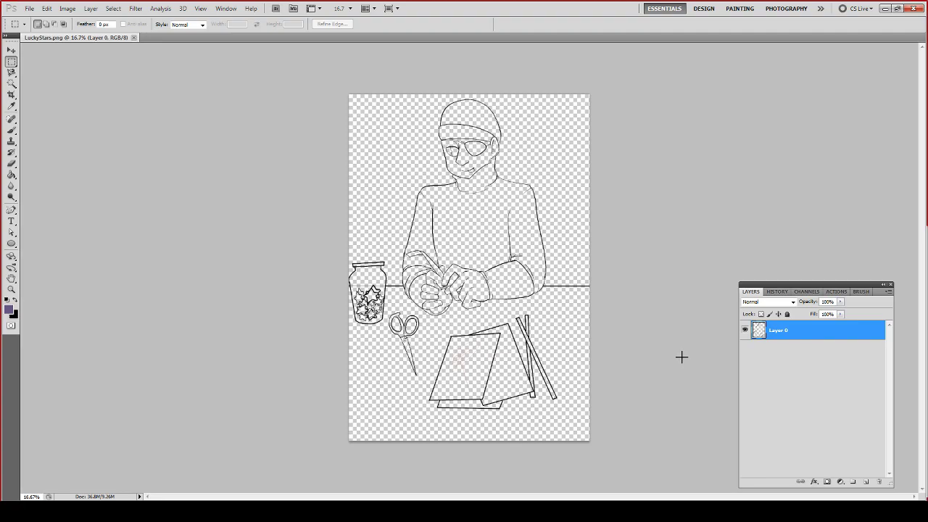
# - Activate the Brush tool and enlarge the brush three increments
pyautogui.press('b')
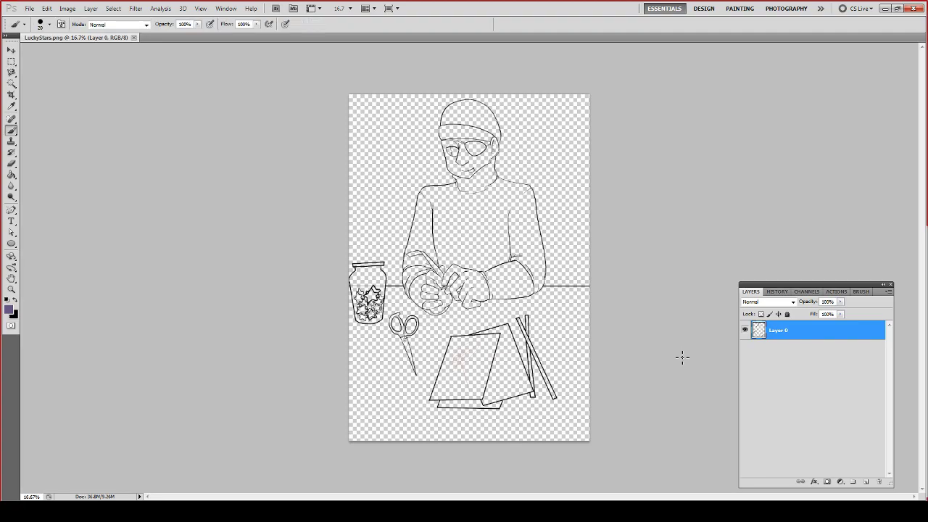
pyautogui.press(']')
pyautogui.press(']')
pyautogui.press(']')
pyautogui.press(']')
pyautogui.press('z')
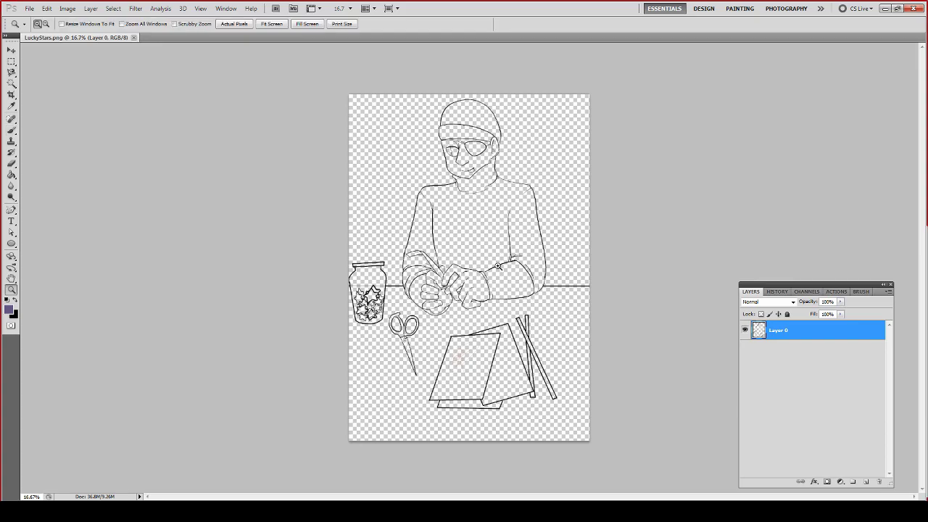
pyautogui.click(490, 255)
pyautogui.click(490, 254)
pyautogui.moveTo(471, 166); pyautogui.dragTo(471, 305)
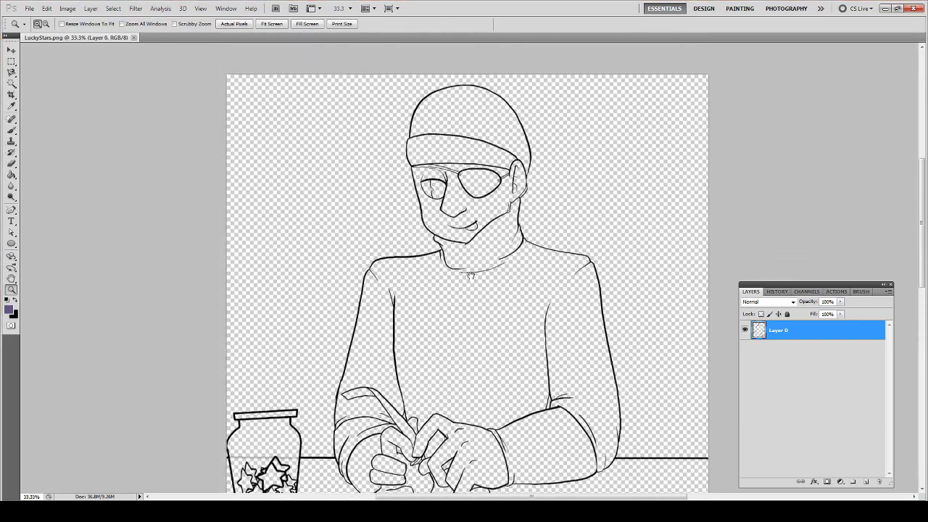
pyautogui.moveTo(379, 90); pyautogui.dragTo(545, 273)
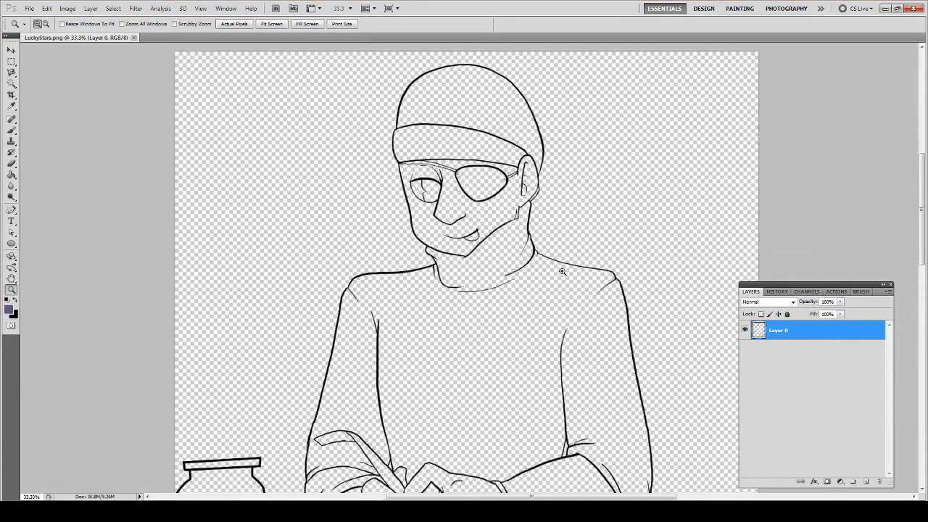
# - Switch to Windows Explorer and open the demo folder inside tf2 ref
pyautogui.click(249, 510)
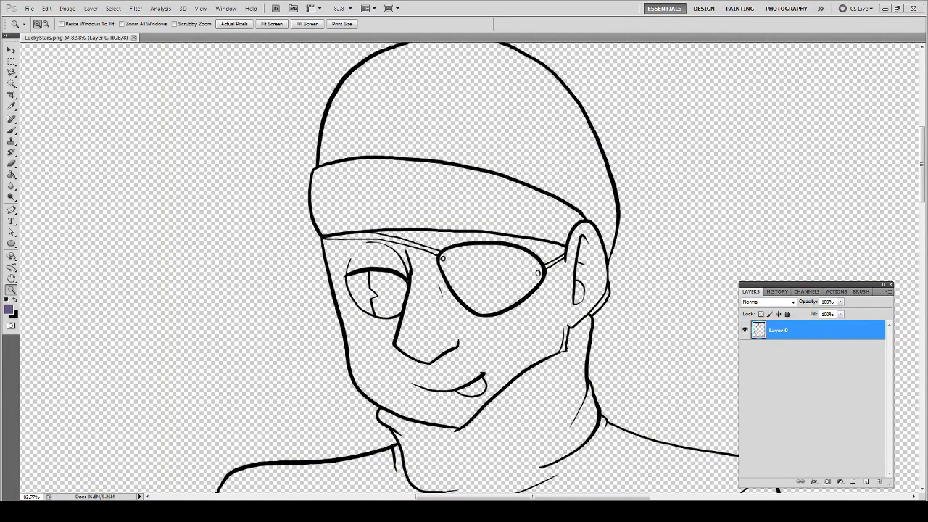
pyautogui.click(243, 470)
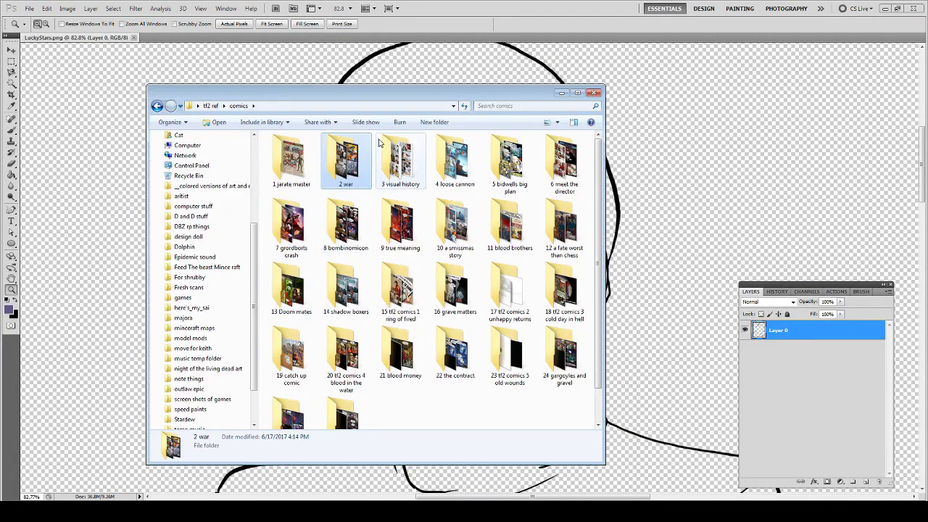
pyautogui.click(224, 106)
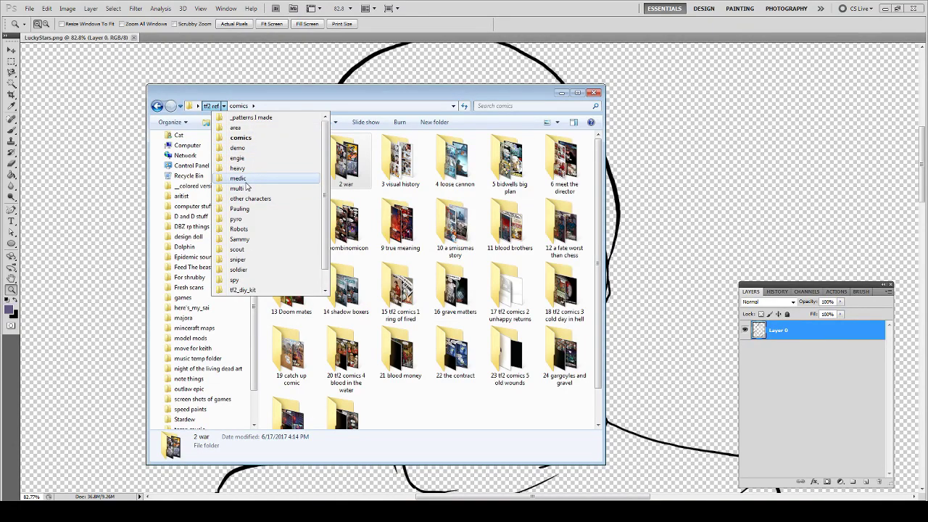
pyautogui.click(238, 148)
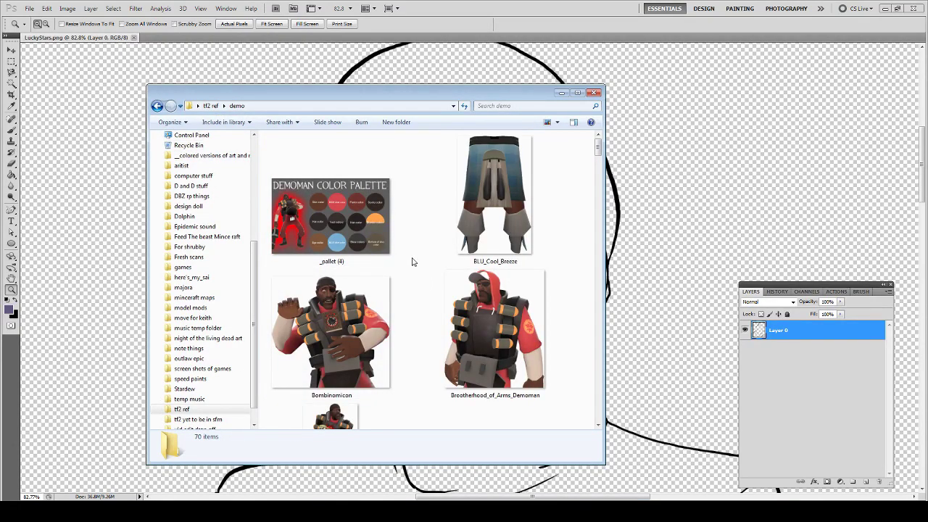
# - Find the reference image "demo ref (3)" in the demo folder and open it in Photoshop as a separate document
pyautogui.press('z')
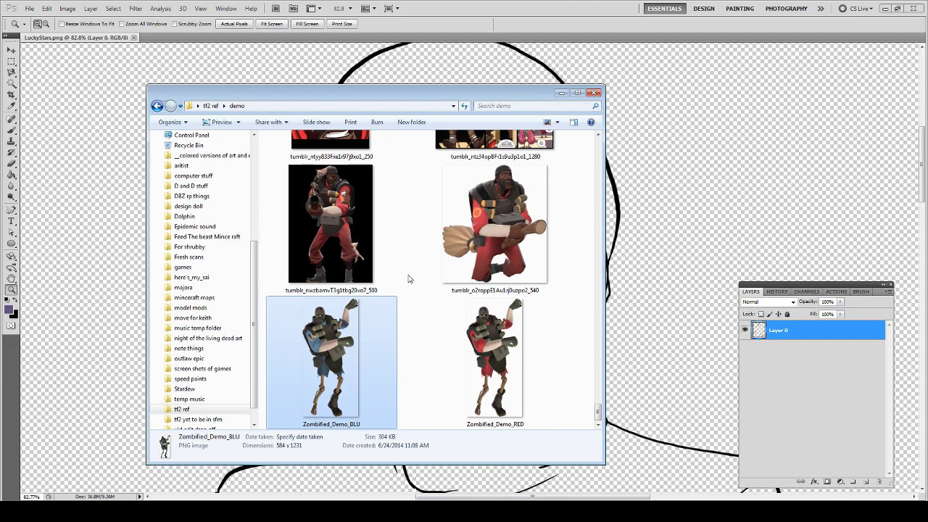
pyautogui.press('t')
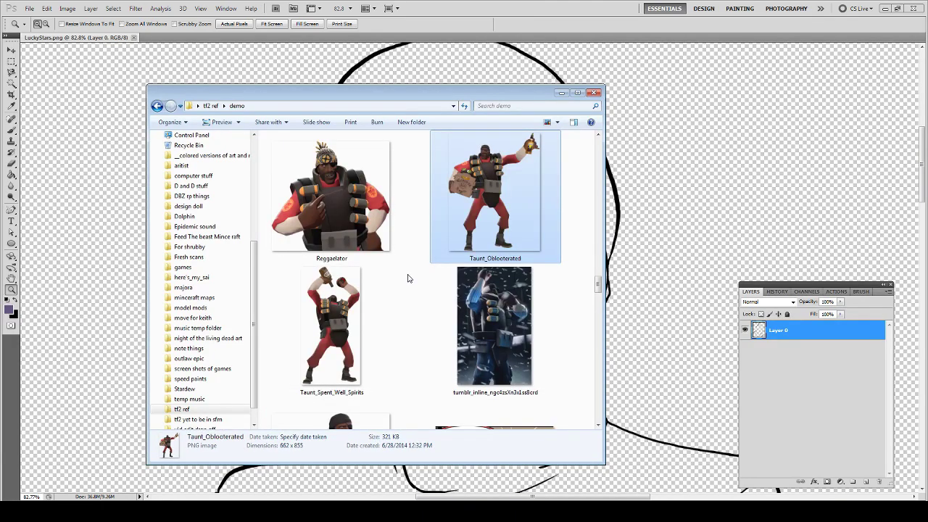
pyautogui.scroll(15, 408, 277)
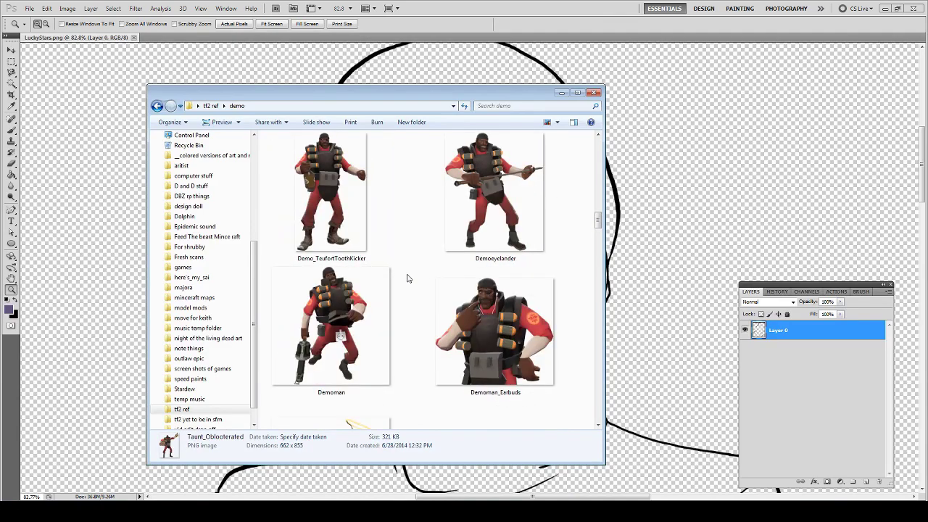
pyautogui.scroll(2, 406, 276)
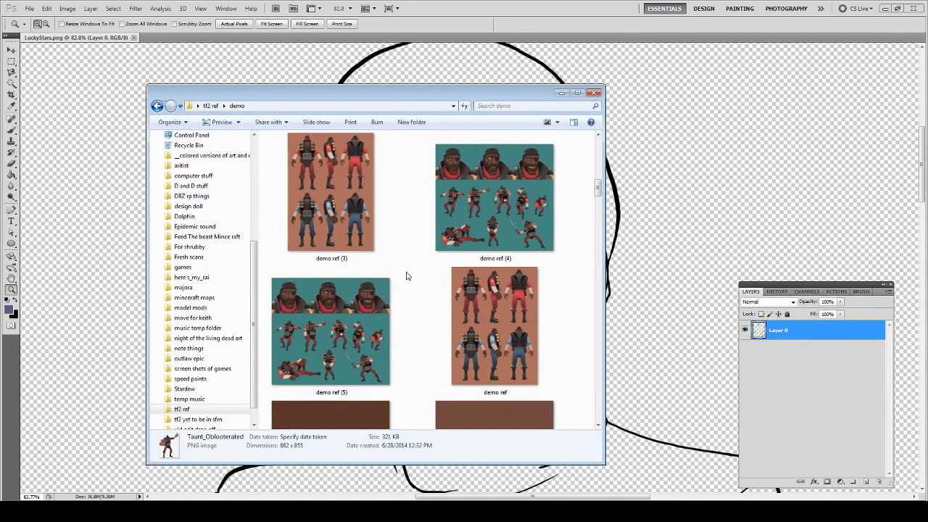
pyautogui.scroll(4, 407, 276)
pyautogui.scroll(-3, 407, 276)
pyautogui.moveTo(318, 259); pyautogui.dragTo(408, 33)
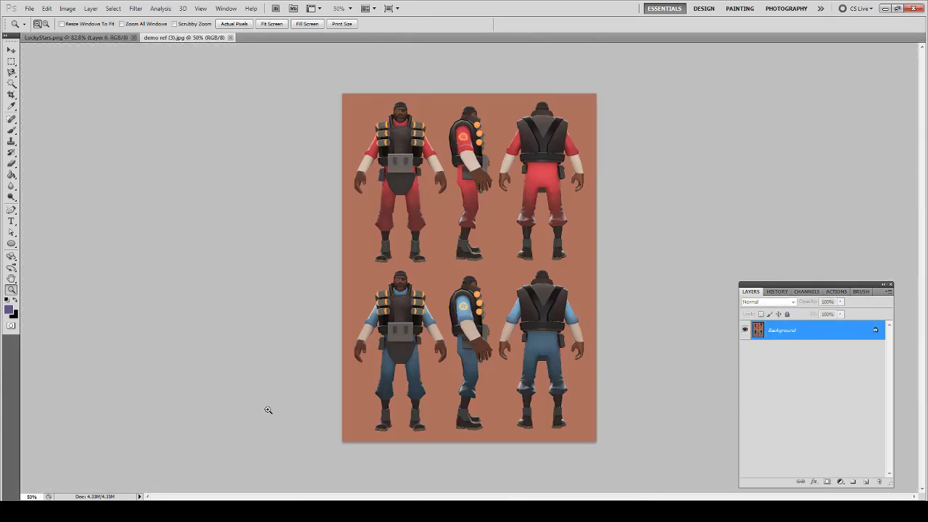
# - Open "demo skin tone 2" and "demo skin under hand" from the demo folder in Photoshop, and return to the LuckyStars drawing
pyautogui.hotkey('alt', 'Tab')
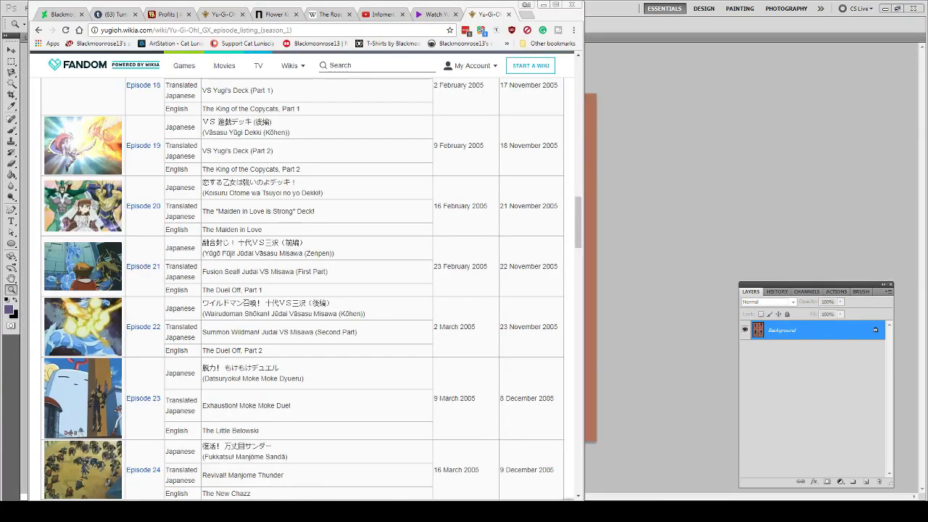
pyautogui.hotkey('alt', 'Tab')
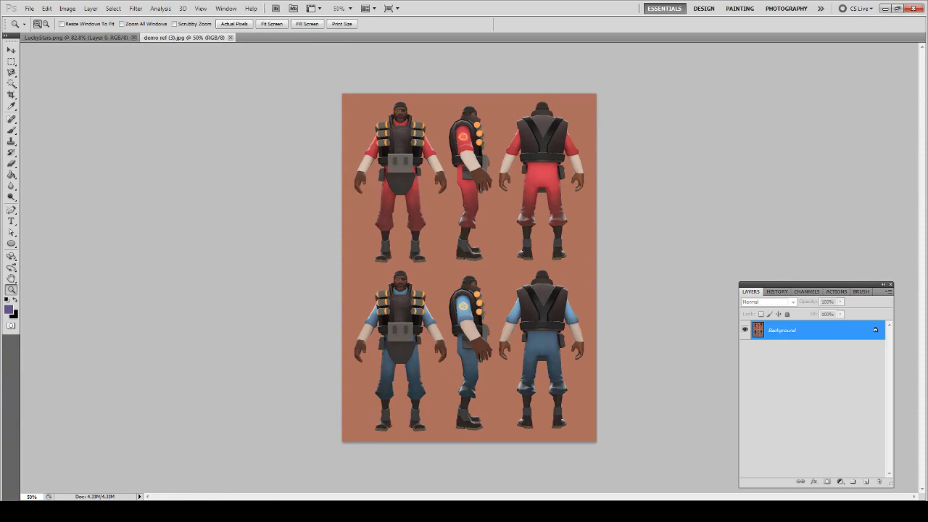
pyautogui.hotkey('alt', 'Tab')
pyautogui.click(416, 306)
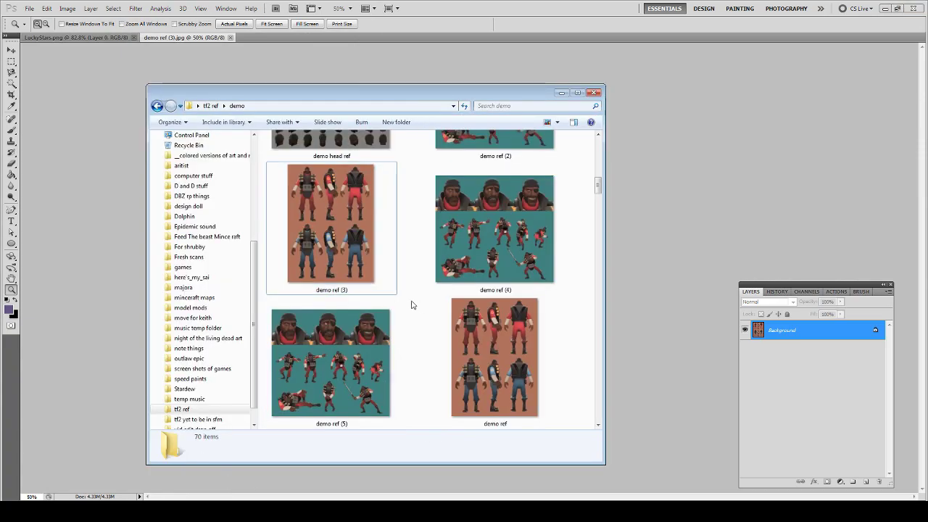
pyautogui.scroll(12, 412, 305)
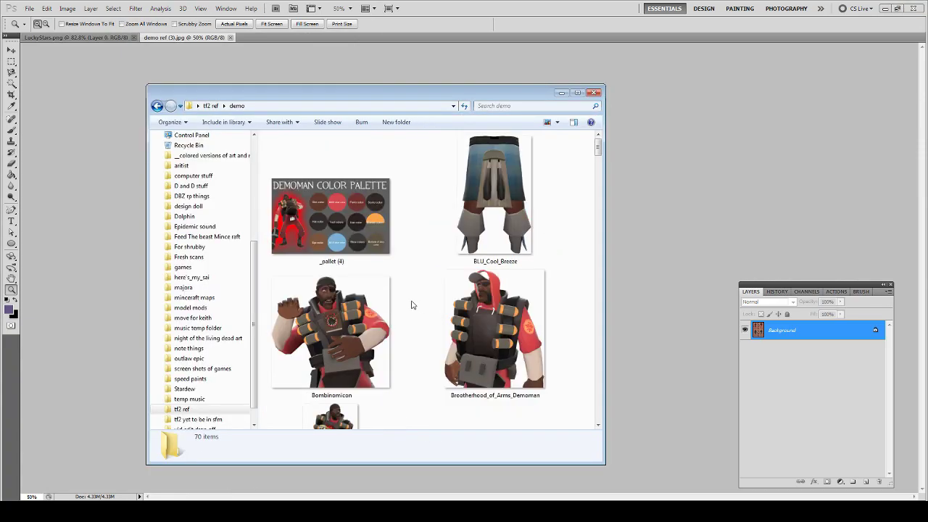
pyautogui.scroll(-10, 411, 306)
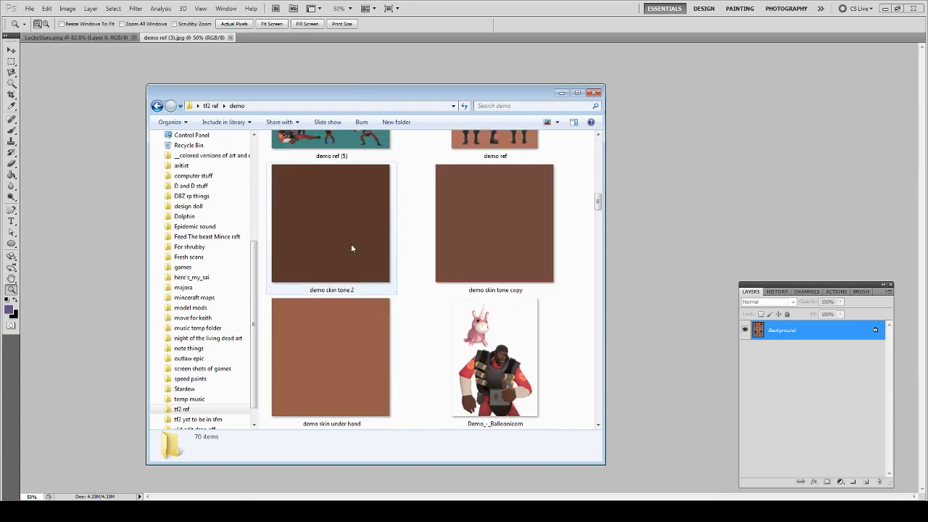
pyautogui.click(351, 243)
pyautogui.moveTo(412, 228); pyautogui.dragTo(319, 377)
pyautogui.doubleClick(317, 270)
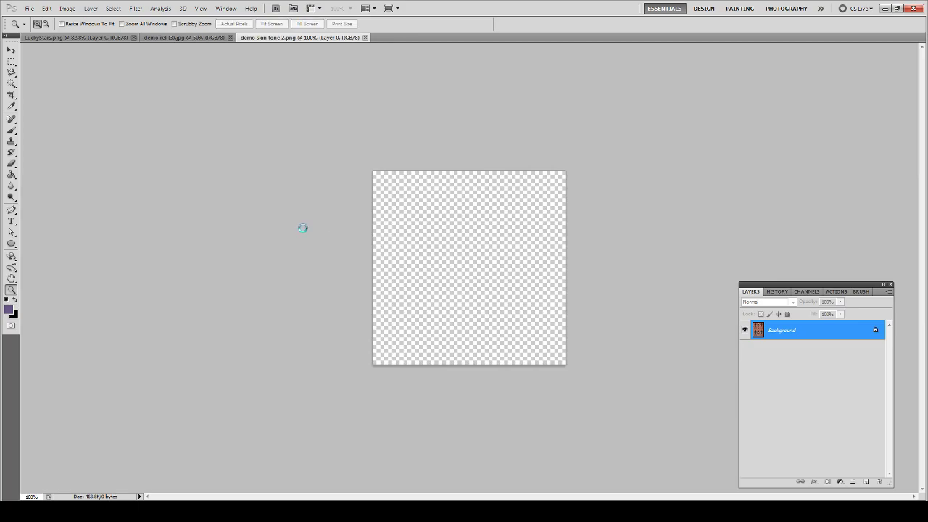
pyautogui.click(80, 38)
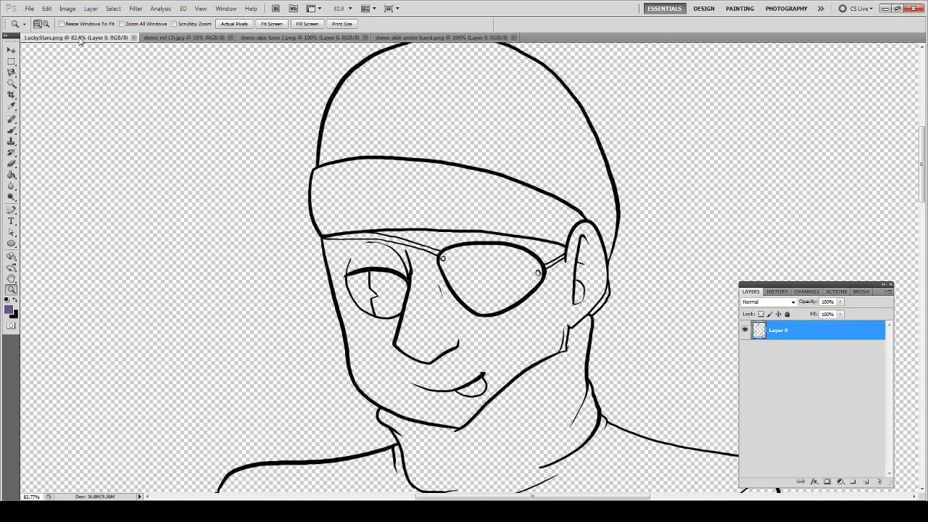
pyautogui.hotkey('ctrl', '0')
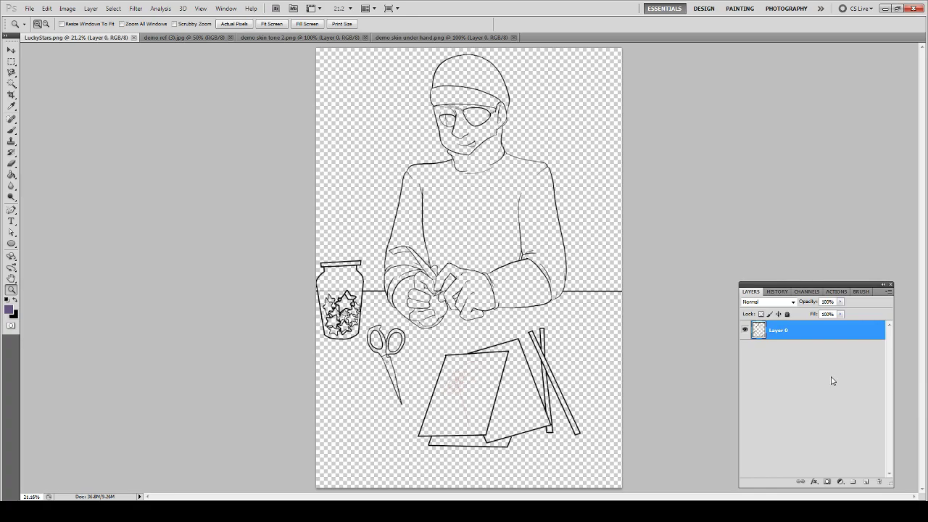
# - Try to run the "line seperation" action on the LuckyStars line art, continuing past the missing Background layer
pyautogui.click(775, 292)
pyautogui.click(836, 293)
pyautogui.click(817, 311)
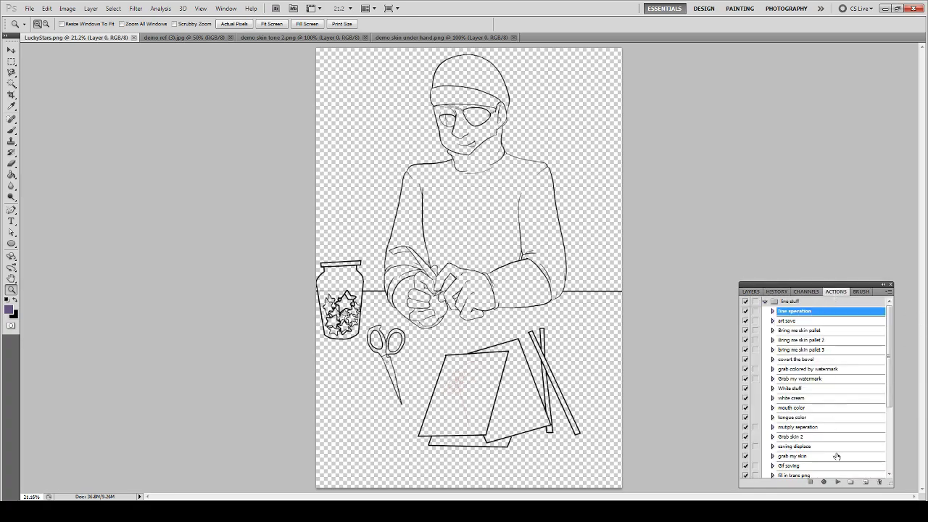
pyautogui.click(838, 482)
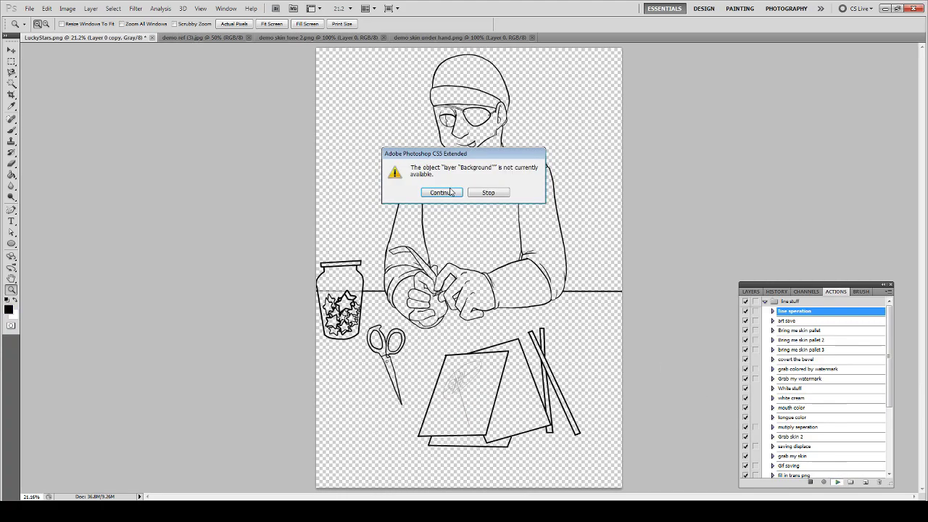
pyautogui.click(447, 193)
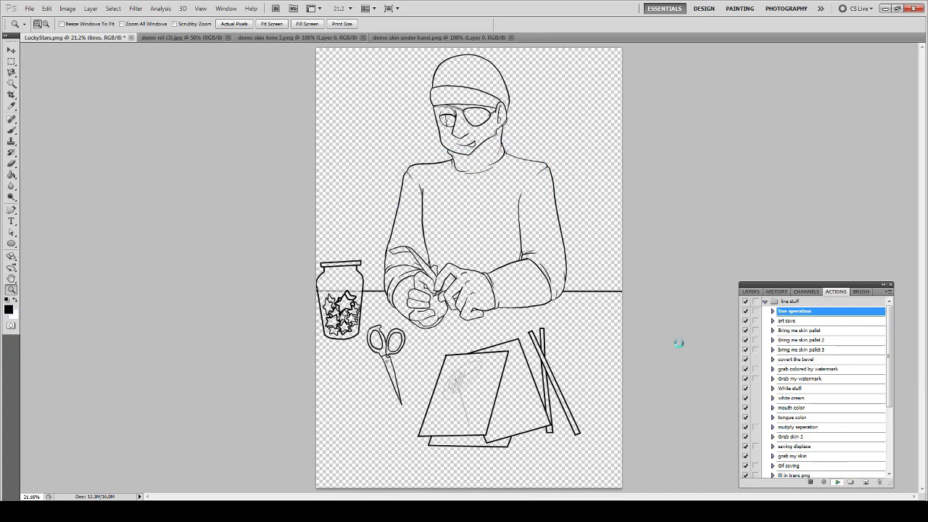
# - Undo the whole line separation action by deleting the history states from Grayscale onward
pyautogui.click(777, 292)
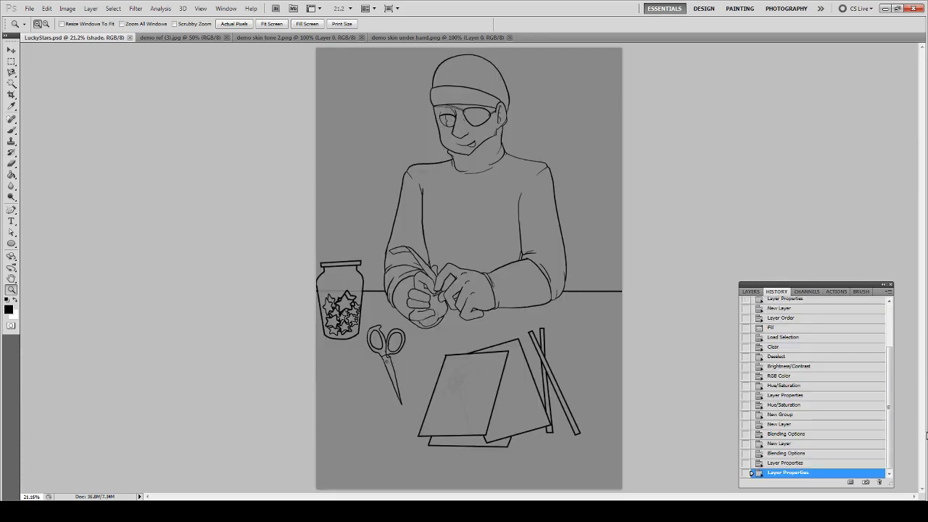
pyautogui.moveTo(889, 424); pyautogui.dragTo(877, 362)
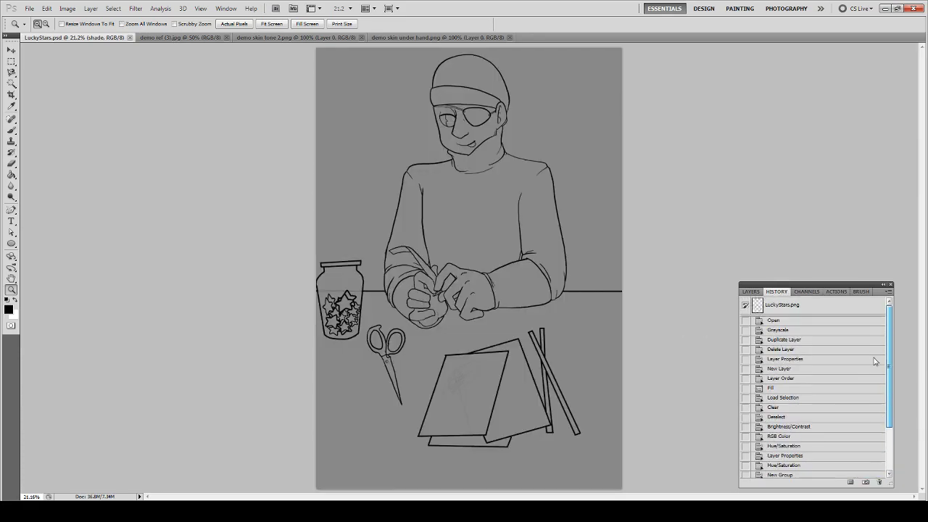
pyautogui.click(769, 330)
pyautogui.click(880, 483)
pyautogui.press('Return')
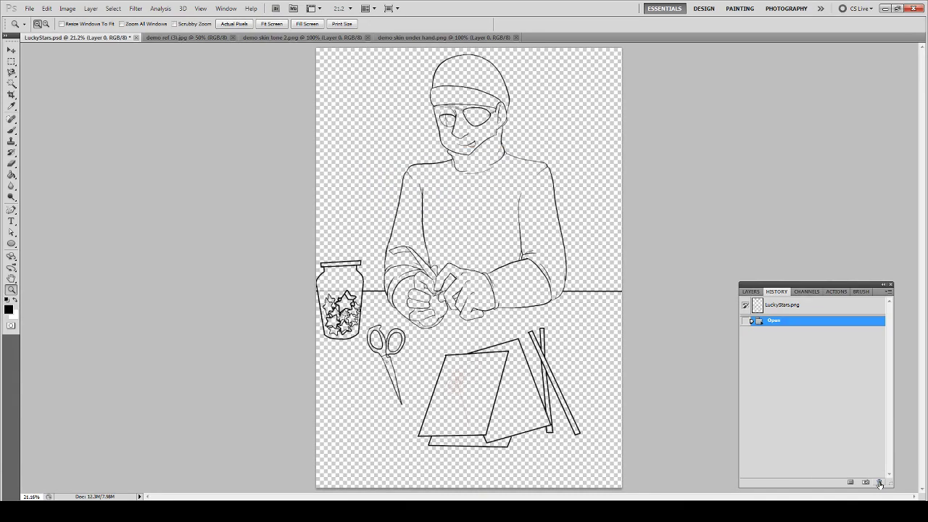
# - Run the "mutiply seperation" action on the LuckyStars line art, continuing past the missing Background layer
pyautogui.click(837, 292)
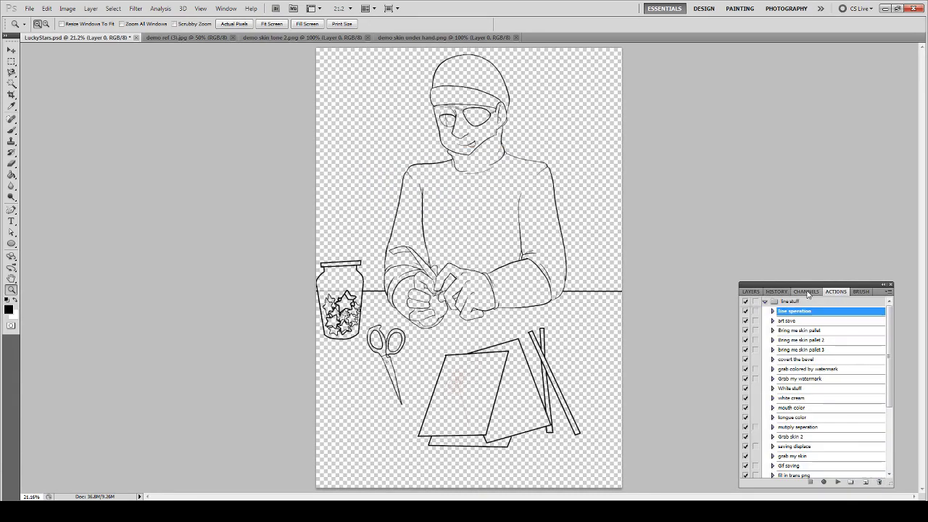
pyautogui.scroll(-3, 801, 429)
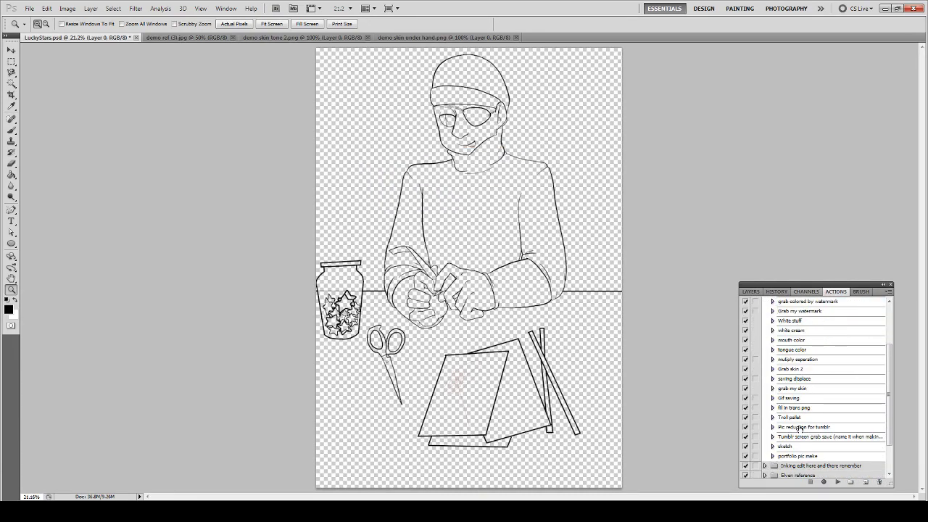
pyautogui.click(787, 360)
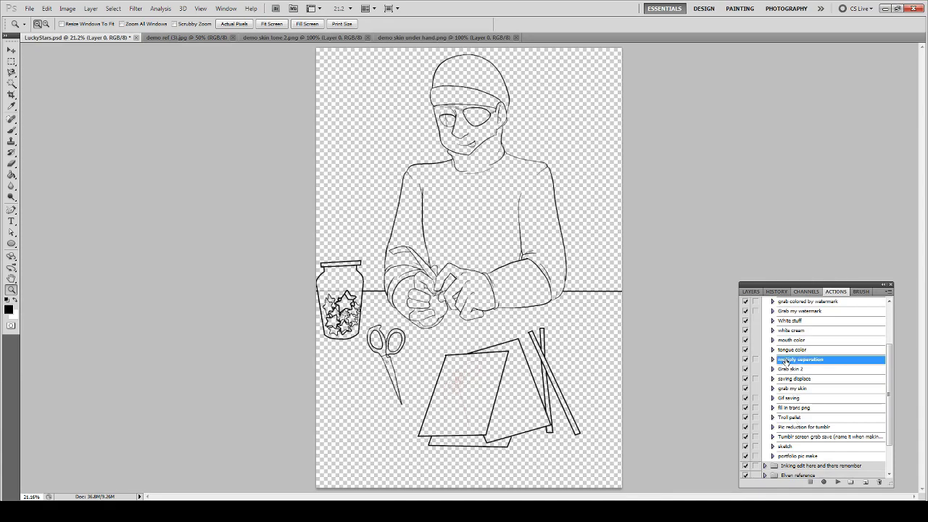
pyautogui.click(837, 482)
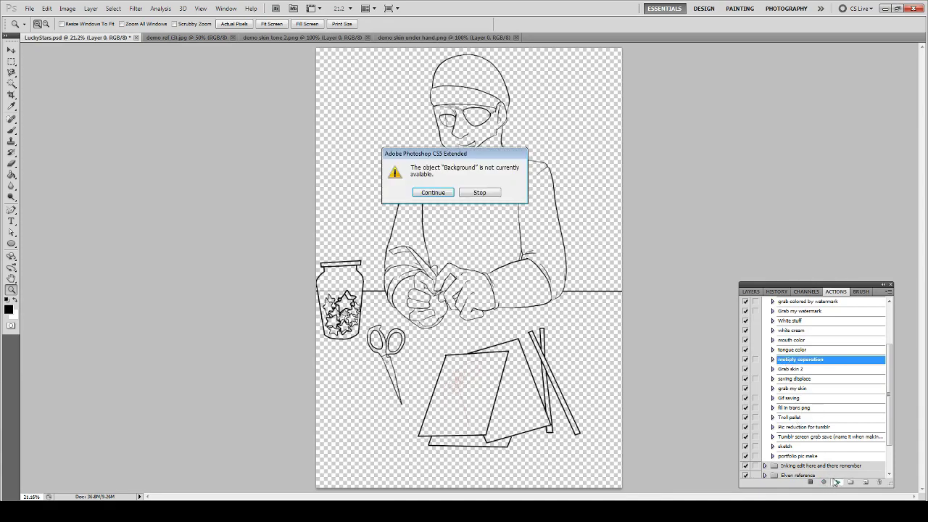
pyautogui.click(432, 193)
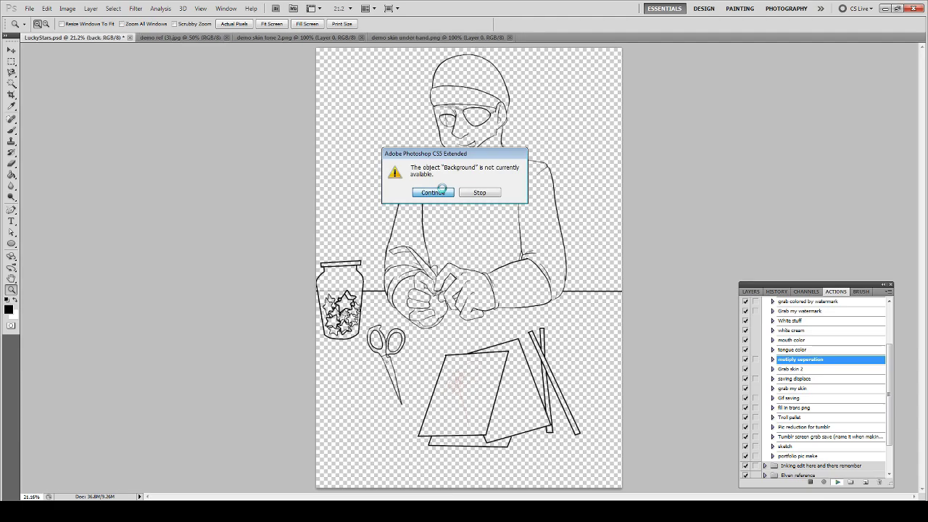
pyautogui.press('Return')
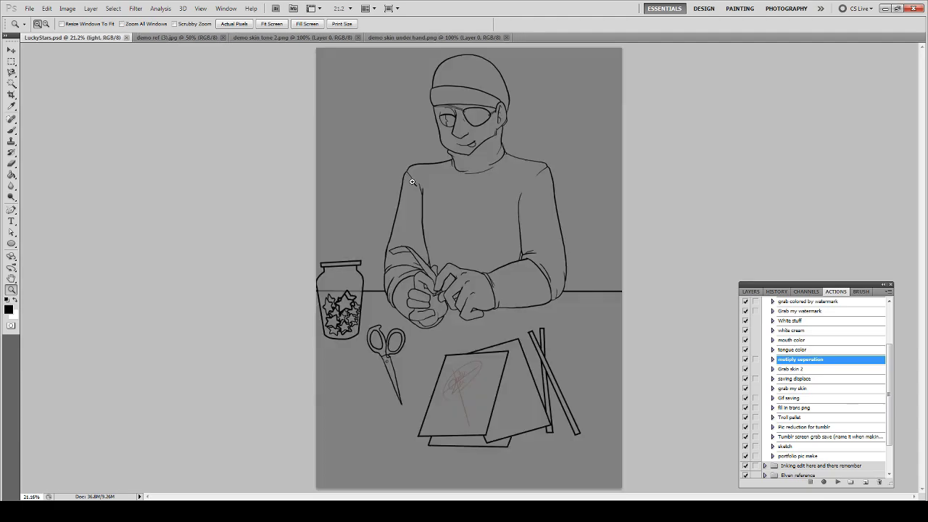
# - Make the shade layer in Group 1 active for painting with the Brush tool
pyautogui.click(751, 292)
pyautogui.click(782, 380)
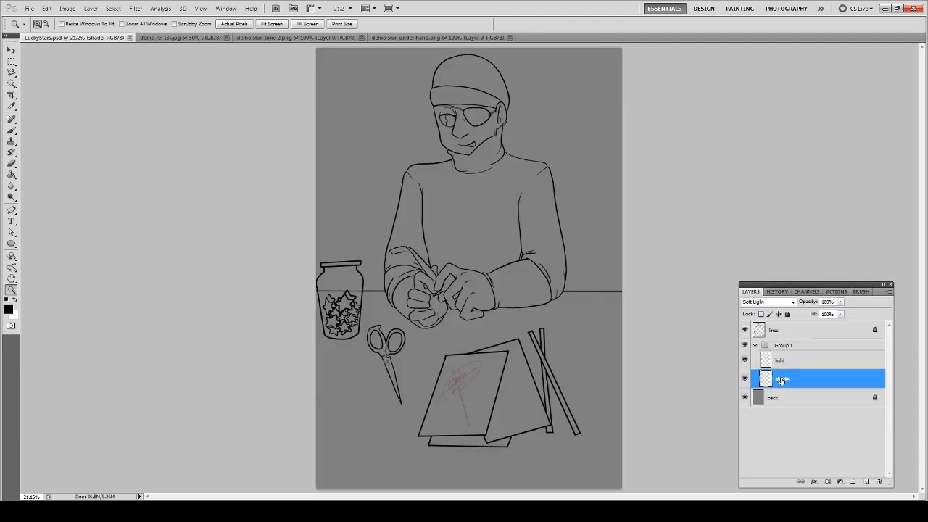
pyautogui.press('b')
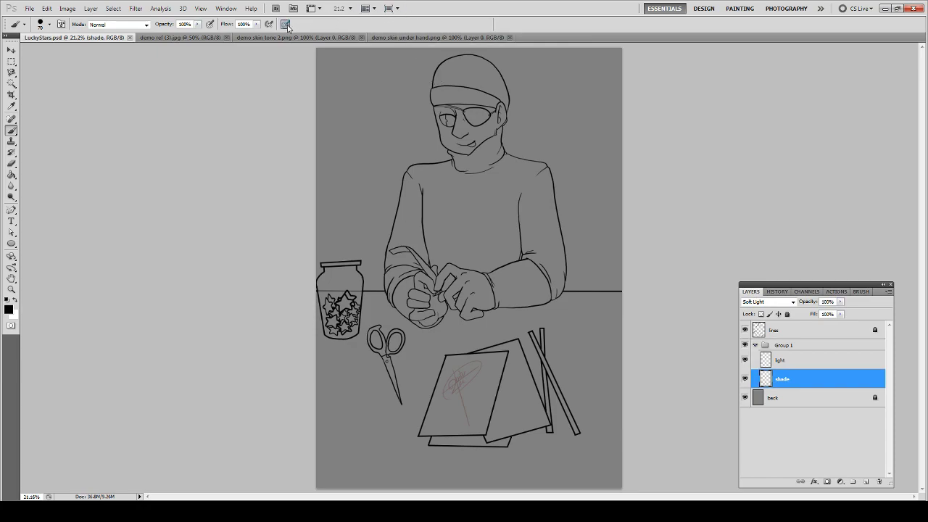
# - Try black brush strokes across the drawing on the shade layer, and clear the layer
pyautogui.click(383, 74)
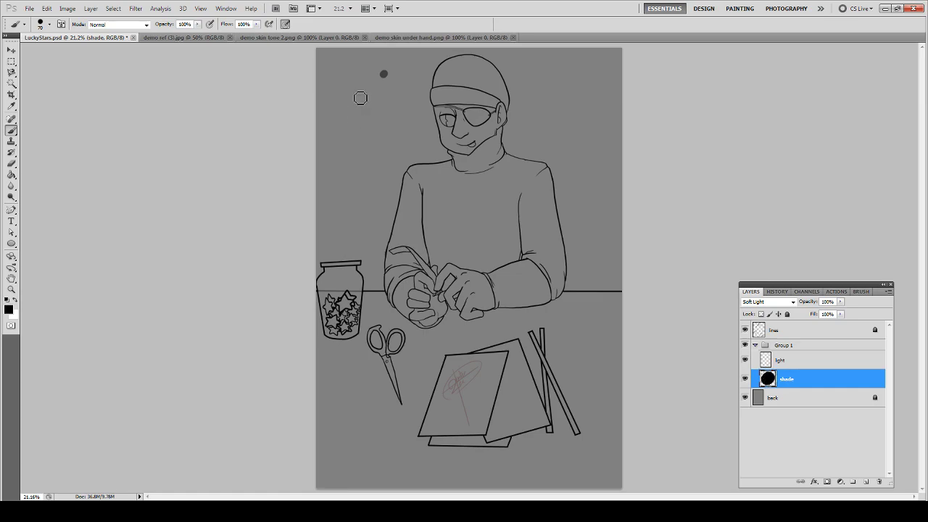
pyautogui.hotkey('ctrl', 'a')
pyautogui.press('Delete')
pyautogui.hotkey('ctrl', 'd')
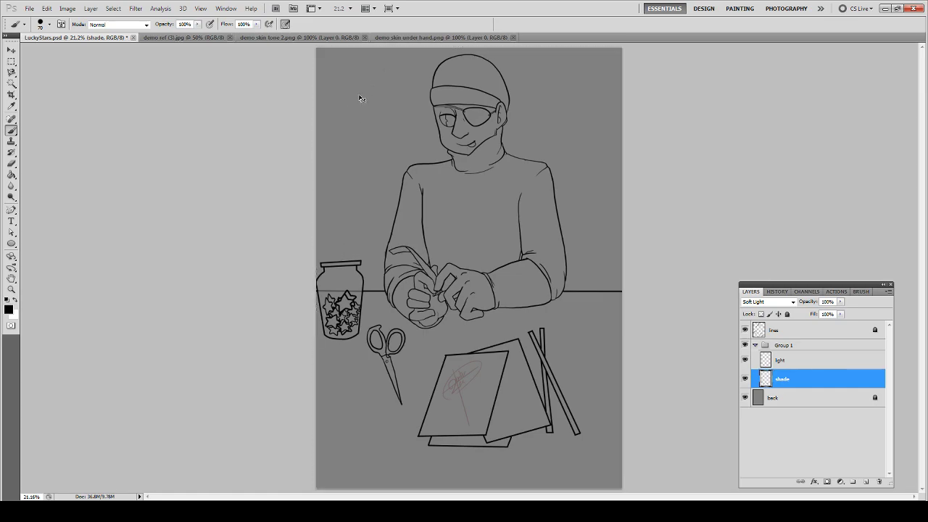
pyautogui.moveTo(382, 89)
pyautogui.mouseDown()
pyautogui.moveTo(369, 116)
pyautogui.moveTo(455, 62)
pyautogui.moveTo(479, 134)
pyautogui.mouseUp()
pyautogui.moveTo(532, 95)
pyautogui.mouseDown()
pyautogui.moveTo(545, 263)
pyautogui.moveTo(471, 410)
pyautogui.mouseUp()
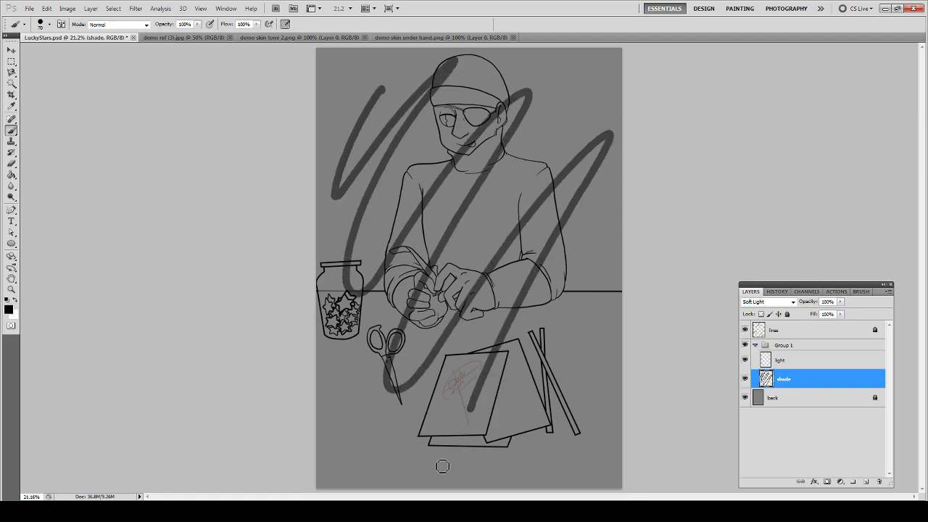
pyautogui.hotkey('ctrl', 's')
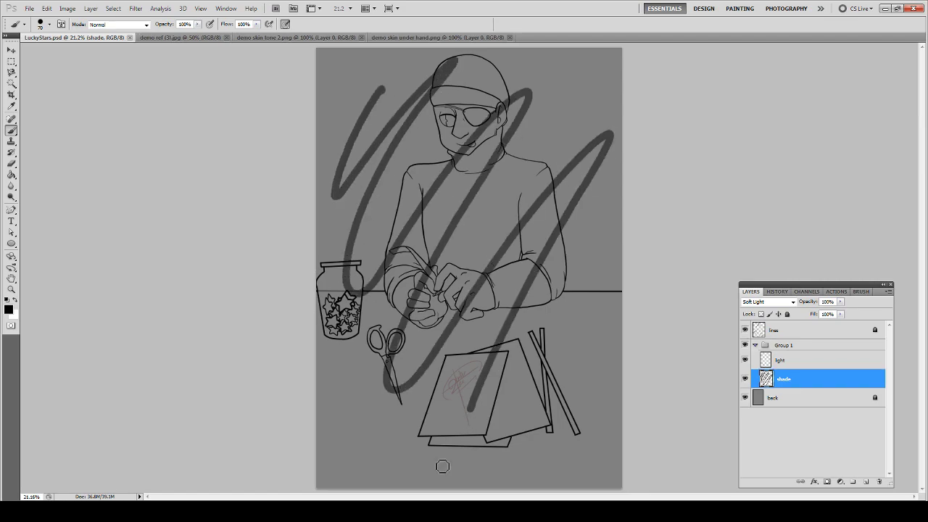
pyautogui.hotkey('ctrl', 'a')
pyautogui.press('Delete')
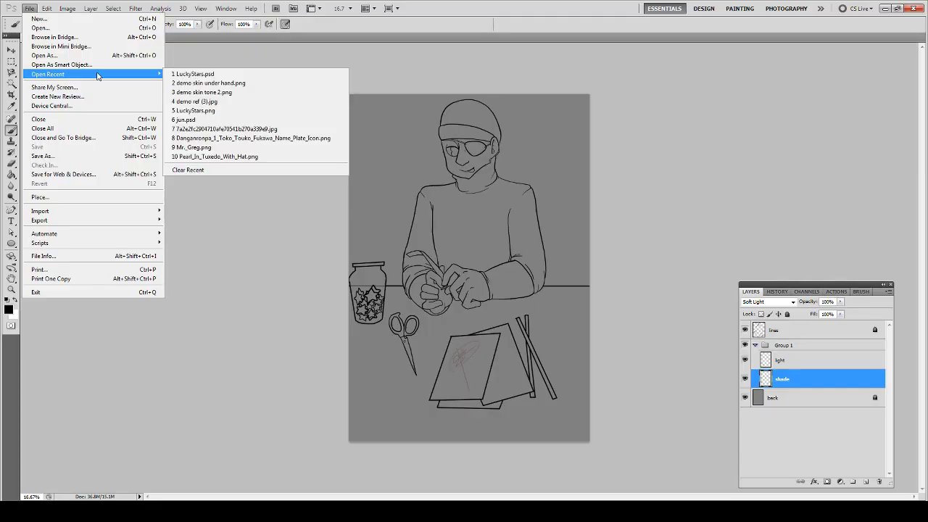
# - Reopen the recent files "demo skin under hand.png", "demo skin tone 2.png" and "demo ref (3).jpg"
pyautogui.click(205, 84)
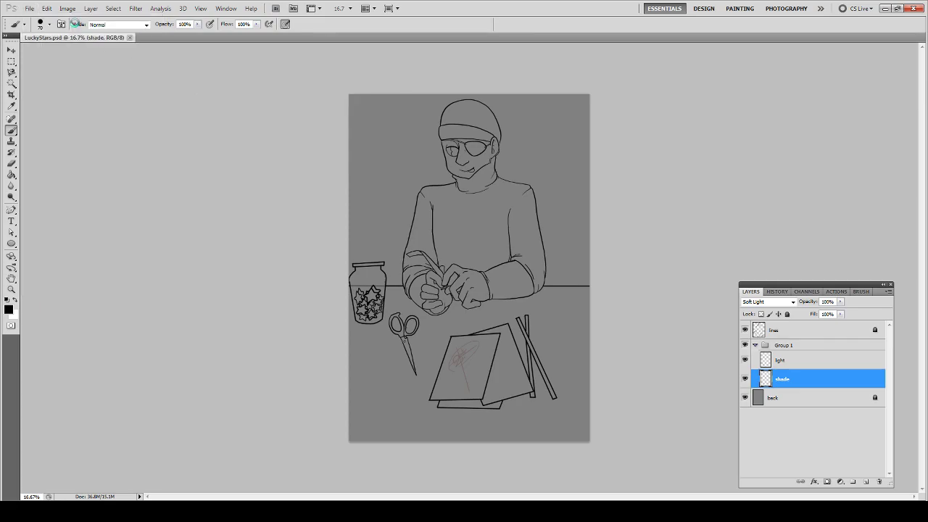
pyautogui.click(29, 8)
pyautogui.moveTo(92, 75)
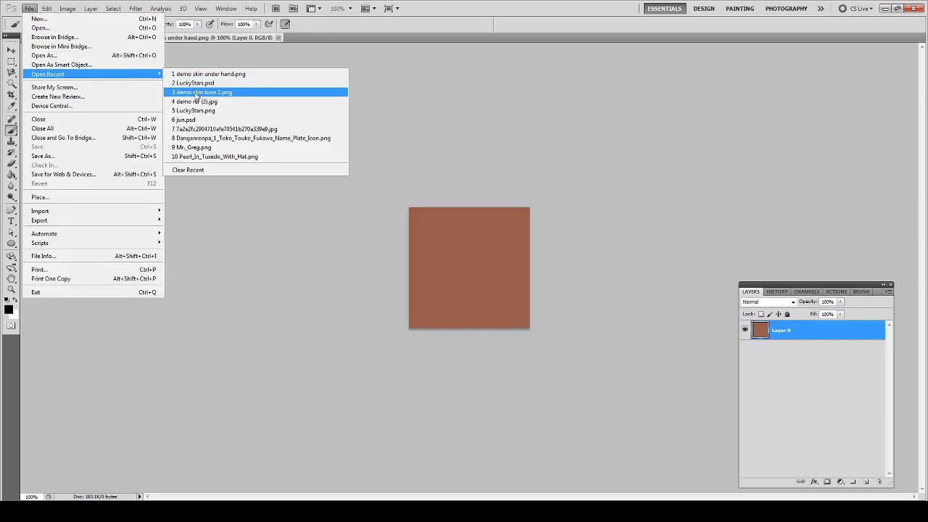
pyautogui.click(195, 93)
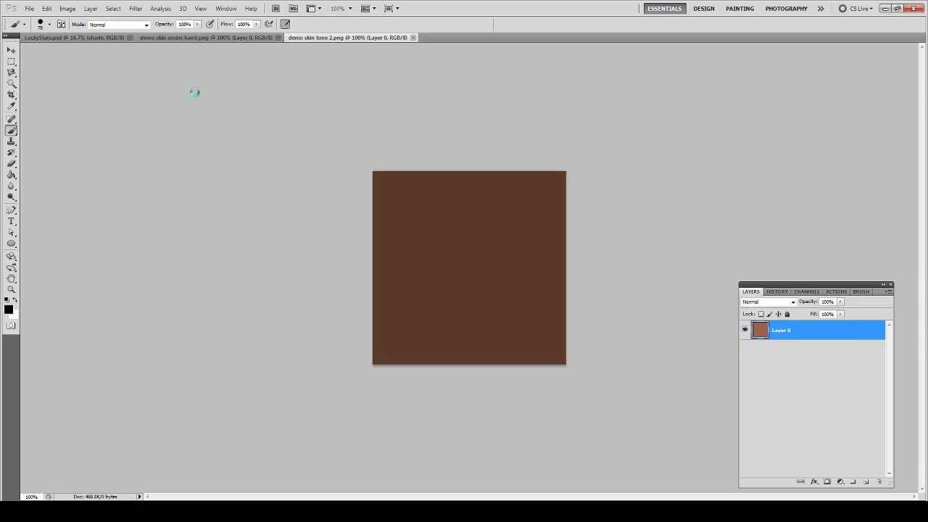
pyautogui.click(29, 8)
pyautogui.moveTo(60, 29)
pyautogui.click(29, 8)
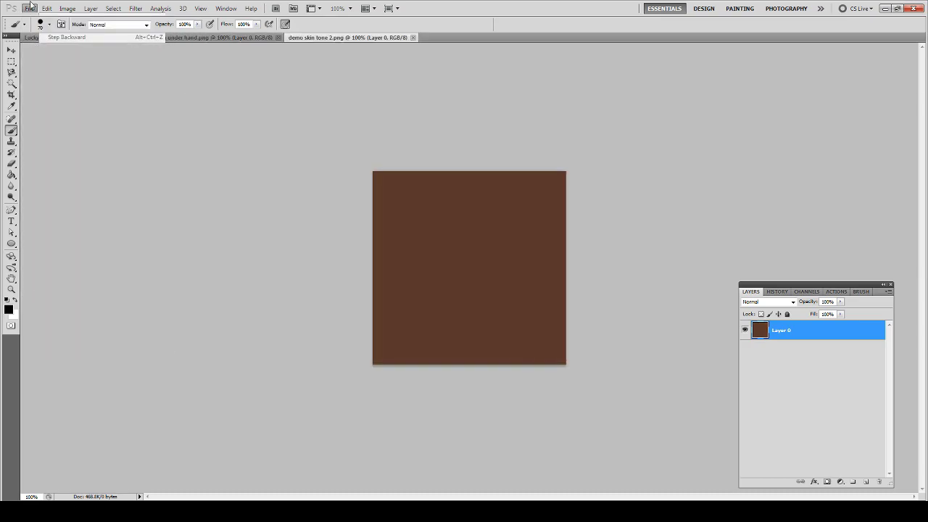
pyautogui.click(29, 8)
pyautogui.moveTo(92, 75)
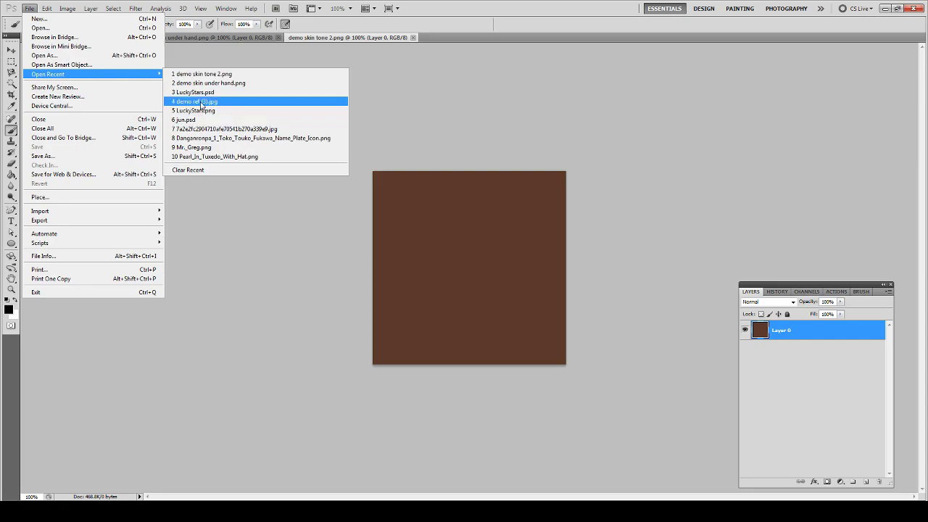
pyautogui.click(201, 106)
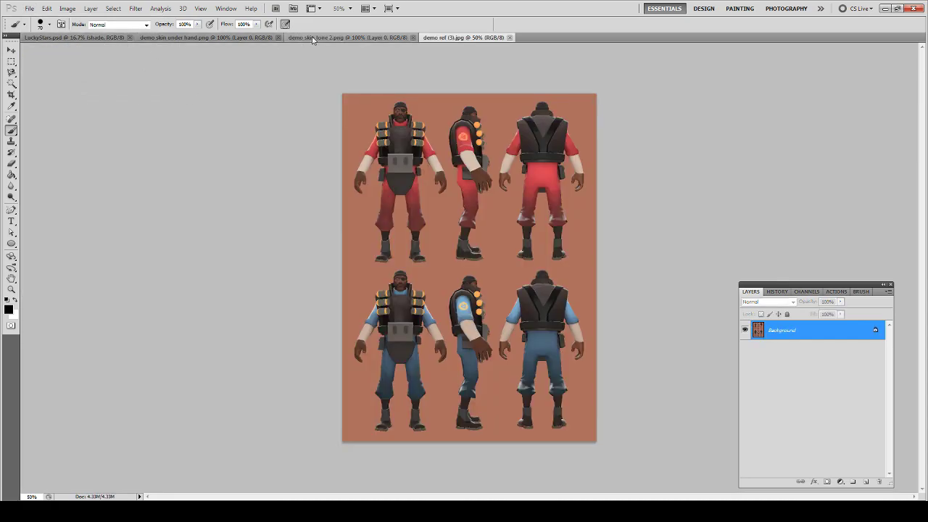
# - Check the "demo skin tone 2" swatch, and return to the LuckyStars drawing with black as the foreground color
pyautogui.click(313, 37)
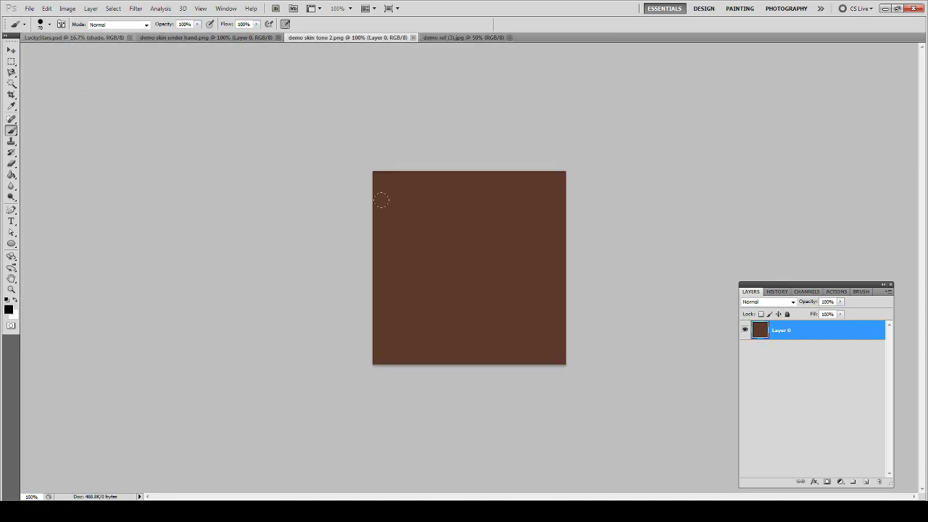
pyautogui.keyDown('alt'); pyautogui.click(528, 246); pyautogui.keyUp('alt')
pyautogui.click(86, 38)
pyautogui.press('d')
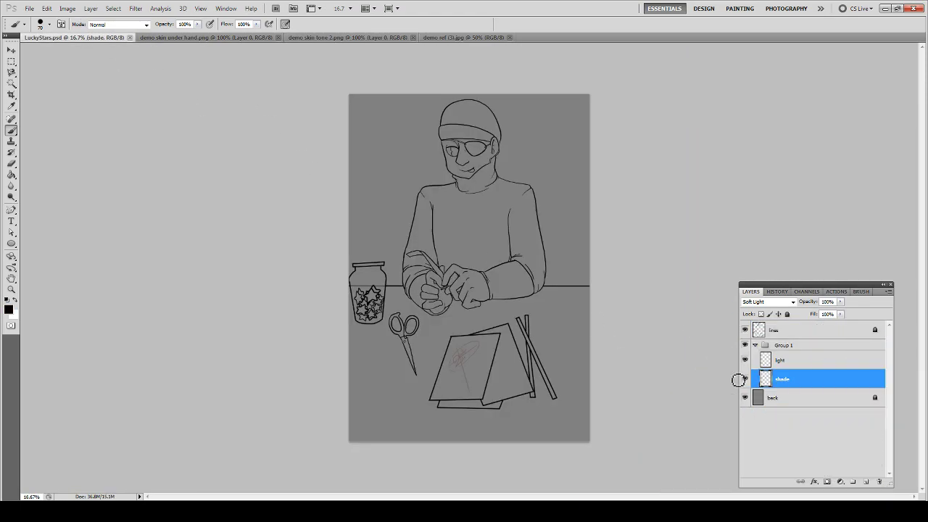
# - Paint black shading along both outer edges of the beanie on the shade layer with a size 35 brush
pyautogui.press('z')
pyautogui.moveTo(385, 92)
pyautogui.mouseDown()
pyautogui.moveTo(569, 274)
pyautogui.moveTo(538, 260)
pyautogui.moveTo(511, 262)
pyautogui.mouseUp()
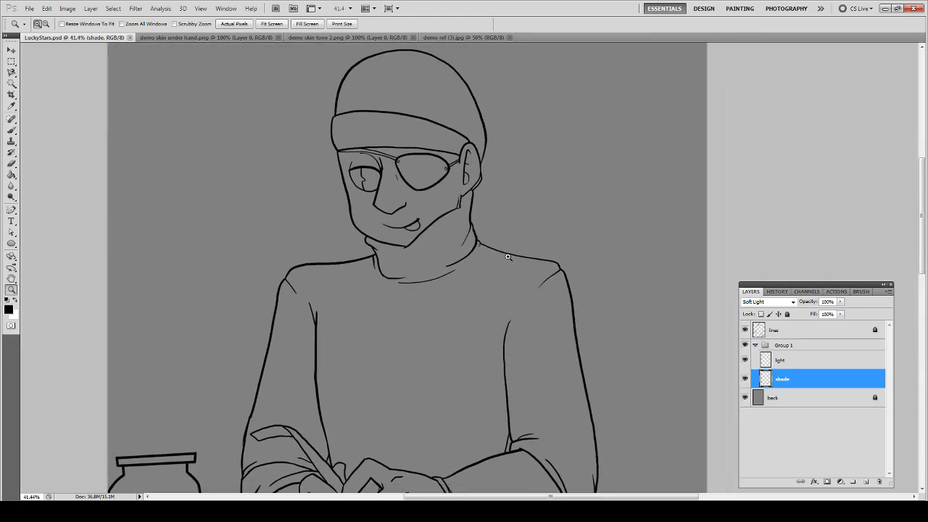
pyautogui.press('b')
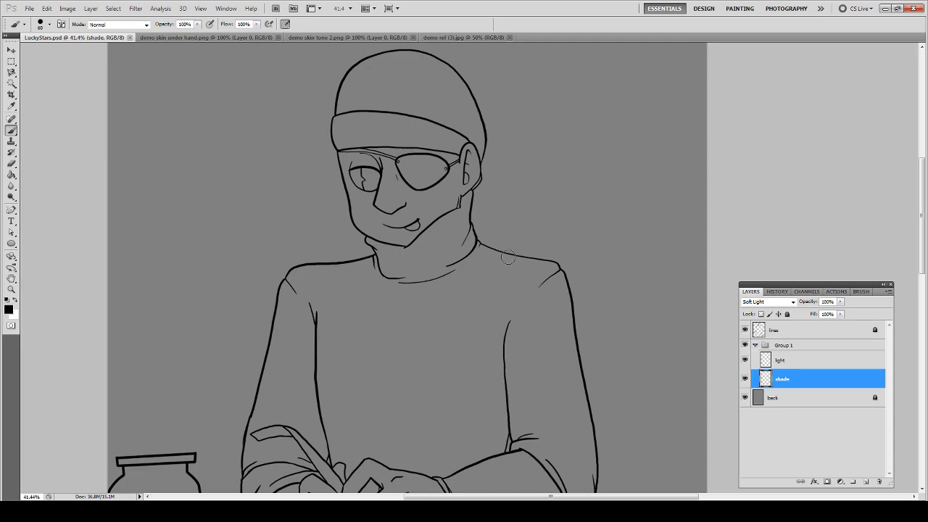
pyautogui.press('[')
pyautogui.press('[')
pyautogui.moveTo(338, 119)
pyautogui.mouseDown()
pyautogui.moveTo(343, 153)
pyautogui.moveTo(344, 94)
pyautogui.moveTo(383, 49)
pyautogui.mouseUp()
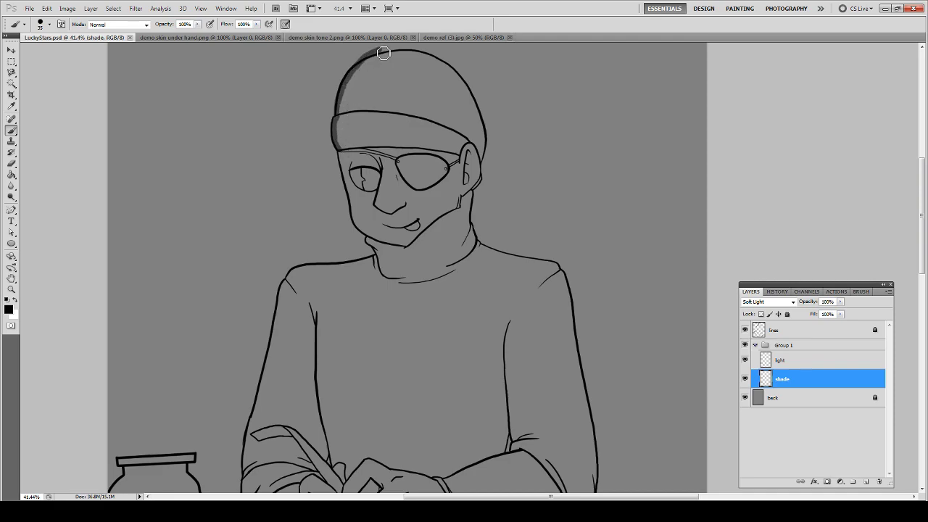
pyautogui.moveTo(486, 168)
pyautogui.mouseDown()
pyautogui.moveTo(471, 92)
pyautogui.moveTo(444, 59)
pyautogui.moveTo(478, 105)
pyautogui.moveTo(485, 159)
pyautogui.moveTo(480, 111)
pyautogui.moveTo(451, 72)
pyautogui.moveTo(397, 55)
pyautogui.moveTo(355, 74)
pyautogui.moveTo(390, 56)
pyautogui.moveTo(452, 76)
pyautogui.mouseUp()
# - Erase the excess shading inside the top edge of the beanie
pyautogui.press('e')
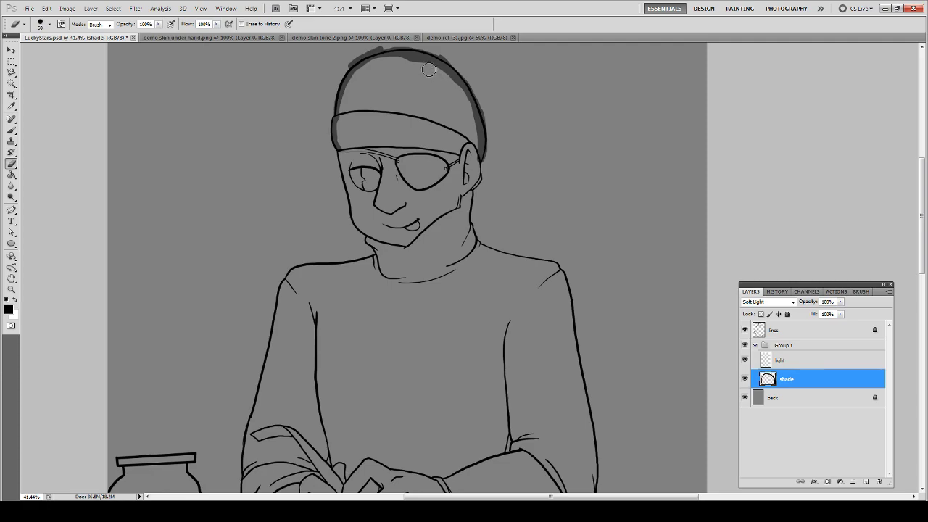
pyautogui.moveTo(428, 68); pyautogui.dragTo(399, 61)
pyautogui.press('b')
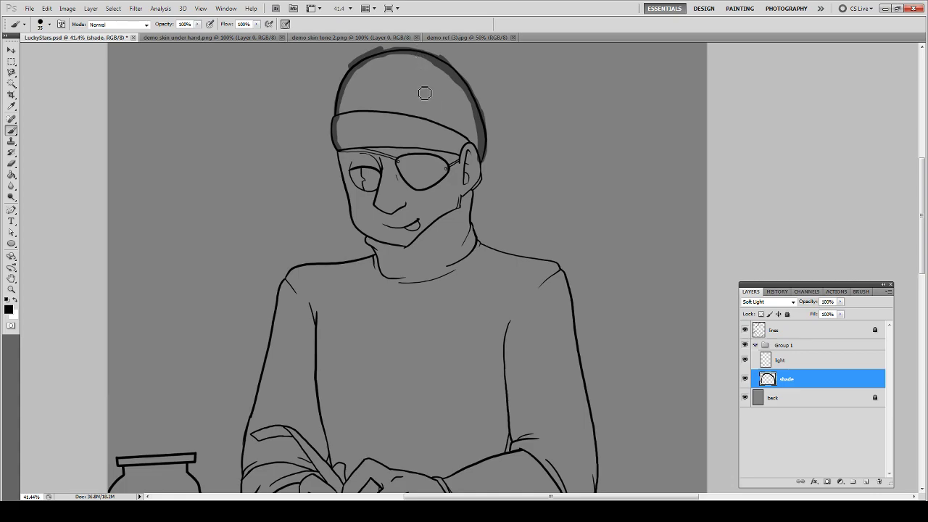
# - Shade the outer ear, the jawline, the side of the neck and the outer edge of the cheek
pyautogui.moveTo(463, 196)
pyautogui.mouseDown()
pyautogui.moveTo(479, 186)
pyautogui.moveTo(479, 158)
pyautogui.moveTo(476, 190)
pyautogui.moveTo(461, 197)
pyautogui.mouseUp()
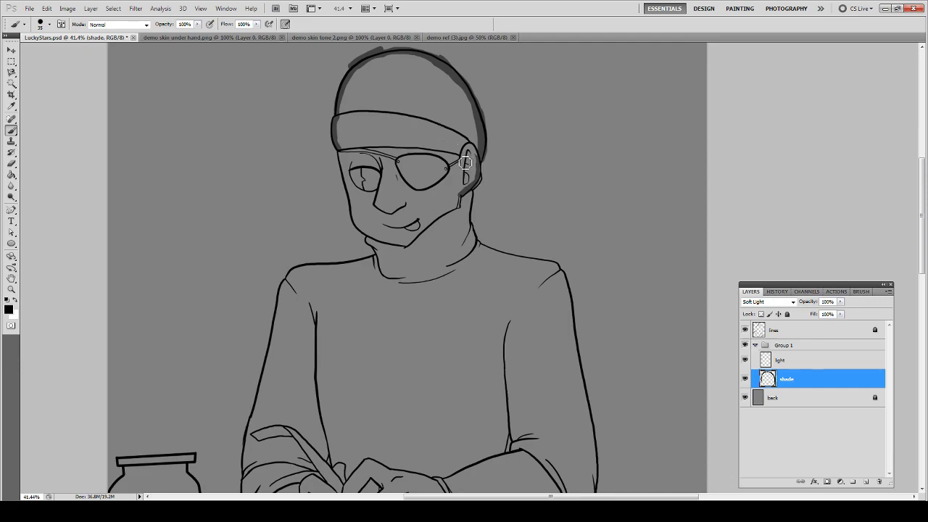
pyautogui.moveTo(472, 152); pyautogui.dragTo(476, 174)
pyautogui.moveTo(463, 205)
pyautogui.mouseDown()
pyautogui.moveTo(408, 247)
pyautogui.moveTo(472, 191)
pyautogui.moveTo(479, 248)
pyautogui.moveTo(472, 199)
pyautogui.moveTo(463, 210)
pyautogui.moveTo(475, 196)
pyautogui.mouseUp()
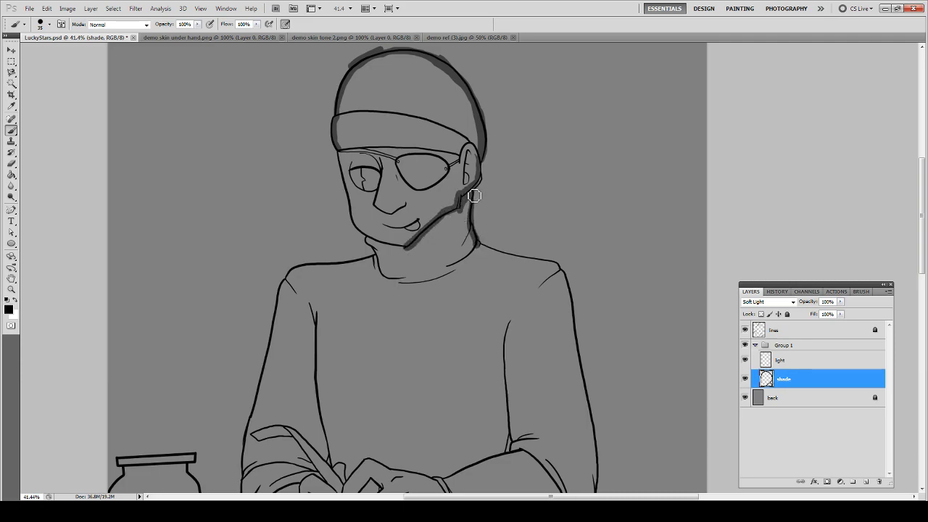
pyautogui.moveTo(372, 234)
pyautogui.mouseDown()
pyautogui.moveTo(408, 250)
pyautogui.moveTo(364, 234)
pyautogui.moveTo(339, 158)
pyautogui.moveTo(341, 173)
pyautogui.moveTo(344, 155)
pyautogui.moveTo(347, 181)
pyautogui.mouseUp()
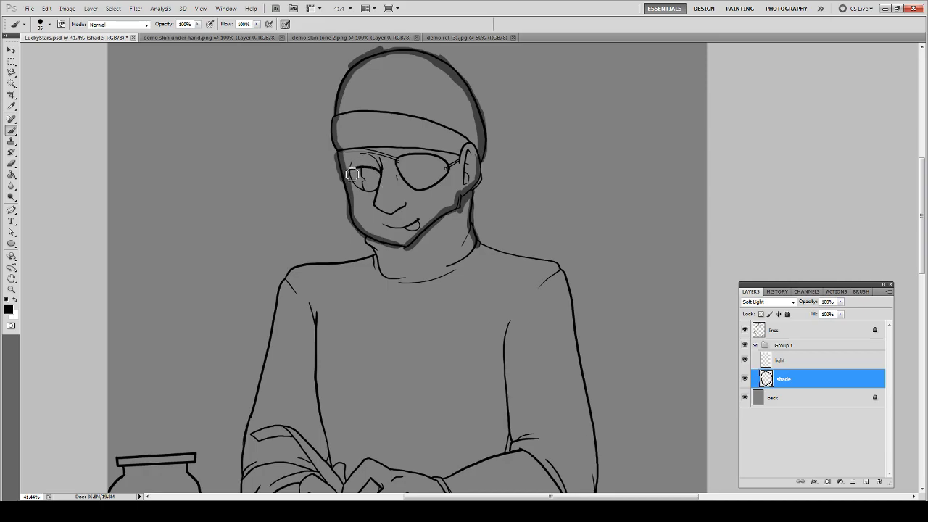
# - Shade around the uncovered eye and along both edges of the beanie's brim, undoing a stray stroke
pyautogui.moveTo(362, 159)
pyautogui.mouseDown()
pyautogui.moveTo(351, 172)
pyautogui.moveTo(366, 157)
pyautogui.moveTo(384, 174)
pyautogui.moveTo(366, 160)
pyautogui.moveTo(354, 168)
pyautogui.moveTo(376, 164)
pyautogui.moveTo(359, 172)
pyautogui.mouseUp()
pyautogui.moveTo(354, 177)
pyautogui.mouseDown()
pyautogui.moveTo(380, 193)
pyautogui.moveTo(355, 188)
pyautogui.moveTo(352, 175)
pyautogui.moveTo(374, 191)
pyautogui.moveTo(384, 176)
pyautogui.moveTo(376, 208)
pyautogui.moveTo(380, 153)
pyautogui.moveTo(344, 165)
pyautogui.moveTo(350, 155)
pyautogui.moveTo(374, 150)
pyautogui.moveTo(379, 165)
pyautogui.moveTo(359, 162)
pyautogui.moveTo(350, 173)
pyautogui.moveTo(378, 158)
pyautogui.moveTo(335, 157)
pyautogui.moveTo(342, 152)
pyautogui.moveTo(464, 158)
pyautogui.moveTo(376, 152)
pyautogui.moveTo(464, 160)
pyautogui.mouseUp()
pyautogui.moveTo(342, 118)
pyautogui.mouseDown()
pyautogui.moveTo(429, 123)
pyautogui.moveTo(409, 117)
pyautogui.moveTo(332, 122)
pyautogui.moveTo(473, 150)
pyautogui.moveTo(443, 129)
pyautogui.moveTo(483, 140)
pyautogui.moveTo(481, 150)
pyautogui.moveTo(484, 108)
pyautogui.moveTo(486, 148)
pyautogui.mouseUp()
pyautogui.hotkey('ctrl', 'z')
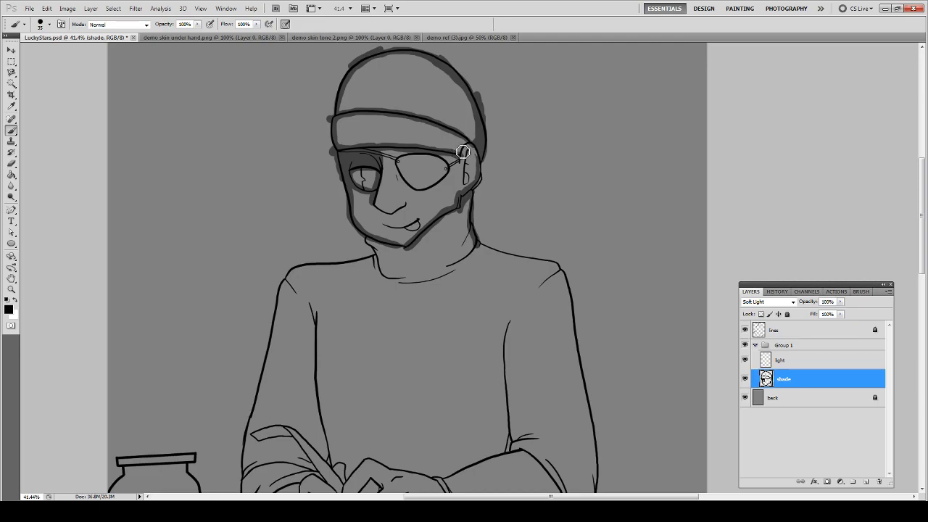
# - Shade the collar below the chin and the crease at the side of the neck
pyautogui.moveTo(462, 232); pyautogui.dragTo(455, 127)
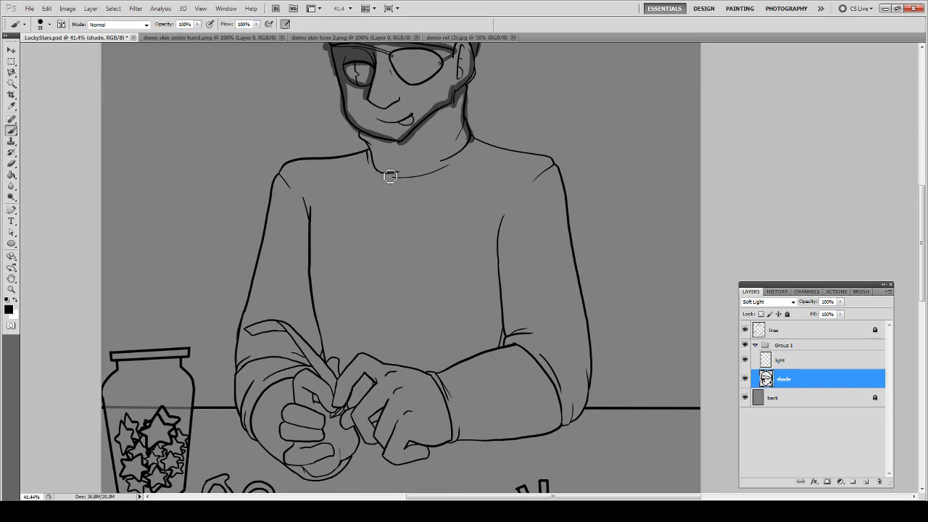
pyautogui.moveTo(359, 136)
pyautogui.mouseDown()
pyautogui.moveTo(381, 173)
pyautogui.moveTo(404, 177)
pyautogui.moveTo(390, 178)
pyautogui.moveTo(370, 141)
pyautogui.mouseUp()
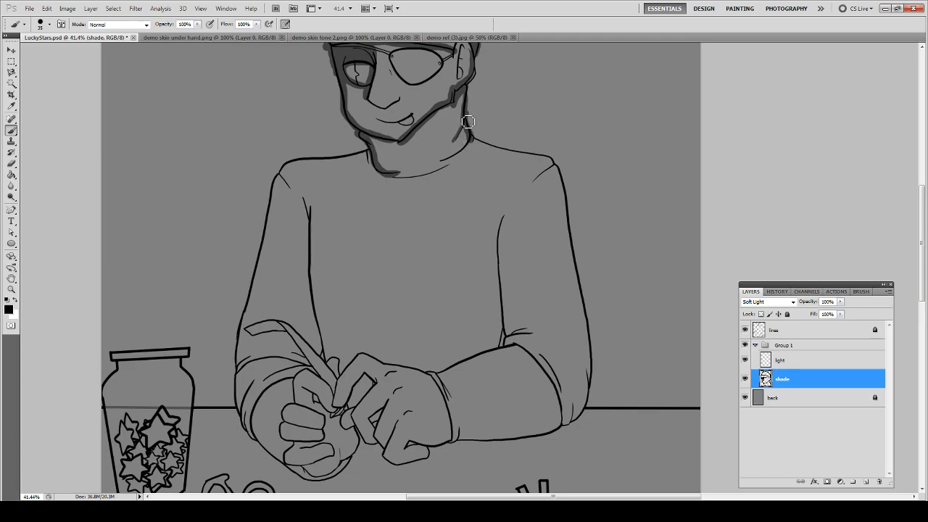
pyautogui.moveTo(457, 145); pyautogui.dragTo(473, 114)
pyautogui.press('e')
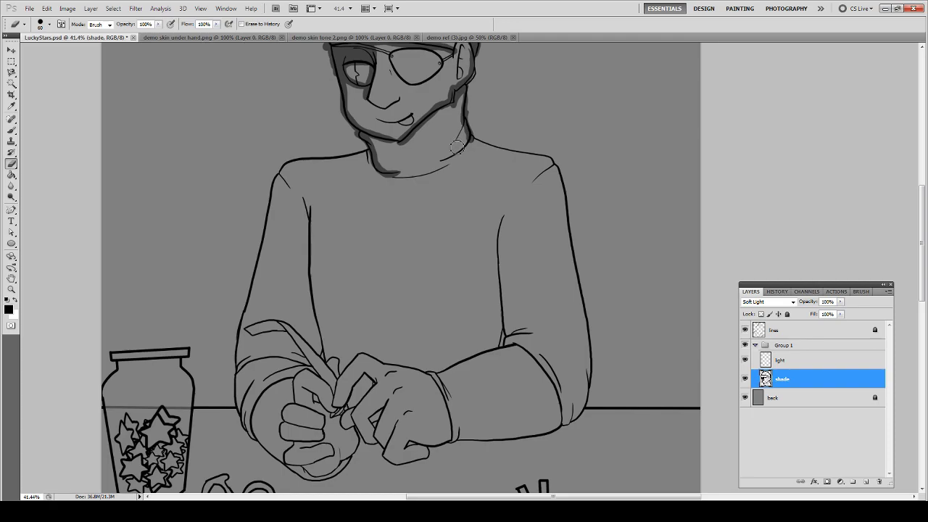
pyautogui.press('b')
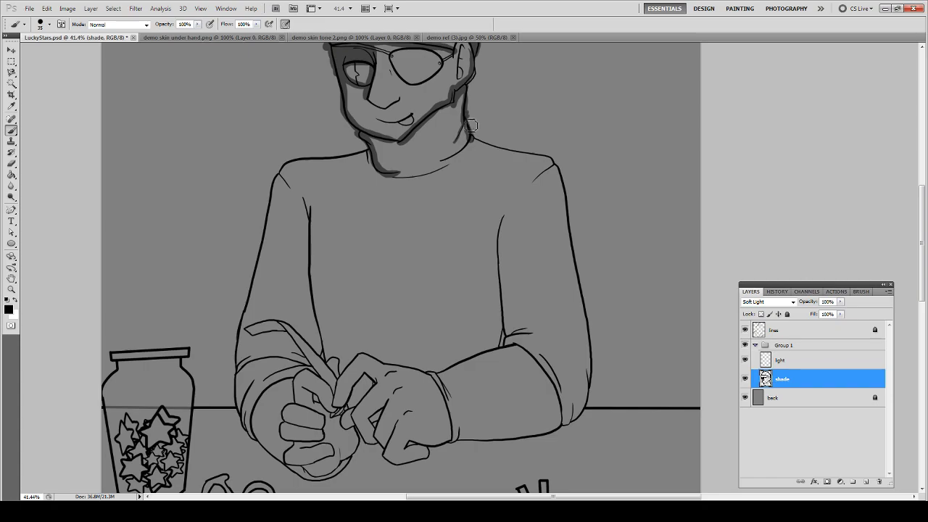
# - Shade the lower edge of the collar and the top edges of both shoulders, undoing misplaced strokes
pyautogui.moveTo(471, 124)
pyautogui.mouseDown()
pyautogui.moveTo(456, 145)
pyautogui.moveTo(471, 147)
pyautogui.moveTo(475, 135)
pyautogui.mouseUp()
pyautogui.moveTo(441, 164)
pyautogui.mouseDown()
pyautogui.moveTo(473, 145)
pyautogui.moveTo(474, 137)
pyautogui.moveTo(440, 166)
pyautogui.moveTo(463, 155)
pyautogui.moveTo(477, 132)
pyautogui.moveTo(448, 169)
pyautogui.moveTo(476, 121)
pyautogui.moveTo(473, 132)
pyautogui.moveTo(529, 156)
pyautogui.moveTo(473, 143)
pyautogui.moveTo(556, 170)
pyautogui.moveTo(470, 144)
pyautogui.mouseUp()
pyautogui.moveTo(389, 181); pyautogui.dragTo(454, 168)
pyautogui.hotkey('ctrl', 'z')
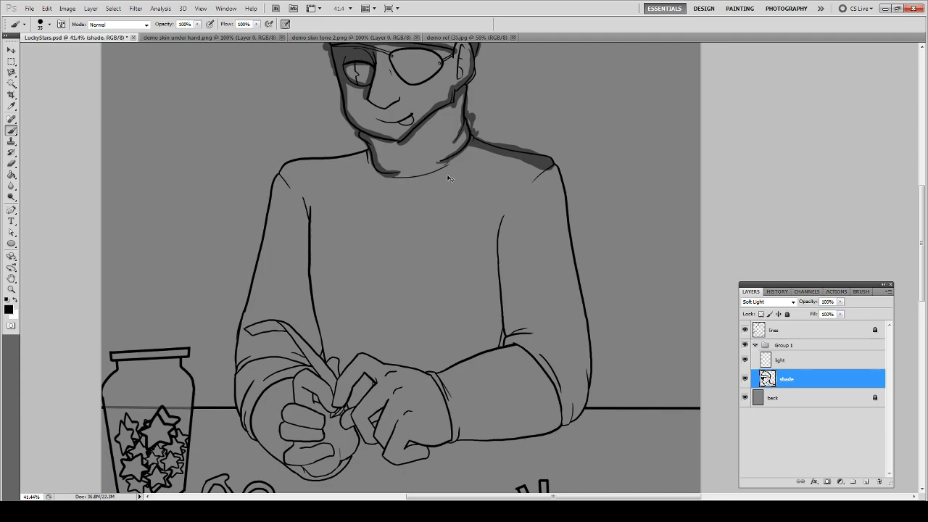
pyautogui.moveTo(393, 179)
pyautogui.mouseDown()
pyautogui.moveTo(454, 166)
pyautogui.moveTo(398, 184)
pyautogui.moveTo(386, 181)
pyautogui.moveTo(414, 185)
pyautogui.moveTo(451, 163)
pyautogui.moveTo(399, 180)
pyautogui.moveTo(385, 159)
pyautogui.moveTo(362, 151)
pyautogui.moveTo(370, 170)
pyautogui.moveTo(372, 151)
pyautogui.moveTo(294, 172)
pyautogui.moveTo(295, 198)
pyautogui.moveTo(287, 184)
pyautogui.moveTo(309, 162)
pyautogui.mouseUp()
pyautogui.hotkey('ctrl', 'z')
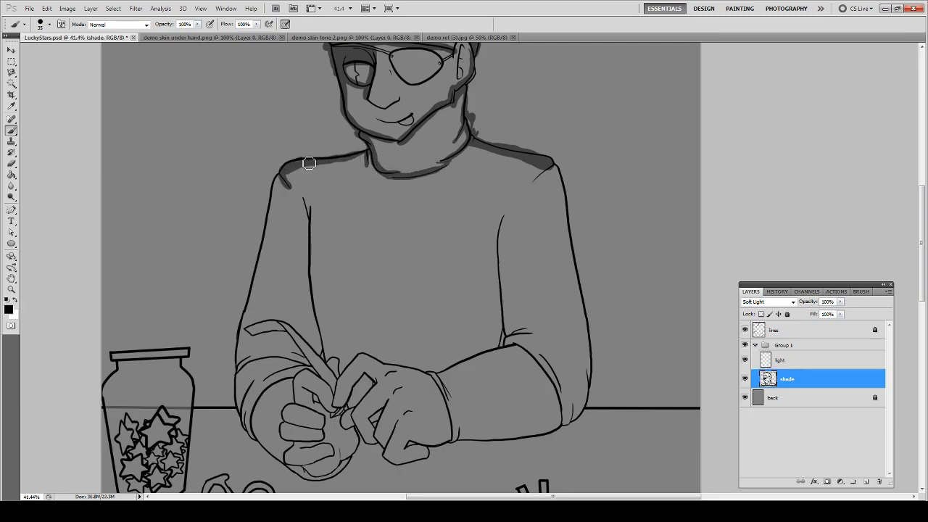
# - Shade the shoulder crease, the inner and outer sleeve edges and the cuff of the arm nearest the jar
pyautogui.moveTo(295, 194); pyautogui.dragTo(283, 177)
pyautogui.press('e')
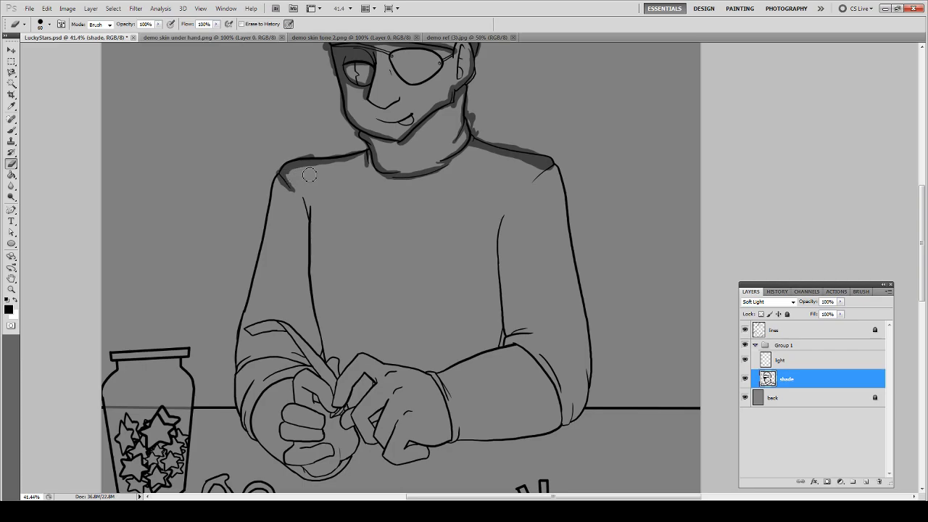
pyautogui.press('b')
pyautogui.moveTo(281, 174); pyautogui.dragTo(259, 246)
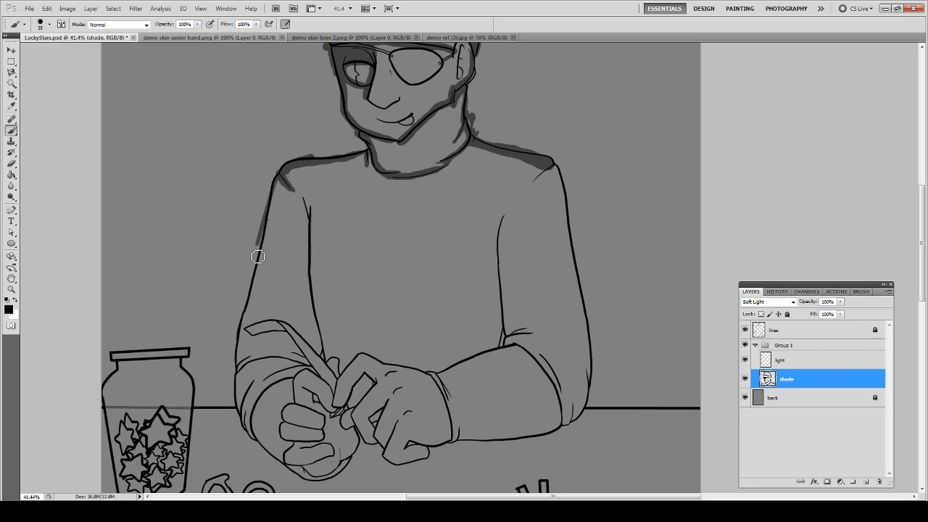
pyautogui.moveTo(277, 178)
pyautogui.mouseDown()
pyautogui.moveTo(242, 339)
pyautogui.moveTo(280, 192)
pyautogui.moveTo(304, 201)
pyautogui.moveTo(312, 218)
pyautogui.moveTo(319, 198)
pyautogui.moveTo(309, 237)
pyautogui.moveTo(310, 216)
pyautogui.moveTo(311, 297)
pyautogui.moveTo(307, 253)
pyautogui.moveTo(318, 316)
pyautogui.moveTo(314, 213)
pyautogui.moveTo(330, 360)
pyautogui.mouseUp()
pyautogui.moveTo(331, 364)
pyautogui.mouseDown()
pyautogui.moveTo(317, 302)
pyautogui.moveTo(323, 257)
pyautogui.moveTo(316, 319)
pyautogui.moveTo(314, 302)
pyautogui.moveTo(323, 357)
pyautogui.moveTo(314, 315)
pyautogui.mouseUp()
pyautogui.moveTo(314, 383); pyautogui.dragTo(323, 260)
# - Shade the folds of the sleeve nearest the jar and the end of the paper strip lying over it
pyautogui.moveTo(255, 210)
pyautogui.mouseDown()
pyautogui.moveTo(254, 300)
pyautogui.moveTo(247, 274)
pyautogui.moveTo(267, 317)
pyautogui.moveTo(322, 357)
pyautogui.moveTo(364, 337)
pyautogui.moveTo(339, 354)
pyautogui.moveTo(309, 350)
pyautogui.moveTo(345, 351)
pyautogui.moveTo(352, 329)
pyautogui.moveTo(340, 356)
pyautogui.moveTo(282, 333)
pyautogui.moveTo(292, 341)
pyautogui.moveTo(264, 312)
pyautogui.moveTo(264, 296)
pyautogui.moveTo(308, 258)
pyautogui.moveTo(265, 286)
pyautogui.moveTo(267, 313)
pyautogui.moveTo(274, 278)
pyautogui.moveTo(300, 259)
pyautogui.mouseUp()
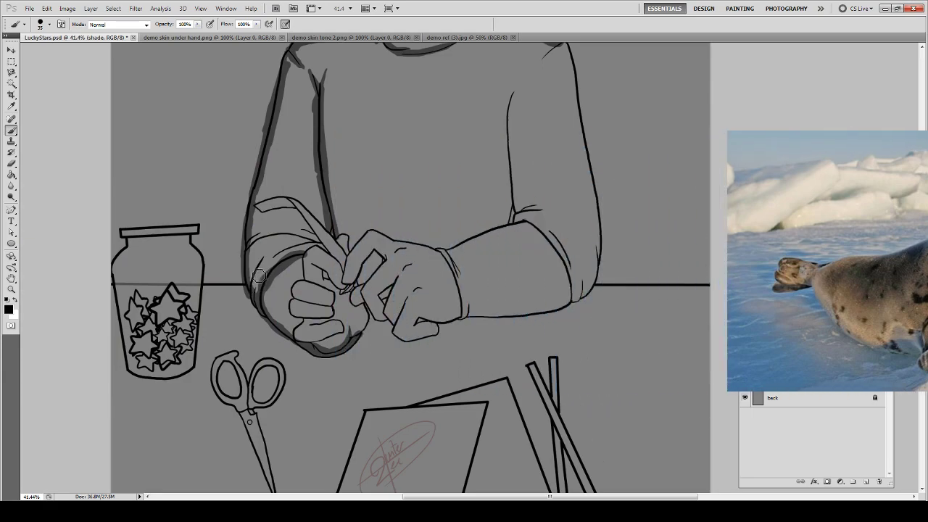
pyautogui.moveTo(303, 232); pyautogui.dragTo(323, 239)
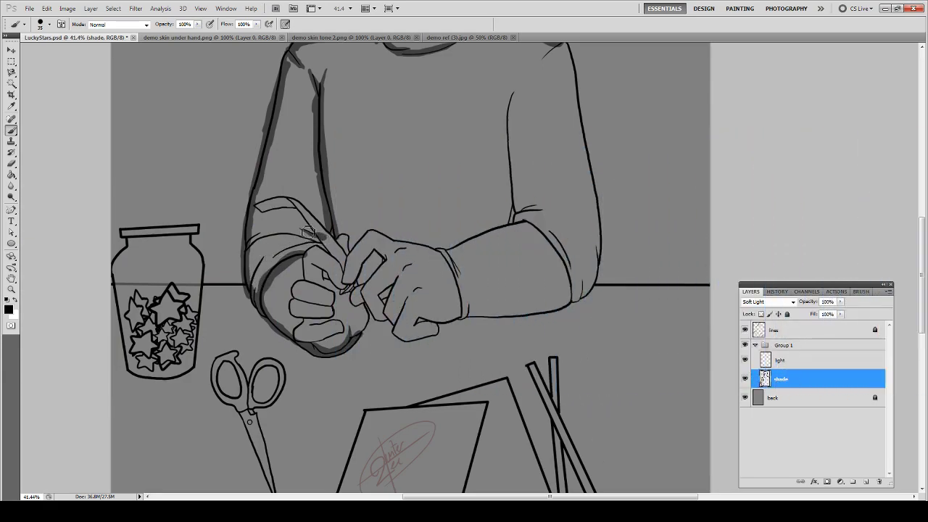
pyautogui.moveTo(292, 204)
pyautogui.mouseDown()
pyautogui.moveTo(260, 210)
pyautogui.moveTo(289, 202)
pyautogui.moveTo(296, 210)
pyautogui.moveTo(262, 215)
pyautogui.moveTo(244, 258)
pyautogui.mouseUp()
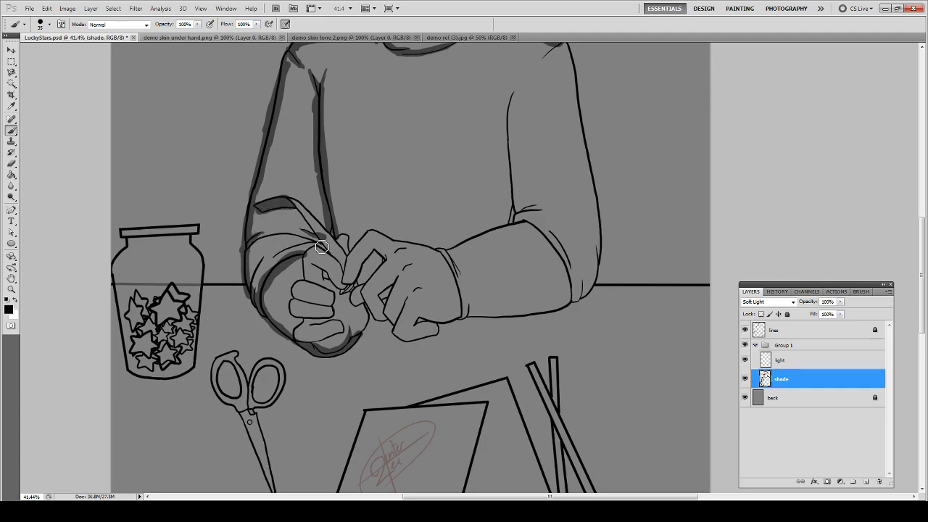
# - Deepen the shading on the folds and inner edge of the sleeve nearest the jar, around the paper strip and thumb
pyautogui.moveTo(261, 243)
pyautogui.mouseDown()
pyautogui.moveTo(315, 243)
pyautogui.moveTo(279, 259)
pyautogui.moveTo(329, 246)
pyautogui.mouseUp()
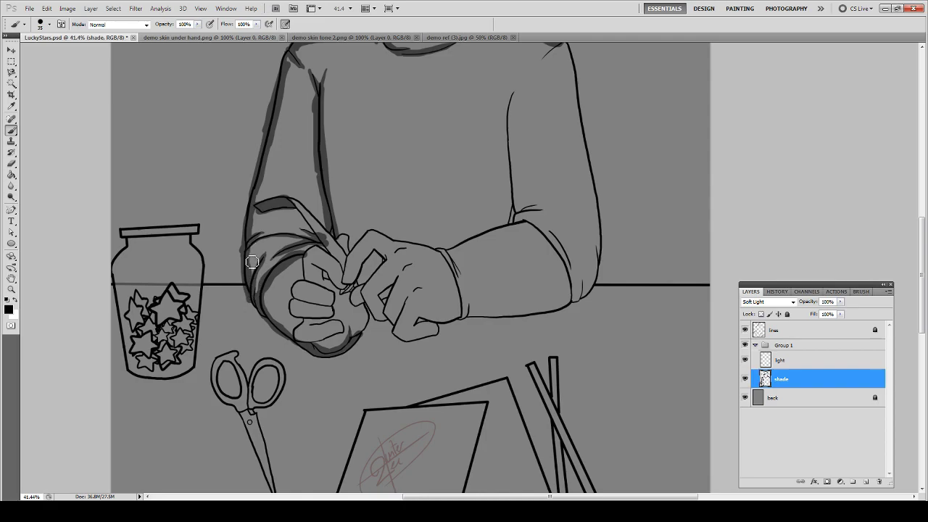
pyautogui.moveTo(250, 256); pyautogui.dragTo(272, 248)
pyautogui.moveTo(330, 233); pyautogui.dragTo(321, 152)
pyautogui.moveTo(330, 233); pyautogui.dragTo(320, 195)
pyautogui.press('e')
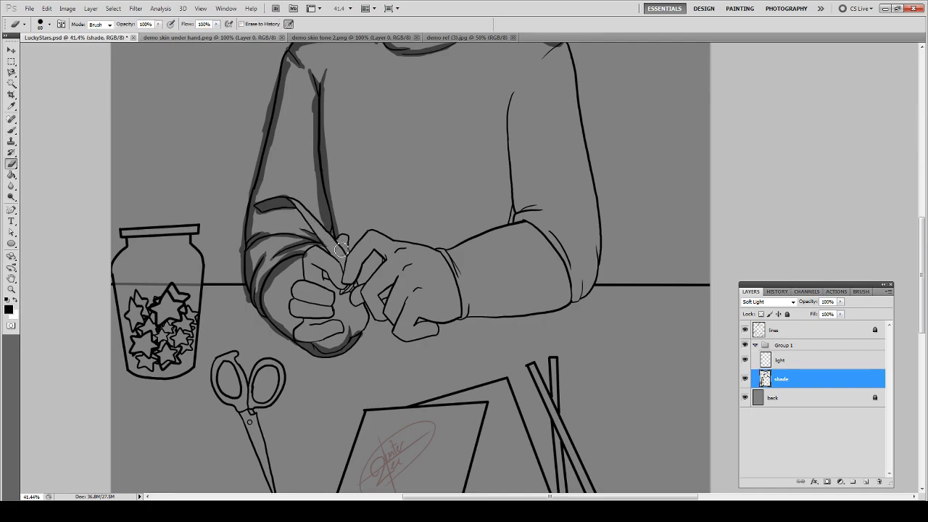
pyautogui.press('b')
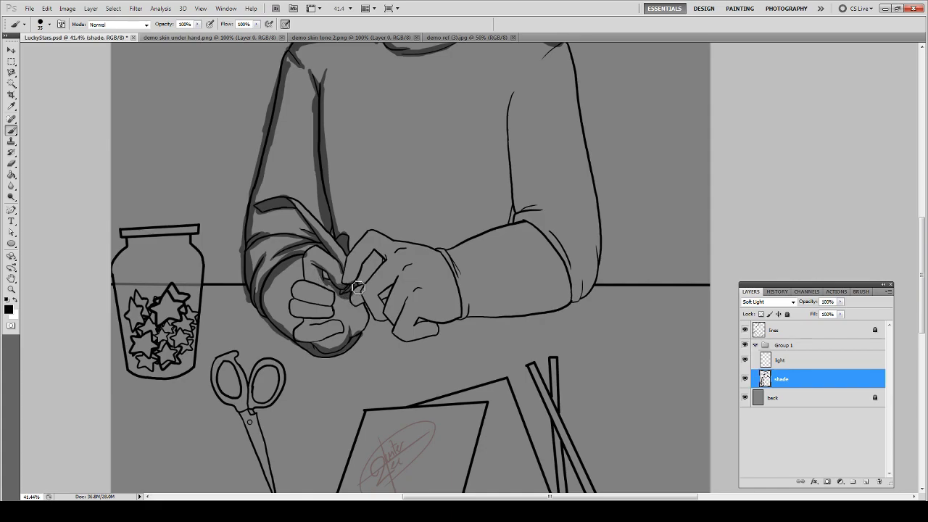
# - Shade the fingers, back and wrist of the hand farther from the jar, undoing a misplaced stroke
pyautogui.moveTo(361, 289)
pyautogui.mouseDown()
pyautogui.moveTo(355, 300)
pyautogui.moveTo(381, 321)
pyautogui.moveTo(390, 319)
pyautogui.moveTo(385, 305)
pyautogui.mouseUp()
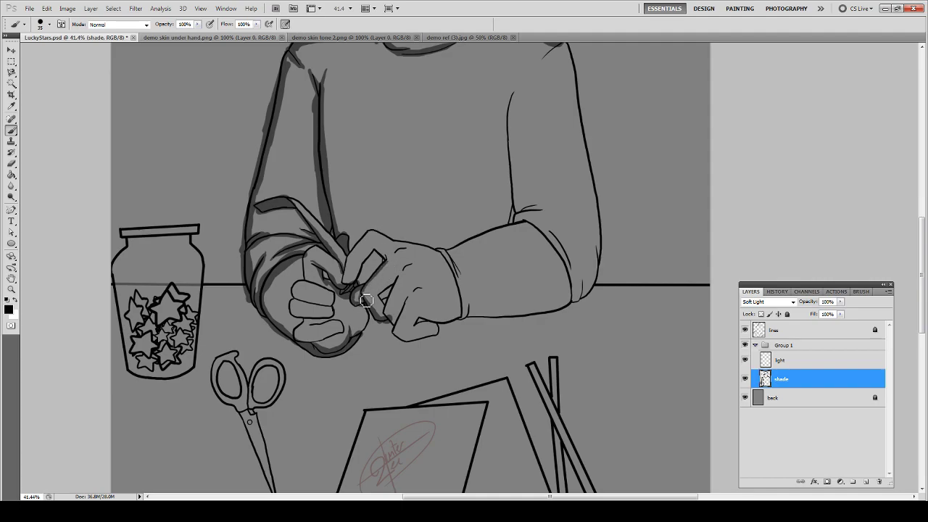
pyautogui.moveTo(396, 283)
pyautogui.mouseDown()
pyautogui.moveTo(380, 299)
pyautogui.moveTo(386, 308)
pyautogui.mouseUp()
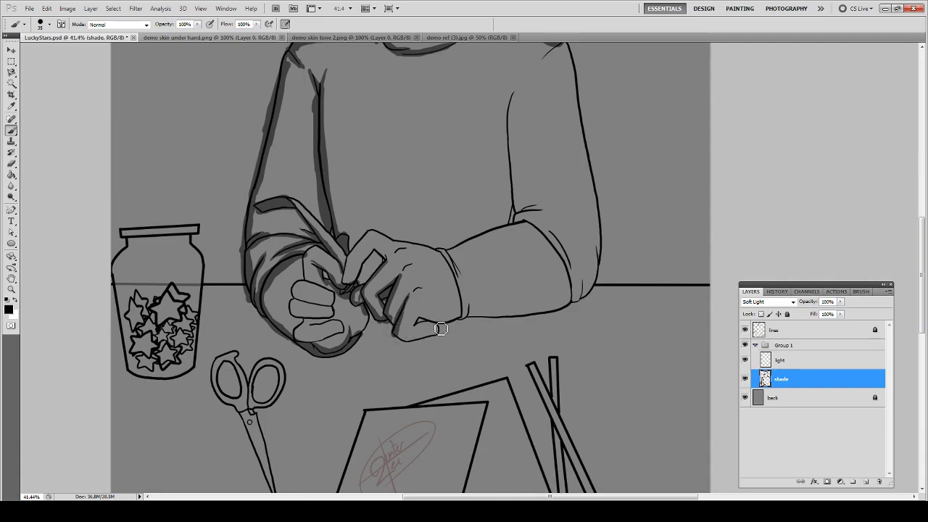
pyautogui.moveTo(441, 335)
pyautogui.mouseDown()
pyautogui.moveTo(401, 338)
pyautogui.moveTo(436, 339)
pyautogui.moveTo(440, 328)
pyautogui.moveTo(400, 328)
pyautogui.moveTo(392, 317)
pyautogui.moveTo(465, 317)
pyautogui.moveTo(419, 330)
pyautogui.mouseUp()
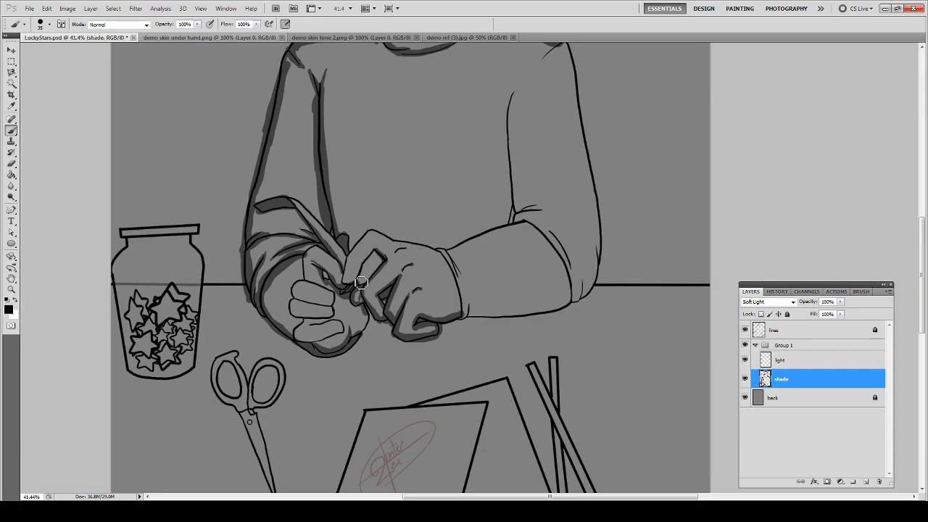
pyautogui.moveTo(351, 287)
pyautogui.mouseDown()
pyautogui.moveTo(373, 236)
pyautogui.moveTo(401, 248)
pyautogui.moveTo(374, 235)
pyautogui.moveTo(398, 250)
pyautogui.moveTo(382, 235)
pyautogui.moveTo(388, 254)
pyautogui.moveTo(444, 256)
pyautogui.moveTo(397, 244)
pyautogui.moveTo(442, 250)
pyautogui.moveTo(461, 319)
pyautogui.moveTo(463, 283)
pyautogui.moveTo(447, 256)
pyautogui.moveTo(468, 312)
pyautogui.mouseUp()
pyautogui.hotkey('ctrl', 'z')
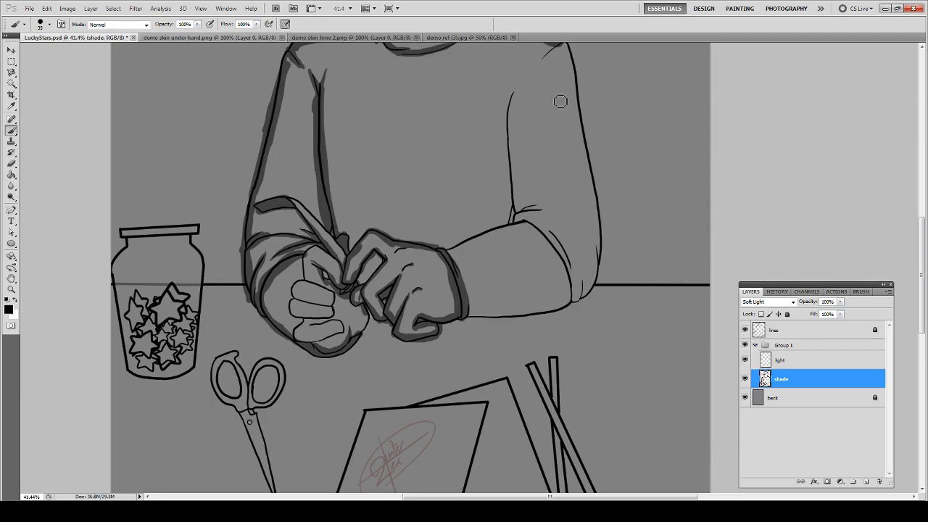
# - Shade the farther arm's inner sleeve edge, cuff and forearm underside, plus the curled fingers of the hand nearest the jar
pyautogui.moveTo(519, 94)
pyautogui.mouseDown()
pyautogui.moveTo(507, 162)
pyautogui.moveTo(514, 118)
pyautogui.moveTo(520, 212)
pyautogui.moveTo(512, 140)
pyautogui.moveTo(512, 224)
pyautogui.moveTo(516, 212)
pyautogui.moveTo(549, 214)
pyautogui.moveTo(520, 227)
pyautogui.moveTo(521, 216)
pyautogui.moveTo(554, 212)
pyautogui.moveTo(521, 217)
pyautogui.moveTo(529, 214)
pyautogui.moveTo(576, 286)
pyautogui.moveTo(577, 307)
pyautogui.moveTo(562, 258)
pyautogui.moveTo(524, 222)
pyautogui.moveTo(554, 249)
pyautogui.moveTo(576, 299)
pyautogui.moveTo(555, 235)
pyautogui.moveTo(579, 269)
pyautogui.mouseUp()
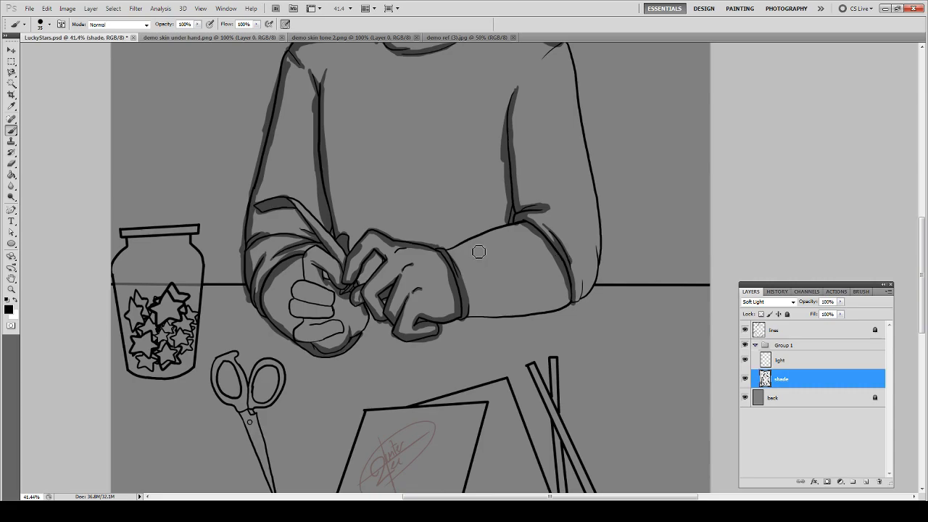
pyautogui.moveTo(480, 319)
pyautogui.mouseDown()
pyautogui.moveTo(471, 317)
pyautogui.moveTo(575, 307)
pyautogui.moveTo(484, 316)
pyautogui.moveTo(566, 295)
pyautogui.mouseUp()
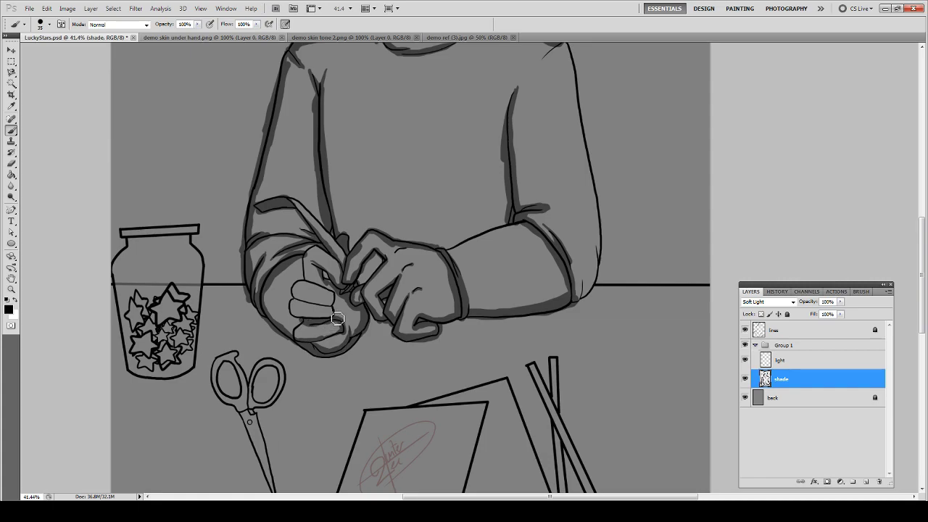
pyautogui.moveTo(295, 313)
pyautogui.mouseDown()
pyautogui.moveTo(338, 313)
pyautogui.moveTo(298, 297)
pyautogui.moveTo(335, 293)
pyautogui.moveTo(298, 288)
pyautogui.moveTo(328, 294)
pyautogui.mouseUp()
pyautogui.moveTo(308, 282)
pyautogui.mouseDown()
pyautogui.moveTo(307, 254)
pyautogui.moveTo(328, 250)
pyautogui.moveTo(339, 269)
pyautogui.moveTo(347, 266)
pyautogui.mouseUp()
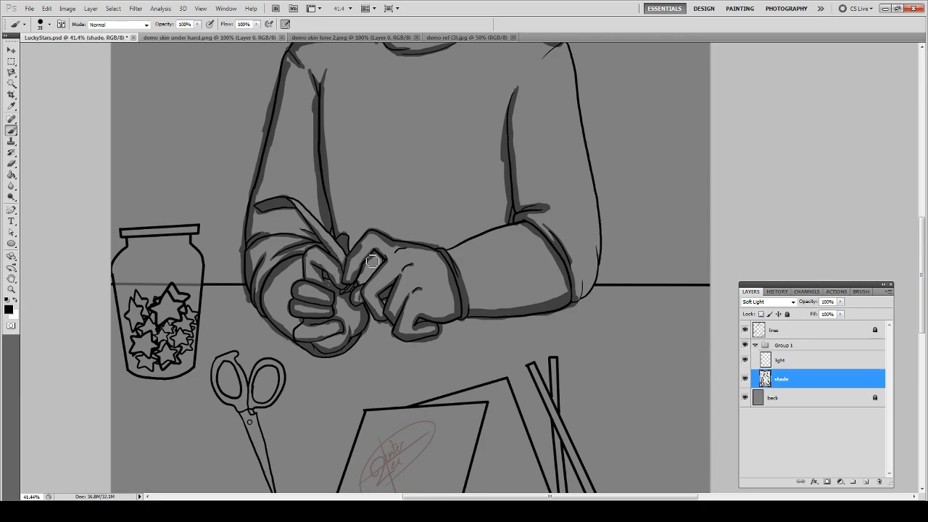
# - Shade the elbow fold, shoulder crease and inner sleeve edge of the arm farther from the jar
pyautogui.scroll(2, 543, 241)
pyautogui.moveTo(543, 241); pyautogui.dragTo(518, 240)
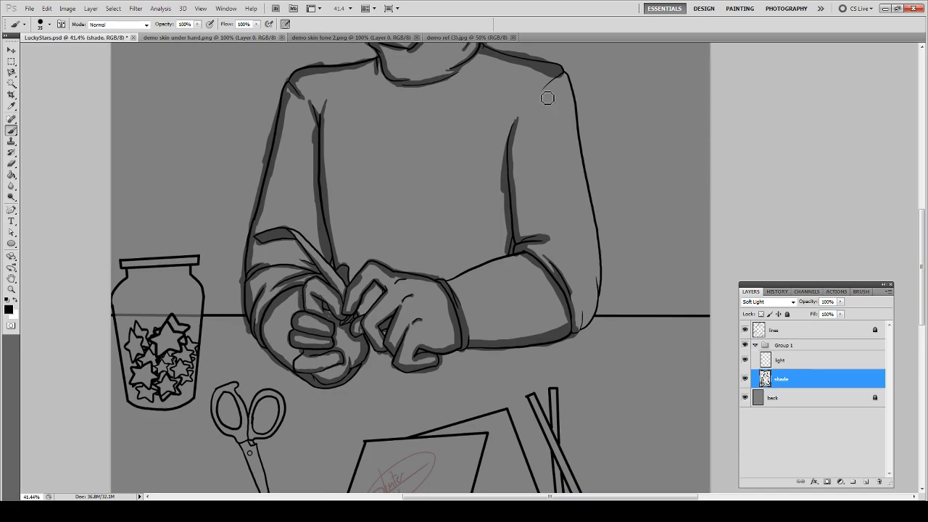
pyautogui.moveTo(542, 93); pyautogui.dragTo(570, 74)
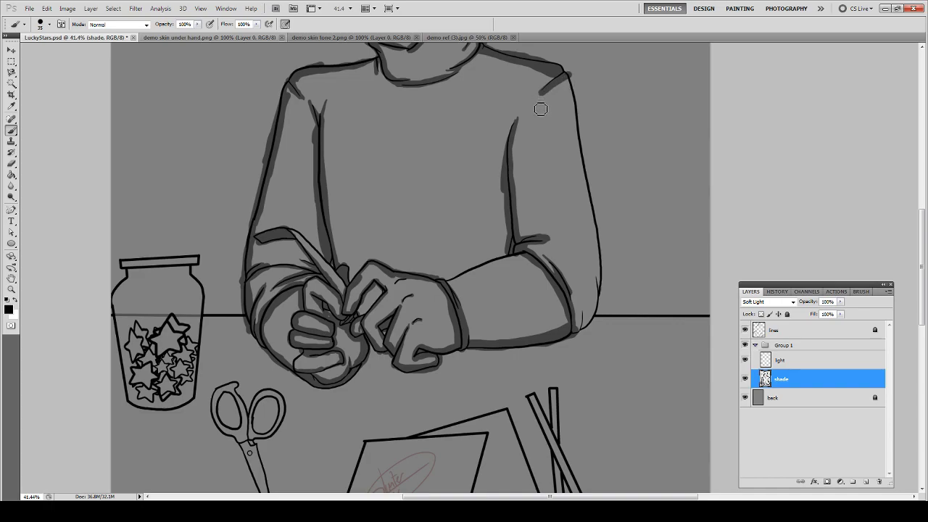
pyautogui.moveTo(543, 97); pyautogui.dragTo(573, 72)
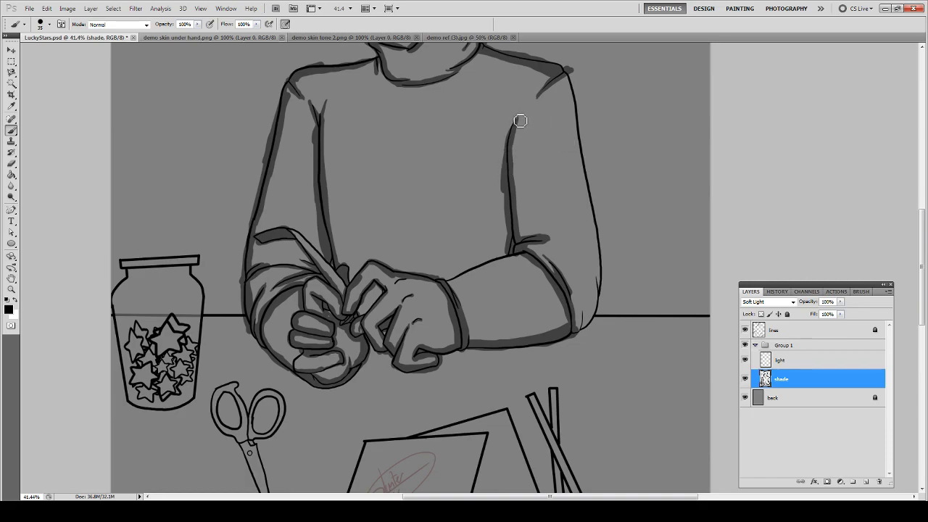
pyautogui.moveTo(520, 121); pyautogui.dragTo(507, 167)
# - Shade the outer edge of the sleeve farther from the jar from shoulder to elbow, undoing misplaced strokes
pyautogui.moveTo(569, 83); pyautogui.dragTo(576, 151)
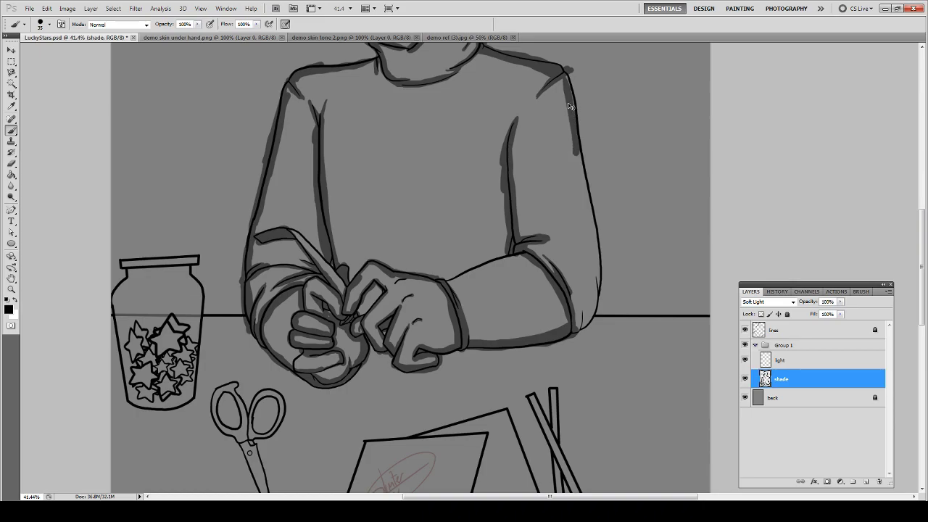
pyautogui.hotkey('ctrl', 'z')
pyautogui.moveTo(569, 78); pyautogui.dragTo(580, 162)
pyautogui.moveTo(568, 78)
pyautogui.mouseDown()
pyautogui.moveTo(602, 297)
pyautogui.moveTo(598, 271)
pyautogui.moveTo(601, 296)
pyautogui.moveTo(580, 330)
pyautogui.moveTo(601, 307)
pyautogui.moveTo(601, 289)
pyautogui.moveTo(587, 327)
pyautogui.moveTo(585, 304)
pyautogui.moveTo(585, 329)
pyautogui.moveTo(587, 312)
pyautogui.moveTo(566, 303)
pyautogui.mouseUp()
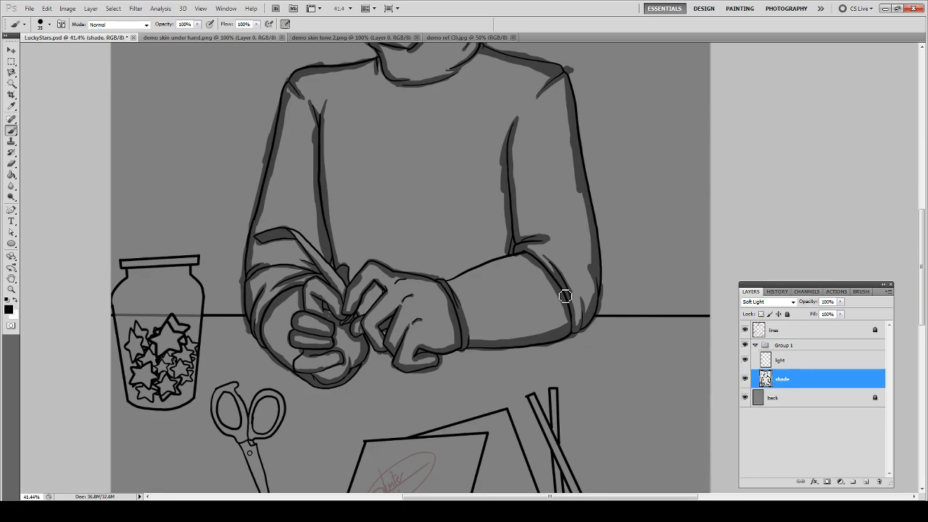
pyautogui.press('e')
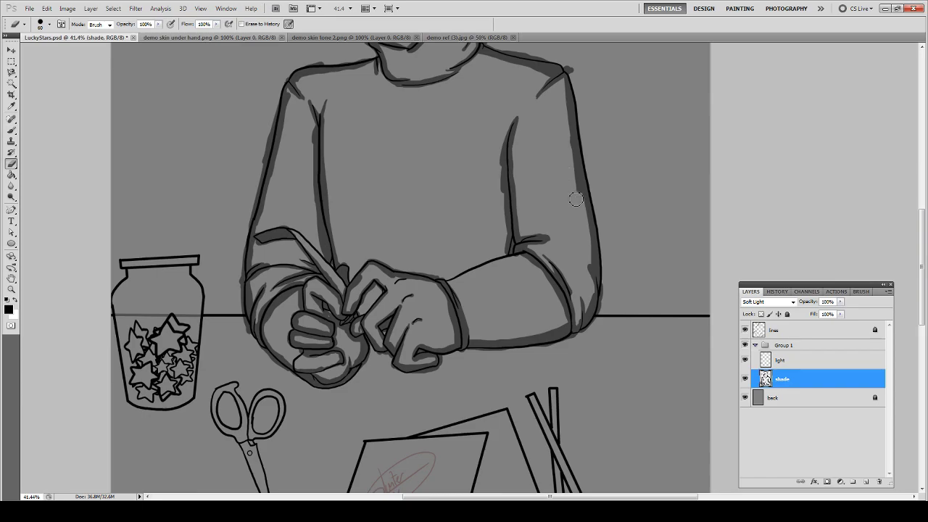
pyautogui.press('b')
pyautogui.moveTo(570, 97)
pyautogui.mouseDown()
pyautogui.moveTo(567, 79)
pyautogui.moveTo(578, 99)
pyautogui.moveTo(570, 81)
pyautogui.mouseUp()
pyautogui.hotkey('ctrl', 'z')
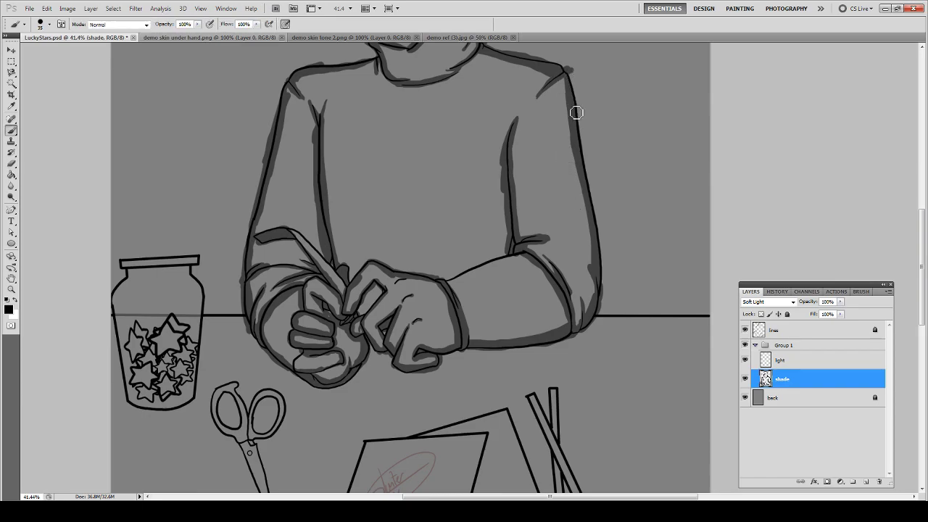
# - Thicken the upper part of the farther sleeve's outer shadow and try trimming its lower part with the eraser
pyautogui.moveTo(575, 112); pyautogui.dragTo(588, 179)
pyautogui.moveTo(561, 75); pyautogui.dragTo(580, 104)
pyautogui.press('e')
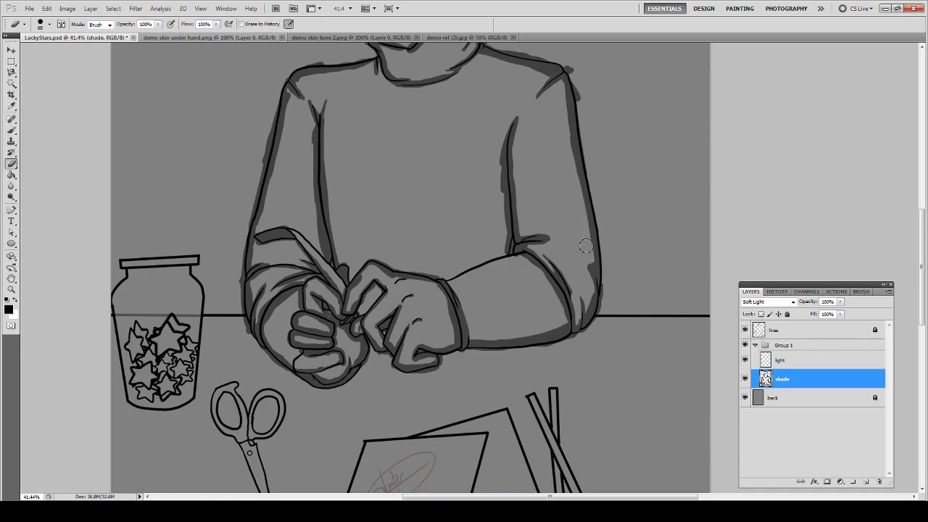
pyautogui.moveTo(588, 253); pyautogui.dragTo(578, 206)
pyautogui.hotkey('ctrl', 'z')
pyautogui.press('b')
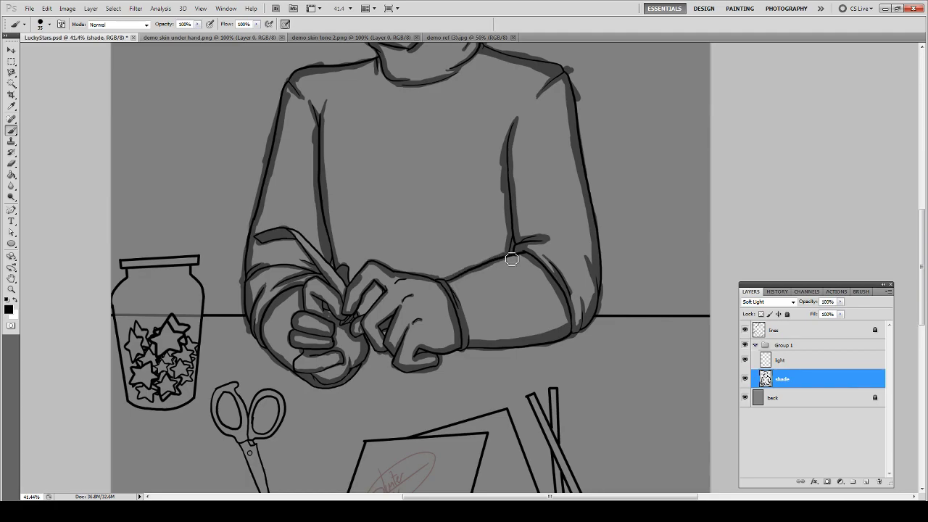
# - Shade the top edge of the farther forearm and the torso beside both sleeves, erasing the excess near the armpit
pyautogui.moveTo(528, 255); pyautogui.dragTo(452, 290)
pyautogui.moveTo(332, 108); pyautogui.dragTo(330, 188)
pyautogui.moveTo(332, 104)
pyautogui.mouseDown()
pyautogui.moveTo(335, 217)
pyautogui.moveTo(329, 197)
pyautogui.moveTo(345, 268)
pyautogui.moveTo(332, 101)
pyautogui.moveTo(331, 145)
pyautogui.mouseUp()
pyautogui.press('e')
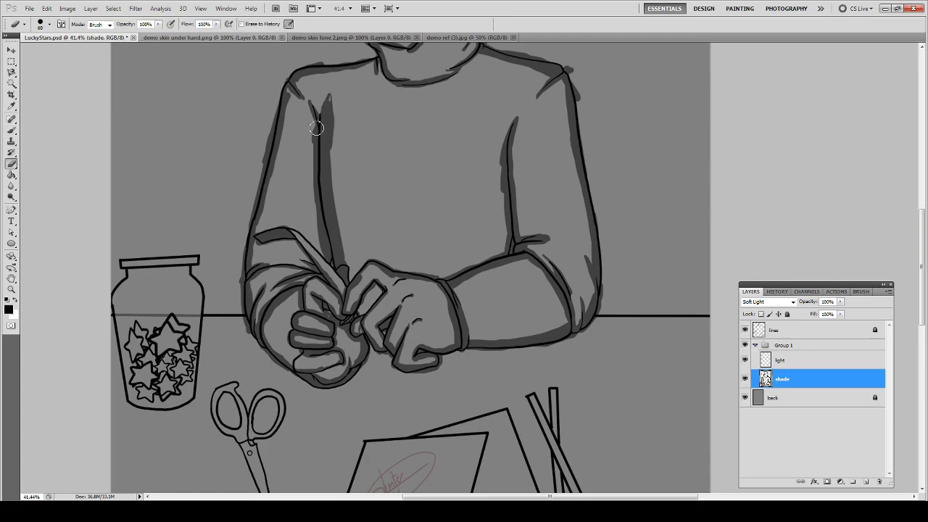
pyautogui.moveTo(331, 94); pyautogui.dragTo(338, 170)
pyautogui.hotkey('ctrl', 'z')
pyautogui.moveTo(338, 90); pyautogui.dragTo(344, 179)
pyautogui.press('b')
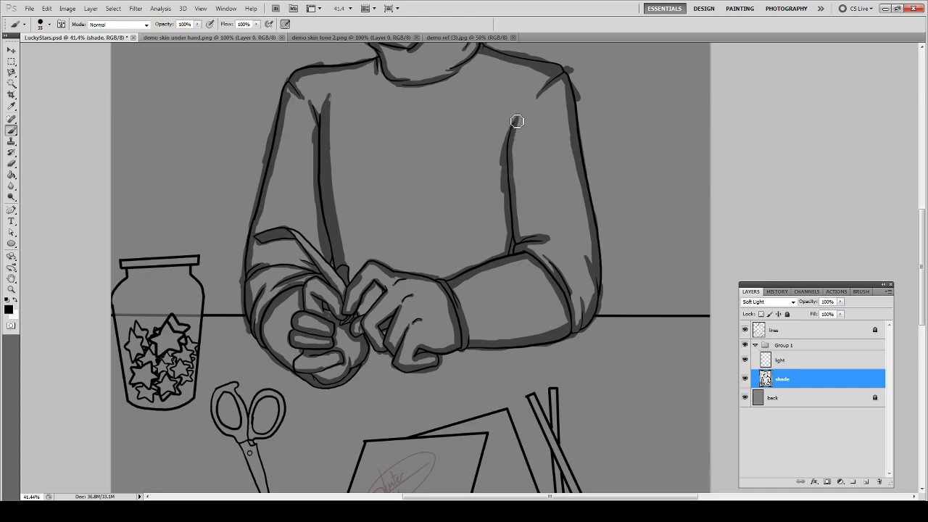
pyautogui.moveTo(516, 121); pyautogui.dragTo(511, 246)
pyautogui.moveTo(511, 200)
pyautogui.mouseDown()
pyautogui.moveTo(502, 253)
pyautogui.moveTo(505, 170)
pyautogui.moveTo(503, 249)
pyautogui.moveTo(443, 283)
pyautogui.moveTo(503, 249)
pyautogui.moveTo(506, 211)
pyautogui.mouseUp()
# - Shade the glasses lens, nose, ear and jawline of the face, undoing a misplaced stroke
pyautogui.scroll(5, 491, 176)
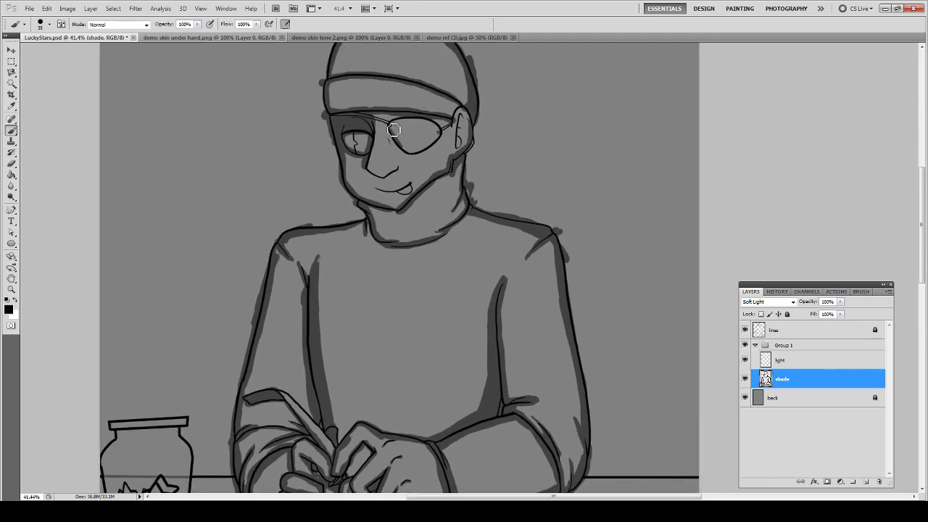
pyautogui.moveTo(400, 168)
pyautogui.mouseDown()
pyautogui.moveTo(366, 171)
pyautogui.moveTo(383, 180)
pyautogui.moveTo(400, 166)
pyautogui.moveTo(385, 180)
pyautogui.moveTo(400, 167)
pyautogui.moveTo(351, 159)
pyautogui.moveTo(366, 198)
pyautogui.moveTo(404, 210)
pyautogui.moveTo(466, 155)
pyautogui.moveTo(464, 116)
pyautogui.moveTo(459, 150)
pyautogui.moveTo(462, 143)
pyautogui.moveTo(468, 163)
pyautogui.moveTo(453, 179)
pyautogui.moveTo(403, 214)
pyautogui.moveTo(369, 211)
pyautogui.moveTo(403, 216)
pyautogui.moveTo(459, 173)
pyautogui.moveTo(464, 200)
pyautogui.mouseUp()
pyautogui.hotkey('ctrl', 'z')
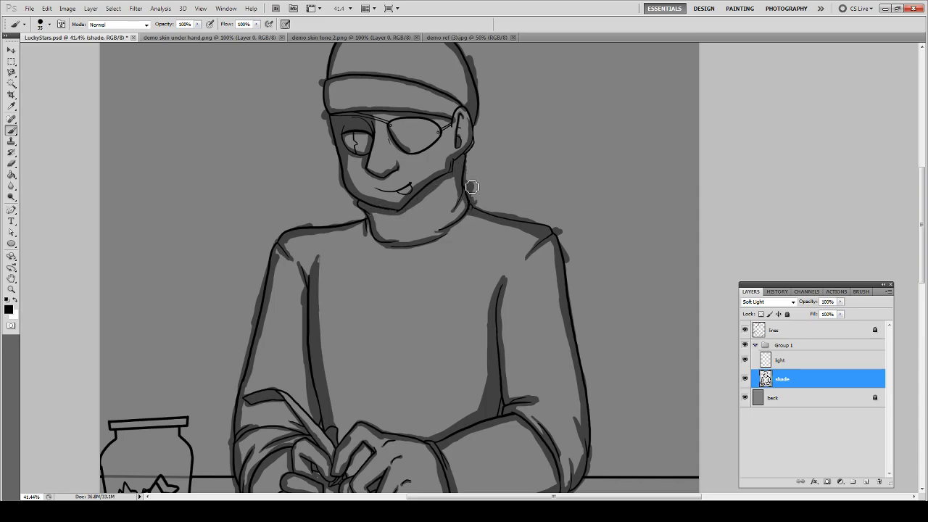
# - Widen the shading along the shoulder and outer sleeve edge nearest the jar, erasing the excess on the upper arm
pyautogui.moveTo(372, 228)
pyautogui.mouseDown()
pyautogui.moveTo(289, 246)
pyautogui.moveTo(298, 235)
pyautogui.mouseUp()
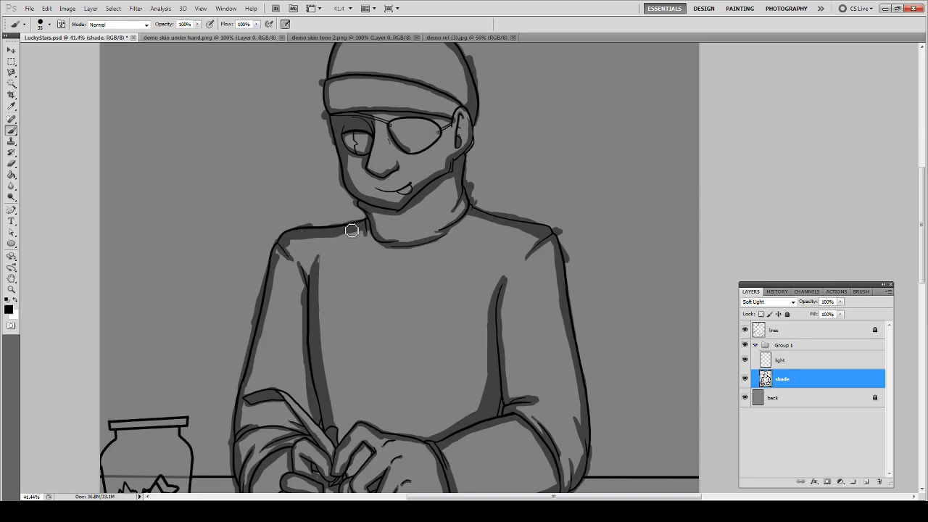
pyautogui.moveTo(365, 234)
pyautogui.mouseDown()
pyautogui.moveTo(294, 250)
pyautogui.moveTo(279, 266)
pyautogui.moveTo(308, 233)
pyautogui.moveTo(276, 261)
pyautogui.moveTo(286, 261)
pyautogui.moveTo(274, 313)
pyautogui.moveTo(288, 269)
pyautogui.moveTo(262, 377)
pyautogui.moveTo(276, 301)
pyautogui.mouseUp()
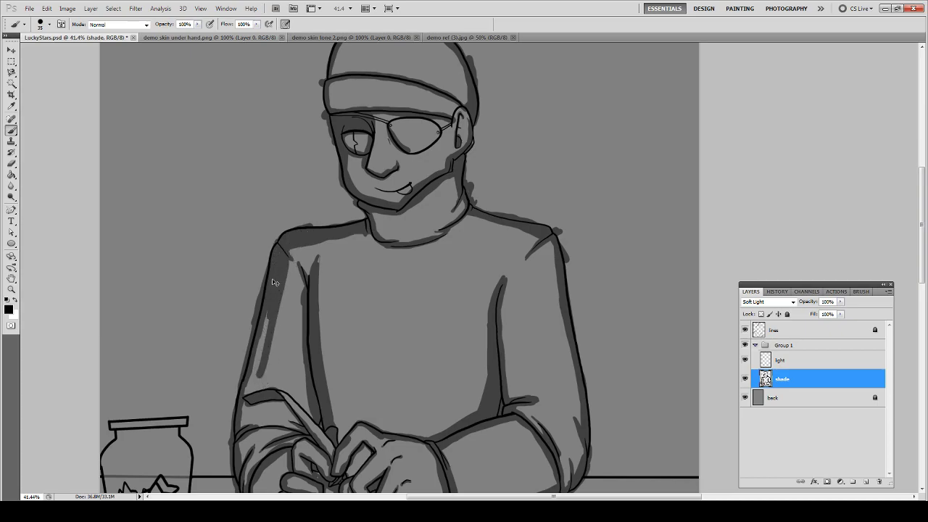
pyautogui.press('e')
pyautogui.moveTo(268, 366)
pyautogui.mouseDown()
pyautogui.moveTo(264, 379)
pyautogui.moveTo(291, 279)
pyautogui.moveTo(277, 319)
pyautogui.mouseUp()
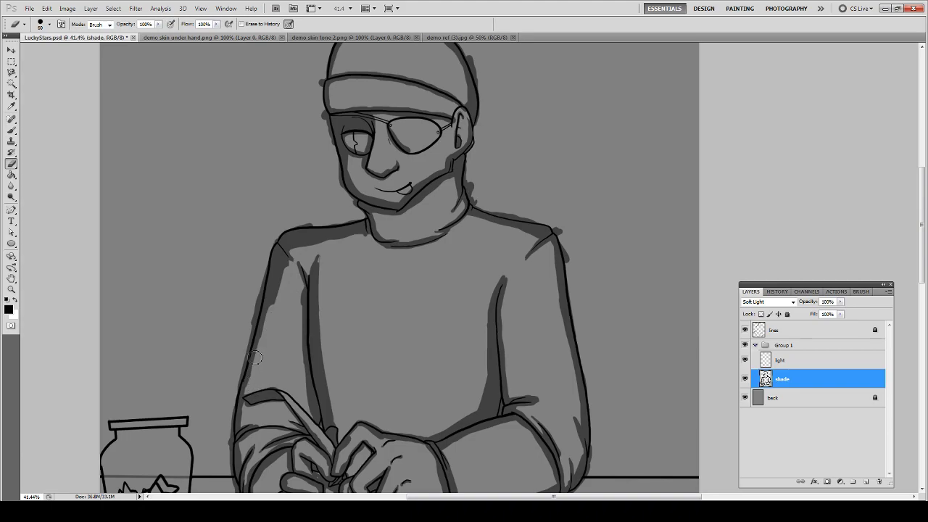
pyautogui.press('b')
pyautogui.moveTo(243, 401)
pyautogui.mouseDown()
pyautogui.moveTo(282, 276)
pyautogui.moveTo(244, 406)
pyautogui.moveTo(273, 310)
pyautogui.mouseUp()
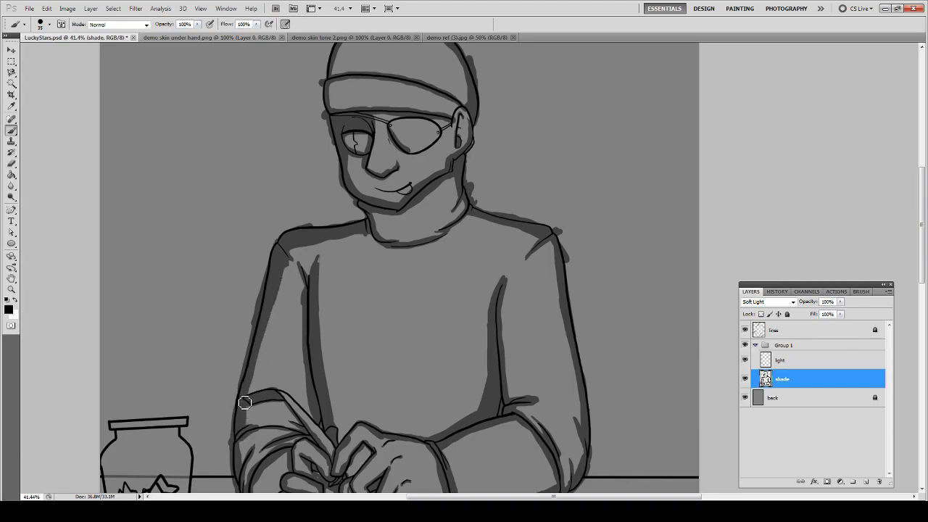
pyautogui.moveTo(271, 407)
pyautogui.mouseDown()
pyautogui.moveTo(265, 314)
pyautogui.moveTo(277, 245)
pyautogui.mouseUp()
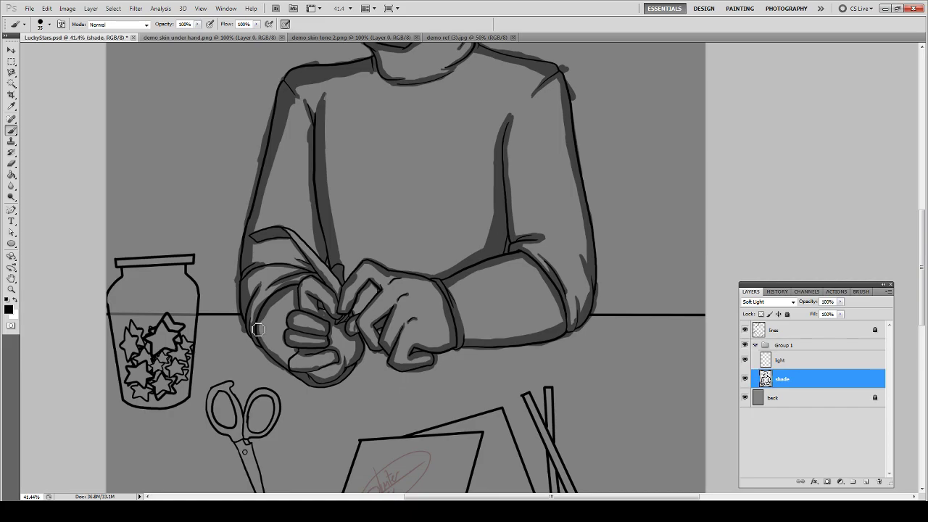
# - Shade the neck, both sides and base of the glass jar along its outline
pyautogui.press('space')
pyautogui.moveTo(388, 255); pyautogui.dragTo(438, 113)
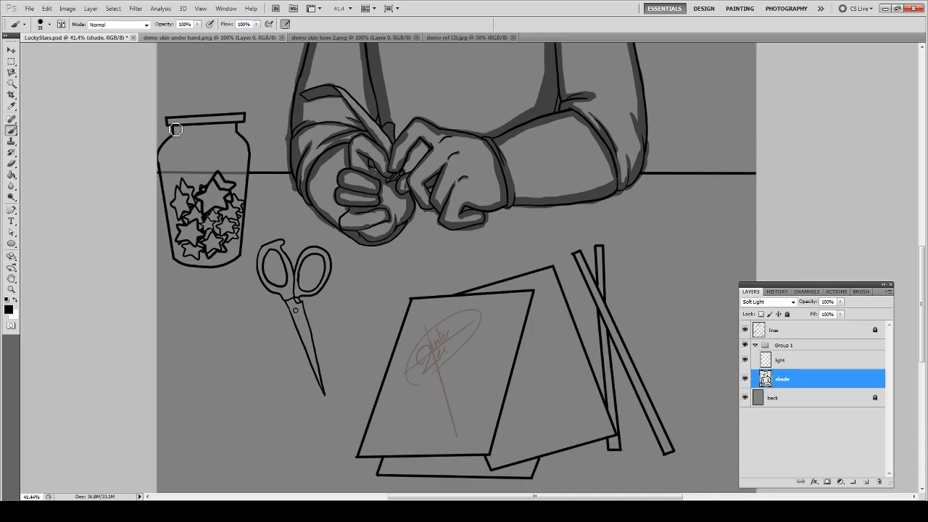
pyautogui.moveTo(177, 131)
pyautogui.mouseDown()
pyautogui.moveTo(161, 171)
pyautogui.moveTo(166, 147)
pyautogui.moveTo(170, 213)
pyautogui.moveTo(159, 160)
pyautogui.moveTo(175, 251)
pyautogui.moveTo(196, 268)
pyautogui.moveTo(240, 248)
pyautogui.mouseUp()
pyautogui.moveTo(234, 126)
pyautogui.mouseDown()
pyautogui.moveTo(252, 155)
pyautogui.moveTo(246, 139)
pyautogui.moveTo(243, 196)
pyautogui.mouseUp()
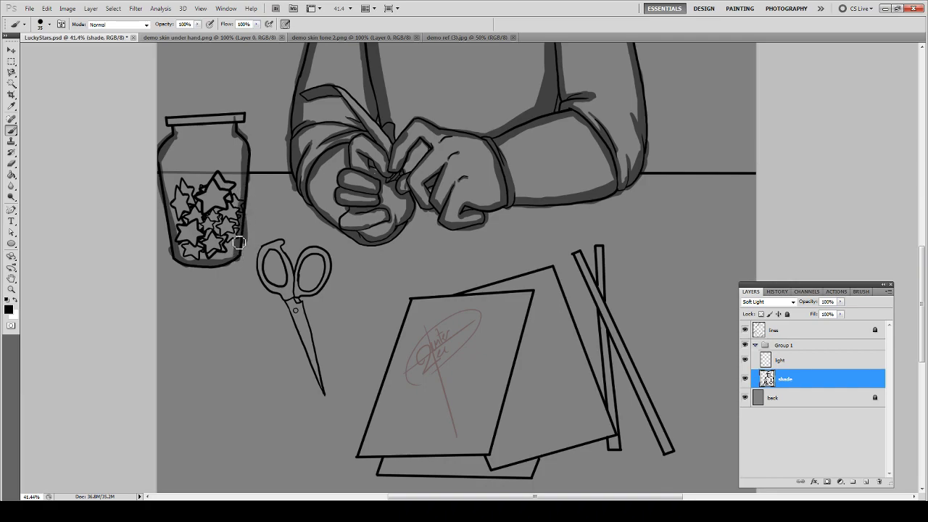
pyautogui.press('e')
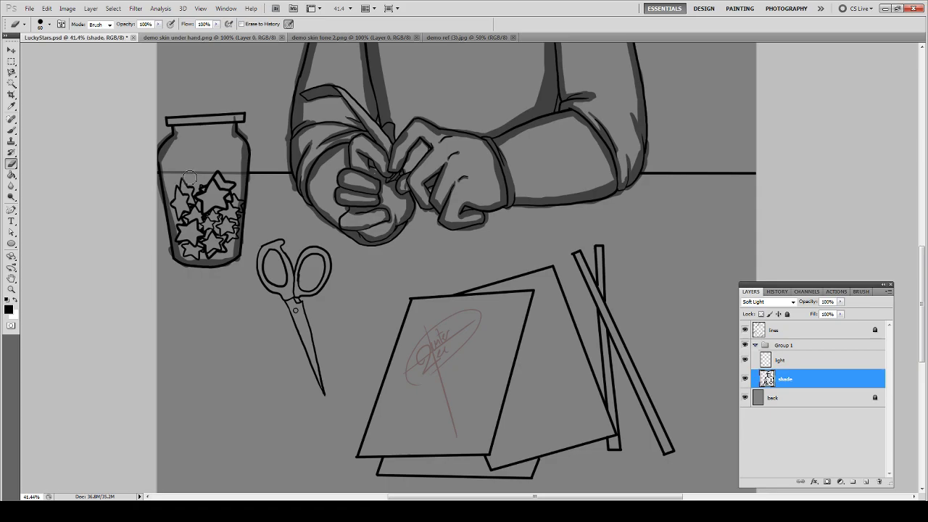
pyautogui.press('b')
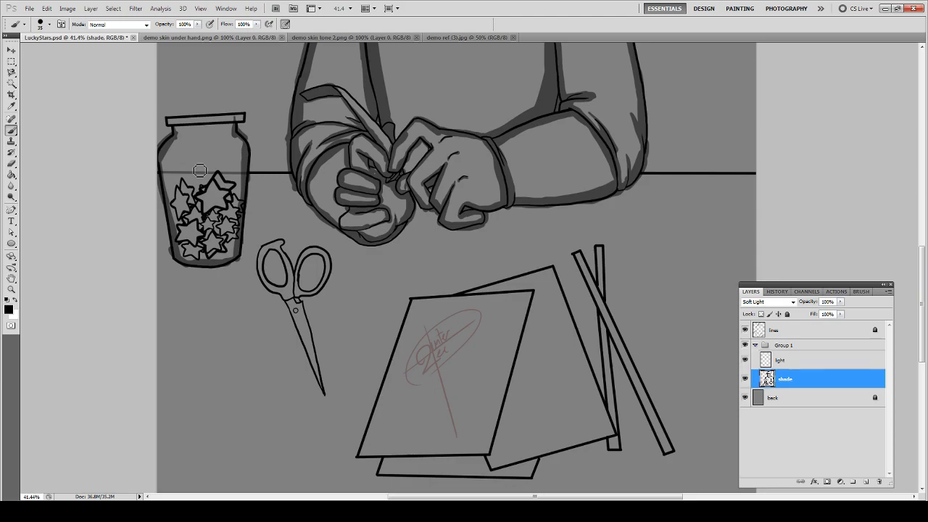
# - Enlarge the brush to 50 px and shade straight strips below the table's back edge on both sides of the figure
pyautogui.press(']')
pyautogui.press(']')
pyautogui.click(161, 172)
pyautogui.keyDown('shift'); pyautogui.click(291, 176); pyautogui.keyUp('shift')
pyautogui.moveTo(570, 193); pyautogui.dragTo(377, 199)
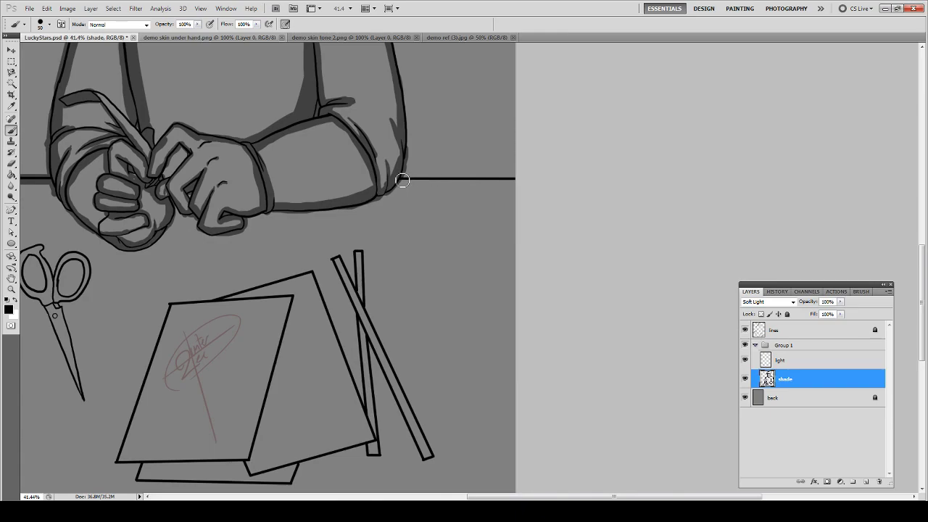
pyautogui.keyDown('shift'); pyautogui.click(513, 181); pyautogui.keyUp('shift')
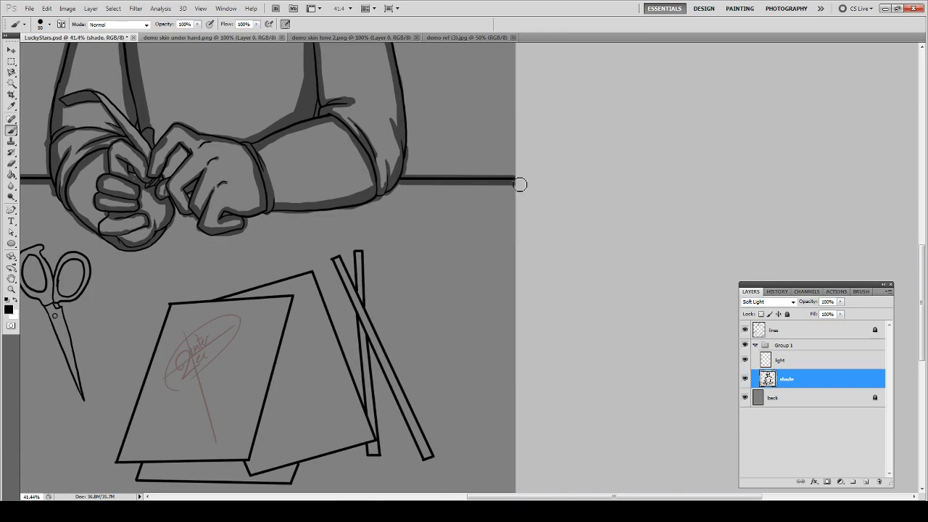
pyautogui.keyDown('shift'); pyautogui.click(399, 187); pyautogui.keyUp('shift')
pyautogui.hscroll(-5, 399, 186)
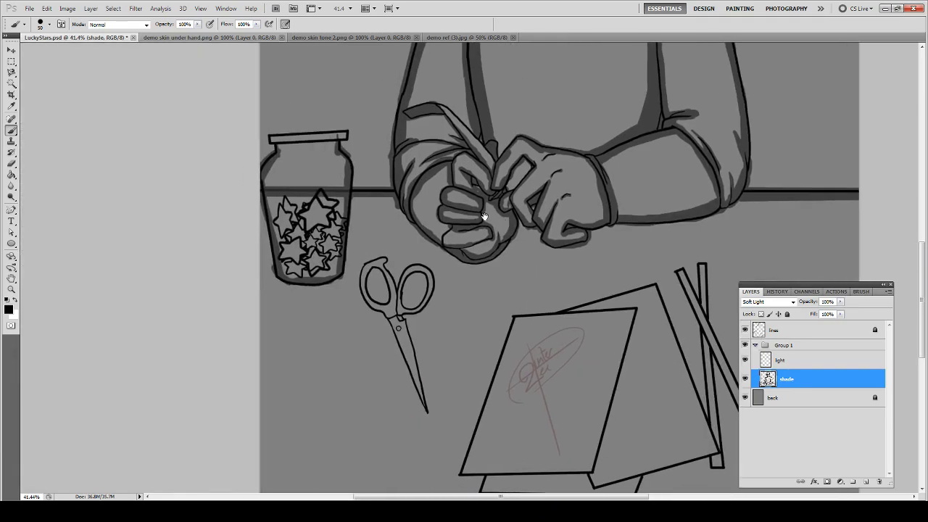
# - Start shading the jar lid with a black stroke along the side farthest from the figure
pyautogui.keyDown('shift'); pyautogui.click(257, 200); pyautogui.keyUp('shift')
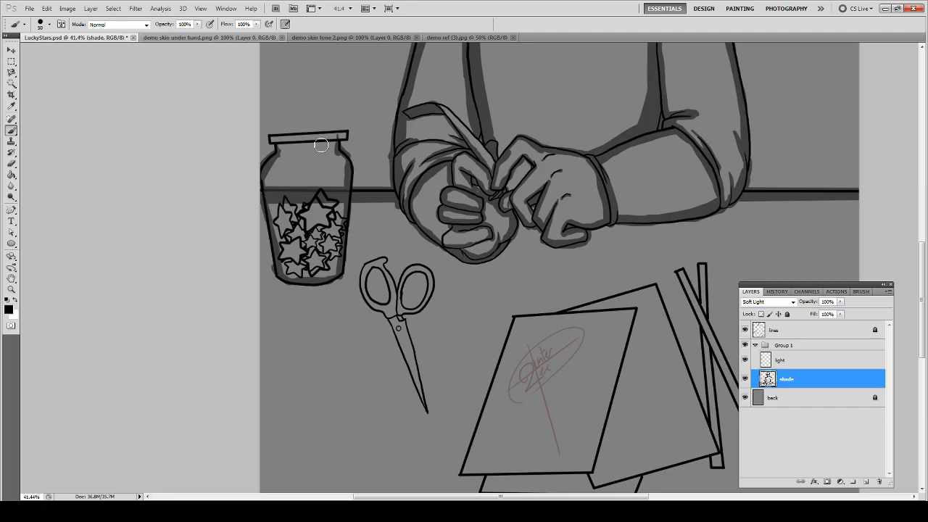
pyautogui.moveTo(271, 142); pyautogui.dragTo(312, 135)
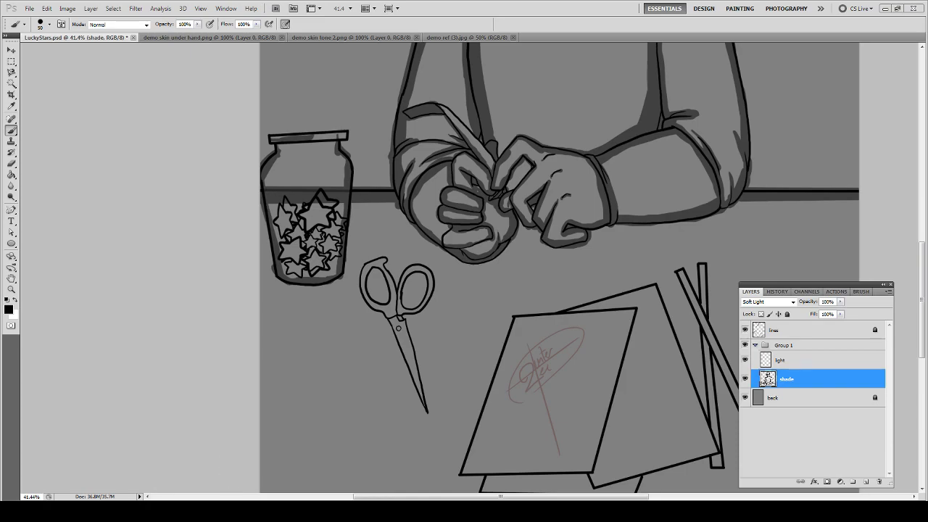
# - Switch to Windows Explorer, open the cell phone folder in the Pictures library and look through the 2016 pioneer day photos
pyautogui.click(6, 498)
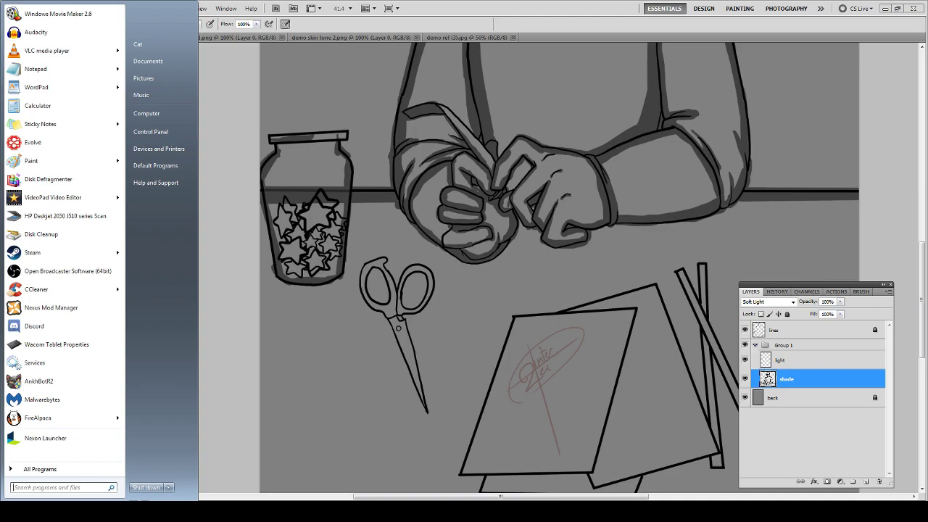
pyautogui.click(142, 93)
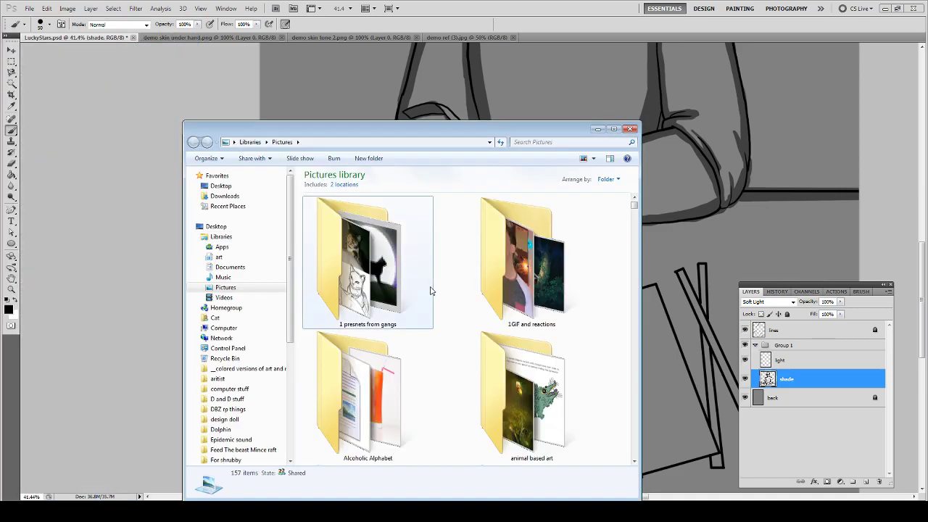
pyautogui.click(431, 293)
pyautogui.click(450, 293)
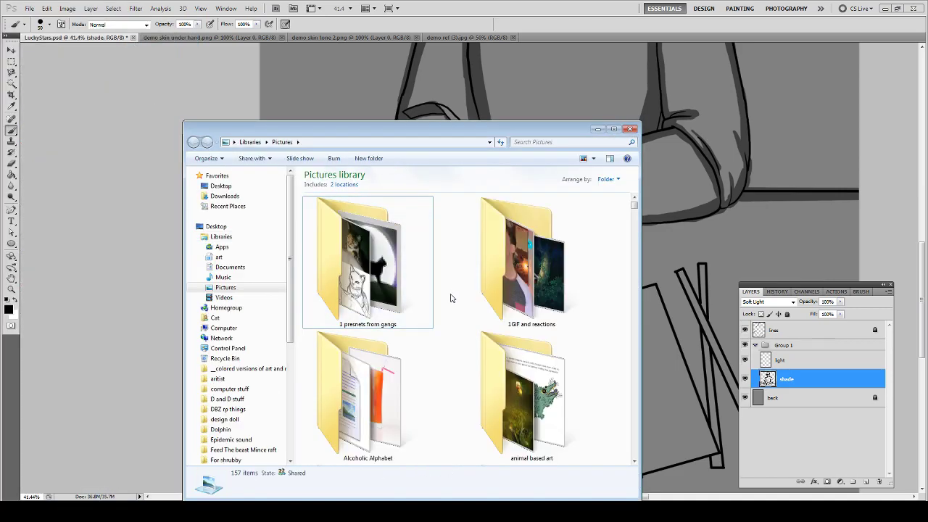
pyautogui.press('c')
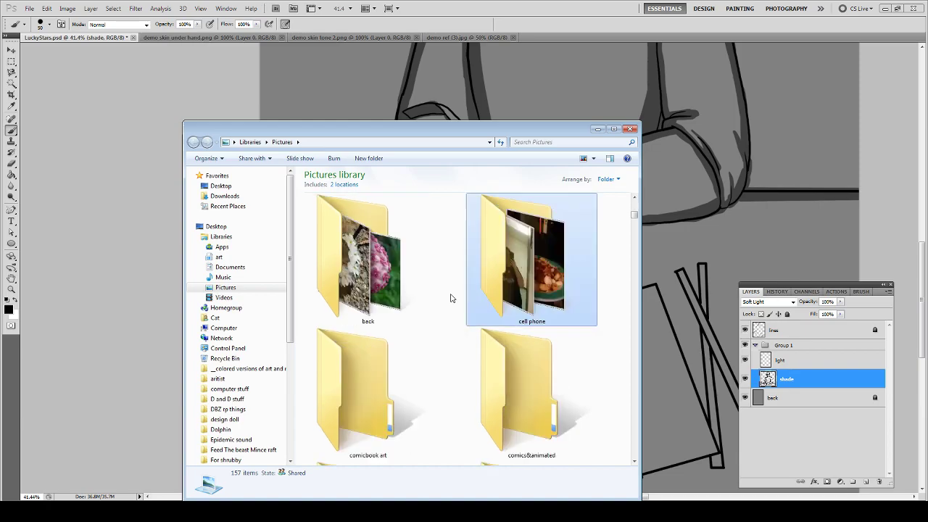
pyautogui.doubleClick(507, 272)
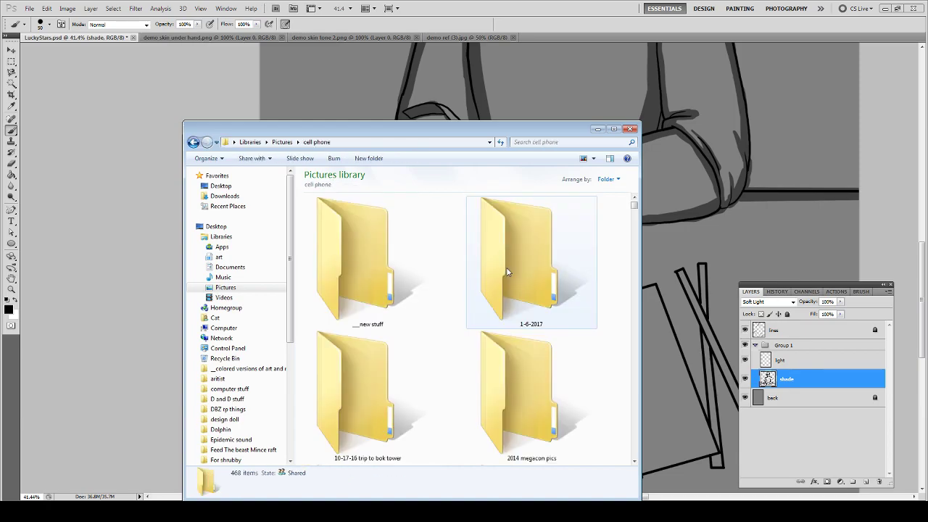
pyautogui.scroll(-3, 458, 297)
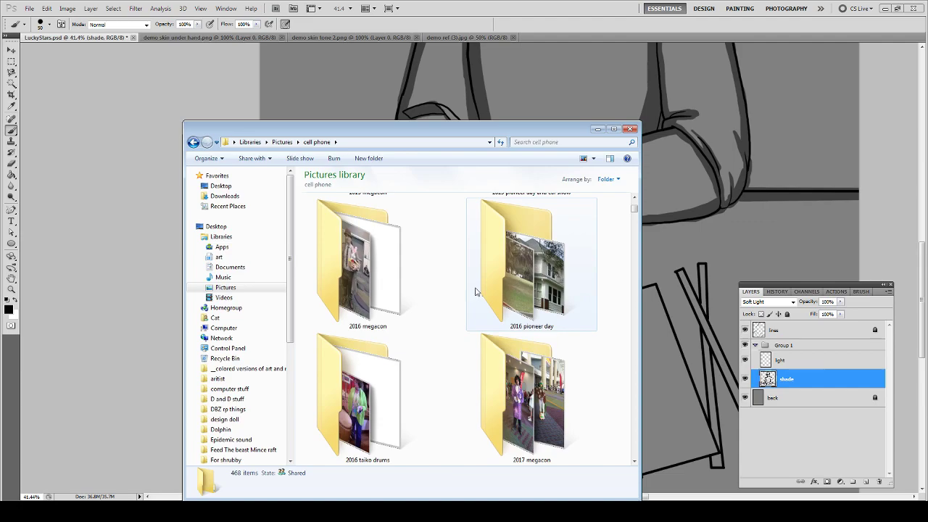
pyautogui.doubleClick(513, 274)
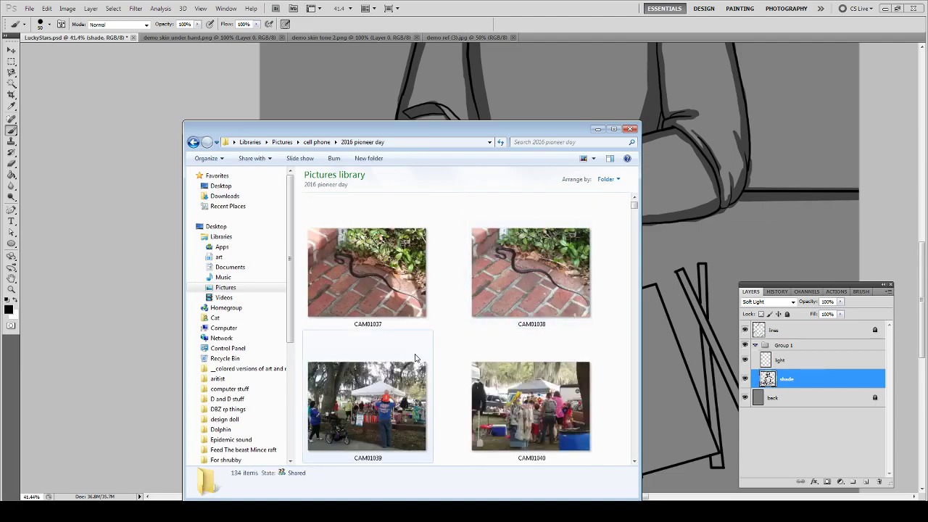
pyautogui.scroll(-2, 414, 356)
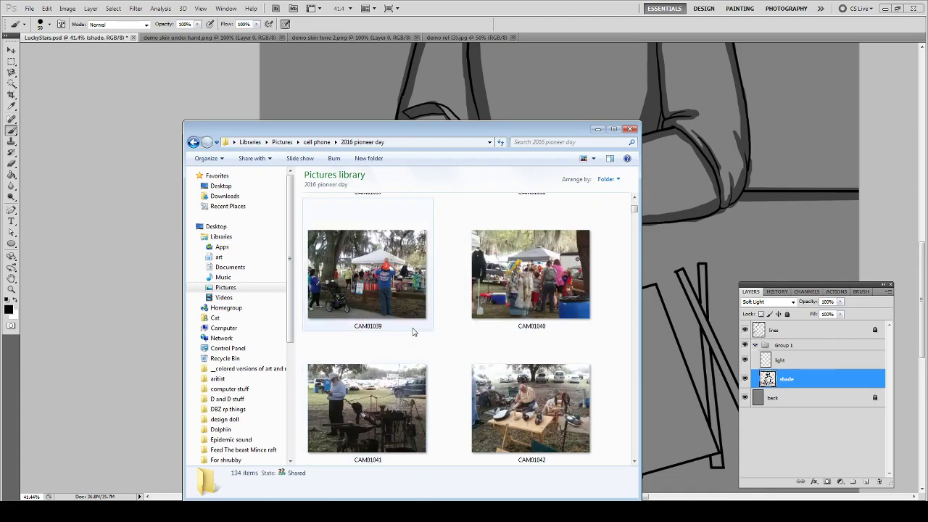
# - Look through the photos in the 2016 megacon folder, then return to the Photoshop drawing
pyautogui.click(193, 142)
pyautogui.doubleClick(383, 388)
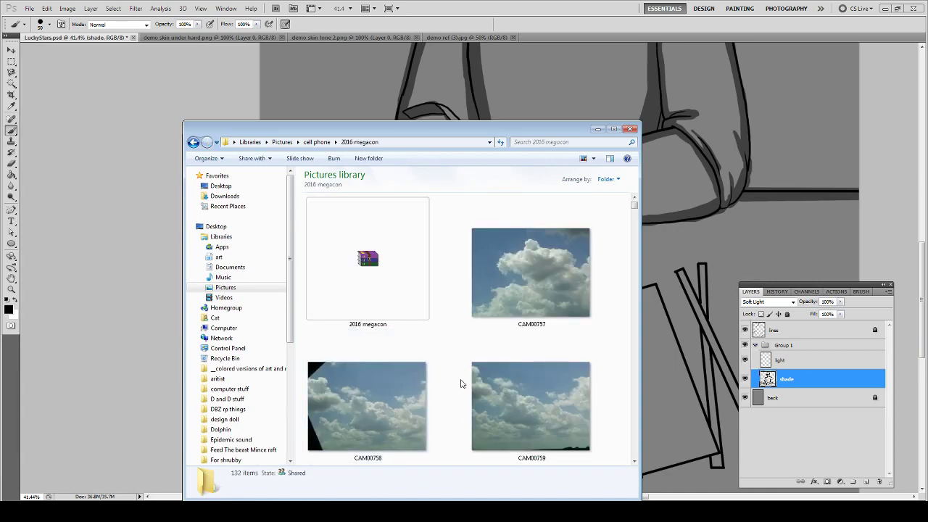
pyautogui.scroll(-5, 460, 381)
pyautogui.scroll(-4, 459, 383)
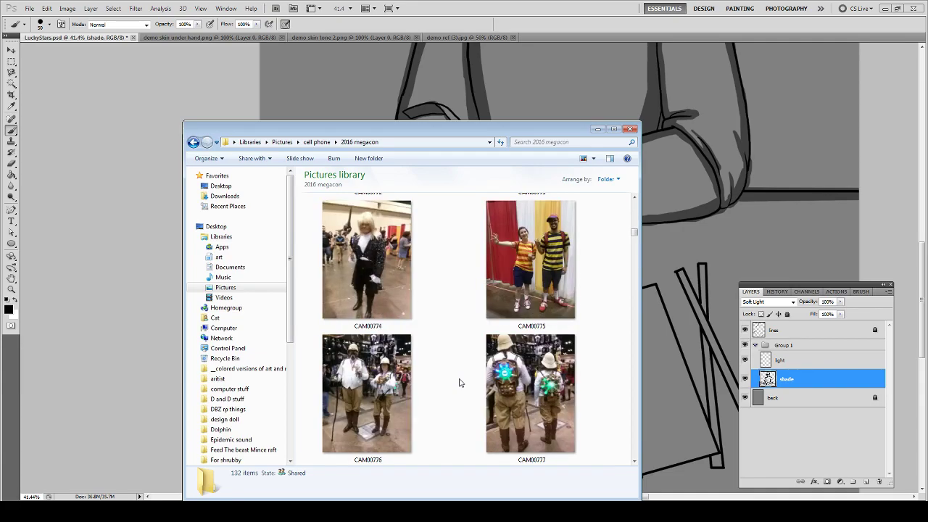
pyautogui.scroll(1, 459, 383)
pyautogui.scroll(-1, 459, 383)
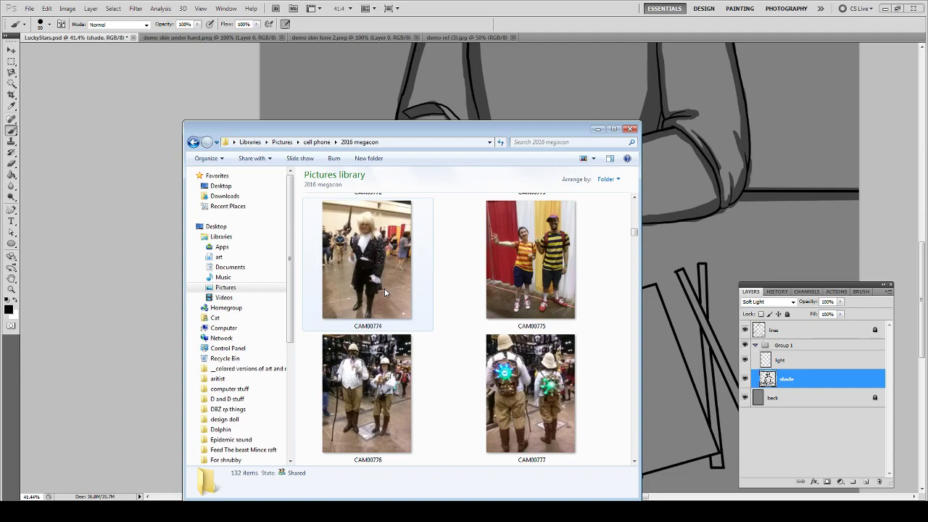
pyautogui.click(482, 18)
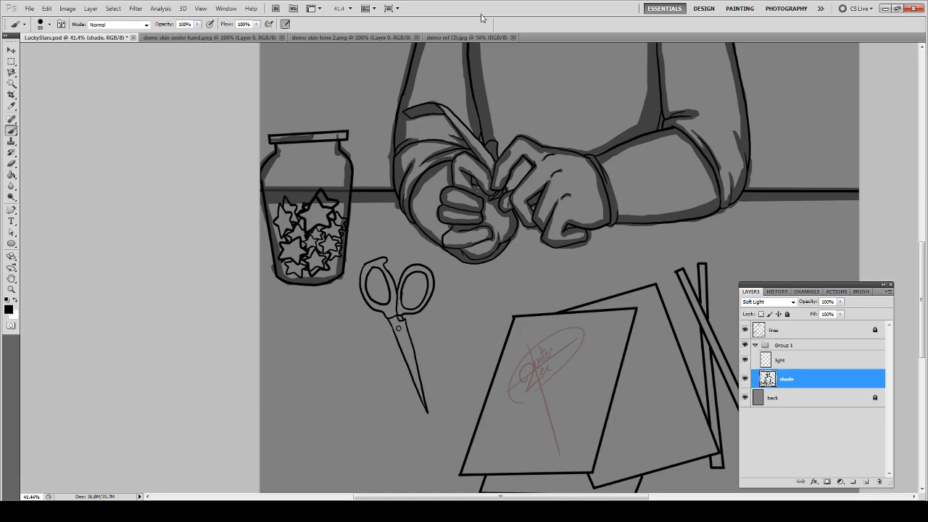
# - Shade the remaining part of the jar lid so the whole lid is filled
pyautogui.press('e')
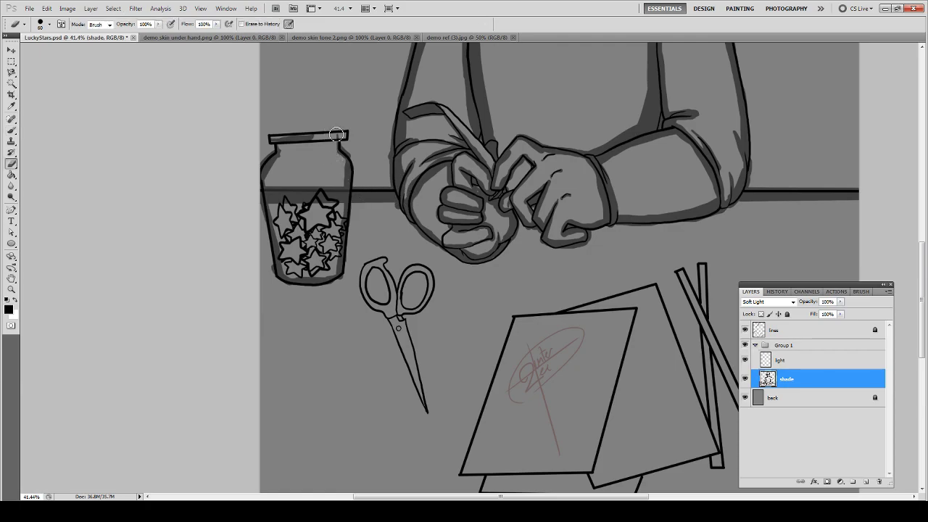
pyautogui.press('b')
pyautogui.moveTo(290, 139)
pyautogui.mouseDown()
pyautogui.moveTo(346, 136)
pyautogui.moveTo(352, 145)
pyautogui.mouseUp()
pyautogui.press('e')
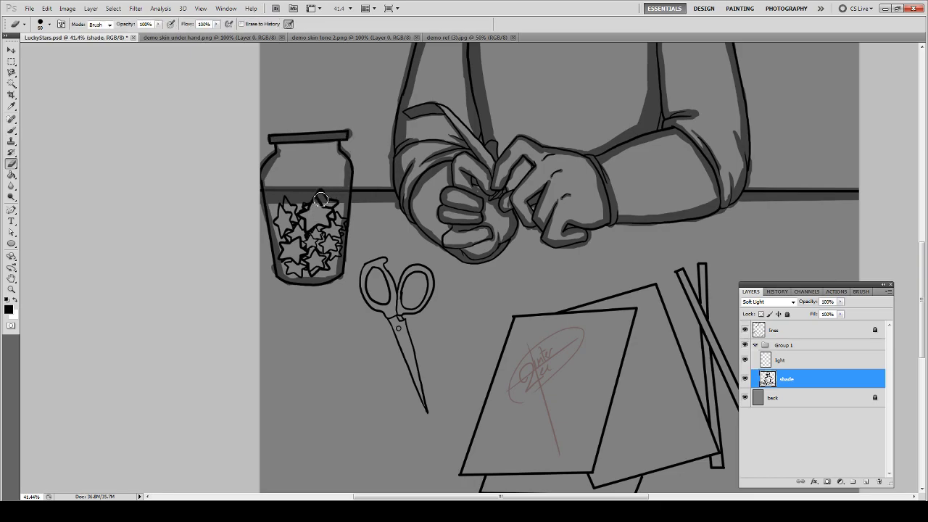
# - Reduce the brush to 30 px and shade the star edges, the rear stars and the gaps inside the jar
pyautogui.press('b')
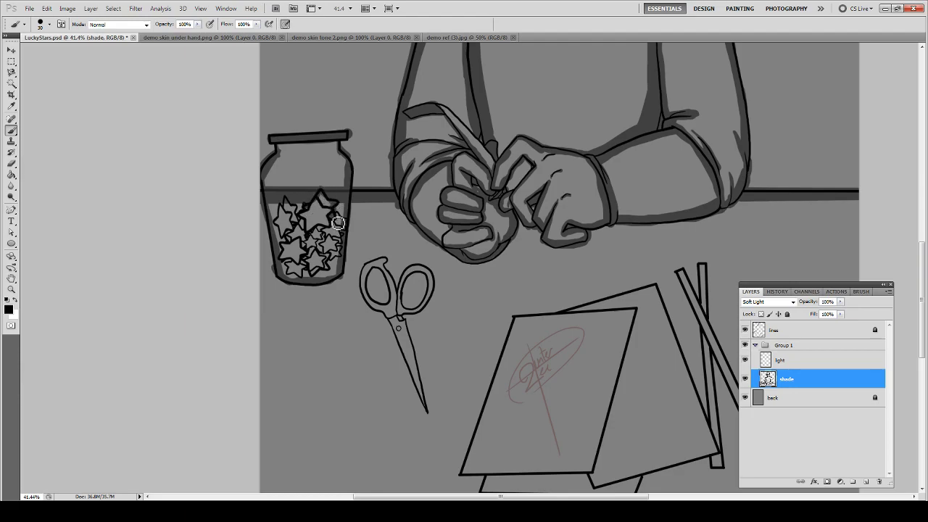
pyautogui.moveTo(322, 234)
pyautogui.mouseDown()
pyautogui.moveTo(314, 240)
pyautogui.moveTo(323, 233)
pyautogui.moveTo(303, 225)
pyautogui.moveTo(320, 235)
pyautogui.moveTo(325, 228)
pyautogui.mouseUp()
pyautogui.moveTo(325, 210); pyautogui.dragTo(317, 200)
pyautogui.moveTo(277, 215)
pyautogui.mouseDown()
pyautogui.moveTo(285, 208)
pyautogui.moveTo(294, 241)
pyautogui.mouseUp()
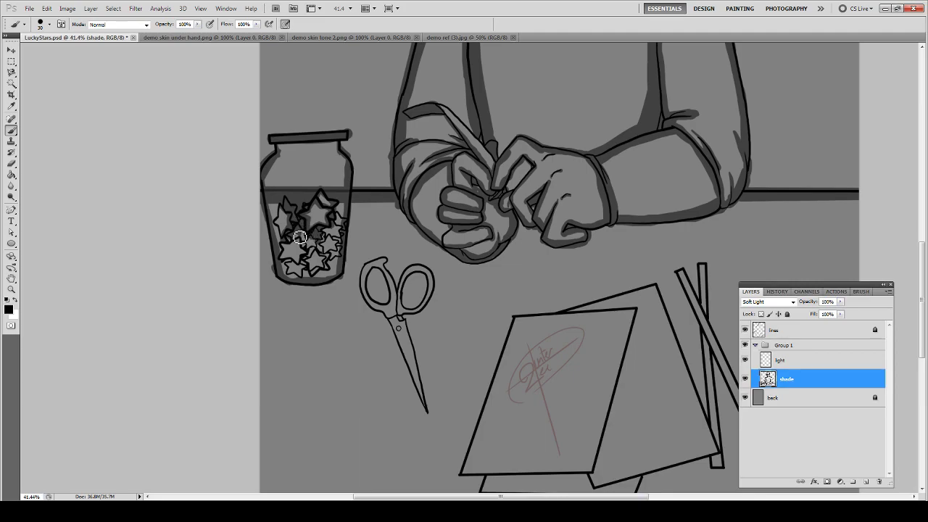
pyautogui.moveTo(294, 242)
pyautogui.mouseDown()
pyautogui.moveTo(308, 240)
pyautogui.moveTo(310, 251)
pyautogui.moveTo(318, 242)
pyautogui.moveTo(322, 252)
pyautogui.moveTo(339, 228)
pyautogui.mouseUp()
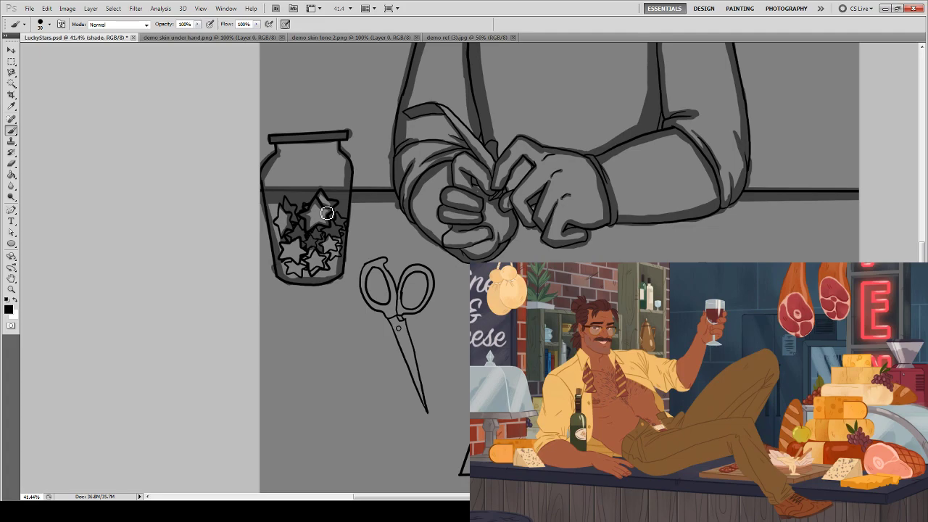
pyautogui.press('e')
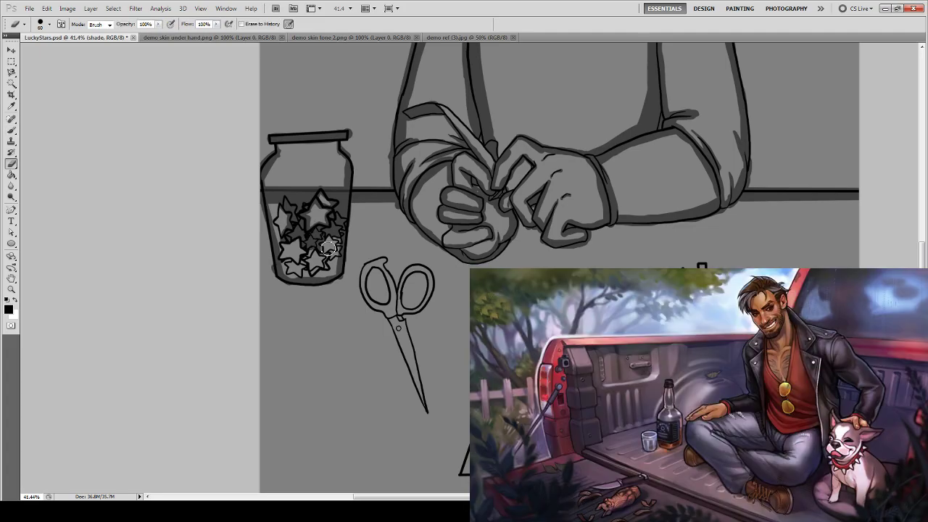
pyautogui.press('b')
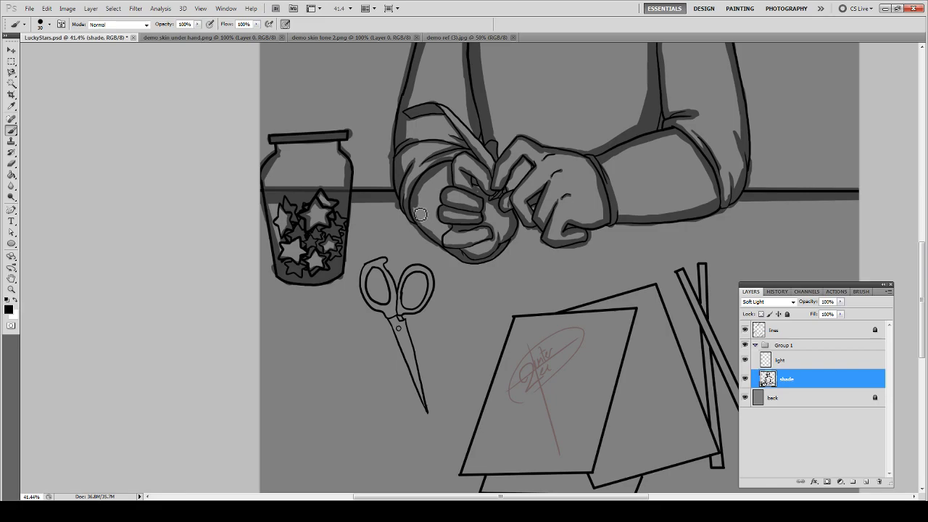
# - Touch up the shading on the hand nearest the jar, the stars and the jar's neck beneath the lid
pyautogui.moveTo(420, 215)
pyautogui.mouseDown()
pyautogui.moveTo(443, 244)
pyautogui.moveTo(416, 203)
pyautogui.moveTo(427, 195)
pyautogui.mouseUp()
pyautogui.moveTo(456, 232)
pyautogui.mouseDown()
pyautogui.moveTo(445, 246)
pyautogui.moveTo(458, 253)
pyautogui.moveTo(504, 251)
pyautogui.moveTo(449, 244)
pyautogui.moveTo(461, 230)
pyautogui.moveTo(445, 243)
pyautogui.moveTo(458, 244)
pyautogui.mouseUp()
pyautogui.moveTo(281, 207)
pyautogui.mouseDown()
pyautogui.moveTo(281, 252)
pyautogui.moveTo(275, 214)
pyautogui.moveTo(306, 244)
pyautogui.moveTo(308, 223)
pyautogui.moveTo(311, 235)
pyautogui.mouseUp()
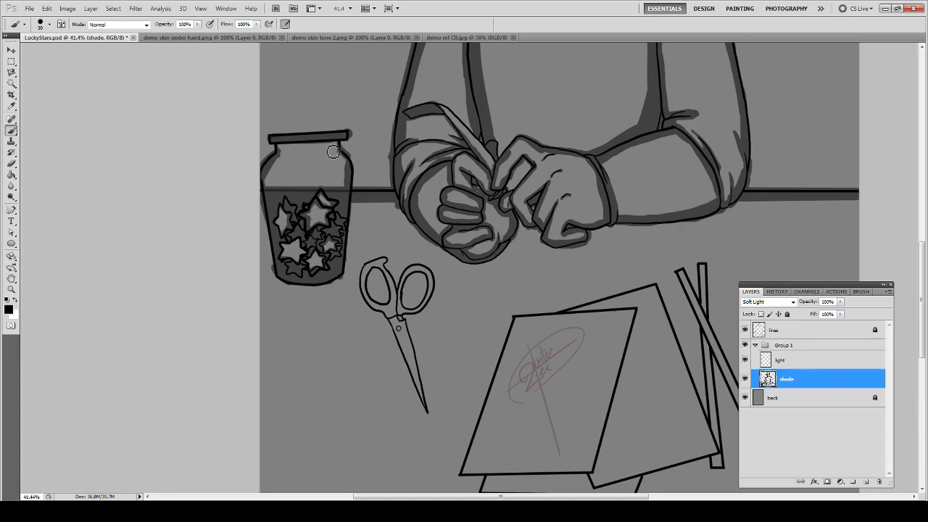
pyautogui.moveTo(316, 146); pyautogui.dragTo(342, 152)
# - Enlarge the brush to 35 px and shade all four inner edges of the front paper sheet with straight strokes
pyautogui.moveTo(520, 250); pyautogui.dragTo(336, 146)
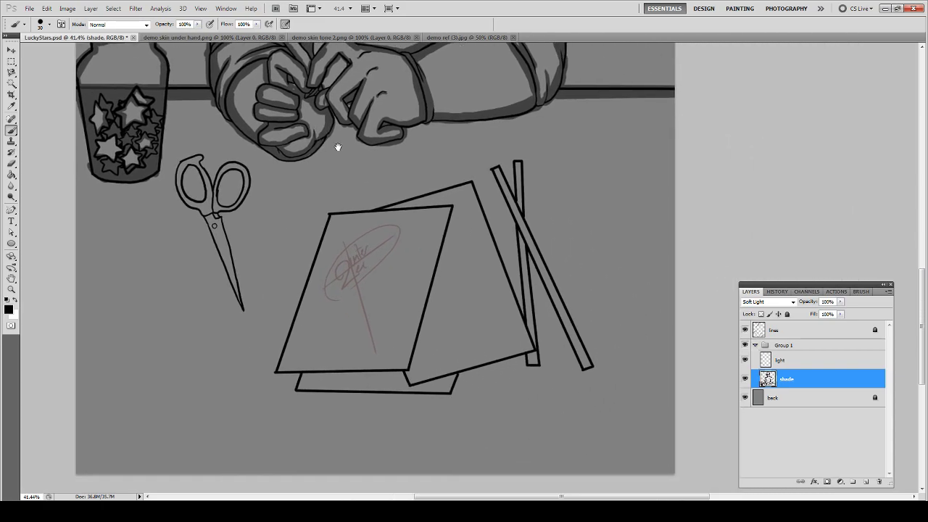
pyautogui.click(333, 218)
pyautogui.keyDown('shift'); pyautogui.click(276, 371); pyautogui.keyUp('shift')
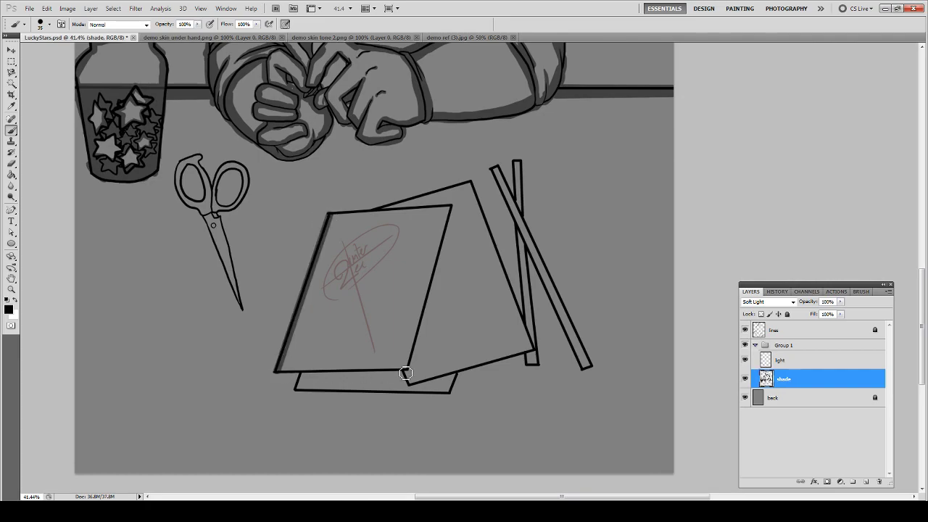
pyautogui.keyDown('shift'); pyautogui.click(408, 371); pyautogui.keyUp('shift')
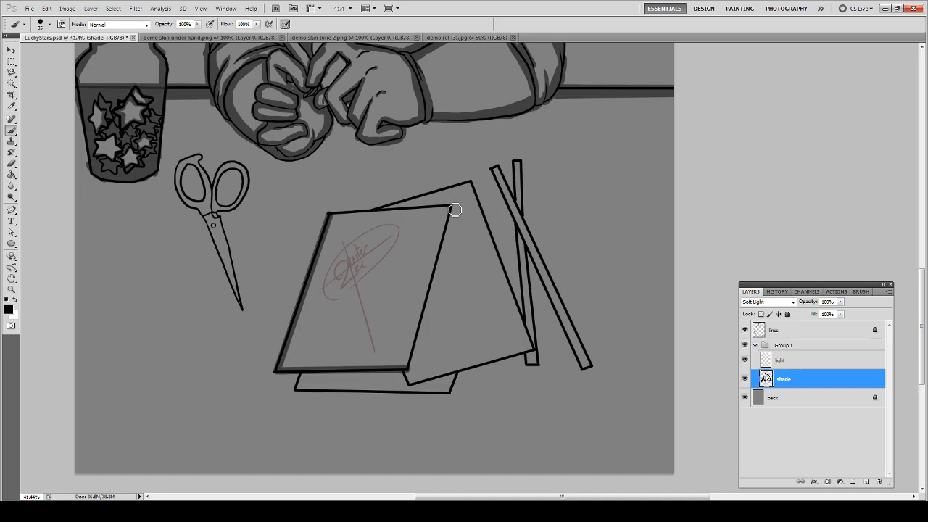
pyautogui.keyDown('shift'); pyautogui.click(451, 206); pyautogui.keyUp('shift')
pyautogui.keyDown('shift'); pyautogui.click(330, 214); pyautogui.keyUp('shift')
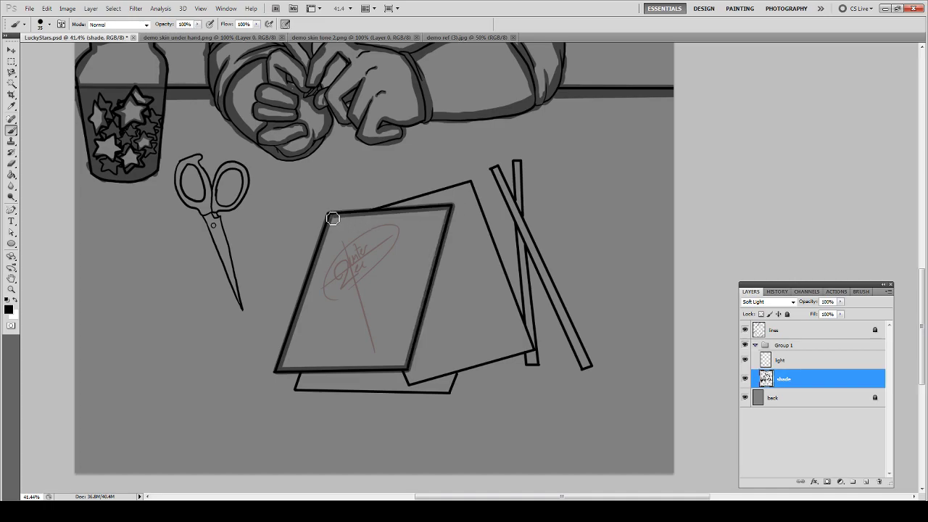
# - Shade the exposed edges of the two paper sheets lying beneath the front one with straight strokes
pyautogui.click(299, 390)
pyautogui.keyDown('shift'); pyautogui.click(452, 391); pyautogui.keyUp('shift')
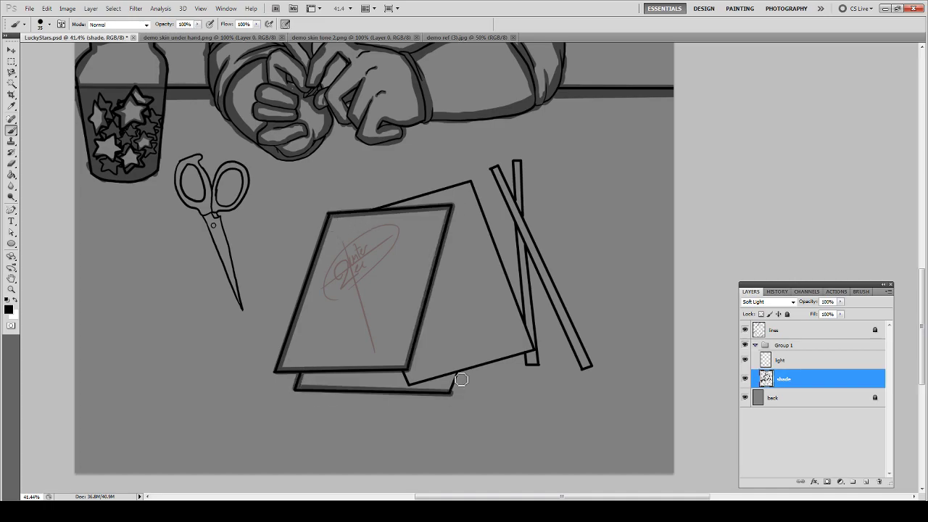
pyautogui.keyDown('shift'); pyautogui.click(458, 370); pyautogui.keyUp('shift')
pyautogui.keyDown('shift'); pyautogui.click(535, 352); pyautogui.keyUp('shift')
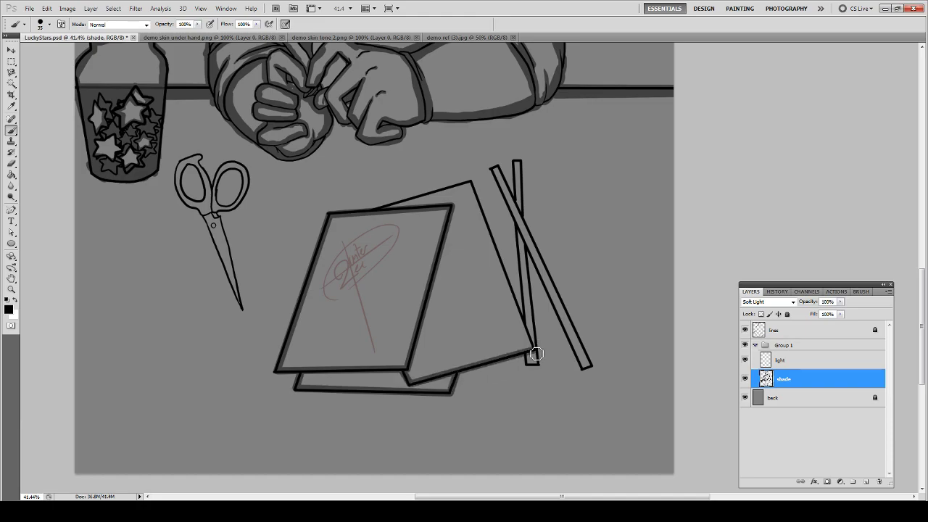
pyautogui.keyDown('shift'); pyautogui.click(472, 186); pyautogui.keyUp('shift')
pyautogui.keyDown('shift'); pyautogui.click(386, 210); pyautogui.keyUp('shift')
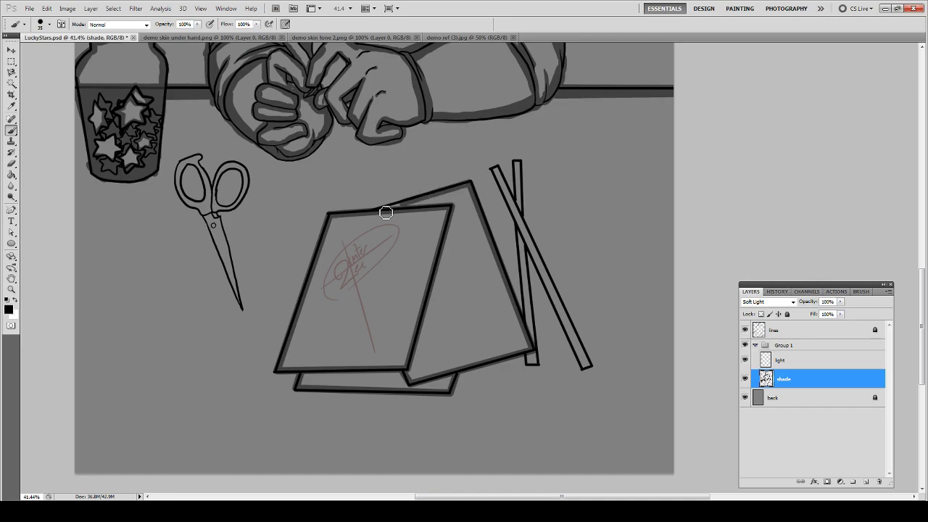
# - Fill the long diagonal paper strip beside the sheets with straight shading strokes along its length
pyautogui.click(494, 172)
pyautogui.keyDown('shift'); pyautogui.click(585, 369); pyautogui.keyUp('shift')
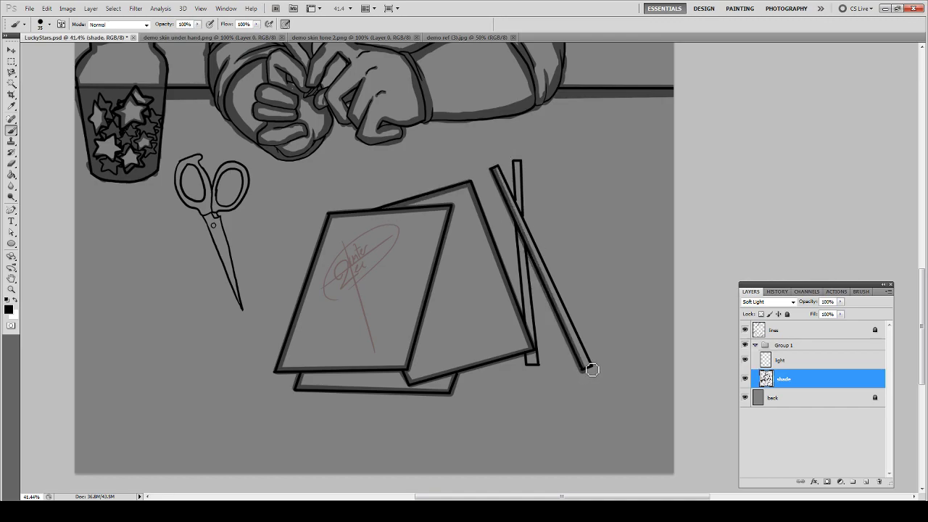
pyautogui.keyDown('shift'); pyautogui.click(501, 168); pyautogui.keyUp('shift')
# - Shade the upright paper strip crossing behind the diagonal one, undoing one stroke and repainting it below the crossing
pyautogui.click(517, 162)
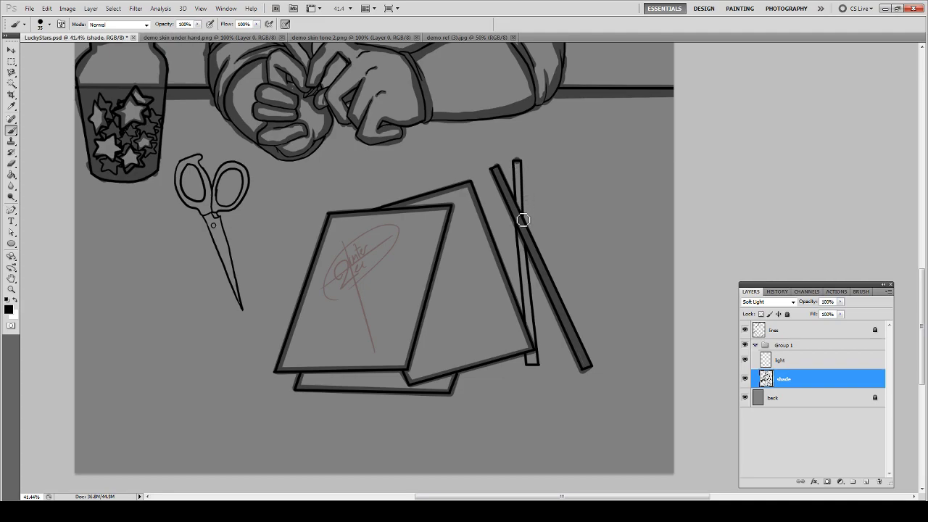
pyautogui.keyDown('shift'); pyautogui.click(517, 213); pyautogui.keyUp('shift')
pyautogui.keyDown('shift'); pyautogui.click(537, 358); pyautogui.keyUp('shift')
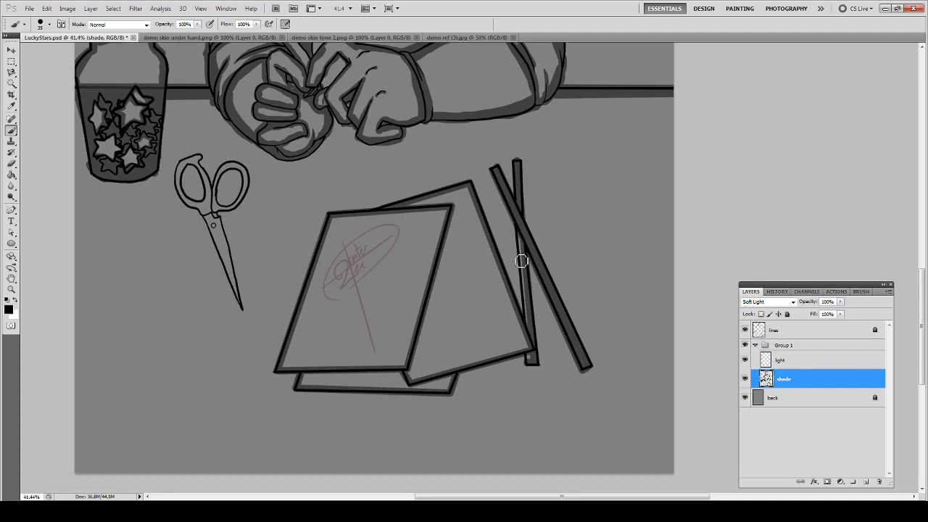
pyautogui.keyDown('shift'); pyautogui.click(521, 234); pyautogui.keyUp('shift')
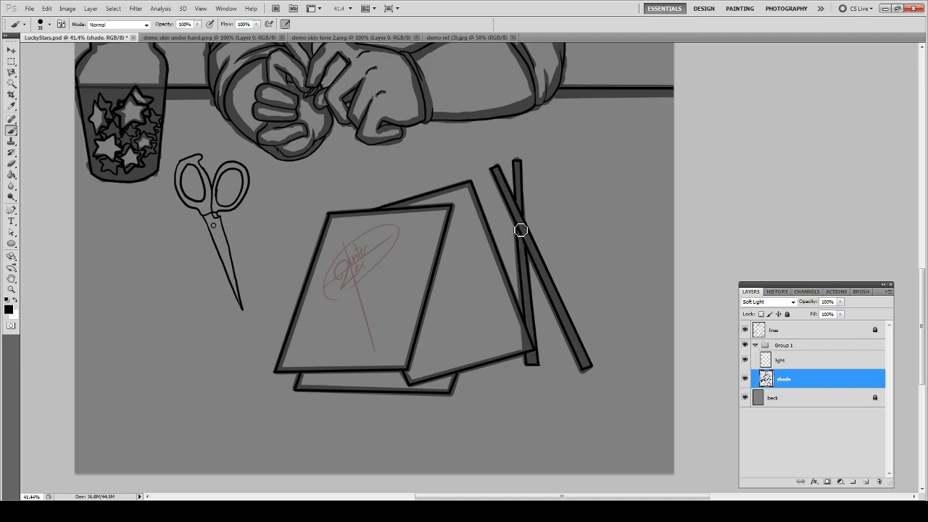
pyautogui.hotkey('ctrl', 'z')
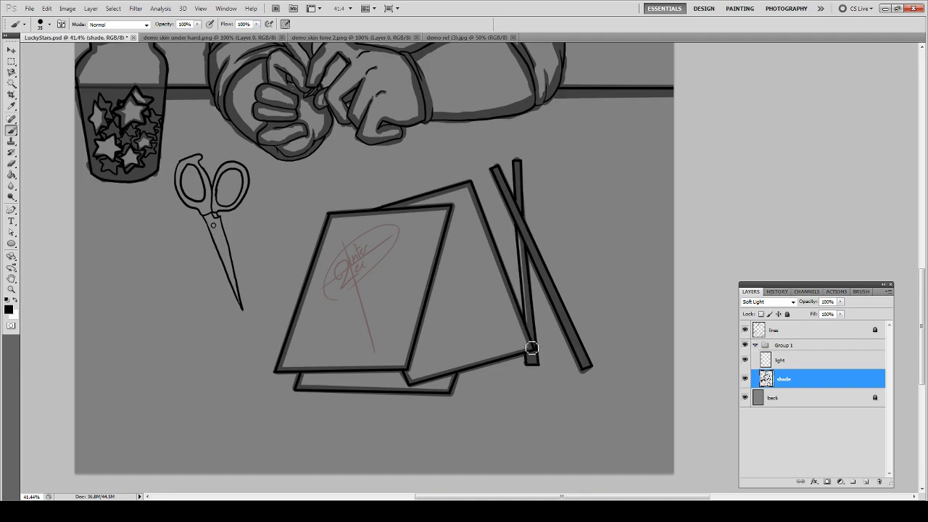
pyautogui.keyDown('shift'); pyautogui.click(521, 227); pyautogui.keyUp('shift')
pyautogui.moveTo(331, 162); pyautogui.dragTo(351, 303)
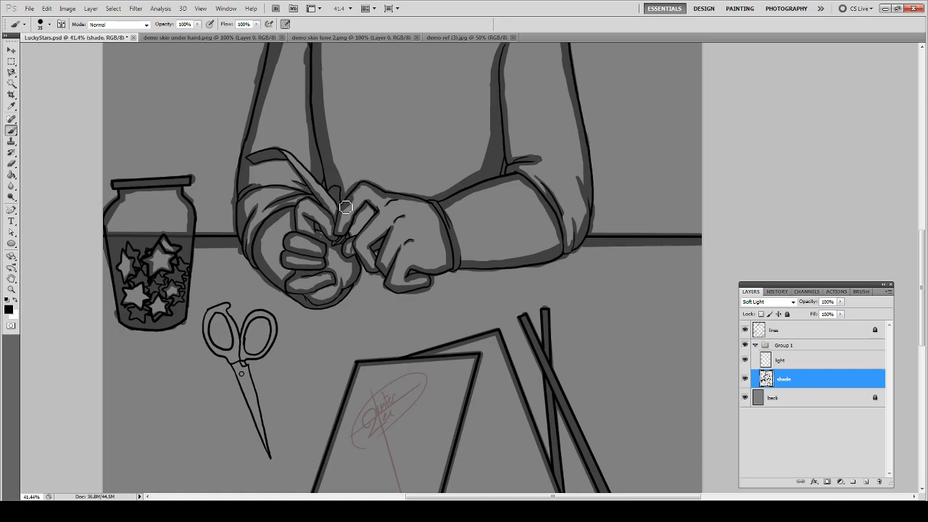
# - Extend the shading of the armpit crease away from the jar and thicken the shadow under the resting hand and forearm
pyautogui.moveTo(503, 166)
pyautogui.mouseDown()
pyautogui.moveTo(443, 242)
pyautogui.moveTo(392, 219)
pyautogui.moveTo(394, 244)
pyautogui.mouseUp()
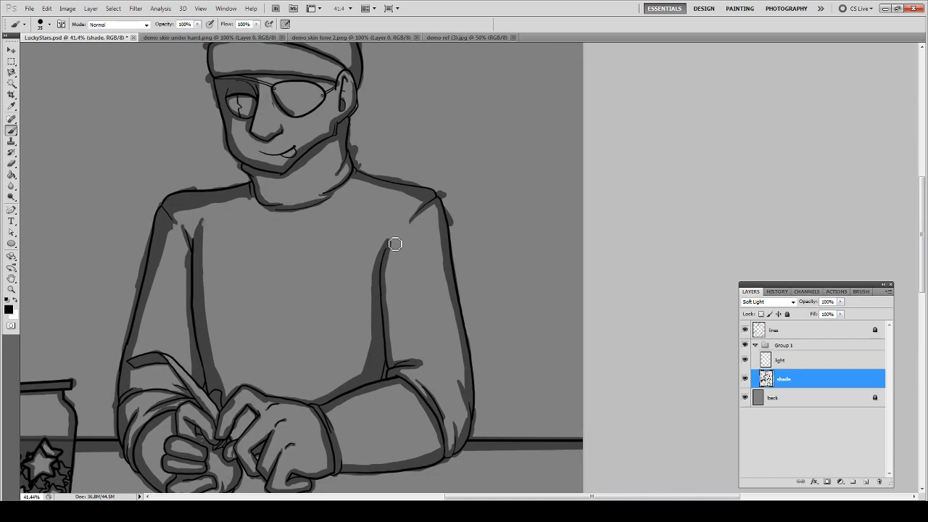
pyautogui.moveTo(394, 234); pyautogui.dragTo(386, 267)
pyautogui.moveTo(226, 254); pyautogui.dragTo(342, 235)
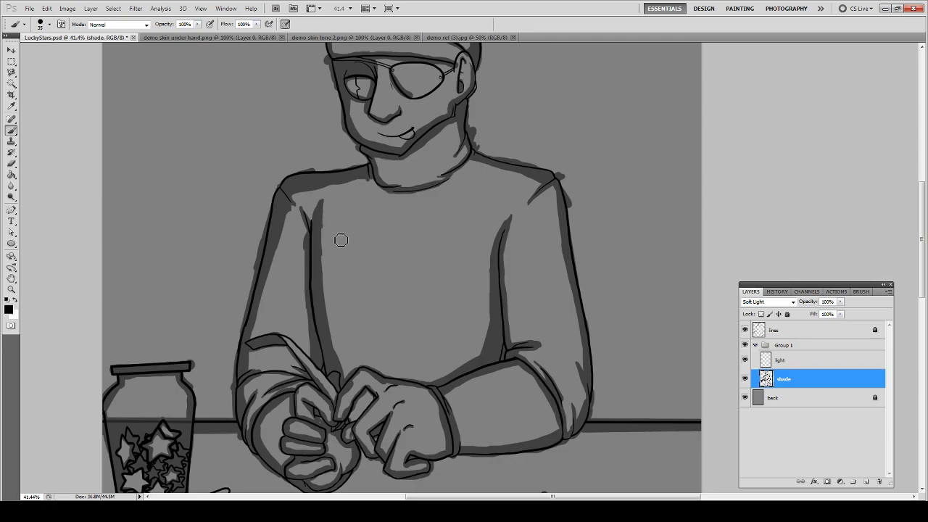
pyautogui.moveTo(438, 307); pyautogui.dragTo(394, 144)
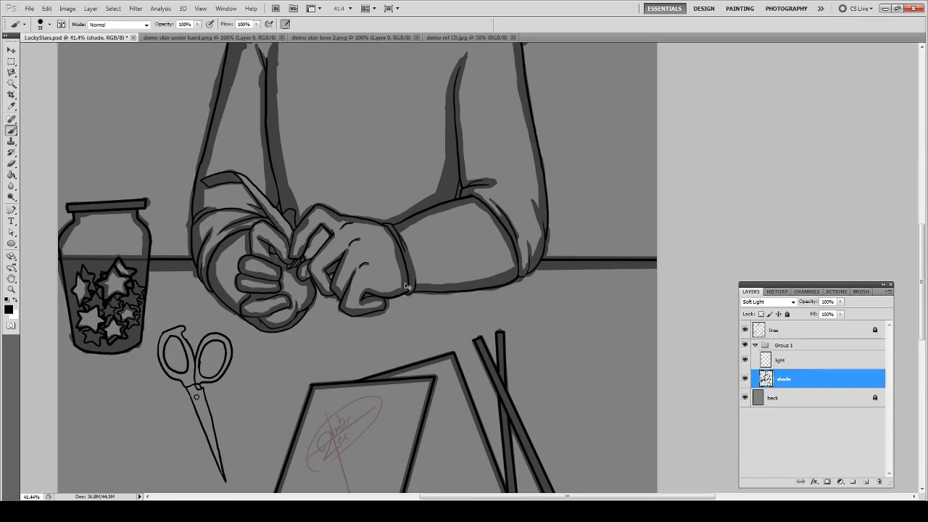
pyautogui.moveTo(369, 291); pyautogui.dragTo(515, 272)
# - Shade the jar-side handle and the blades of the scissors, and trim the blade shading with a 15 px eraser
pyautogui.moveTo(368, 295)
pyautogui.mouseDown()
pyautogui.moveTo(347, 313)
pyautogui.moveTo(377, 314)
pyautogui.moveTo(385, 338)
pyautogui.moveTo(387, 220)
pyautogui.mouseUp()
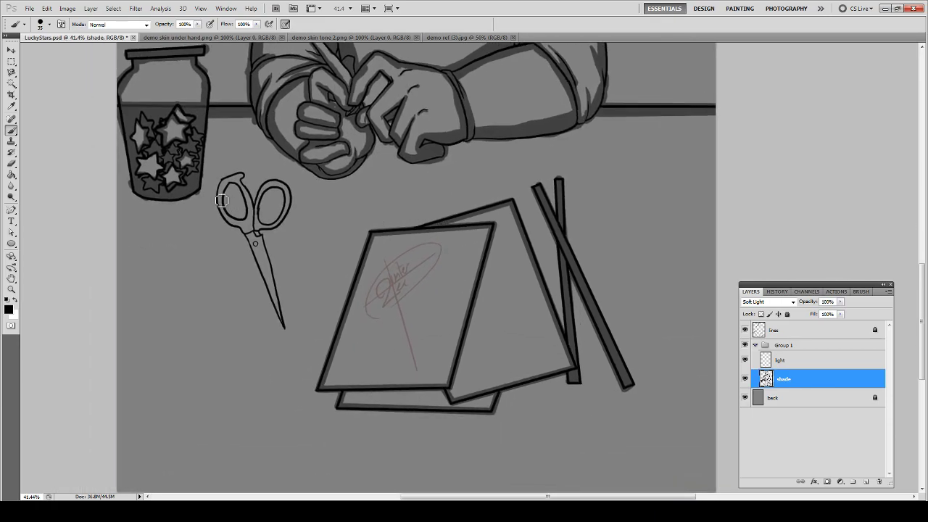
pyautogui.moveTo(224, 216)
pyautogui.mouseDown()
pyautogui.moveTo(249, 234)
pyautogui.moveTo(241, 232)
pyautogui.moveTo(289, 334)
pyautogui.moveTo(266, 255)
pyautogui.moveTo(272, 286)
pyautogui.mouseUp()
pyautogui.press('e')
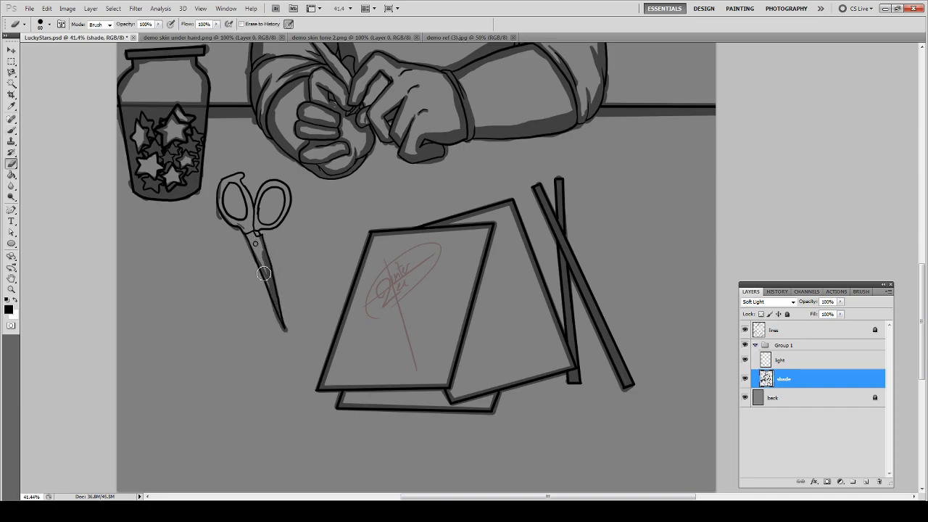
pyautogui.press('[')
pyautogui.press('[')
pyautogui.moveTo(274, 294)
pyautogui.mouseDown()
pyautogui.moveTo(280, 304)
pyautogui.moveTo(262, 251)
pyautogui.mouseUp()
pyautogui.moveTo(278, 297)
pyautogui.mouseDown()
pyautogui.moveTo(261, 249)
pyautogui.moveTo(277, 288)
pyautogui.mouseUp()
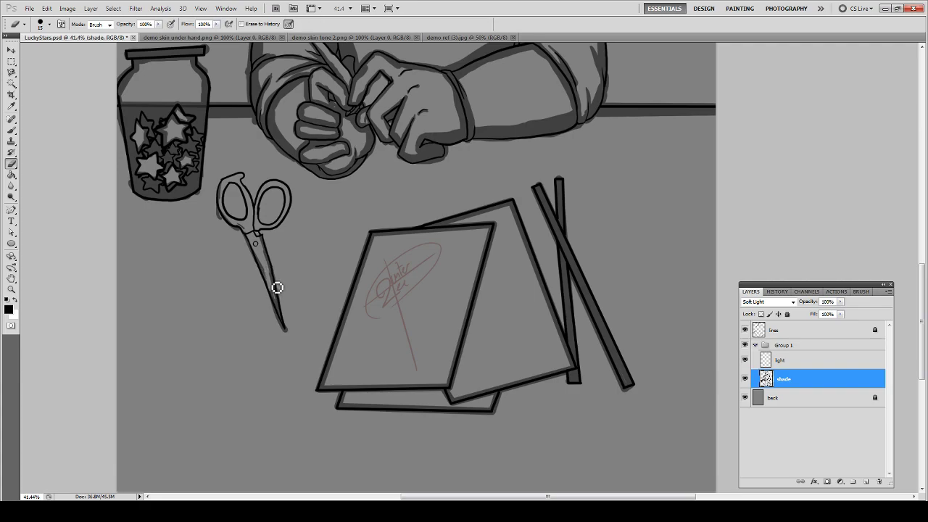
# - Shade the scissors' other handle and the area around the pivot with the 35 px brush
pyautogui.press('b')
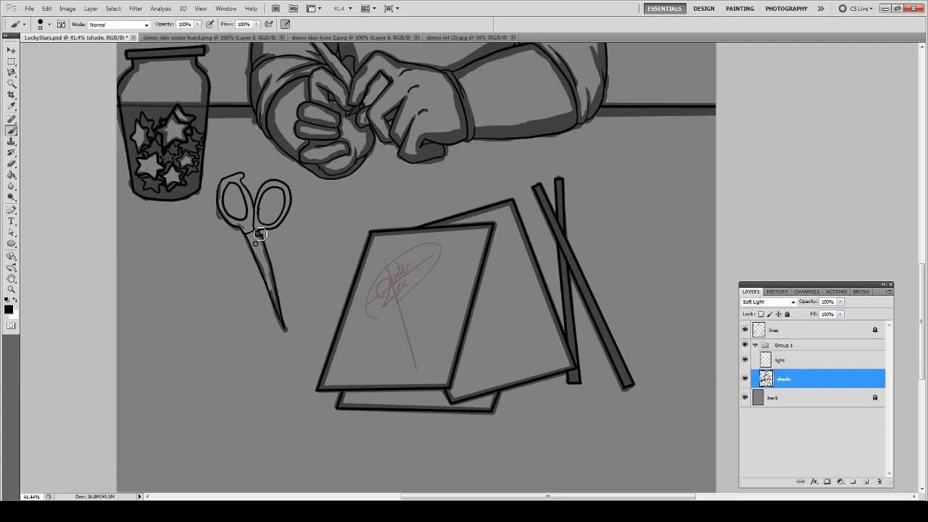
pyautogui.moveTo(280, 224)
pyautogui.mouseDown()
pyautogui.moveTo(284, 190)
pyautogui.moveTo(257, 232)
pyautogui.moveTo(271, 181)
pyautogui.moveTo(244, 185)
pyautogui.moveTo(251, 206)
pyautogui.moveTo(243, 184)
pyautogui.moveTo(251, 232)
pyautogui.mouseUp()
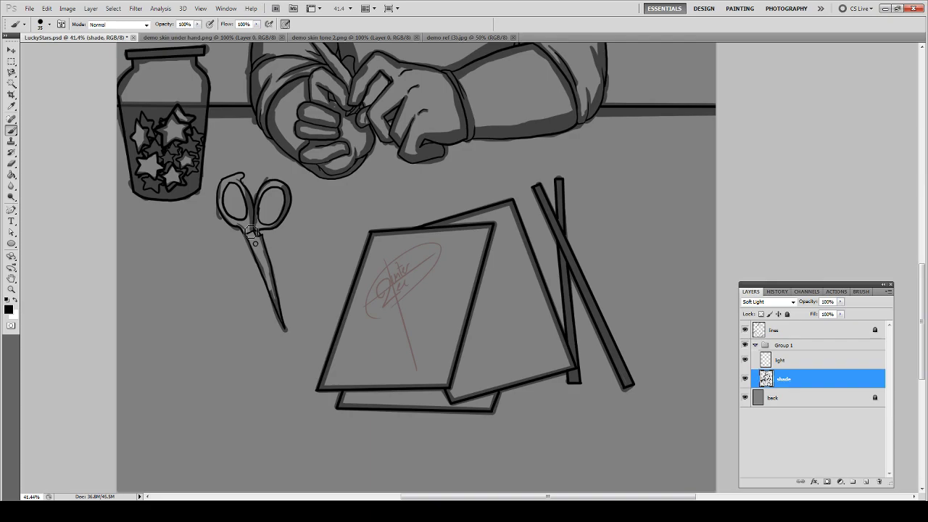
pyautogui.hotkey('ctrl', '0')
# - Widen the shadow along the back of the beanie above the ear and shade the ear's outer rim
pyautogui.press('z')
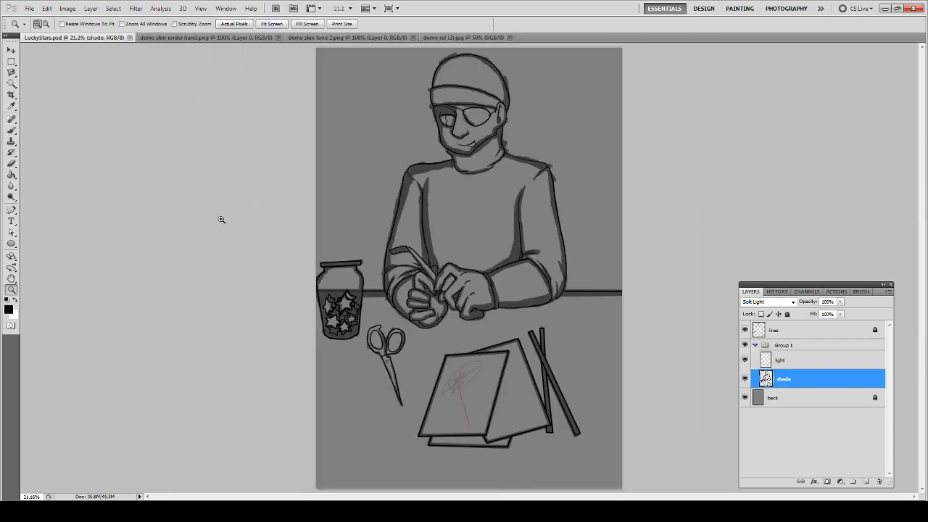
pyautogui.moveTo(413, 36); pyautogui.dragTo(416, 38)
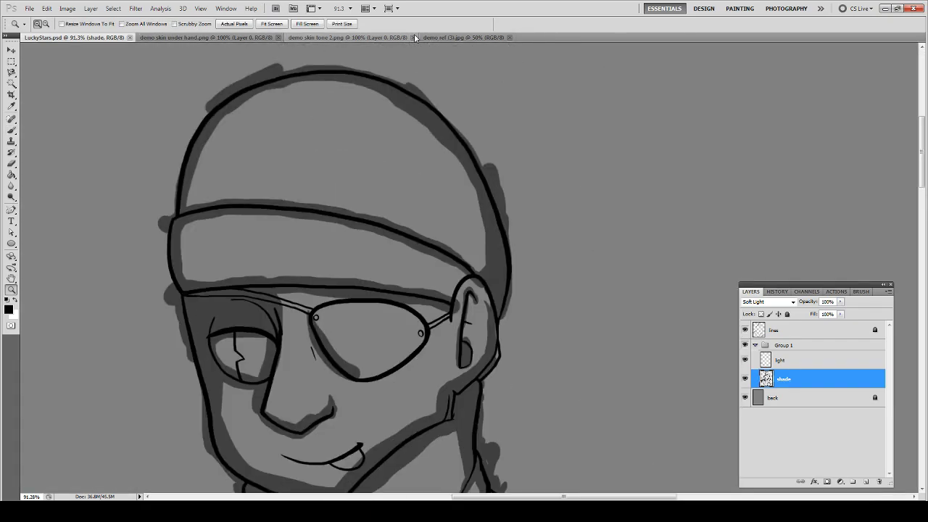
pyautogui.press('b')
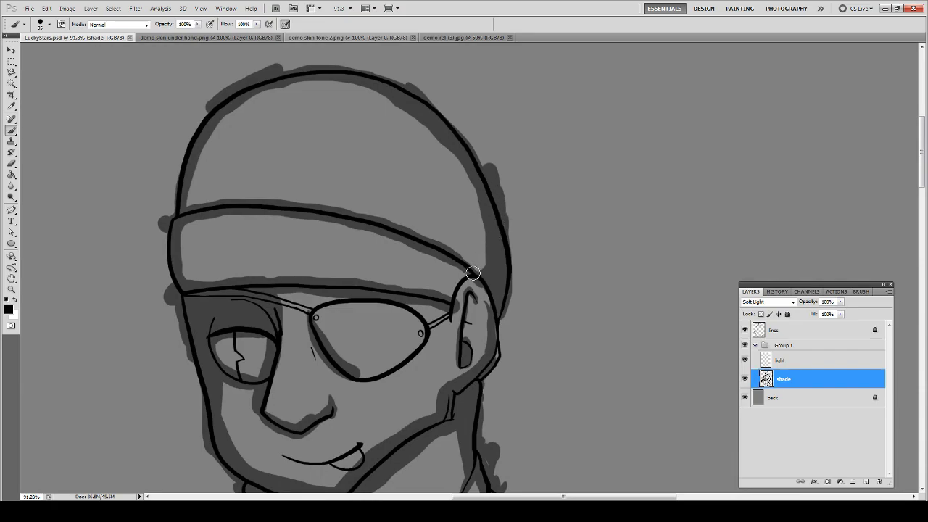
pyautogui.moveTo(472, 272)
pyautogui.mouseDown()
pyautogui.moveTo(474, 208)
pyautogui.moveTo(461, 147)
pyautogui.moveTo(474, 275)
pyautogui.moveTo(474, 195)
pyautogui.moveTo(431, 104)
pyautogui.moveTo(459, 166)
pyautogui.moveTo(469, 256)
pyautogui.moveTo(443, 294)
pyautogui.moveTo(460, 253)
pyautogui.moveTo(446, 166)
pyautogui.mouseUp()
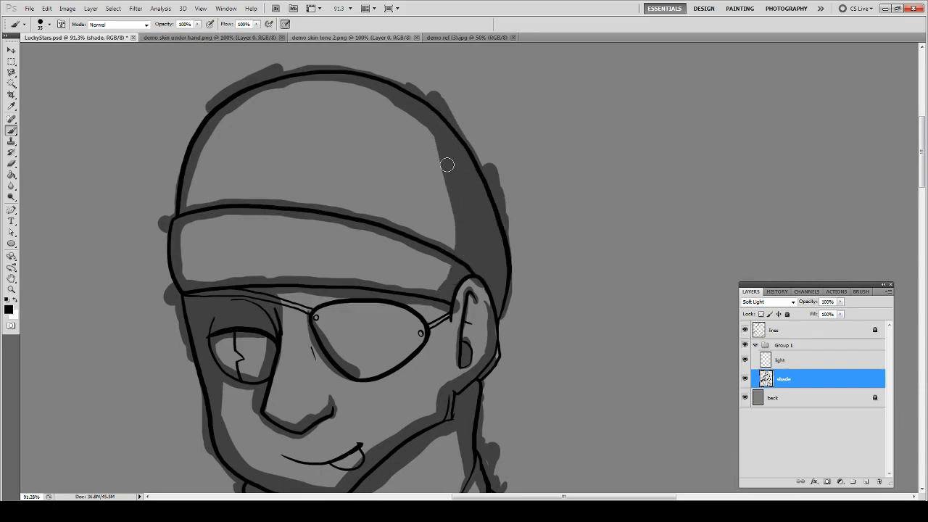
pyautogui.moveTo(495, 315); pyautogui.dragTo(477, 386)
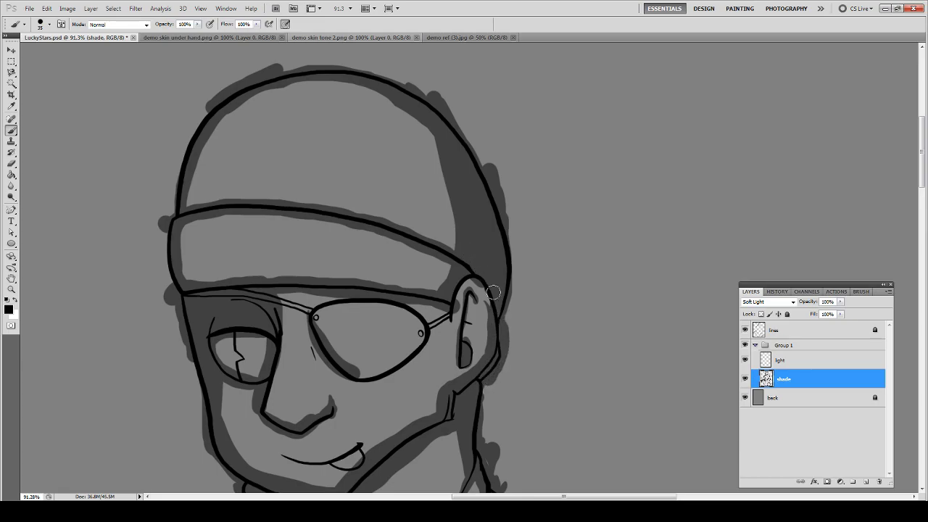
pyautogui.moveTo(487, 308); pyautogui.dragTo(469, 272)
pyautogui.moveTo(447, 316); pyautogui.dragTo(473, 276)
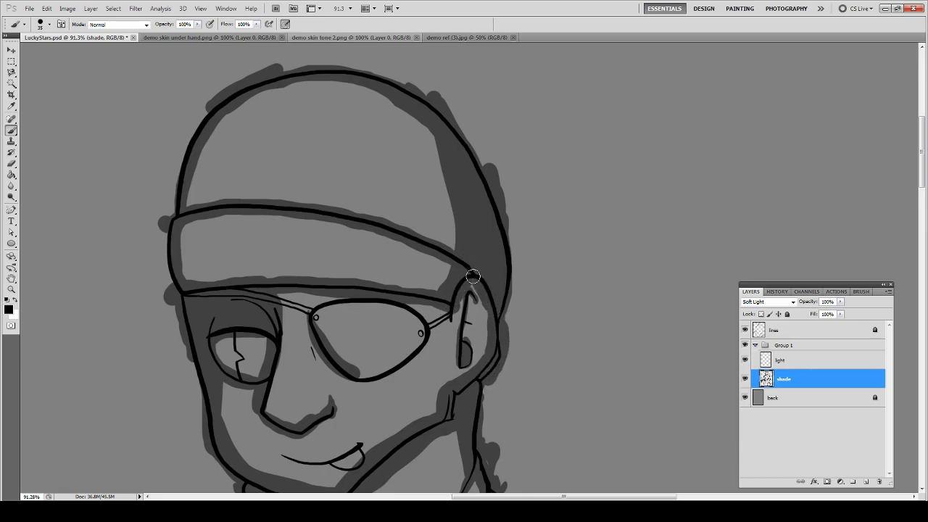
pyautogui.moveTo(427, 129)
pyautogui.mouseDown()
pyautogui.moveTo(442, 294)
pyautogui.moveTo(446, 210)
pyautogui.moveTo(421, 132)
pyautogui.moveTo(386, 86)
pyautogui.mouseUp()
# - Shade the lower edge of the sunglasses lens and erase the excess along its rim
pyautogui.moveTo(317, 318)
pyautogui.mouseDown()
pyautogui.moveTo(359, 169)
pyautogui.moveTo(388, 213)
pyautogui.moveTo(409, 224)
pyautogui.mouseUp()
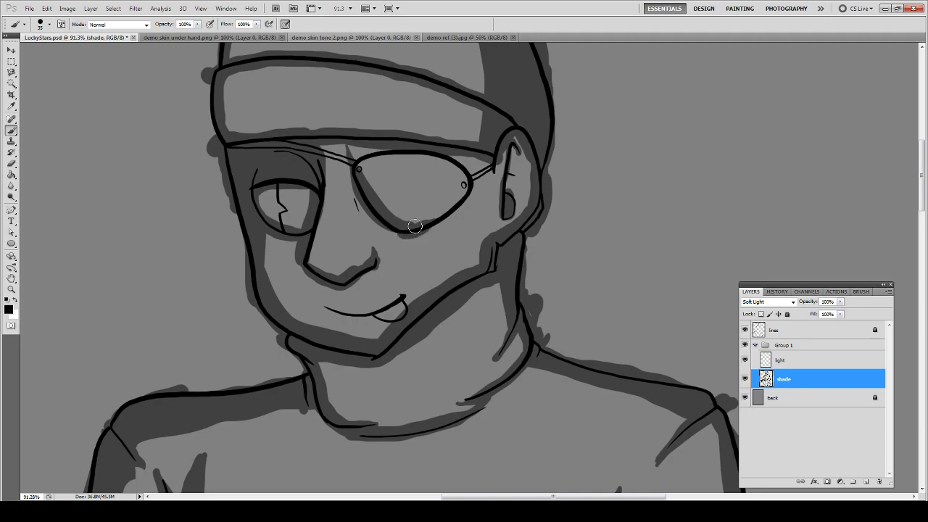
pyautogui.press('e')
pyautogui.moveTo(454, 201)
pyautogui.mouseDown()
pyautogui.moveTo(408, 218)
pyautogui.moveTo(447, 208)
pyautogui.mouseUp()
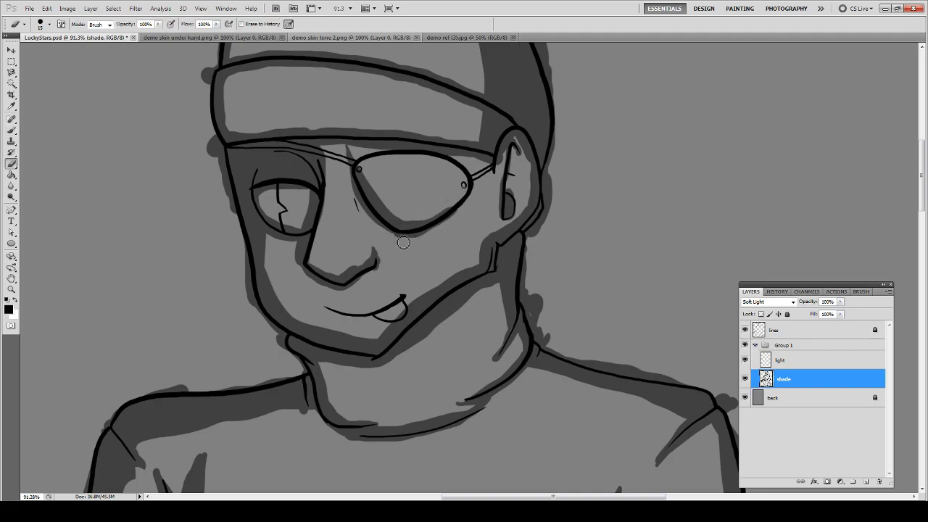
# - Shade the short crease between the nose bridge and the sunglasses lens, undoing one stroke and repainting it
pyautogui.press('b')
pyautogui.moveTo(342, 182)
pyautogui.mouseDown()
pyautogui.moveTo(361, 217)
pyautogui.moveTo(344, 168)
pyautogui.mouseUp()
pyautogui.hotkey('ctrl', 'z')
pyautogui.moveTo(358, 216); pyautogui.dragTo(346, 178)
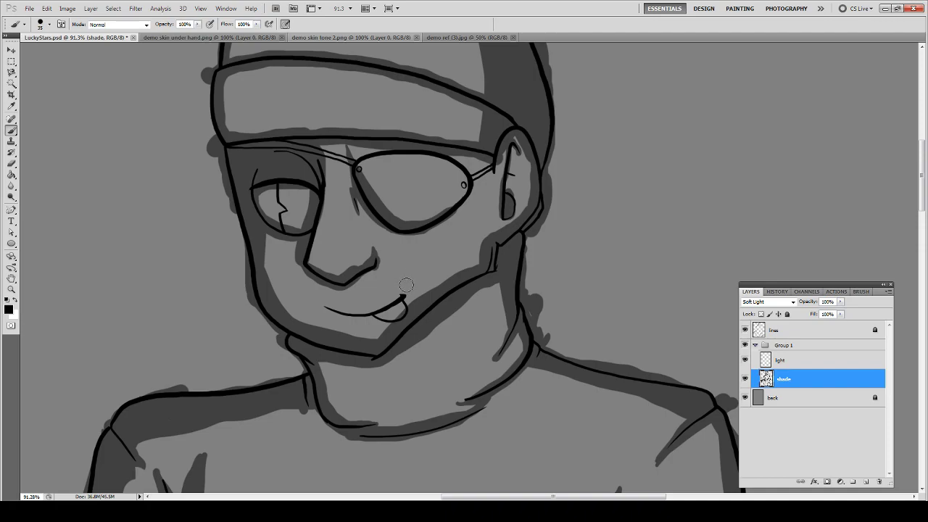
# - Shade the tongue at the corner of the mouth with a 15 px brush and erase the excess
pyautogui.press('e')
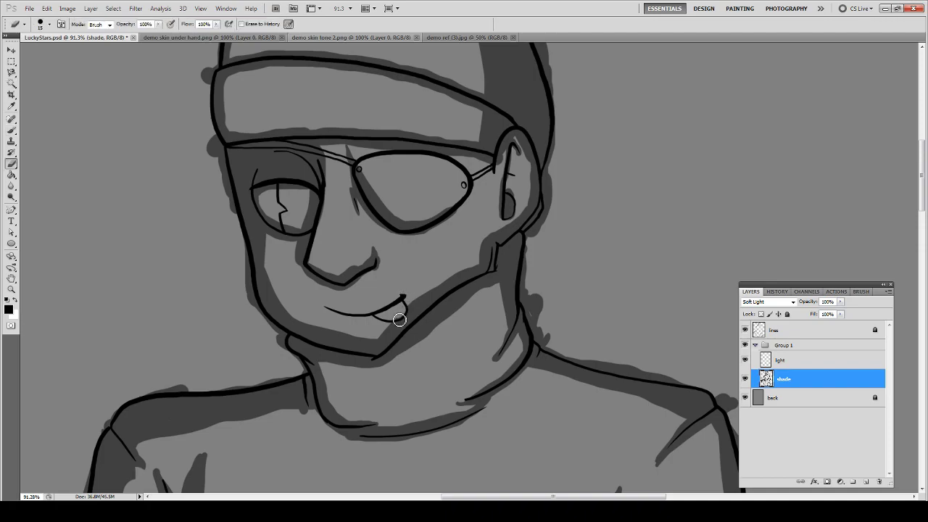
pyautogui.press('b')
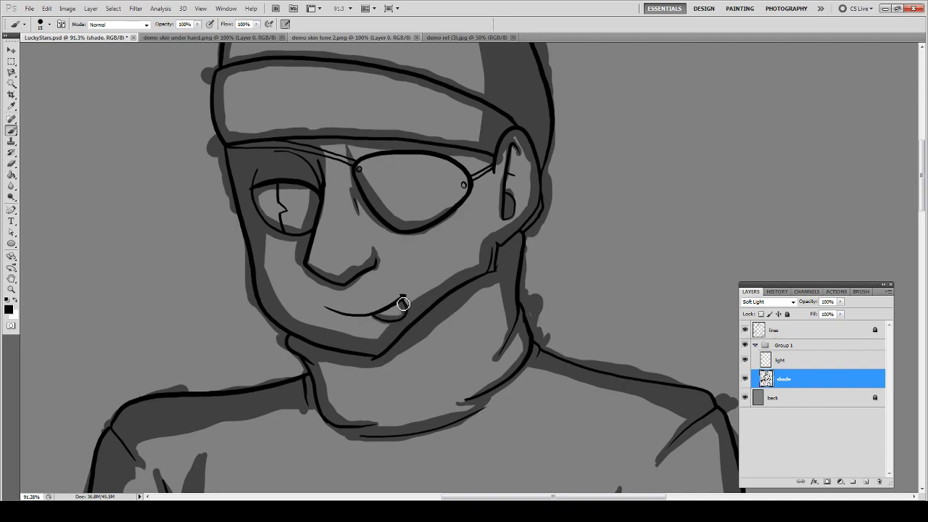
pyautogui.press('e')
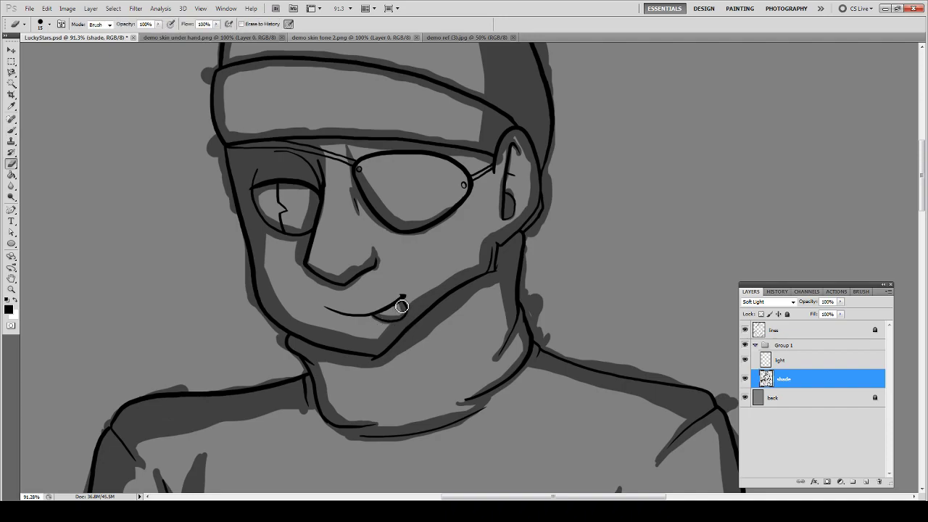
pyautogui.moveTo(402, 306); pyautogui.dragTo(403, 307)
pyautogui.hotkey('ctrl', '0')
# - Thicken the shading along the outer edge of the sleeve away from the jar with a 40 px brush
pyautogui.press('z')
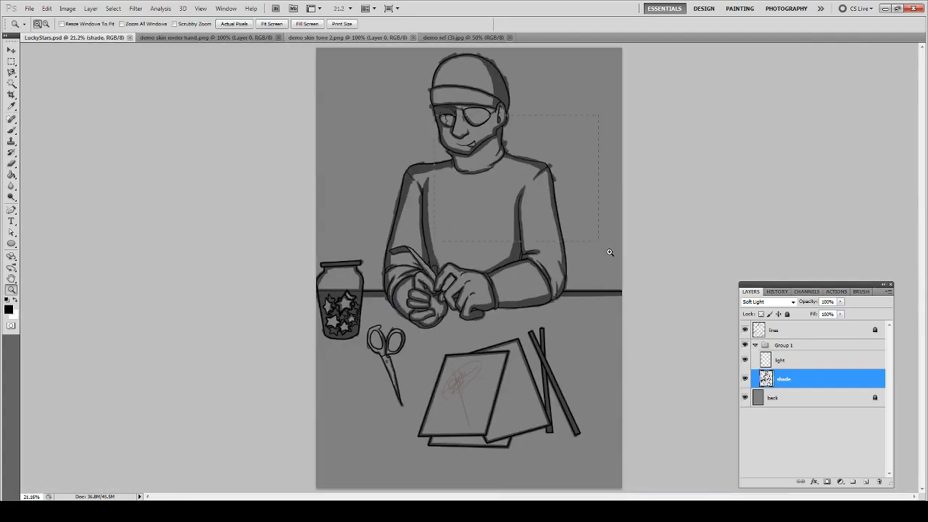
pyautogui.moveTo(434, 115); pyautogui.dragTo(609, 252)
pyautogui.press('b')
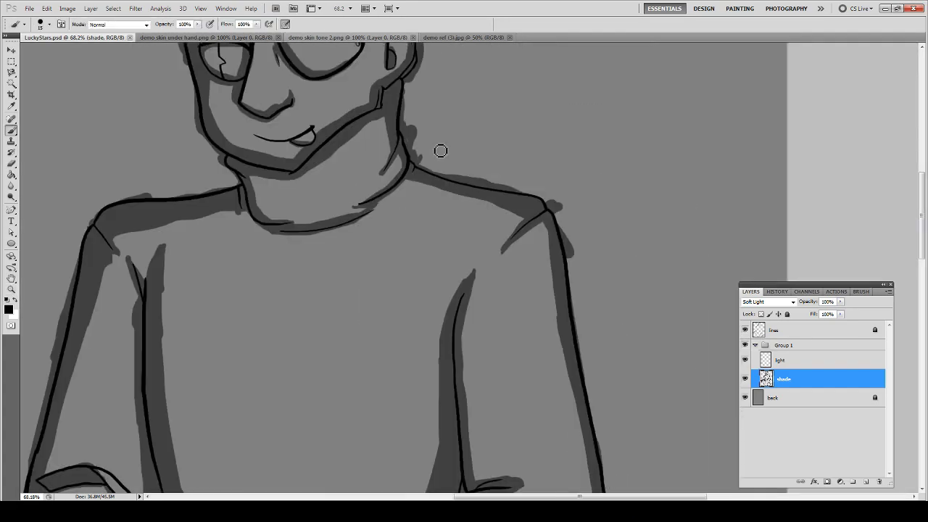
pyautogui.moveTo(404, 180)
pyautogui.mouseDown()
pyautogui.moveTo(524, 221)
pyautogui.moveTo(406, 191)
pyautogui.moveTo(366, 212)
pyautogui.moveTo(413, 178)
pyautogui.mouseUp()
pyautogui.moveTo(526, 208)
pyautogui.mouseDown()
pyautogui.moveTo(549, 211)
pyautogui.moveTo(542, 220)
pyautogui.moveTo(573, 298)
pyautogui.mouseUp()
pyautogui.moveTo(533, 229)
pyautogui.mouseDown()
pyautogui.moveTo(573, 378)
pyautogui.moveTo(507, 160)
pyautogui.mouseUp()
pyautogui.moveTo(489, 89)
pyautogui.mouseDown()
pyautogui.moveTo(483, 129)
pyautogui.moveTo(516, 224)
pyautogui.mouseUp()
pyautogui.moveTo(472, 94)
pyautogui.mouseDown()
pyautogui.moveTo(534, 301)
pyautogui.moveTo(541, 379)
pyautogui.moveTo(520, 223)
pyautogui.mouseUp()
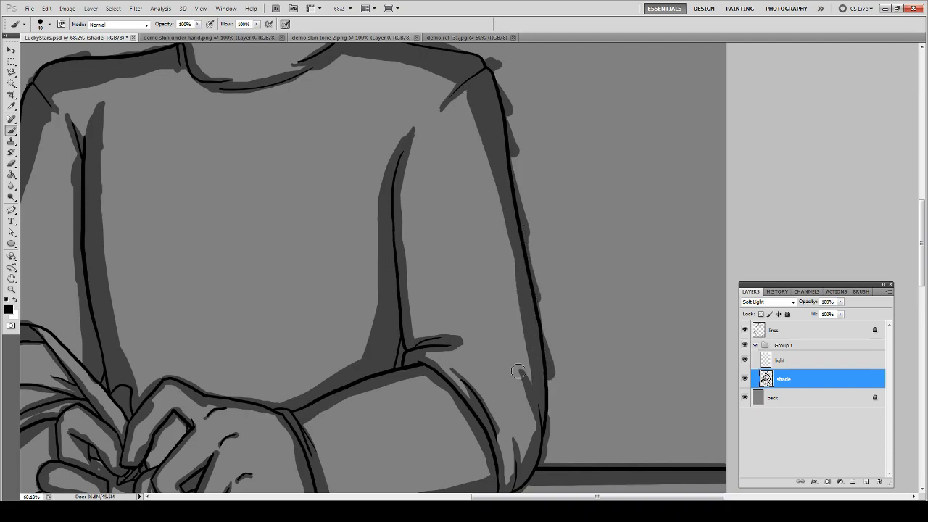
# - Paint a tapered shadow crease at the elbow of the same sleeve, undoing the unwanted strokes
pyautogui.moveTo(518, 371)
pyautogui.mouseDown()
pyautogui.moveTo(538, 418)
pyautogui.moveTo(509, 365)
pyautogui.moveTo(546, 420)
pyautogui.mouseUp()
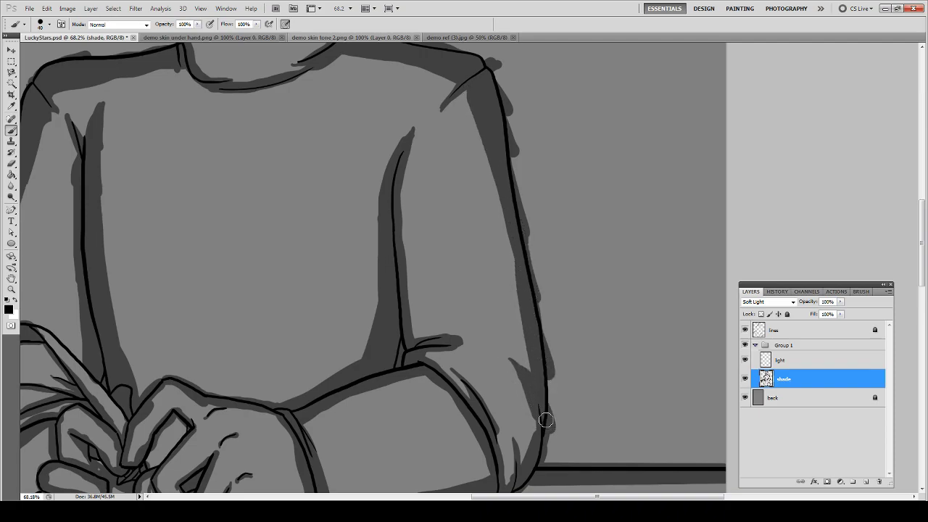
pyautogui.hotkey('ctrl', 'z')
pyautogui.moveTo(512, 356); pyautogui.dragTo(543, 423)
pyautogui.moveTo(506, 356); pyautogui.dragTo(549, 432)
pyautogui.hotkey('ctrl', 'z')
pyautogui.hotkey('ctrl', '0')
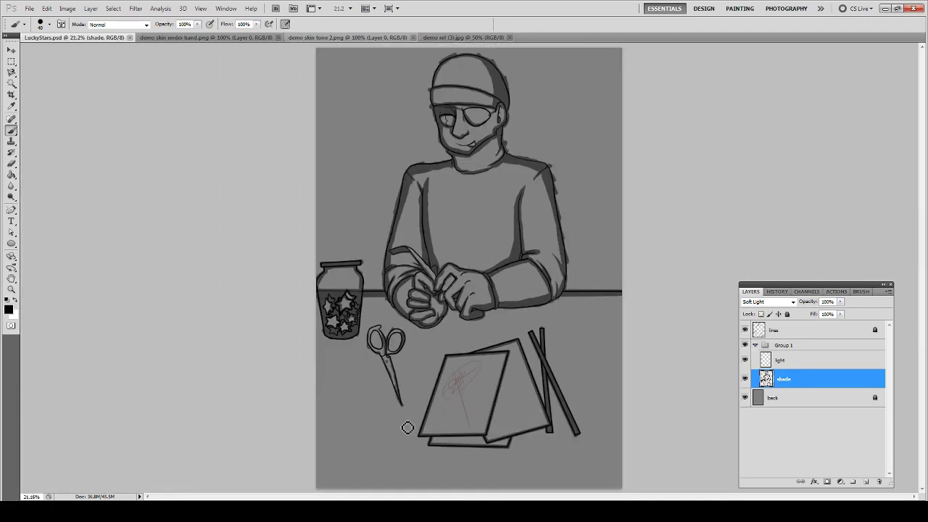
# - Smooth the outer shadow between shoulder and elbow on the sleeve away from the jar with two long strokes
pyautogui.press('z')
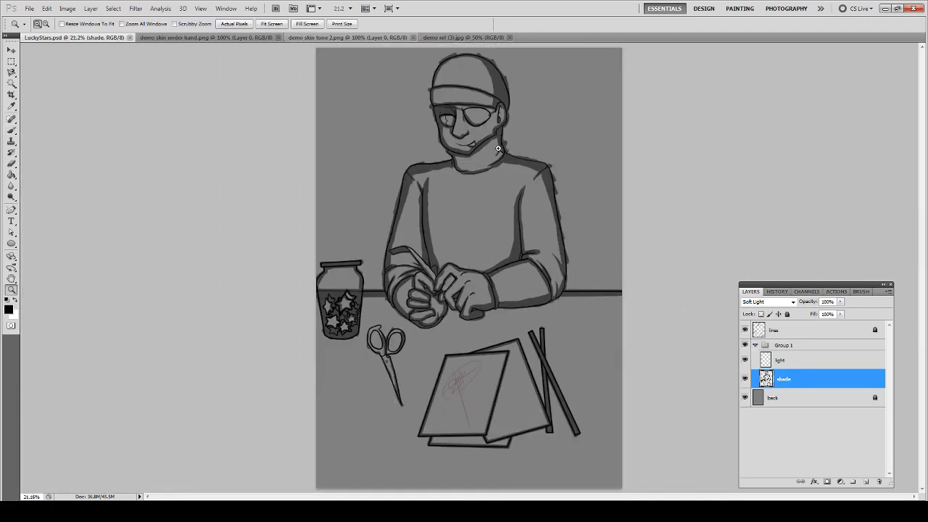
pyautogui.click(620, 335)
pyautogui.click(621, 335)
pyautogui.press('b')
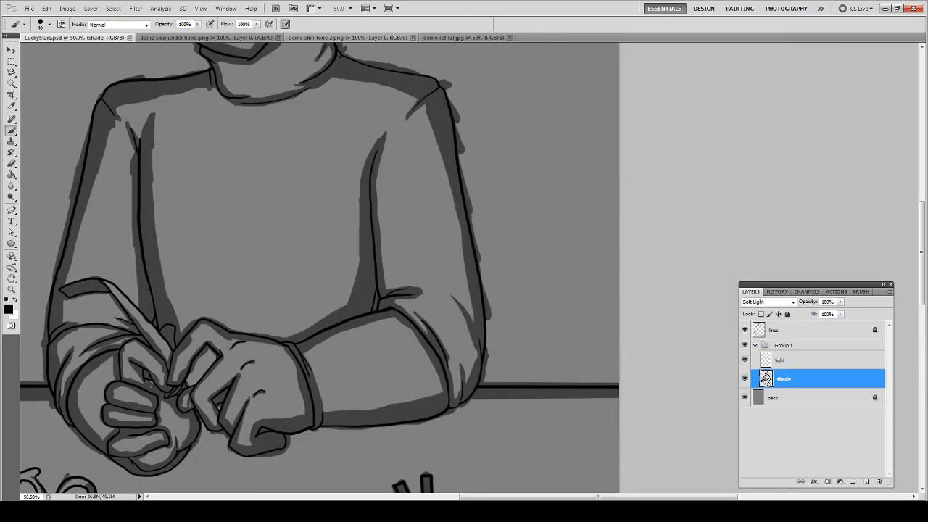
pyautogui.moveTo(452, 176); pyautogui.dragTo(476, 269)
pyautogui.moveTo(449, 132); pyautogui.dragTo(472, 271)
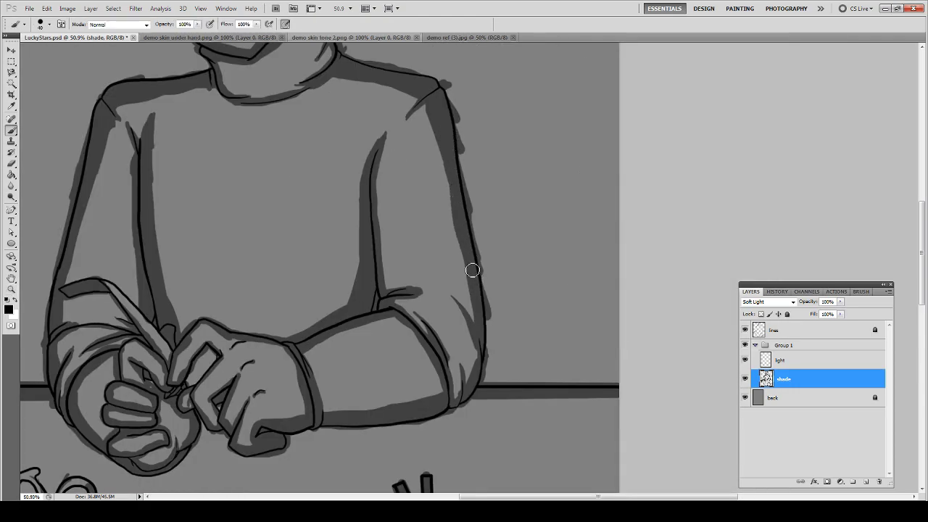
# - Shade the outer edge of the jar-side sleeve and refine its shoulder seam shadow to a point with brush and eraser
pyautogui.moveTo(409, 249)
pyautogui.mouseDown()
pyautogui.moveTo(495, 198)
pyautogui.moveTo(505, 302)
pyautogui.mouseUp()
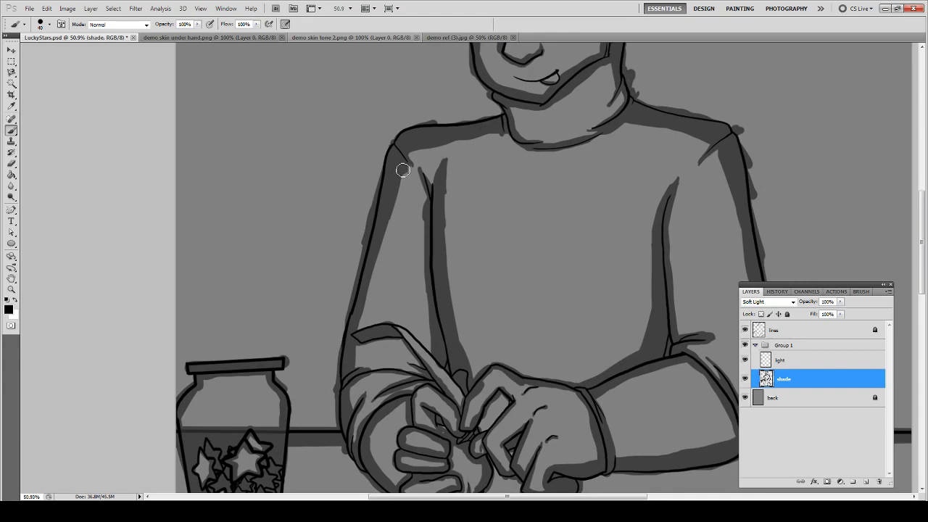
pyautogui.moveTo(375, 273)
pyautogui.mouseDown()
pyautogui.moveTo(395, 196)
pyautogui.moveTo(367, 307)
pyautogui.moveTo(401, 225)
pyautogui.moveTo(375, 307)
pyautogui.moveTo(402, 211)
pyautogui.moveTo(372, 317)
pyautogui.moveTo(386, 251)
pyautogui.moveTo(414, 181)
pyautogui.mouseUp()
pyautogui.press('e')
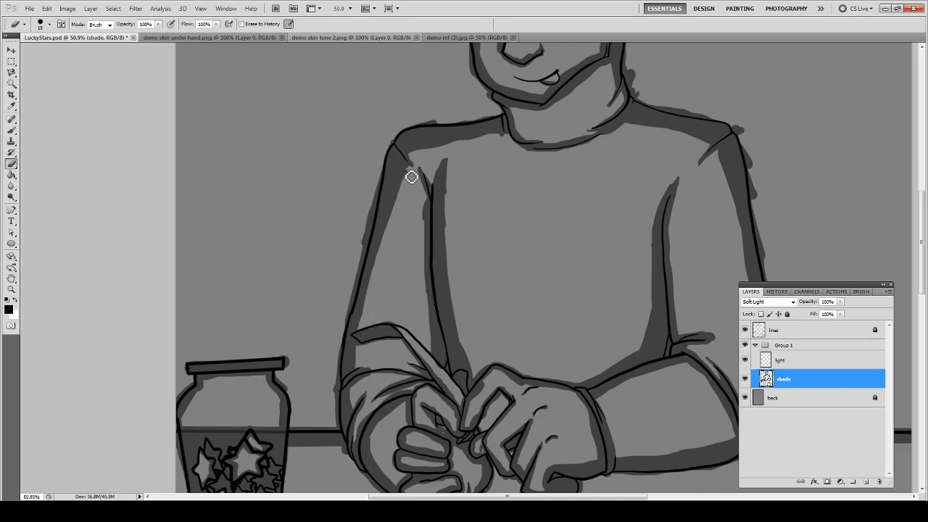
pyautogui.press('b')
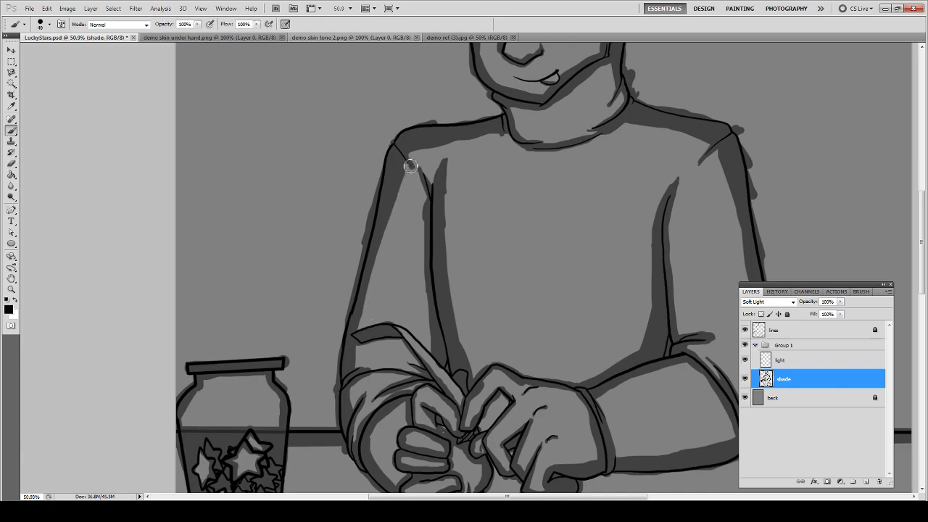
pyautogui.press('e')
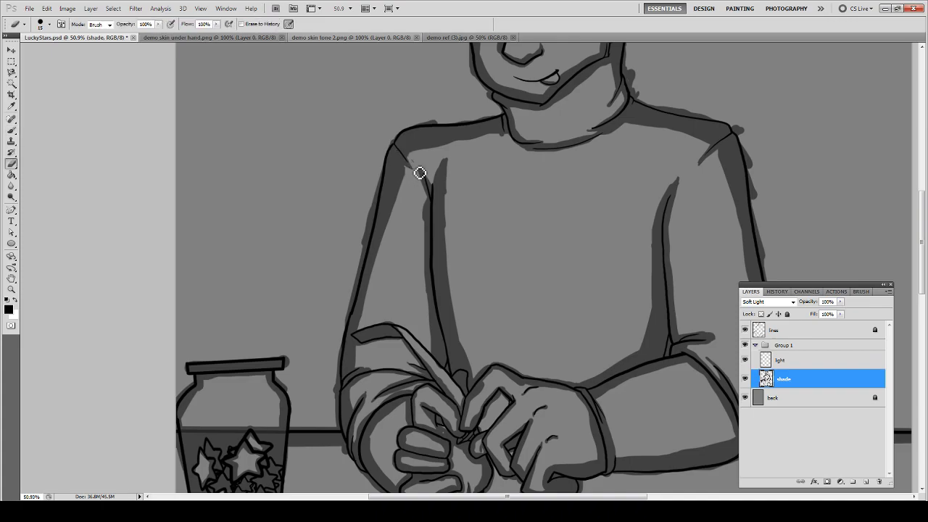
pyautogui.press('b')
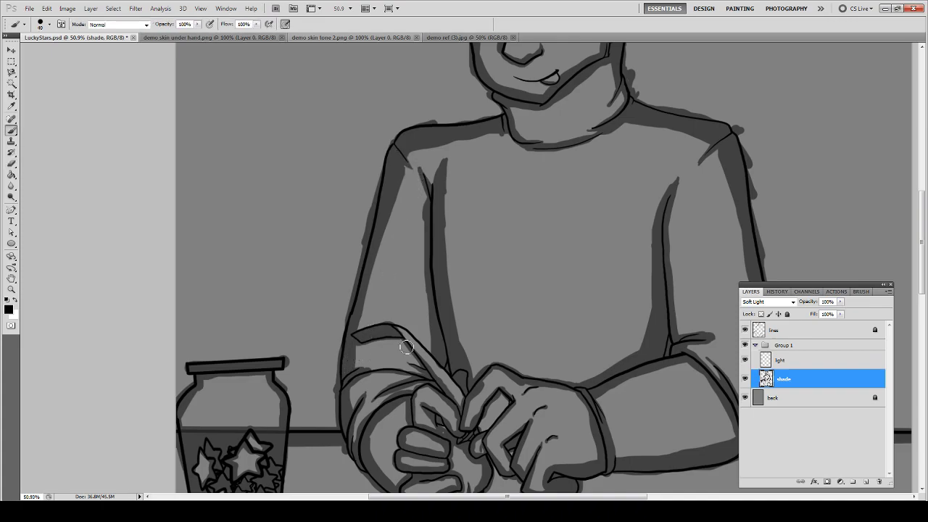
pyautogui.moveTo(425, 374)
pyautogui.mouseDown()
pyautogui.moveTo(363, 268)
pyautogui.moveTo(346, 260)
pyautogui.mouseUp()
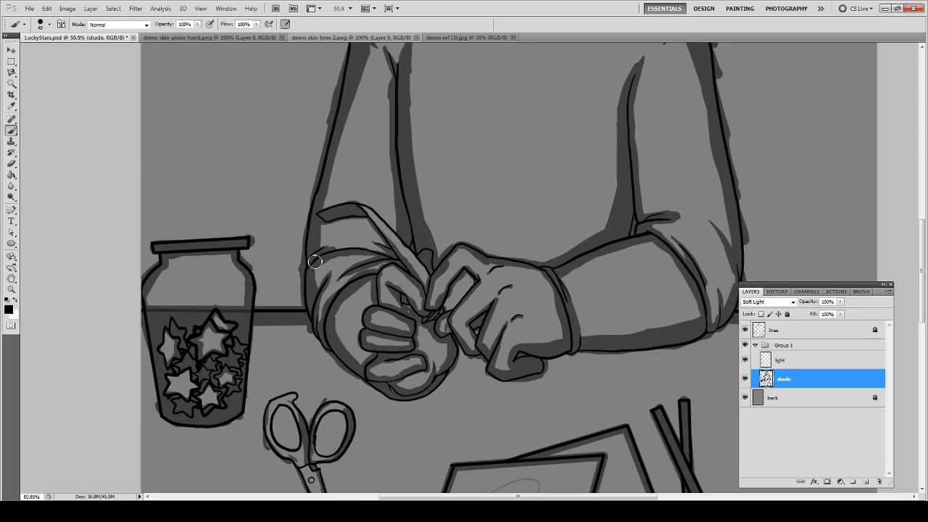
pyautogui.hotkey('ctrl', '0')
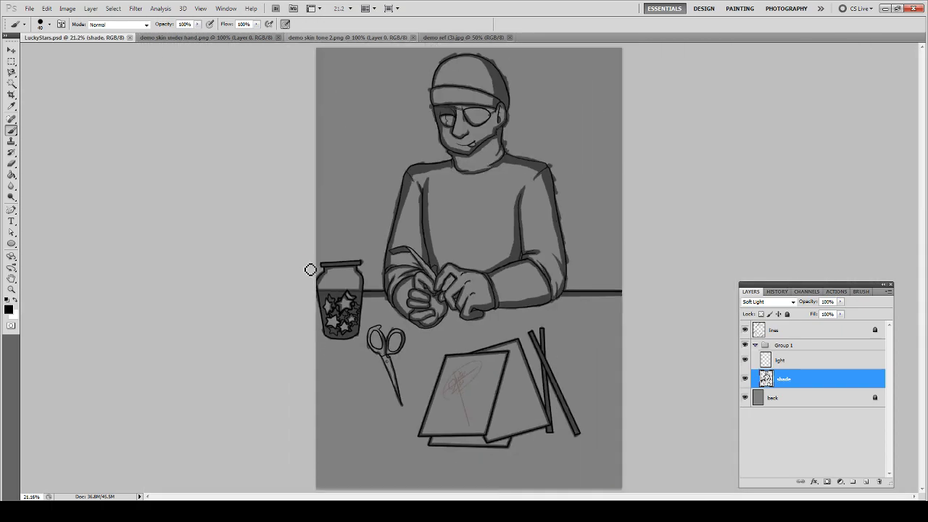
# - Touch up the black shading on the fingertip between the two hands
pyautogui.press('z')
pyautogui.click(461, 311)
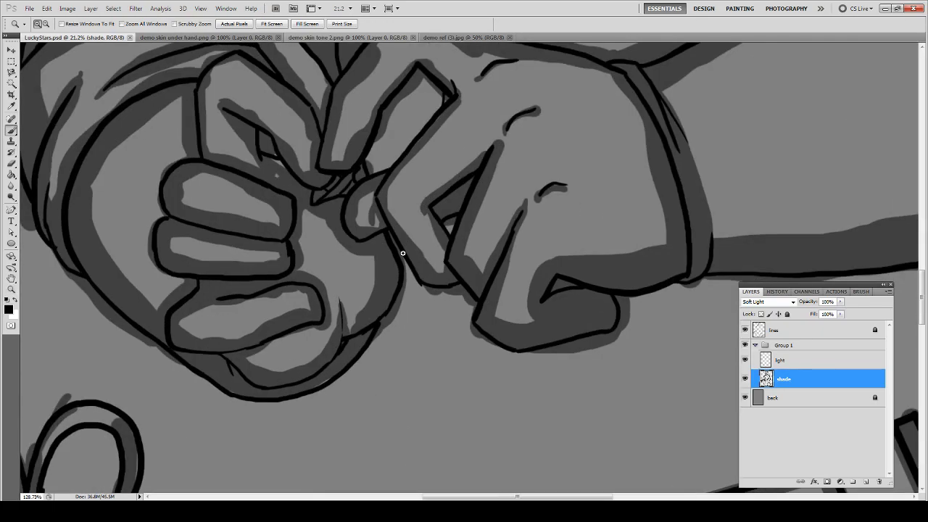
pyautogui.press('b')
pyautogui.moveTo(365, 217); pyautogui.dragTo(365, 204)
pyautogui.hotkey('ctrl', '0')
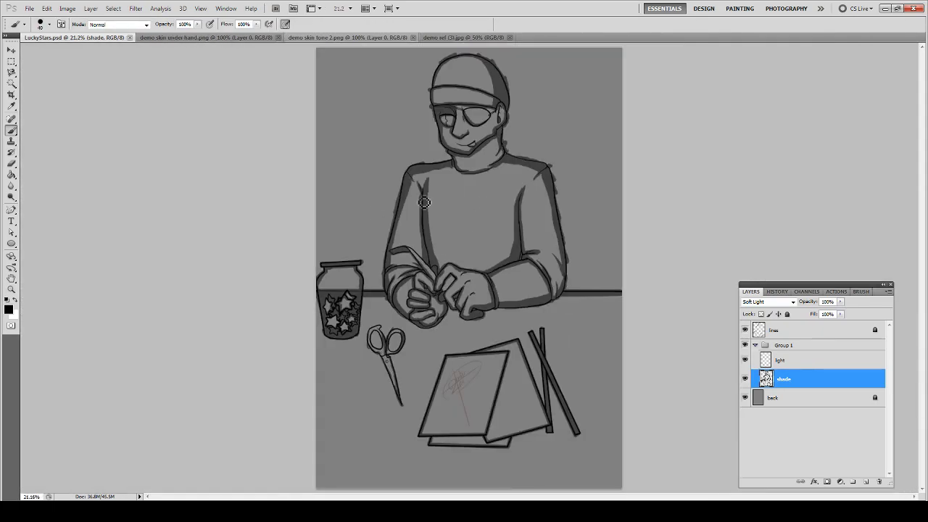
# - On the light layer, paint white highlights on the hat's crown, its brim and the glasses, trimming the edges with the eraser
pyautogui.click(783, 361)
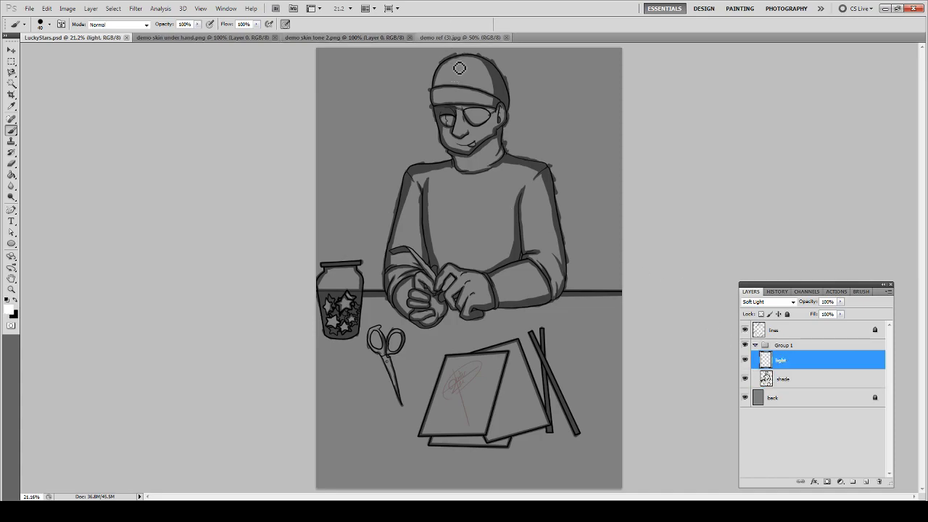
pyautogui.moveTo(457, 63)
pyautogui.mouseDown()
pyautogui.moveTo(451, 84)
pyautogui.moveTo(462, 66)
pyautogui.moveTo(450, 84)
pyautogui.moveTo(473, 82)
pyautogui.moveTo(463, 65)
pyautogui.moveTo(473, 68)
pyautogui.moveTo(481, 83)
pyautogui.moveTo(478, 71)
pyautogui.moveTo(458, 70)
pyautogui.moveTo(483, 80)
pyautogui.moveTo(459, 79)
pyautogui.mouseUp()
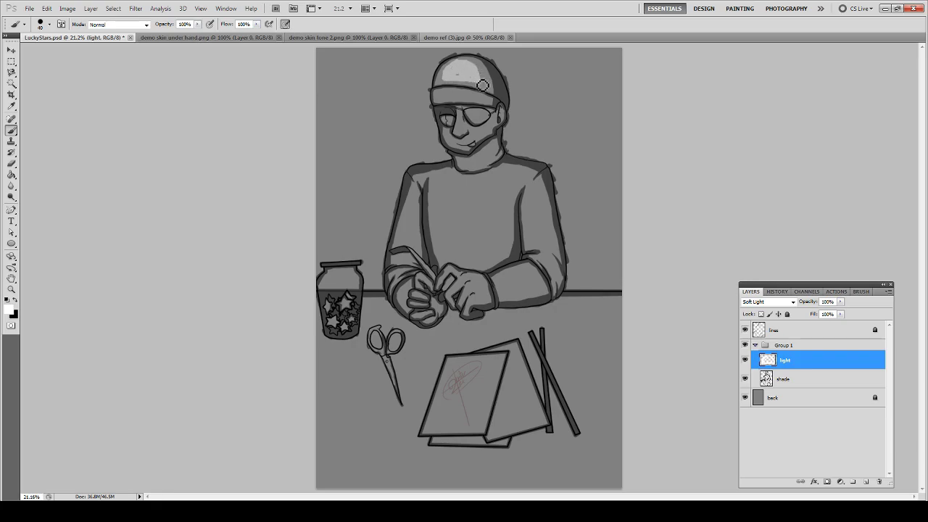
pyautogui.moveTo(462, 70); pyautogui.dragTo(478, 81)
pyautogui.press('e')
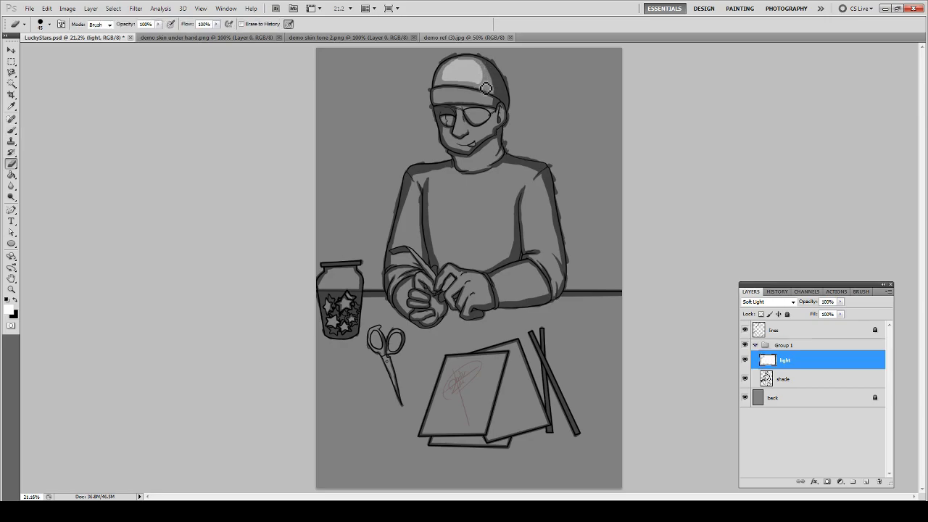
pyautogui.moveTo(489, 79)
pyautogui.mouseDown()
pyautogui.moveTo(453, 67)
pyautogui.moveTo(446, 86)
pyautogui.moveTo(489, 90)
pyautogui.moveTo(442, 109)
pyautogui.moveTo(484, 99)
pyautogui.moveTo(446, 103)
pyautogui.moveTo(491, 121)
pyautogui.mouseUp()
# - Brush white highlights onto the nose, cheek and neck of the figure
pyautogui.press('b')
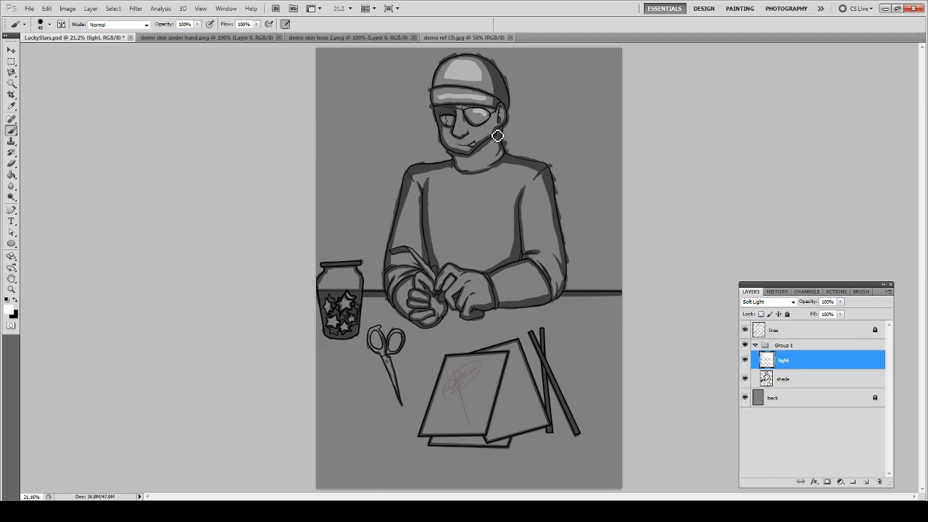
pyautogui.moveTo(461, 111)
pyautogui.mouseDown()
pyautogui.moveTo(463, 136)
pyautogui.moveTo(466, 125)
pyautogui.mouseUp()
pyautogui.moveTo(483, 163)
pyautogui.mouseDown()
pyautogui.moveTo(469, 172)
pyautogui.moveTo(492, 154)
pyautogui.moveTo(470, 167)
pyautogui.moveTo(493, 154)
pyautogui.moveTo(499, 165)
pyautogui.mouseUp()
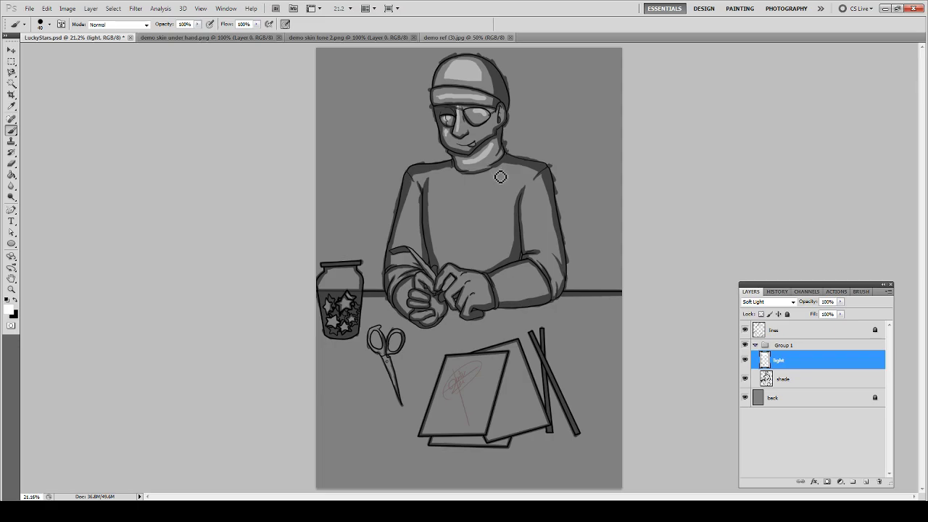
# - Paint broad white highlights over the sweater's chest and the jar-side upper sleeve with an 80 px brush, undoing the unwanted strokes
pyautogui.press(']')
pyautogui.press(']')
pyautogui.press(']')
pyautogui.press(']')
pyautogui.moveTo(450, 183)
pyautogui.mouseDown()
pyautogui.moveTo(454, 247)
pyautogui.moveTo(454, 187)
pyautogui.moveTo(455, 258)
pyautogui.mouseUp()
pyautogui.hotkey('ctrl', 'z')
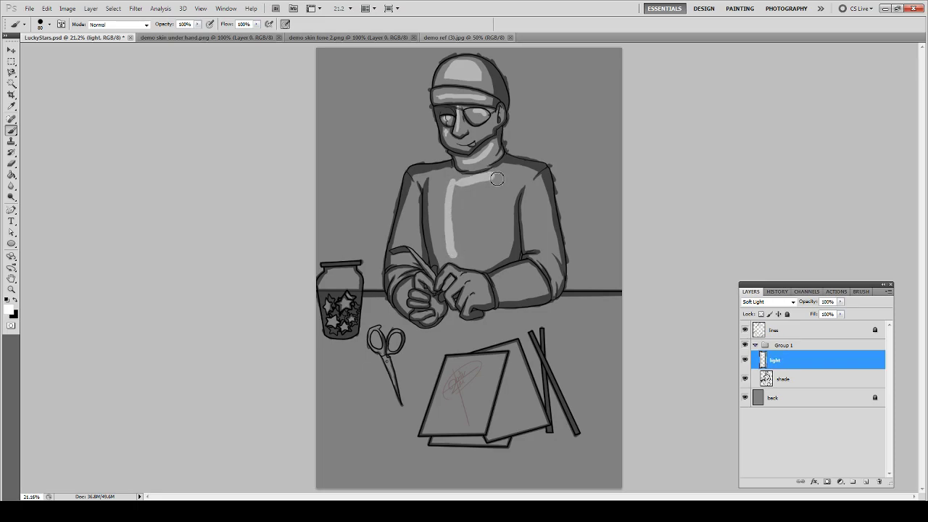
pyautogui.moveTo(499, 180)
pyautogui.mouseDown()
pyautogui.moveTo(491, 254)
pyautogui.moveTo(456, 254)
pyautogui.moveTo(479, 265)
pyautogui.moveTo(503, 177)
pyautogui.moveTo(456, 190)
pyautogui.moveTo(497, 186)
pyautogui.moveTo(458, 188)
pyautogui.moveTo(462, 257)
pyautogui.moveTo(449, 197)
pyautogui.moveTo(454, 191)
pyautogui.moveTo(460, 256)
pyautogui.moveTo(458, 195)
pyautogui.moveTo(484, 247)
pyautogui.moveTo(492, 200)
pyautogui.moveTo(488, 256)
pyautogui.moveTo(505, 176)
pyautogui.moveTo(516, 180)
pyautogui.moveTo(494, 256)
pyautogui.moveTo(473, 260)
pyautogui.moveTo(488, 194)
pyautogui.moveTo(468, 201)
pyautogui.moveTo(473, 223)
pyautogui.moveTo(448, 187)
pyautogui.moveTo(444, 230)
pyautogui.moveTo(457, 259)
pyautogui.moveTo(444, 191)
pyautogui.moveTo(459, 189)
pyautogui.moveTo(412, 210)
pyautogui.moveTo(416, 198)
pyautogui.moveTo(408, 238)
pyautogui.moveTo(415, 189)
pyautogui.mouseUp()
pyautogui.hotkey('ctrl', 'z')
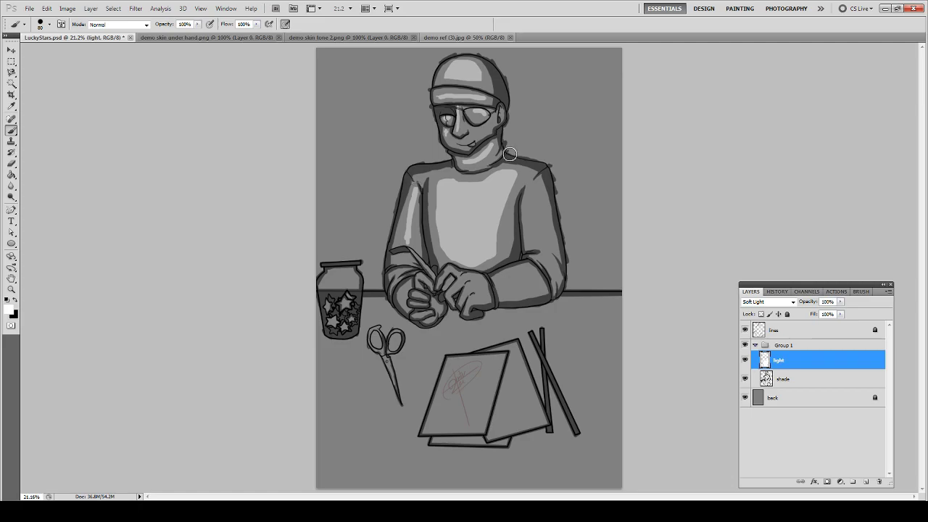
# - Highlight the upper arm and forearm of the sleeve away from the jar with white strokes
pyautogui.moveTo(535, 190); pyautogui.dragTo(544, 239)
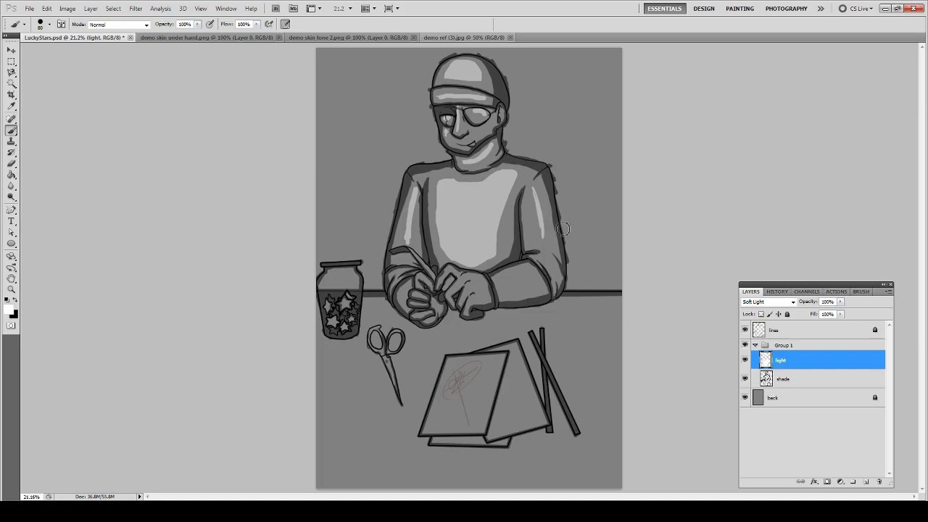
pyautogui.moveTo(535, 194); pyautogui.dragTo(545, 237)
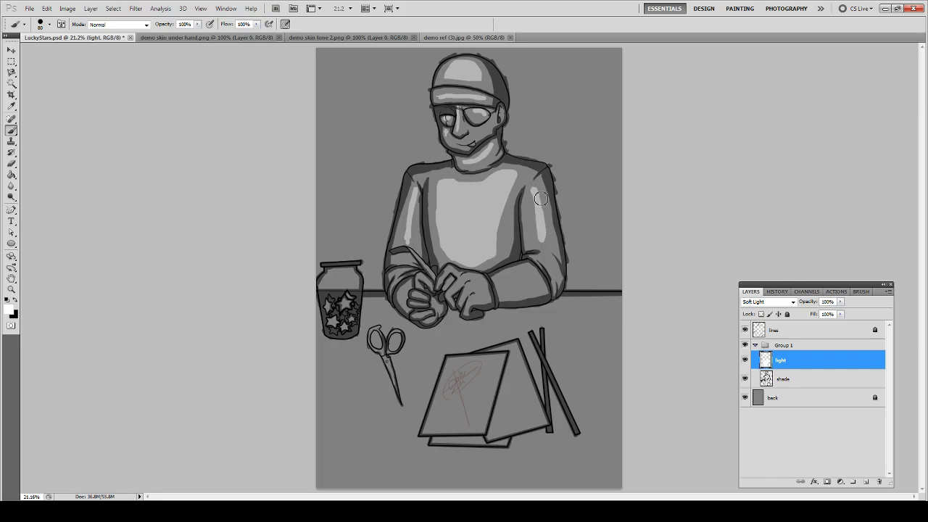
pyautogui.moveTo(541, 198); pyautogui.dragTo(552, 254)
pyautogui.moveTo(541, 200)
pyautogui.mouseDown()
pyautogui.moveTo(549, 252)
pyautogui.moveTo(534, 198)
pyautogui.moveTo(545, 266)
pyautogui.moveTo(559, 284)
pyautogui.moveTo(549, 258)
pyautogui.moveTo(553, 269)
pyautogui.moveTo(499, 285)
pyautogui.moveTo(532, 278)
pyautogui.moveTo(513, 286)
pyautogui.mouseUp()
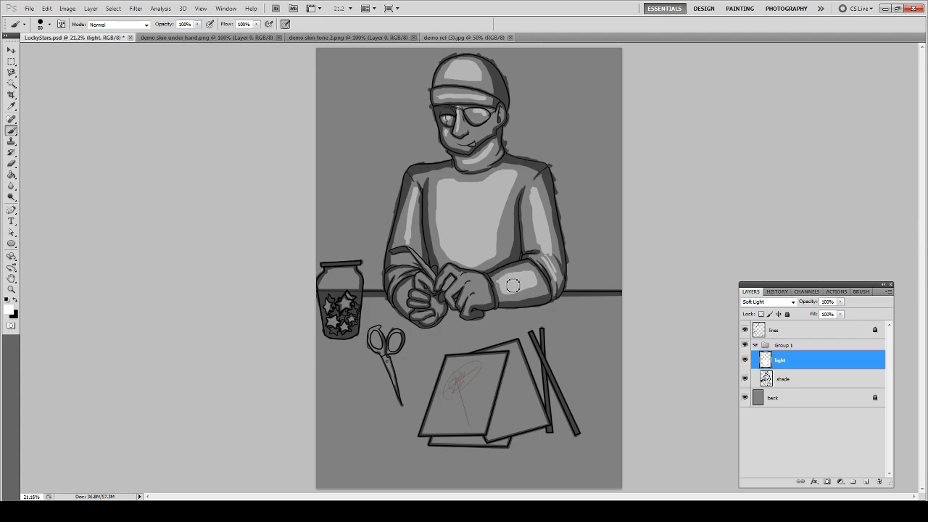
# - Add white highlights to both hands, the stars in the jar, the jar-side cuff and the held paper strip
pyautogui.moveTo(454, 309)
pyautogui.mouseDown()
pyautogui.moveTo(467, 285)
pyautogui.moveTo(454, 296)
pyautogui.moveTo(484, 268)
pyautogui.moveTo(458, 296)
pyautogui.moveTo(441, 291)
pyautogui.moveTo(459, 274)
pyautogui.moveTo(473, 280)
pyautogui.moveTo(484, 290)
pyautogui.moveTo(464, 306)
pyautogui.moveTo(475, 290)
pyautogui.moveTo(470, 312)
pyautogui.moveTo(478, 288)
pyautogui.moveTo(482, 297)
pyautogui.moveTo(473, 292)
pyautogui.mouseUp()
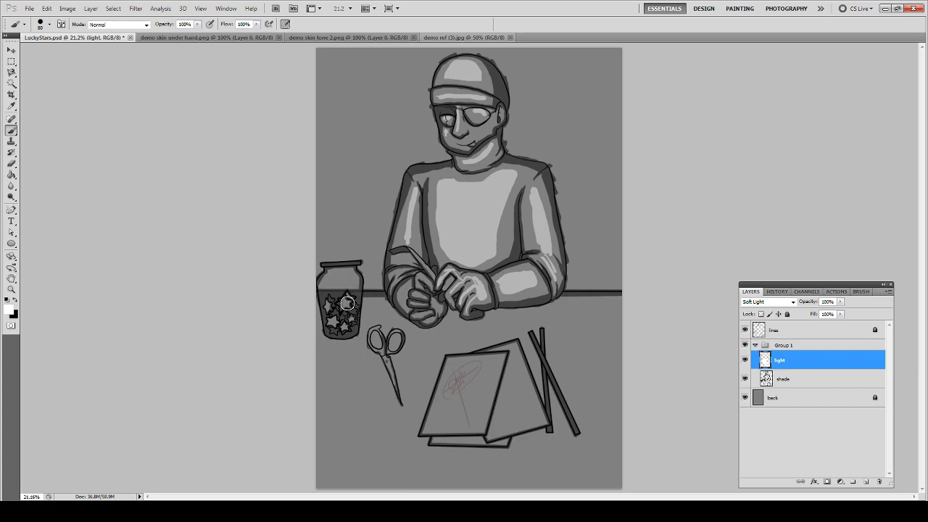
pyautogui.moveTo(347, 307)
pyautogui.mouseDown()
pyautogui.moveTo(336, 318)
pyautogui.moveTo(330, 311)
pyautogui.moveTo(334, 322)
pyautogui.moveTo(347, 332)
pyautogui.moveTo(353, 322)
pyautogui.mouseUp()
pyautogui.moveTo(401, 260)
pyautogui.mouseDown()
pyautogui.moveTo(430, 272)
pyautogui.moveTo(406, 273)
pyautogui.moveTo(398, 291)
pyautogui.moveTo(419, 275)
pyautogui.moveTo(397, 285)
pyautogui.moveTo(403, 271)
pyautogui.moveTo(427, 278)
pyautogui.moveTo(430, 288)
pyautogui.moveTo(424, 282)
pyautogui.moveTo(406, 296)
pyautogui.moveTo(410, 307)
pyautogui.moveTo(425, 301)
pyautogui.moveTo(421, 317)
pyautogui.moveTo(451, 301)
pyautogui.mouseUp()
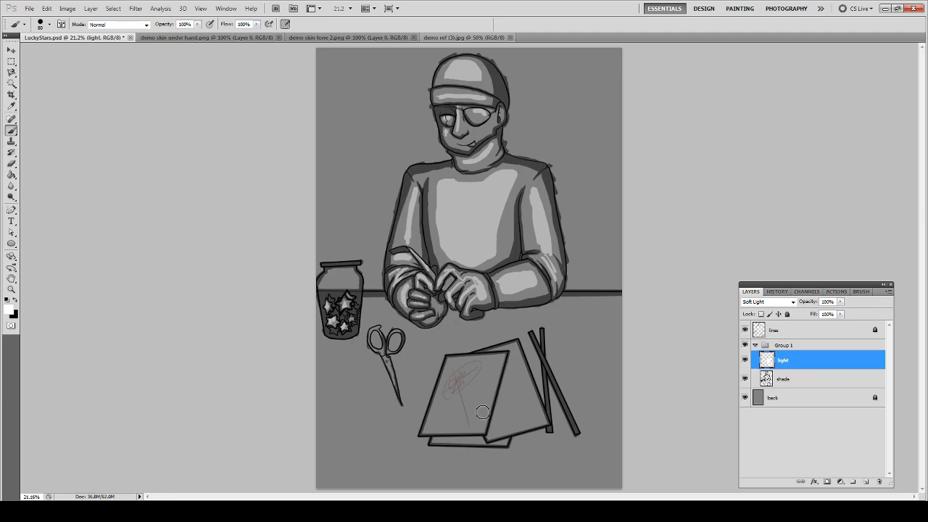
# - Fill the centres of the front paper and the tilted paper behind it with white highlights, undoing the unwanted strokes
pyautogui.moveTo(460, 394)
pyautogui.mouseDown()
pyautogui.moveTo(467, 370)
pyautogui.moveTo(449, 424)
pyautogui.moveTo(464, 371)
pyautogui.moveTo(487, 370)
pyautogui.moveTo(470, 426)
pyautogui.moveTo(451, 428)
pyautogui.moveTo(472, 376)
pyautogui.moveTo(463, 421)
pyautogui.moveTo(484, 369)
pyautogui.moveTo(468, 406)
pyautogui.mouseUp()
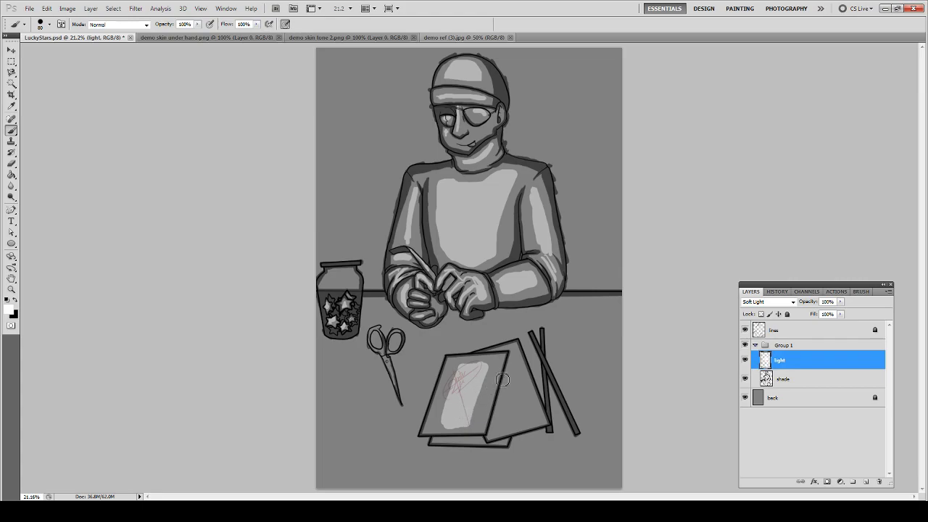
pyautogui.moveTo(517, 369); pyautogui.dragTo(532, 414)
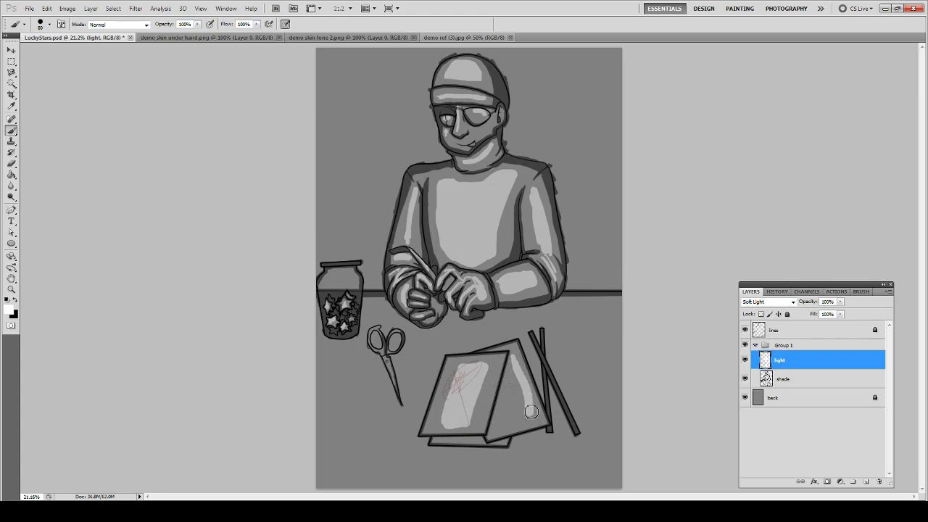
pyautogui.hotkey('ctrl', 'z')
pyautogui.moveTo(513, 365)
pyautogui.mouseDown()
pyautogui.moveTo(523, 410)
pyautogui.moveTo(505, 427)
pyautogui.mouseUp()
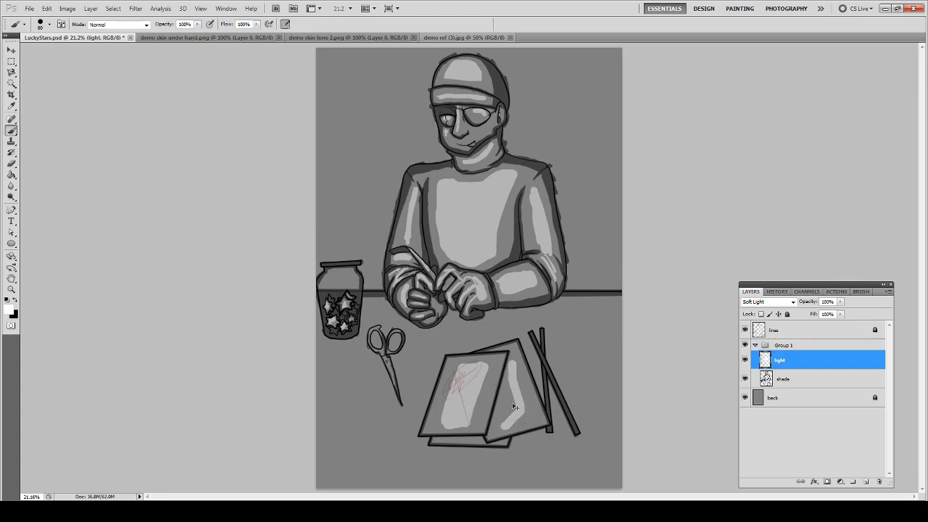
pyautogui.hotkey('ctrl', 'z')
pyautogui.moveTo(516, 375)
pyautogui.mouseDown()
pyautogui.moveTo(506, 420)
pyautogui.moveTo(523, 414)
pyautogui.moveTo(516, 379)
pyautogui.moveTo(532, 412)
pyautogui.moveTo(520, 373)
pyautogui.moveTo(516, 414)
pyautogui.moveTo(523, 405)
pyautogui.moveTo(507, 418)
pyautogui.moveTo(520, 377)
pyautogui.moveTo(513, 419)
pyautogui.moveTo(529, 414)
pyautogui.moveTo(520, 372)
pyautogui.moveTo(509, 426)
pyautogui.mouseUp()
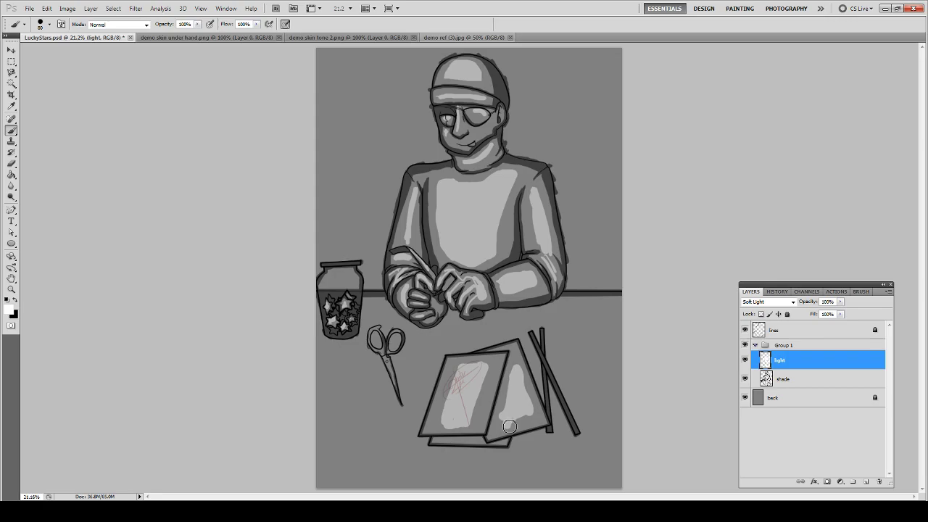
# - Trim the highlights on both papers to clean, straight edges with a 50 px eraser
pyautogui.press('e')
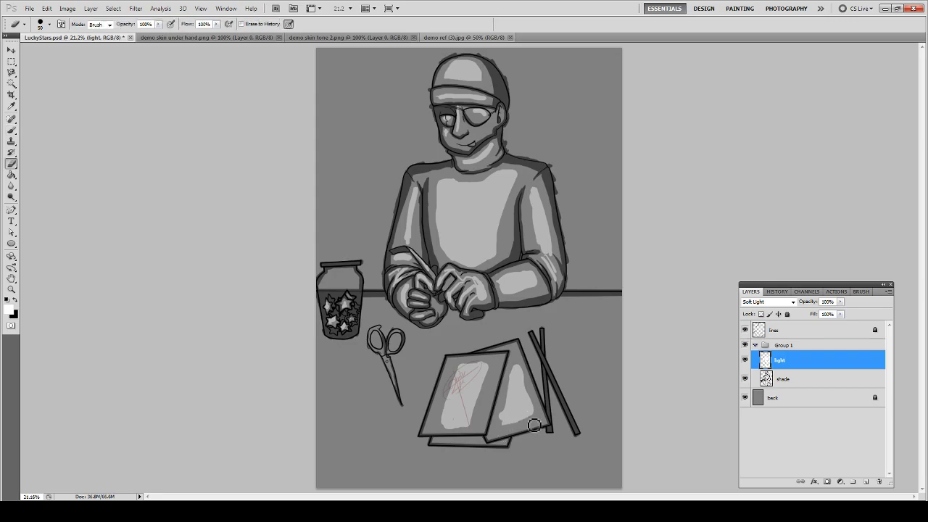
pyautogui.moveTo(446, 434); pyautogui.dragTo(471, 430)
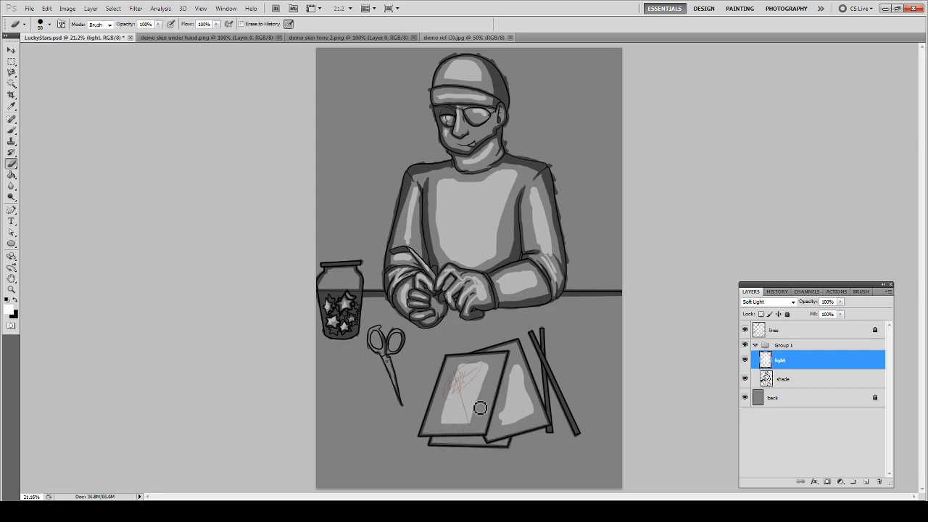
pyautogui.moveTo(496, 366); pyautogui.dragTo(449, 369)
pyautogui.moveTo(519, 367); pyautogui.dragTo(501, 428)
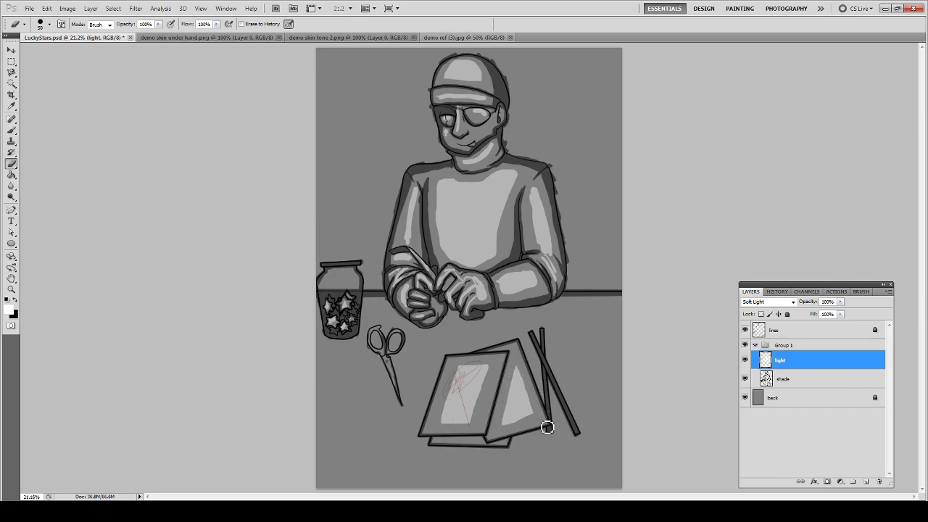
# - Save the document, hide Group 1 with the light and shade layers, and save again
pyautogui.hotkey('ctrl', 's')
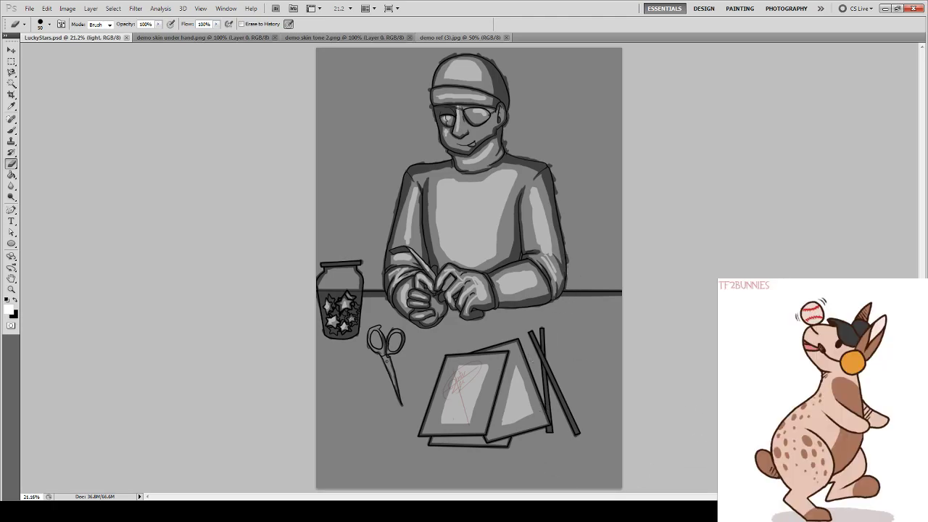
pyautogui.click(763, 349)
pyautogui.click(728, 350)
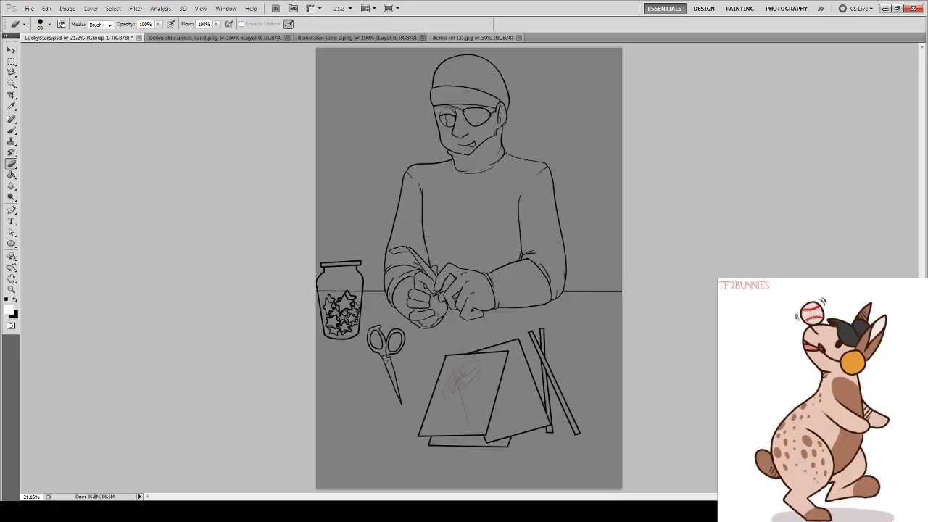
pyautogui.hotkey('ctrl', 's')
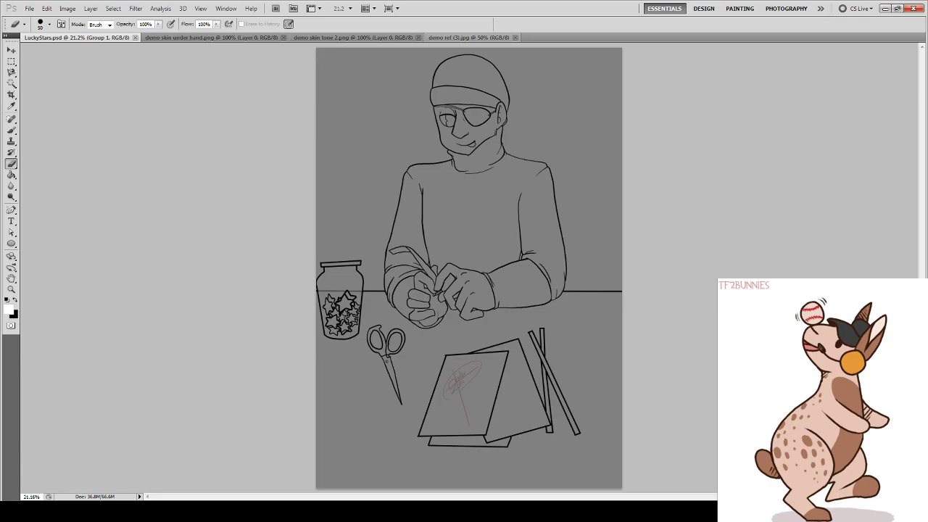
# - Add a layer above the back layer and sample the dark brown and lighter brown skin tones from the two demo skin images
pyautogui.click(798, 366)
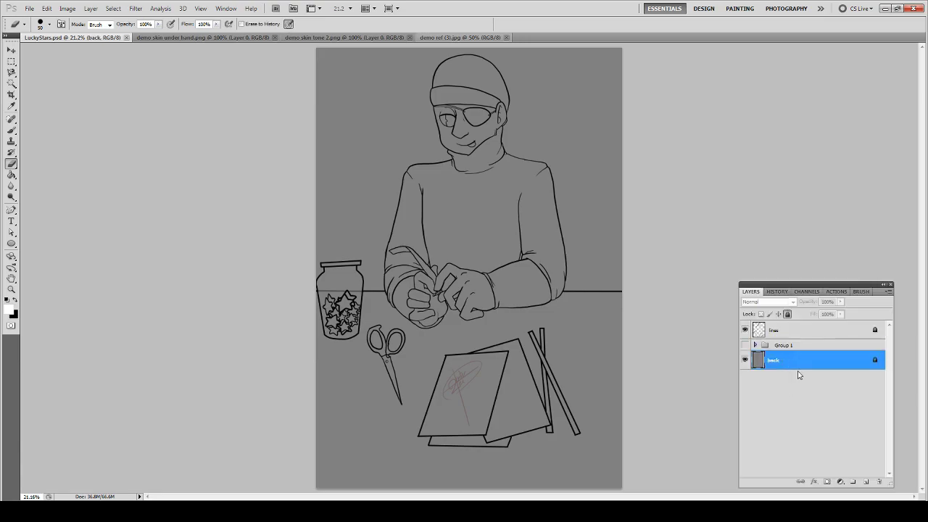
pyautogui.click(865, 483)
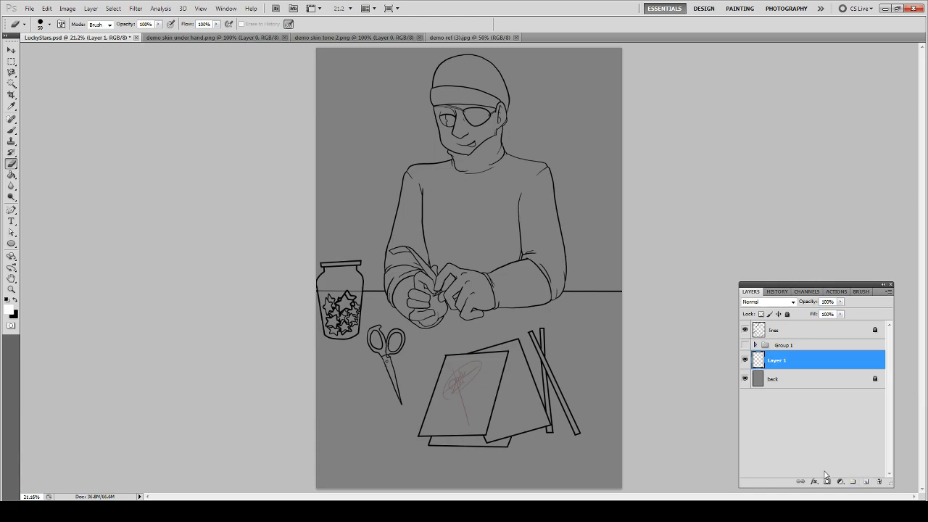
pyautogui.click(186, 39)
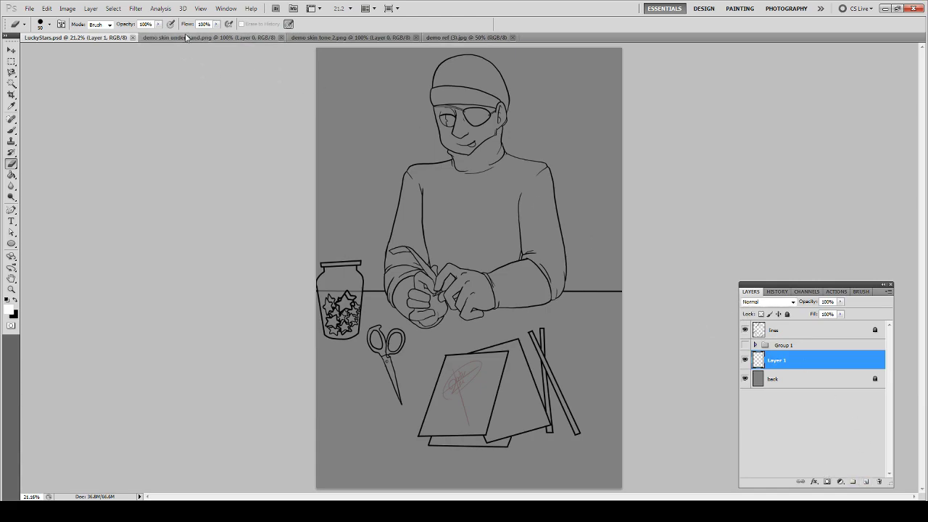
pyautogui.click(317, 37)
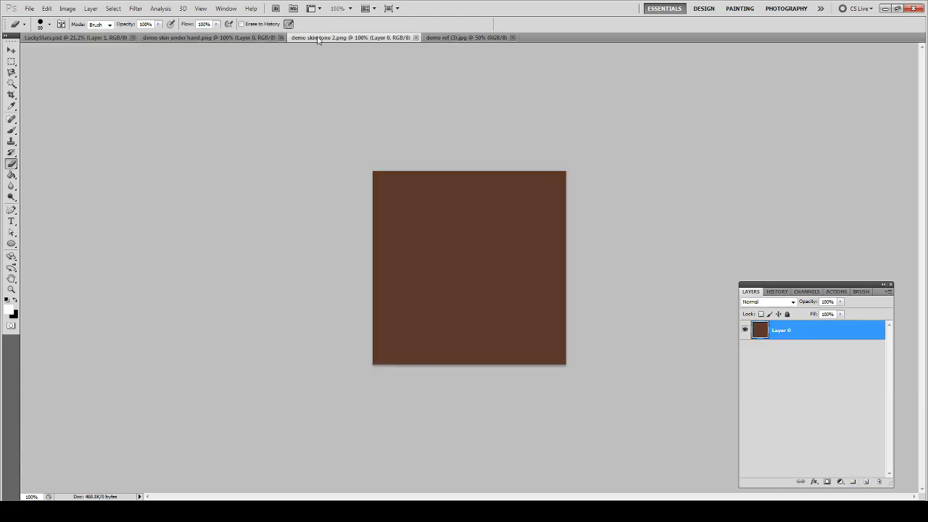
pyautogui.press('b')
pyautogui.press('x')
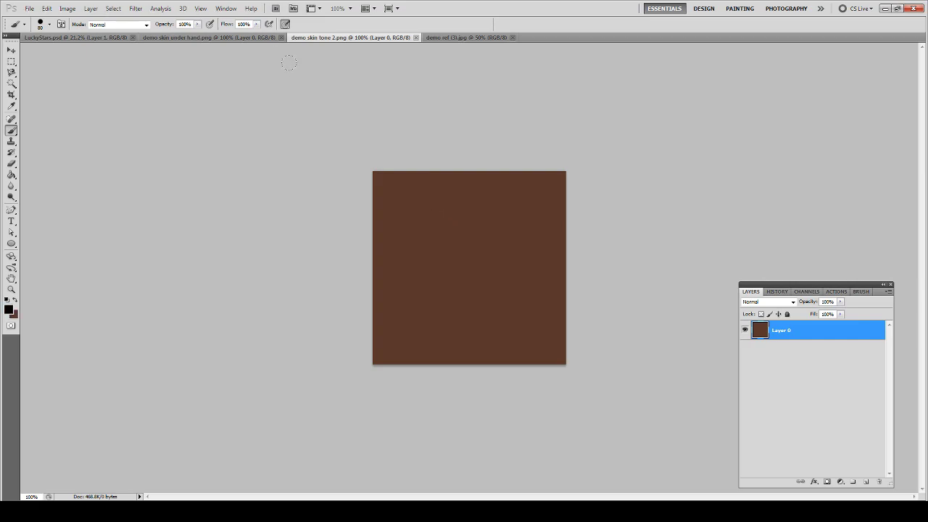
pyautogui.click(261, 38)
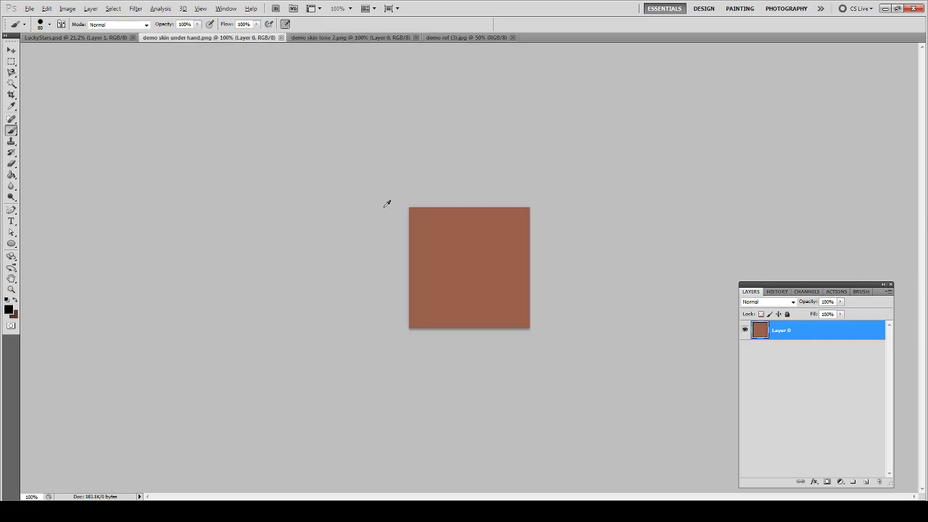
pyautogui.click(125, 37)
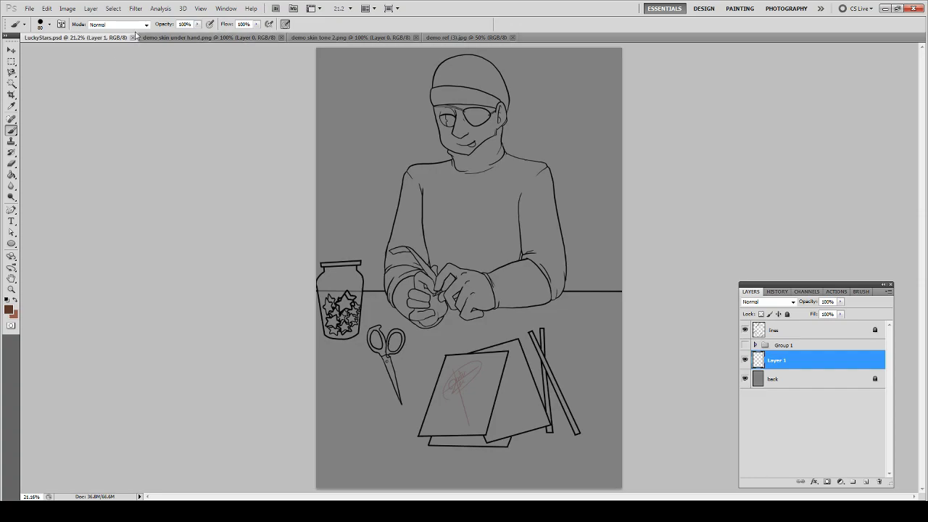
# - Paint the nose, its bridge and the area around the nostrils dark brown on Layer 1 with an 80 px brush
pyautogui.press('z')
pyautogui.moveTo(526, 181); pyautogui.dragTo(519, 173)
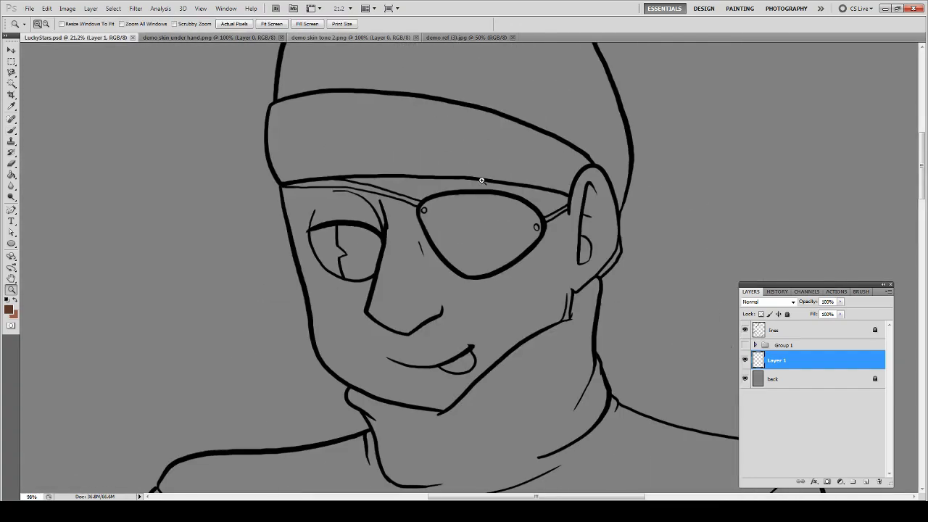
pyautogui.moveTo(285, 200); pyautogui.dragTo(274, 161)
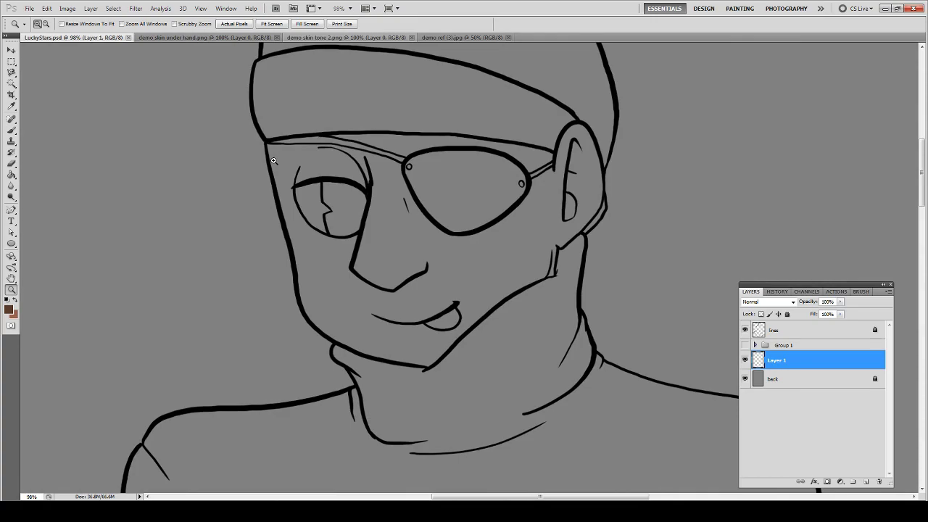
pyautogui.press('b')
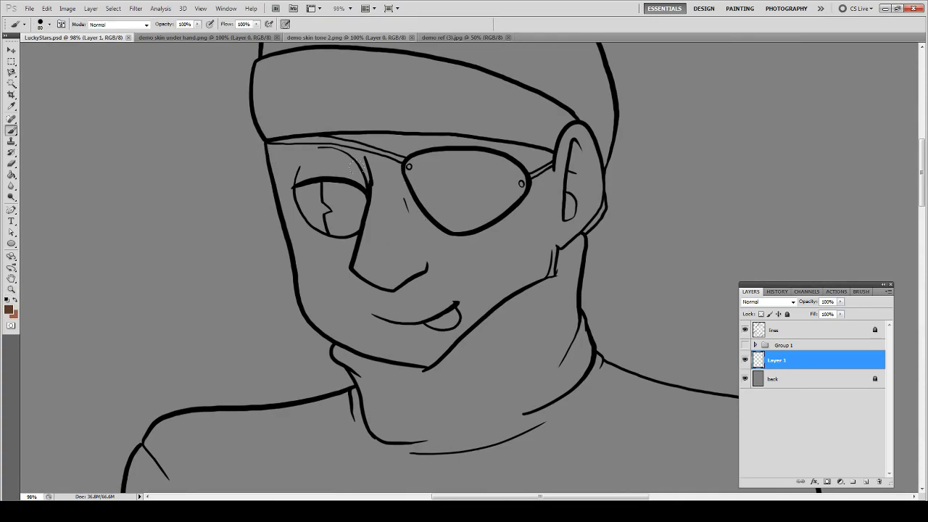
pyautogui.press('e')
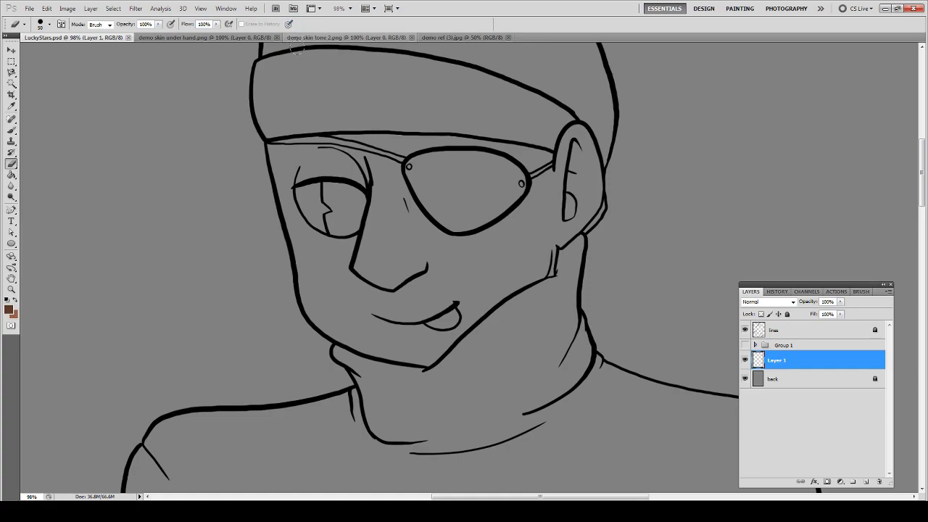
pyautogui.press('b')
pyautogui.moveTo(375, 246)
pyautogui.mouseDown()
pyautogui.moveTo(368, 281)
pyautogui.moveTo(395, 297)
pyautogui.moveTo(413, 264)
pyautogui.moveTo(325, 261)
pyautogui.moveTo(410, 250)
pyautogui.moveTo(384, 243)
pyautogui.mouseUp()
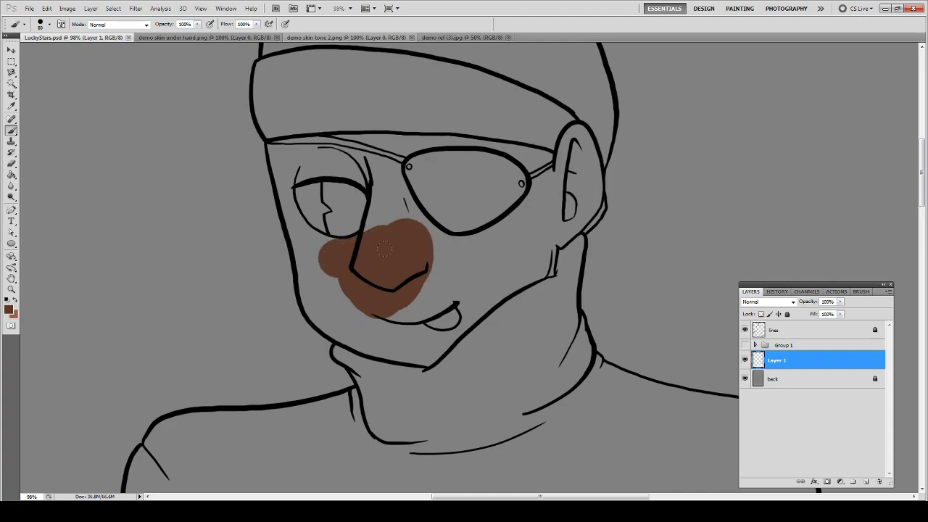
pyautogui.moveTo(372, 171)
pyautogui.mouseDown()
pyautogui.moveTo(392, 204)
pyautogui.moveTo(375, 211)
pyautogui.mouseUp()
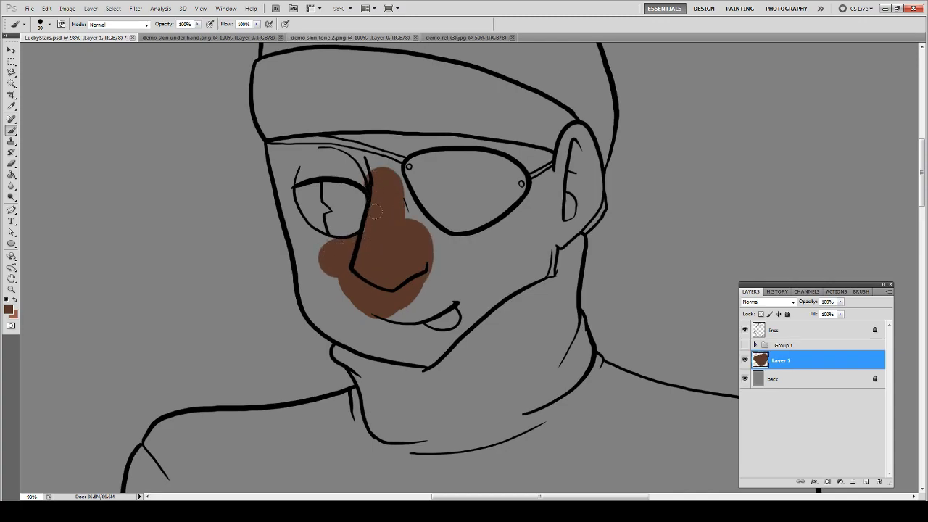
# - Paint the brow and upper eyelid of the uncovered eye dark brown with a 40 px brush, following the strap's lower edge
pyautogui.press('e')
pyautogui.press('b')
pyautogui.click(300, 159)
pyautogui.press('e')
pyautogui.press('b')
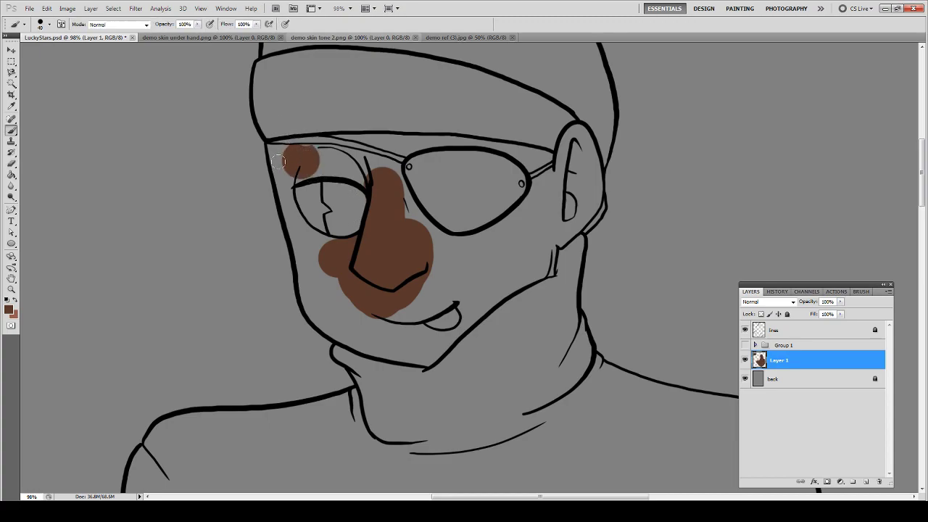
pyautogui.moveTo(278, 156); pyautogui.dragTo(283, 161)
pyautogui.moveTo(284, 171)
pyautogui.mouseDown()
pyautogui.moveTo(342, 166)
pyautogui.moveTo(364, 177)
pyautogui.mouseUp()
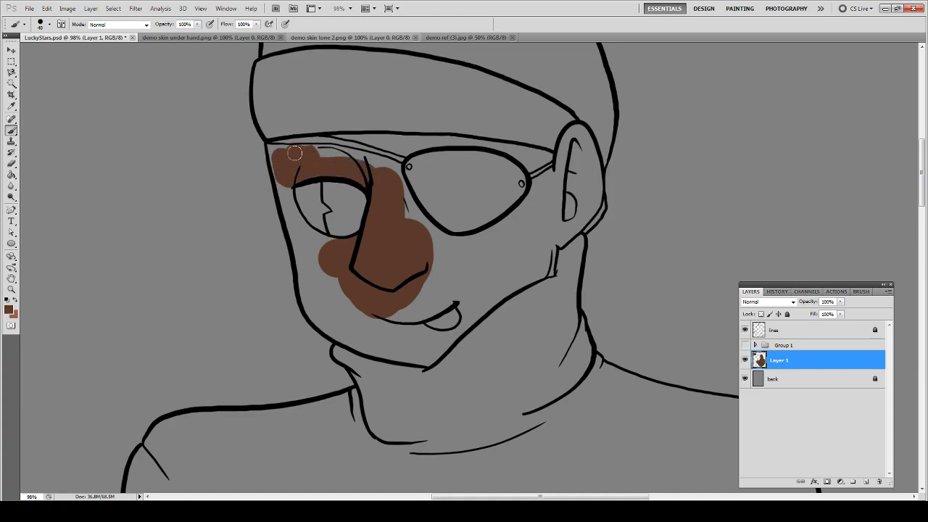
pyautogui.moveTo(295, 152)
pyautogui.mouseDown()
pyautogui.moveTo(308, 133)
pyautogui.moveTo(282, 153)
pyautogui.moveTo(354, 164)
pyautogui.moveTo(389, 188)
pyautogui.moveTo(393, 169)
pyautogui.moveTo(345, 157)
pyautogui.mouseUp()
# - Extend the dark brown along the inner lens edge and the temple outline, and clean up the spill outside the face
pyautogui.press('e')
pyautogui.press('b')
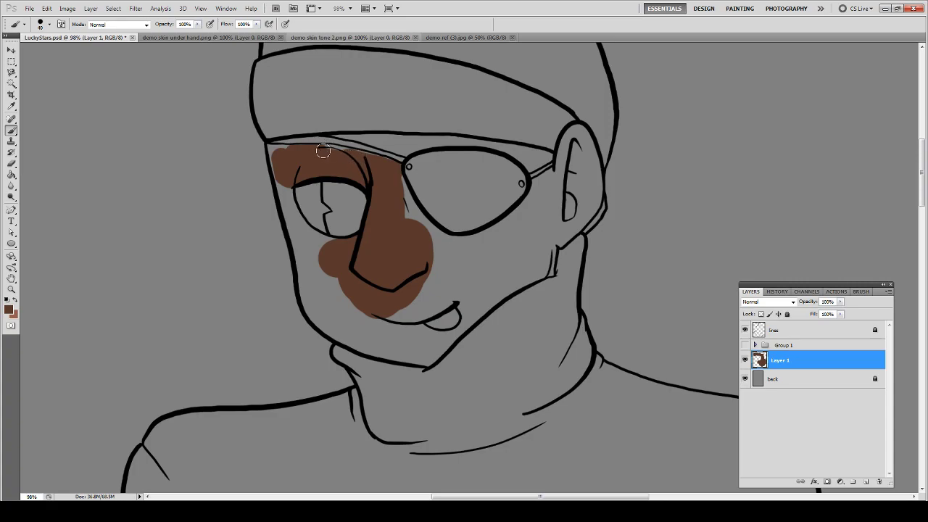
pyautogui.moveTo(337, 156); pyautogui.dragTo(332, 153)
pyautogui.moveTo(385, 170)
pyautogui.mouseDown()
pyautogui.moveTo(410, 232)
pyautogui.moveTo(391, 176)
pyautogui.moveTo(423, 242)
pyautogui.moveTo(413, 213)
pyautogui.moveTo(438, 245)
pyautogui.mouseUp()
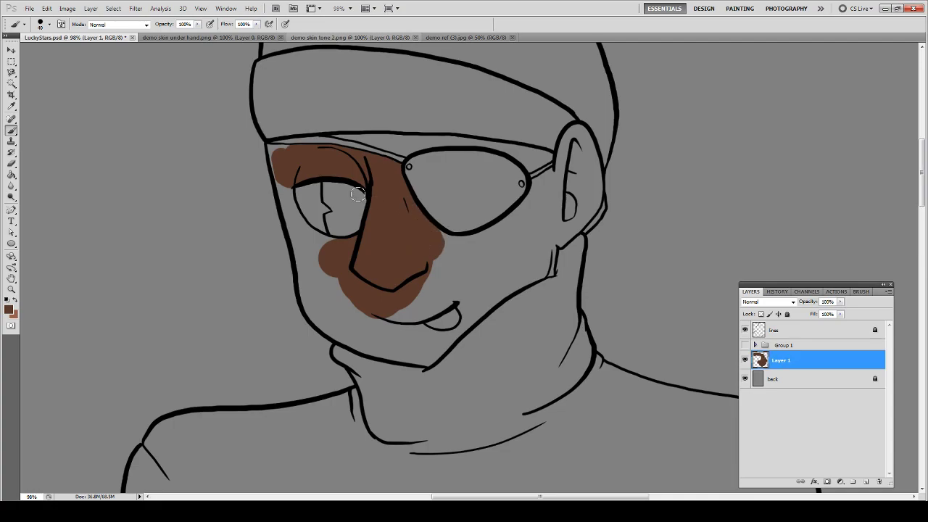
pyautogui.moveTo(271, 150)
pyautogui.mouseDown()
pyautogui.moveTo(299, 153)
pyautogui.moveTo(276, 154)
pyautogui.moveTo(287, 190)
pyautogui.mouseUp()
pyautogui.press('e')
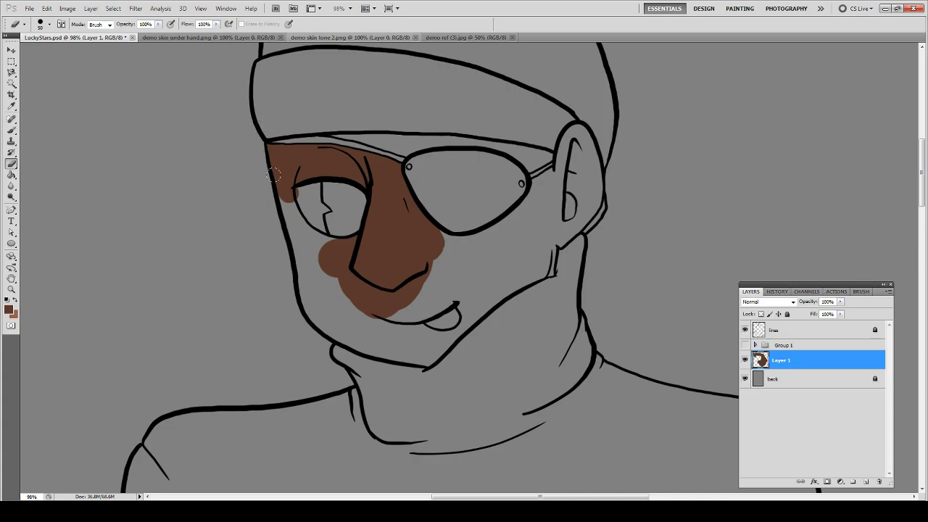
pyautogui.press('b')
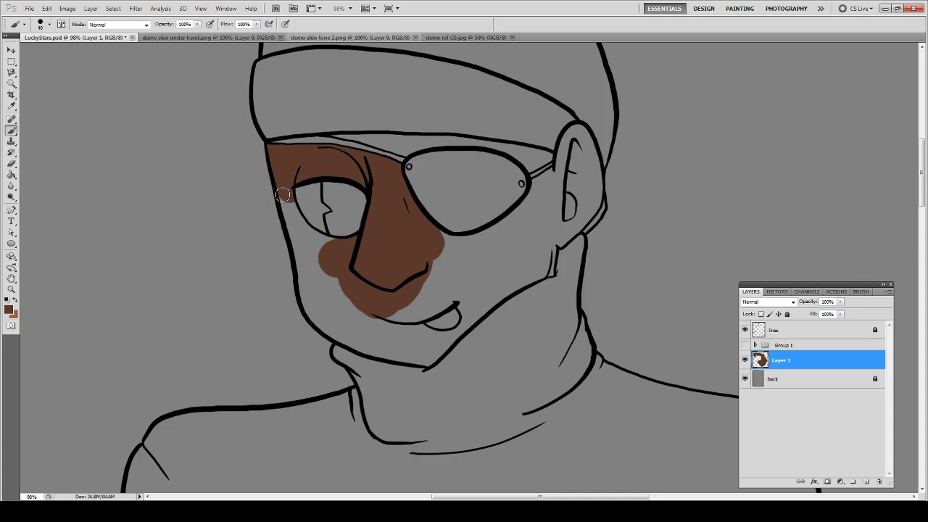
# - Paint the cheeks, the ear, the area below the lens and the lower face dark brown, staying outside the eye
pyautogui.moveTo(287, 194)
pyautogui.mouseDown()
pyautogui.moveTo(301, 248)
pyautogui.moveTo(291, 221)
pyautogui.moveTo(322, 249)
pyautogui.moveTo(345, 252)
pyautogui.moveTo(309, 236)
pyautogui.moveTo(349, 252)
pyautogui.moveTo(313, 260)
pyautogui.moveTo(305, 273)
pyautogui.moveTo(318, 310)
pyautogui.moveTo(298, 247)
pyautogui.moveTo(319, 308)
pyautogui.moveTo(325, 292)
pyautogui.moveTo(343, 313)
pyautogui.moveTo(331, 247)
pyautogui.moveTo(388, 273)
pyautogui.moveTo(445, 253)
pyautogui.moveTo(426, 256)
pyautogui.moveTo(420, 237)
pyautogui.moveTo(477, 250)
pyautogui.moveTo(548, 209)
pyautogui.moveTo(576, 131)
pyautogui.moveTo(564, 183)
pyautogui.moveTo(567, 140)
pyautogui.moveTo(576, 132)
pyautogui.moveTo(587, 178)
pyautogui.moveTo(556, 235)
pyautogui.moveTo(586, 189)
pyautogui.moveTo(576, 217)
pyautogui.moveTo(589, 203)
pyautogui.moveTo(585, 166)
pyautogui.mouseUp()
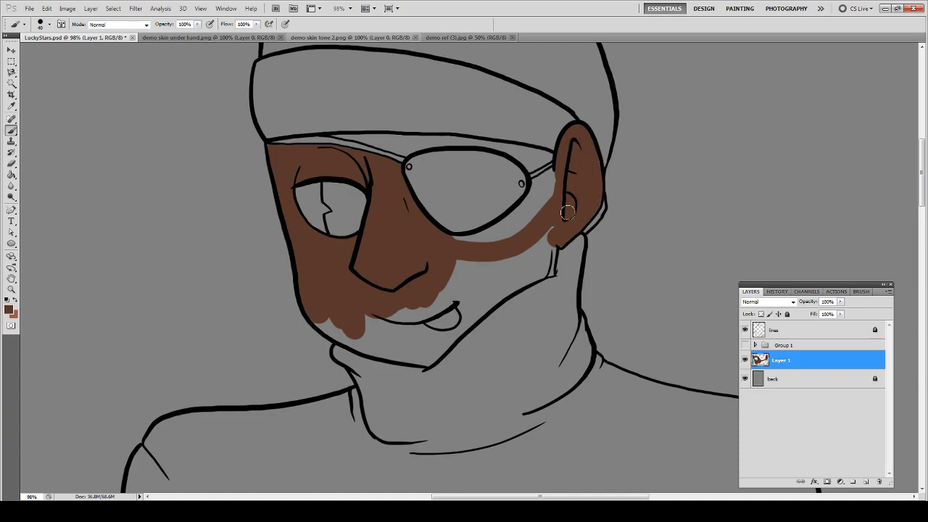
pyautogui.moveTo(568, 213)
pyautogui.mouseDown()
pyautogui.moveTo(539, 231)
pyautogui.moveTo(561, 229)
pyautogui.moveTo(556, 236)
pyautogui.moveTo(540, 183)
pyautogui.mouseUp()
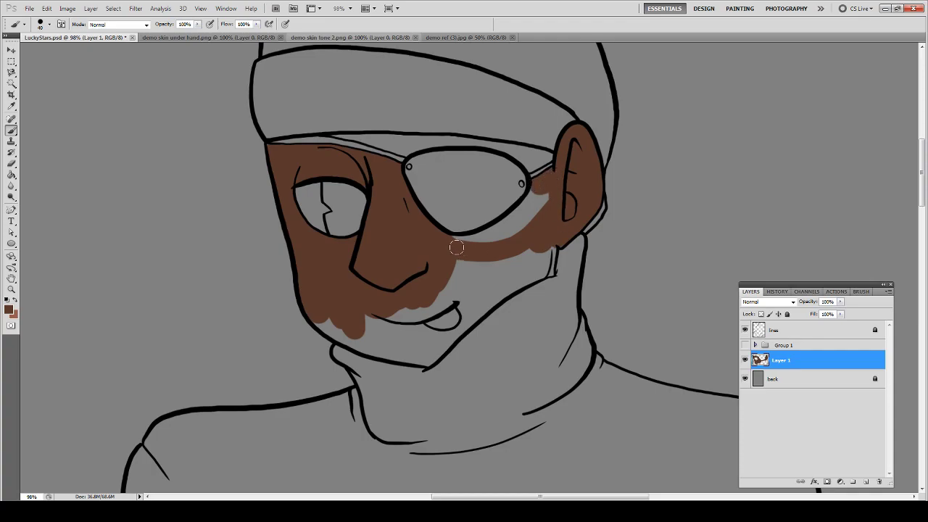
pyautogui.moveTo(456, 248)
pyautogui.mouseDown()
pyautogui.moveTo(513, 217)
pyautogui.moveTo(538, 182)
pyautogui.moveTo(523, 220)
pyautogui.moveTo(475, 261)
pyautogui.moveTo(562, 176)
pyautogui.moveTo(495, 271)
pyautogui.moveTo(444, 270)
pyautogui.moveTo(442, 288)
pyautogui.moveTo(368, 307)
pyautogui.moveTo(418, 304)
pyautogui.moveTo(452, 286)
pyautogui.moveTo(403, 306)
pyautogui.moveTo(427, 304)
pyautogui.moveTo(412, 311)
pyautogui.moveTo(371, 316)
pyautogui.moveTo(438, 300)
pyautogui.moveTo(377, 323)
pyautogui.moveTo(334, 326)
pyautogui.moveTo(314, 314)
pyautogui.moveTo(409, 355)
pyautogui.moveTo(427, 353)
pyautogui.moveTo(373, 327)
pyautogui.moveTo(418, 342)
pyautogui.moveTo(408, 320)
pyautogui.moveTo(436, 337)
pyautogui.moveTo(429, 324)
pyautogui.moveTo(413, 328)
pyautogui.moveTo(434, 339)
pyautogui.mouseUp()
# - Clear the brown from the open mouth and finish filling the chin and jaw up to the ear
pyautogui.press('e')
pyautogui.press('b')
pyautogui.press('e')
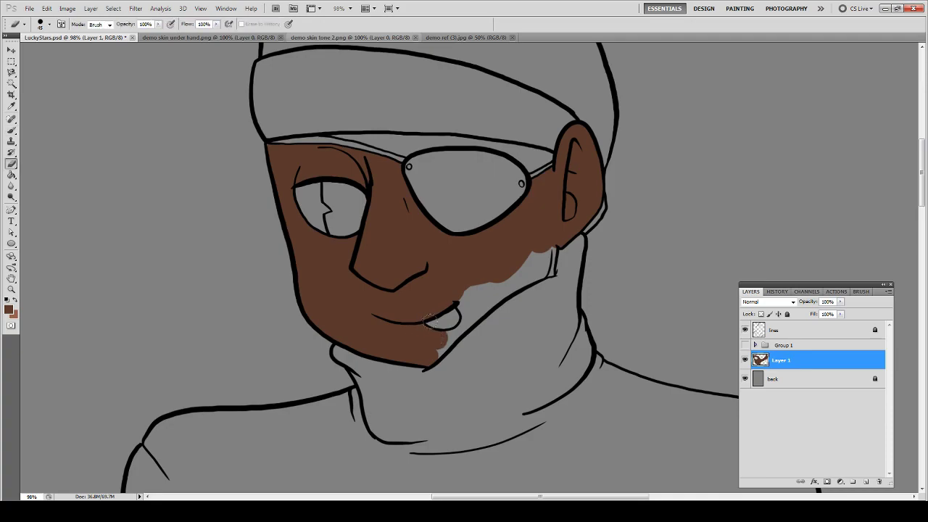
pyautogui.press('b')
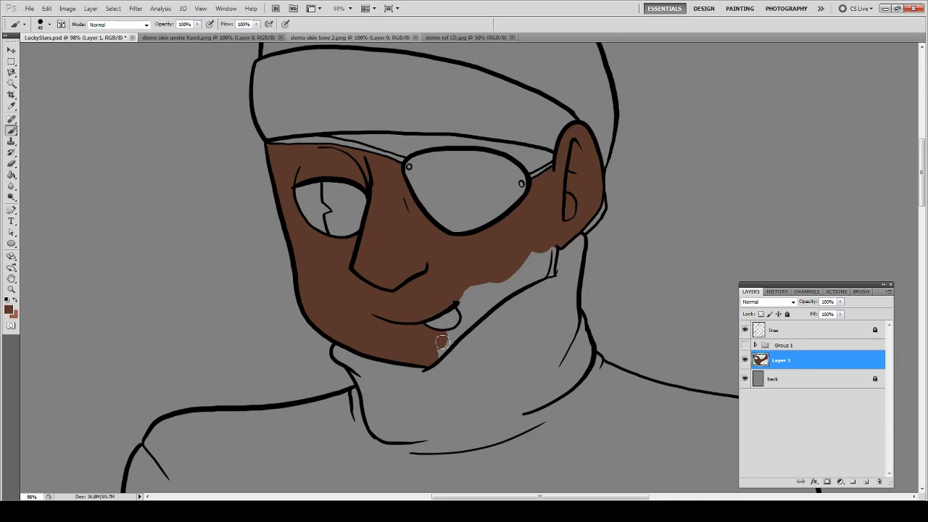
pyautogui.moveTo(441, 341)
pyautogui.mouseDown()
pyautogui.moveTo(469, 312)
pyautogui.moveTo(453, 336)
pyautogui.moveTo(467, 319)
pyautogui.moveTo(459, 297)
pyautogui.moveTo(466, 306)
pyautogui.moveTo(493, 274)
pyautogui.moveTo(468, 293)
pyautogui.moveTo(544, 246)
pyautogui.moveTo(544, 266)
pyautogui.moveTo(474, 308)
pyautogui.mouseUp()
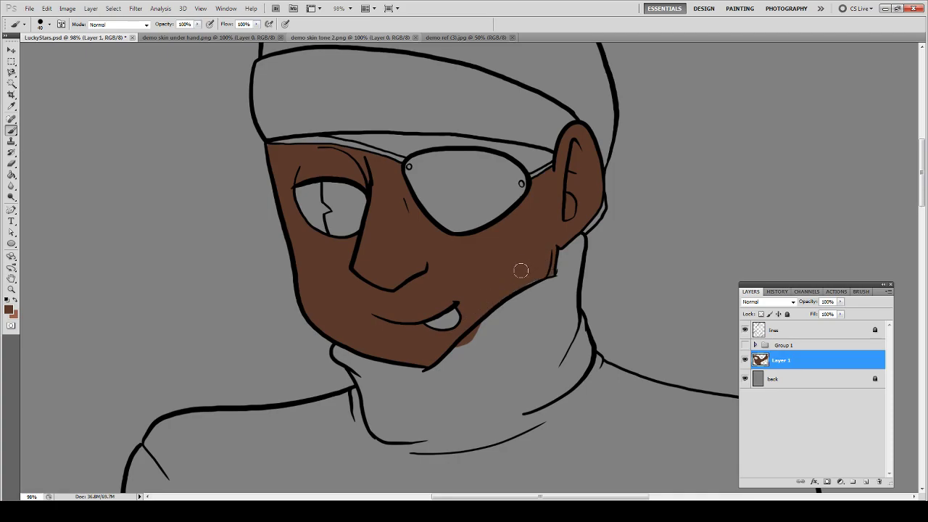
# - Erase the brown spill beyond the jawline with a small eraser and touch up the temple corner
pyautogui.press('e')
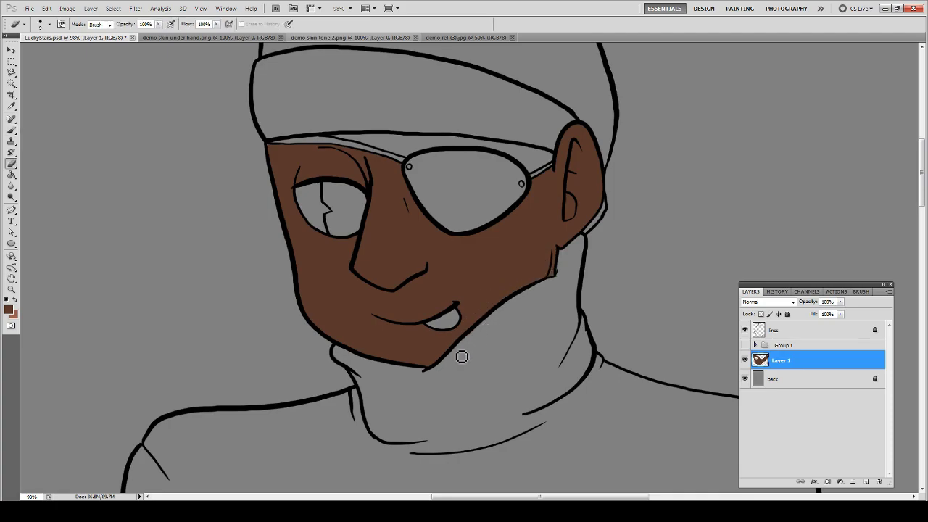
pyautogui.press('b')
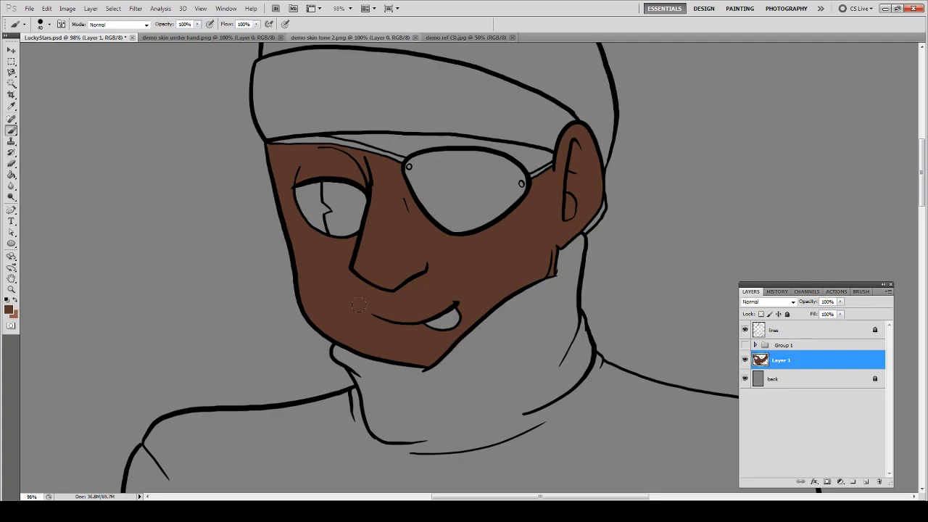
pyautogui.moveTo(272, 150); pyautogui.dragTo(282, 153)
pyautogui.press('e')
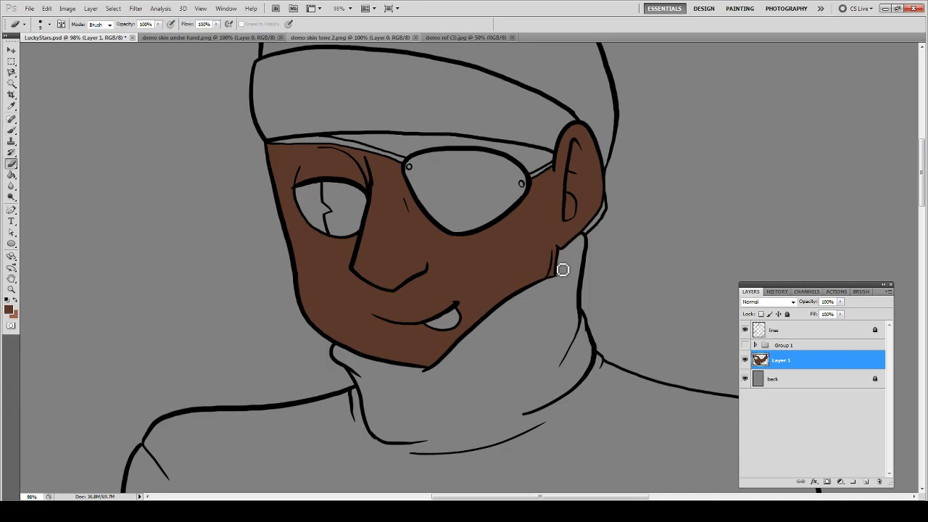
# - Select the forehead gap between hat and glasses on the lines layer, expand it by 3 px and fill it dark brown on Layer 1
pyautogui.click(791, 333)
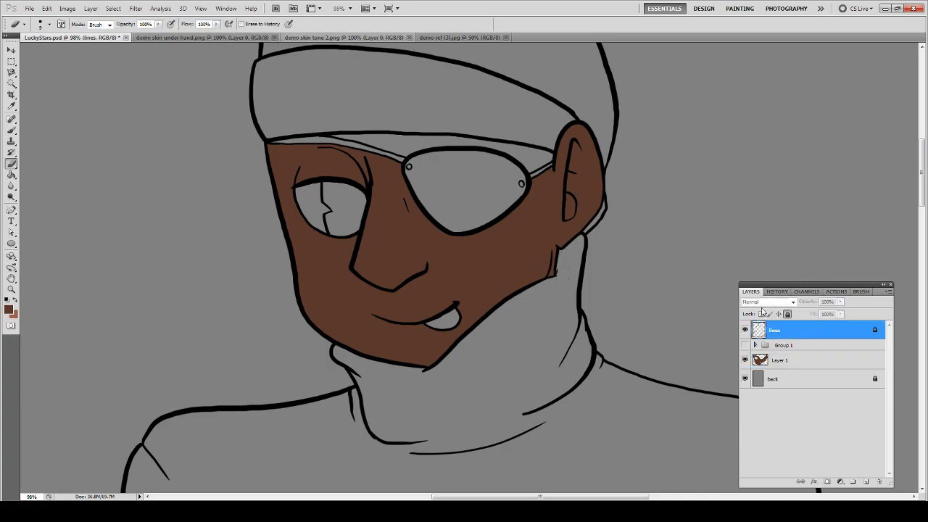
pyautogui.press('w')
pyautogui.click(428, 144)
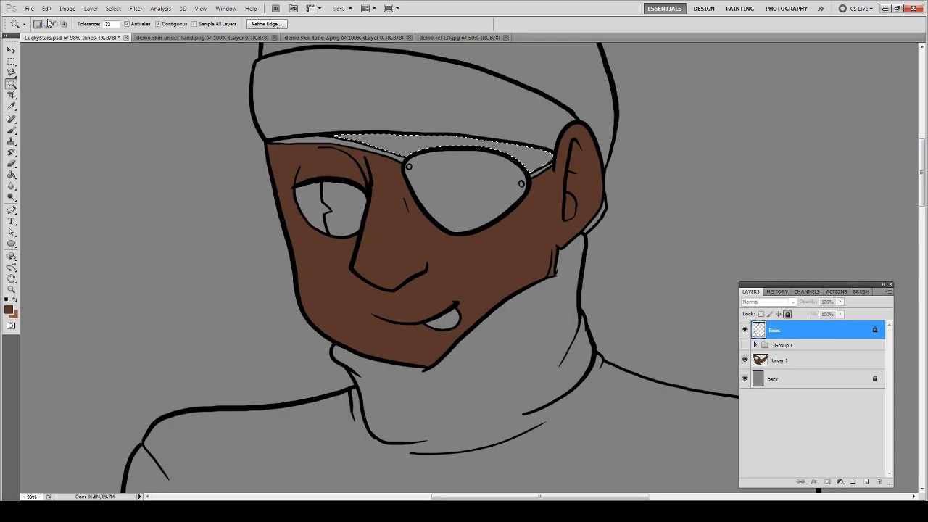
pyautogui.click(113, 8)
pyautogui.moveTo(143, 118)
pyautogui.click(65, 132)
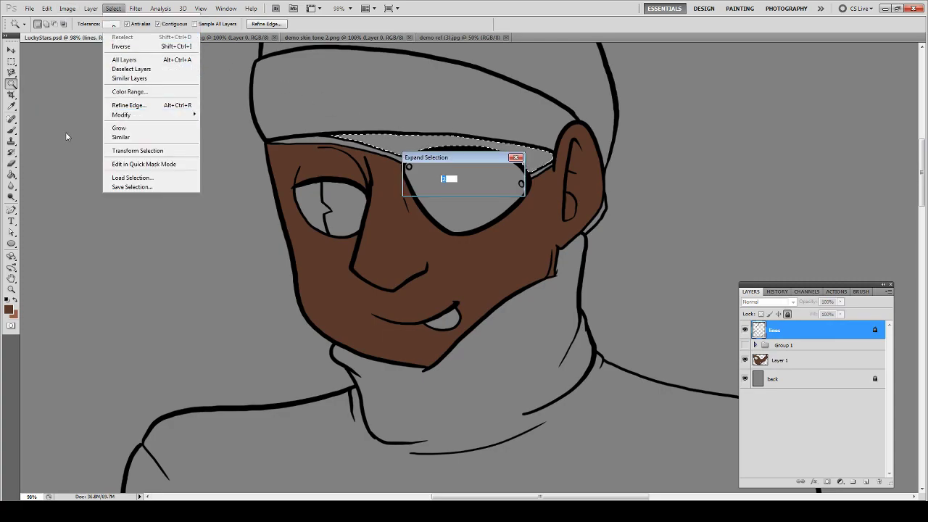
pyautogui.write('3')
pyautogui.press('Return')
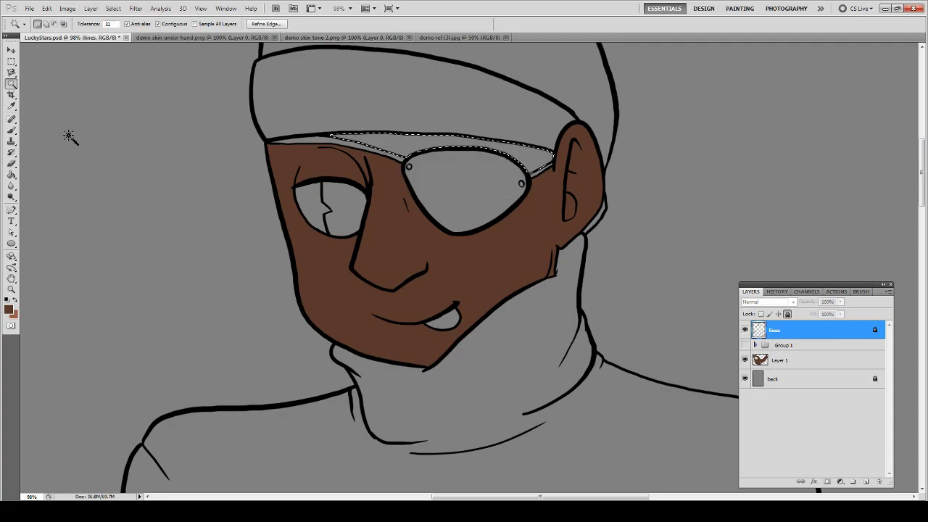
pyautogui.click(787, 361)
pyautogui.press('g')
pyautogui.click(388, 140)
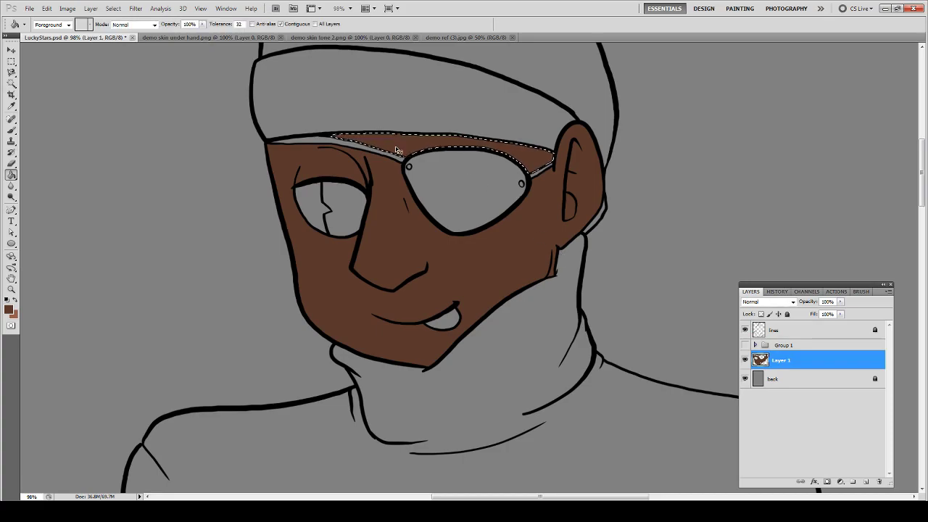
pyautogui.hotkey('ctrl', 'd')
pyautogui.press('b')
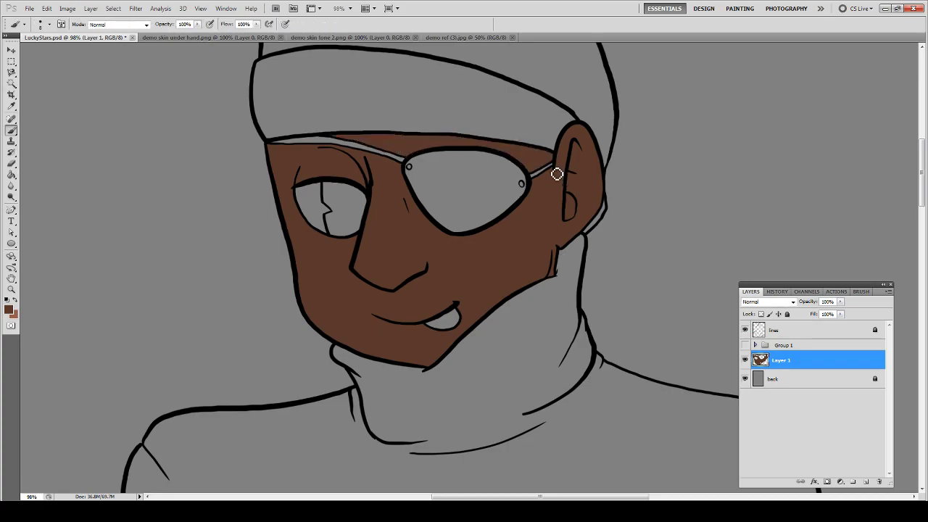
pyautogui.hotkey('ctrl', '0')
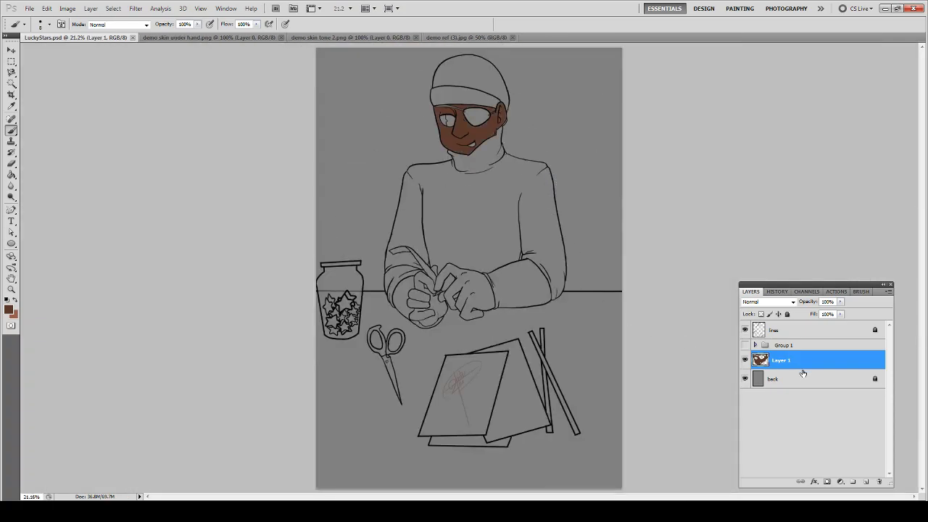
# - Select the skin areas of both hands on the lines layer with the Magic Wand
pyautogui.click(775, 329)
pyautogui.press('w')
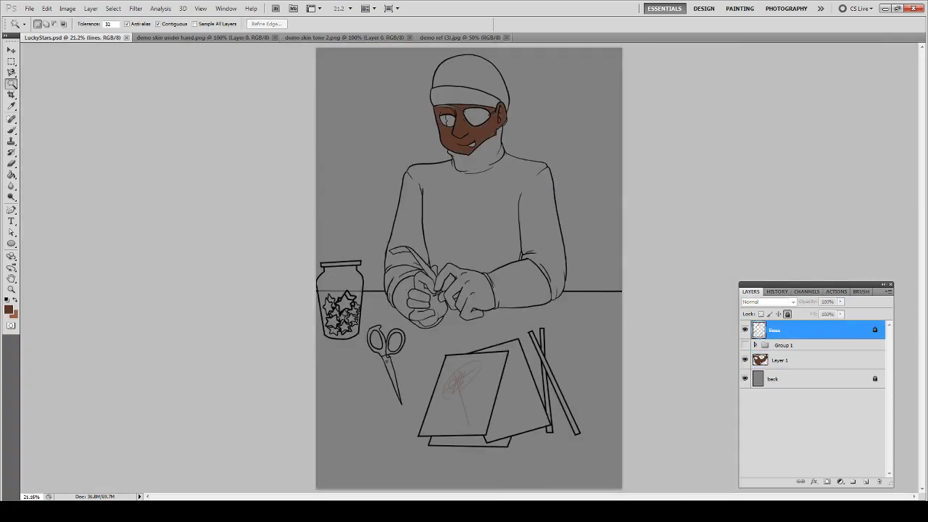
pyautogui.click(419, 297)
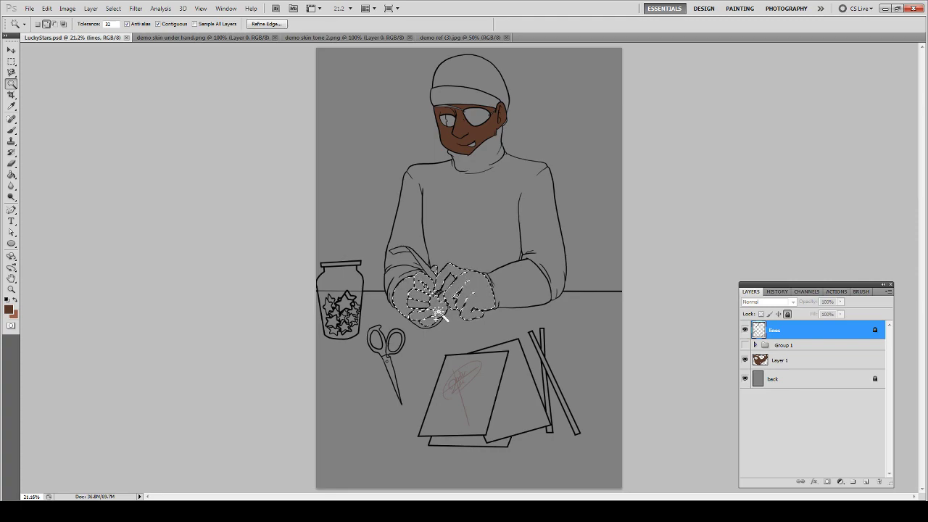
pyautogui.press('z')
pyautogui.moveTo(488, 321); pyautogui.dragTo(406, 255)
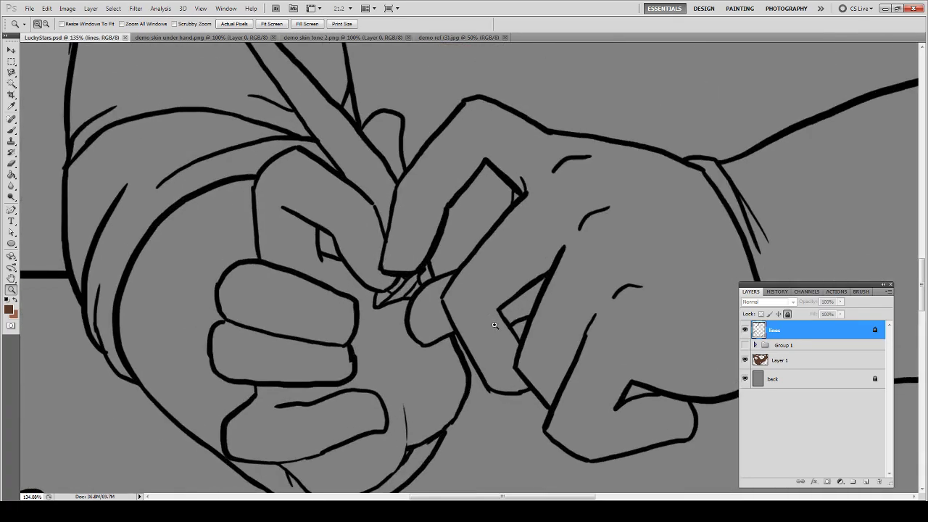
pyautogui.press('w')
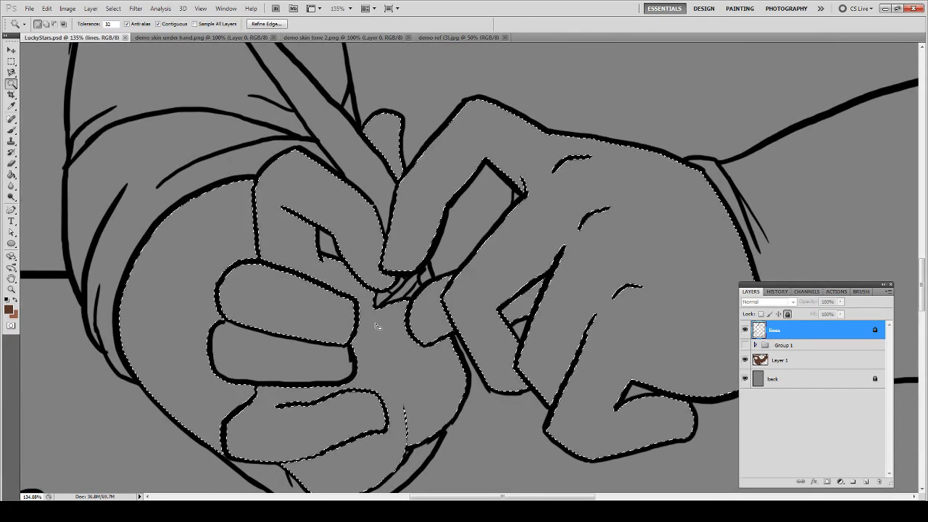
# - Try to fill the expanded hand selection dark brown on Layer 1, and discard both the fill and the selection
pyautogui.click(113, 8)
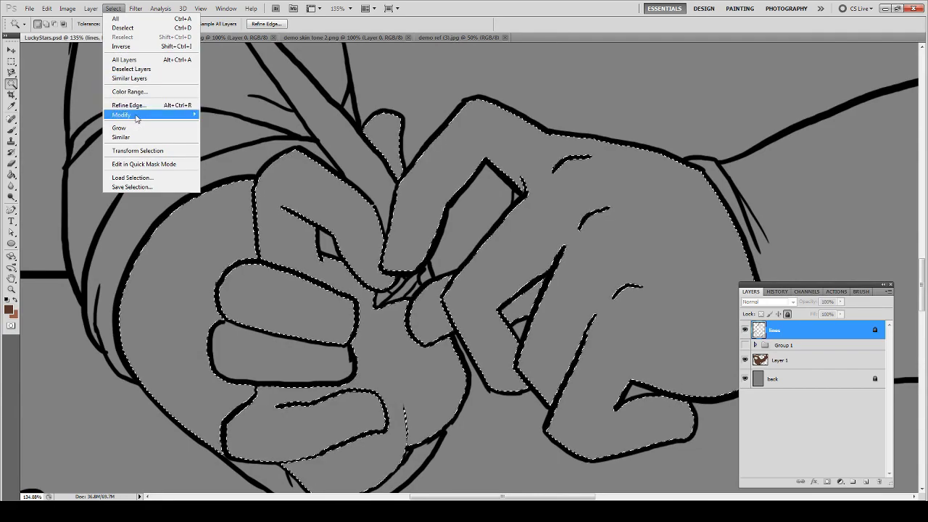
pyautogui.moveTo(121, 115)
pyautogui.click(66, 131)
pyautogui.press('Return')
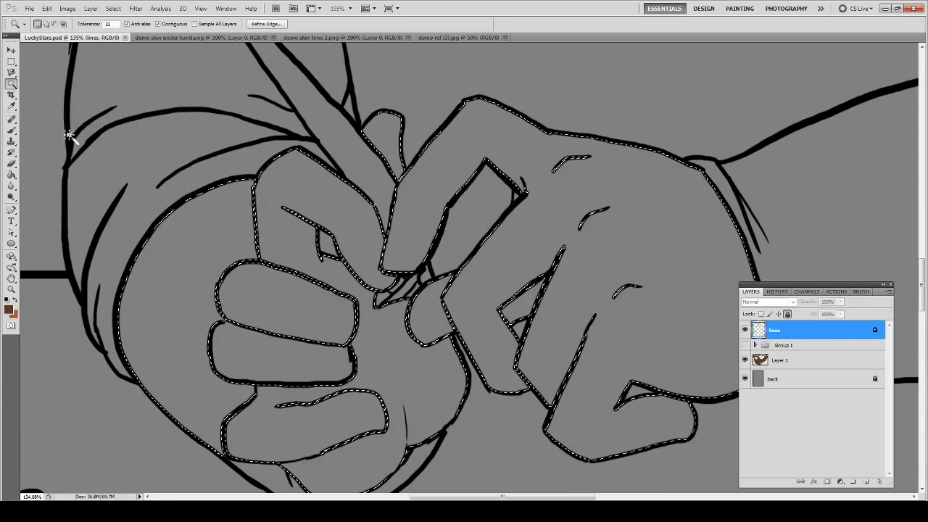
pyautogui.click(773, 360)
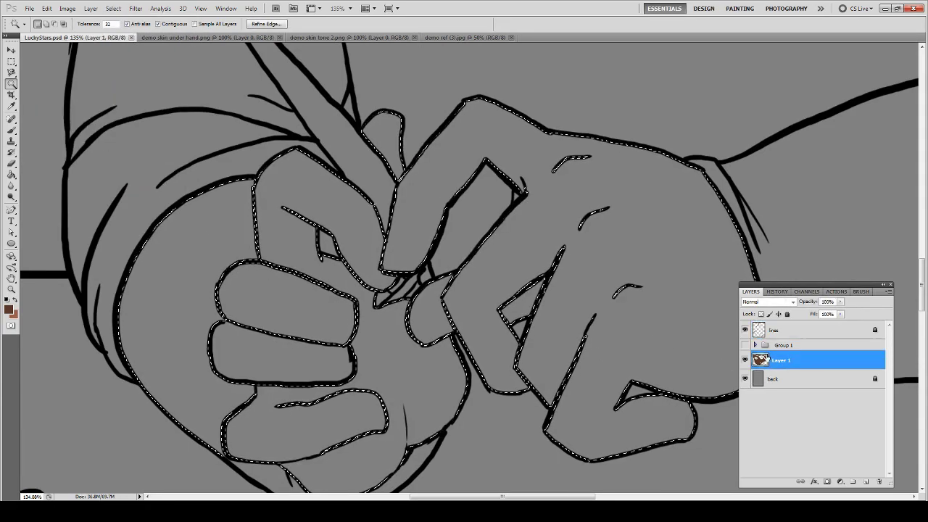
pyautogui.press('g')
pyautogui.click(532, 209)
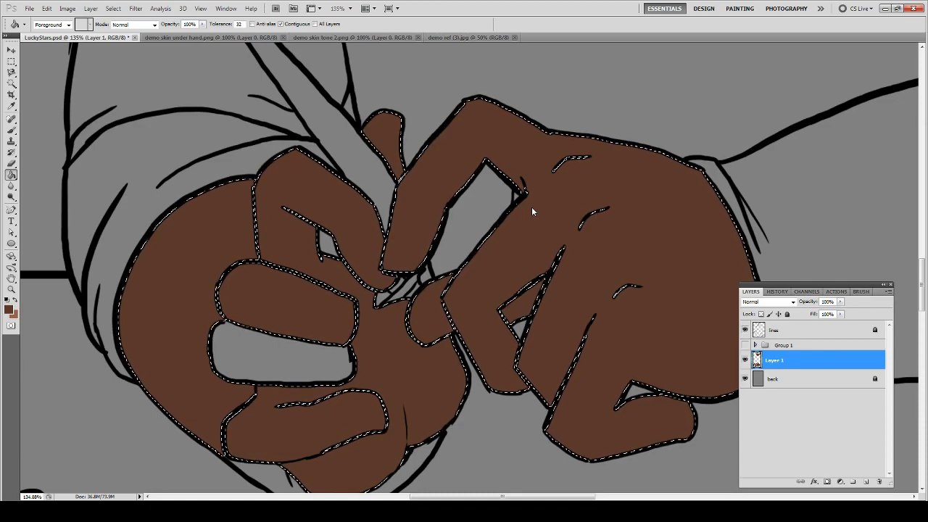
pyautogui.moveTo(273, 269)
pyautogui.mouseDown()
pyautogui.moveTo(374, 217)
pyautogui.moveTo(116, 251)
pyautogui.moveTo(441, 224)
pyautogui.moveTo(398, 228)
pyautogui.mouseUp()
pyautogui.hotkey('ctrl', 'z')
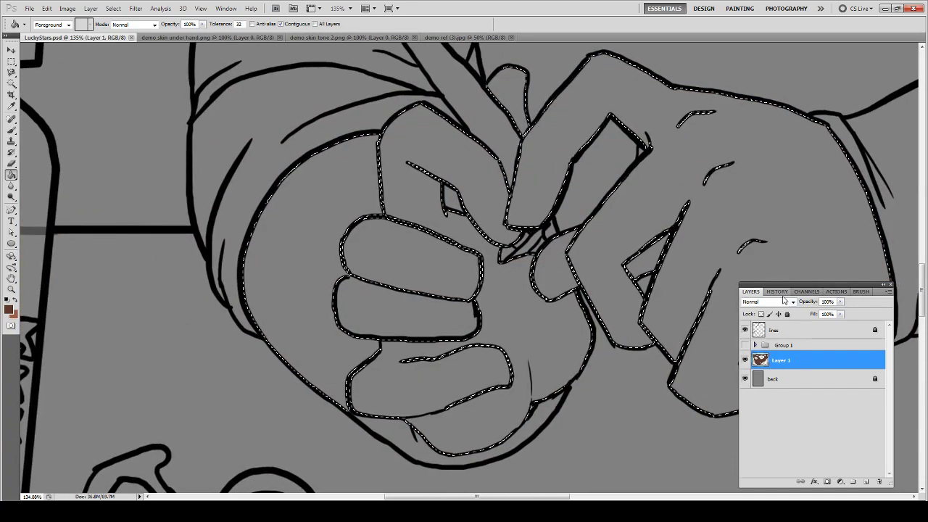
pyautogui.hotkey('ctrl', 'd')
# - Select the skin areas of both hands on the lines layer again, adding each separate finger to the selection
pyautogui.click(804, 329)
pyautogui.press('w')
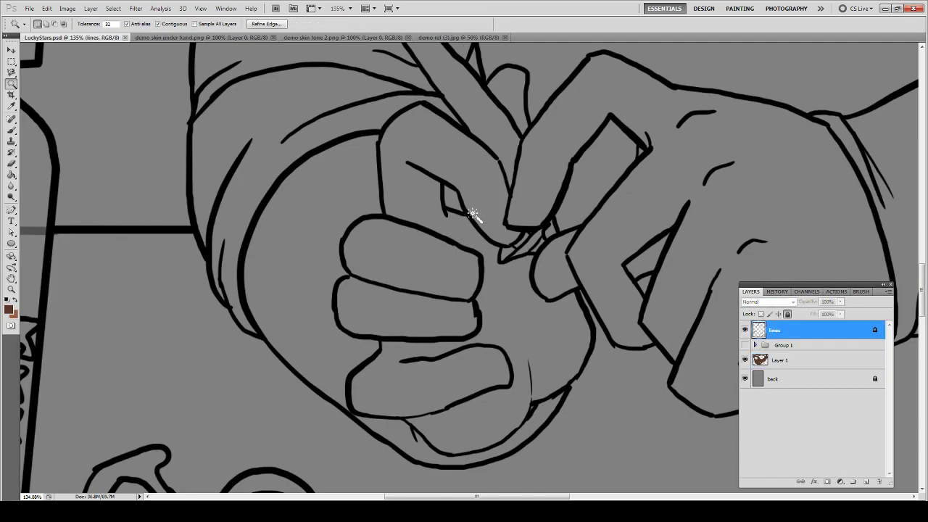
pyautogui.click(465, 189)
pyautogui.keyDown('shift'); pyautogui.click(507, 110); pyautogui.keyUp('shift')
pyautogui.keyDown('shift'); pyautogui.click(413, 258); pyautogui.keyUp('shift')
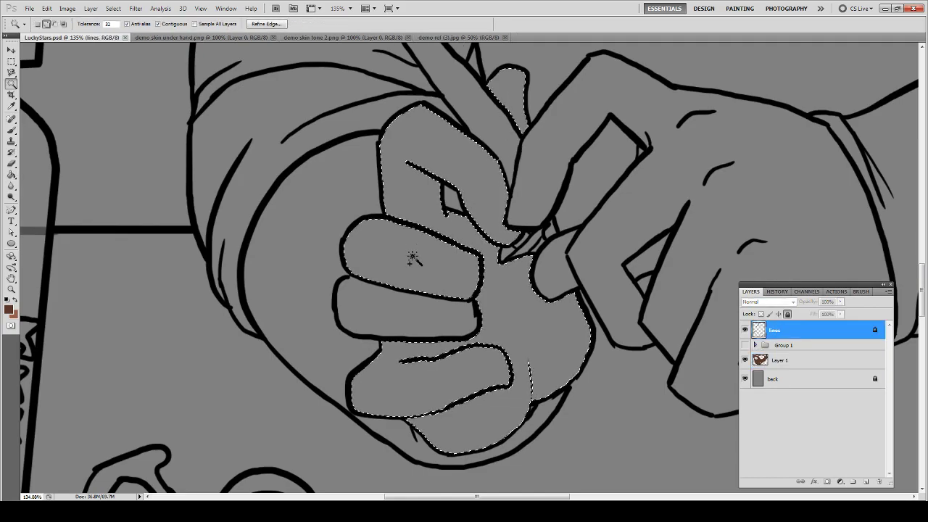
pyautogui.keyDown('shift'); pyautogui.click(410, 310); pyautogui.keyUp('shift')
pyautogui.moveTo(633, 314); pyautogui.dragTo(429, 331)
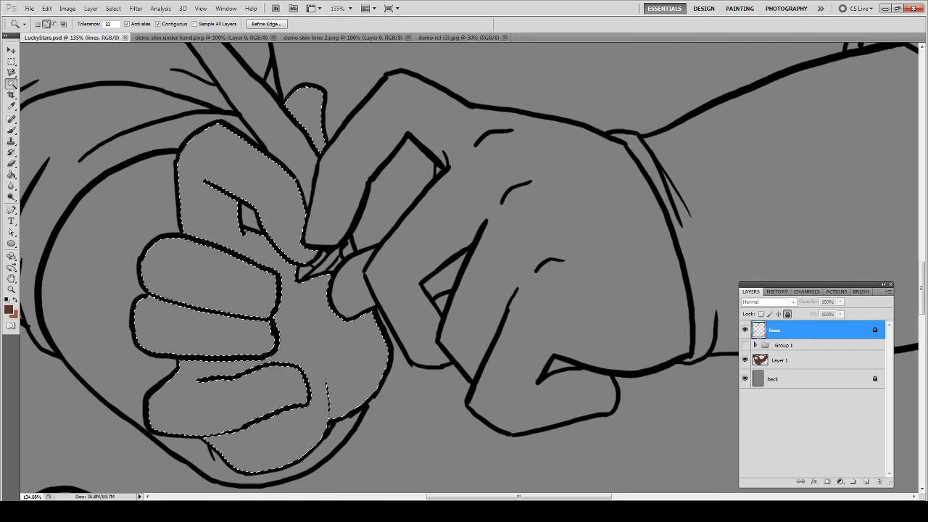
pyautogui.keyDown('shift'); pyautogui.click(636, 227); pyautogui.keyUp('shift')
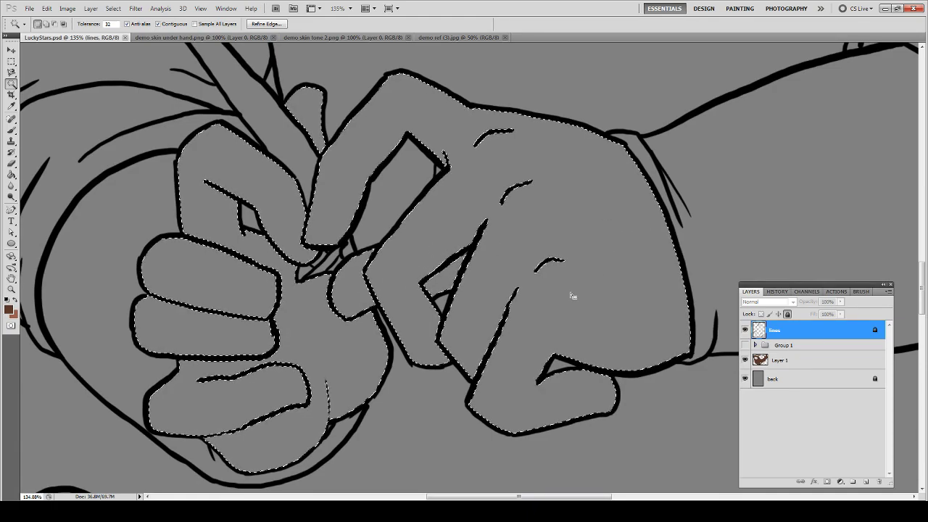
pyautogui.moveTo(346, 340); pyautogui.dragTo(382, 327)
pyautogui.click(113, 8)
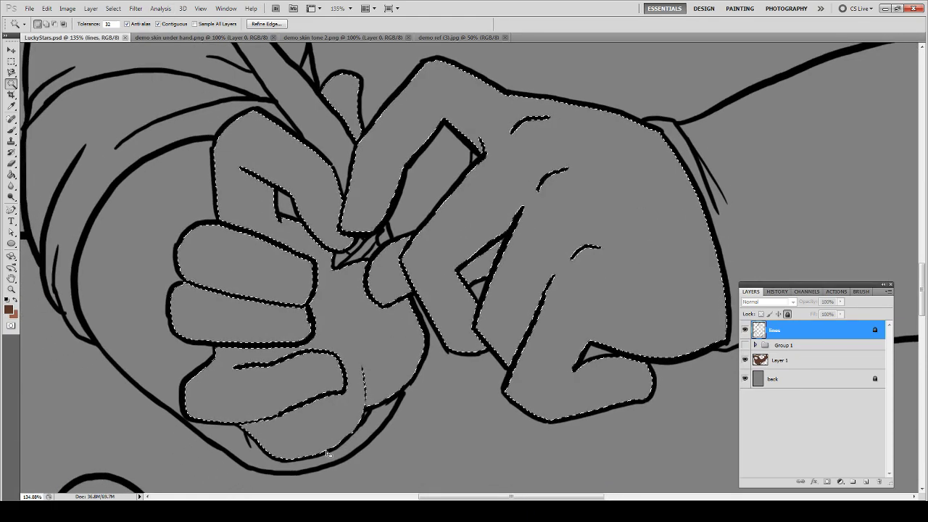
pyautogui.hotkey('ctrl', 'z')
# - Expand the hand selection, fill it dark brown on Layer 1 and deselect
pyautogui.click(772, 357)
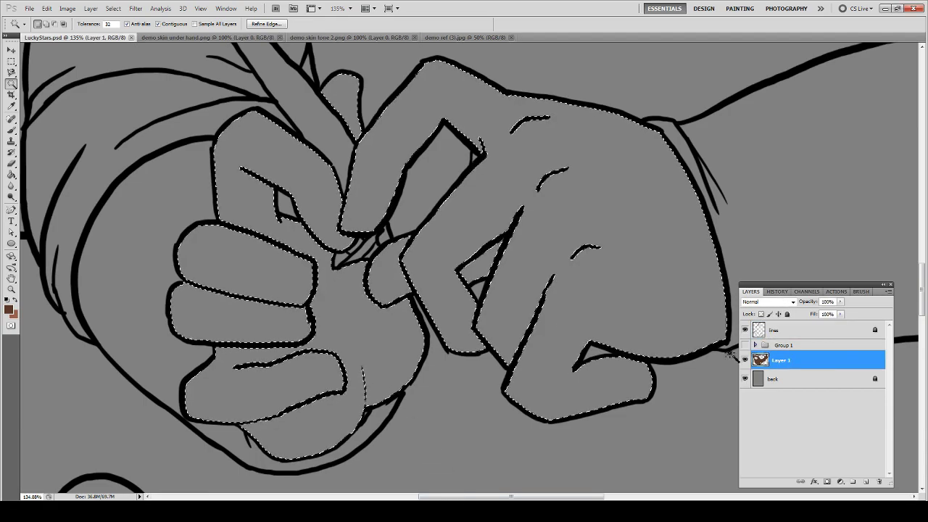
pyautogui.click(113, 8)
pyautogui.moveTo(145, 115)
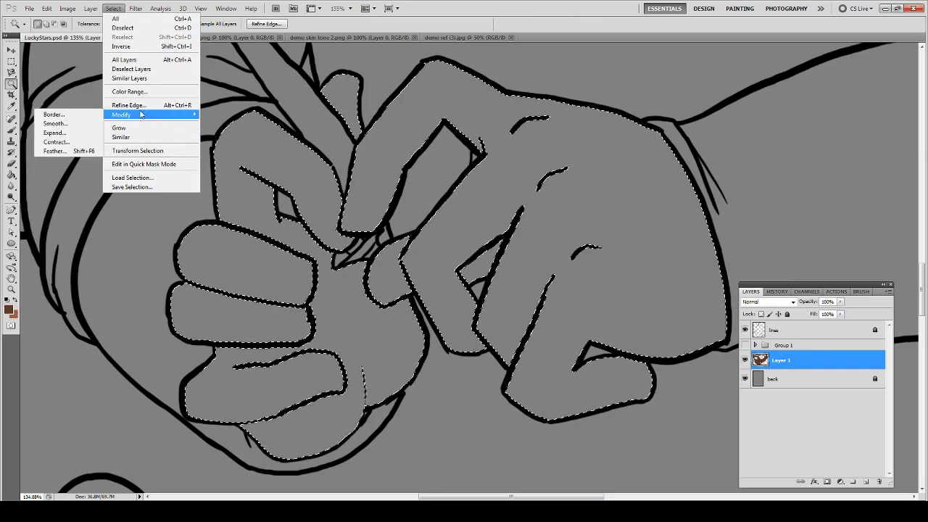
pyautogui.click(75, 130)
pyautogui.press('Return')
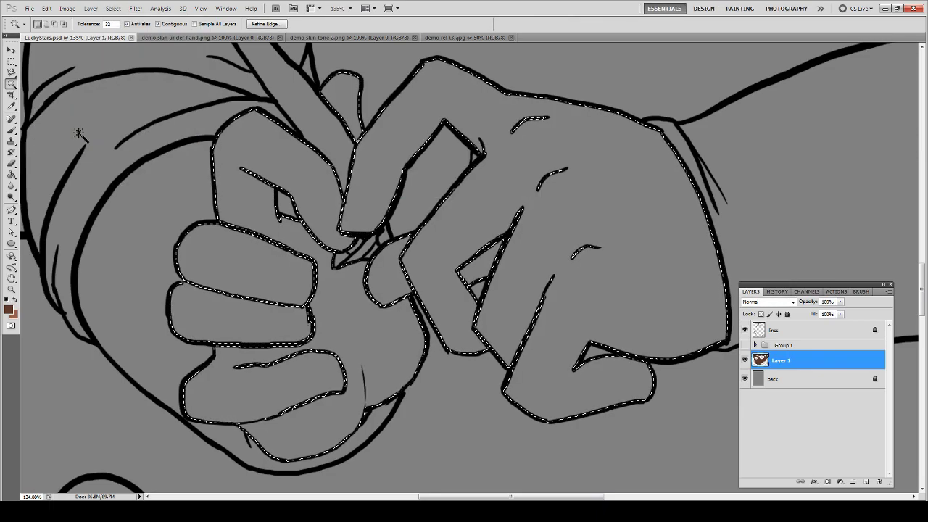
pyautogui.press('g')
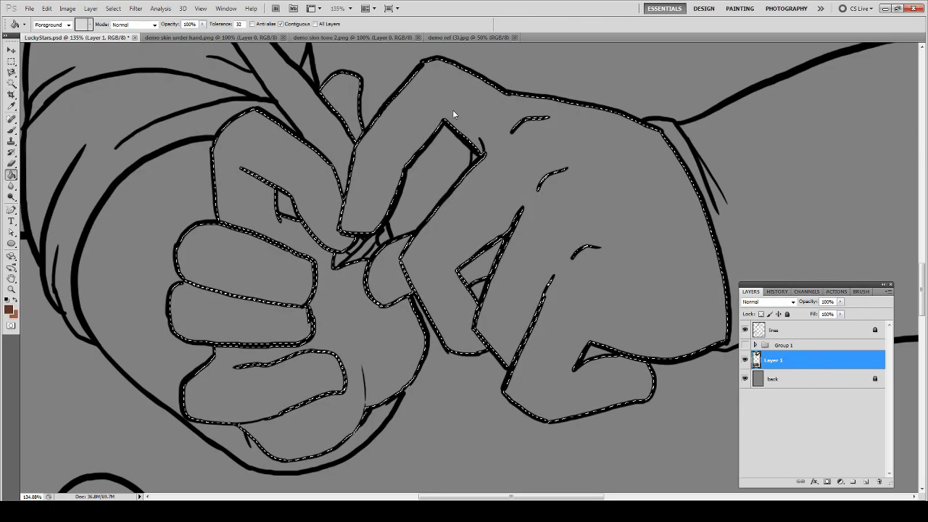
pyautogui.click(452, 111)
pyautogui.hotkey('ctrl', 'd')
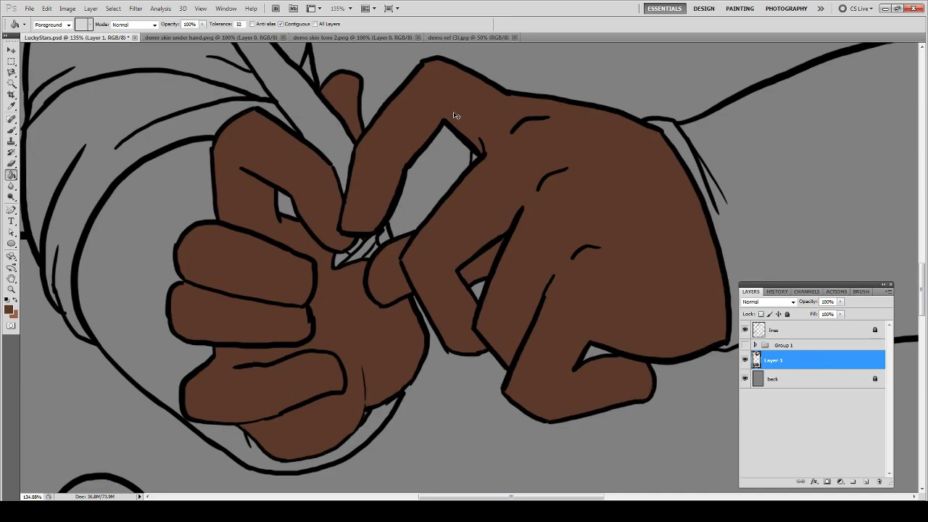
# - Add a new layer above the skin base, clipped to Layer 1
pyautogui.press('b')
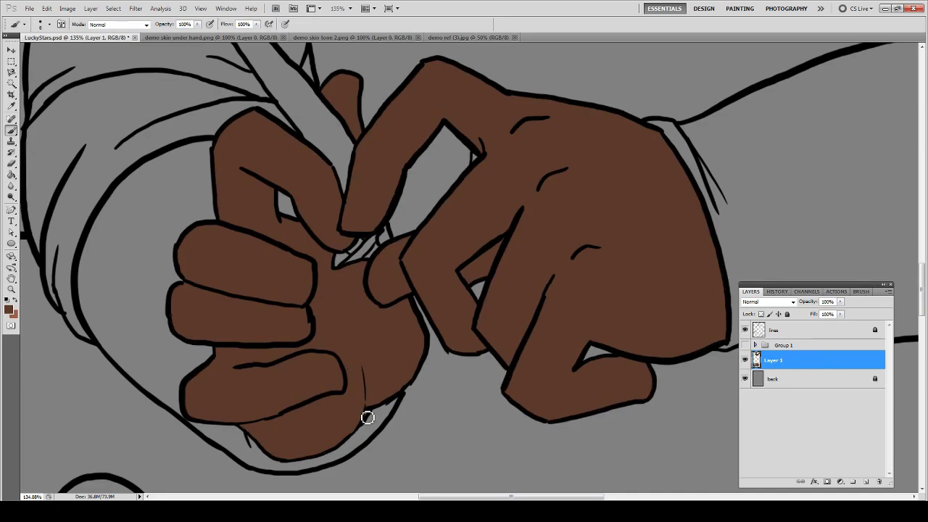
pyautogui.moveTo(594, 245); pyautogui.dragTo(574, 248)
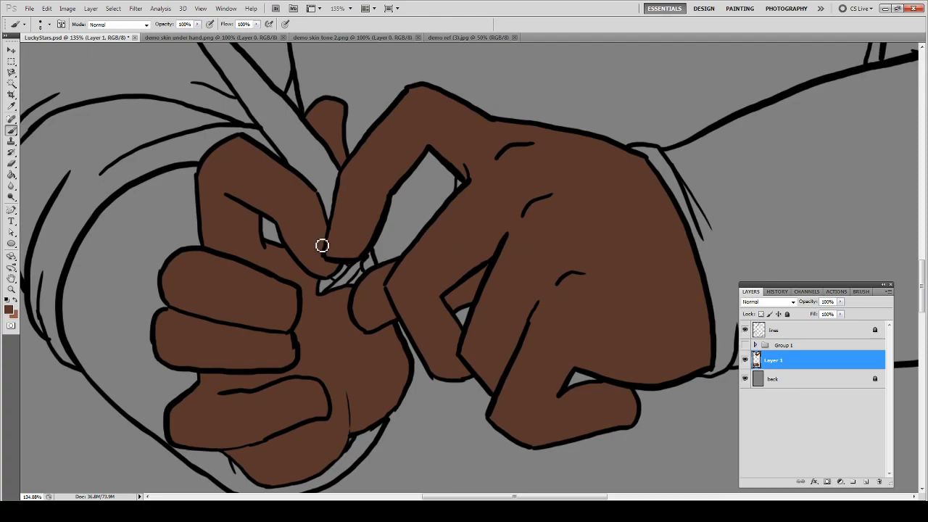
pyautogui.hotkey('ctrl', '0')
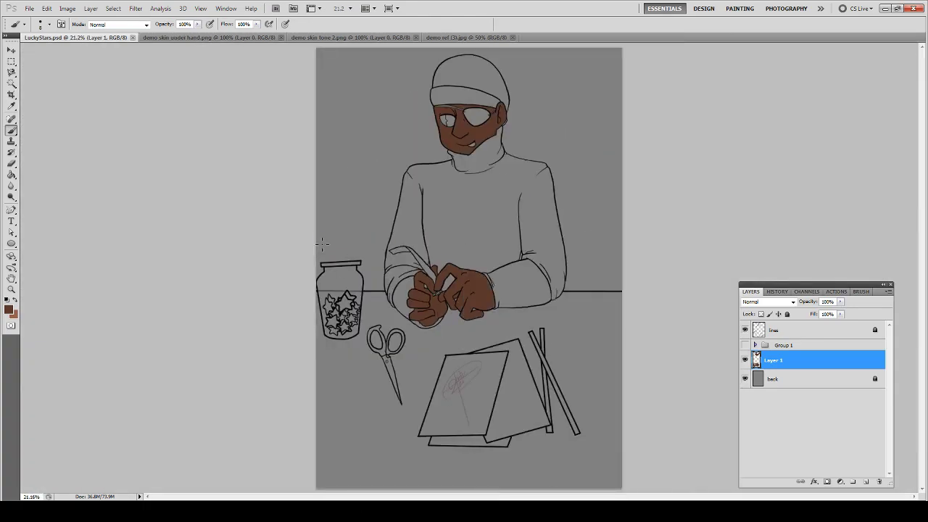
pyautogui.click(865, 483)
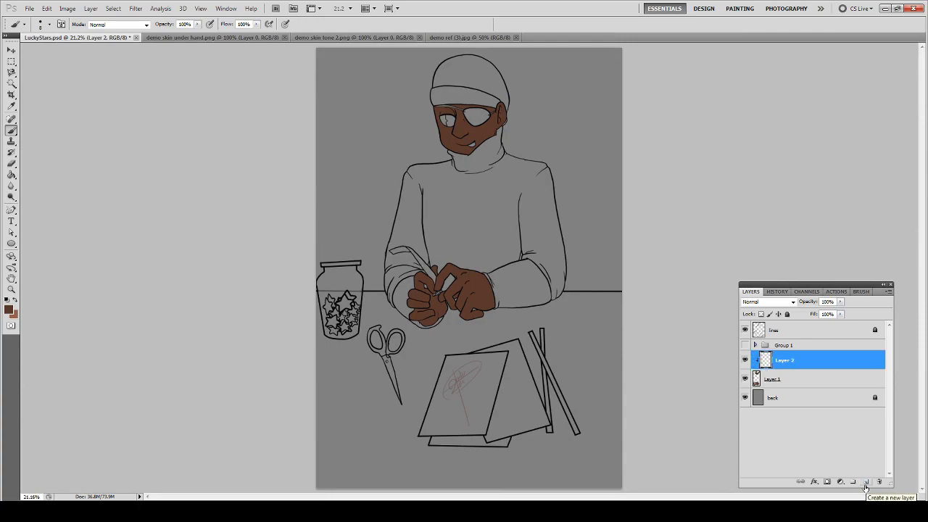
# - Paint the small skin gap beside the pinching fingertips and paper strip dark brown on Layer 1
pyautogui.press('z')
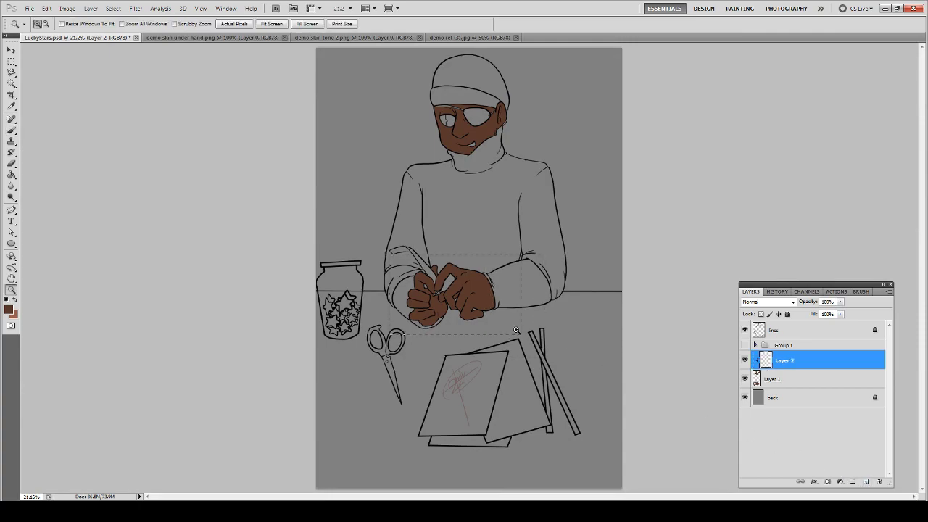
pyautogui.moveTo(516, 330); pyautogui.dragTo(517, 331)
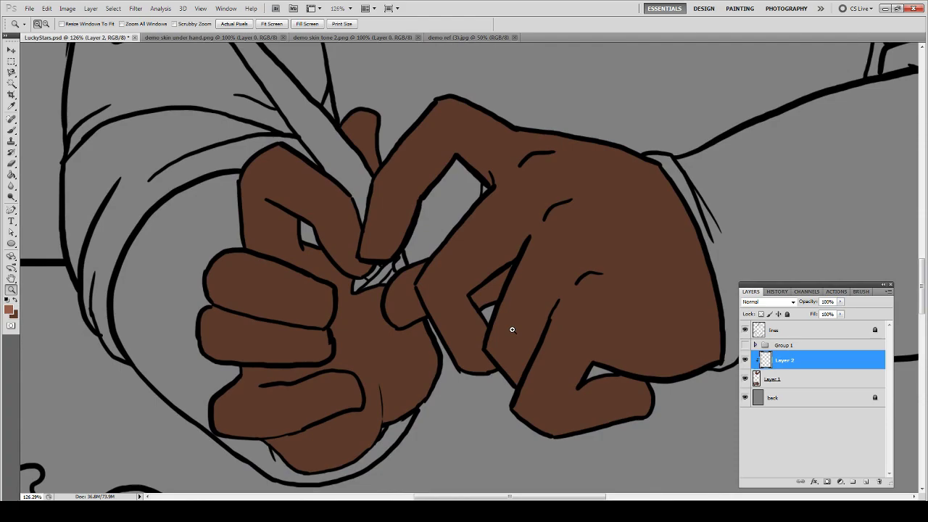
pyautogui.hotkey('ctrl', '0')
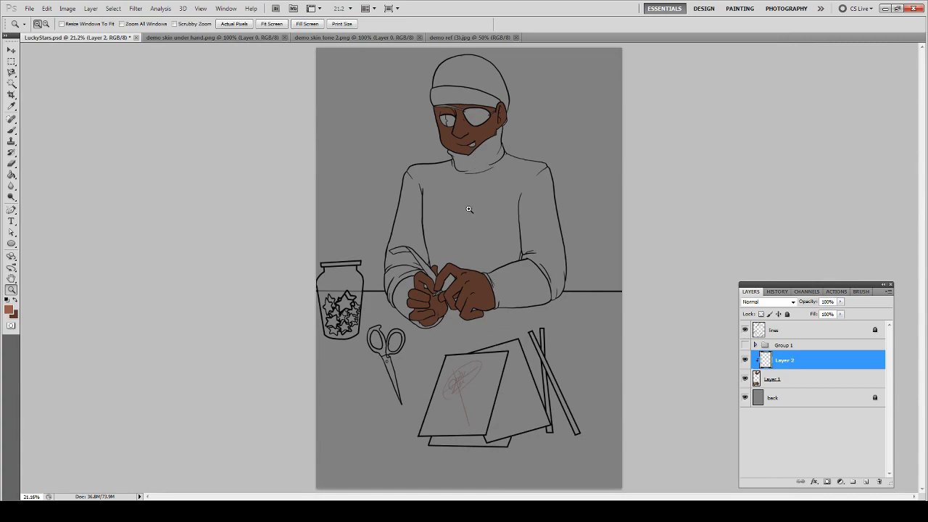
pyautogui.moveTo(435, 281); pyautogui.dragTo(473, 321)
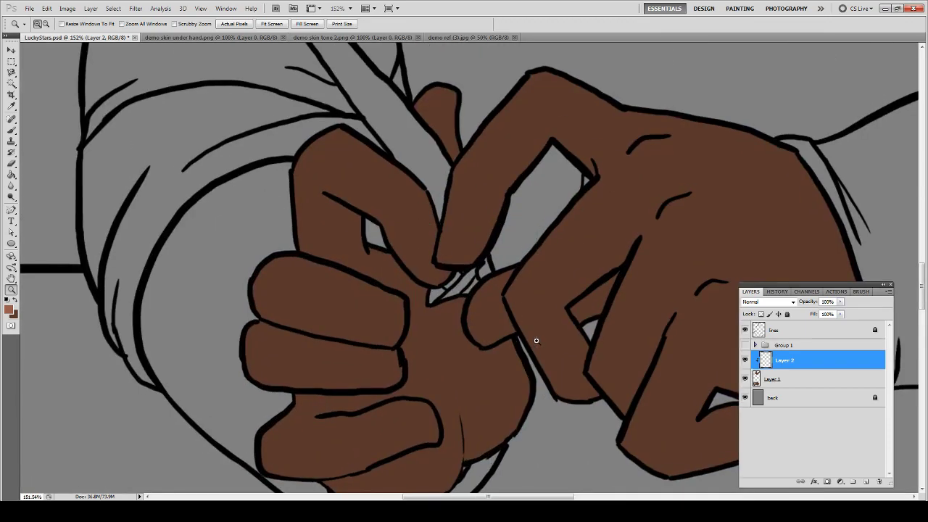
pyautogui.moveTo(536, 340); pyautogui.dragTo(416, 218)
pyautogui.click(798, 379)
pyautogui.press('b')
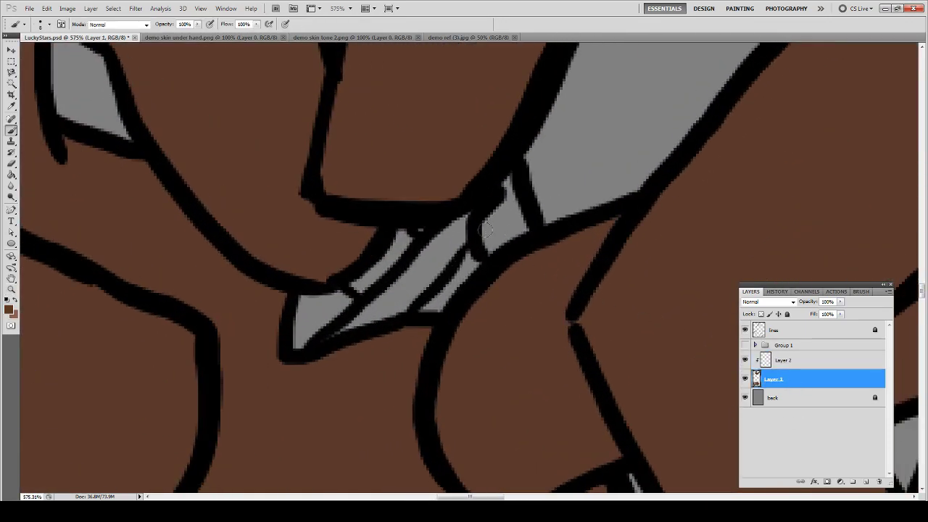
pyautogui.moveTo(487, 229)
pyautogui.mouseDown()
pyautogui.moveTo(489, 158)
pyautogui.moveTo(500, 232)
pyautogui.mouseUp()
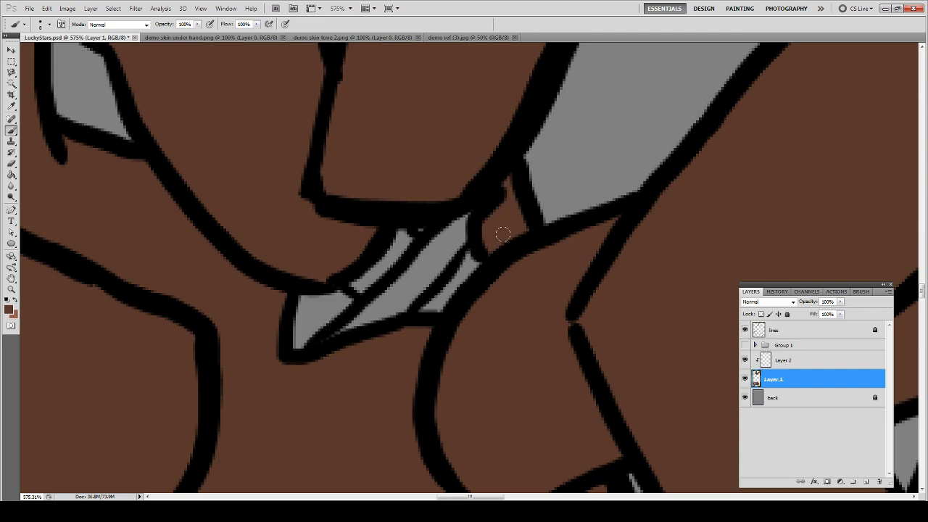
# - Make the clipped Layer 2 active and enlarge the brush to 25 px for working on the hands
pyautogui.click(762, 360)
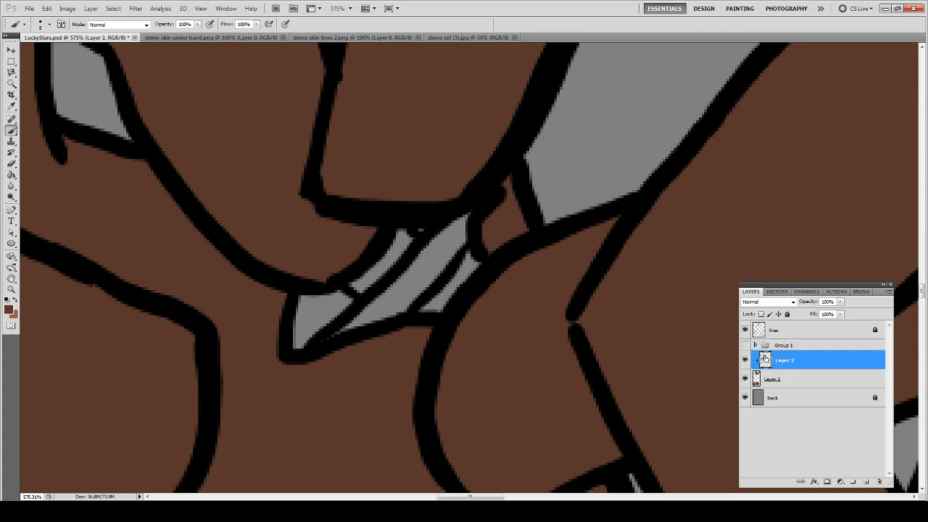
pyautogui.hotkey('ctrl', '1')
pyautogui.press('z')
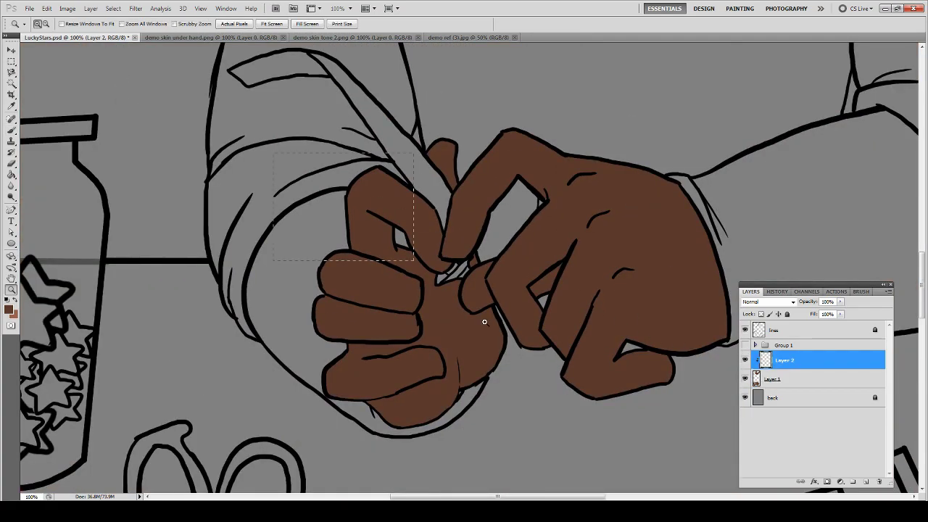
pyautogui.moveTo(696, 488); pyautogui.dragTo(696, 489)
pyautogui.moveTo(476, 261); pyautogui.dragTo(478, 293)
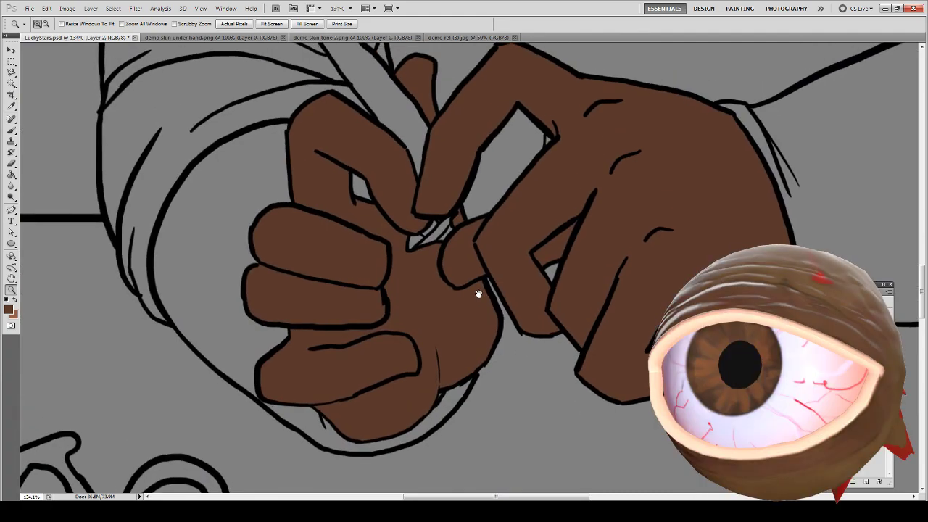
pyautogui.press('b')
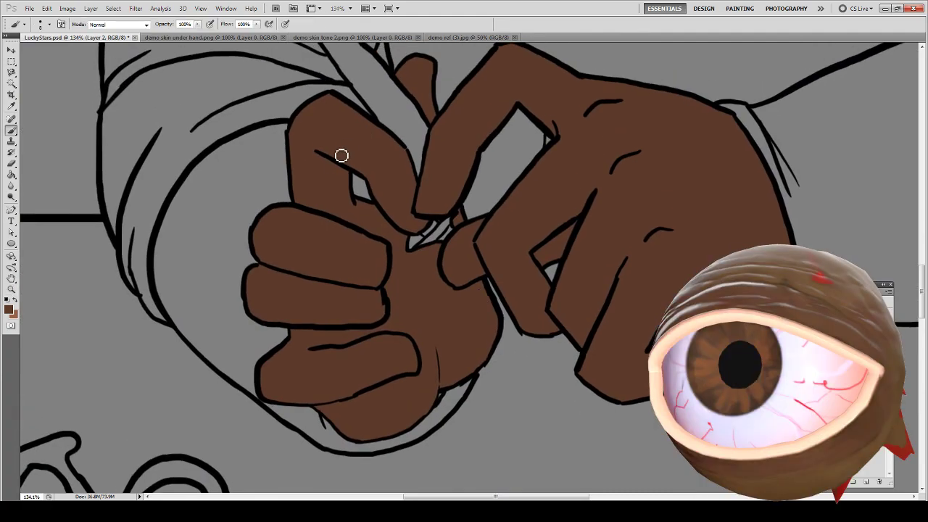
pyautogui.press(']')
pyautogui.press(']')
pyautogui.press(']')
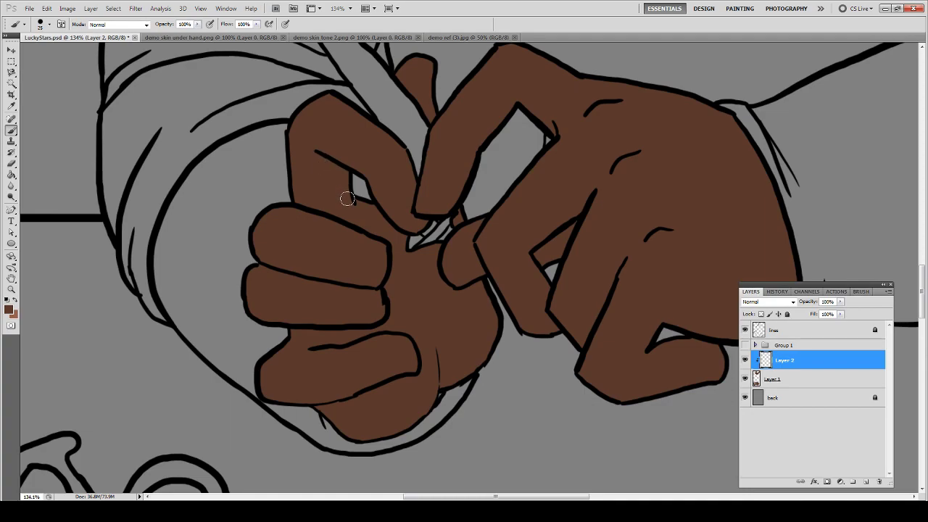
# - Undo the test dab on the finger, switch to the lighter brown and turn on pen-pressure control of brush size
pyautogui.click(330, 194)
pyautogui.hotkey('ctrl', 'z')
pyautogui.press('x')
pyautogui.click(286, 24)
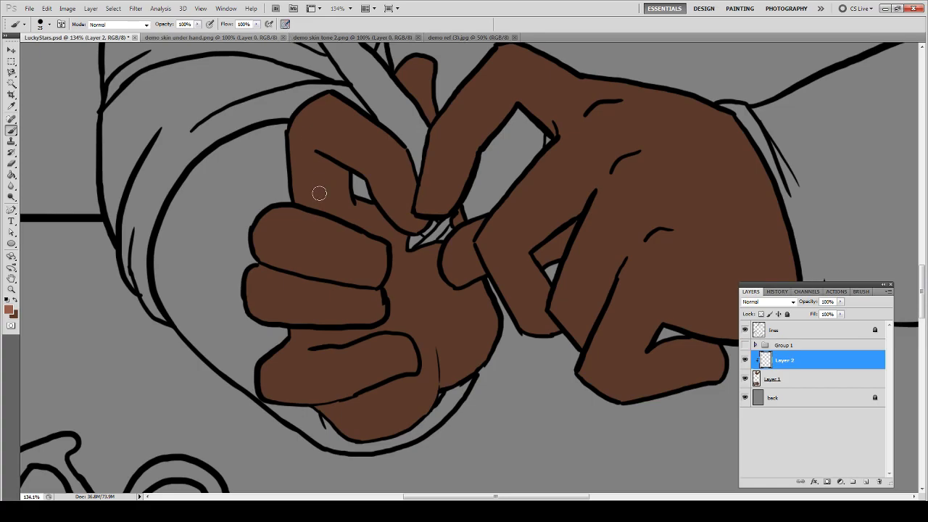
# - Paint lighter brown along the inner side of the palm-up hand's bent index finger and trim the shading's edge with the Eraser
pyautogui.moveTo(317, 188)
pyautogui.mouseDown()
pyautogui.moveTo(311, 156)
pyautogui.moveTo(312, 163)
pyautogui.mouseUp()
pyautogui.moveTo(317, 196)
pyautogui.mouseDown()
pyautogui.moveTo(311, 142)
pyautogui.moveTo(309, 198)
pyautogui.moveTo(317, 193)
pyautogui.moveTo(332, 205)
pyautogui.moveTo(311, 198)
pyautogui.moveTo(343, 216)
pyautogui.moveTo(357, 218)
pyautogui.moveTo(345, 205)
pyautogui.moveTo(383, 229)
pyautogui.moveTo(345, 207)
pyautogui.mouseUp()
pyautogui.moveTo(310, 177)
pyautogui.mouseDown()
pyautogui.moveTo(319, 205)
pyautogui.moveTo(316, 157)
pyautogui.moveTo(327, 200)
pyautogui.moveTo(339, 203)
pyautogui.moveTo(337, 168)
pyautogui.mouseUp()
pyautogui.moveTo(415, 225)
pyautogui.mouseDown()
pyautogui.moveTo(388, 211)
pyautogui.moveTo(374, 192)
pyautogui.moveTo(406, 230)
pyautogui.moveTo(360, 168)
pyautogui.moveTo(384, 207)
pyautogui.moveTo(358, 168)
pyautogui.moveTo(322, 150)
pyautogui.moveTo(301, 163)
pyautogui.moveTo(309, 146)
pyautogui.moveTo(309, 174)
pyautogui.mouseUp()
pyautogui.press('e')
pyautogui.moveTo(314, 141); pyautogui.dragTo(311, 208)
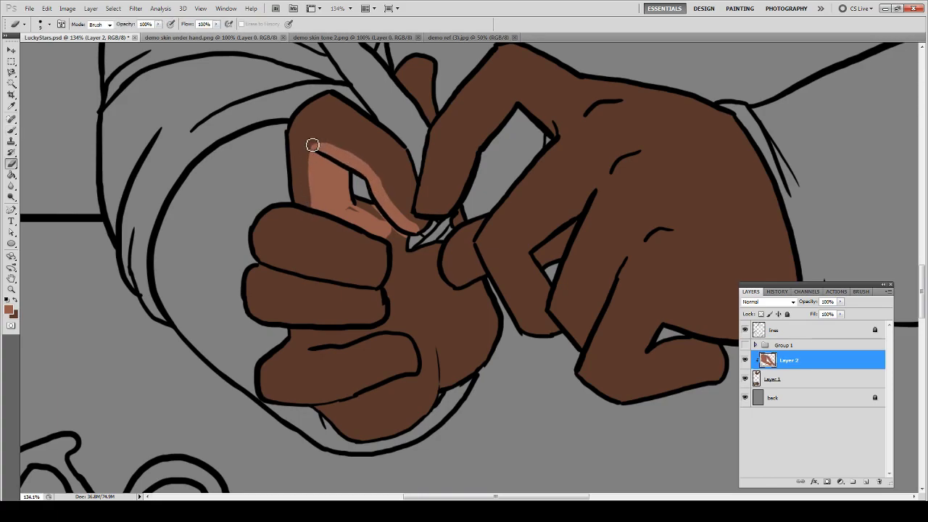
# - Extend the lighter brown over the upper palm below the paper strip and start a curved band on the lower palm
pyautogui.press('b')
pyautogui.moveTo(389, 225)
pyautogui.mouseDown()
pyautogui.moveTo(401, 266)
pyautogui.moveTo(390, 286)
pyautogui.moveTo(398, 243)
pyautogui.moveTo(404, 258)
pyautogui.moveTo(412, 245)
pyautogui.moveTo(416, 270)
pyautogui.moveTo(431, 232)
pyautogui.moveTo(424, 275)
pyautogui.mouseUp()
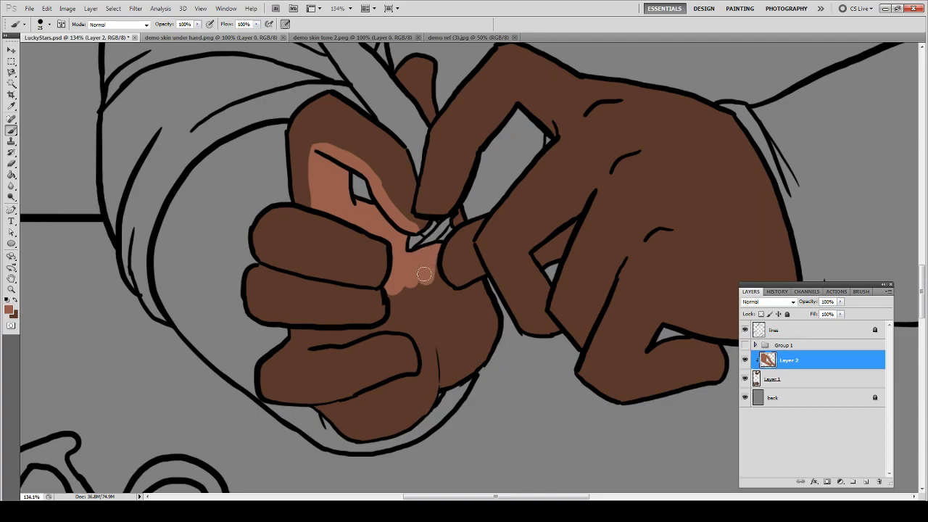
pyautogui.moveTo(430, 227)
pyautogui.mouseDown()
pyautogui.moveTo(422, 289)
pyautogui.moveTo(429, 249)
pyautogui.moveTo(443, 292)
pyautogui.mouseUp()
pyautogui.moveTo(450, 341); pyautogui.dragTo(423, 237)
pyautogui.moveTo(315, 293)
pyautogui.mouseDown()
pyautogui.moveTo(340, 310)
pyautogui.moveTo(366, 301)
pyautogui.mouseUp()
pyautogui.moveTo(405, 244)
pyautogui.mouseDown()
pyautogui.moveTo(354, 312)
pyautogui.moveTo(366, 309)
pyautogui.mouseUp()
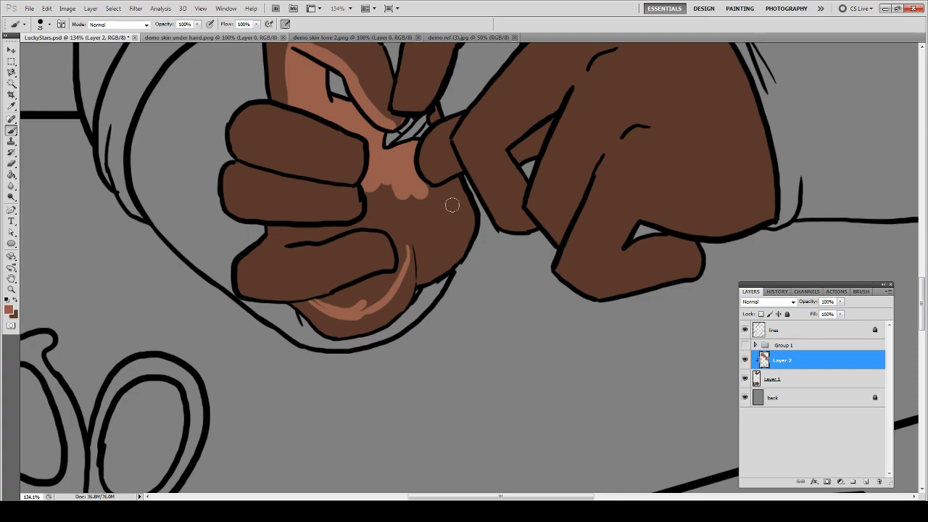
# - Fill the central palm and the upper side of the little finger with lighter brown, leaving a dark rim along the palm's outer edge
pyautogui.moveTo(446, 184); pyautogui.dragTo(453, 227)
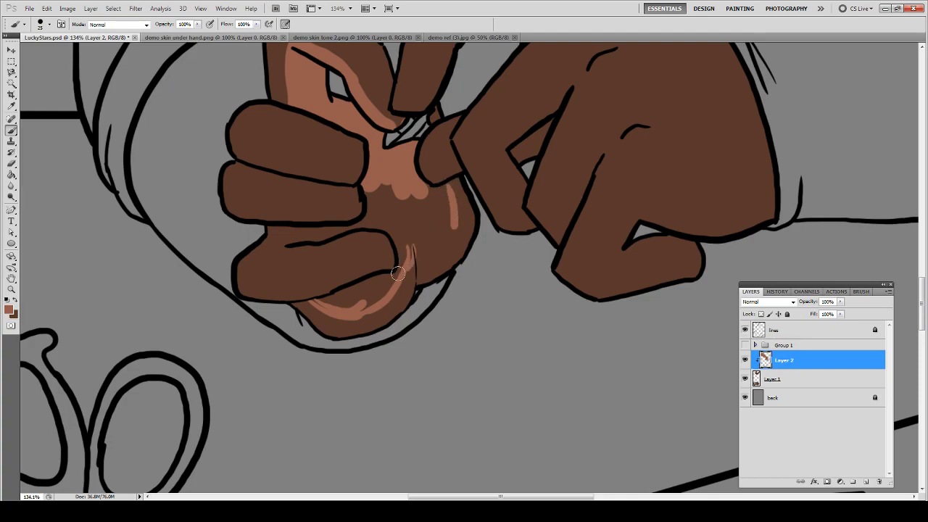
pyautogui.moveTo(411, 270)
pyautogui.mouseDown()
pyautogui.moveTo(444, 200)
pyautogui.moveTo(435, 233)
pyautogui.mouseUp()
pyautogui.hotkey('ctrl', 'z')
pyautogui.moveTo(441, 190); pyautogui.dragTo(413, 211)
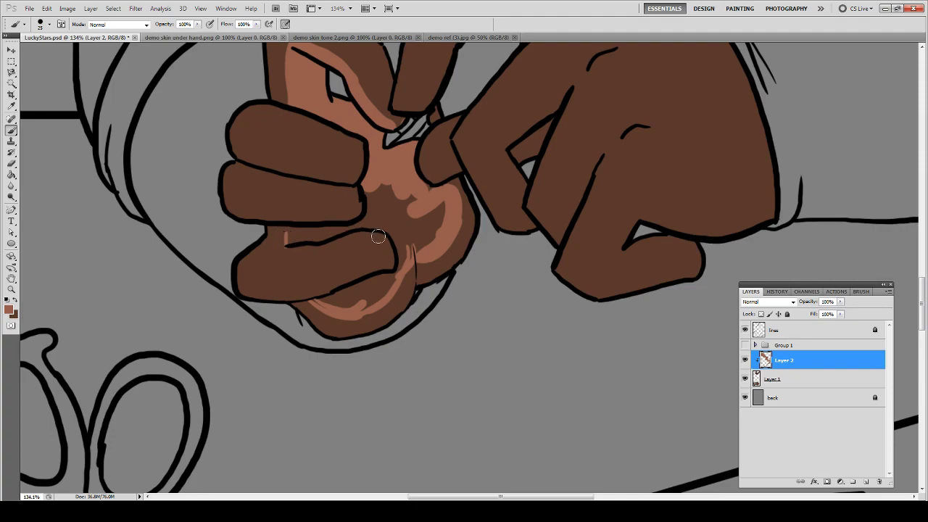
pyautogui.moveTo(383, 233)
pyautogui.mouseDown()
pyautogui.moveTo(284, 258)
pyautogui.moveTo(277, 245)
pyautogui.moveTo(382, 226)
pyautogui.moveTo(329, 239)
pyautogui.moveTo(290, 233)
pyautogui.moveTo(278, 256)
pyautogui.moveTo(328, 251)
pyautogui.moveTo(384, 224)
pyautogui.moveTo(322, 253)
pyautogui.moveTo(289, 259)
pyautogui.moveTo(275, 256)
pyautogui.moveTo(277, 246)
pyautogui.moveTo(271, 260)
pyautogui.moveTo(392, 231)
pyautogui.moveTo(353, 227)
pyautogui.moveTo(373, 206)
pyautogui.moveTo(368, 186)
pyautogui.moveTo(380, 217)
pyautogui.moveTo(389, 224)
pyautogui.moveTo(411, 209)
pyautogui.mouseUp()
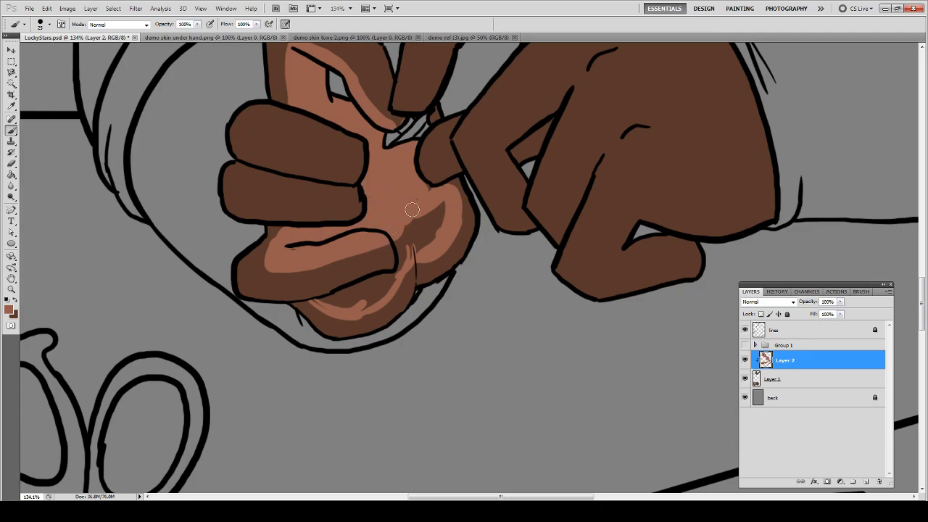
pyautogui.press('e')
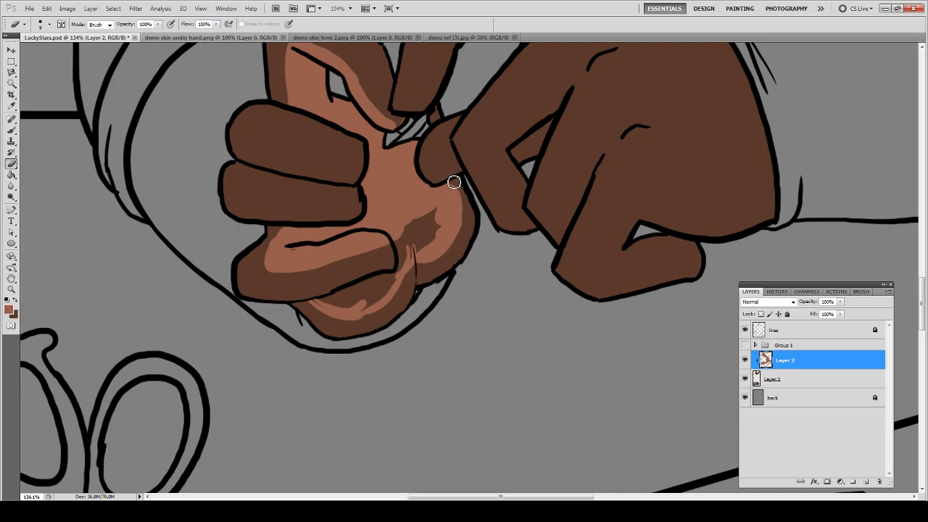
pyautogui.press('b')
pyautogui.moveTo(435, 210)
pyautogui.mouseDown()
pyautogui.moveTo(404, 249)
pyautogui.moveTo(406, 227)
pyautogui.mouseUp()
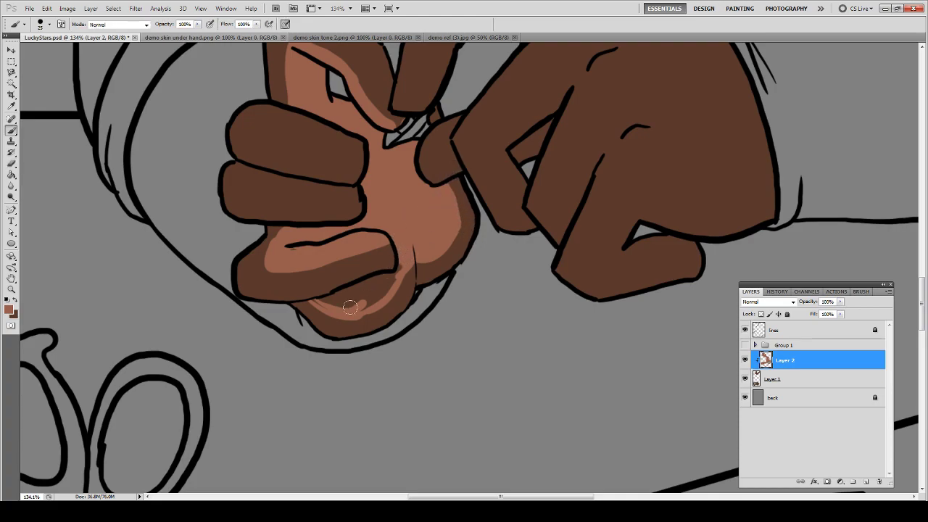
# - Fill the lower palm below the little finger with lighter brown and refine the border of its dark outer rim
pyautogui.moveTo(316, 299)
pyautogui.mouseDown()
pyautogui.moveTo(330, 303)
pyautogui.moveTo(392, 274)
pyautogui.moveTo(398, 261)
pyautogui.moveTo(353, 291)
pyautogui.moveTo(363, 269)
pyautogui.moveTo(392, 259)
pyautogui.moveTo(366, 281)
pyautogui.mouseUp()
pyautogui.press('e')
pyautogui.press('b')
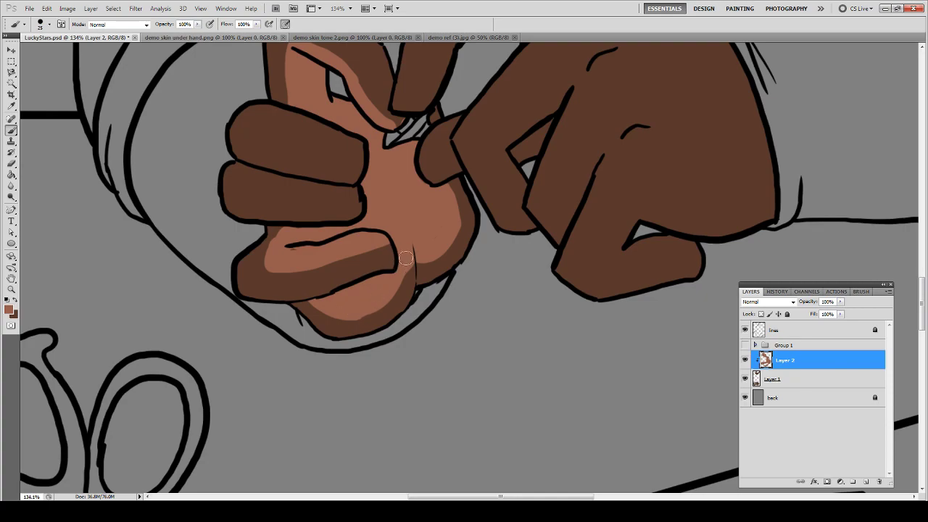
pyautogui.press('e')
pyautogui.press('b')
pyautogui.moveTo(409, 257)
pyautogui.mouseDown()
pyautogui.moveTo(384, 289)
pyautogui.moveTo(421, 271)
pyautogui.moveTo(390, 306)
pyautogui.moveTo(345, 325)
pyautogui.moveTo(406, 253)
pyautogui.moveTo(379, 299)
pyautogui.mouseUp()
pyautogui.press('e')
pyautogui.press('b')
pyautogui.press('e')
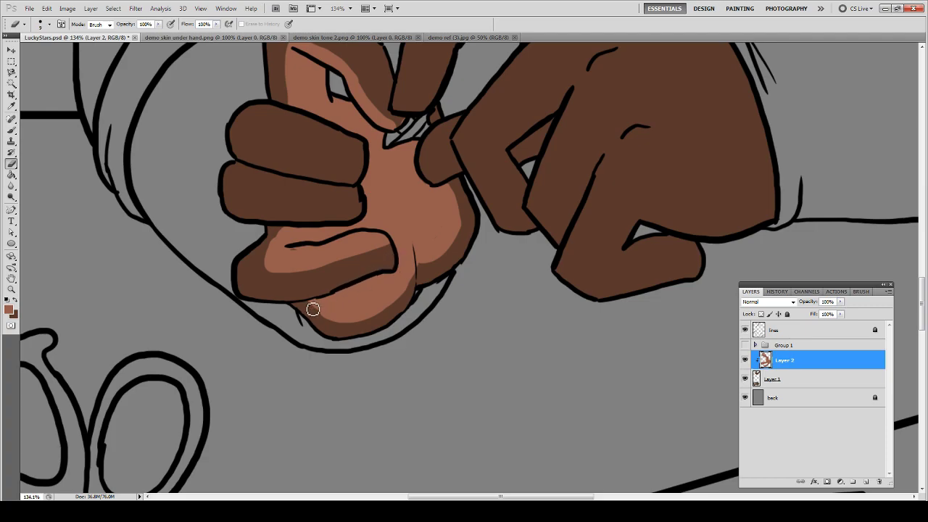
# - Paint lighter brown along the inner side of the pinching hand's index finger, from the fingertip up to the bend
pyautogui.moveTo(445, 193); pyautogui.dragTo(388, 332)
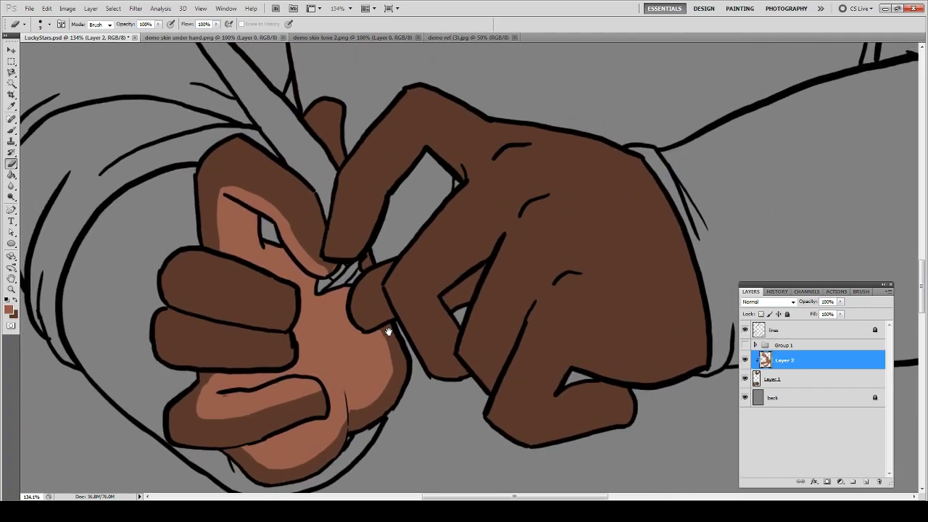
pyautogui.press('b')
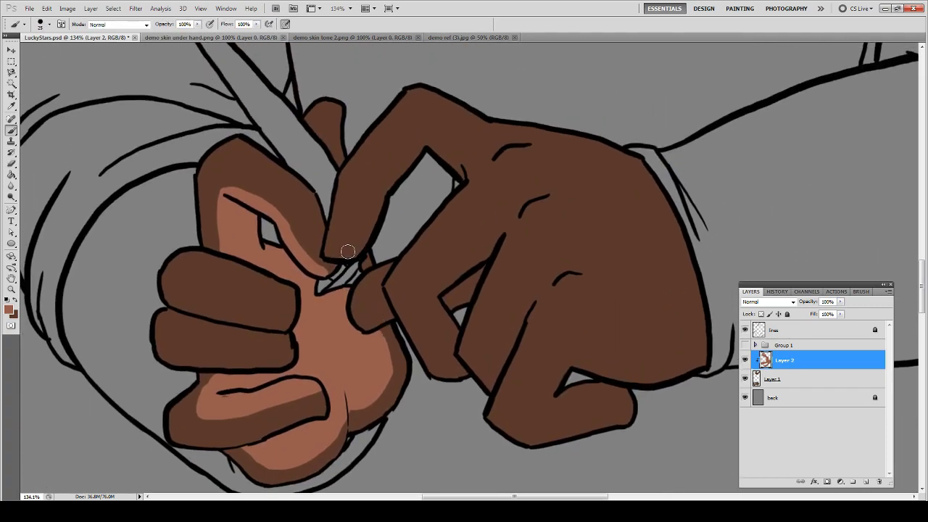
pyautogui.moveTo(348, 249); pyautogui.dragTo(384, 170)
pyautogui.hotkey('ctrl', 'z')
pyautogui.moveTo(345, 259)
pyautogui.mouseDown()
pyautogui.moveTo(391, 172)
pyautogui.moveTo(425, 149)
pyautogui.mouseUp()
pyautogui.moveTo(386, 196); pyautogui.dragTo(359, 251)
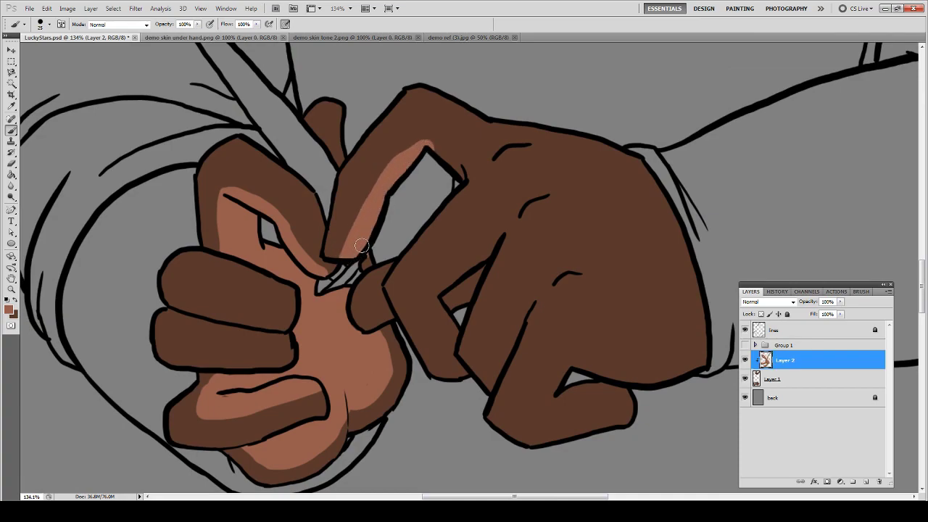
pyautogui.press('e')
pyautogui.press('b')
# - Shade the small fingertip behind the paper strip lighter brown and erase along its outer edge to keep a thin dark rim
pyautogui.moveTo(303, 133)
pyautogui.mouseDown()
pyautogui.moveTo(318, 114)
pyautogui.moveTo(331, 167)
pyautogui.moveTo(331, 141)
pyautogui.moveTo(317, 119)
pyautogui.mouseUp()
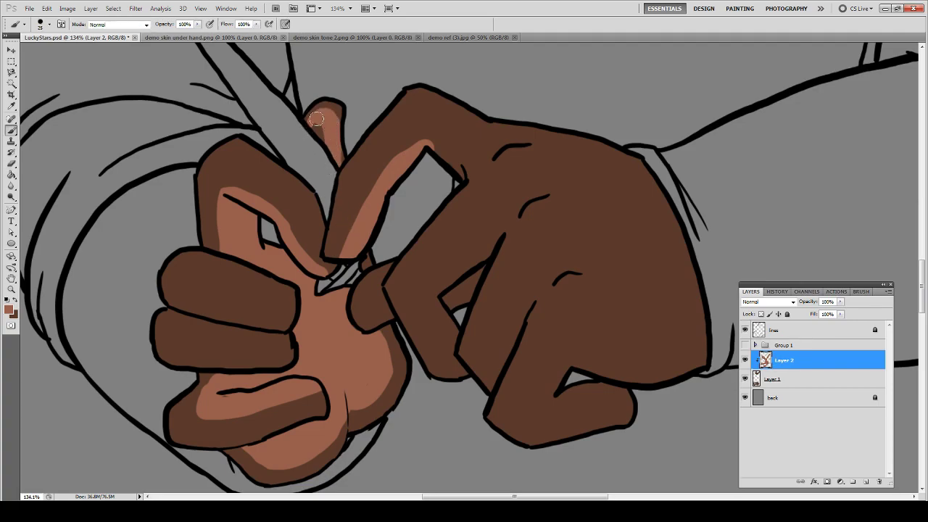
pyautogui.press('e')
pyautogui.moveTo(346, 162)
pyautogui.mouseDown()
pyautogui.moveTo(329, 108)
pyautogui.moveTo(319, 113)
pyautogui.moveTo(333, 116)
pyautogui.moveTo(343, 166)
pyautogui.mouseUp()
pyautogui.press('b')
pyautogui.moveTo(311, 133)
pyautogui.mouseDown()
pyautogui.moveTo(327, 167)
pyautogui.moveTo(327, 126)
pyautogui.mouseUp()
pyautogui.press('e')
pyautogui.moveTo(338, 120); pyautogui.dragTo(346, 166)
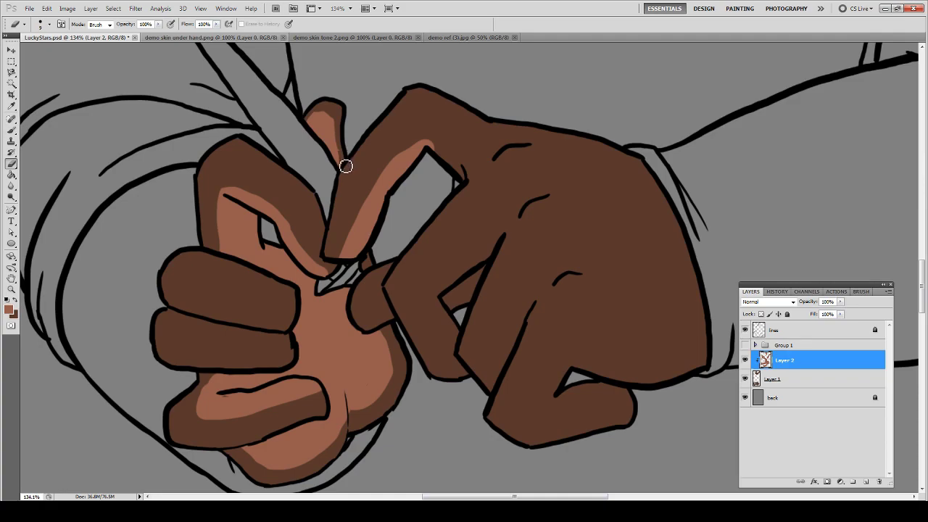
pyautogui.press('b')
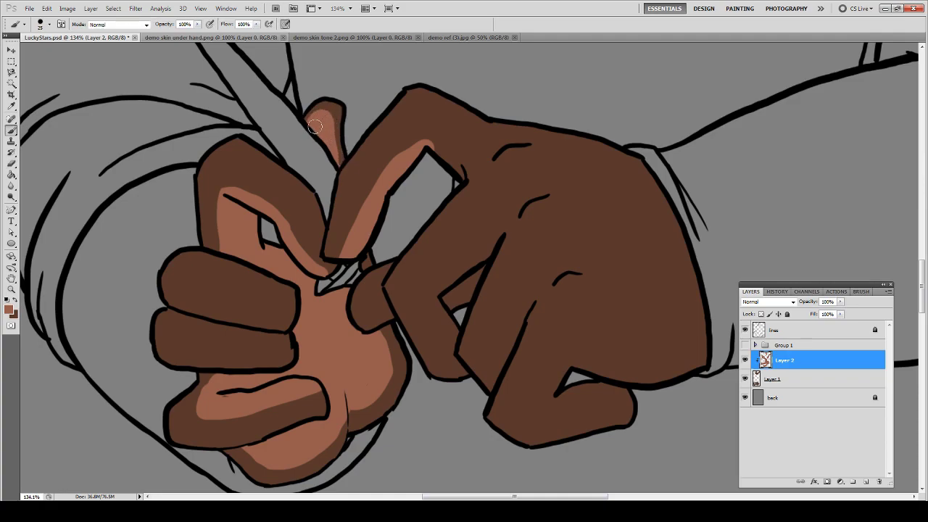
pyautogui.press('e')
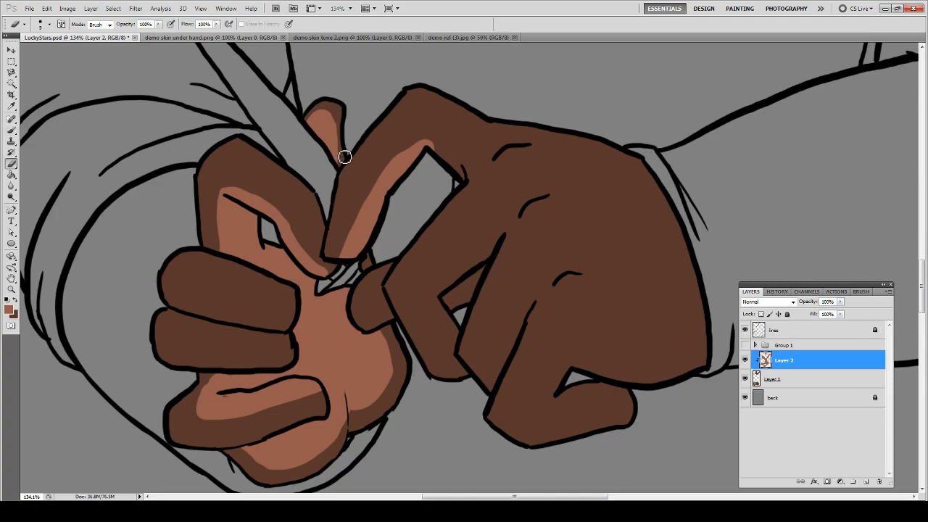
pyautogui.moveTo(342, 115); pyautogui.dragTo(344, 158)
pyautogui.press('b')
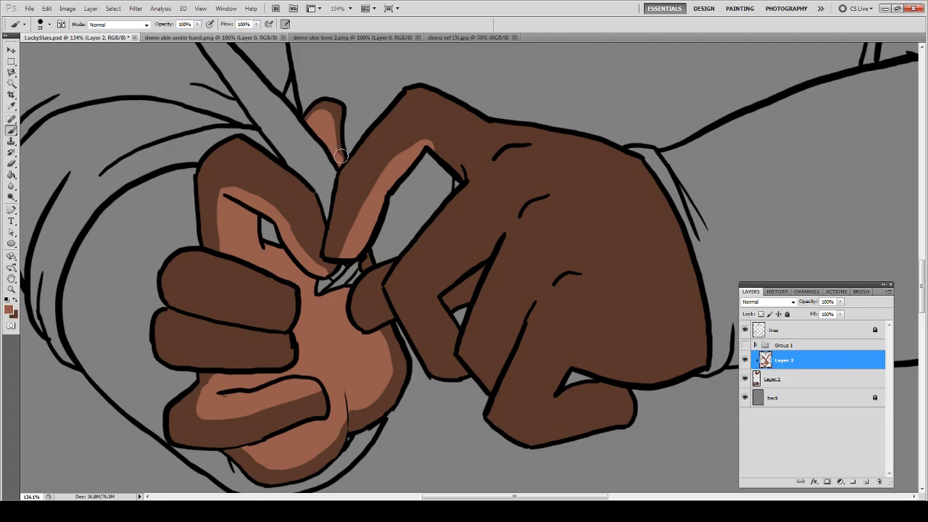
pyautogui.press('e')
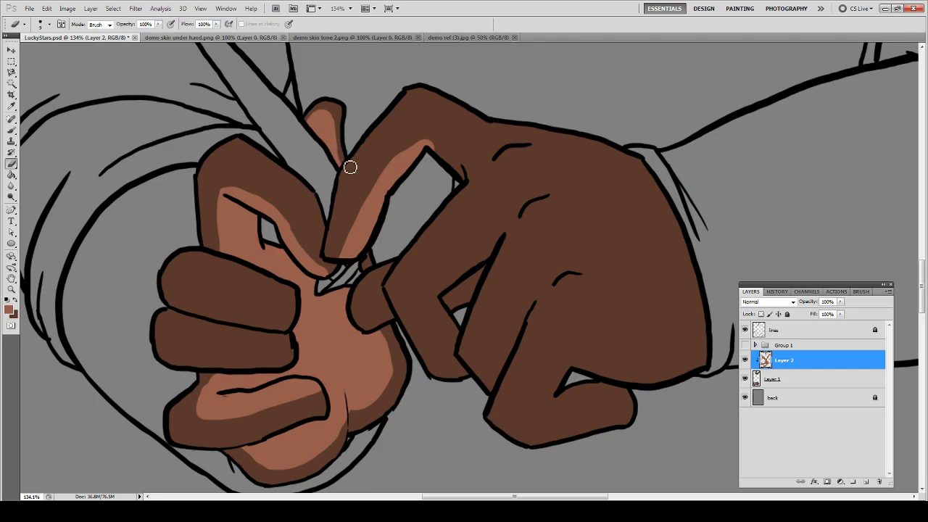
# - Continue the lighter brown along the index finger's underside to the gap's corner and shade the fingertip resting against the palm
pyautogui.press('b')
pyautogui.moveTo(430, 146); pyautogui.dragTo(454, 171)
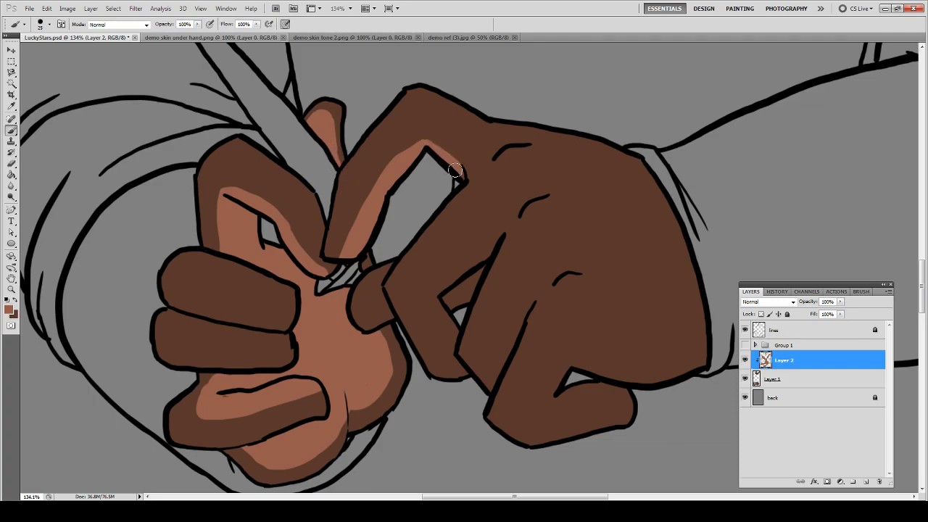
pyautogui.press('e')
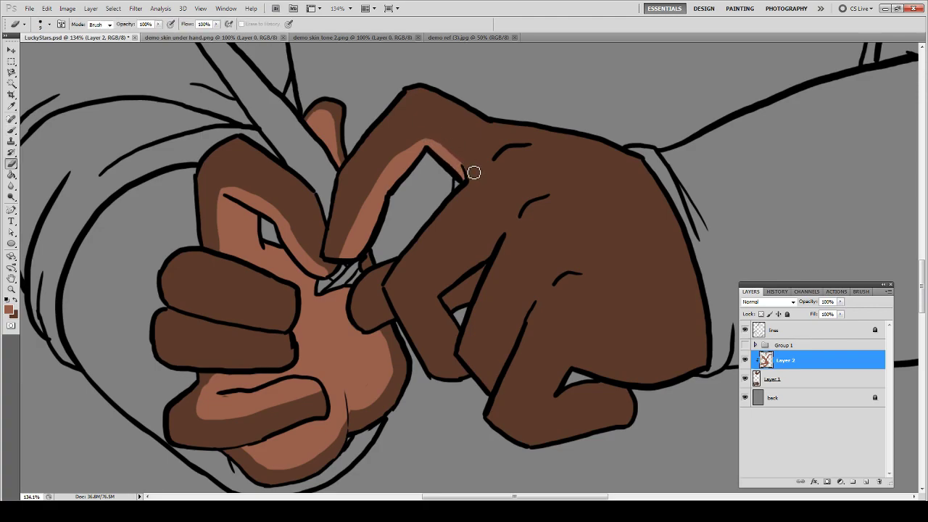
pyautogui.press('b')
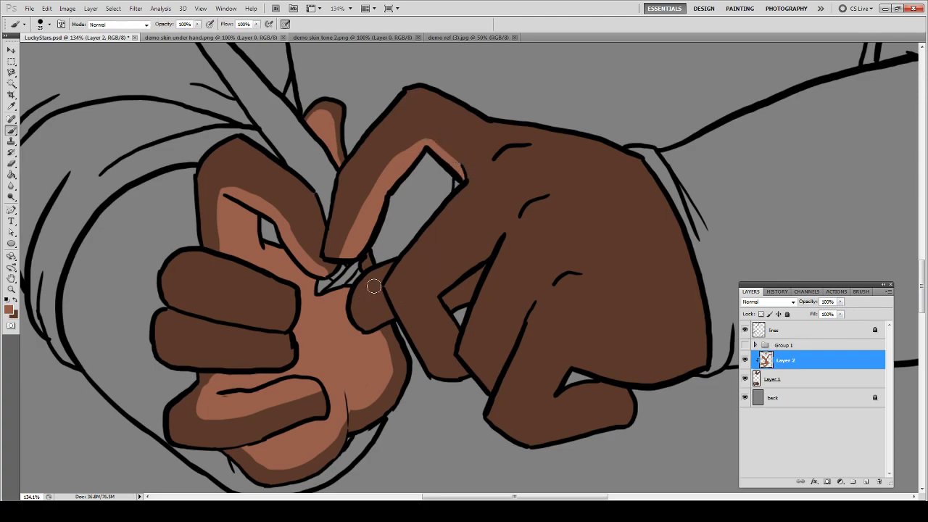
pyautogui.moveTo(380, 279)
pyautogui.mouseDown()
pyautogui.moveTo(360, 321)
pyautogui.moveTo(384, 303)
pyautogui.moveTo(378, 313)
pyautogui.moveTo(354, 316)
pyautogui.moveTo(378, 283)
pyautogui.moveTo(386, 301)
pyautogui.moveTo(368, 314)
pyautogui.moveTo(403, 318)
pyautogui.moveTo(371, 333)
pyautogui.moveTo(357, 305)
pyautogui.moveTo(379, 274)
pyautogui.mouseUp()
pyautogui.press('e')
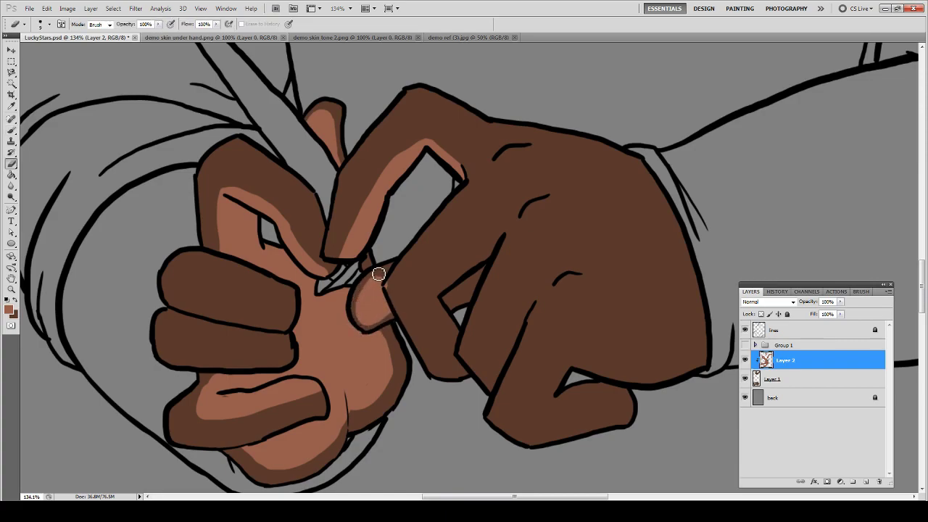
# - Shade the finger sliver inside the pinching hand's narrow gap and the inner edge of the bent finger around it lighter brown
pyautogui.press('b')
pyautogui.moveTo(481, 269)
pyautogui.mouseDown()
pyautogui.moveTo(440, 297)
pyautogui.moveTo(451, 291)
pyautogui.mouseUp()
pyautogui.moveTo(482, 264)
pyautogui.mouseDown()
pyautogui.moveTo(429, 294)
pyautogui.moveTo(446, 306)
pyautogui.moveTo(481, 280)
pyautogui.mouseUp()
pyautogui.press('e')
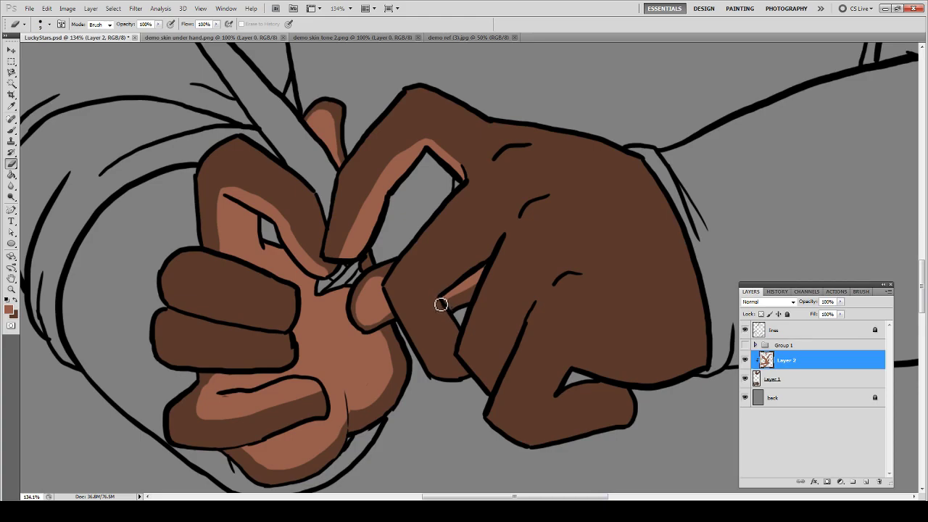
pyautogui.press('b')
pyautogui.moveTo(495, 238)
pyautogui.mouseDown()
pyautogui.moveTo(427, 295)
pyautogui.moveTo(443, 282)
pyautogui.moveTo(431, 293)
pyautogui.moveTo(453, 339)
pyautogui.moveTo(425, 290)
pyautogui.moveTo(461, 372)
pyautogui.moveTo(431, 302)
pyautogui.moveTo(436, 272)
pyautogui.moveTo(505, 236)
pyautogui.moveTo(433, 277)
pyautogui.moveTo(423, 306)
pyautogui.moveTo(427, 288)
pyautogui.moveTo(464, 250)
pyautogui.moveTo(419, 304)
pyautogui.moveTo(452, 374)
pyautogui.moveTo(462, 384)
pyautogui.moveTo(479, 369)
pyautogui.moveTo(442, 376)
pyautogui.moveTo(483, 352)
pyautogui.mouseUp()
pyautogui.press('e')
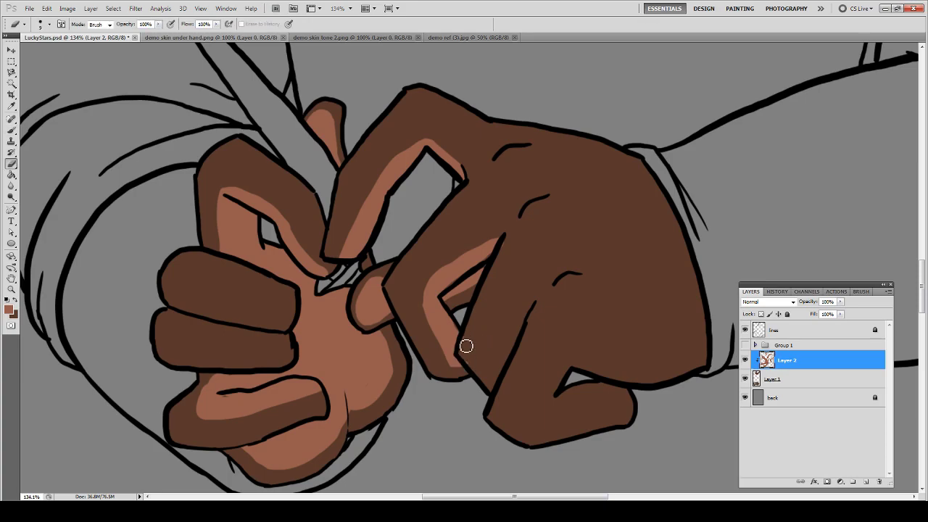
# - Paint a lighter brown strip along the crease of the pinching hand's next finger and clean up its edges
pyautogui.press('b')
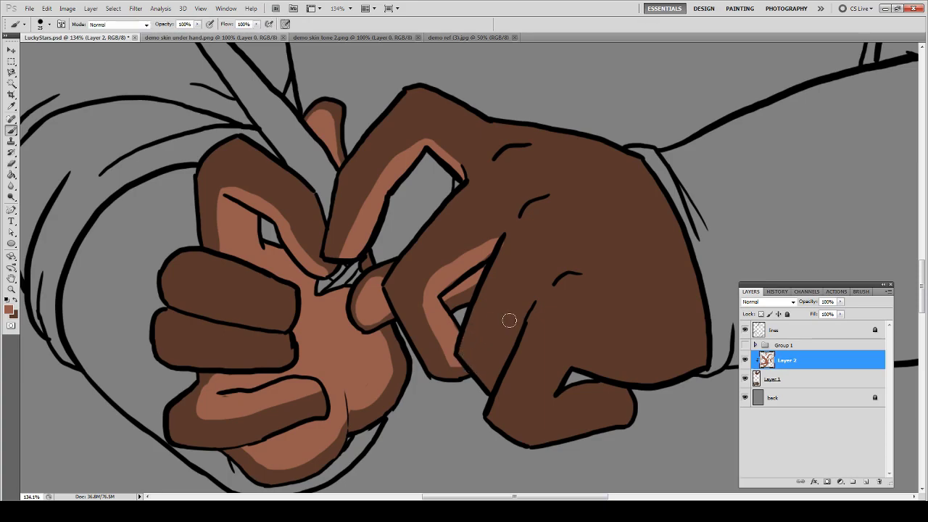
pyautogui.moveTo(532, 302); pyautogui.dragTo(495, 385)
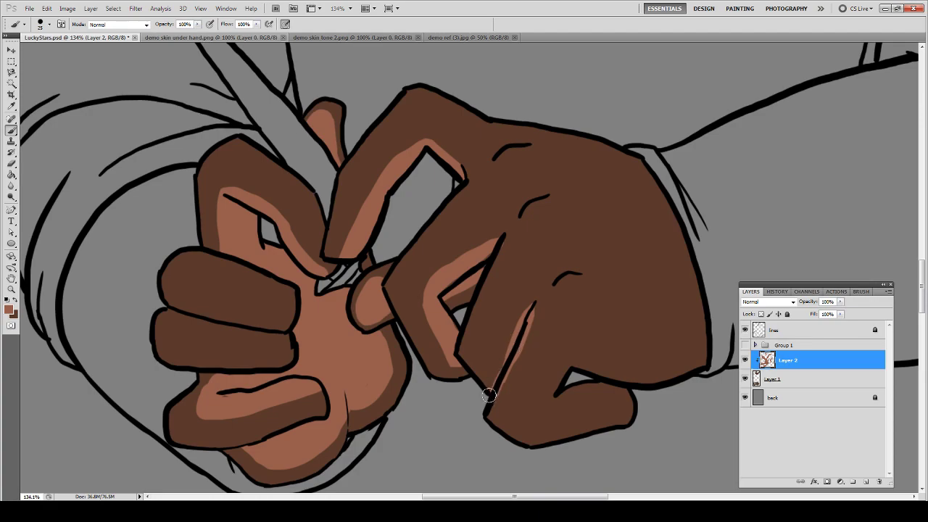
pyautogui.press('e')
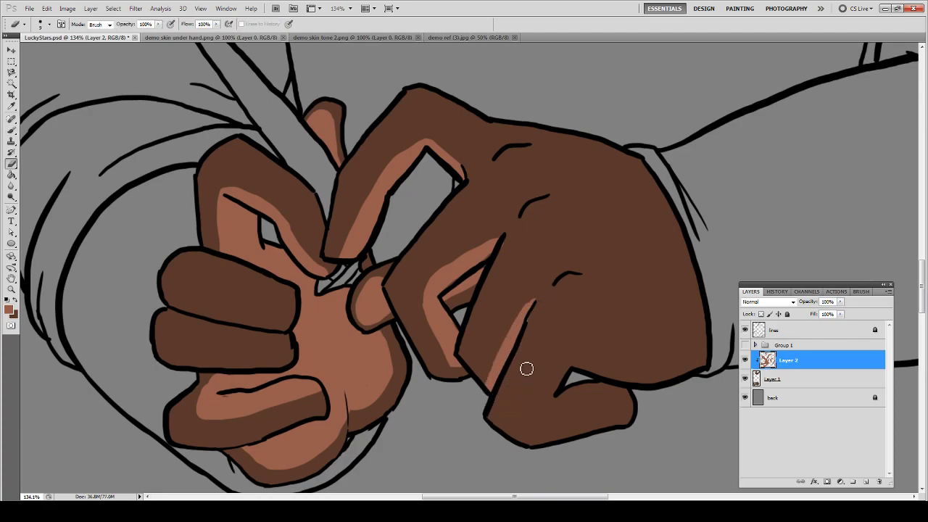
pyautogui.press('b')
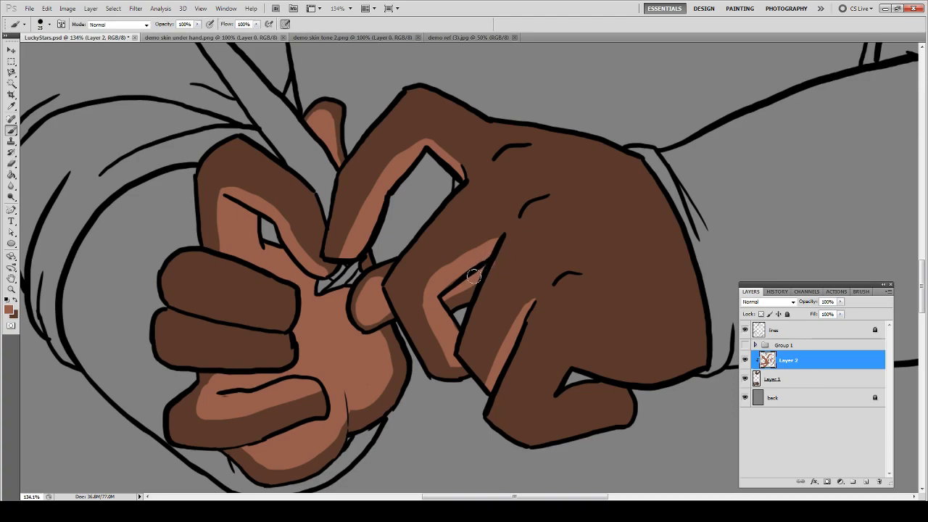
pyautogui.press('e')
pyautogui.press('b')
pyautogui.press('e')
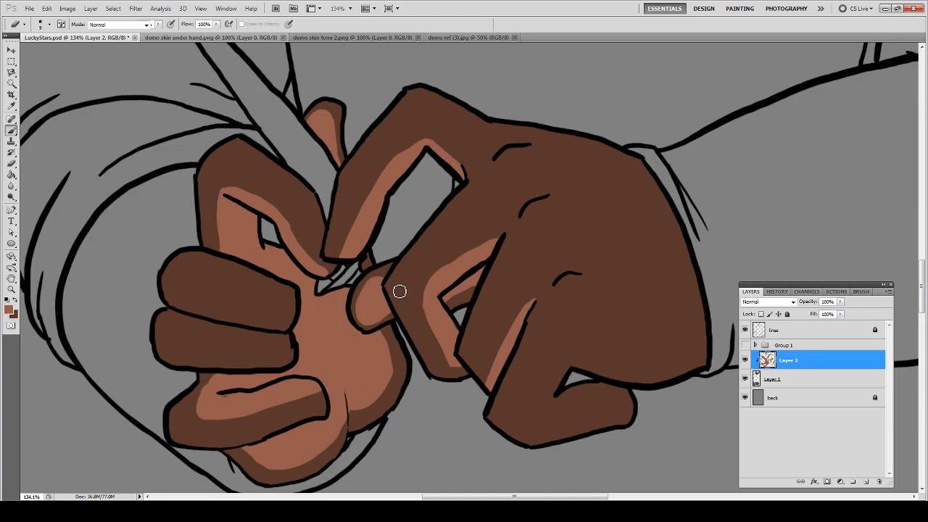
pyautogui.press('b')
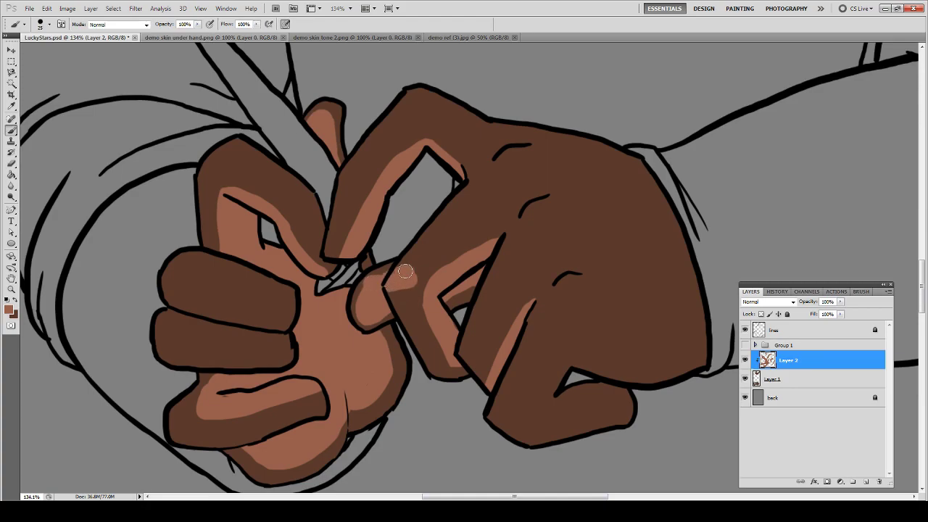
pyautogui.press('e')
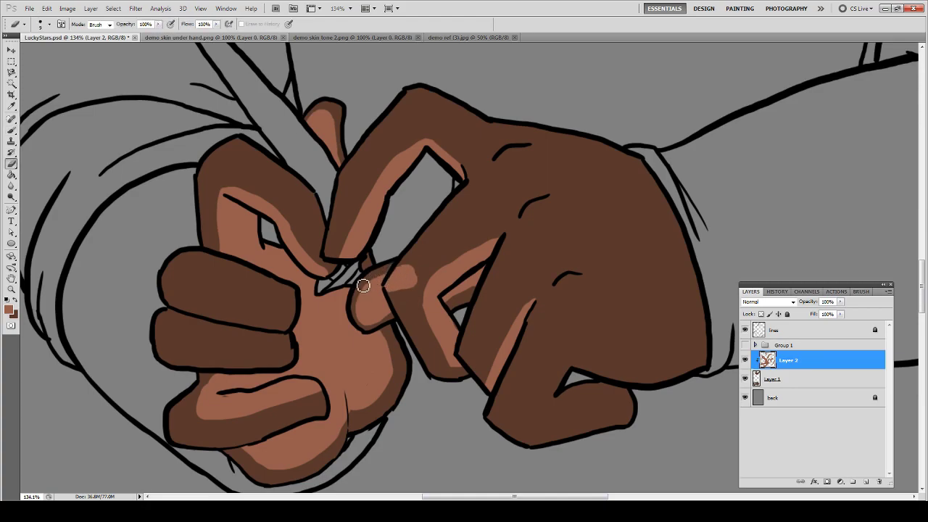
pyautogui.press(']')
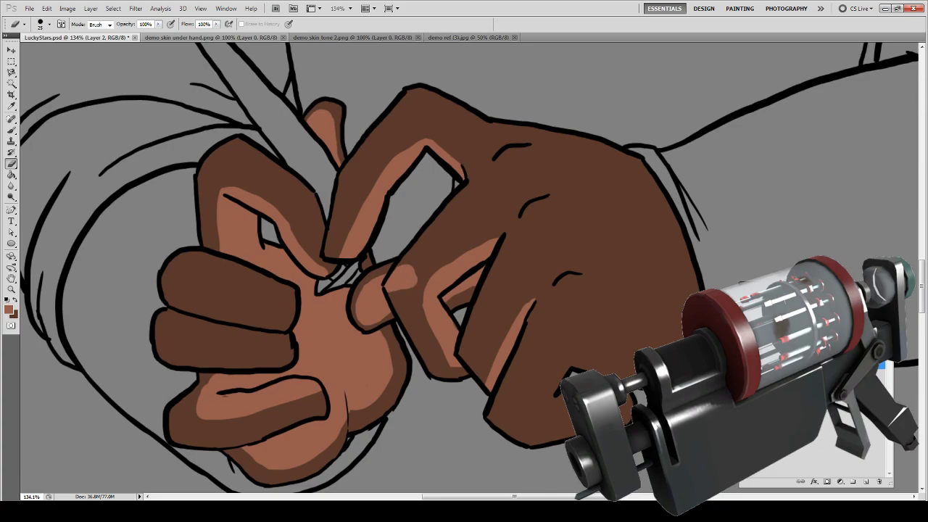
pyautogui.moveTo(389, 288)
pyautogui.mouseDown()
pyautogui.moveTo(411, 264)
pyautogui.moveTo(415, 272)
pyautogui.mouseUp()
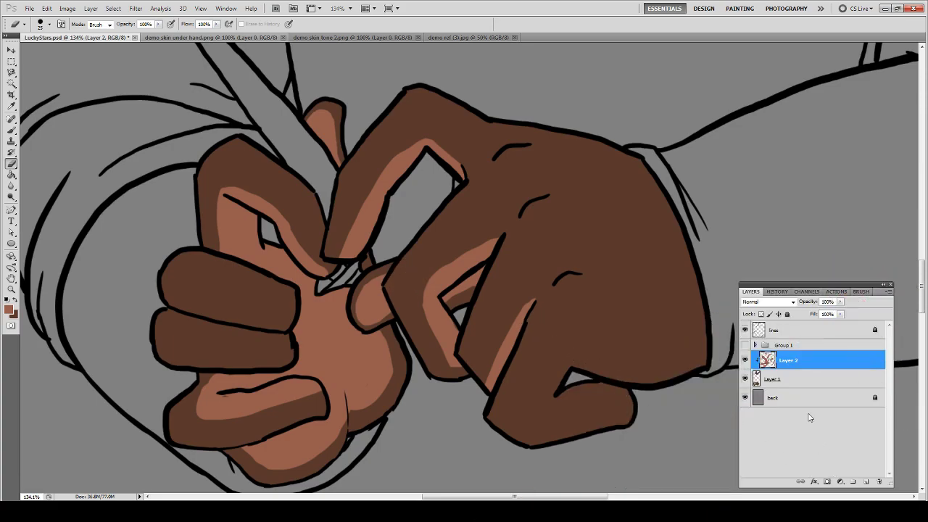
# - Make Layer 1 active and paint lighter brown on the pinching hand's lowest finger, just below its small gap
pyautogui.click(778, 374)
pyautogui.press('b')
pyautogui.moveTo(575, 387)
pyautogui.mouseDown()
pyautogui.moveTo(553, 400)
pyautogui.moveTo(615, 387)
pyautogui.mouseUp()
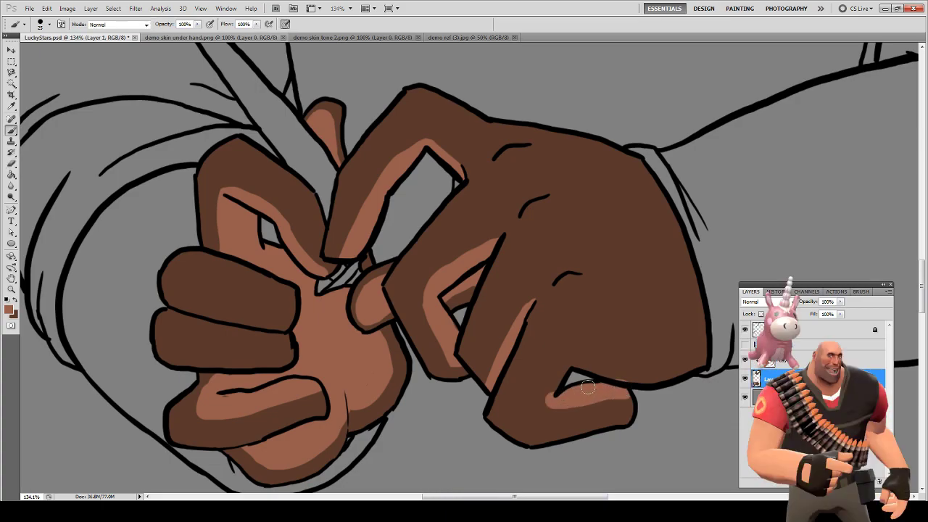
# - Delete the lighter brown strokes painted on the pinching hand's lowest finger on Layer 1 from the history
pyautogui.moveTo(587, 388)
pyautogui.mouseDown()
pyautogui.moveTo(567, 381)
pyautogui.moveTo(566, 369)
pyautogui.moveTo(551, 401)
pyautogui.mouseUp()
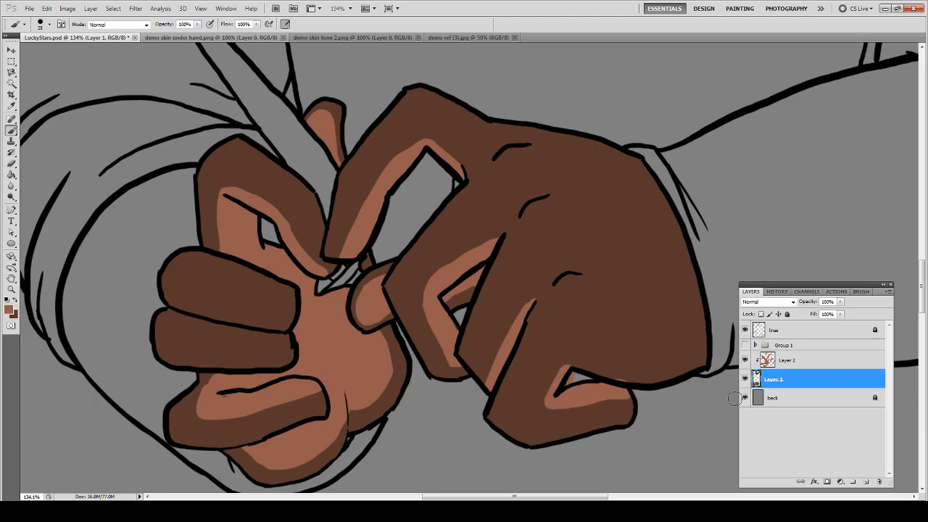
pyautogui.click(776, 291)
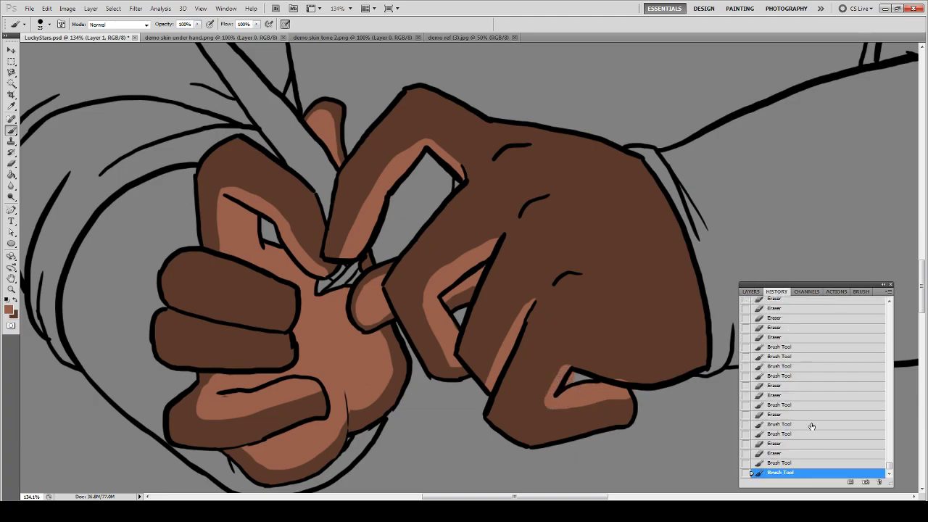
pyautogui.click(781, 463)
pyautogui.click(879, 482)
pyautogui.press('Return')
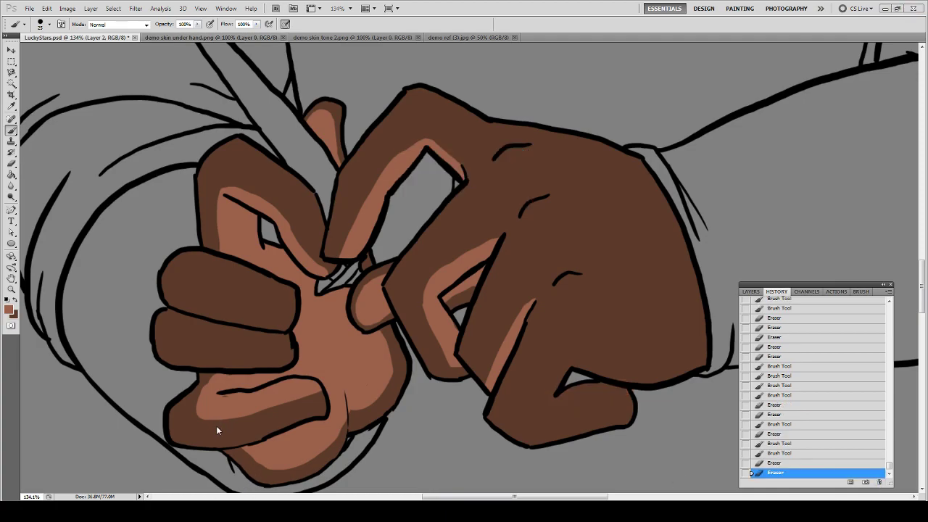
# - Switch to the file browser, view the Heavy_-_Balloonicorn image in the heavy folder of tf2 ref, and return to the drawing
pyautogui.hotkey('alt', 'Tab')
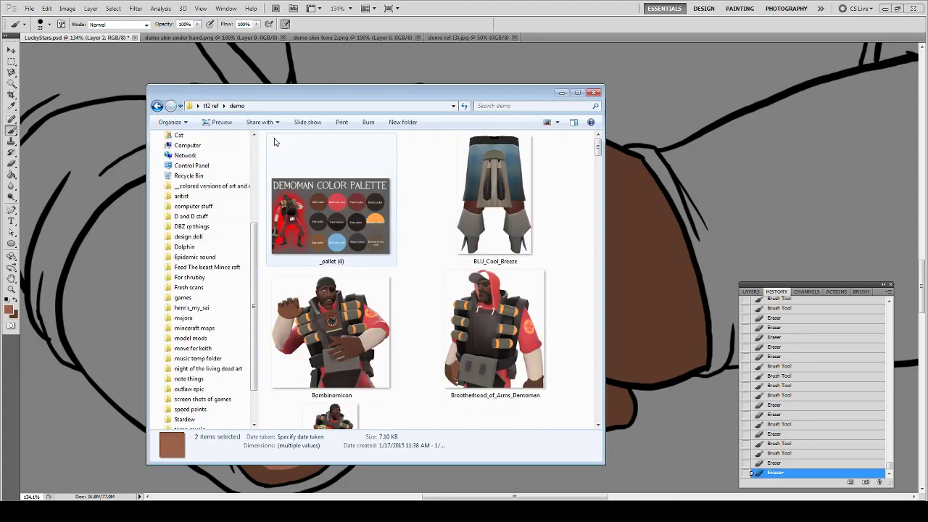
pyautogui.click(223, 106)
pyautogui.click(237, 168)
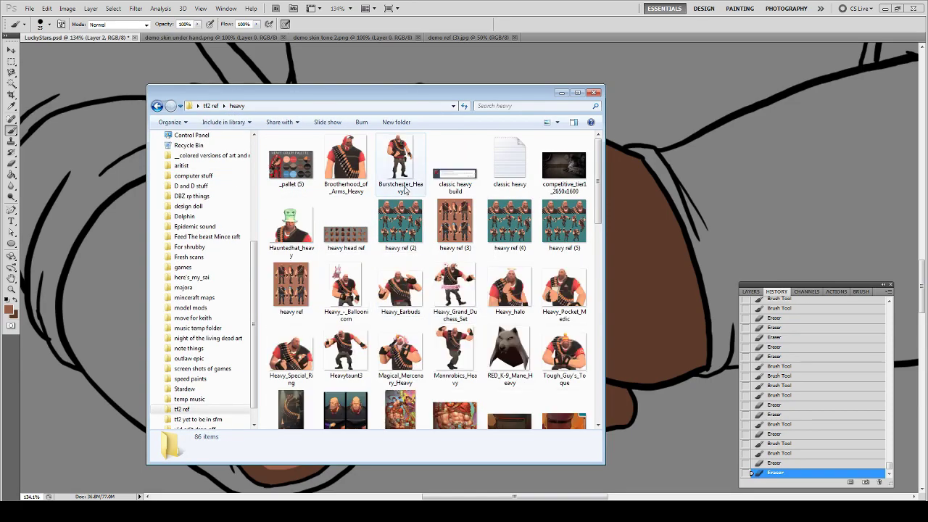
pyautogui.click(351, 292)
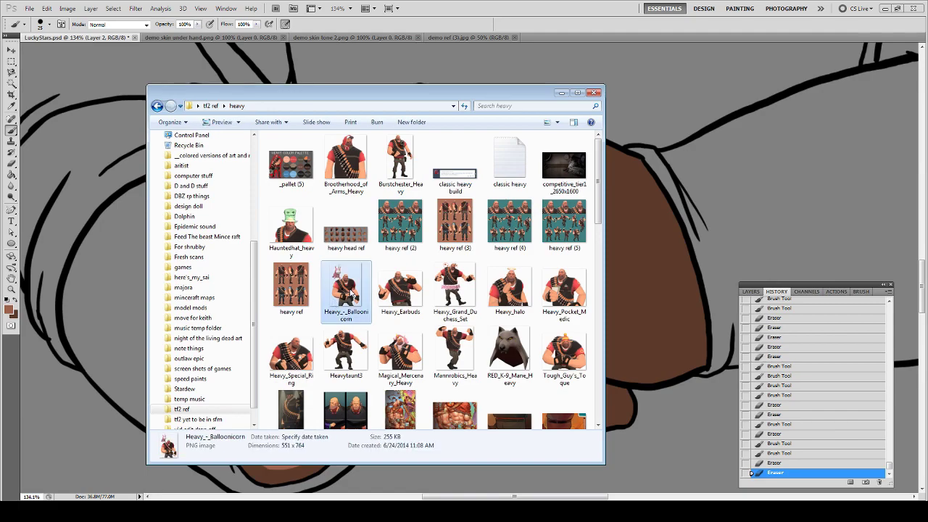
pyautogui.doubleClick(351, 292)
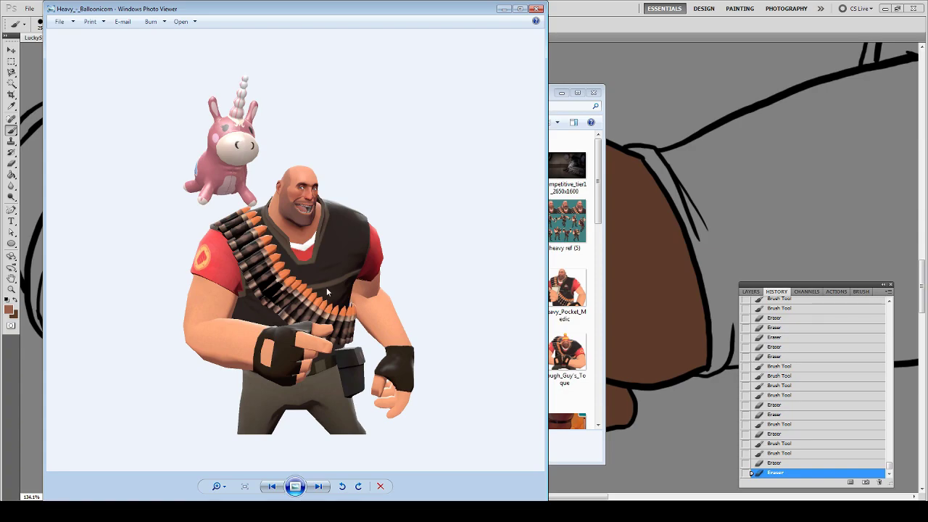
pyautogui.click(506, 10)
pyautogui.click(527, 7)
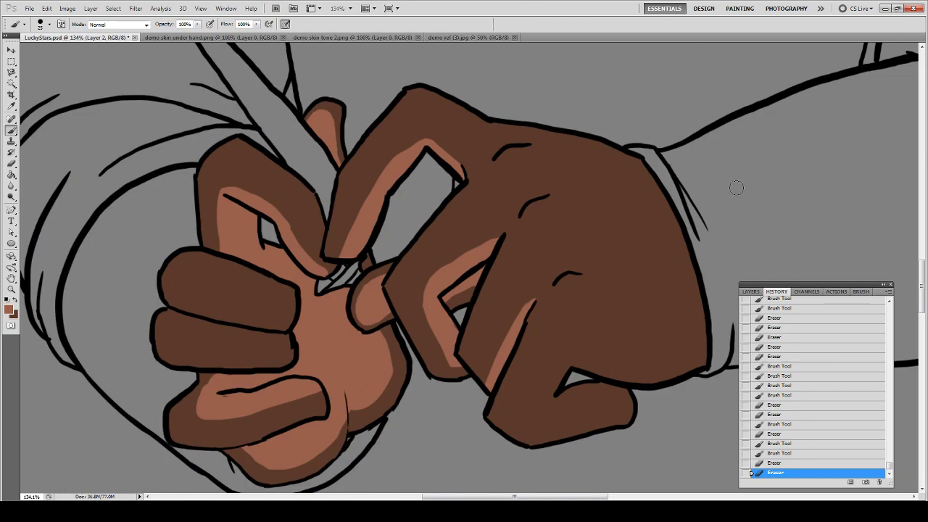
# - Try erasing lighter brown on Layer 2 around the pinching hand's narrow gap and the fingertip resting against the palm
pyautogui.click(751, 292)
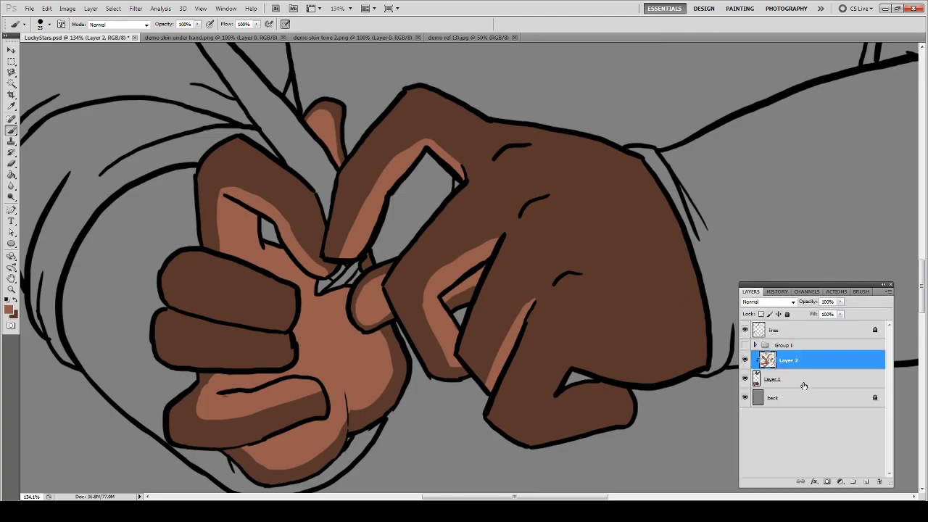
pyautogui.press('w')
pyautogui.press('e')
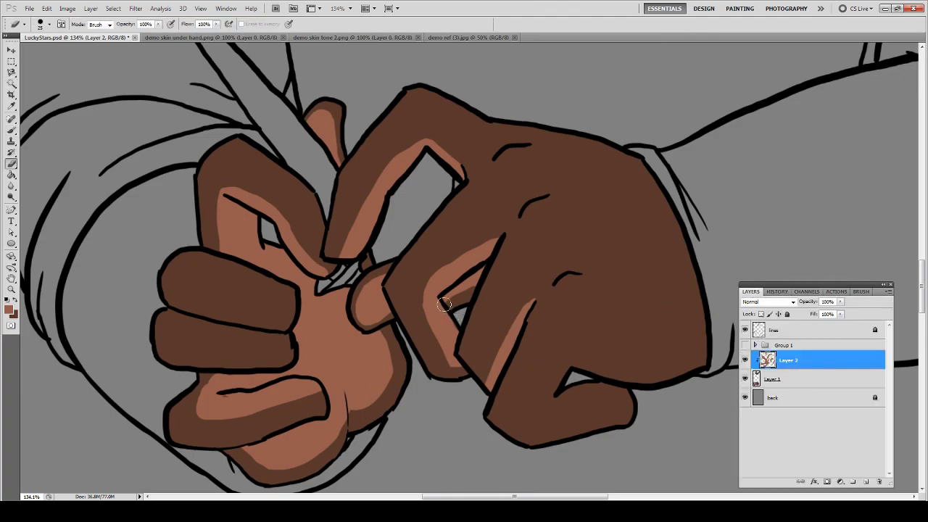
pyautogui.moveTo(446, 303); pyautogui.dragTo(472, 289)
pyautogui.hotkey('ctrl', 'z')
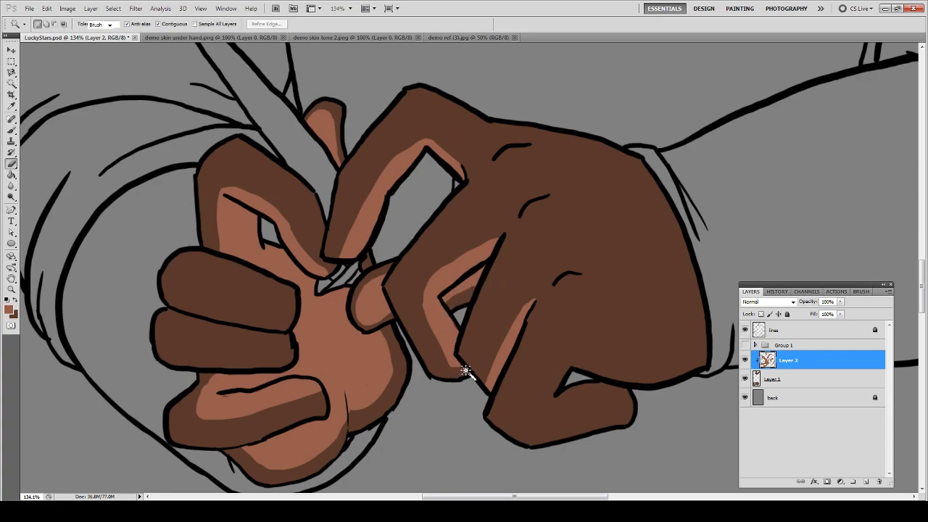
pyautogui.moveTo(462, 366)
pyautogui.mouseDown()
pyautogui.moveTo(434, 347)
pyautogui.moveTo(415, 307)
pyautogui.moveTo(449, 304)
pyautogui.mouseUp()
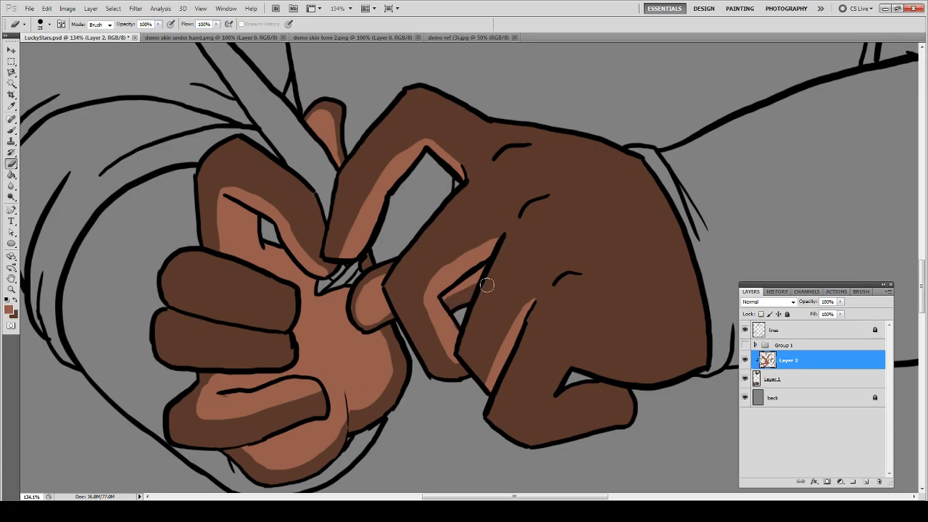
pyautogui.moveTo(395, 318)
pyautogui.mouseDown()
pyautogui.moveTo(355, 317)
pyautogui.moveTo(398, 314)
pyautogui.moveTo(374, 326)
pyautogui.moveTo(360, 308)
pyautogui.moveTo(367, 288)
pyautogui.moveTo(393, 273)
pyautogui.moveTo(359, 295)
pyautogui.moveTo(388, 327)
pyautogui.mouseUp()
pyautogui.hotkey('ctrl', 'z')
# - Paint lighter brown on Layer 2 around the lowest finger's small gap and along the hand's lower edge toward the wrist
pyautogui.press('[')
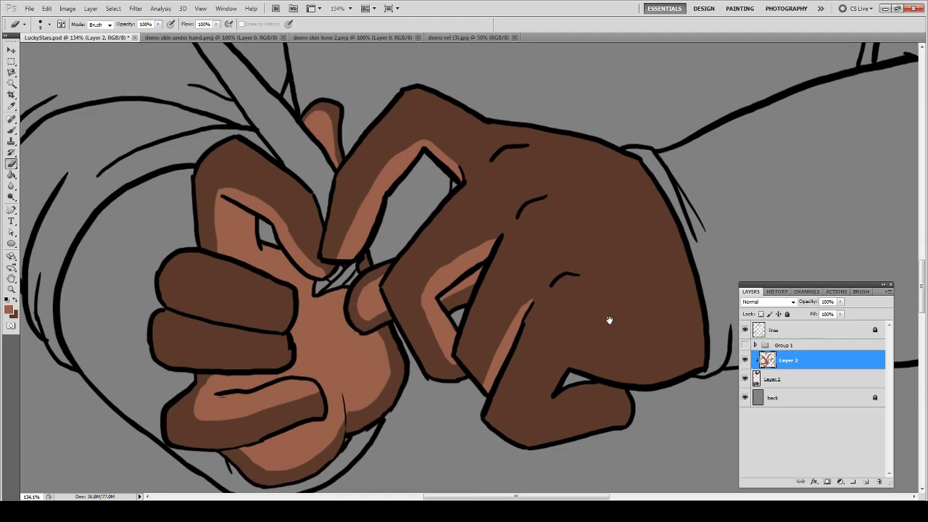
pyautogui.moveTo(612, 321); pyautogui.dragTo(445, 253)
pyautogui.press('b')
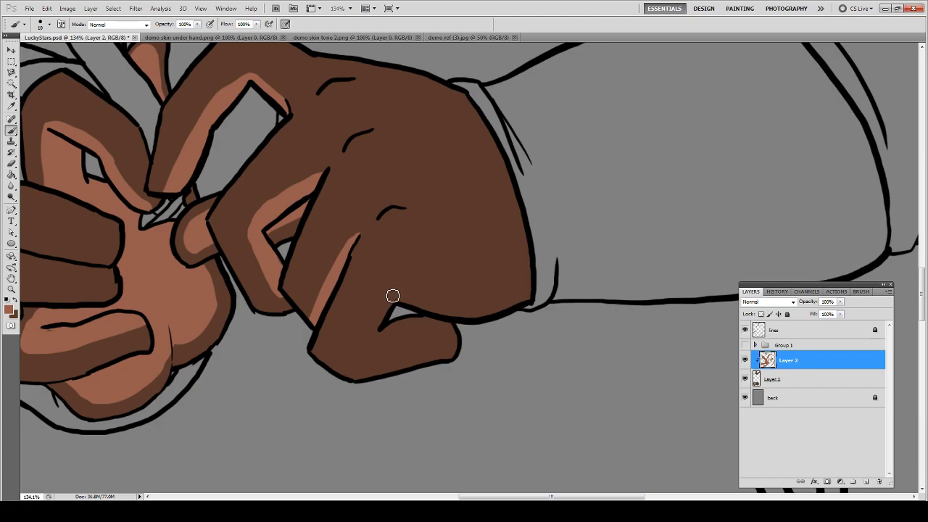
pyautogui.moveTo(441, 327)
pyautogui.mouseDown()
pyautogui.moveTo(378, 339)
pyautogui.moveTo(392, 300)
pyautogui.moveTo(376, 326)
pyautogui.moveTo(448, 329)
pyautogui.moveTo(428, 320)
pyautogui.moveTo(381, 332)
pyautogui.moveTo(391, 301)
pyautogui.moveTo(396, 333)
pyautogui.mouseUp()
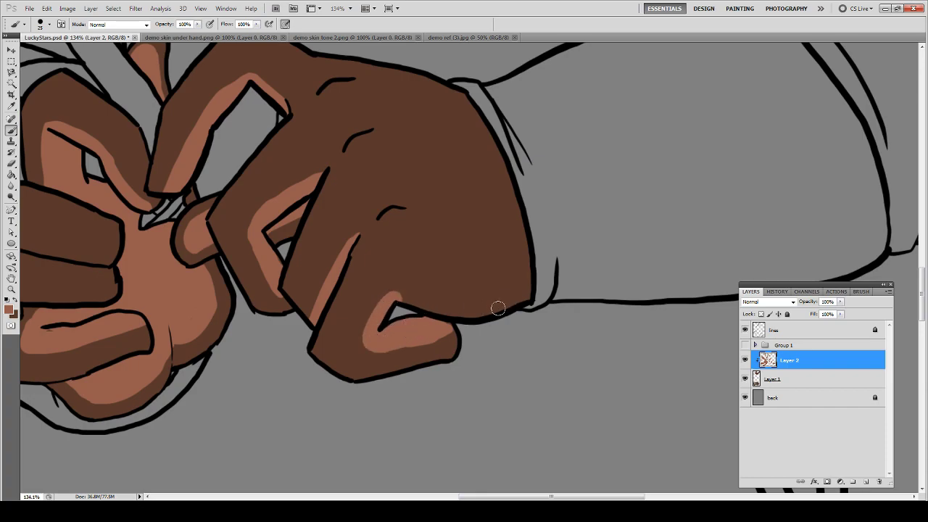
pyautogui.moveTo(497, 308); pyautogui.dragTo(403, 299)
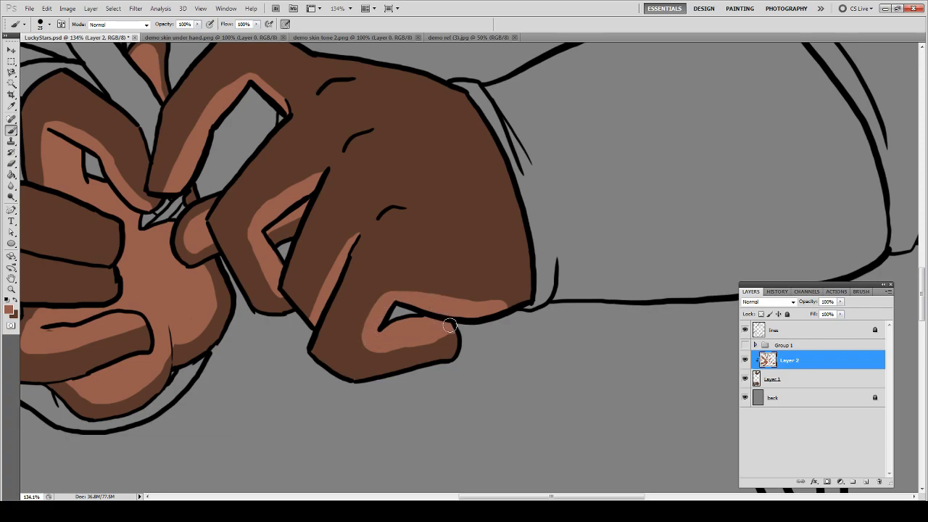
pyautogui.moveTo(428, 339)
pyautogui.mouseDown()
pyautogui.moveTo(388, 342)
pyautogui.moveTo(384, 310)
pyautogui.moveTo(393, 296)
pyautogui.moveTo(368, 339)
pyautogui.mouseUp()
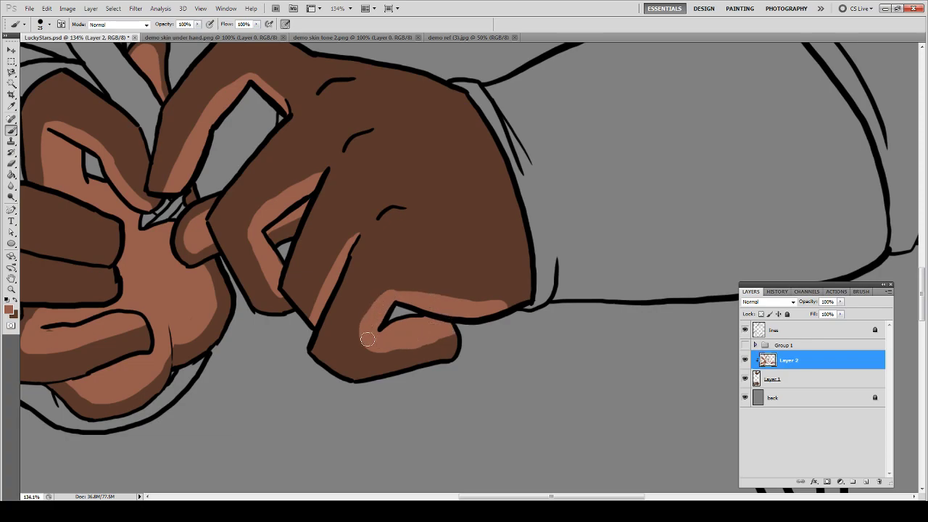
# - Trim the lighter brown's outer edge on the lowest finger with the Eraser and touch up the strip's end near the wrist
pyautogui.press('e')
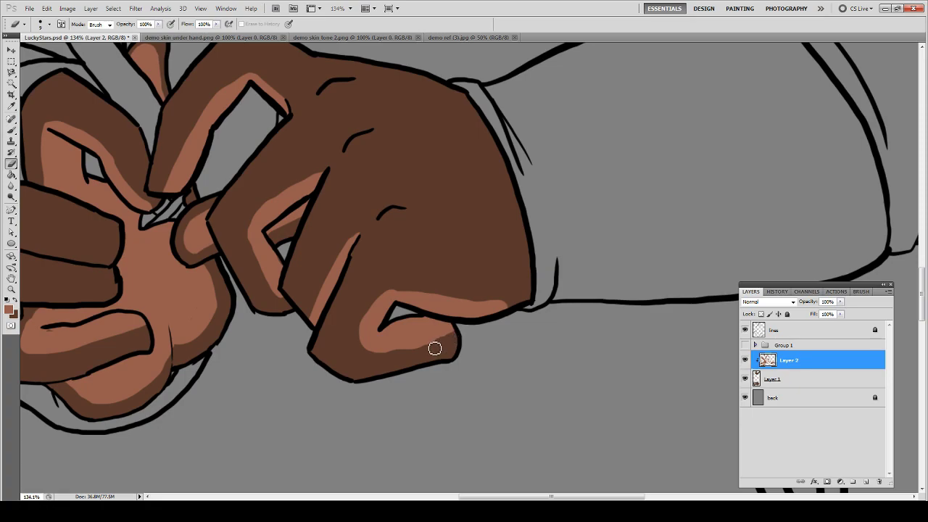
pyautogui.moveTo(434, 349)
pyautogui.mouseDown()
pyautogui.moveTo(383, 355)
pyautogui.moveTo(365, 346)
pyautogui.moveTo(362, 328)
pyautogui.moveTo(398, 289)
pyautogui.moveTo(367, 317)
pyautogui.moveTo(364, 342)
pyautogui.mouseUp()
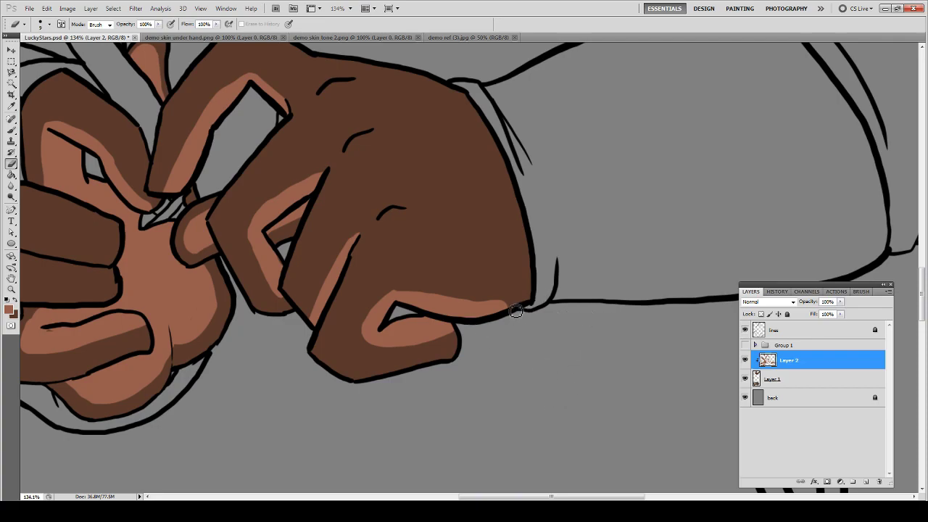
pyautogui.press('b')
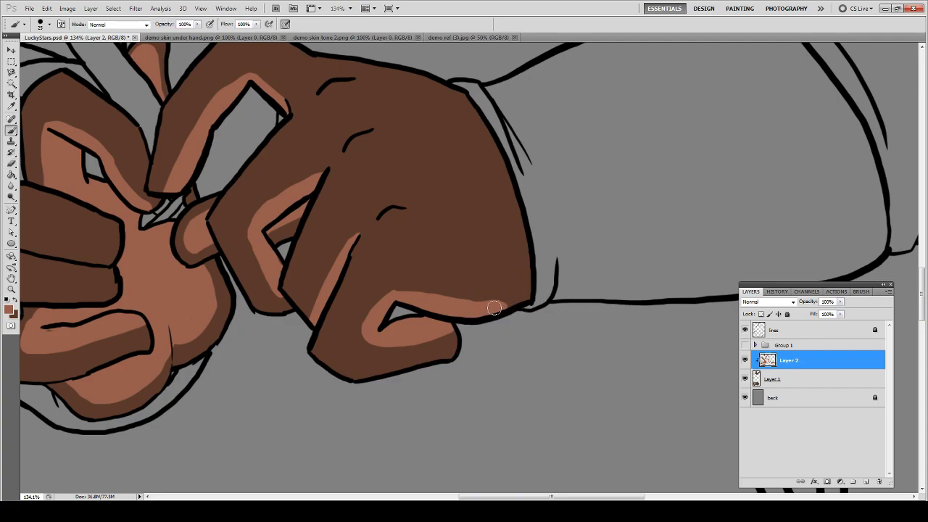
pyautogui.moveTo(493, 306); pyautogui.dragTo(505, 312)
pyautogui.press('e')
# - Duplicate the light and shade layers in Group 1, move the copies directly above Layer 2, and clip them to the skin
pyautogui.scroll(-8, 485, 298)
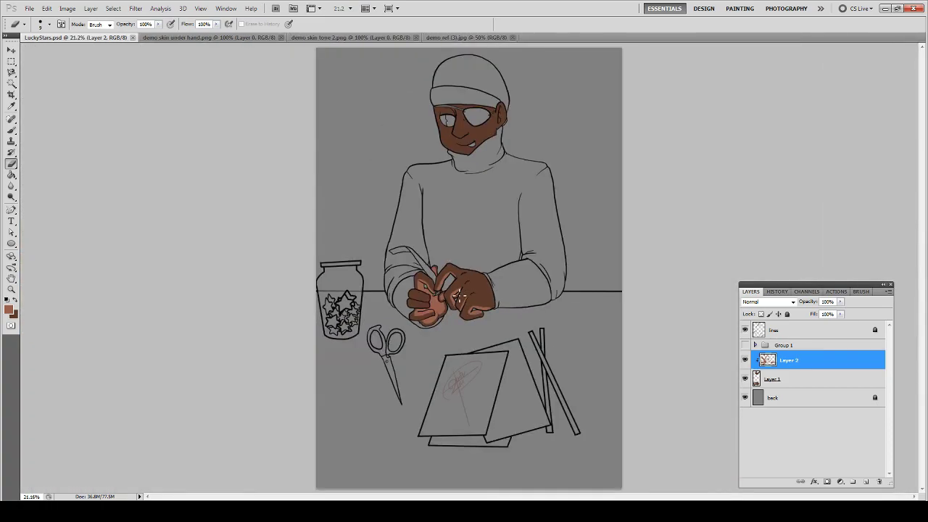
pyautogui.click(755, 346)
pyautogui.click(791, 379)
pyautogui.keyDown('shift'); pyautogui.click(791, 361); pyautogui.keyUp('shift')
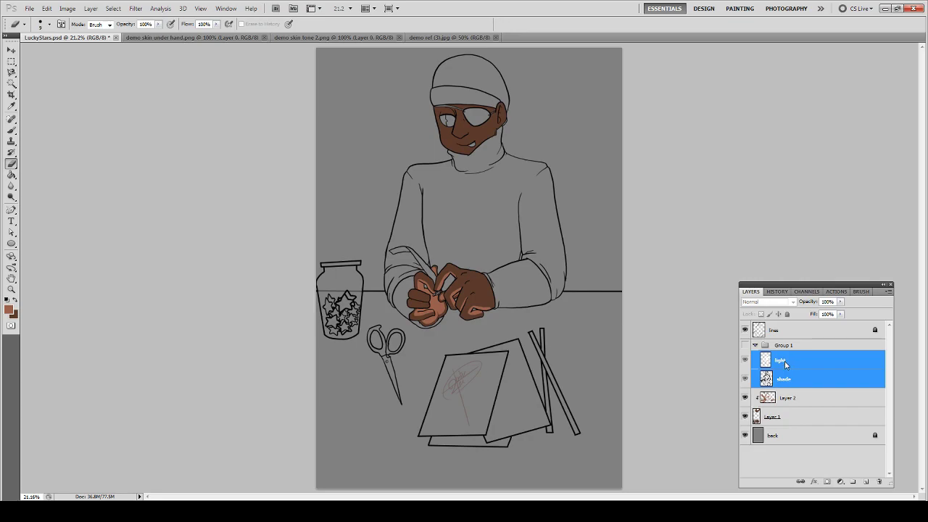
pyautogui.rightClick(786, 360)
pyautogui.click(825, 169)
pyautogui.press('Return')
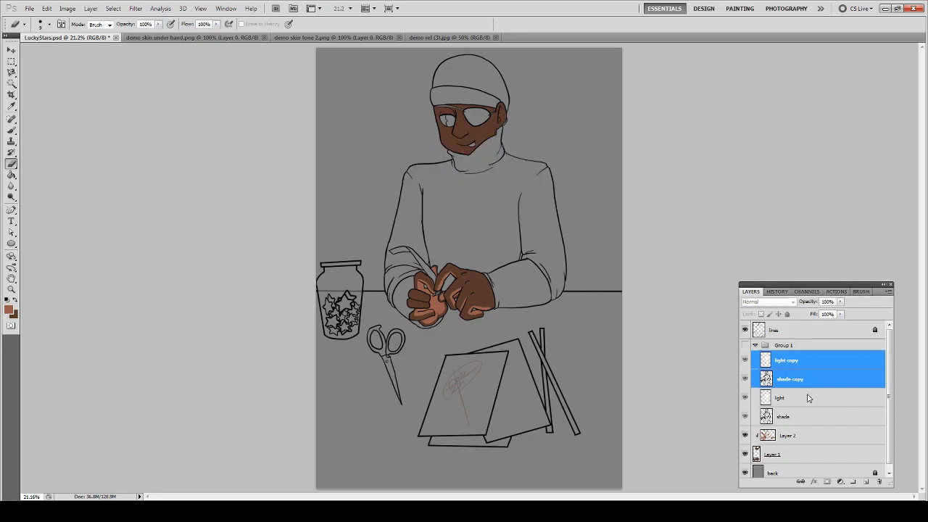
pyautogui.moveTo(796, 382); pyautogui.dragTo(795, 427)
pyautogui.hotkey('ctrl', 'alt', 'g')
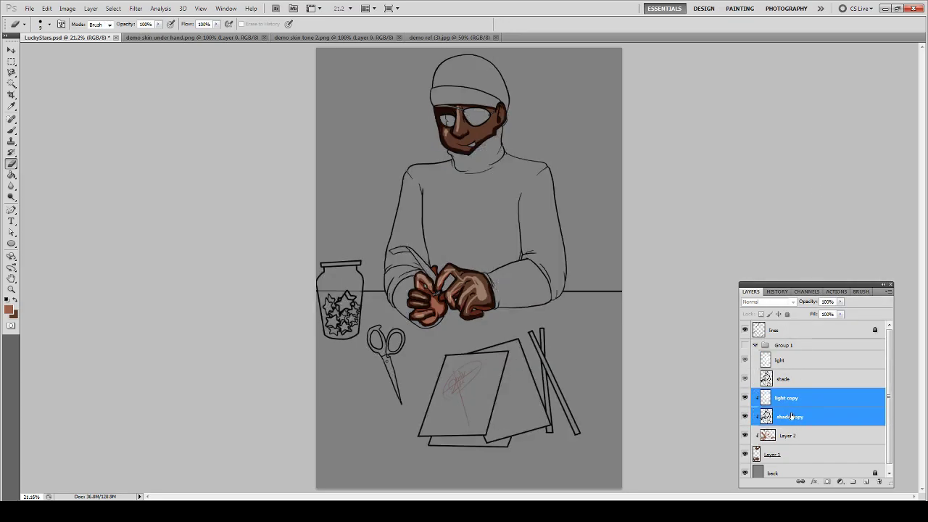
# - Add a new clipped layer between Layer 2 and the shade copy layer
pyautogui.click(791, 415)
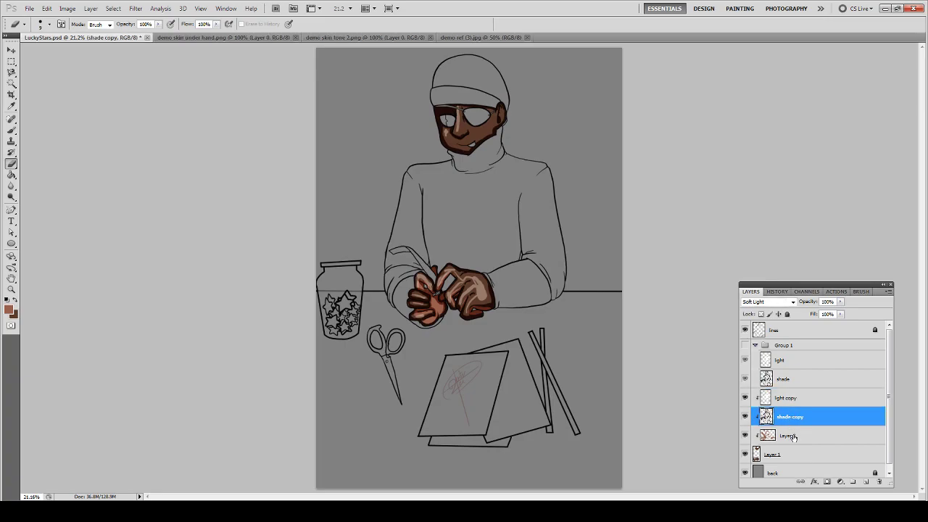
pyautogui.click(794, 437)
pyautogui.click(866, 482)
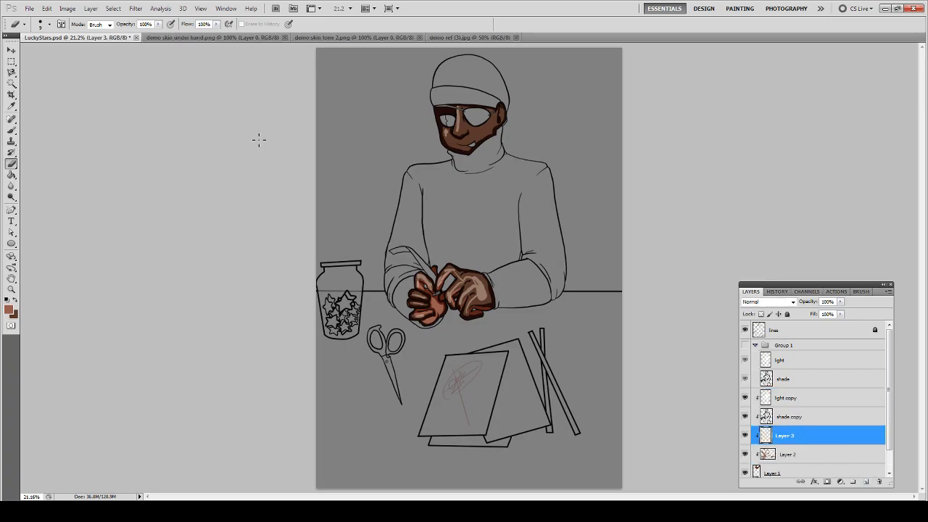
# - Sample the dark facial hair color from the first figure's mustache in demo ref (3).jpg as the foreground color
pyautogui.click(307, 39)
pyautogui.click(251, 41)
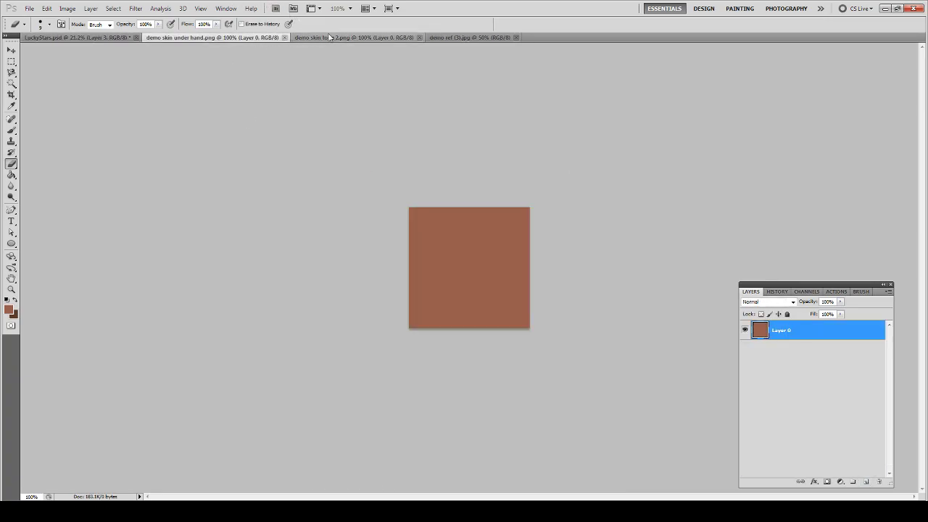
pyautogui.click(460, 37)
pyautogui.press('z')
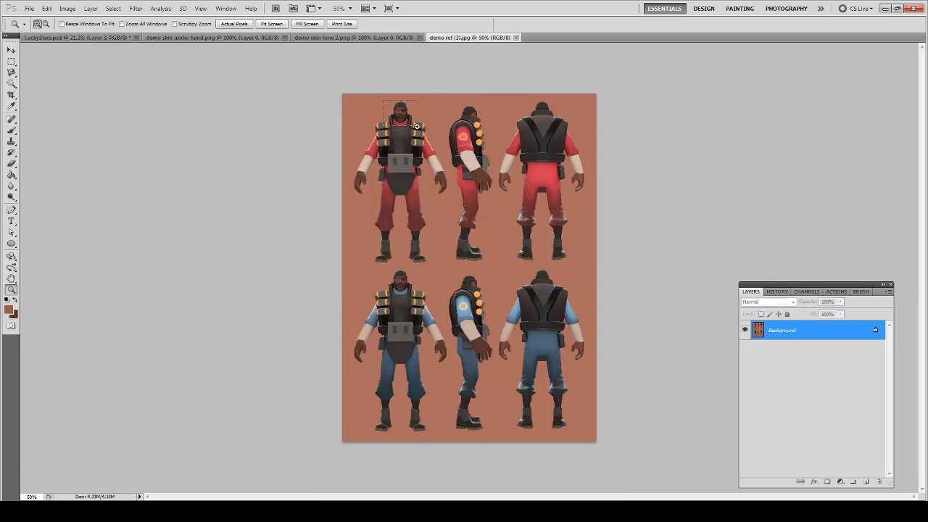
pyautogui.click(417, 129)
pyautogui.press('b')
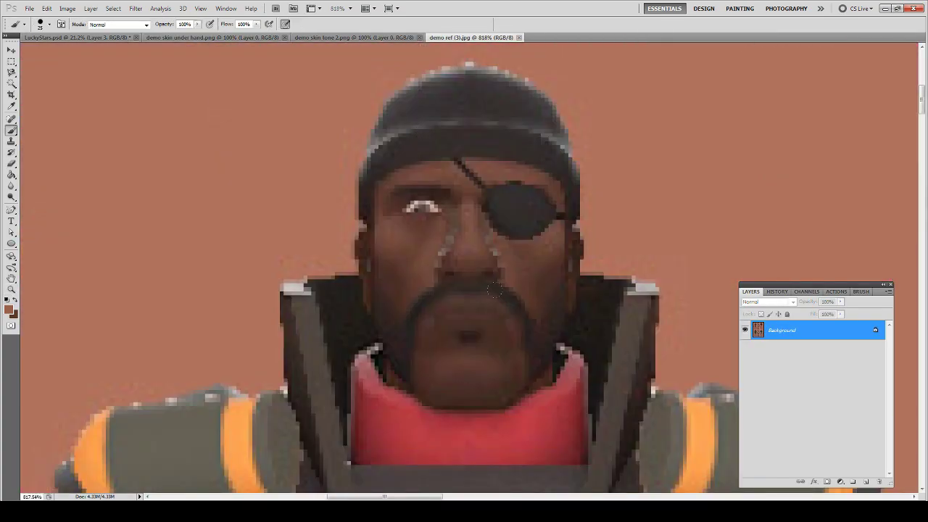
pyautogui.keyDown('alt'); pyautogui.click(511, 294); pyautogui.keyUp('alt')
# - Paint a dark mustache on LuckyStars' Layer 3, running from under the nose down to the jaw and over the mouth's other corner
pyautogui.click(118, 38)
pyautogui.press('z')
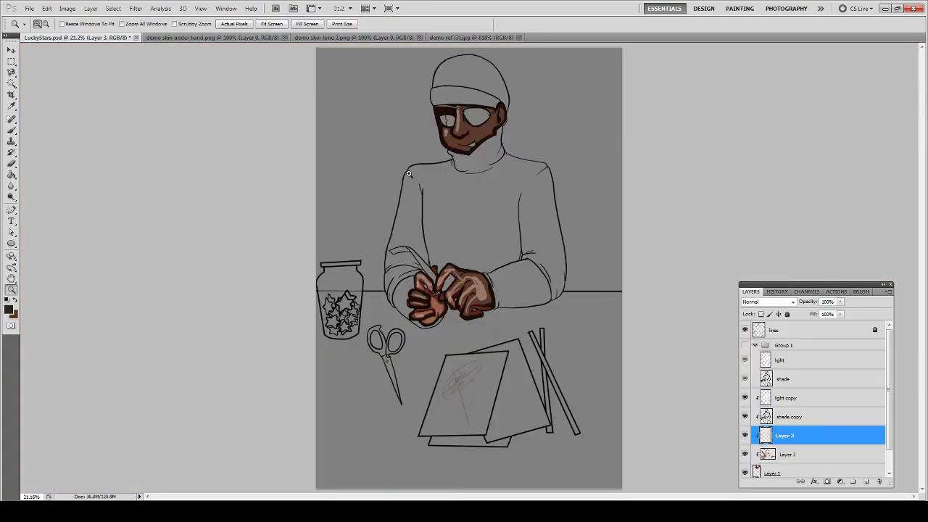
pyautogui.moveTo(425, 100); pyautogui.dragTo(524, 174)
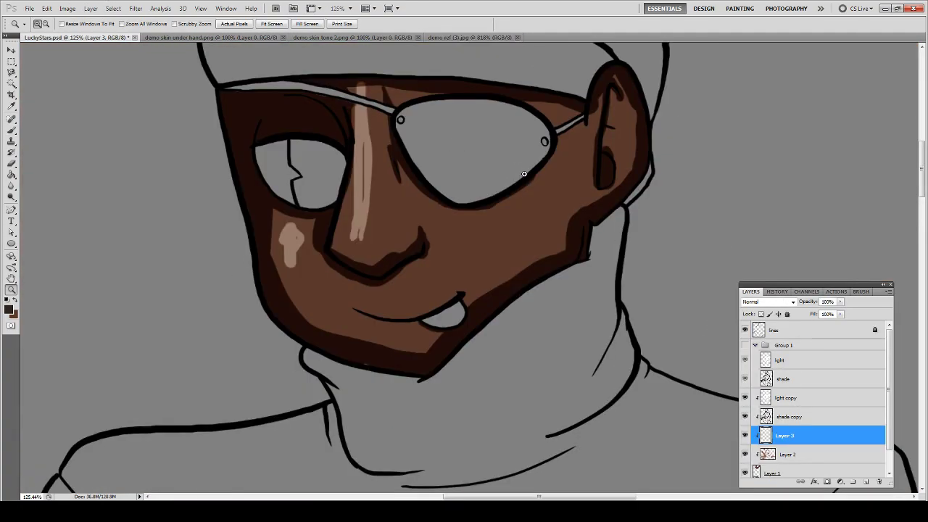
pyautogui.press('b')
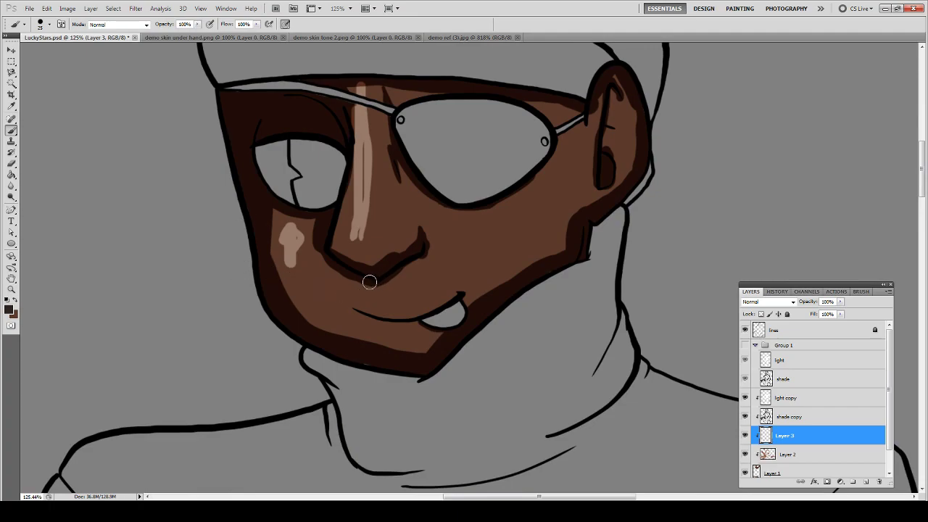
pyautogui.moveTo(370, 282); pyautogui.dragTo(311, 327)
pyautogui.moveTo(369, 275)
pyautogui.mouseDown()
pyautogui.moveTo(336, 296)
pyautogui.moveTo(313, 335)
pyautogui.mouseUp()
pyautogui.moveTo(485, 297)
pyautogui.mouseDown()
pyautogui.moveTo(434, 270)
pyautogui.moveTo(356, 286)
pyautogui.moveTo(477, 288)
pyautogui.mouseUp()
pyautogui.hotkey('ctrl', 'z')
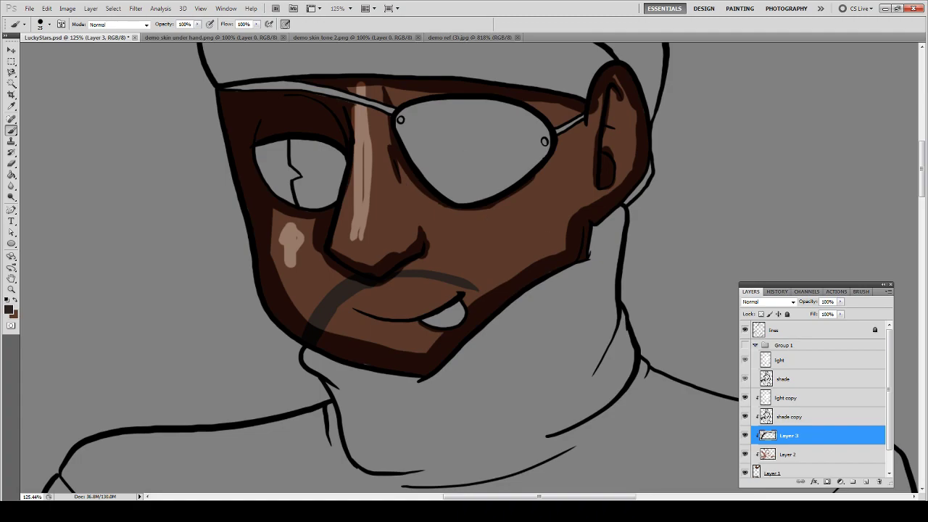
pyautogui.scroll(-1, 810, 447)
pyautogui.click(809, 447)
pyautogui.press('s')
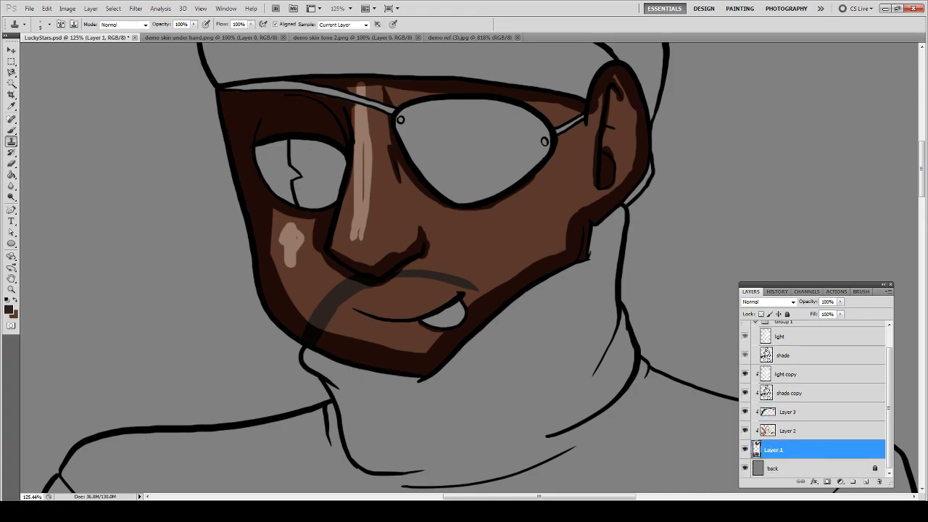
pyautogui.click(786, 411)
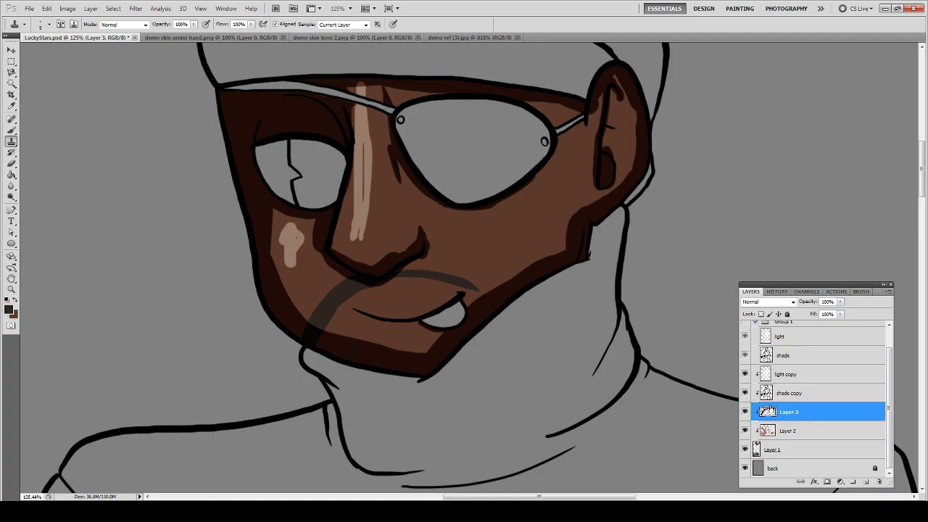
# - Extend the dark mustache on Layer 3 from under the nose past the open mouth corner to the jaw edge
pyautogui.press('b')
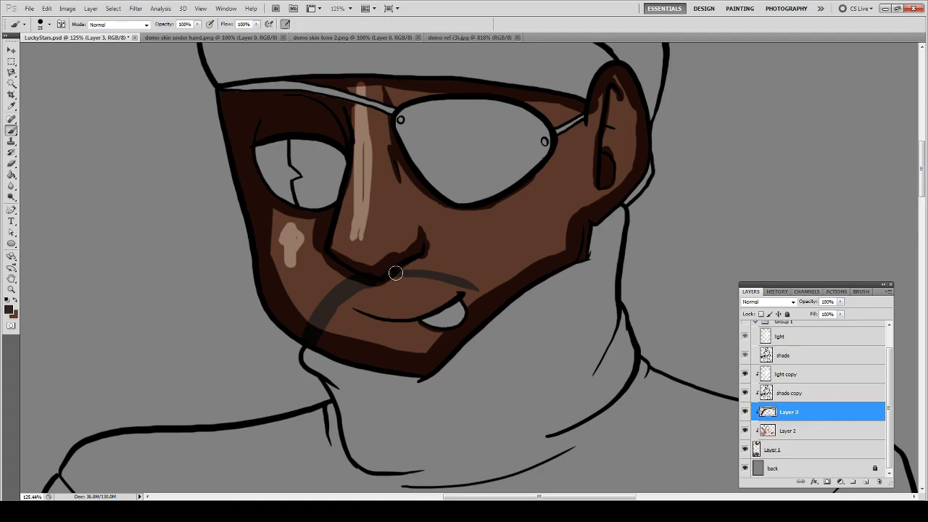
pyautogui.moveTo(401, 271); pyautogui.dragTo(497, 310)
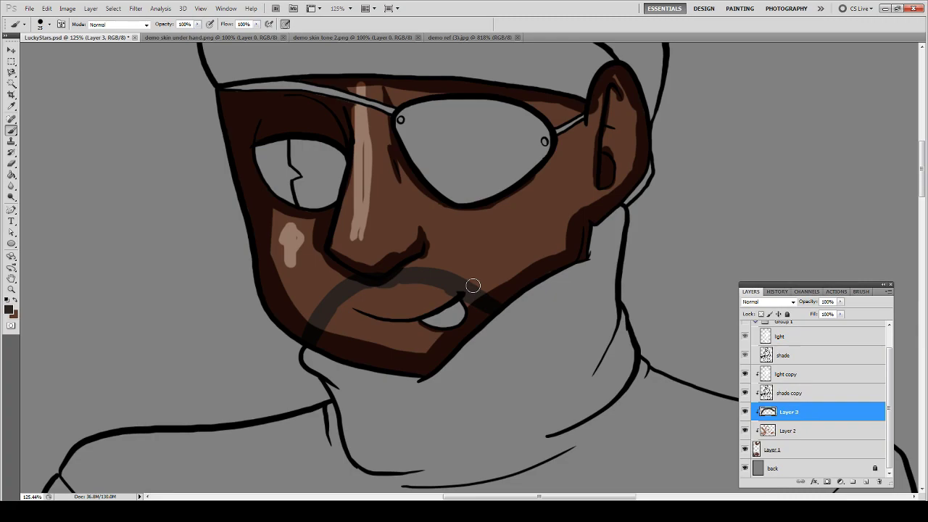
pyautogui.press('e')
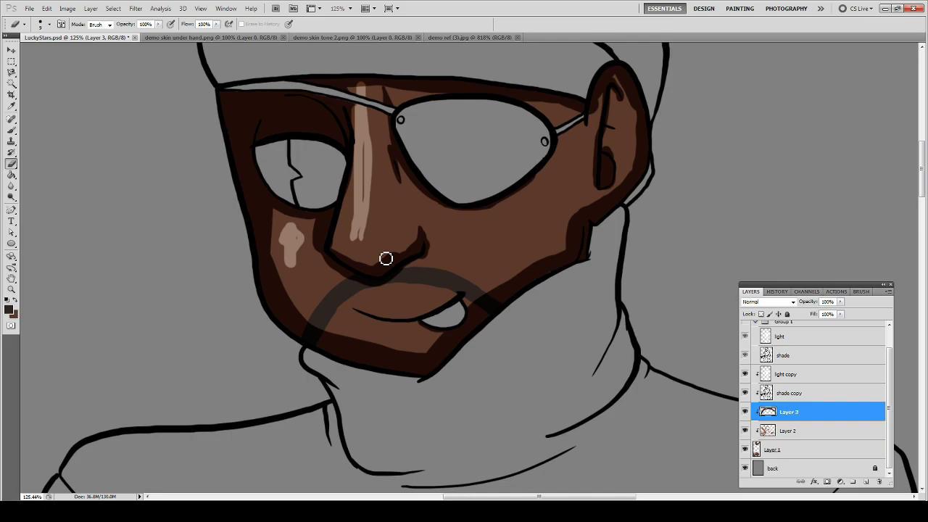
pyautogui.press('b')
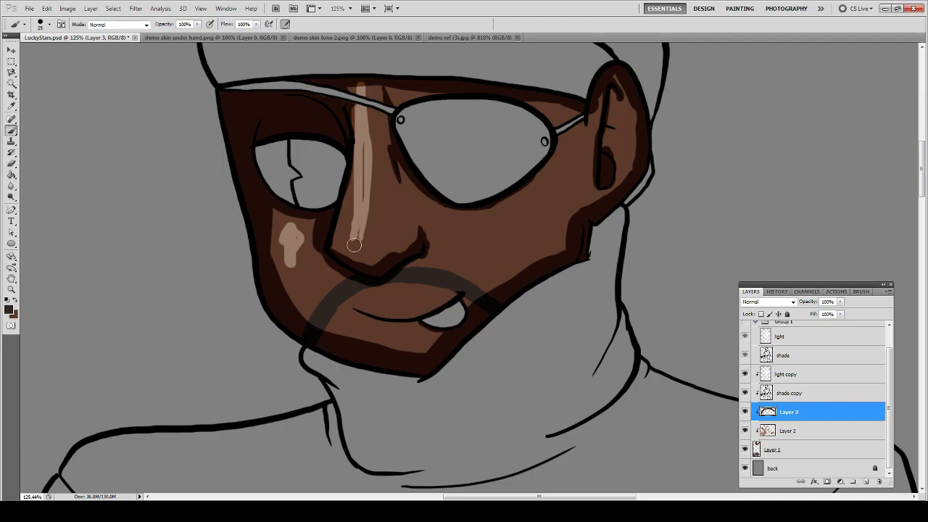
# - Check the beard in demo ref (3).jpg and paint a small dark triangular soul patch below LuckyStars' lower lip
pyautogui.click(449, 38)
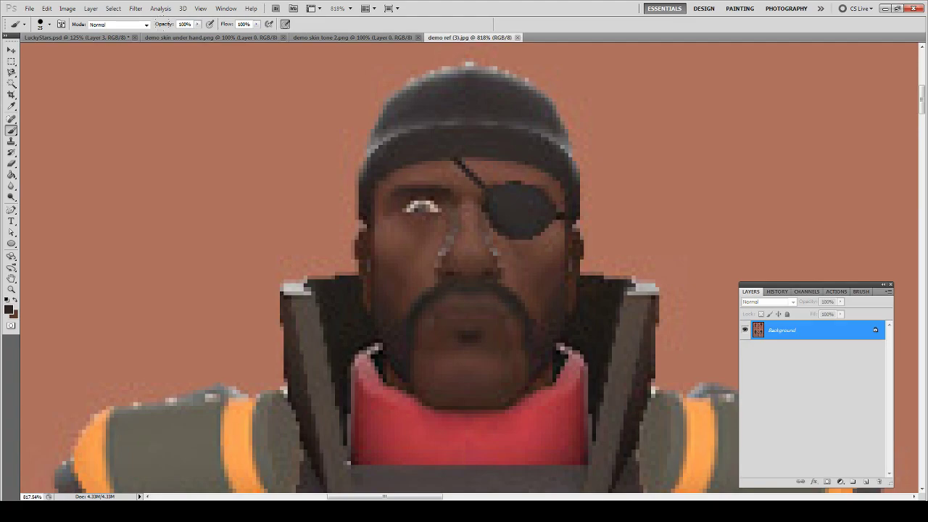
pyautogui.click(90, 38)
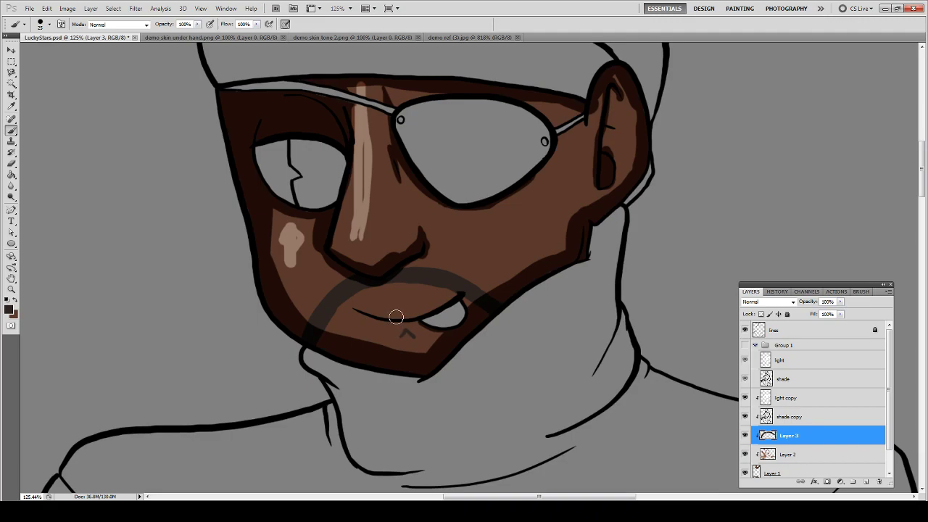
pyautogui.moveTo(404, 330)
pyautogui.mouseDown()
pyautogui.moveTo(402, 338)
pyautogui.moveTo(413, 339)
pyautogui.moveTo(400, 335)
pyautogui.moveTo(408, 330)
pyautogui.moveTo(425, 342)
pyautogui.moveTo(401, 352)
pyautogui.mouseUp()
pyautogui.press('e')
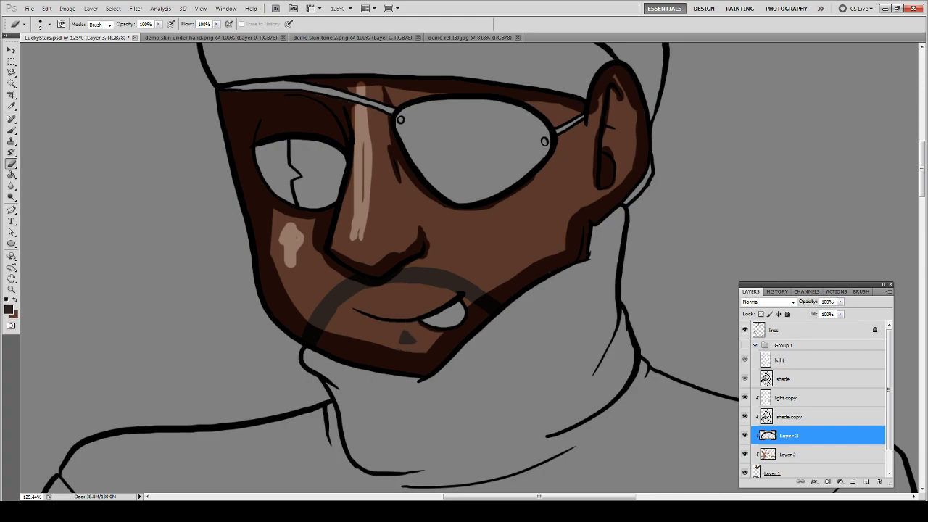
# - Touch up the skin fill on Layer 1 with the Clone Stamp beneath the glasses arm above the cracked lens
pyautogui.click(809, 457)
pyautogui.click(804, 472)
pyautogui.press('s')
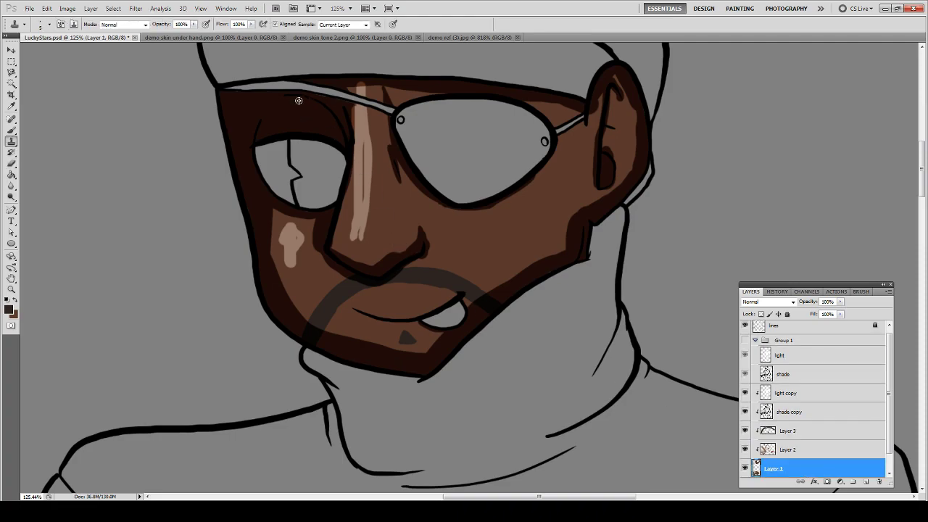
pyautogui.keyDown('alt'); pyautogui.click(298, 100); pyautogui.keyUp('alt')
pyautogui.moveTo(318, 98)
pyautogui.mouseDown()
pyautogui.moveTo(372, 117)
pyautogui.moveTo(345, 103)
pyautogui.mouseUp()
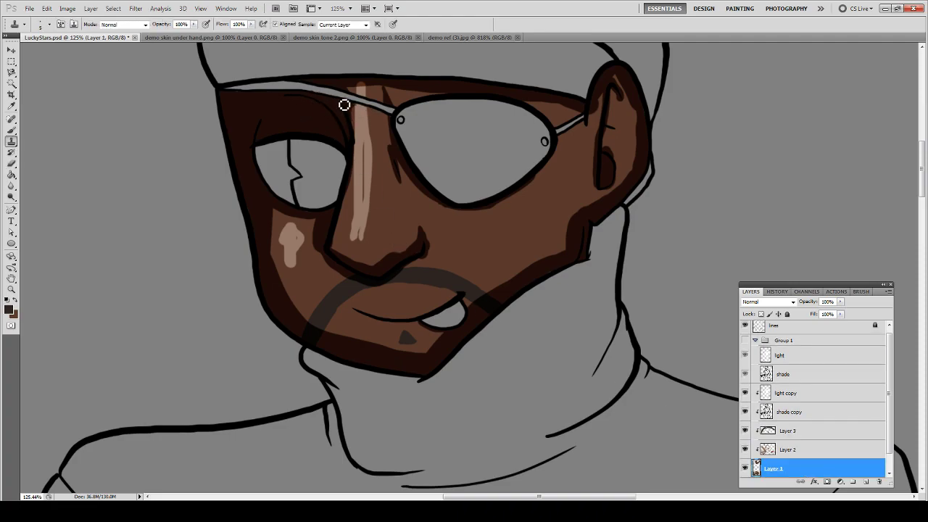
# - Paint a dark sideburn on Layer 3 between the glasses lens and the ear, tapering down the cheek
pyautogui.click(778, 431)
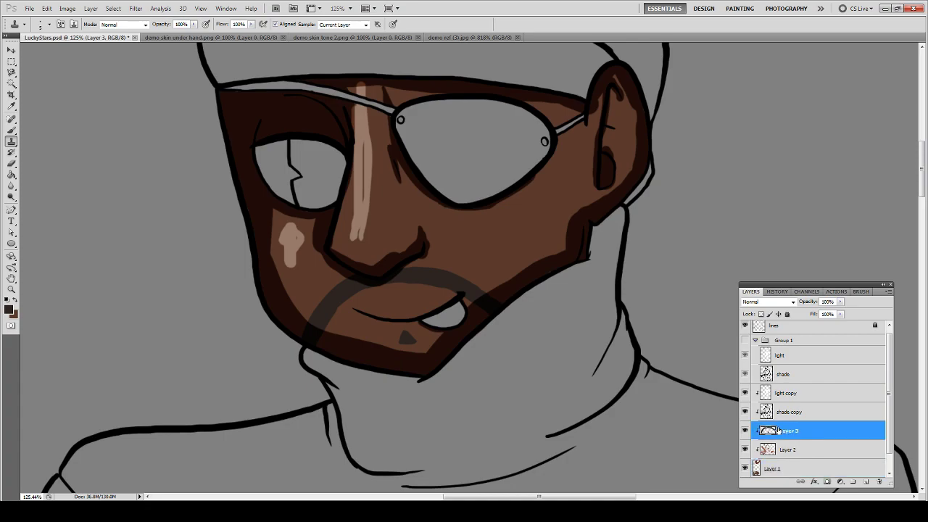
pyautogui.press('b')
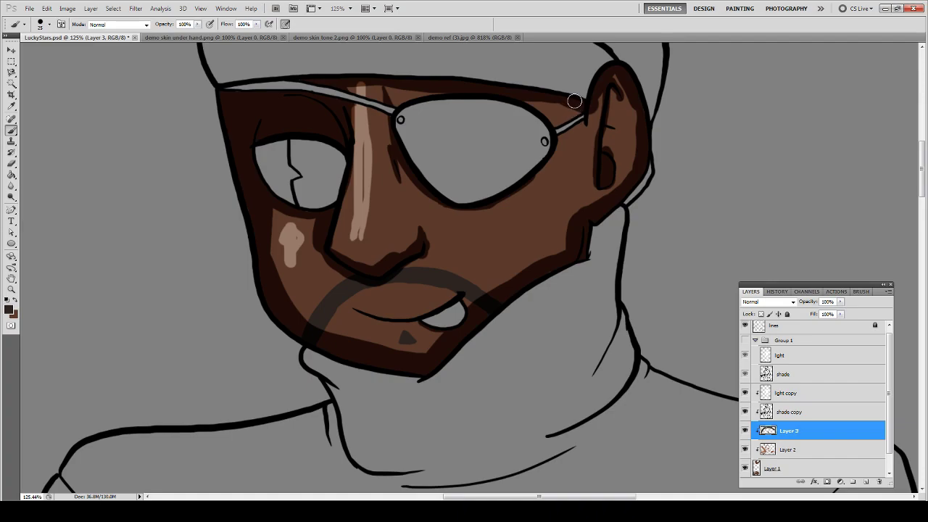
pyautogui.moveTo(576, 100); pyautogui.dragTo(571, 167)
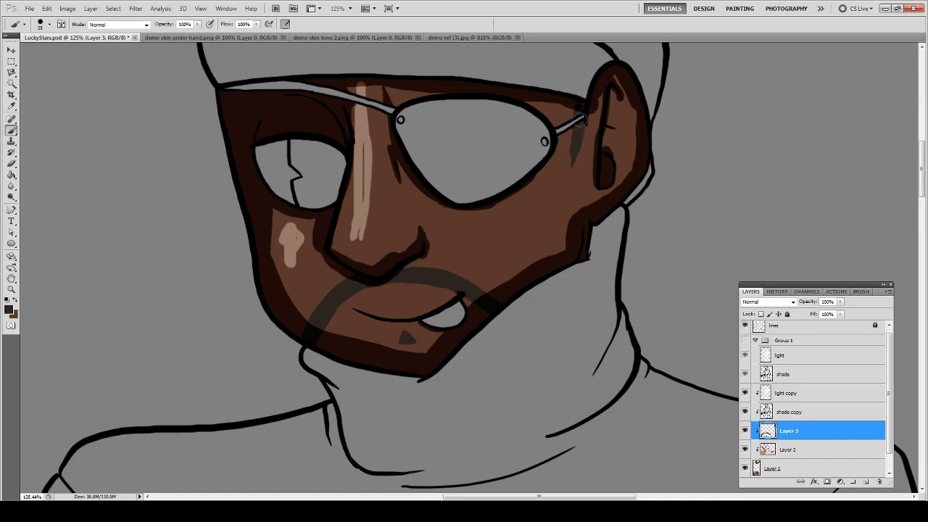
pyautogui.moveTo(580, 116)
pyautogui.mouseDown()
pyautogui.moveTo(568, 169)
pyautogui.moveTo(577, 93)
pyautogui.moveTo(559, 188)
pyautogui.moveTo(580, 96)
pyautogui.moveTo(557, 185)
pyautogui.moveTo(579, 108)
pyautogui.moveTo(564, 148)
pyautogui.mouseUp()
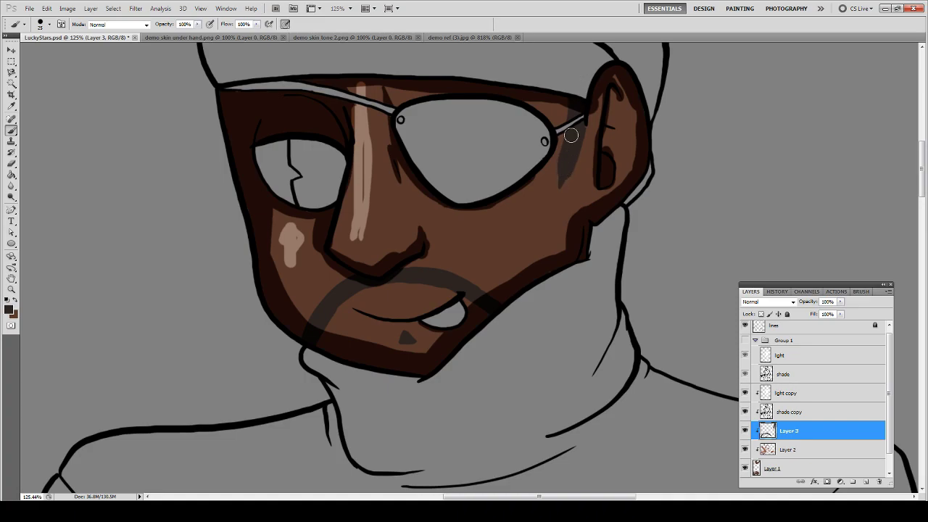
# - Erase the sideburn's rough edges and rounded tip so it narrows to a sharp point on the cheek
pyautogui.press('e')
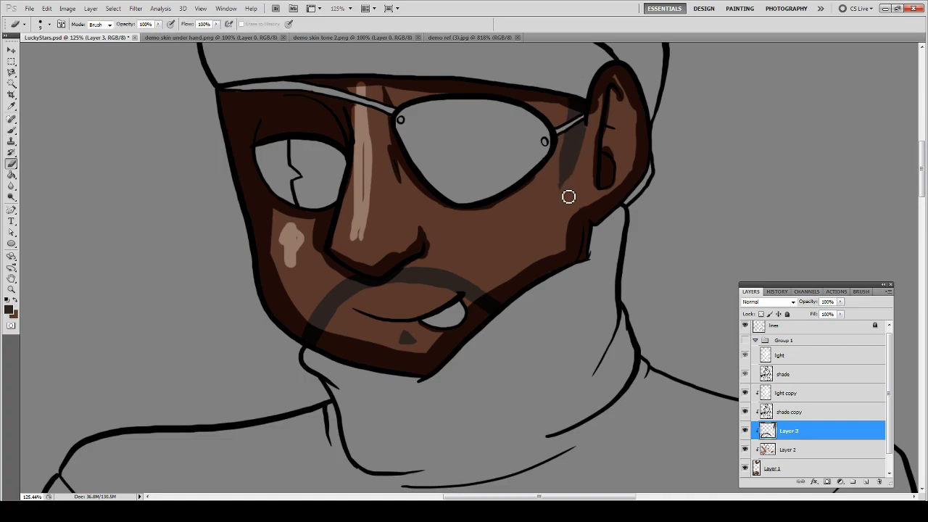
pyautogui.moveTo(567, 191); pyautogui.dragTo(593, 138)
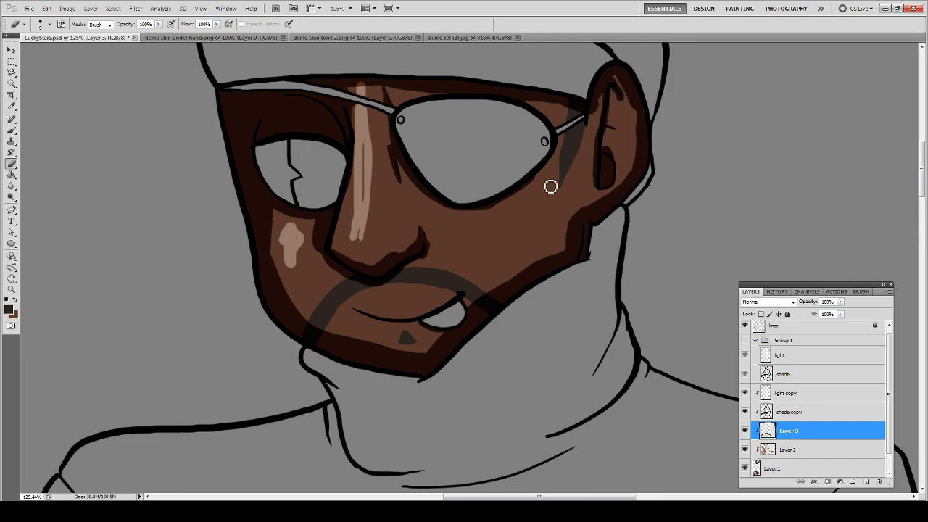
pyautogui.press('z')
pyautogui.moveTo(518, 120); pyautogui.dragTo(632, 248)
pyautogui.press('b')
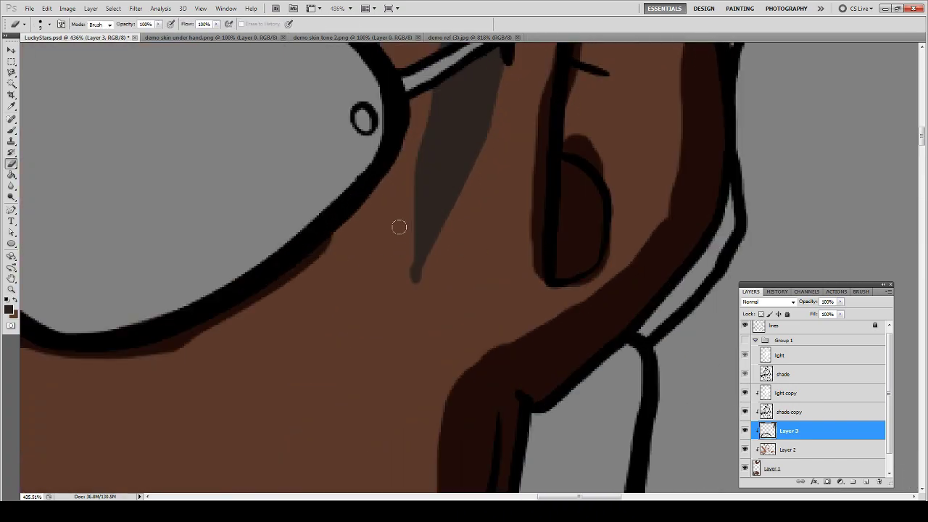
pyautogui.click(417, 281)
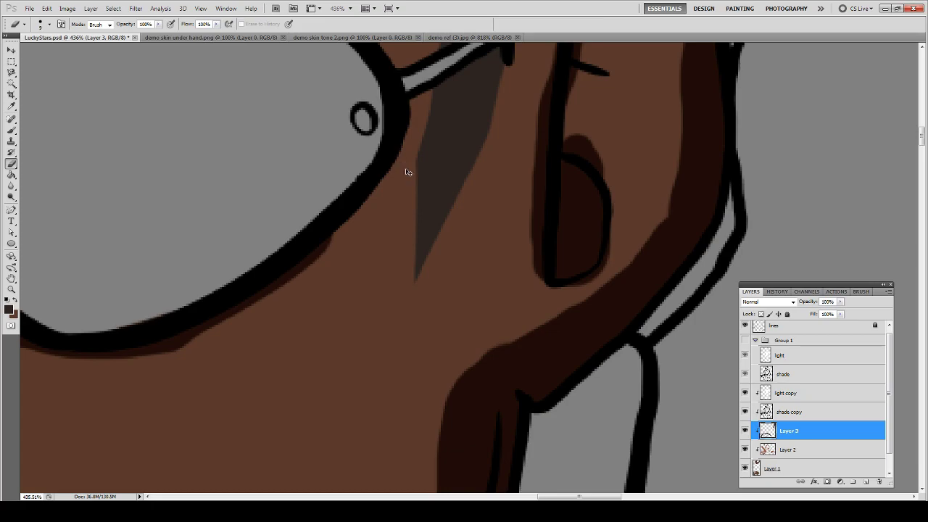
# - Examine the painted sideburn and mustache, and compare them with the facial hair on the figures in demo ref (3).jpg
pyautogui.hotkey('ctrl', '0')
pyautogui.press('z')
pyautogui.moveTo(454, 74); pyautogui.dragTo(523, 147)
pyautogui.moveTo(417, 221); pyautogui.dragTo(563, 390)
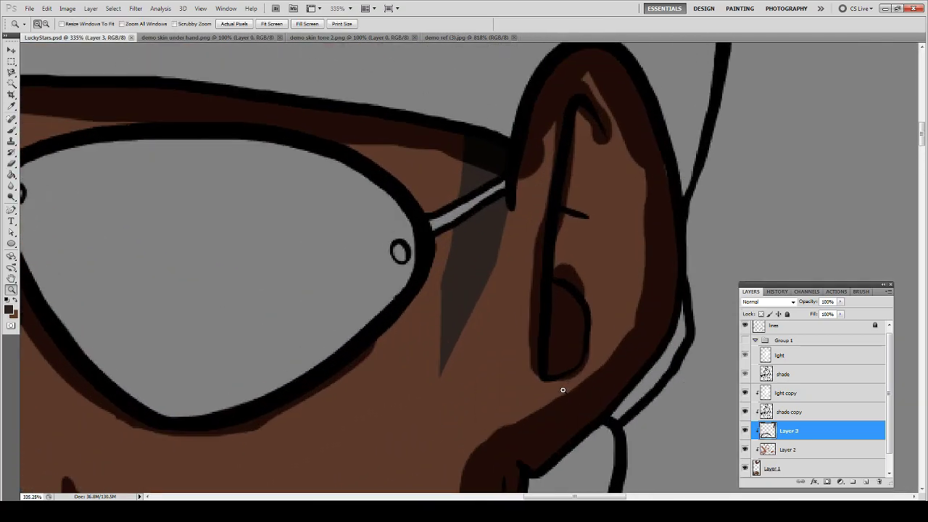
pyautogui.hotkey('ctrl', '0')
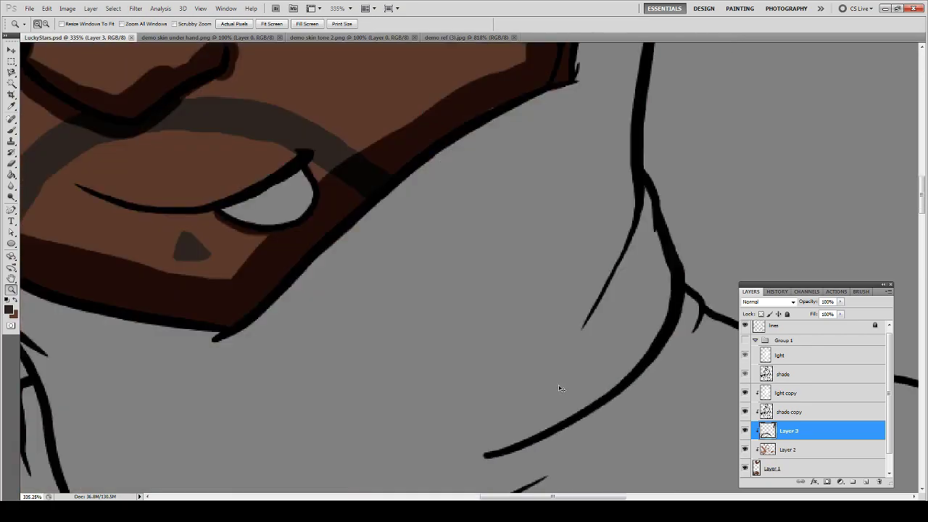
pyautogui.click(452, 37)
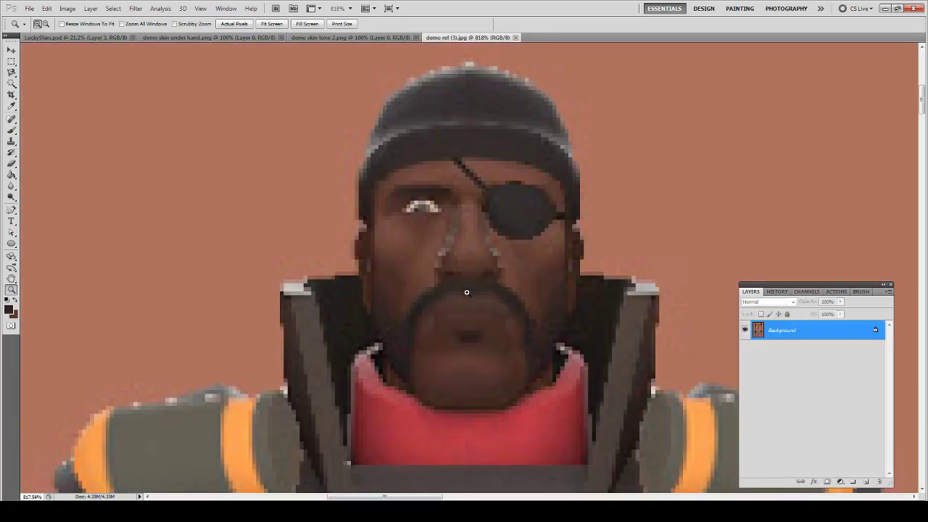
pyautogui.moveTo(565, 323); pyautogui.dragTo(557, 303)
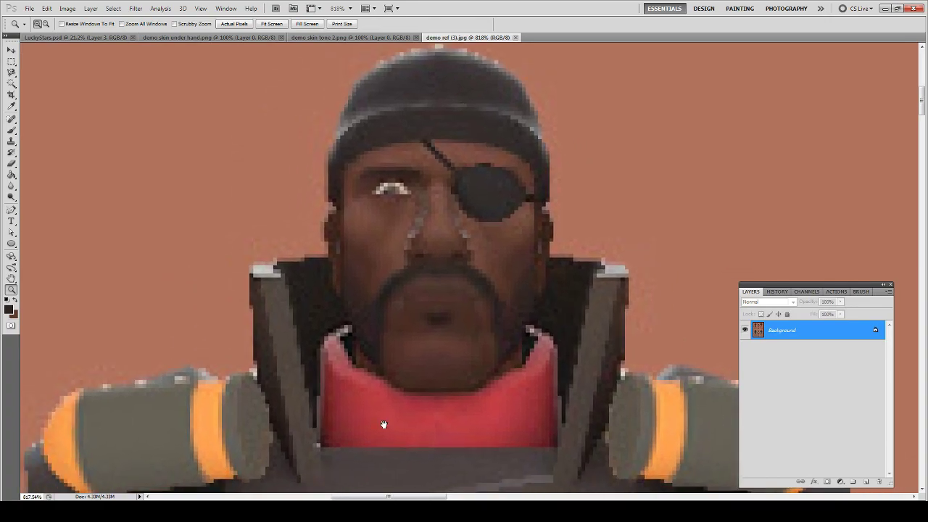
pyautogui.moveTo(728, 337); pyautogui.dragTo(409, 304)
pyautogui.moveTo(717, 290); pyautogui.dragTo(131, 273)
pyautogui.moveTo(518, 259); pyautogui.dragTo(85, 352)
pyautogui.moveTo(559, 294); pyautogui.dragTo(189, 263)
pyautogui.moveTo(527, 287); pyautogui.dragTo(675, 172)
pyautogui.hotkey('ctrl', '0')
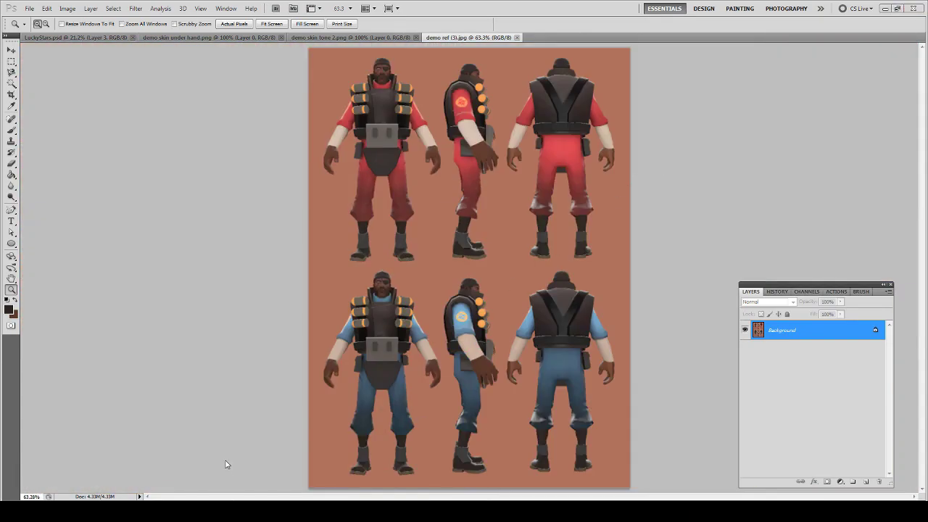
# - Open demo ref (2) from the tf2 ref demo folder in Photoshop and examine the first face's beard up close
pyautogui.hotkey('alt', 'Tab')
pyautogui.click(157, 106)
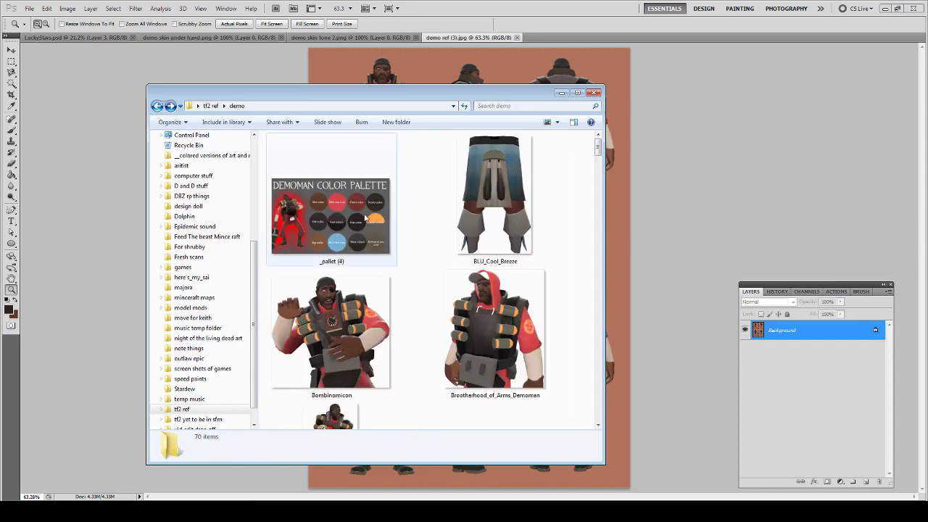
pyautogui.scroll(-2, 464, 287)
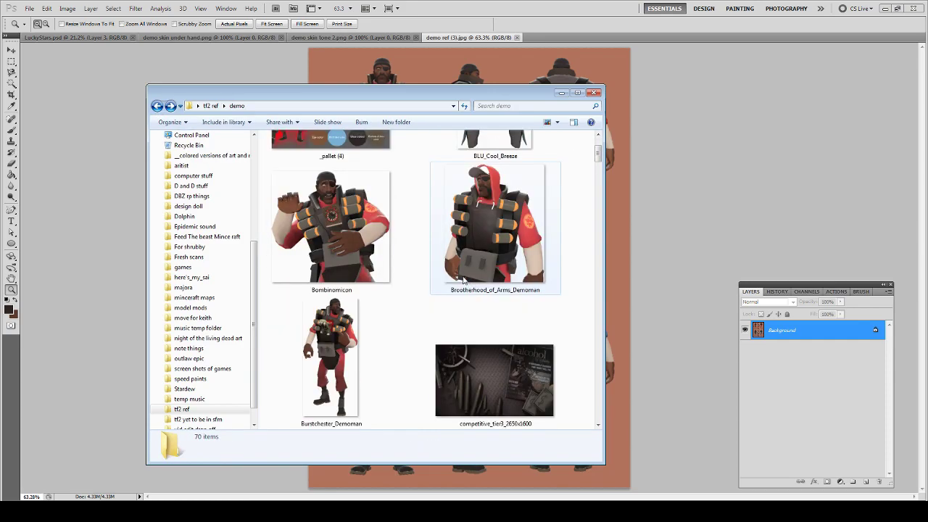
pyautogui.scroll(-6, 464, 287)
pyautogui.click(512, 237)
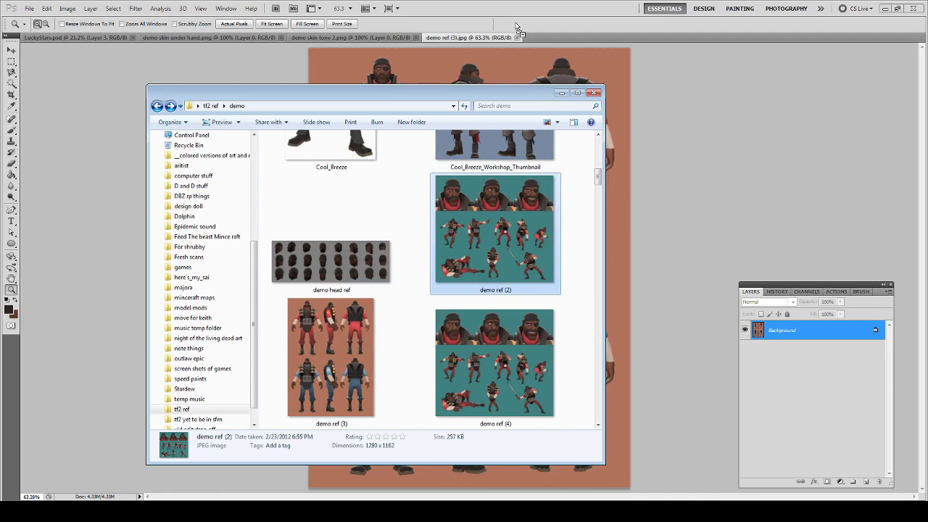
pyautogui.moveTo(472, 269); pyautogui.dragTo(588, 23)
pyautogui.moveTo(263, 100); pyautogui.dragTo(395, 182)
pyautogui.press('space')
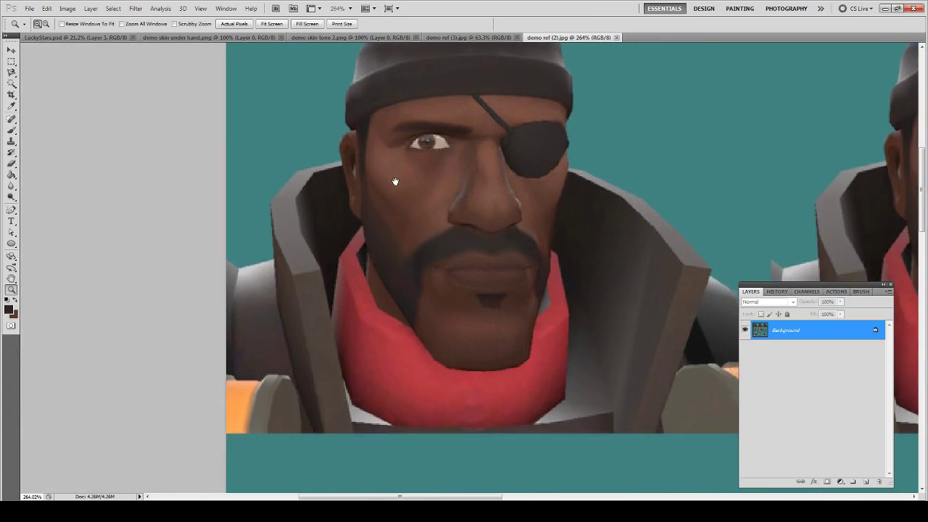
# - Add a new clipped layer directly above Layer 2 in LuckyStars.psd
pyautogui.click(104, 38)
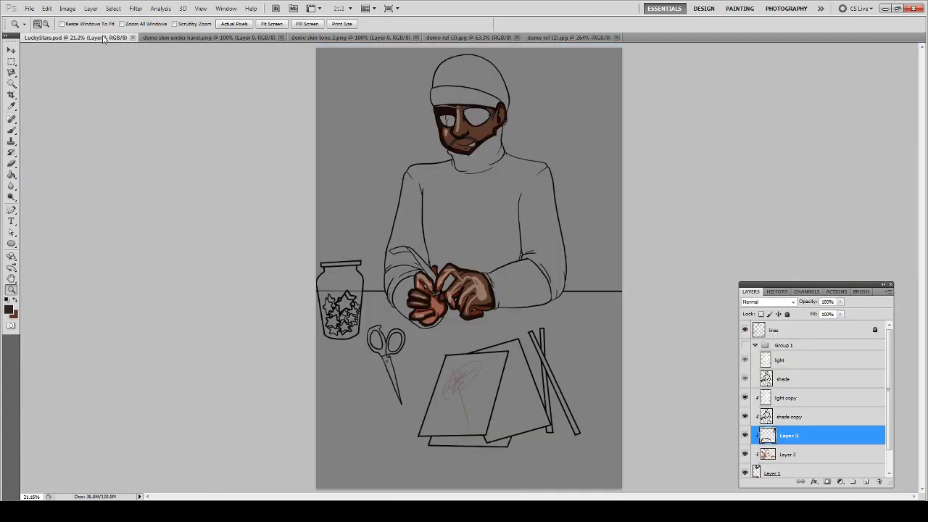
pyautogui.click(475, 123)
pyautogui.click(523, 259)
pyautogui.scroll(-2, 519, 262)
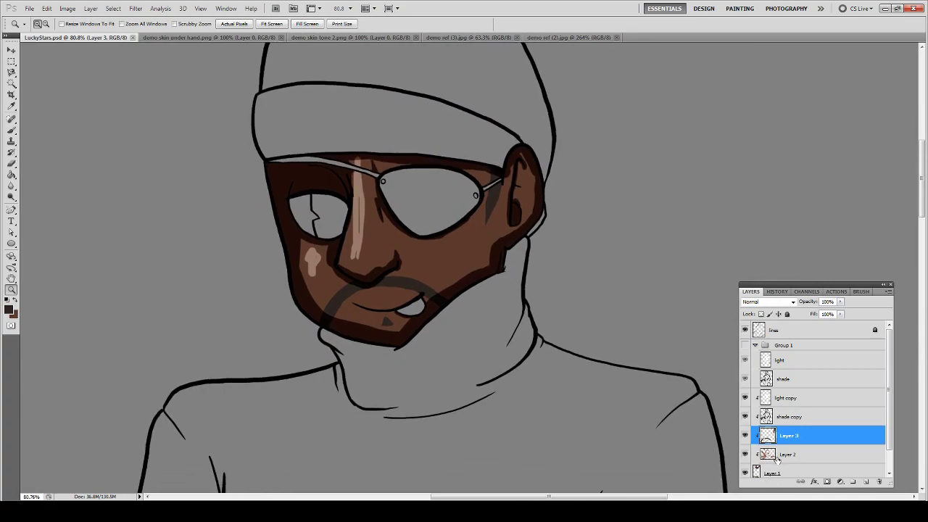
pyautogui.click(824, 454)
pyautogui.click(866, 481)
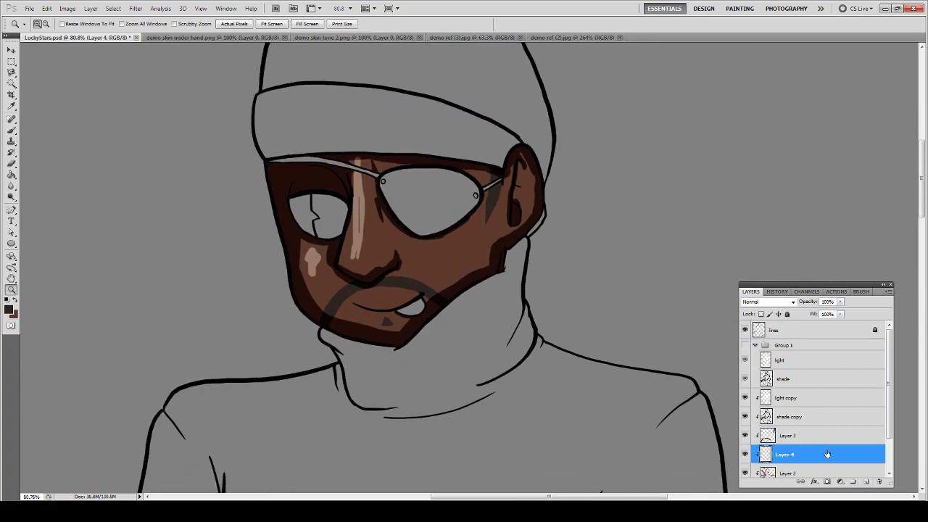
# - Paint a dark beard line on Layer 4 from the mustache end up the cheek to the sideburn, and trim its edge
pyautogui.press('b')
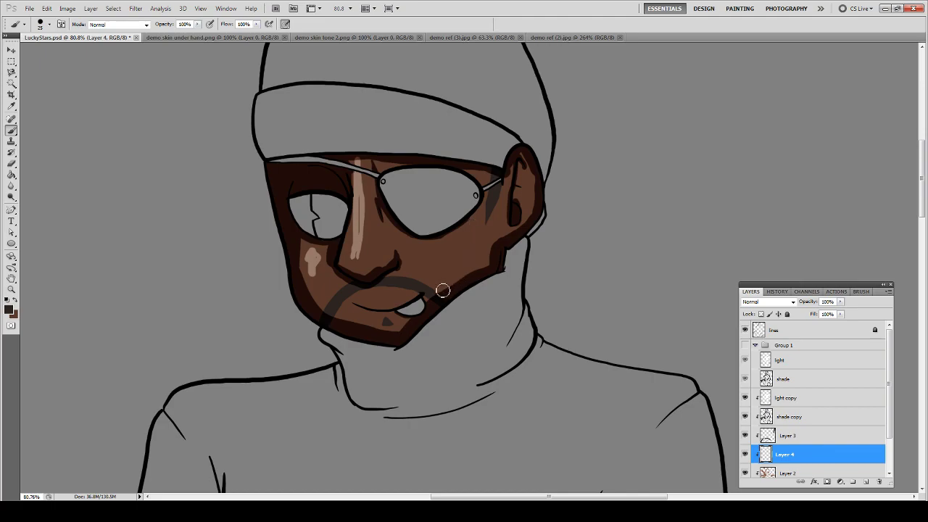
pyautogui.moveTo(441, 286)
pyautogui.mouseDown()
pyautogui.moveTo(456, 264)
pyautogui.moveTo(442, 289)
pyautogui.moveTo(490, 214)
pyautogui.mouseUp()
pyautogui.moveTo(469, 267); pyautogui.dragTo(462, 288)
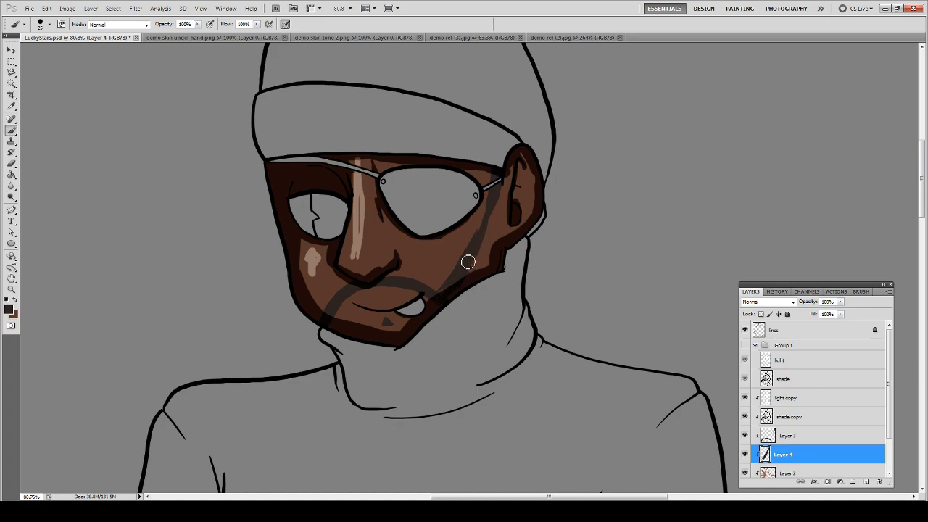
pyautogui.press('e')
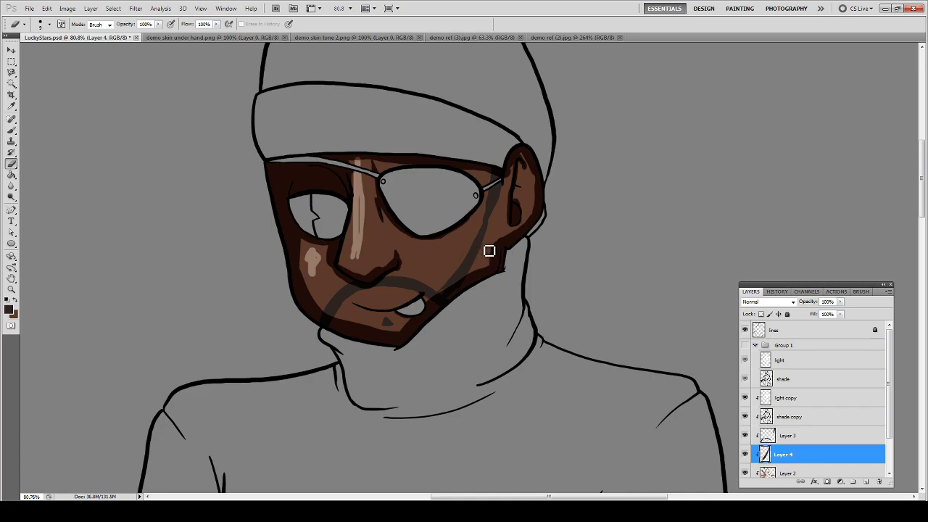
pyautogui.press('b')
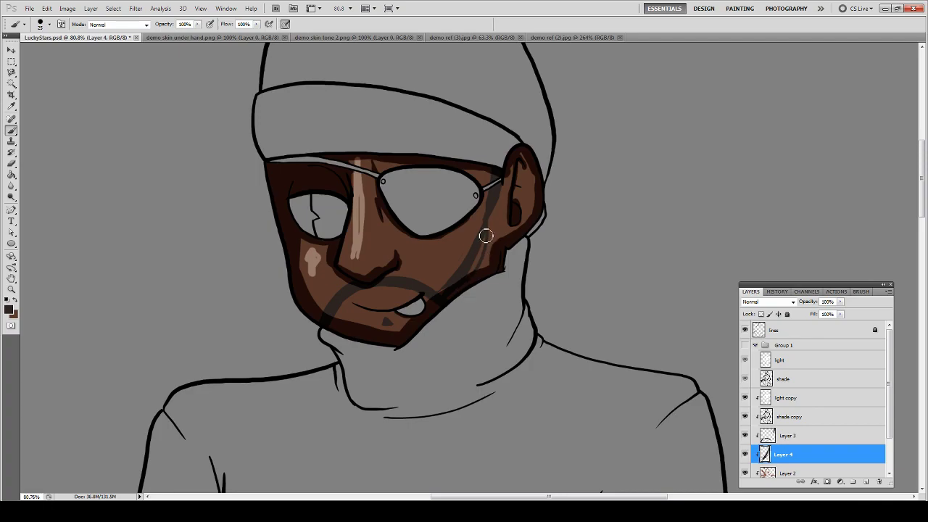
# - Fill the jaw area between the beard line and the jaw edge below the ear with the dark hair color
pyautogui.moveTo(485, 235); pyautogui.dragTo(458, 292)
pyautogui.moveTo(486, 236)
pyautogui.mouseDown()
pyautogui.moveTo(483, 266)
pyautogui.moveTo(466, 281)
pyautogui.moveTo(485, 235)
pyautogui.moveTo(488, 273)
pyautogui.mouseUp()
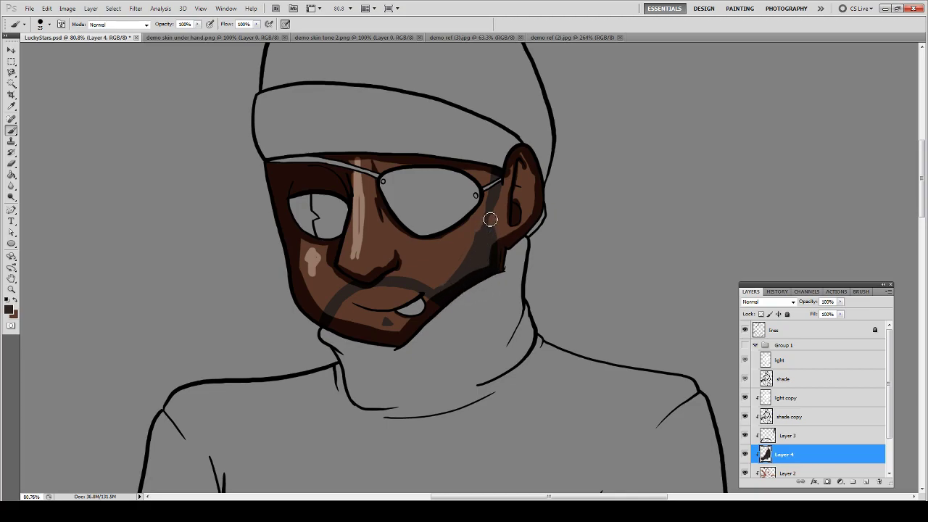
pyautogui.moveTo(497, 226)
pyautogui.mouseDown()
pyautogui.moveTo(498, 188)
pyautogui.moveTo(466, 278)
pyautogui.moveTo(445, 301)
pyautogui.mouseUp()
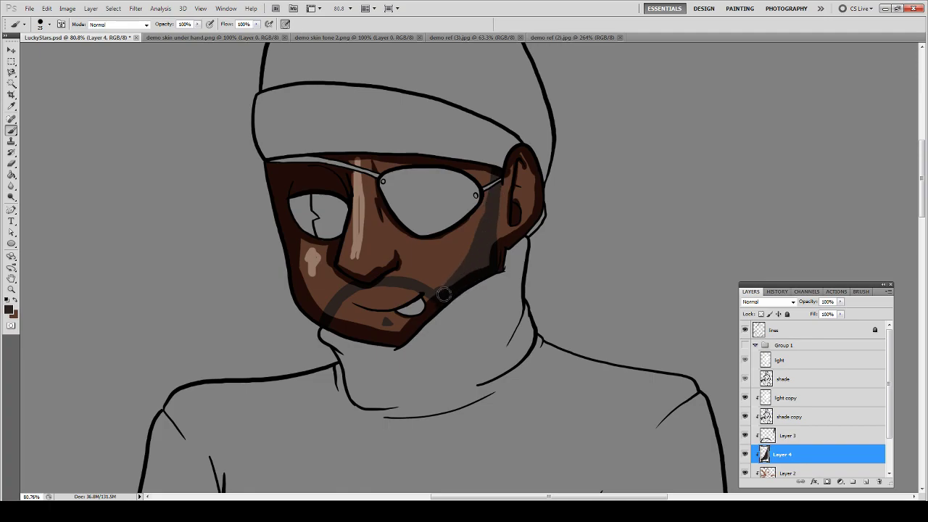
pyautogui.press('e')
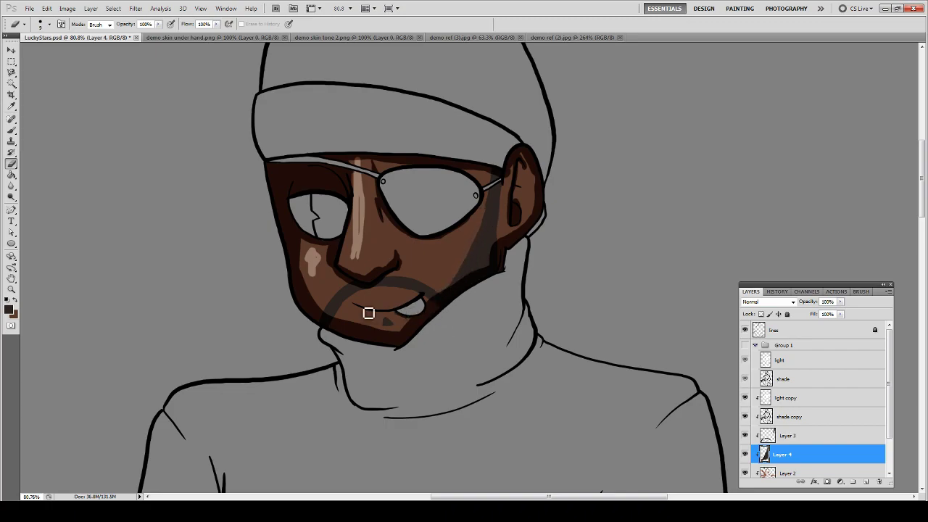
# - Paint the dark beard color along the jaw edge on the side opposite the ear on Layer 4, and trim it back with the eraser
pyautogui.press('b')
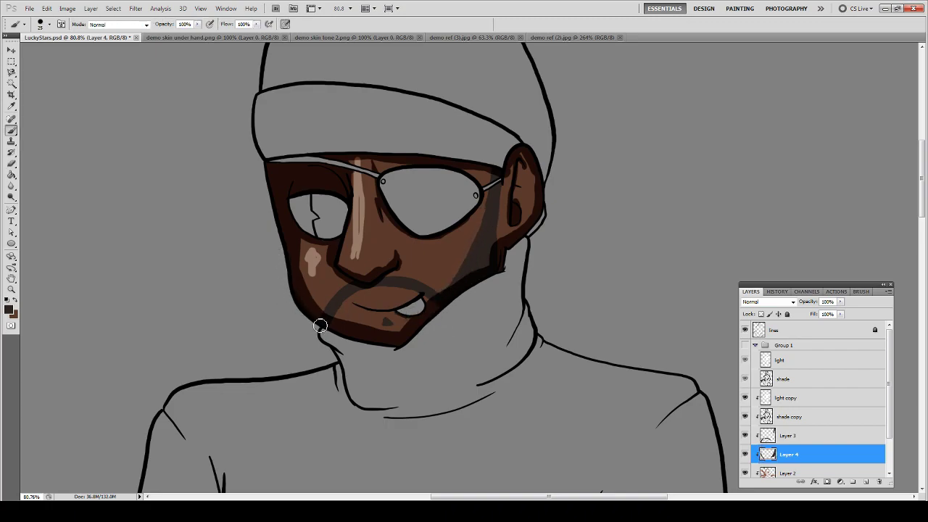
pyautogui.moveTo(298, 290); pyautogui.dragTo(282, 224)
pyautogui.press('e')
pyautogui.press(']')
pyautogui.press(']')
pyautogui.press(']')
pyautogui.press(']')
pyautogui.press(']')
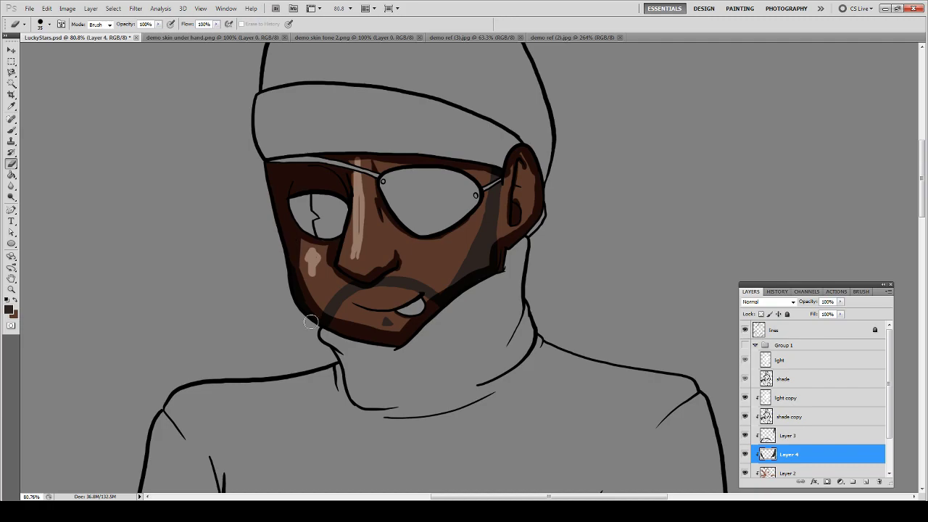
pyautogui.moveTo(313, 318); pyautogui.dragTo(295, 278)
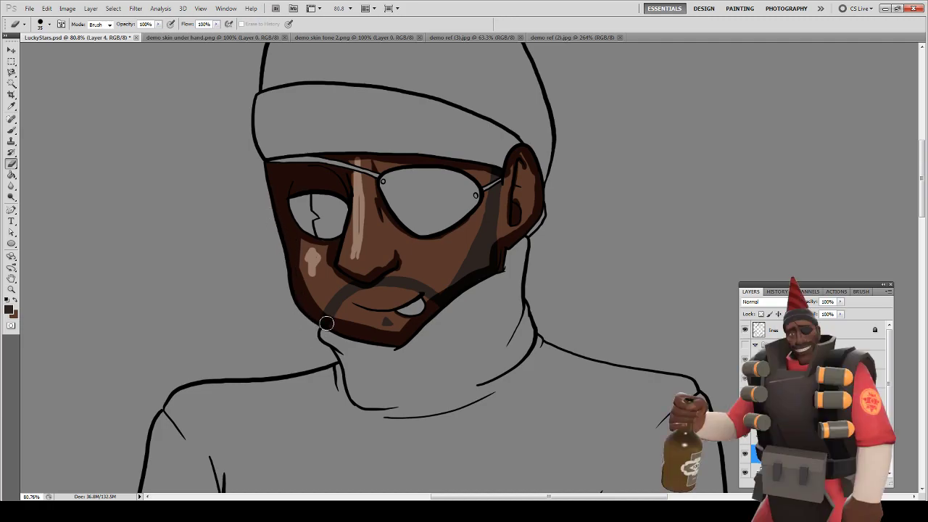
pyautogui.press('b')
pyautogui.moveTo(316, 271); pyautogui.dragTo(314, 271)
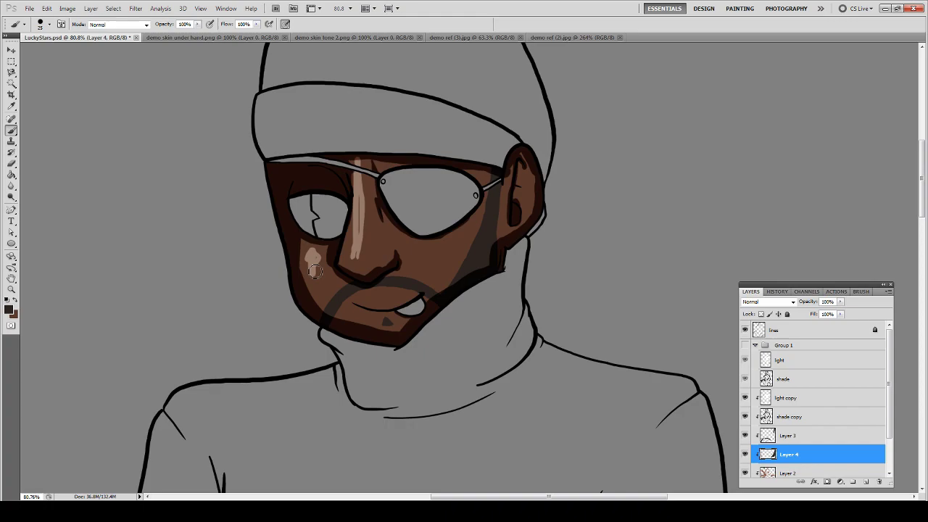
pyautogui.moveTo(314, 271); pyautogui.dragTo(314, 273)
pyautogui.press('r')
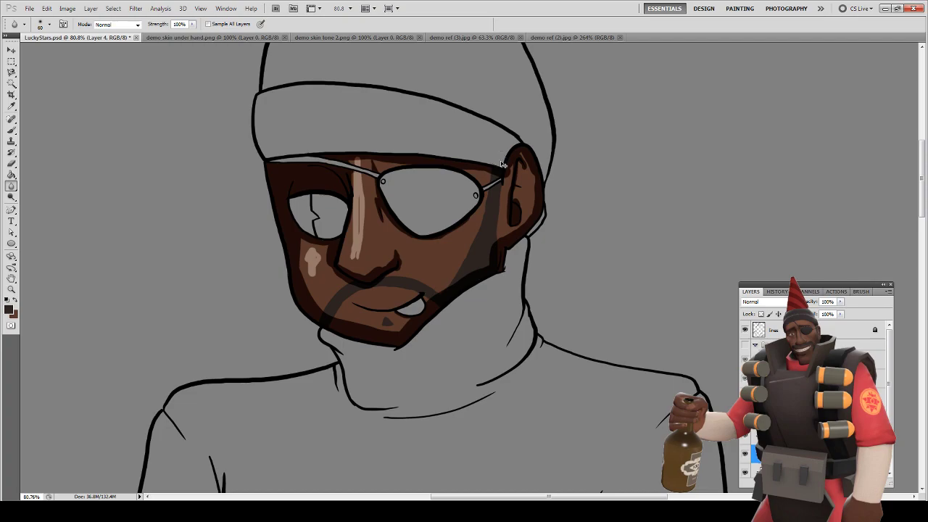
# - Apply a Gaussian Blur with a 10 pixel radius to the shade copy layer
pyautogui.hotkey('ctrl', '0')
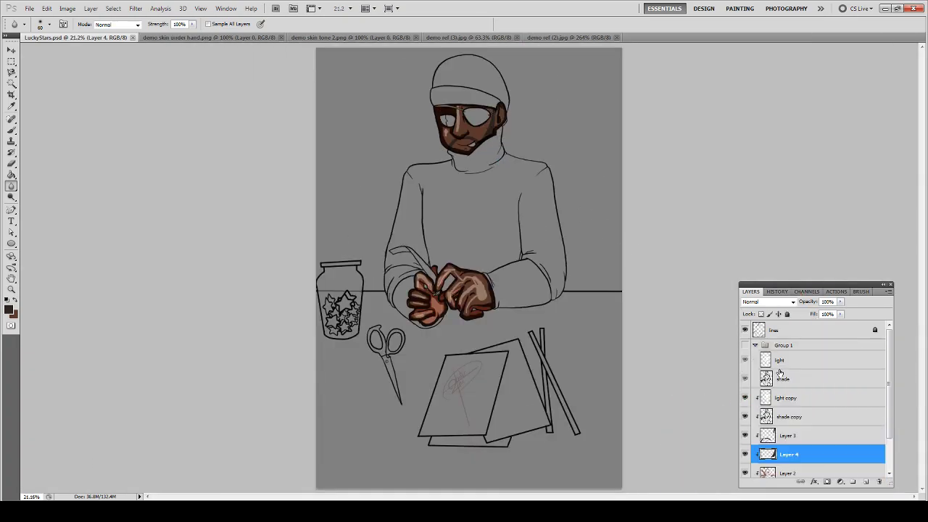
pyautogui.click(788, 417)
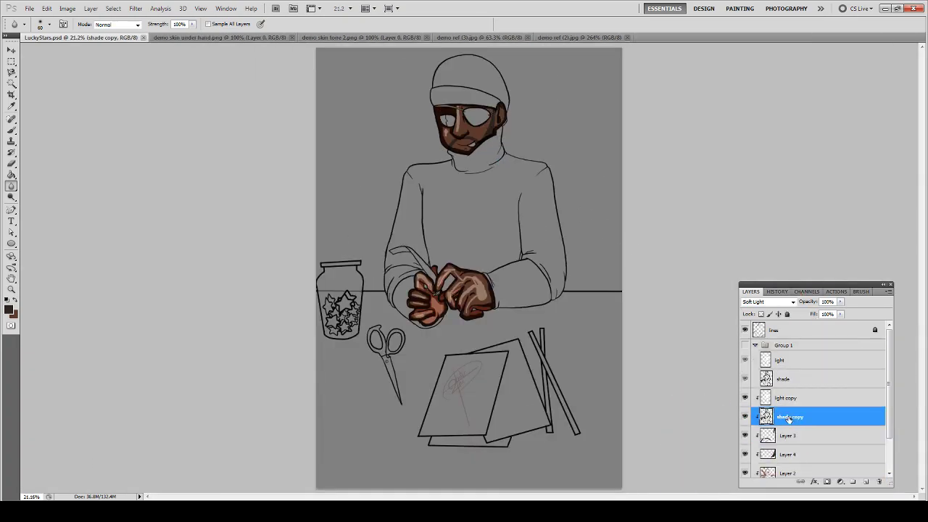
pyautogui.click(134, 8)
pyautogui.moveTo(156, 97)
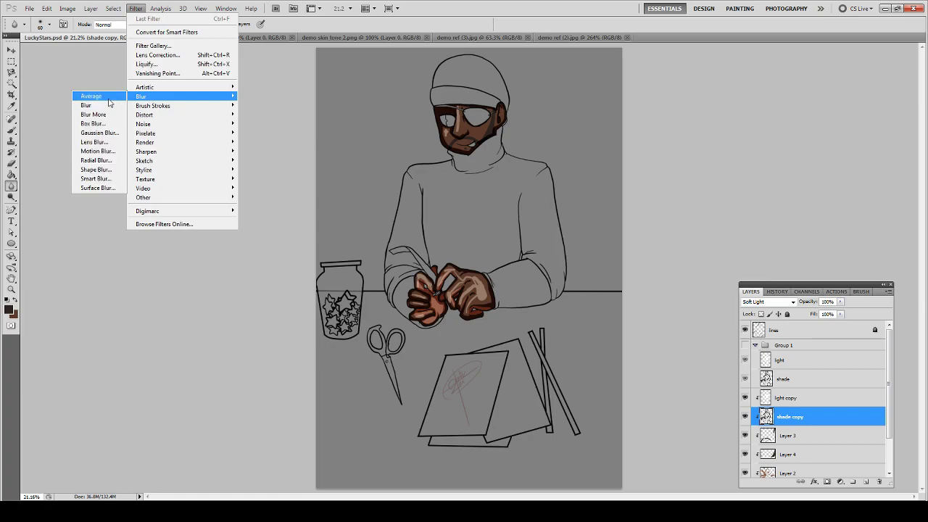
pyautogui.click(99, 133)
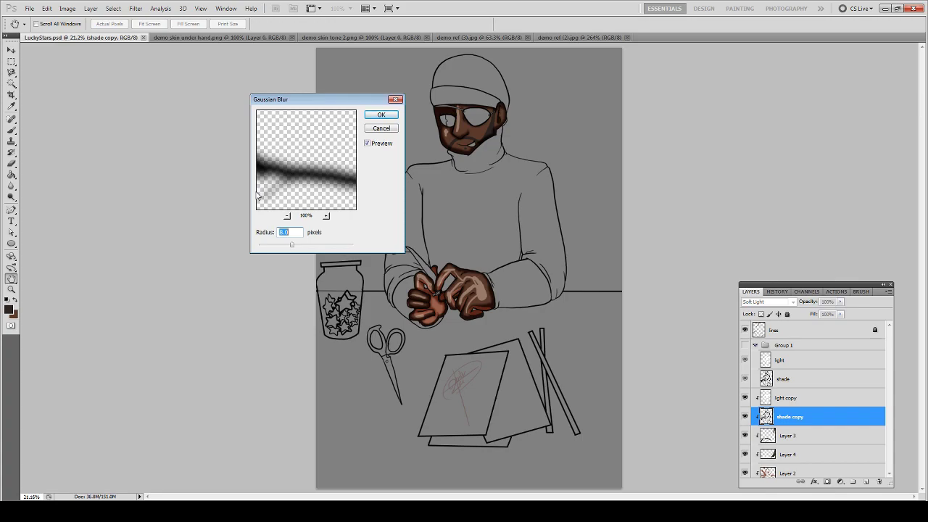
pyautogui.write('10')
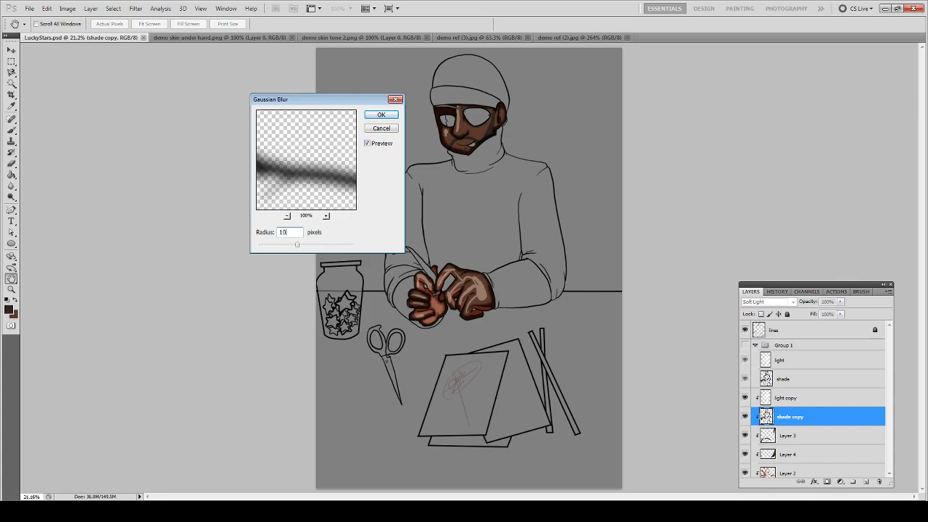
pyautogui.press('Return')
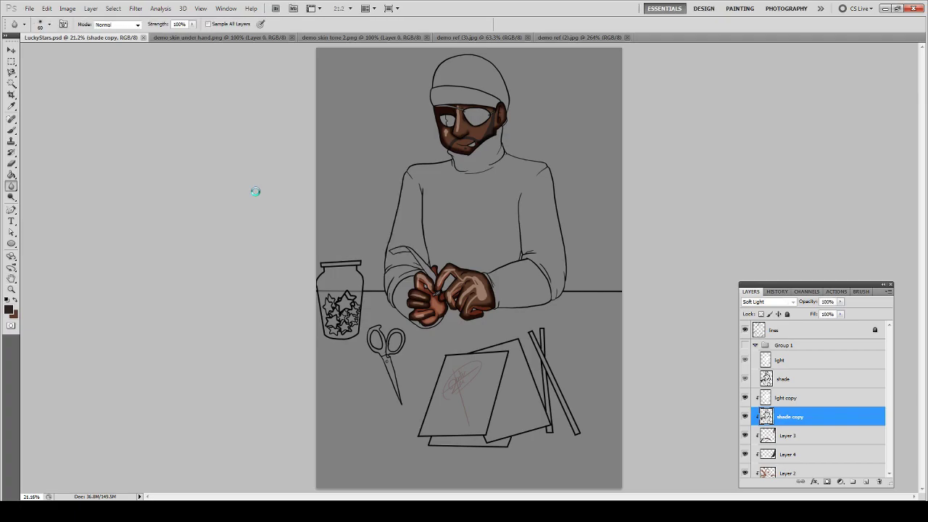
# - Set the light copy layer's opacity to 10%
pyautogui.click(775, 396)
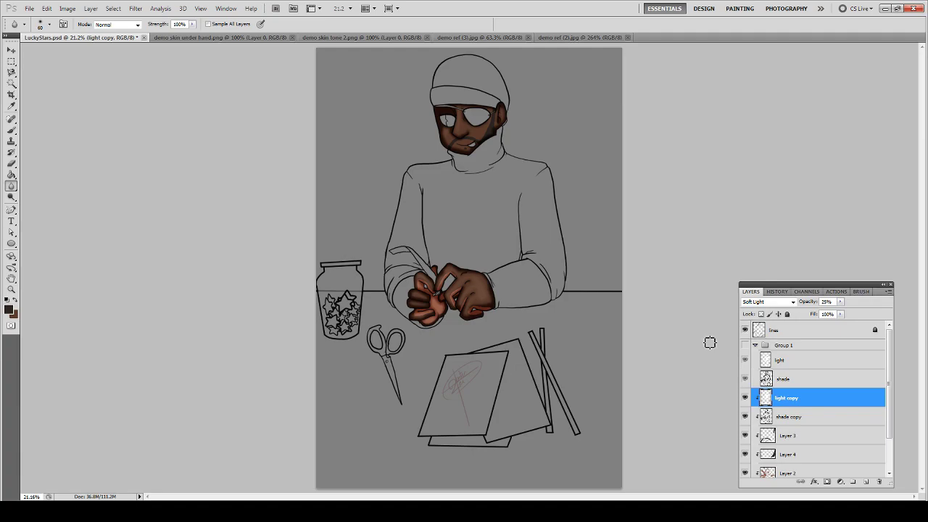
pyautogui.click(826, 302)
pyautogui.write('10')
pyautogui.press('Return')
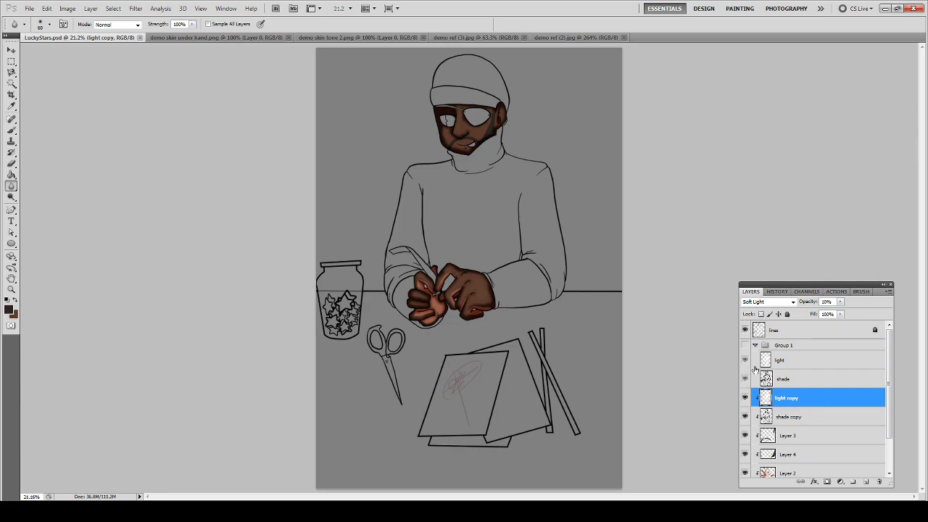
# - Try 75% opacity on the shade copy layer, settle on 80%, and save the document
pyautogui.click(785, 418)
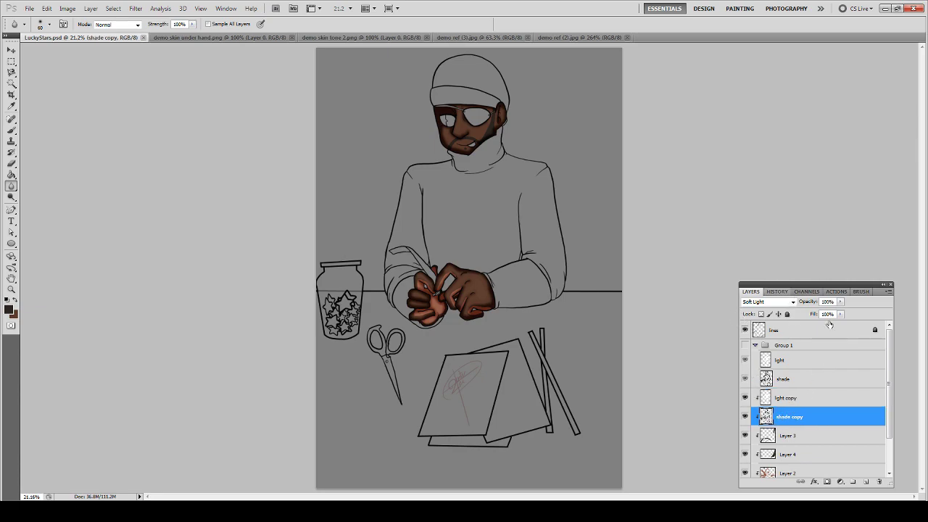
pyautogui.click(835, 301)
pyautogui.write('75')
pyautogui.press('Return')
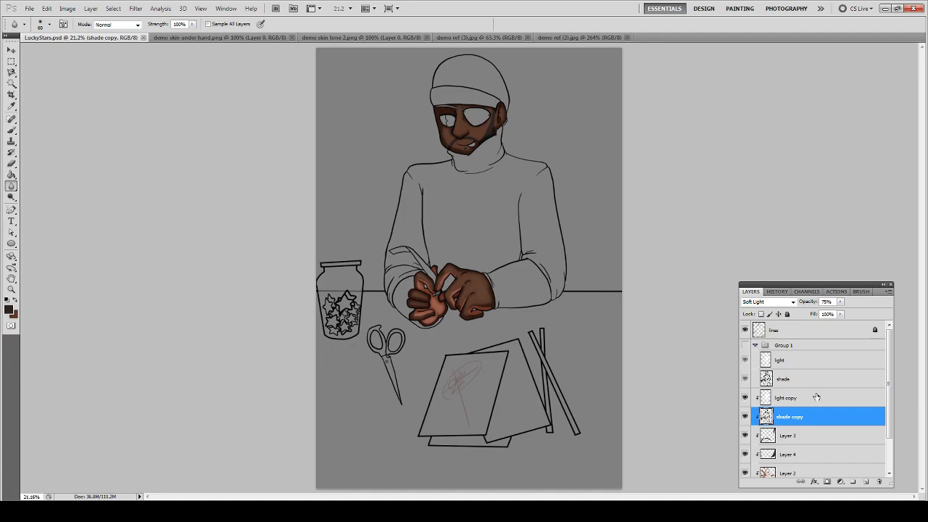
pyautogui.moveTo(835, 302); pyautogui.dragTo(746, 307)
pyautogui.write('80')
pyautogui.press('Return')
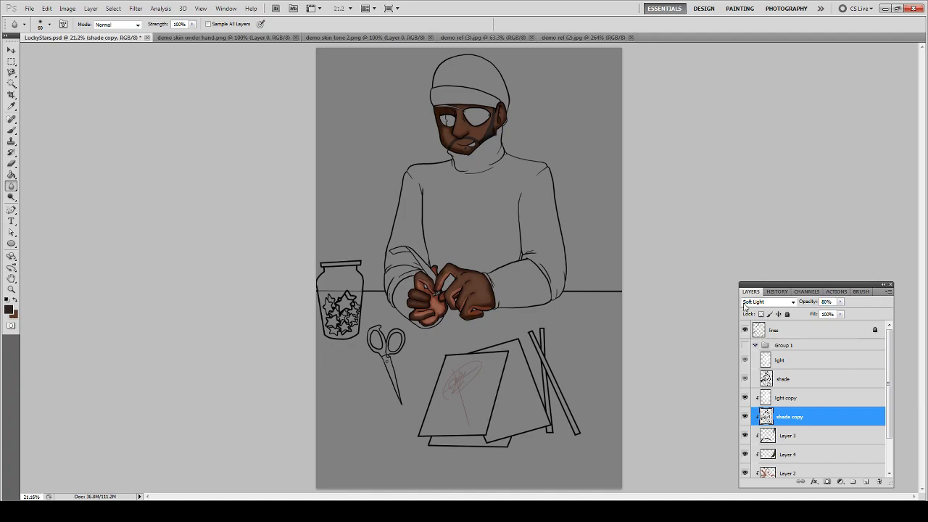
pyautogui.hotkey('ctrl', 's')
# - Erase along the front edge of the sideburn and beard down to the mustache end, on Layer 4 and on Layer 3
pyautogui.press('z')
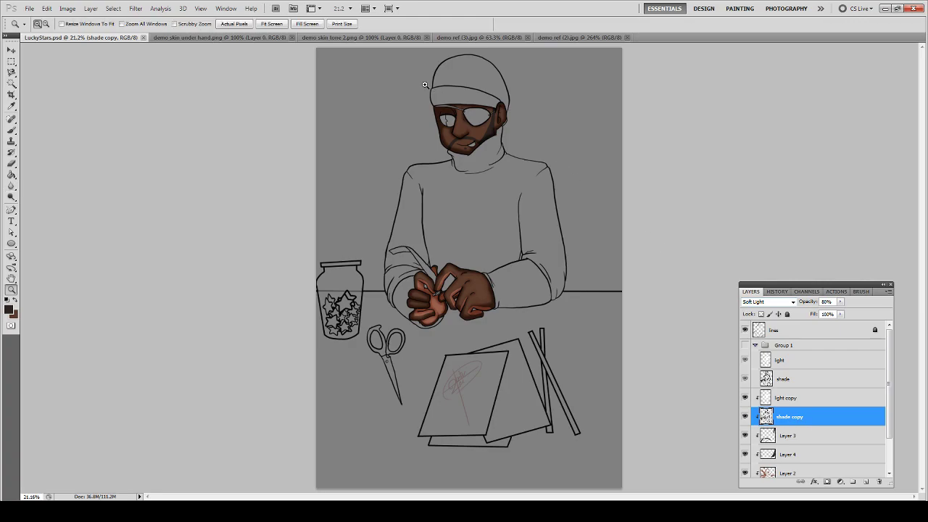
pyautogui.moveTo(413, 81); pyautogui.dragTo(515, 192)
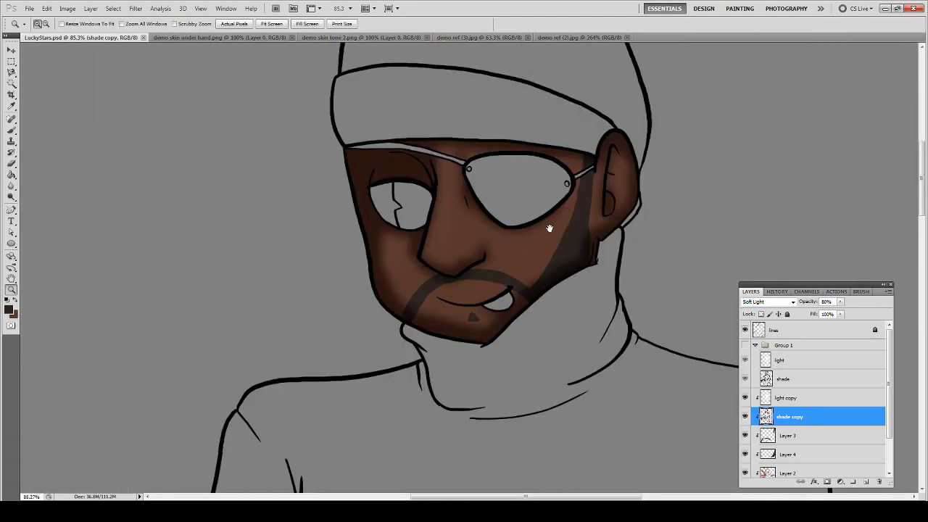
pyautogui.moveTo(550, 228); pyautogui.dragTo(480, 240)
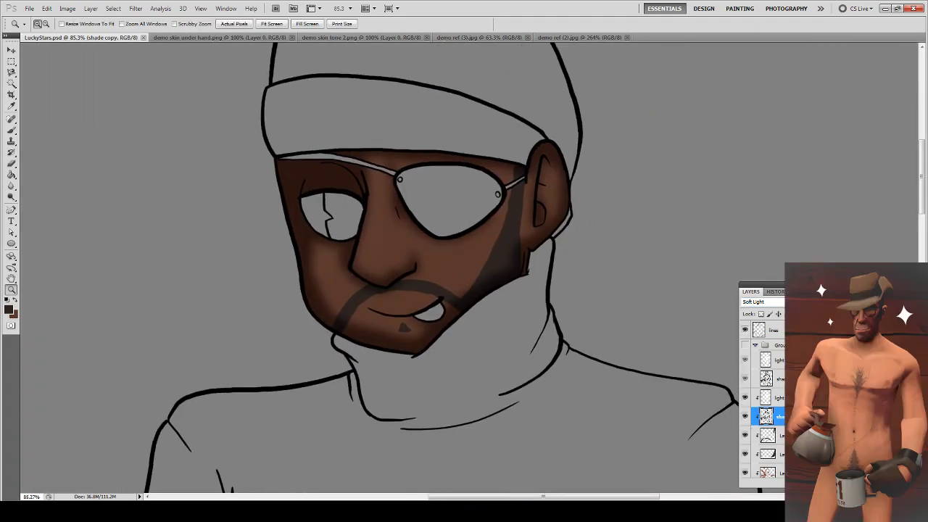
pyautogui.click(776, 435)
pyautogui.click(790, 454)
pyautogui.press('b')
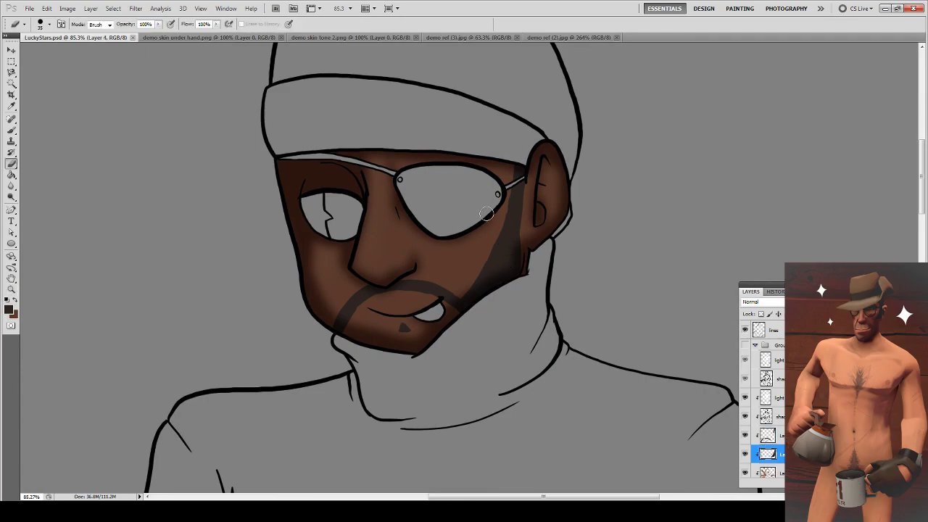
pyautogui.moveTo(508, 162)
pyautogui.mouseDown()
pyautogui.moveTo(486, 252)
pyautogui.moveTo(455, 291)
pyautogui.mouseUp()
pyautogui.click(790, 436)
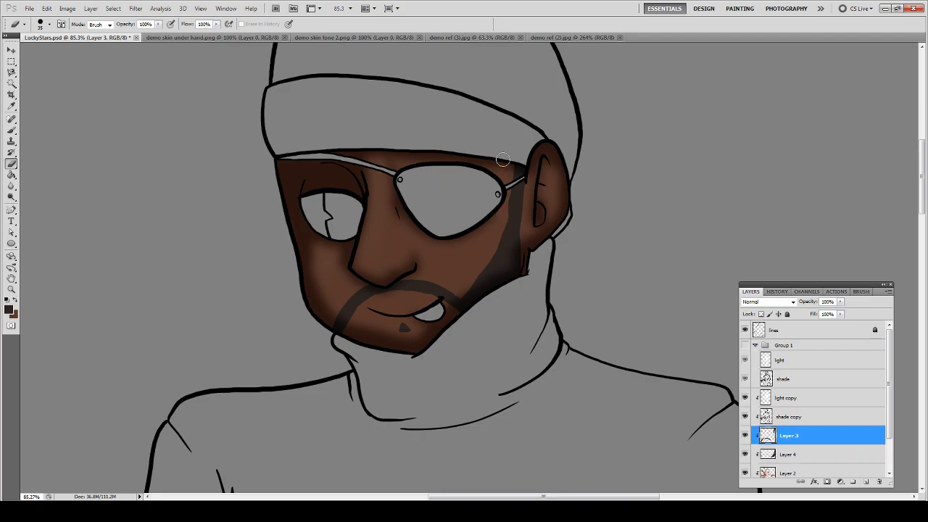
pyautogui.moveTo(505, 163)
pyautogui.mouseDown()
pyautogui.moveTo(510, 202)
pyautogui.moveTo(483, 262)
pyautogui.moveTo(449, 299)
pyautogui.mouseUp()
# - Merge Layer 2, Layer 4, Layer 3, shade copy and light copy into Layer 1, and add a new layer directly above back
pyautogui.hotkey('ctrl', '0')
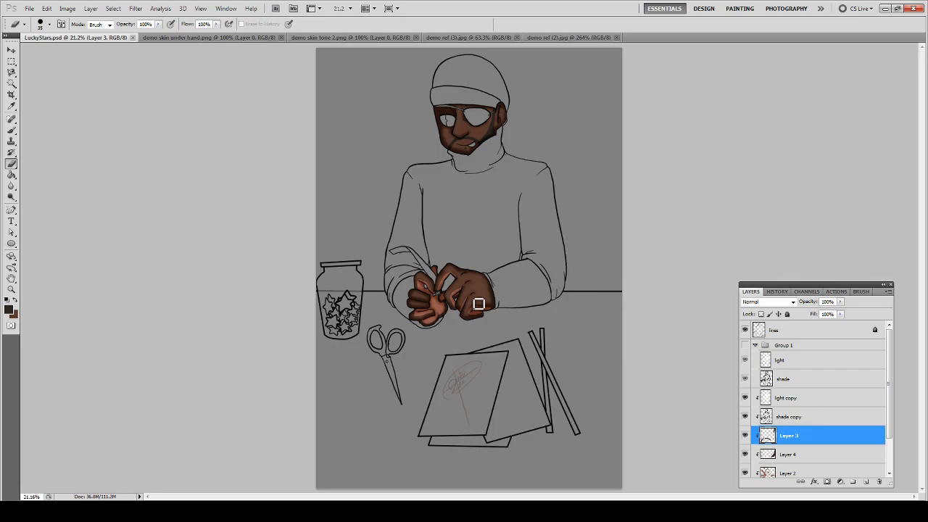
pyautogui.click(808, 457)
pyautogui.scroll(-1, 801, 453)
pyautogui.click(798, 457)
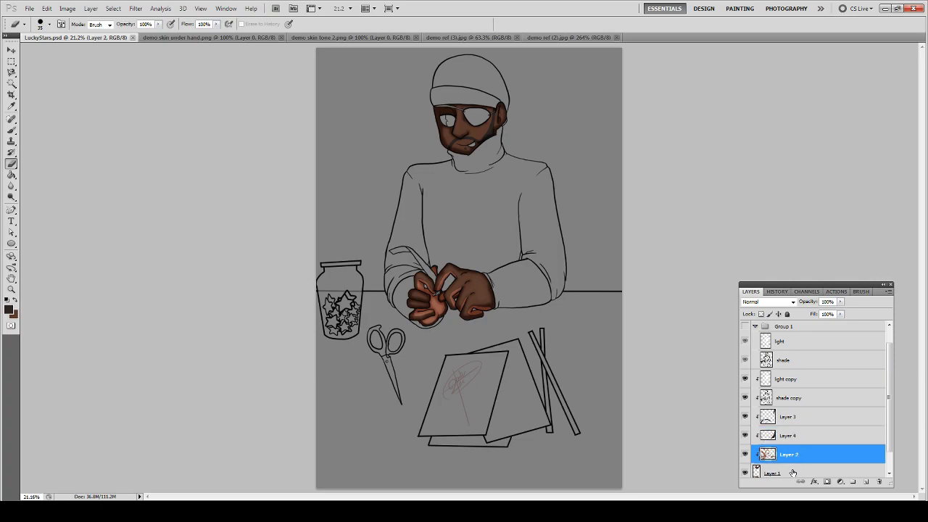
pyautogui.click(792, 472)
pyautogui.hotkey('ctrl', 'e')
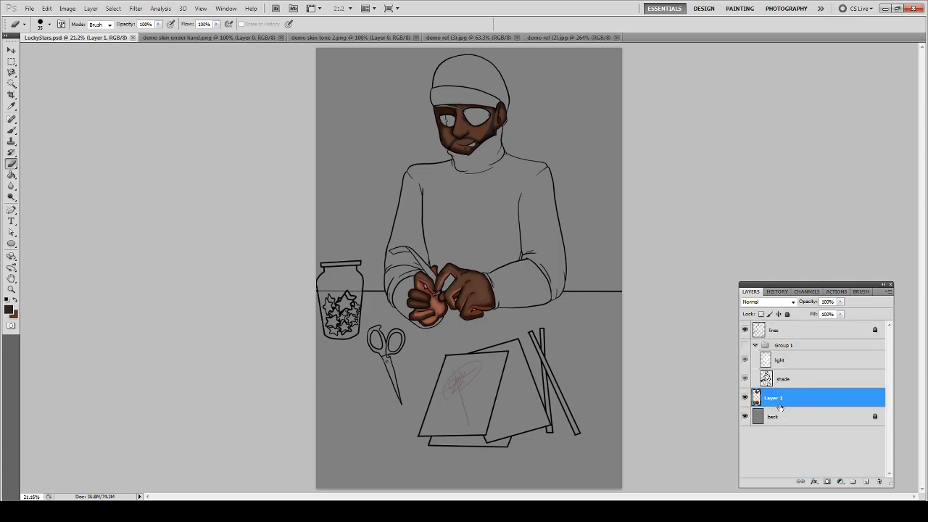
pyautogui.click(795, 419)
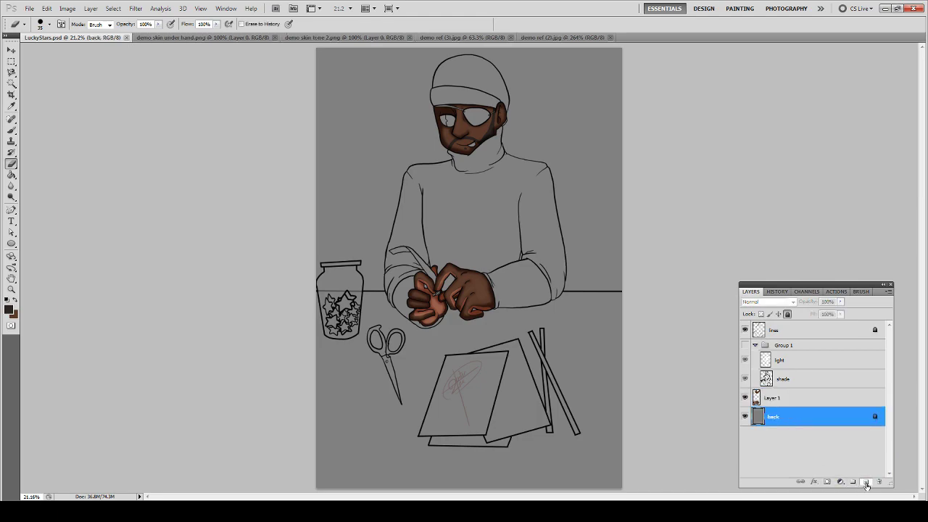
pyautogui.click(865, 482)
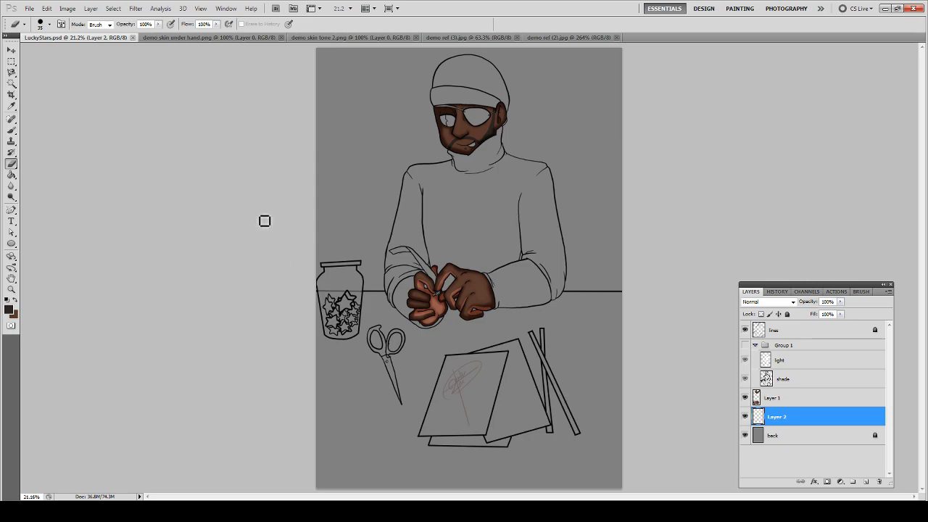
# - Close the demo skin under hand.png and demo skin tone 2.png swatch documents
pyautogui.click(232, 38)
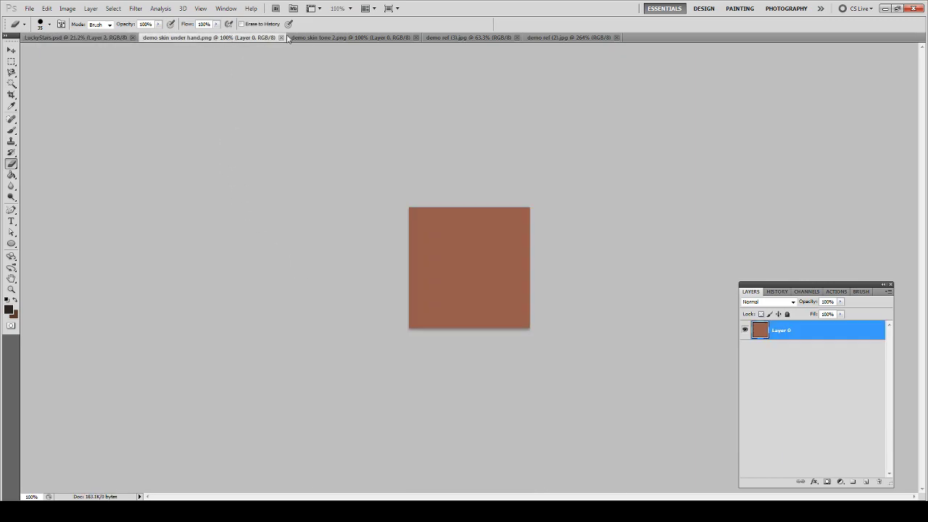
pyautogui.click(281, 37)
pyautogui.click(267, 37)
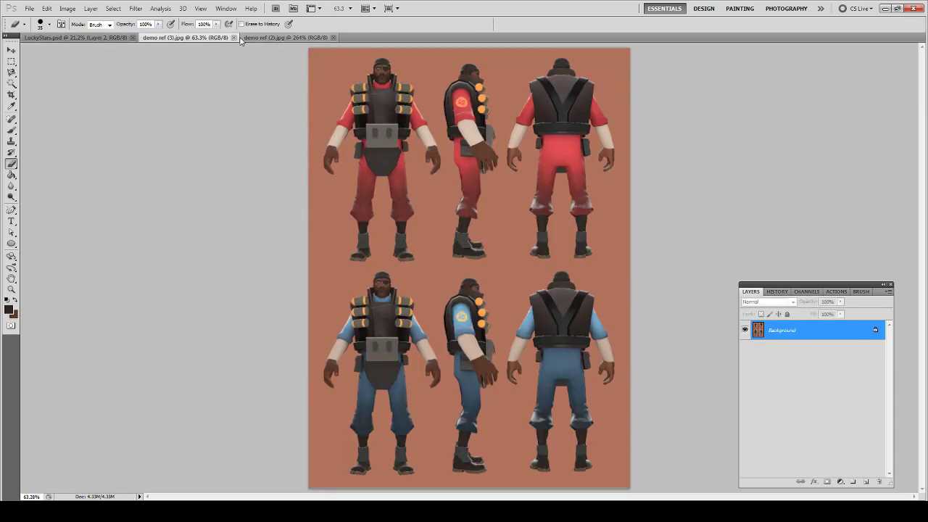
# - Compare the two Demoman references and examine the blue-team front view's clothing in demo ref (3) up close
pyautogui.click(250, 38)
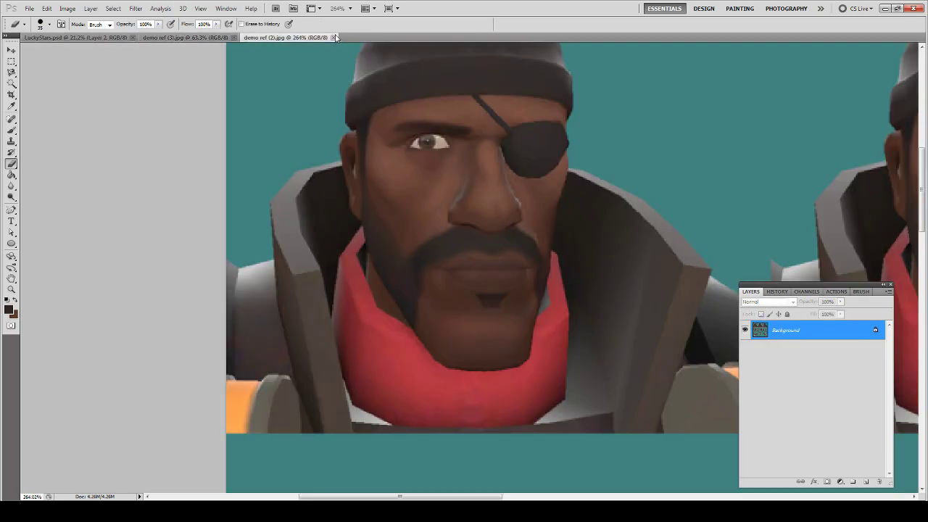
pyautogui.click(174, 39)
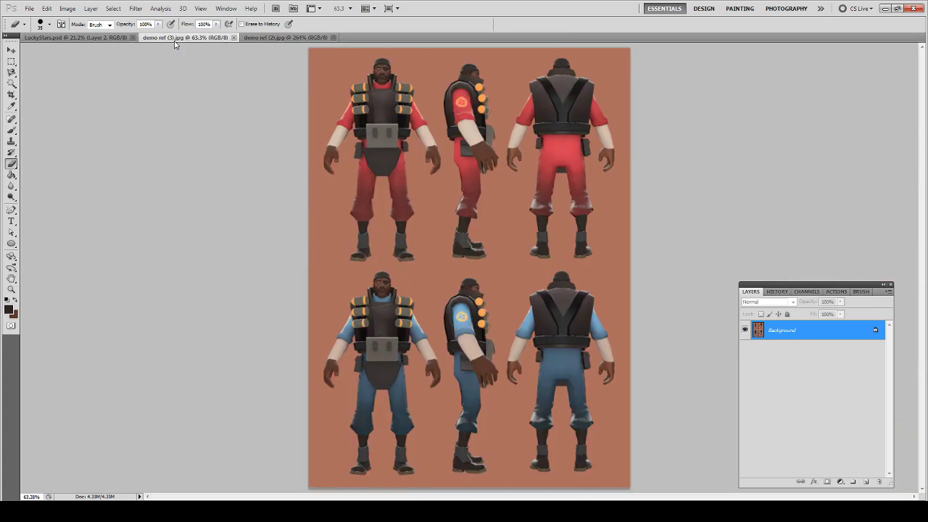
pyautogui.press('z')
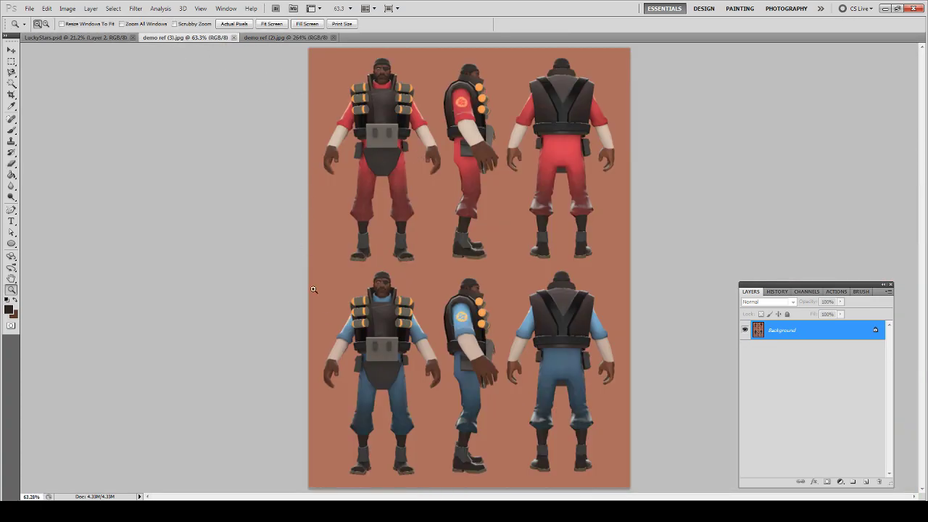
pyautogui.moveTo(320, 298); pyautogui.dragTo(491, 395)
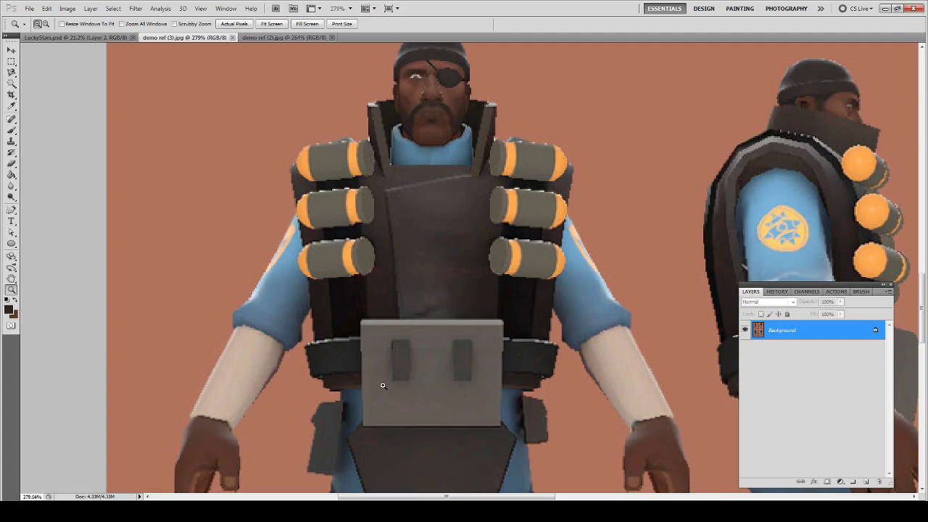
# - Sample the blue of the rolled-up sleeve in demo ref (3) as the foreground painting color
pyautogui.click(80, 37)
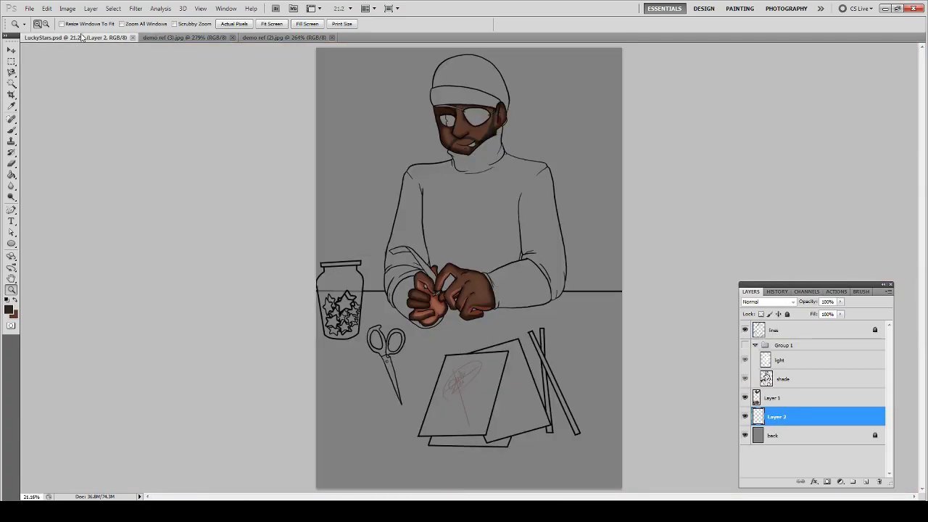
pyautogui.click(196, 38)
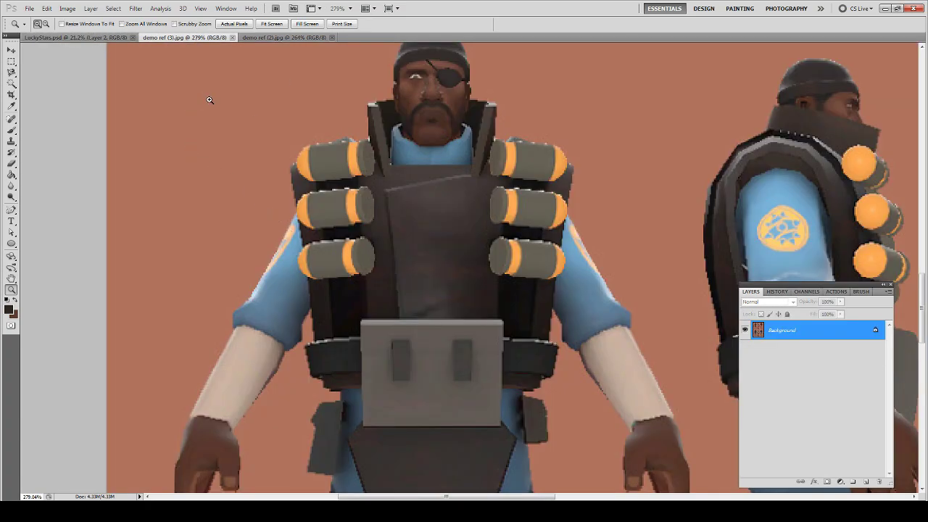
pyautogui.moveTo(208, 99); pyautogui.dragTo(686, 386)
pyautogui.press('b')
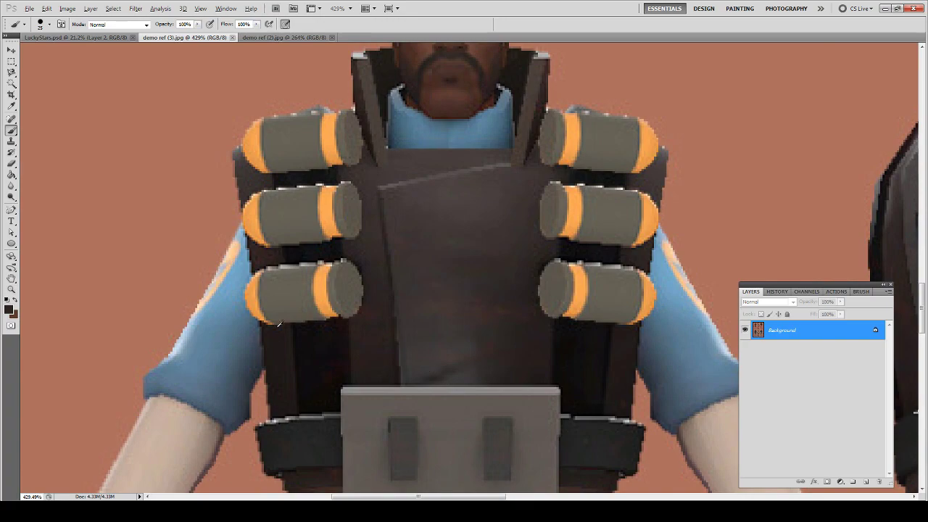
pyautogui.keyDown('alt'); pyautogui.click(222, 309); pyautogui.keyUp('alt')
# - Enlarge the brush to 125 and paint a first blue patch below the turtleneck on Layer 2 of LuckyStars.psd
pyautogui.click(114, 38)
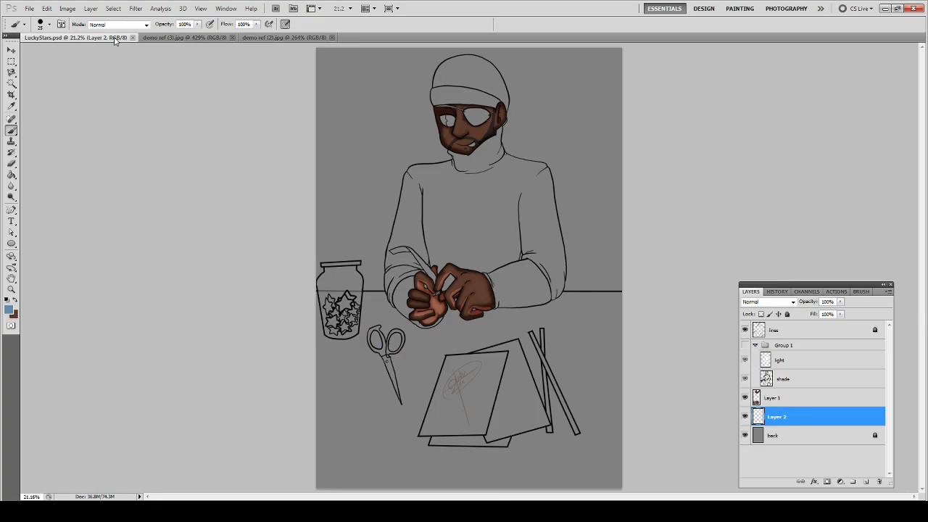
pyautogui.press('z')
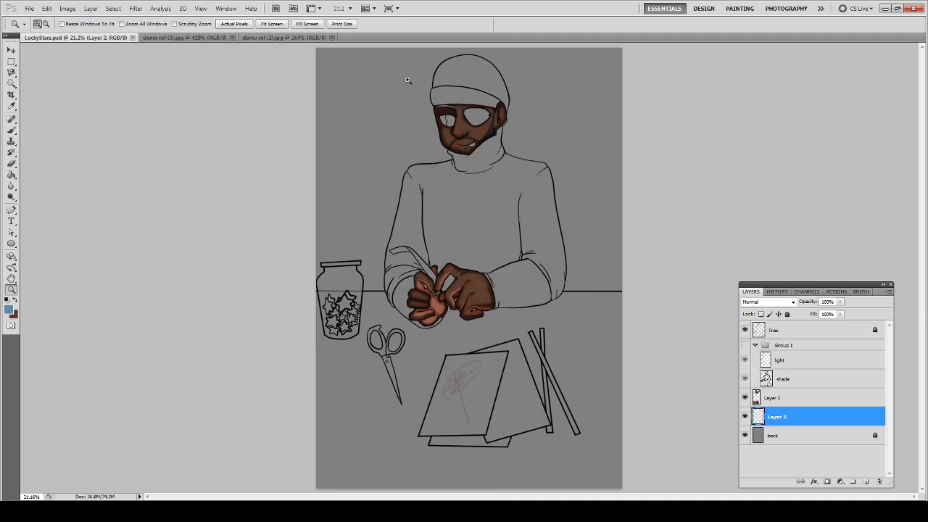
pyautogui.moveTo(361, 95); pyautogui.dragTo(603, 309)
pyautogui.moveTo(535, 289); pyautogui.dragTo(476, 254)
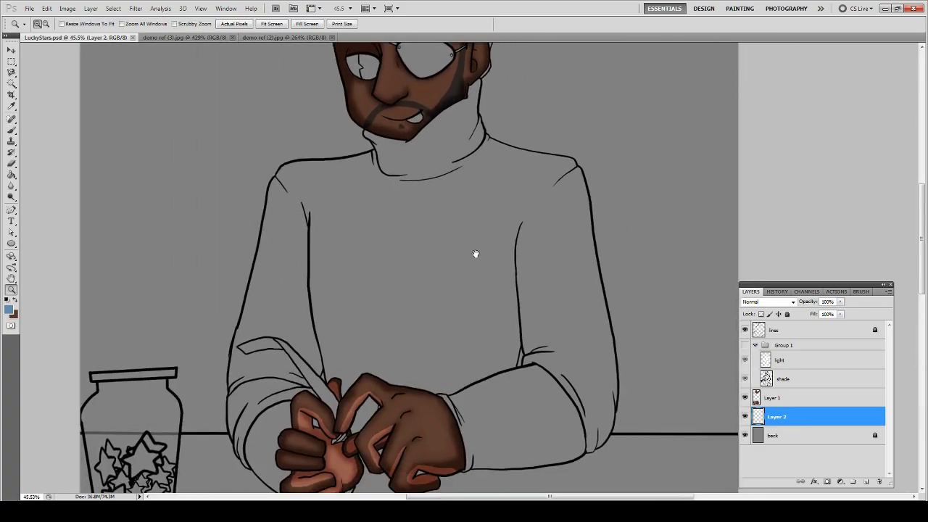
pyautogui.press('b')
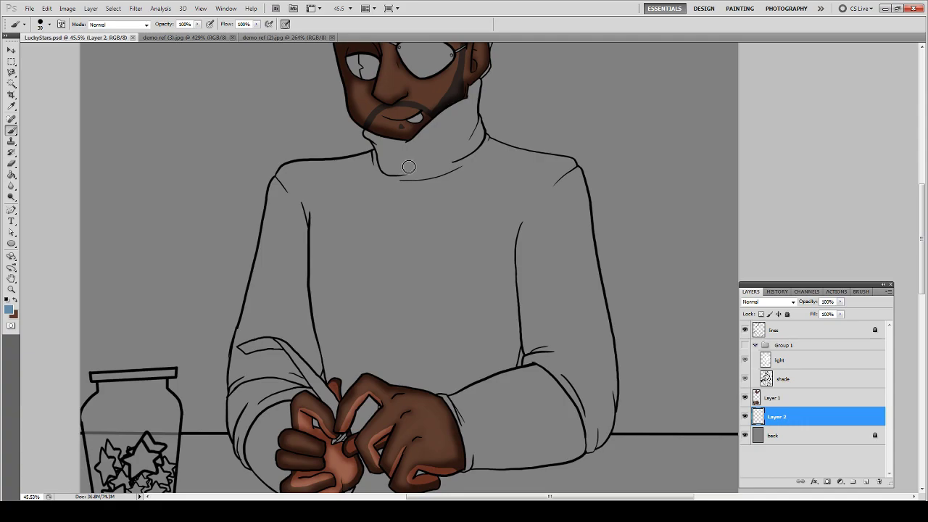
pyautogui.press(']')
pyautogui.press(']')
pyautogui.press(']')
pyautogui.press(']')
pyautogui.press(']')
pyautogui.press(']')
pyautogui.moveTo(403, 190); pyautogui.dragTo(388, 251)
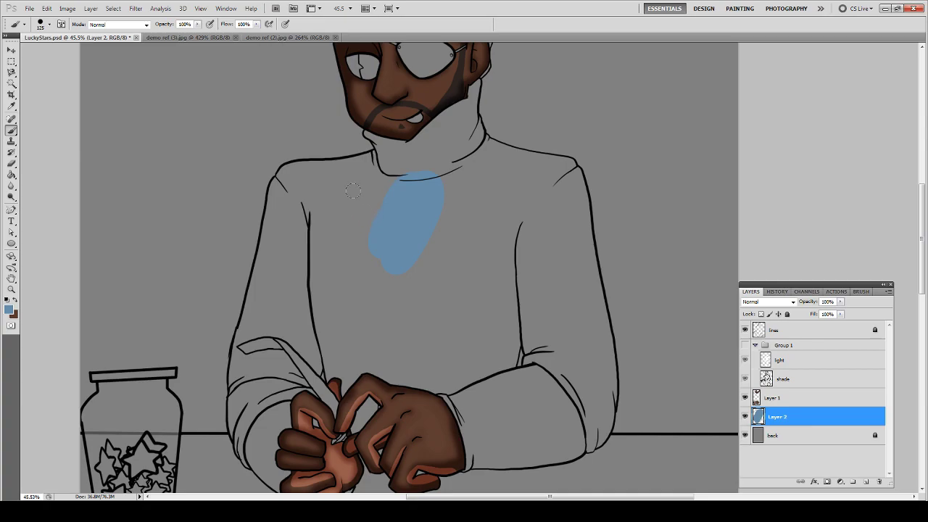
# - Extend the rough blue fill over the sweater's chest and beside the elbow, clearing the small gap inside the elbow
pyautogui.moveTo(351, 192)
pyautogui.mouseDown()
pyautogui.moveTo(344, 229)
pyautogui.moveTo(366, 216)
pyautogui.mouseUp()
pyautogui.moveTo(425, 214)
pyautogui.mouseDown()
pyautogui.moveTo(416, 261)
pyautogui.moveTo(375, 321)
pyautogui.mouseUp()
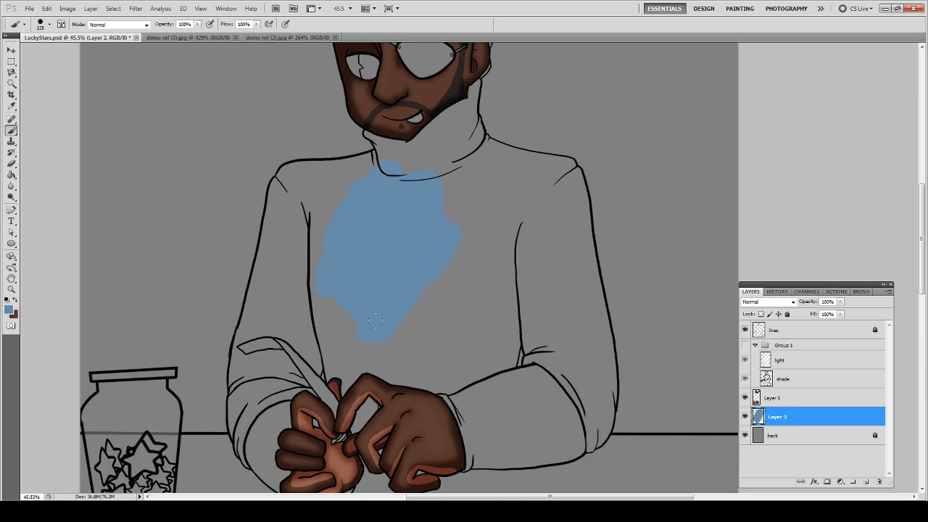
pyautogui.moveTo(444, 369)
pyautogui.mouseDown()
pyautogui.moveTo(453, 315)
pyautogui.moveTo(411, 320)
pyautogui.moveTo(386, 351)
pyautogui.mouseUp()
pyautogui.moveTo(338, 371)
pyautogui.mouseDown()
pyautogui.moveTo(329, 354)
pyautogui.moveTo(319, 381)
pyautogui.moveTo(332, 395)
pyautogui.moveTo(350, 326)
pyautogui.mouseUp()
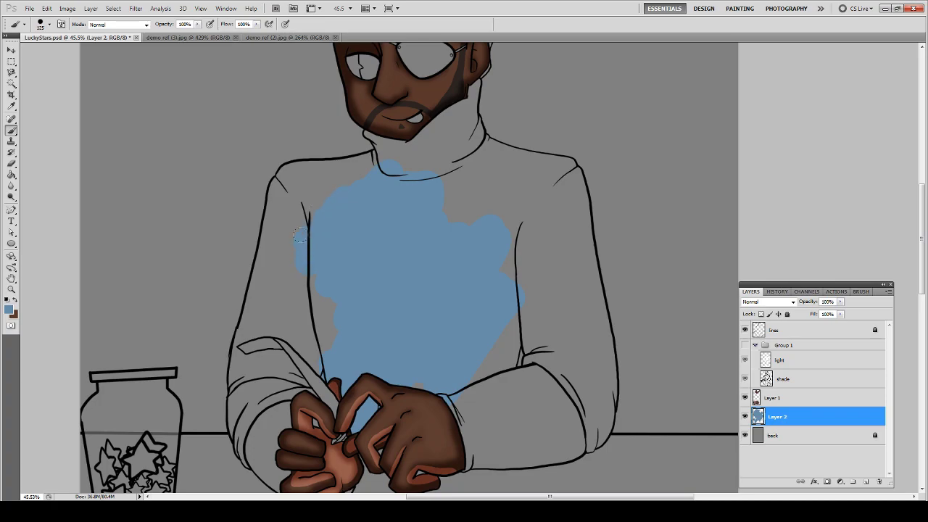
pyautogui.moveTo(300, 237); pyautogui.dragTo(378, 188)
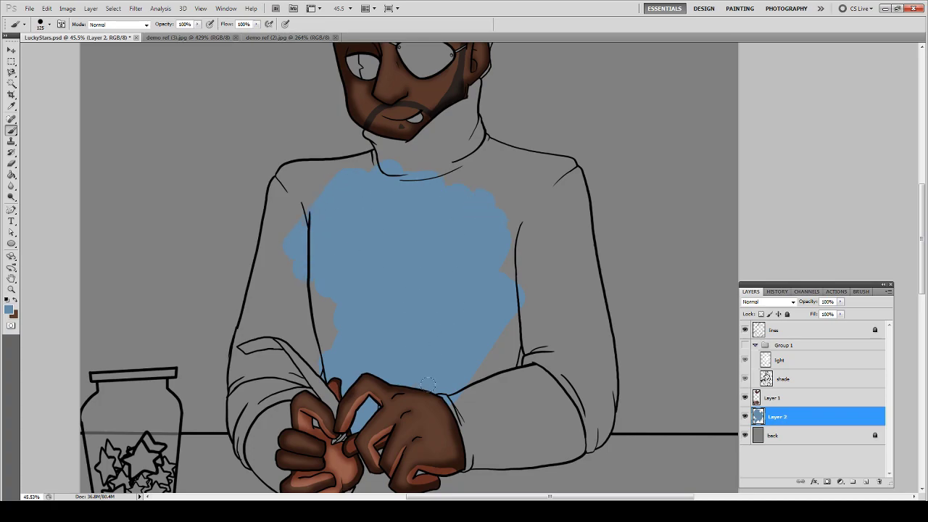
pyautogui.moveTo(538, 319)
pyautogui.mouseDown()
pyautogui.moveTo(504, 376)
pyautogui.moveTo(544, 367)
pyautogui.mouseUp()
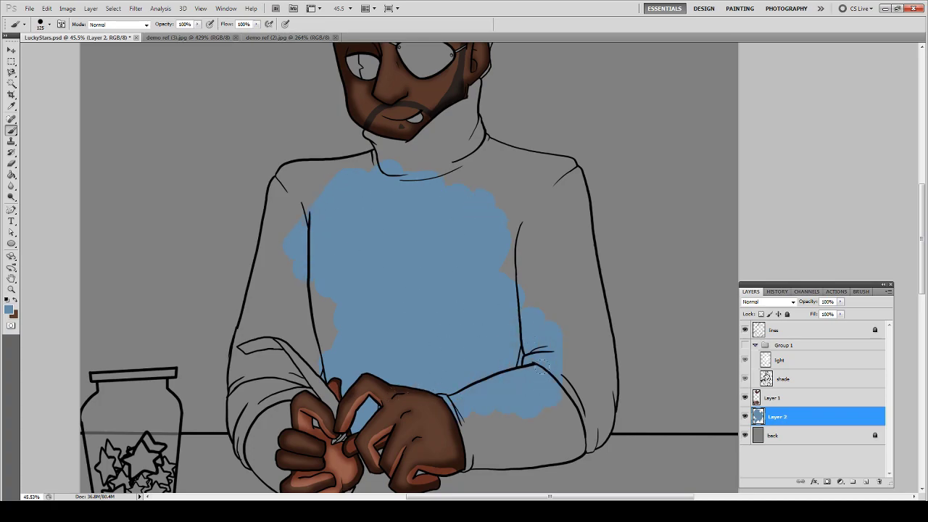
pyautogui.press('e')
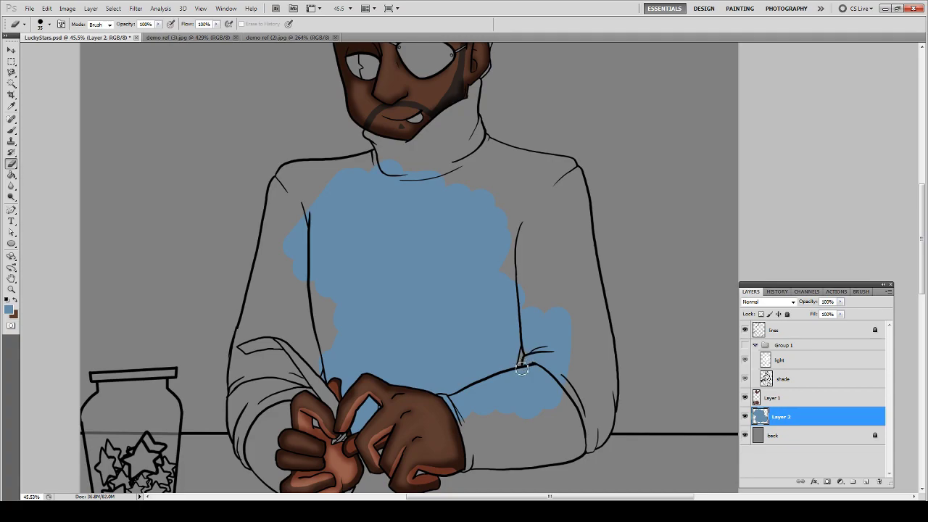
pyautogui.press('b')
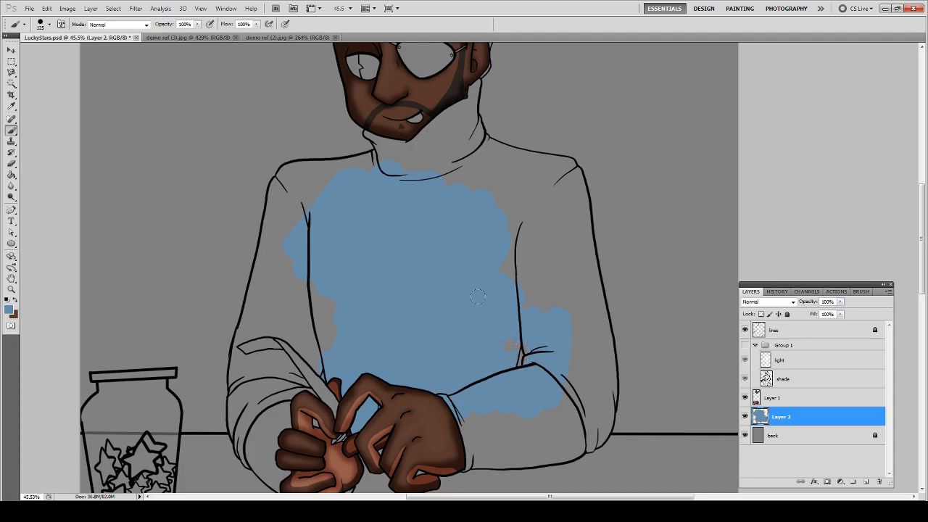
pyautogui.moveTo(493, 332)
pyautogui.mouseDown()
pyautogui.moveTo(493, 353)
pyautogui.moveTo(503, 328)
pyautogui.moveTo(493, 357)
pyautogui.moveTo(521, 239)
pyautogui.mouseUp()
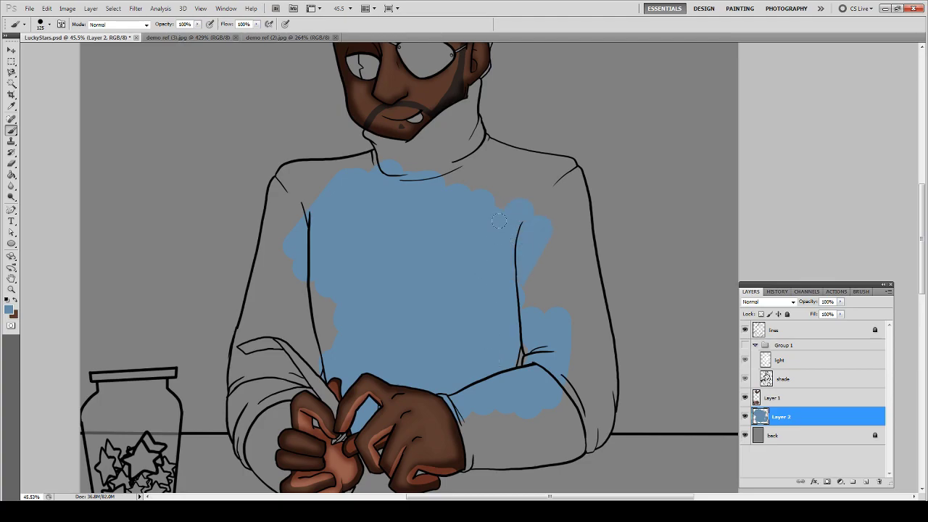
# - Select the sweater's body, collar and sleeves from the lines layer with the Magic Wand and expand the selection
pyautogui.click(789, 337)
pyautogui.press('w')
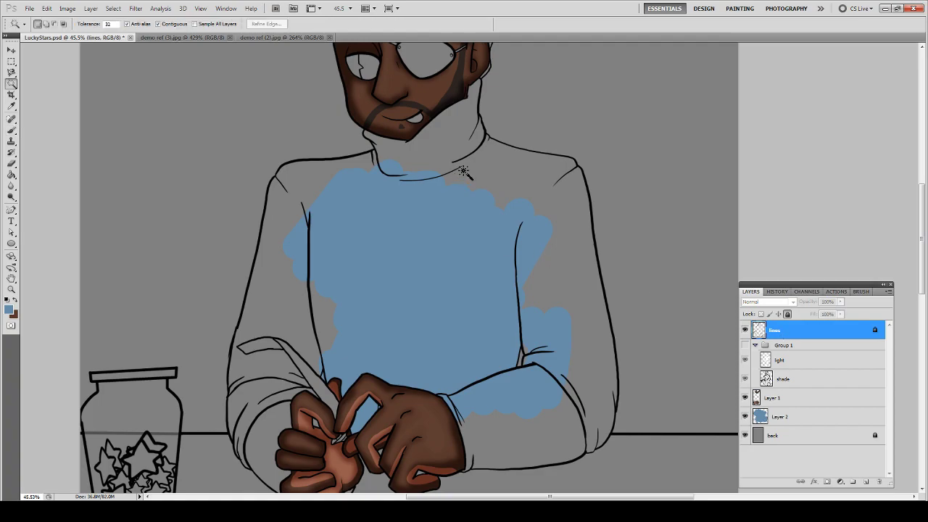
pyautogui.click(466, 173)
pyautogui.keyDown('shift'); pyautogui.click(266, 404); pyautogui.keyUp('shift')
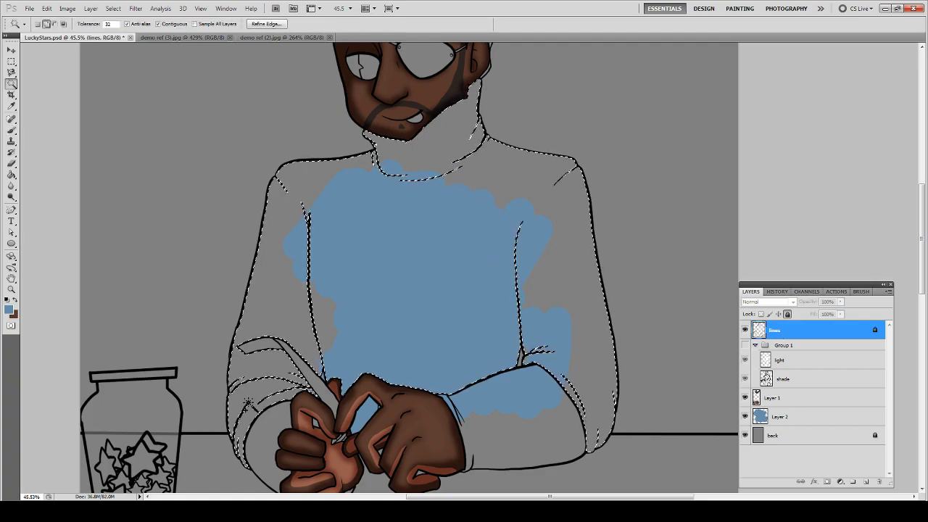
pyautogui.click(113, 8)
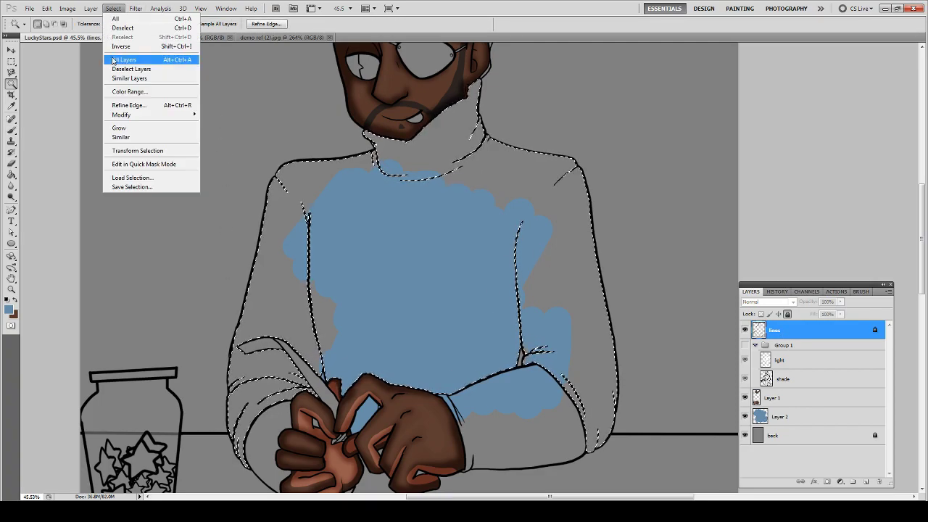
pyautogui.moveTo(145, 114)
pyautogui.click(65, 137)
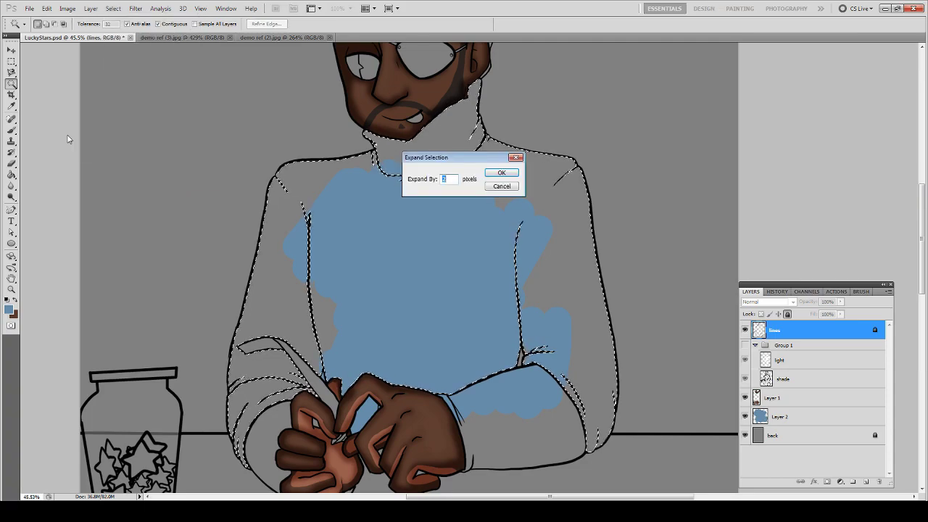
pyautogui.press('Return')
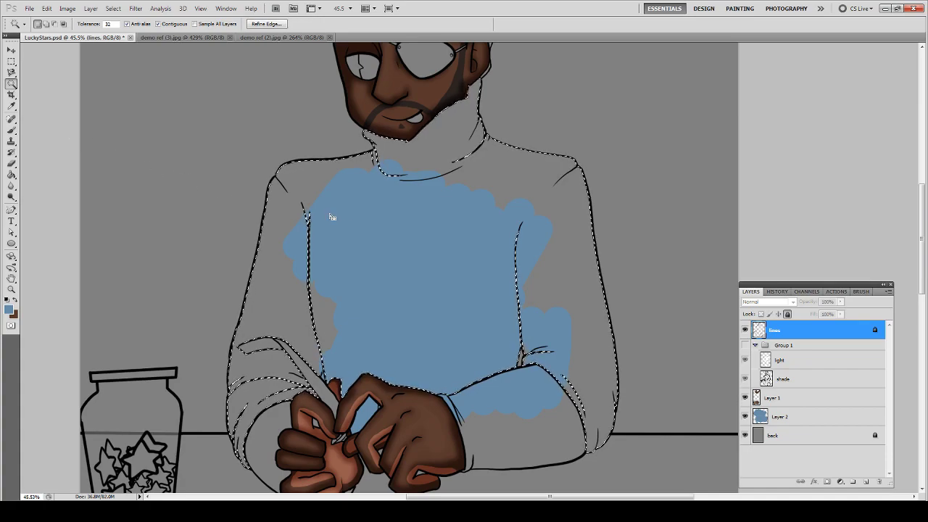
# - Fill the selected sweater areas with blue on Layer 2 using the brush and clear the selection
pyautogui.click(804, 418)
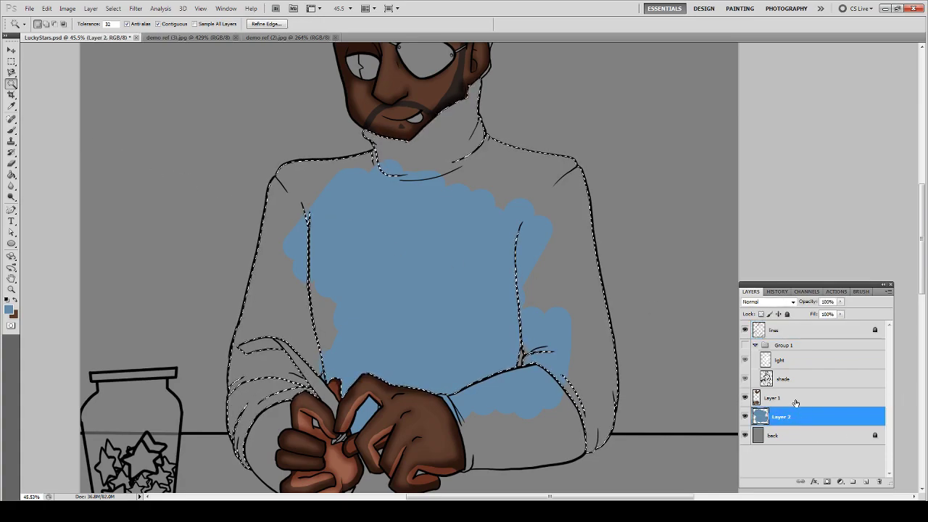
pyautogui.press('b')
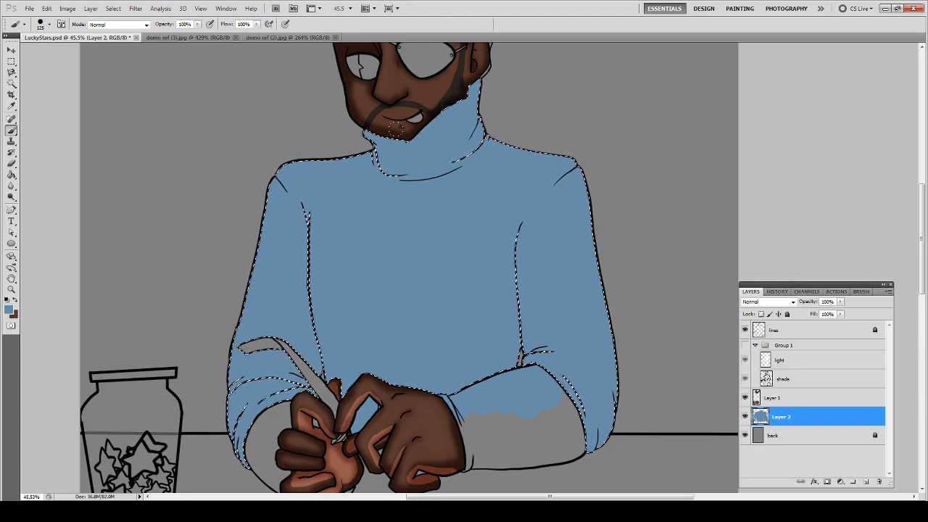
pyautogui.hotkey('ctrl', 'd')
# - Select the bare forearm section below the rolled sleeve from the lines layer and expand the selection
pyautogui.click(773, 332)
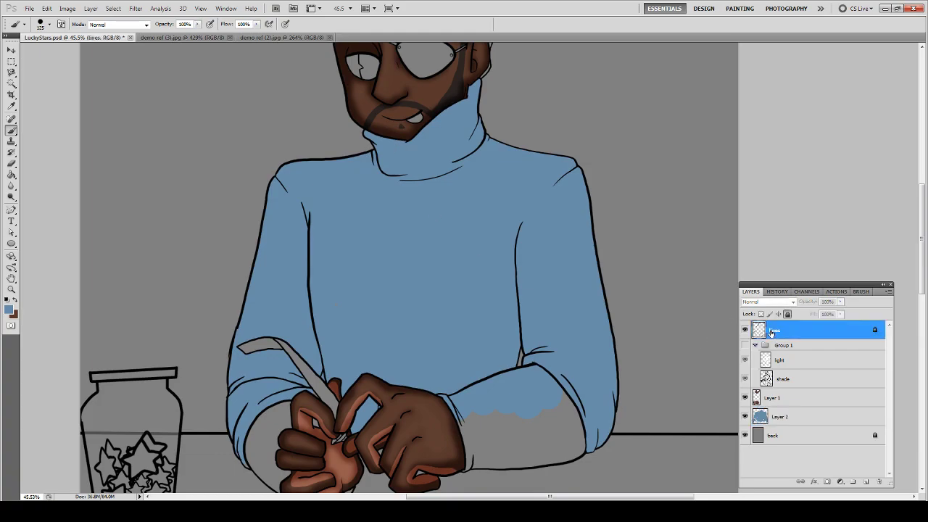
pyautogui.press('w')
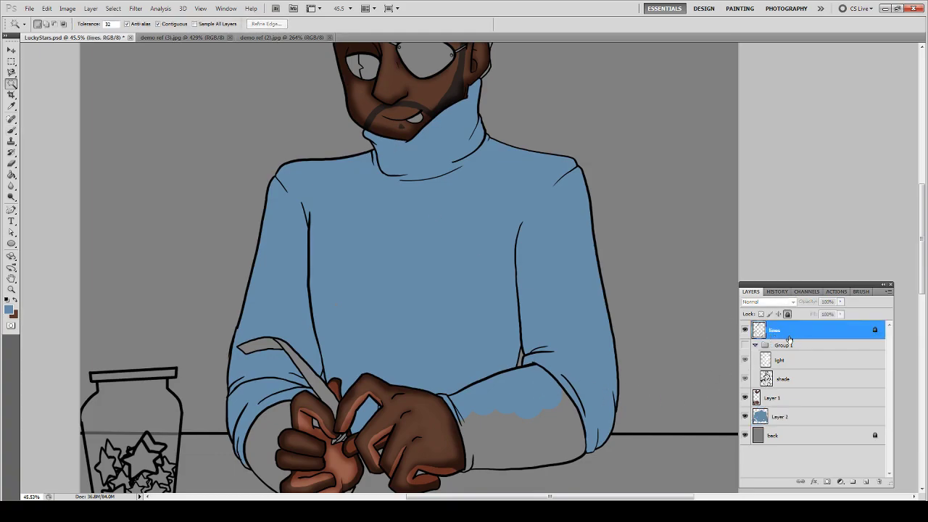
pyautogui.click(485, 417)
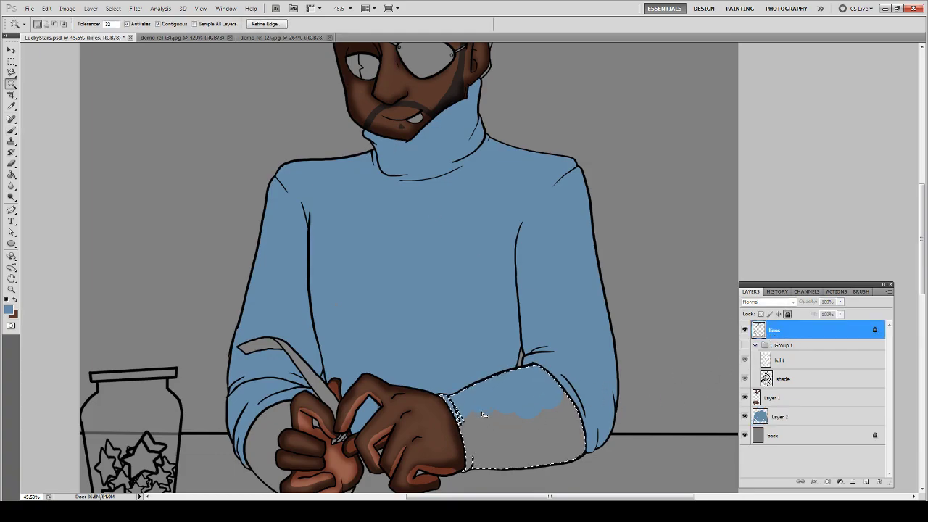
pyautogui.press('z')
pyautogui.moveTo(338, 327); pyautogui.dragTo(377, 329)
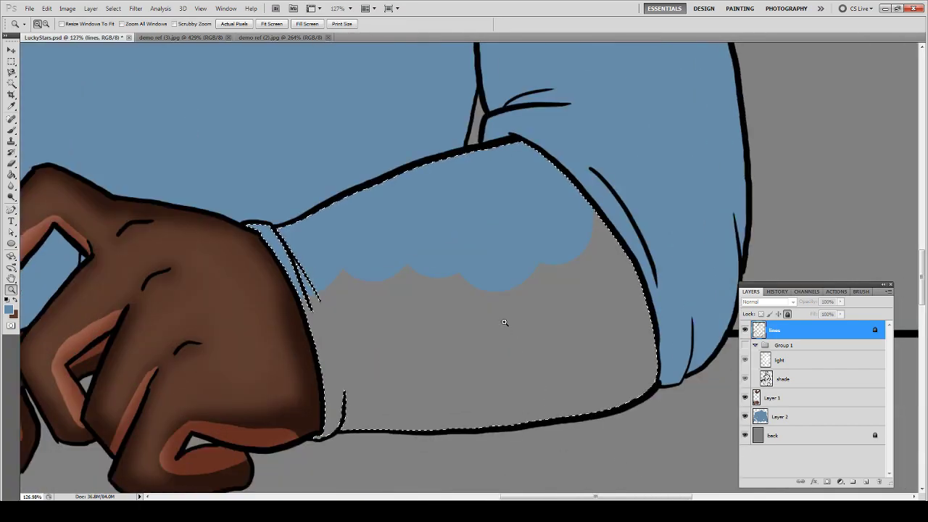
pyautogui.click(115, 9)
pyautogui.moveTo(152, 118)
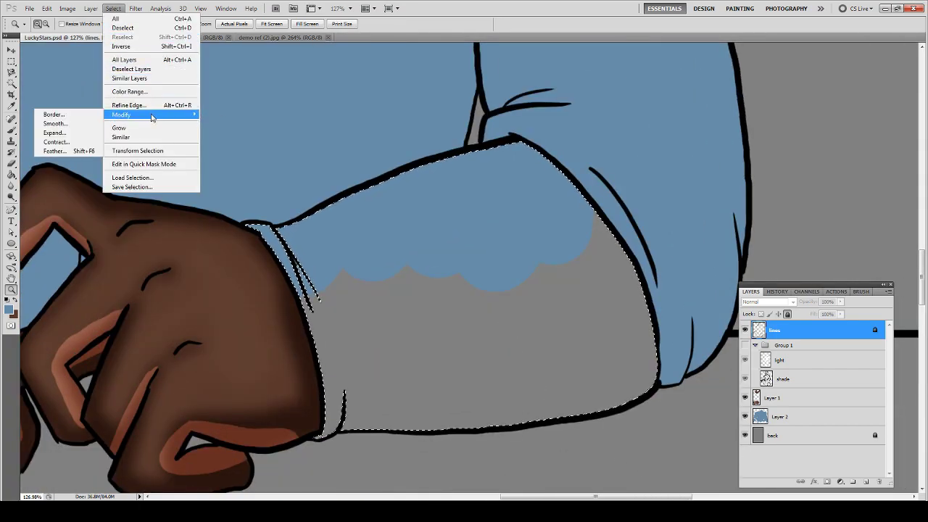
pyautogui.click(77, 131)
pyautogui.press('Return')
# - Add the wrist fold lines to the selection with the Magnetic Lasso and delete the blue inside the forearm section on Layer 2
pyautogui.press('l')
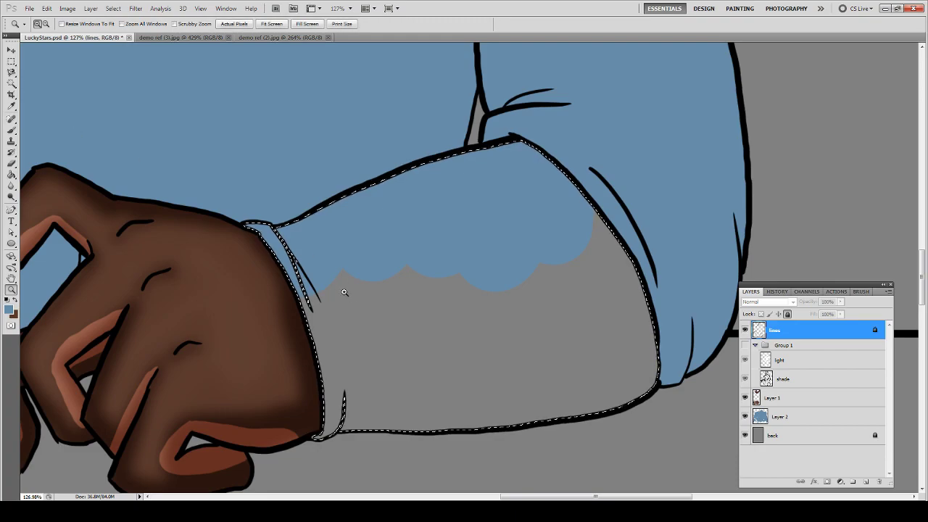
pyautogui.click(350, 263)
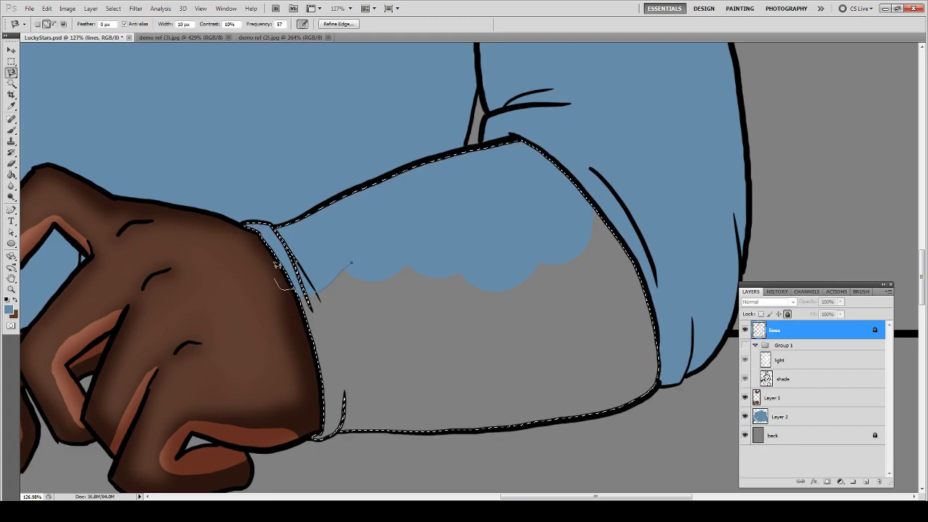
pyautogui.press('Escape')
pyautogui.click(829, 416)
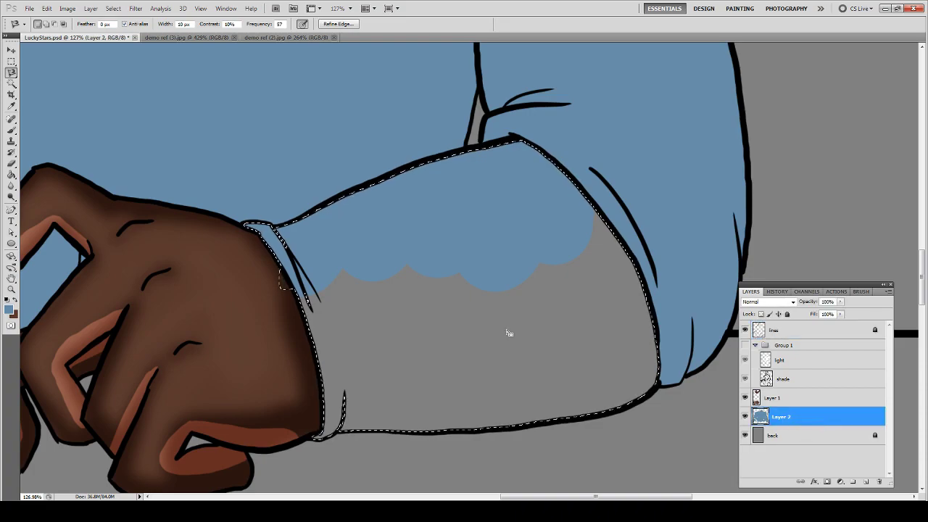
pyautogui.press('Delete')
pyautogui.hotkey('ctrl', 'd')
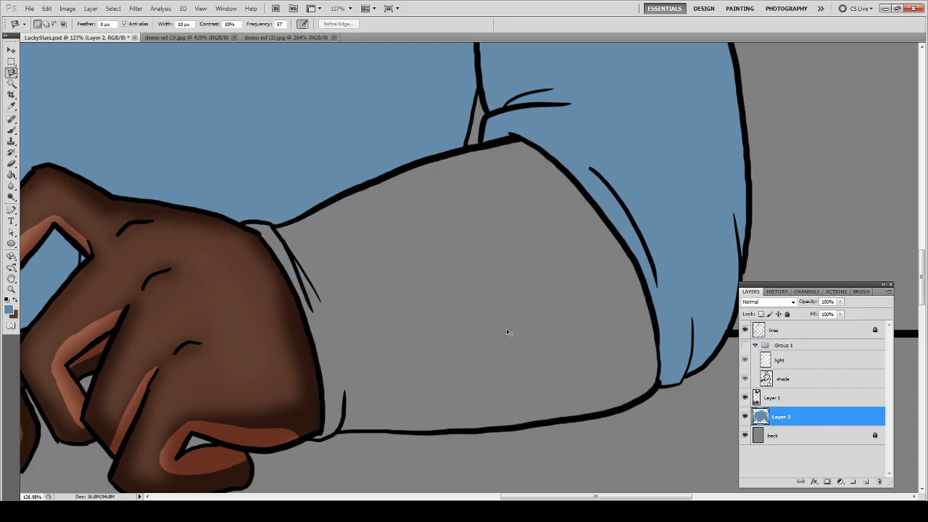
pyautogui.hotkey('ctrl', '0')
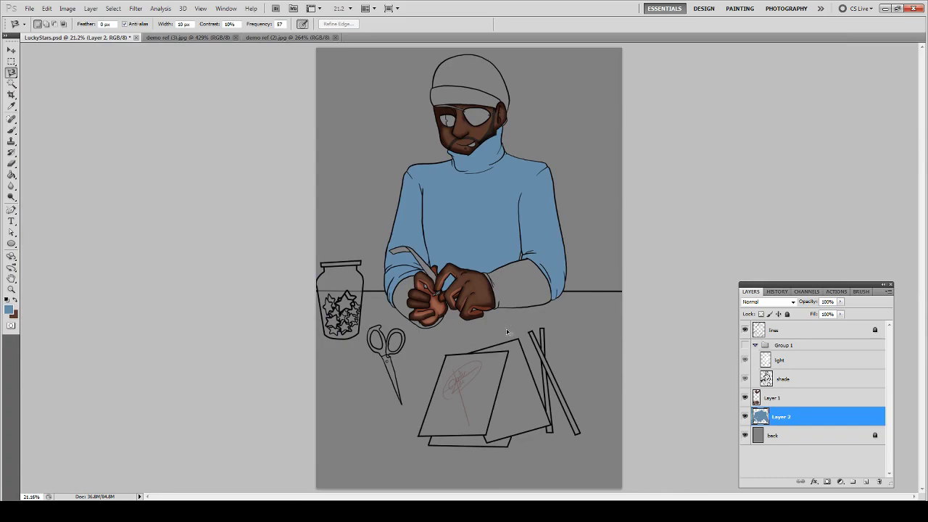
# - Erase the blue from the small triangular gap between the sweater's side line and the held paper strip
pyautogui.press('z')
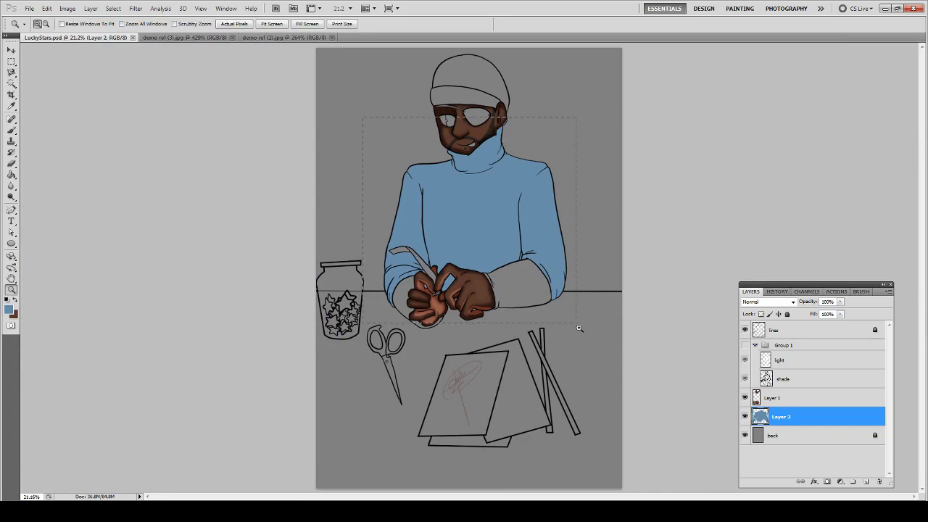
pyautogui.click(594, 347)
pyautogui.moveTo(472, 263); pyautogui.dragTo(481, 283)
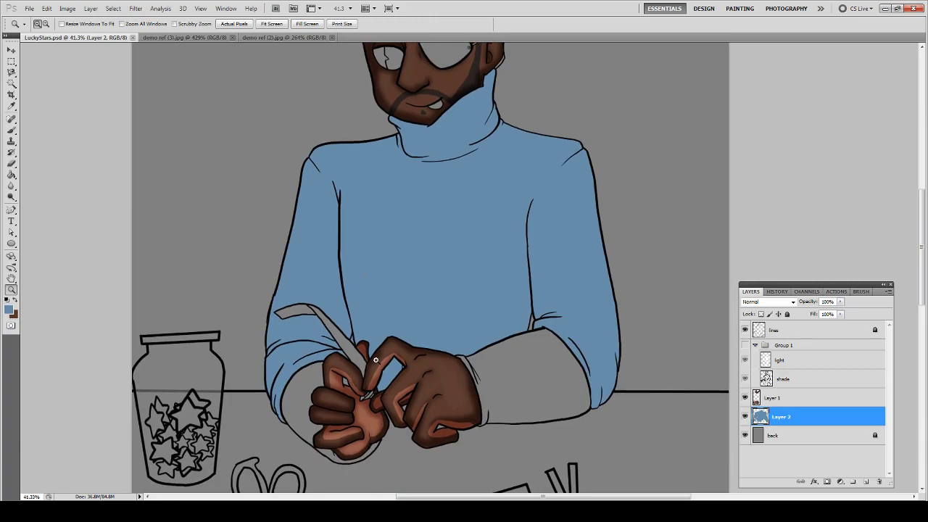
pyautogui.moveTo(303, 305); pyautogui.dragTo(421, 388)
pyautogui.press('w')
pyautogui.press('e')
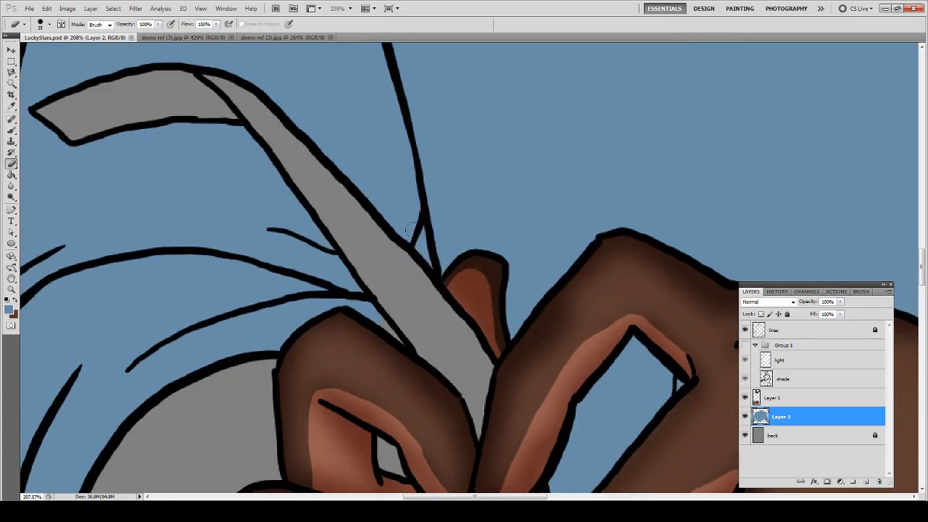
pyautogui.moveTo(431, 224)
pyautogui.mouseDown()
pyautogui.moveTo(433, 250)
pyautogui.moveTo(415, 238)
pyautogui.mouseUp()
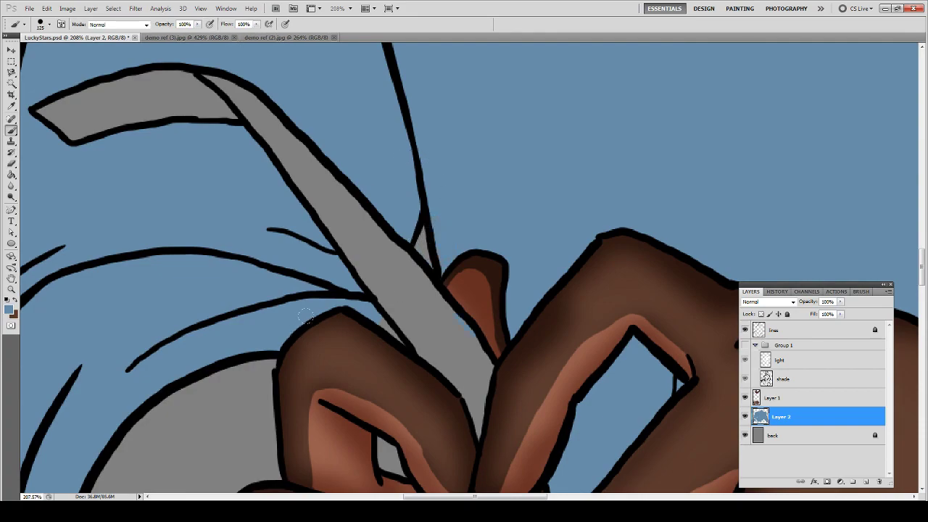
# - Erase the stray blue along the held paper strip next to the fingers
pyautogui.press('e')
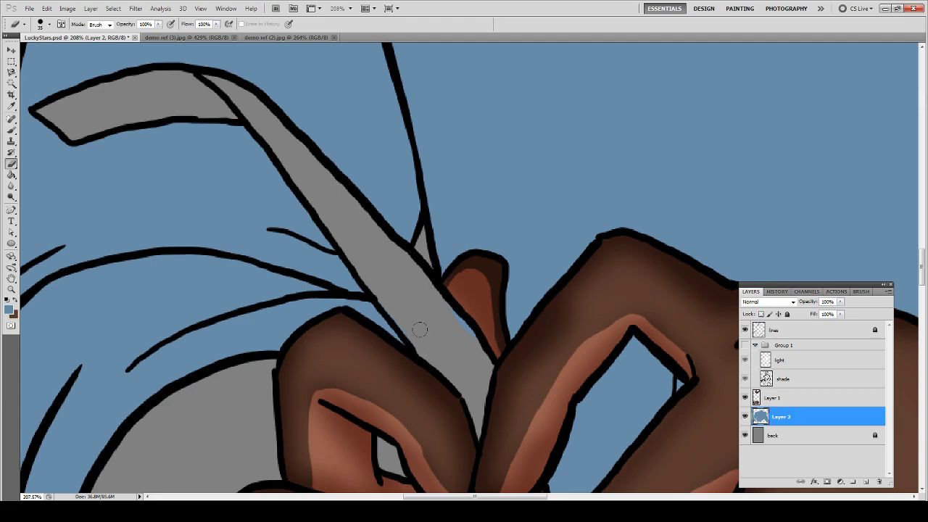
pyautogui.moveTo(442, 313)
pyautogui.mouseDown()
pyautogui.moveTo(458, 338)
pyautogui.moveTo(456, 329)
pyautogui.mouseUp()
pyautogui.hotkey('ctrl', '0')
pyautogui.hotkey('ctrl', '0')
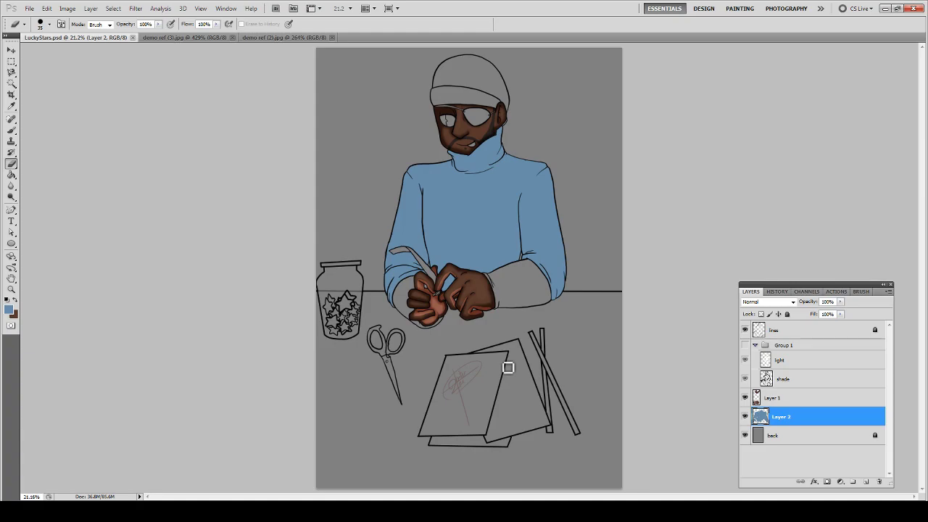
# - Duplicate the light and shade layers from Group 1, placing both copies between Layer 1 and Layer 2 and clipping them to Layer 2
pyautogui.click(777, 379)
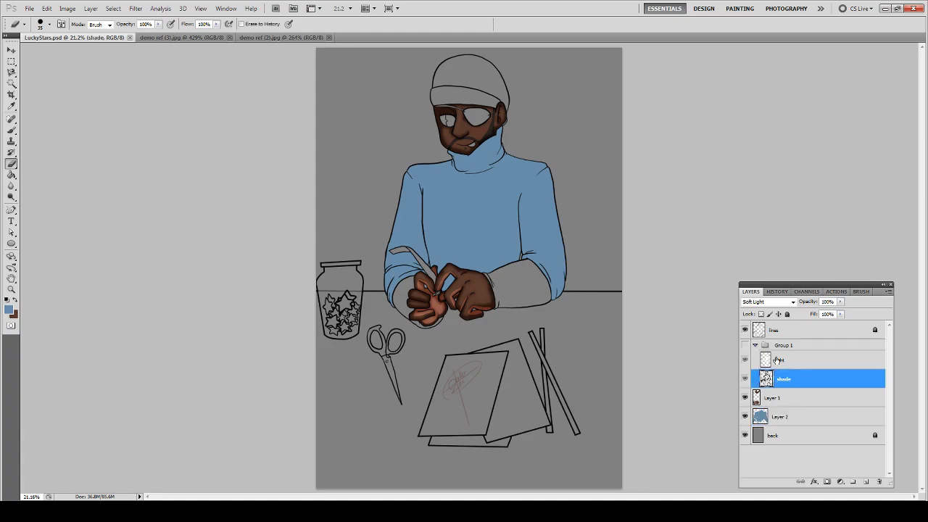
pyautogui.click(777, 367)
pyautogui.click(778, 376)
pyautogui.keyDown('shift'); pyautogui.click(787, 361); pyautogui.keyUp('shift')
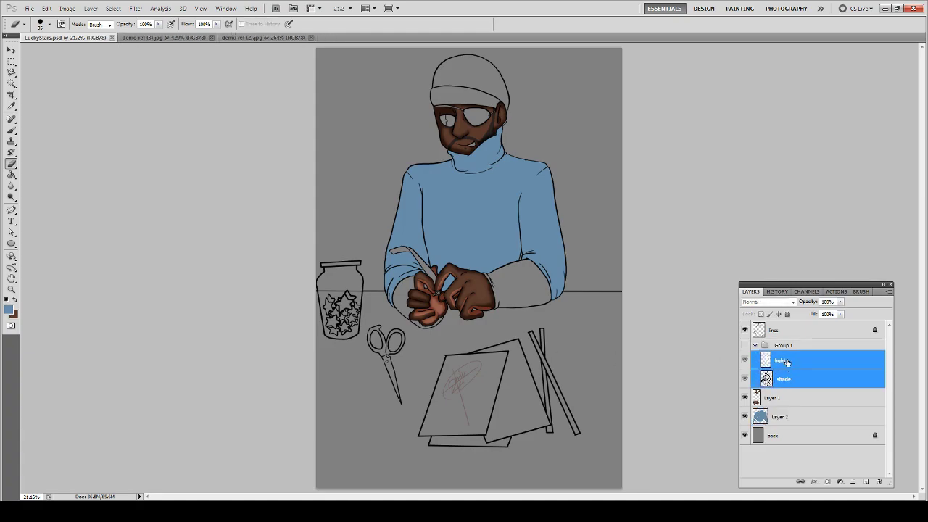
pyautogui.rightClick(788, 362)
pyautogui.click(832, 166)
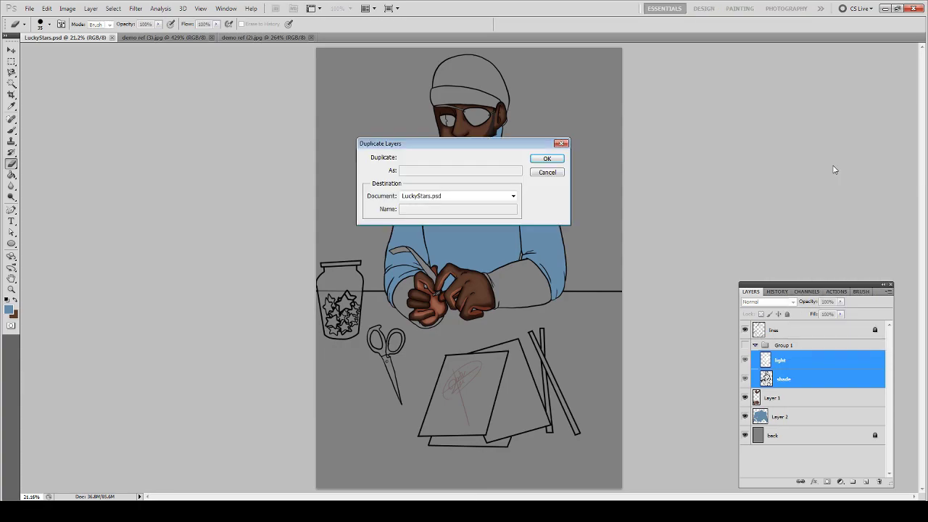
pyautogui.press('Return')
pyautogui.moveTo(813, 363)
pyautogui.mouseDown()
pyautogui.moveTo(825, 442)
pyautogui.moveTo(806, 433)
pyautogui.mouseUp()
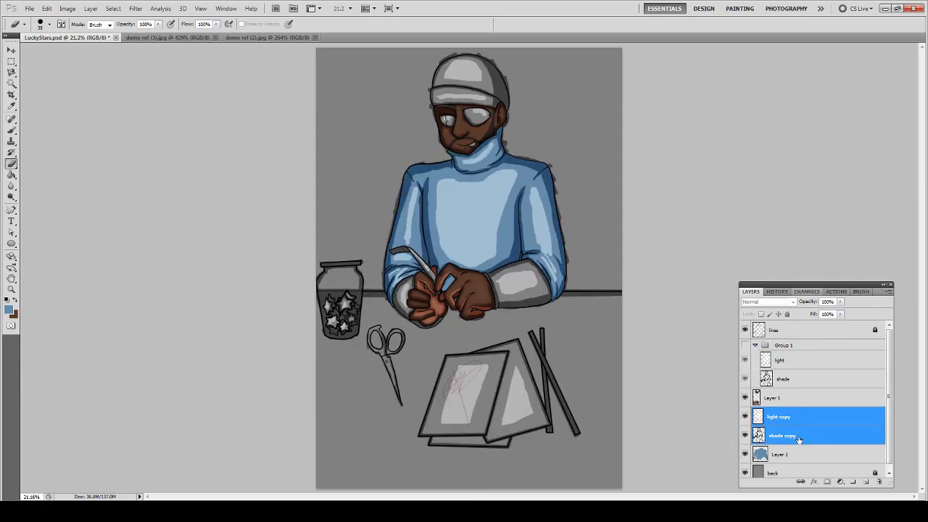
pyautogui.hotkey('ctrl', 'alt', 'g')
# - Apply a Gaussian Blur with a 15-pixel radius to the shade copy layer
pyautogui.click(793, 436)
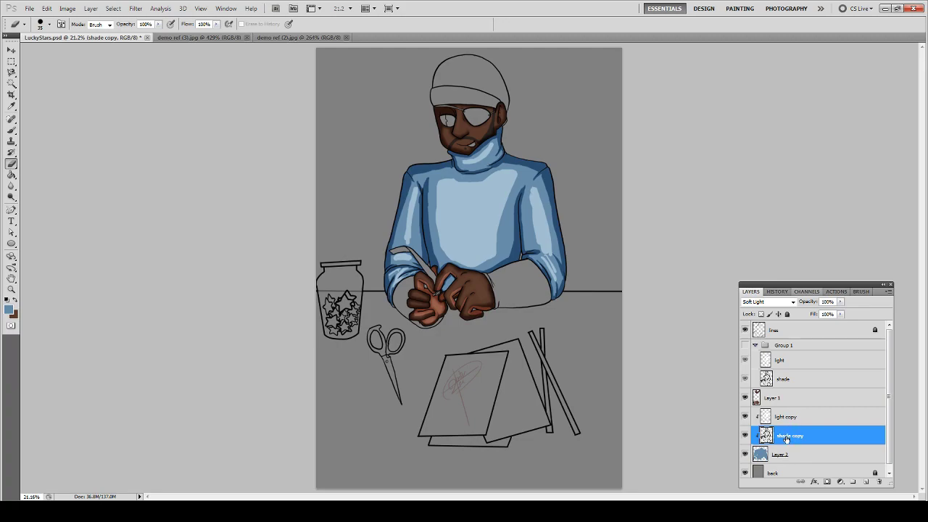
pyautogui.click(136, 8)
pyautogui.moveTo(153, 97)
pyautogui.click(99, 132)
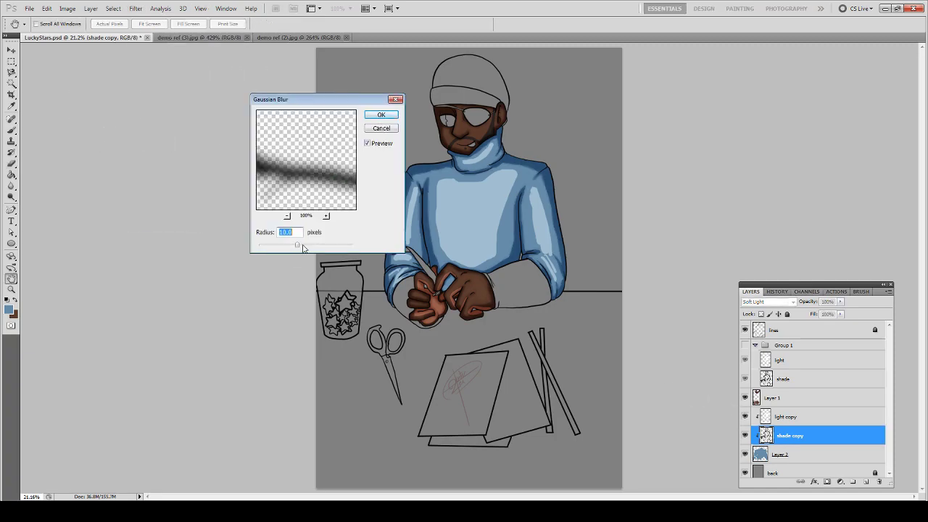
pyautogui.moveTo(303, 245); pyautogui.dragTo(299, 248)
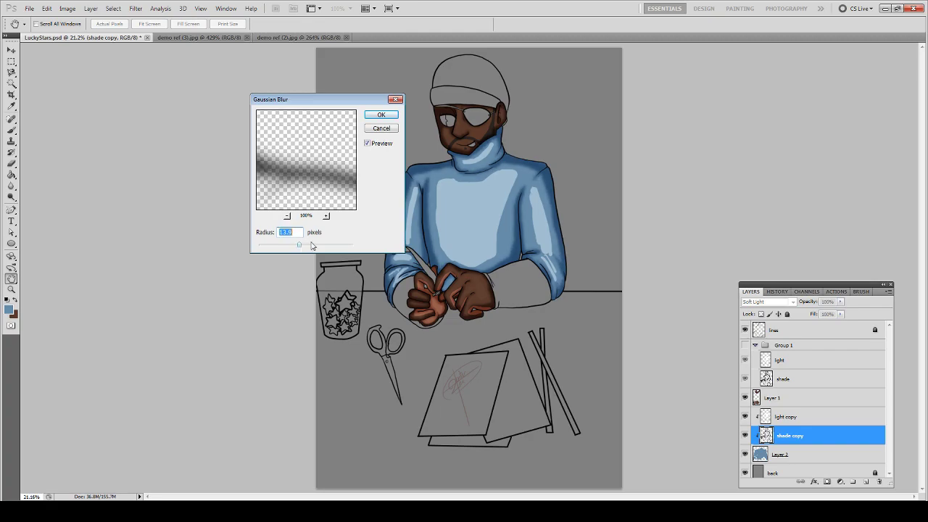
pyautogui.write('15')
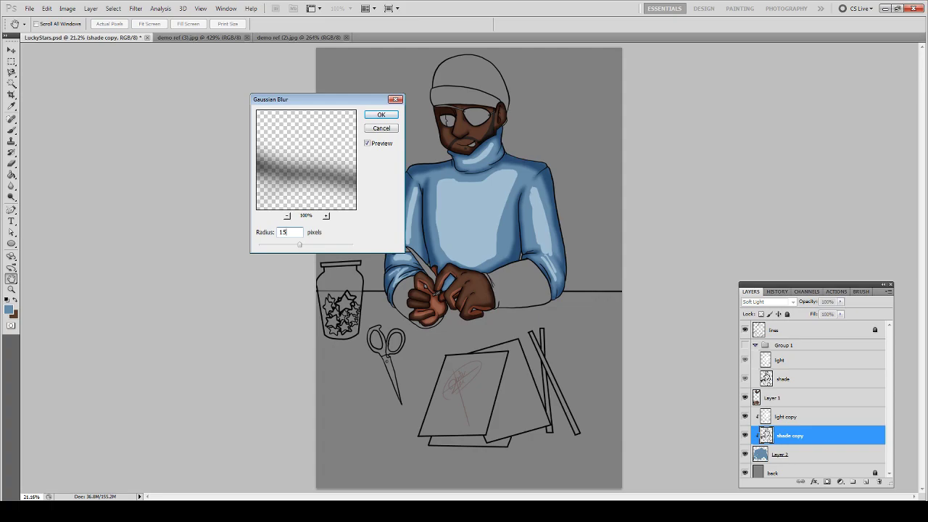
pyautogui.press('Return')
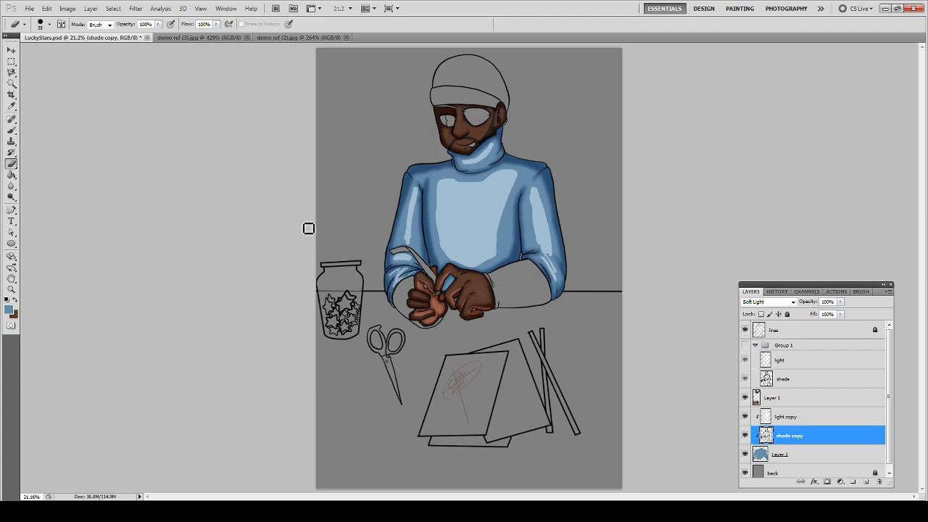
# - Apply the same Gaussian Blur to the light copy layer and set its opacity to 50%
pyautogui.click(787, 422)
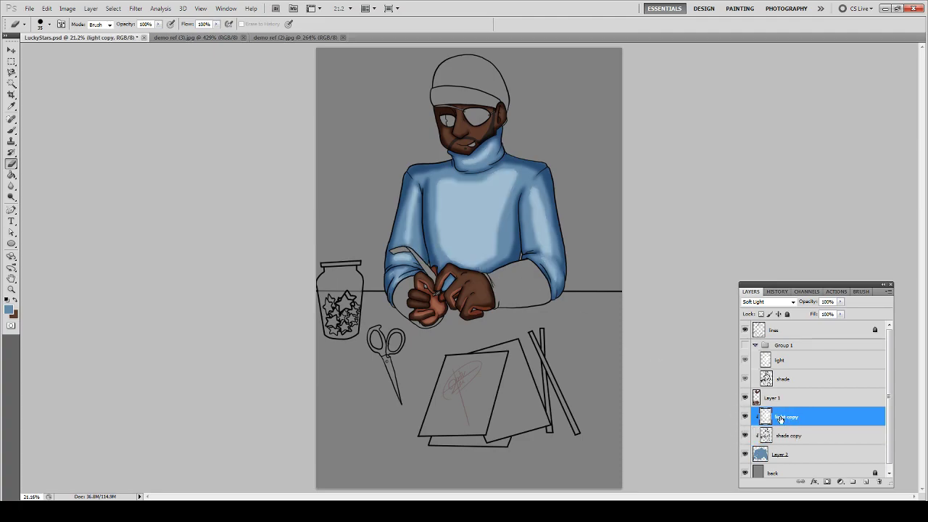
pyautogui.click(825, 301)
pyautogui.write('50')
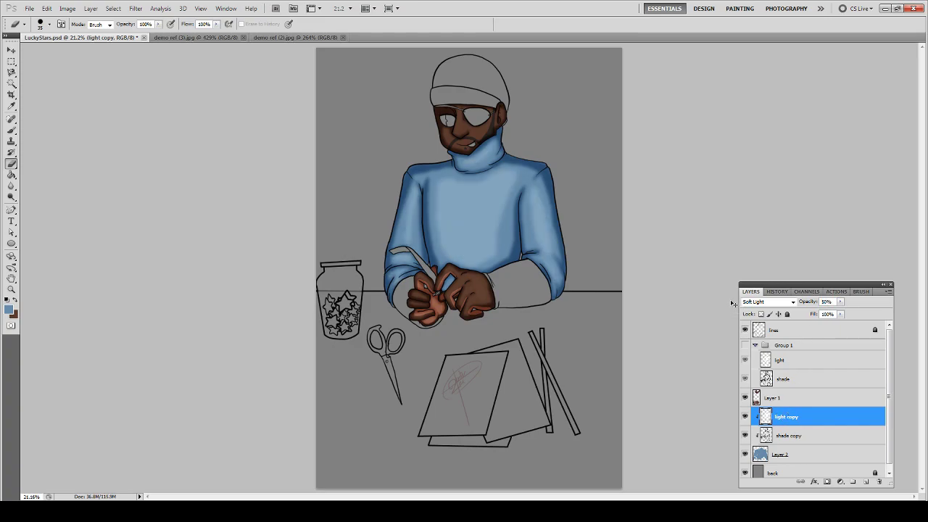
pyautogui.click(791, 436)
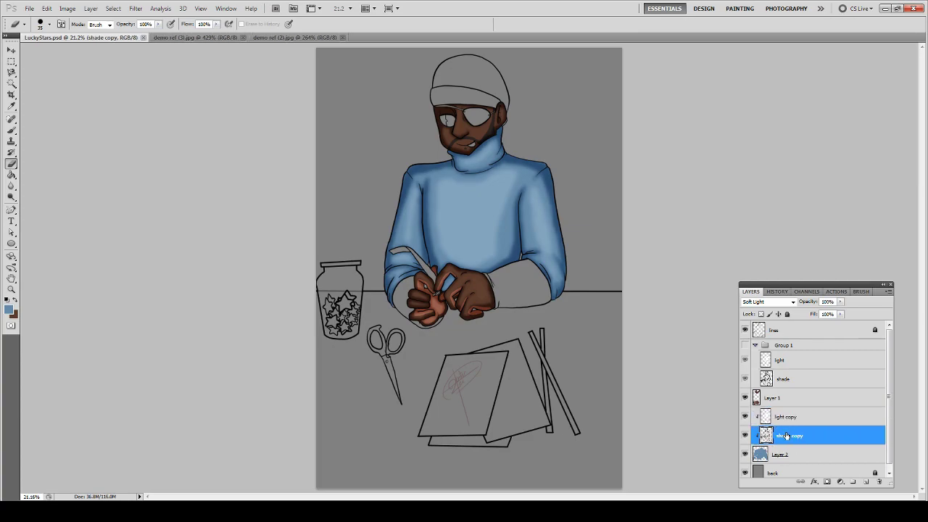
pyautogui.click(778, 455)
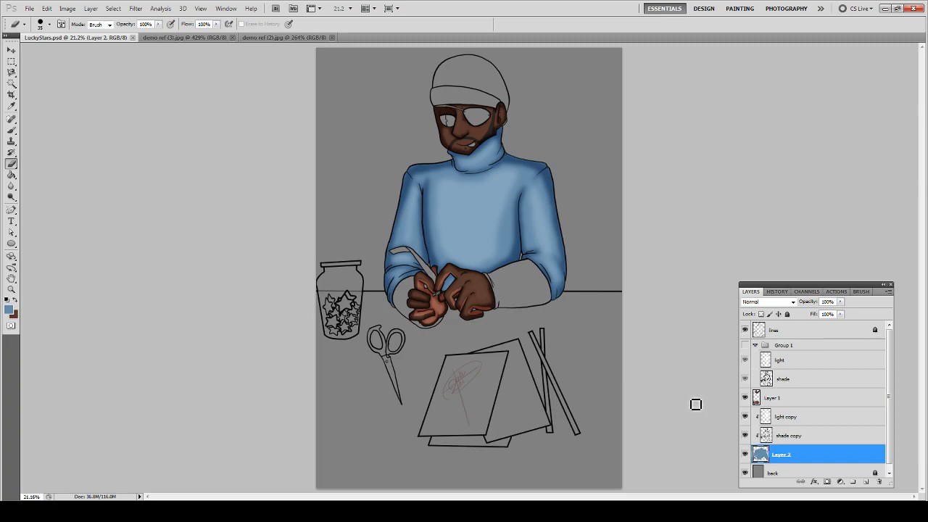
# - Set the light copy layer's opacity to 25% and save the document
pyautogui.click(771, 420)
pyautogui.click(827, 302)
pyautogui.write('25')
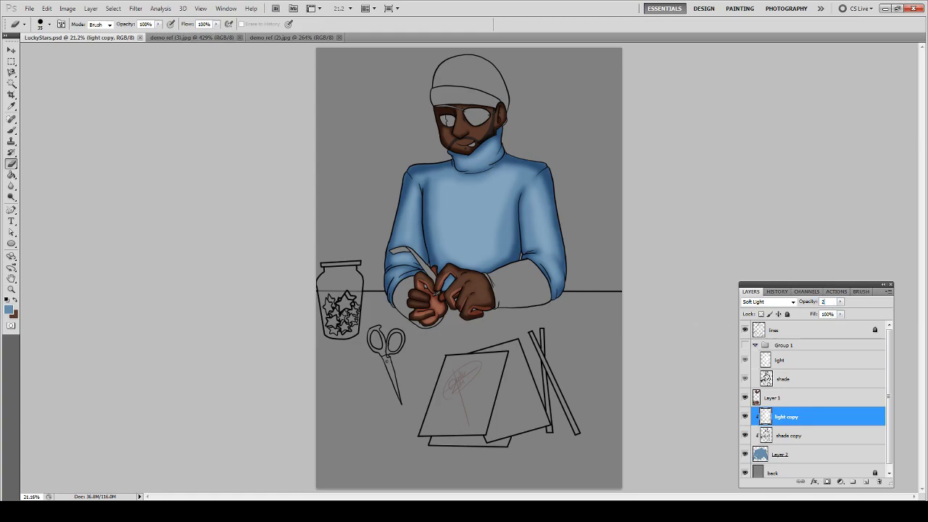
pyautogui.press('Return')
pyautogui.hotkey('ctrl', 's')
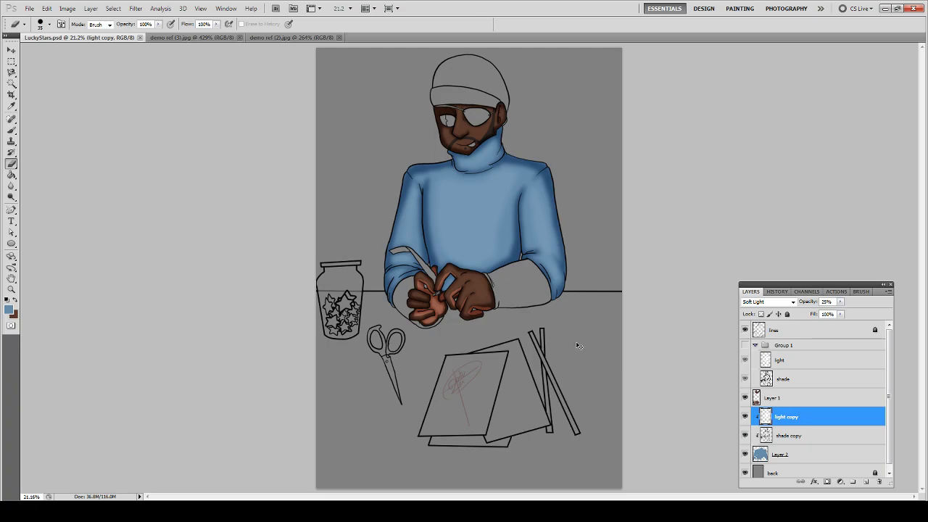
# - Merge Layer 2 and its clipped light and shade copies with Layer 1 into a single layer
pyautogui.click(775, 456)
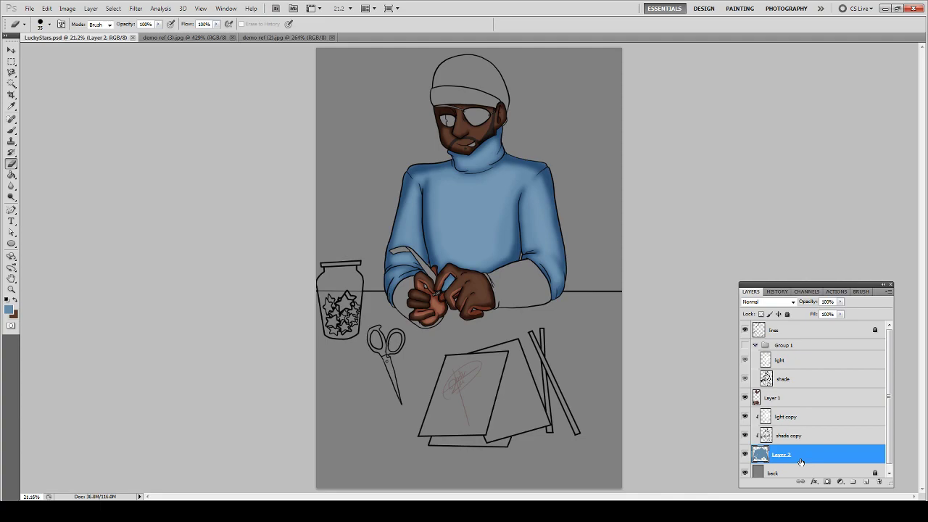
pyautogui.scroll(-1, 798, 462)
pyautogui.scroll(1, 796, 466)
pyautogui.scroll(-1, 796, 466)
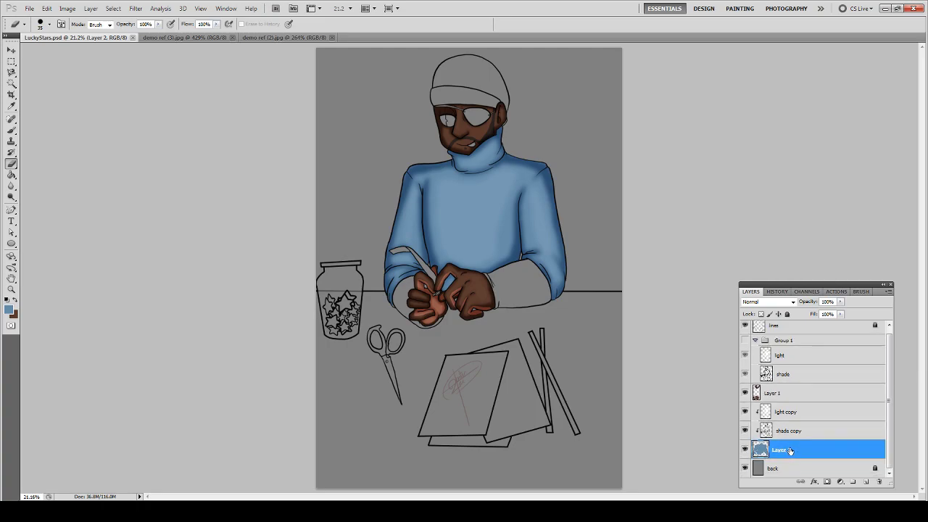
pyautogui.hotkey('ctrl', 'e')
pyautogui.hotkey('ctrl', 'e')
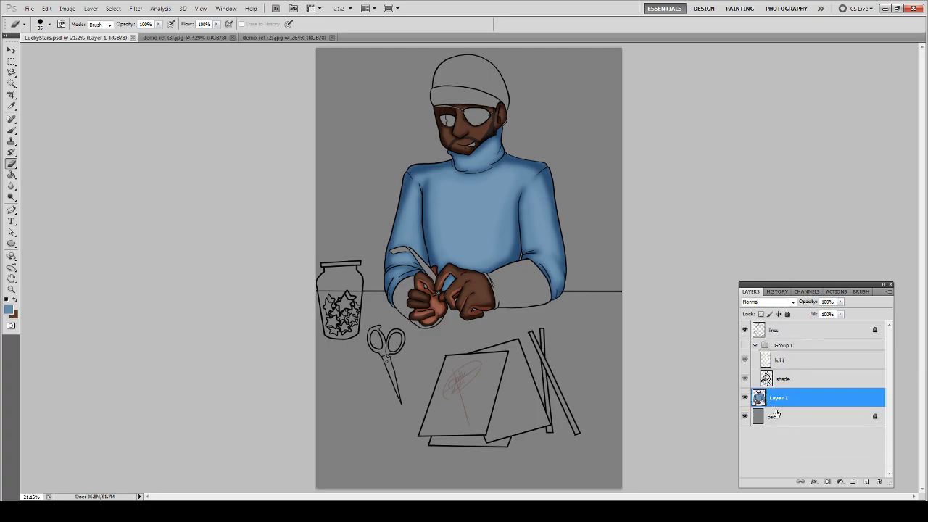
# - Create a new layer directly above the back layer and save the document
pyautogui.click(776, 414)
pyautogui.click(866, 482)
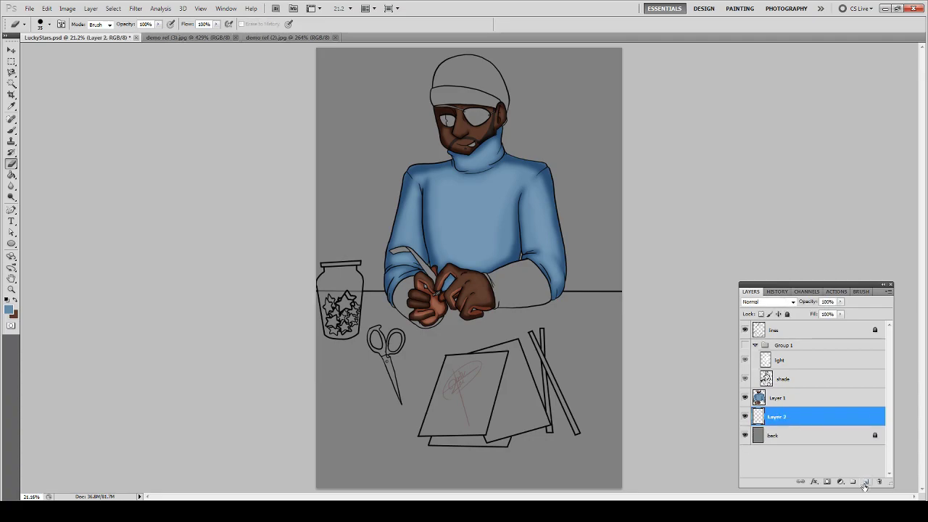
pyautogui.hotkey('ctrl', 's')
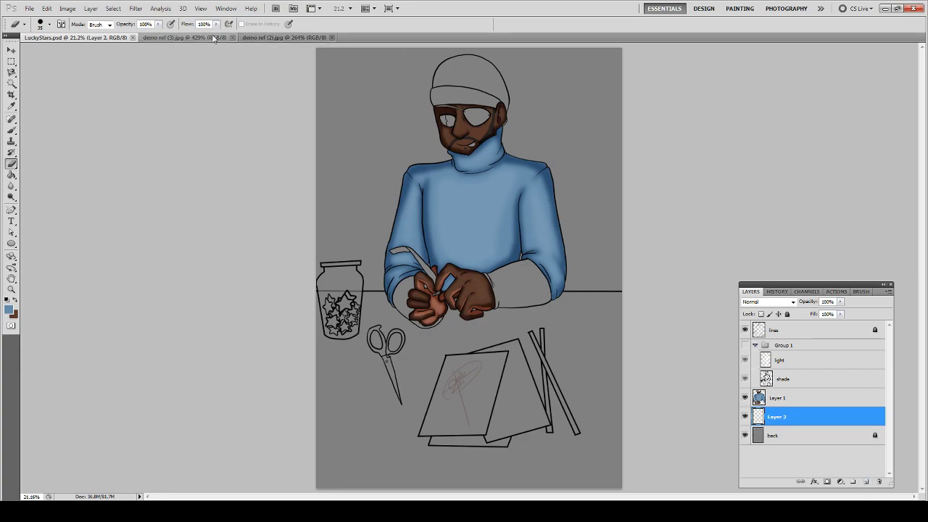
# - Sample the pale forearm color from demo ref (3).jpg and lighten the foreground color to f7eee7 for LuckyStars.psd
pyautogui.click(185, 37)
pyautogui.moveTo(304, 380); pyautogui.dragTo(424, 210)
pyautogui.press('b')
pyautogui.keyDown('alt'); pyautogui.click(260, 308); pyautogui.keyUp('alt')
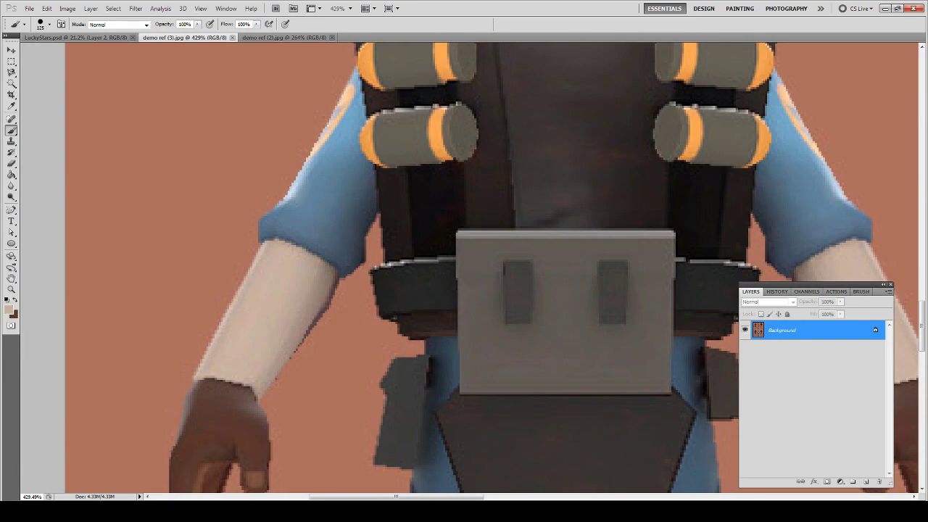
pyautogui.click(76, 37)
pyautogui.click(9, 309)
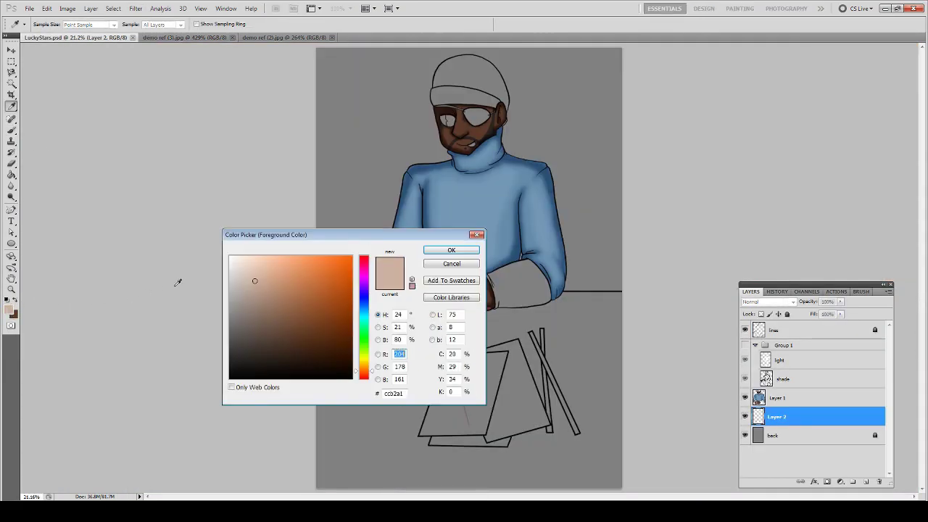
pyautogui.moveTo(237, 263); pyautogui.dragTo(237, 259)
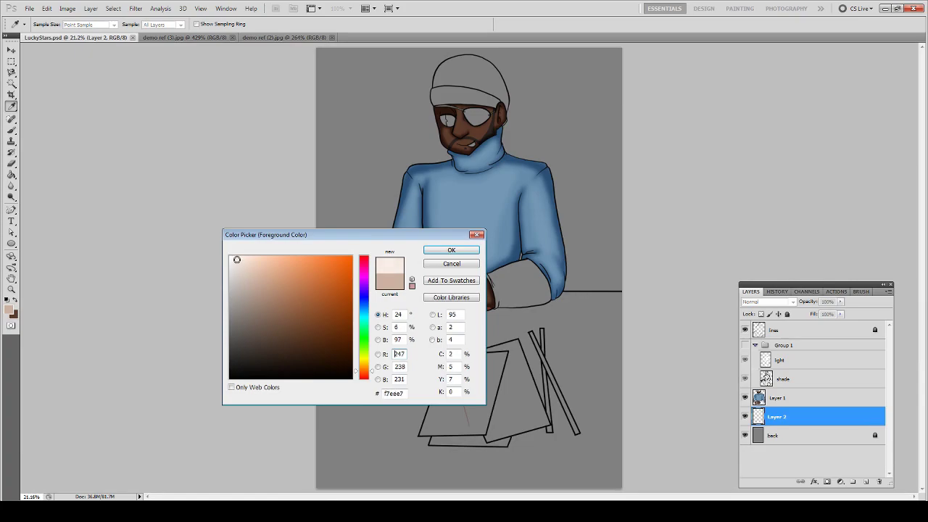
pyautogui.press('Return')
# - Fill the uncolored tip of the rolled sleeve nearest the jar with cloned blue on Layer 1 and soften it with the Blur tool
pyautogui.press('z')
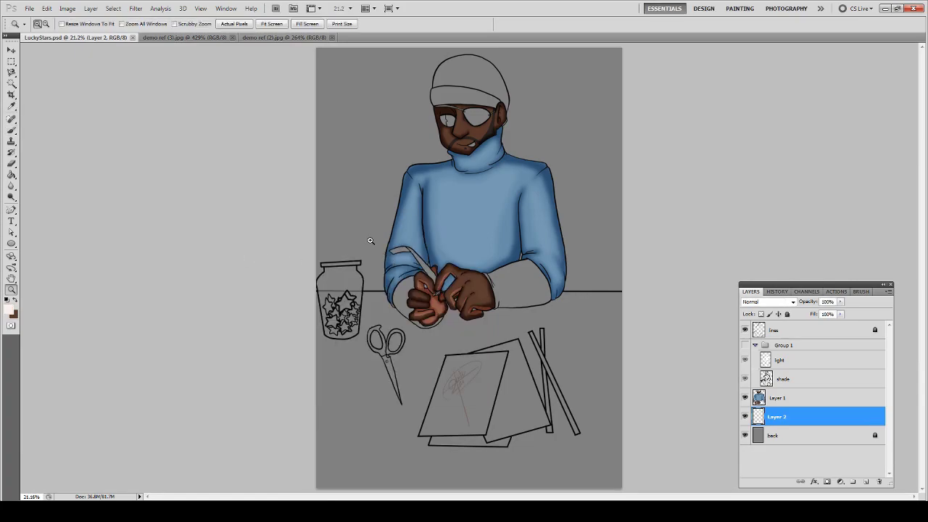
pyautogui.moveTo(370, 240); pyautogui.dragTo(637, 389)
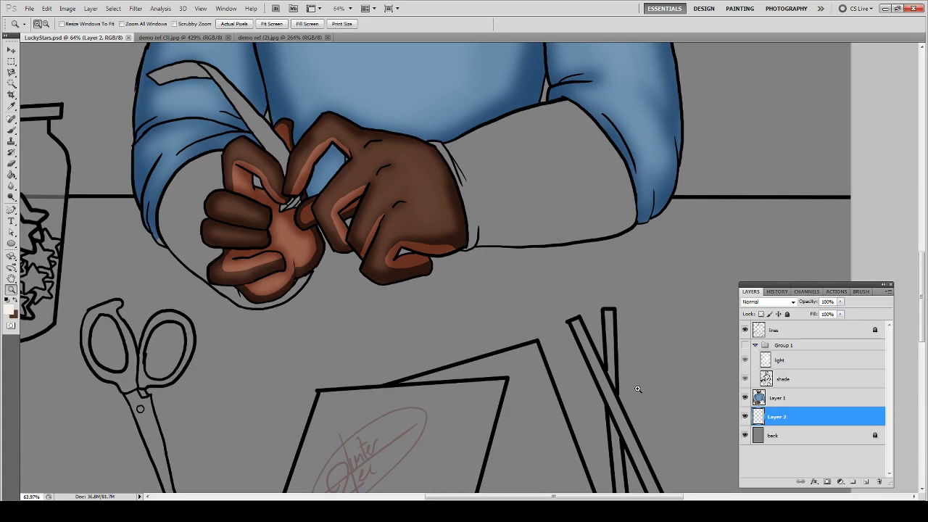
pyautogui.press('b')
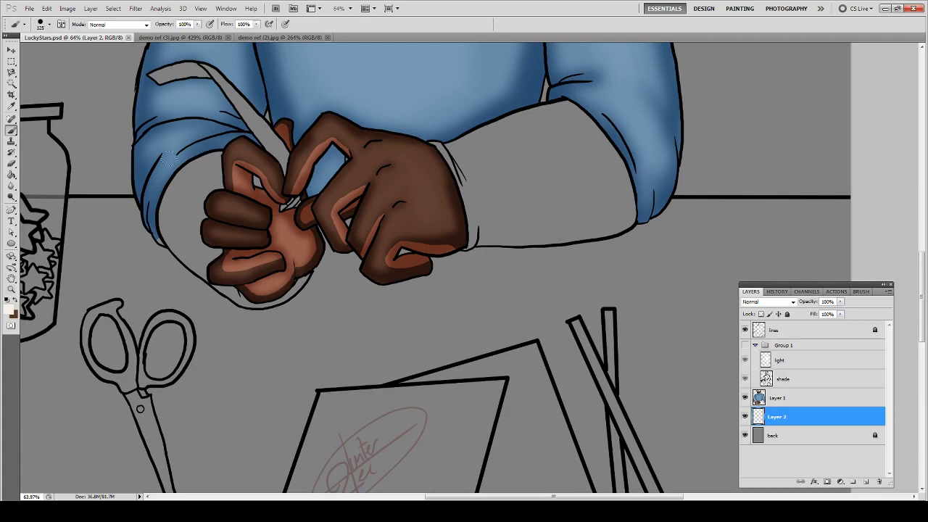
pyautogui.click(779, 398)
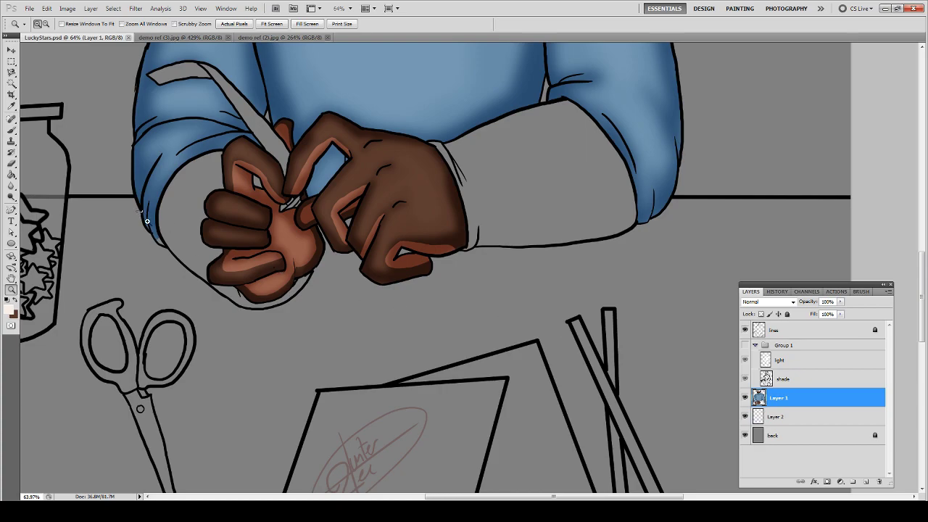
pyautogui.scroll(10, 208, 256)
pyautogui.press('s')
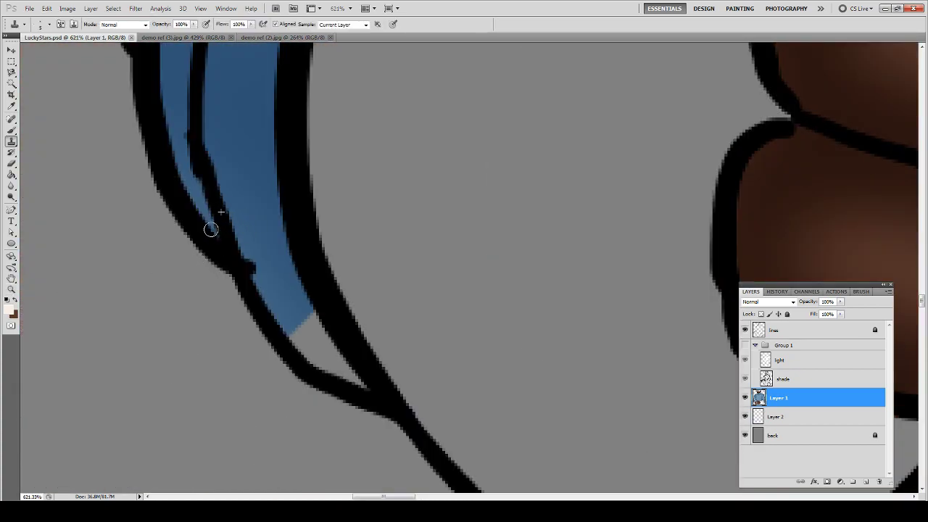
pyautogui.keyDown('alt'); pyautogui.click(240, 220); pyautogui.keyUp('alt')
pyautogui.moveTo(303, 339)
pyautogui.mouseDown()
pyautogui.moveTo(304, 318)
pyautogui.moveTo(288, 316)
pyautogui.moveTo(306, 350)
pyautogui.moveTo(302, 306)
pyautogui.moveTo(321, 343)
pyautogui.moveTo(305, 322)
pyautogui.moveTo(303, 350)
pyautogui.moveTo(297, 331)
pyautogui.moveTo(338, 356)
pyautogui.moveTo(319, 327)
pyautogui.moveTo(336, 355)
pyautogui.moveTo(307, 356)
pyautogui.moveTo(345, 390)
pyautogui.moveTo(313, 349)
pyautogui.moveTo(375, 388)
pyautogui.moveTo(332, 376)
pyautogui.mouseUp()
pyautogui.hotkey('ctrl', 'z')
pyautogui.keyDown('alt'); pyautogui.click(277, 305); pyautogui.keyUp('alt')
pyautogui.keyDown('alt'); pyautogui.click(301, 327); pyautogui.keyUp('alt')
pyautogui.keyDown('alt'); pyautogui.click(313, 344); pyautogui.keyUp('alt')
pyautogui.keyDown('alt'); pyautogui.click(313, 359); pyautogui.keyUp('alt')
pyautogui.press('r')
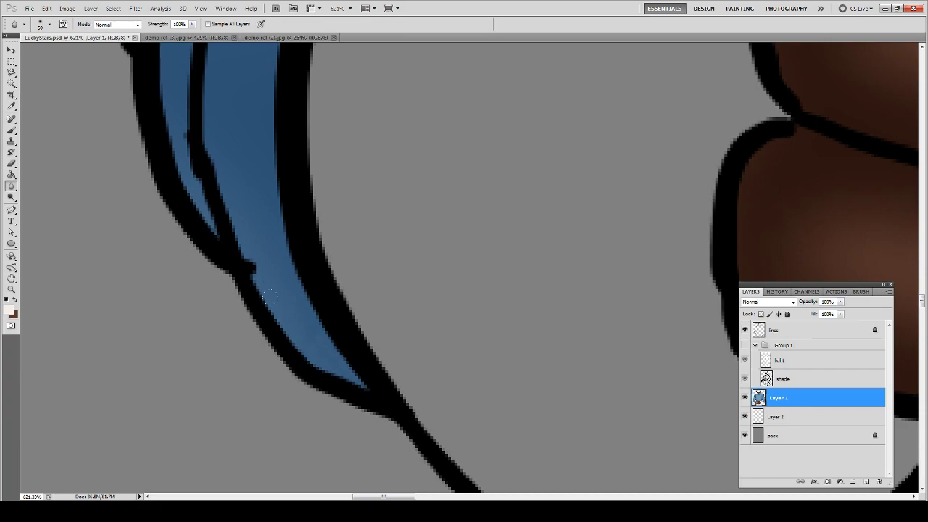
pyautogui.hotkey('ctrl', '0')
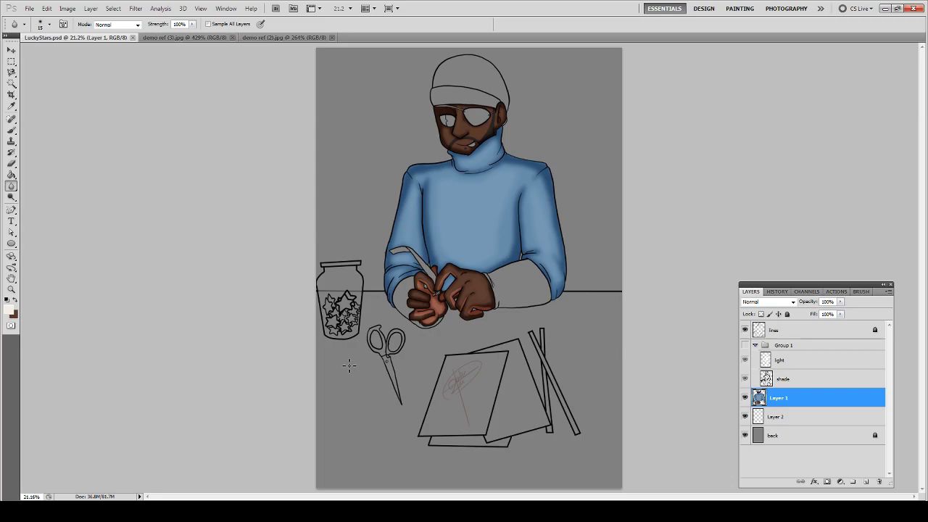
# - Select both forearm areas and the sliver under the palm from the lines layer with the Magic Wand, and make Layer 2 active
pyautogui.click(884, 425)
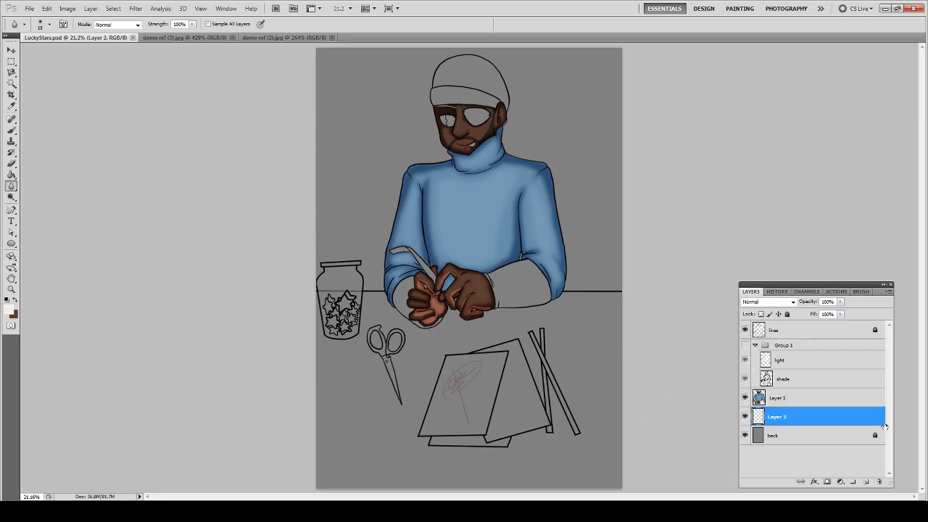
pyautogui.press('w')
pyautogui.click(768, 332)
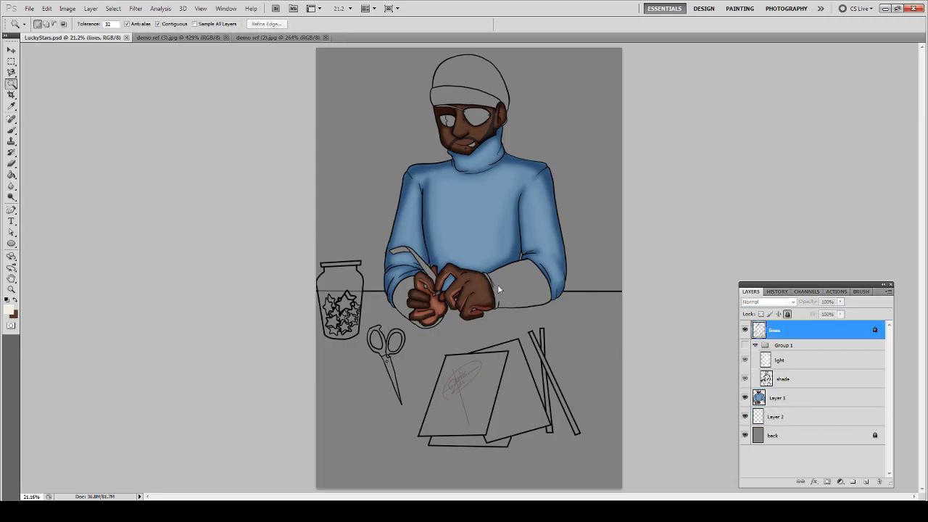
pyautogui.click(499, 285)
pyautogui.keyDown('shift'); pyautogui.click(395, 300); pyautogui.keyUp('shift')
pyautogui.press('z')
pyautogui.moveTo(390, 256); pyautogui.dragTo(600, 385)
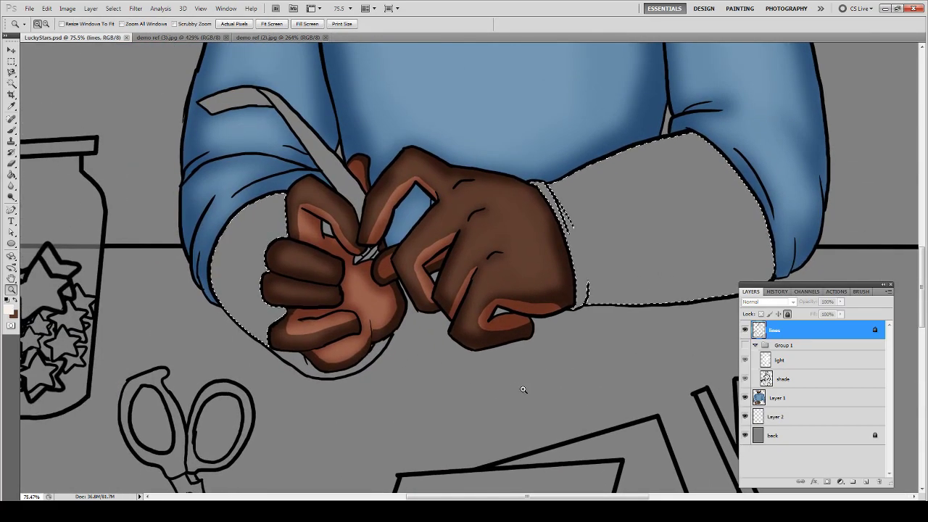
pyautogui.press('w')
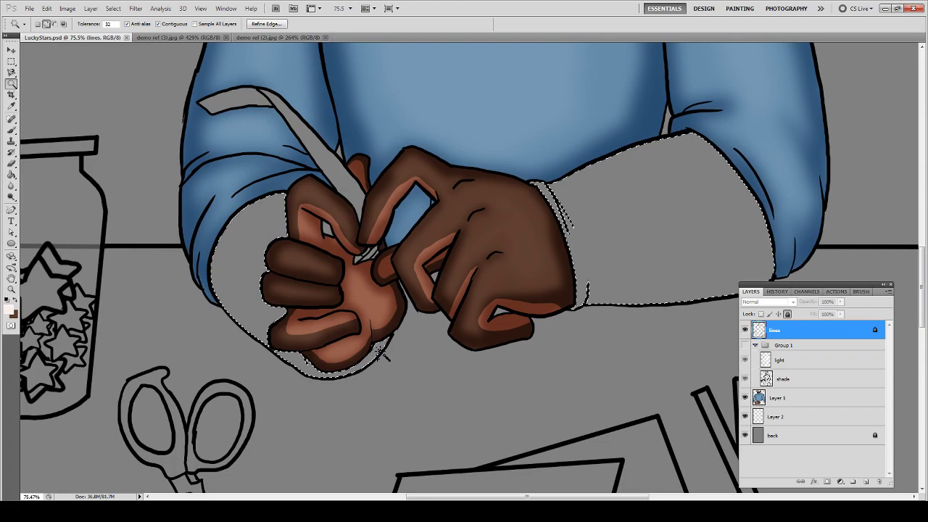
pyautogui.click(777, 417)
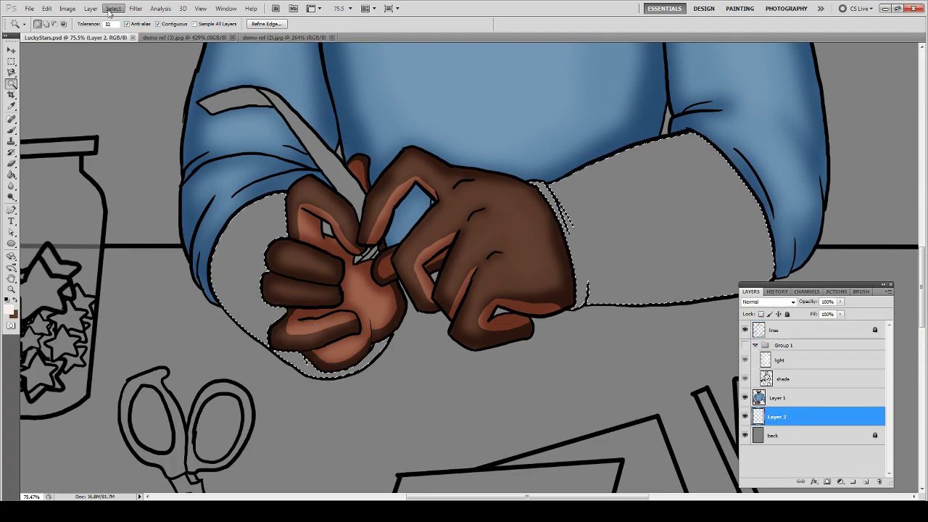
# - Expand the forearm selection outward and add a small area beside the palm with the Magnetic Lasso
pyautogui.click(113, 8)
pyautogui.moveTo(152, 116)
pyautogui.click(73, 133)
pyautogui.press('Return')
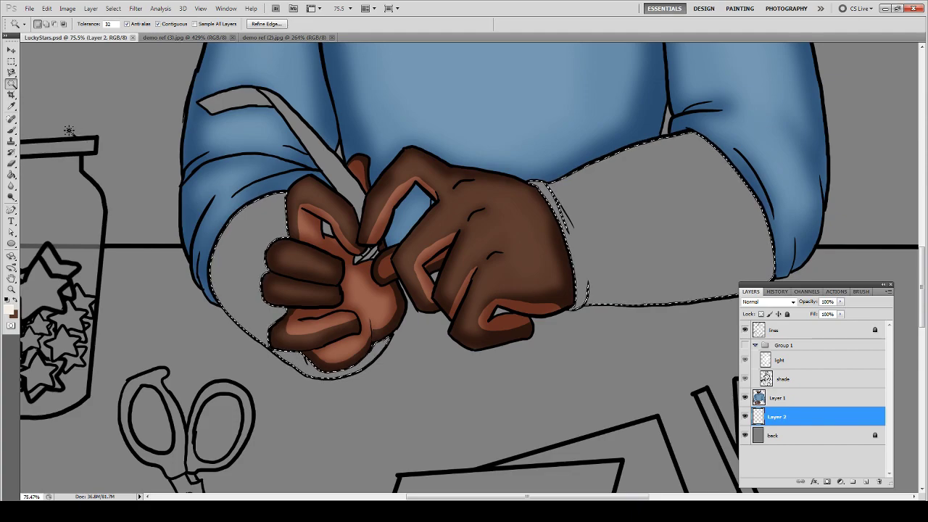
pyautogui.press('l')
pyautogui.click(389, 329)
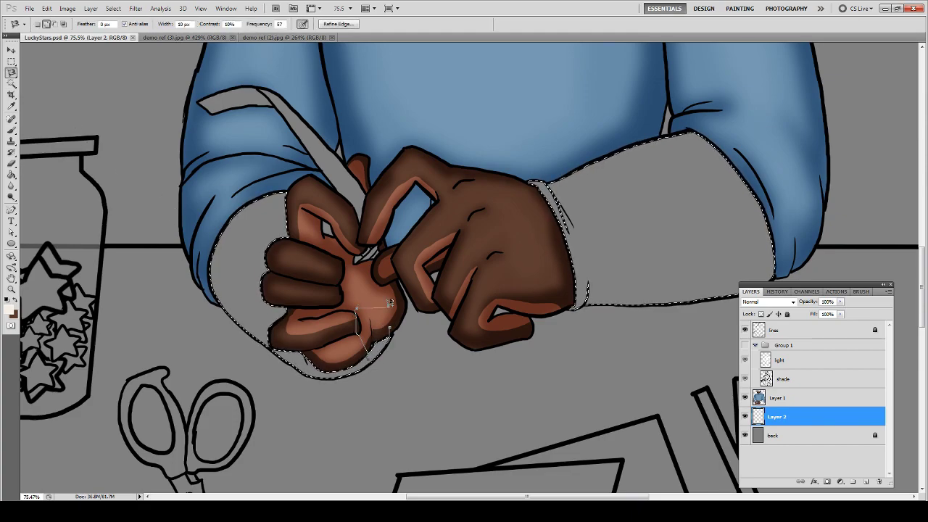
pyautogui.click(389, 330)
# - Fill the selected forearm areas on Layer 2 with the pale foreground color and deselect
pyautogui.press('g')
pyautogui.click(623, 223)
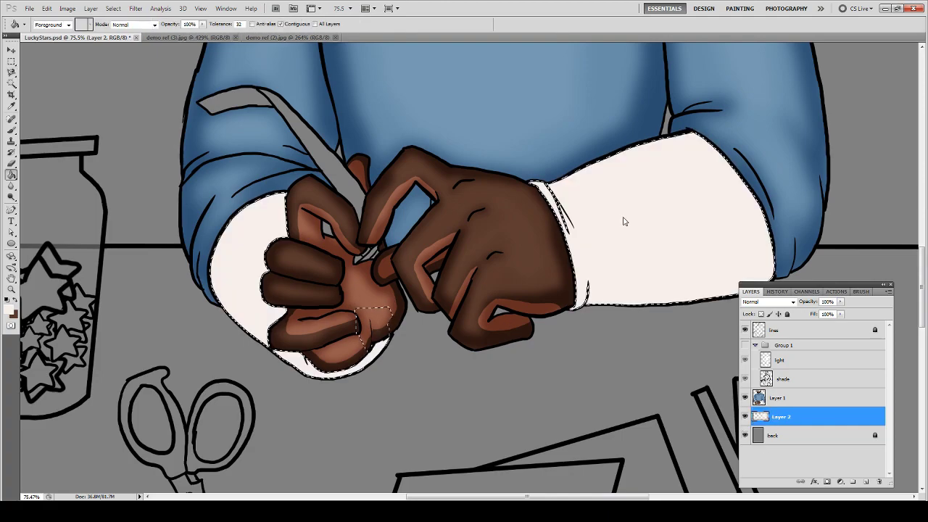
pyautogui.hotkey('ctrl', 'd')
pyautogui.press('b')
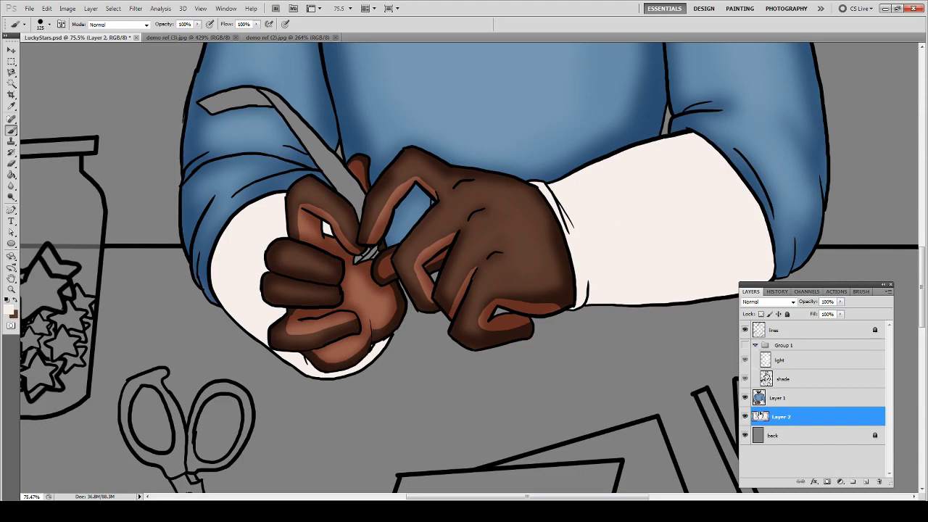
# - Duplicate the light and shade layers of Group 1 together, keeping the default copy names
pyautogui.click(791, 377)
pyautogui.keyDown('shift'); pyautogui.click(790, 361); pyautogui.keyUp('shift')
pyautogui.rightClick(790, 361)
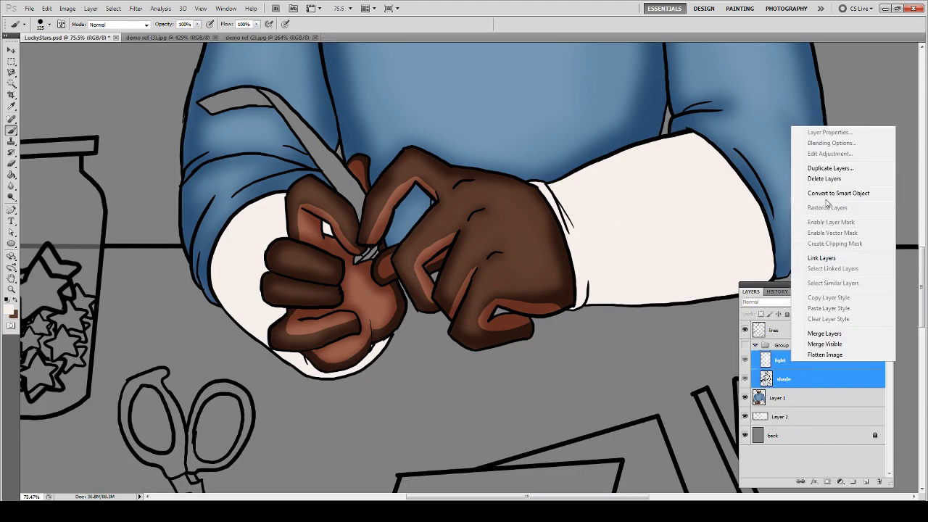
pyautogui.click(823, 167)
pyautogui.press('Return')
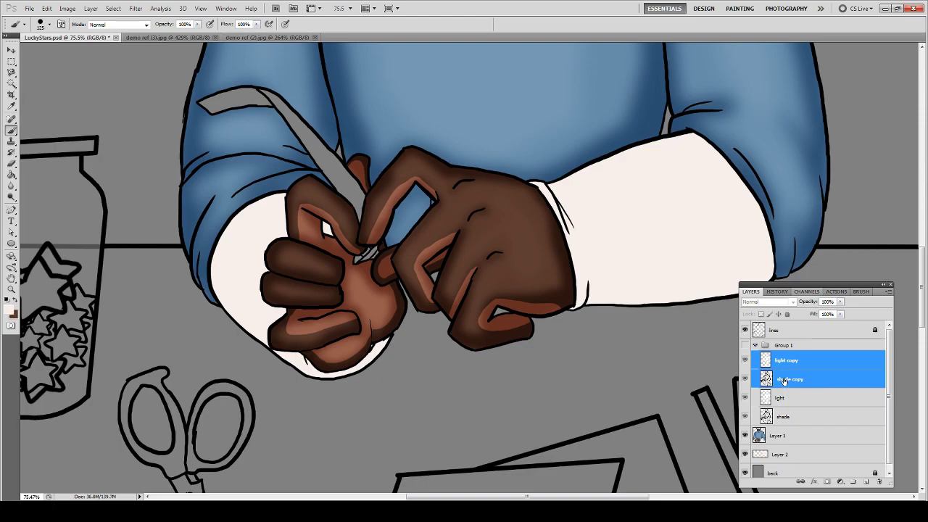
# - Place the light and shade copies directly above Layer 2, clipped to it, and blur both for soft forearm shading
pyautogui.moveTo(783, 381); pyautogui.dragTo(792, 446)
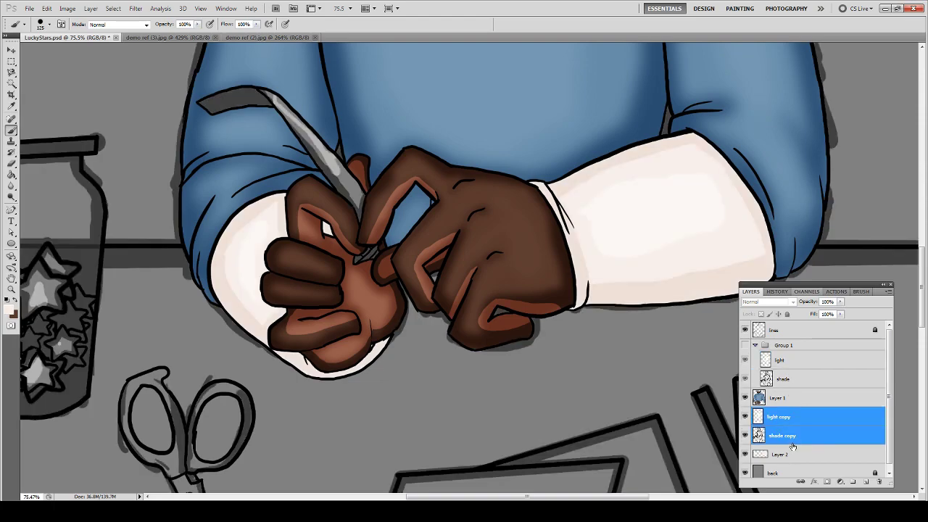
pyautogui.click(792, 444)
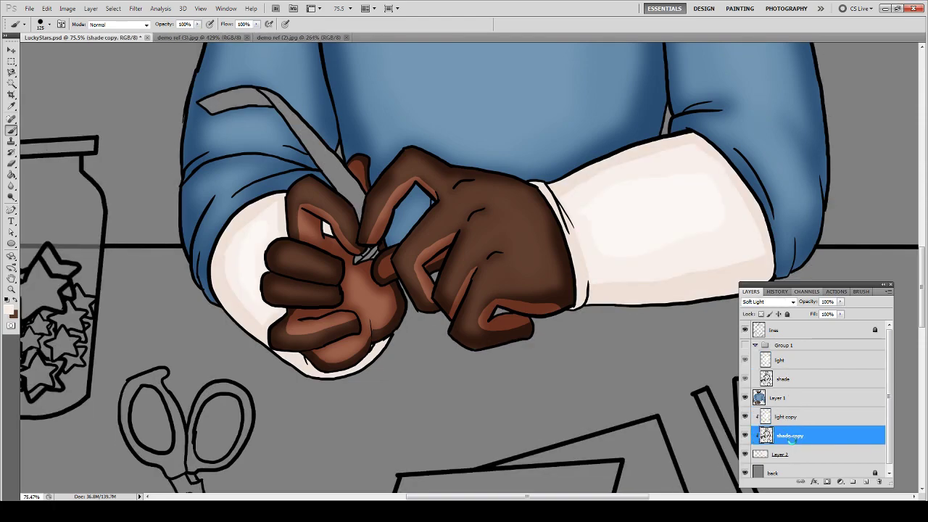
pyautogui.click(794, 417)
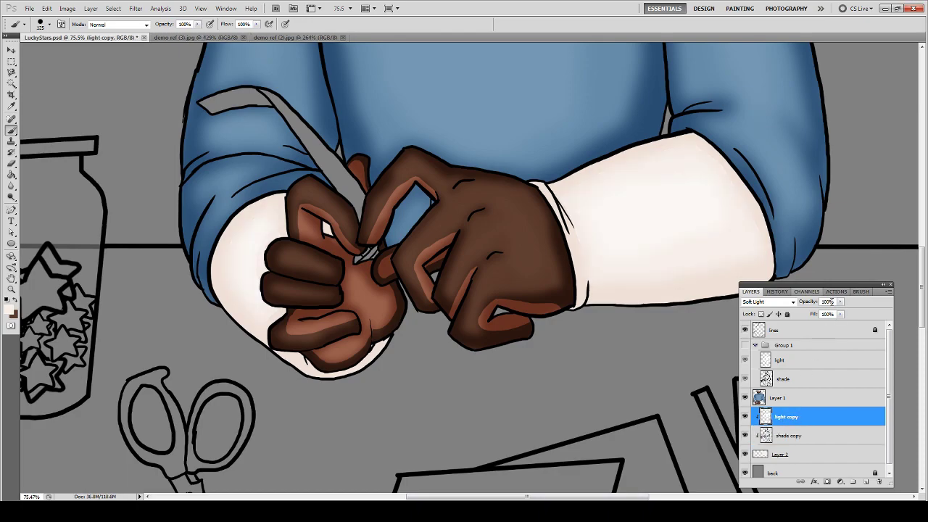
# - Merge the forearm shading copies into Layer 2, merge the result with Layer 1, and save the document
pyautogui.hotkey('ctrl', '0')
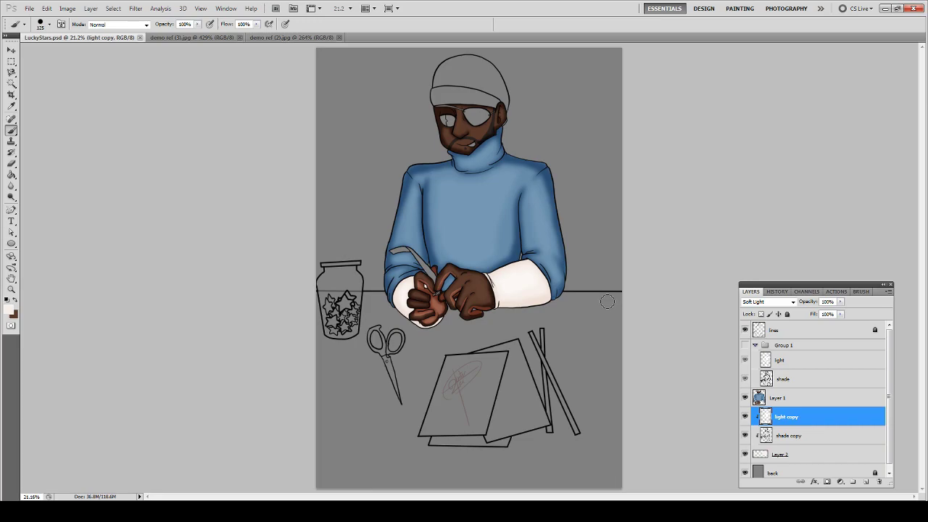
pyautogui.scroll(-1, 769, 404)
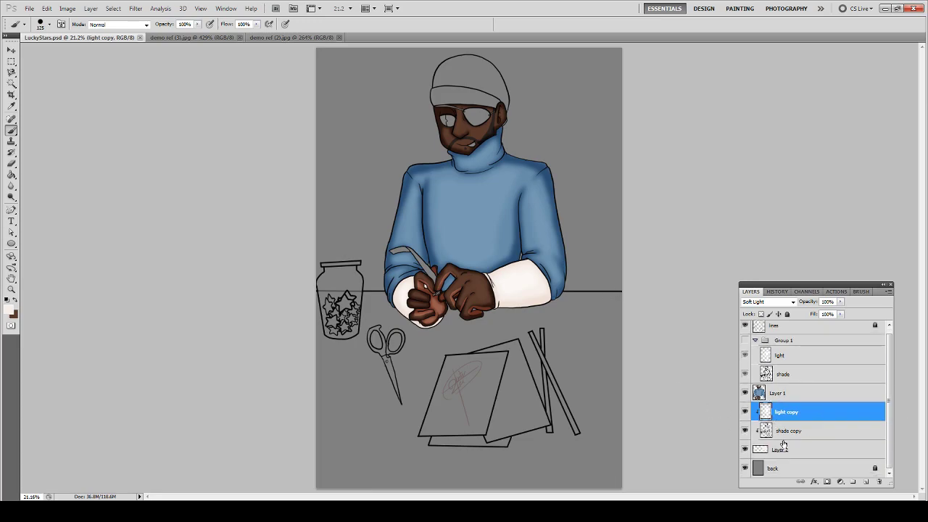
pyautogui.click(782, 449)
pyautogui.hotkey('ctrl', 'e')
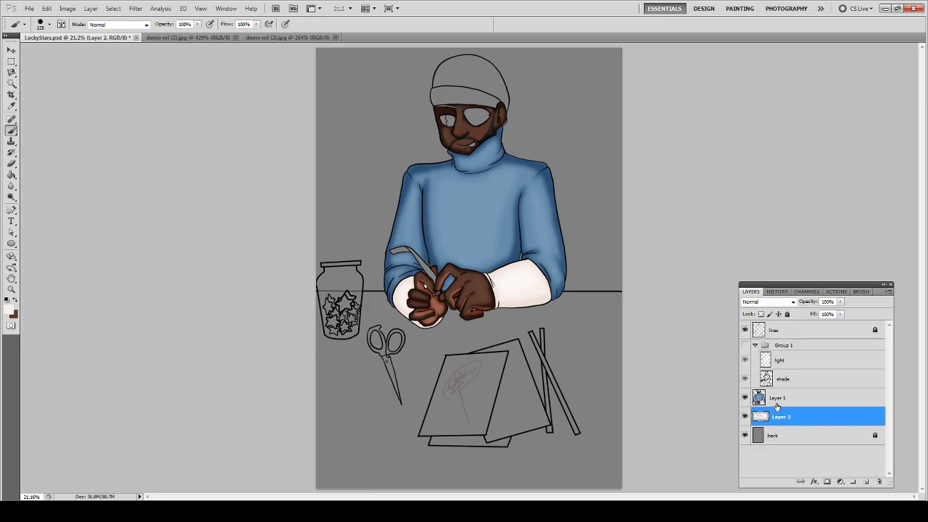
pyautogui.keyDown('ctrl'); pyautogui.click(778, 403); pyautogui.keyUp('ctrl')
pyautogui.hotkey('ctrl', 'e')
pyautogui.hotkey('ctrl', 's')
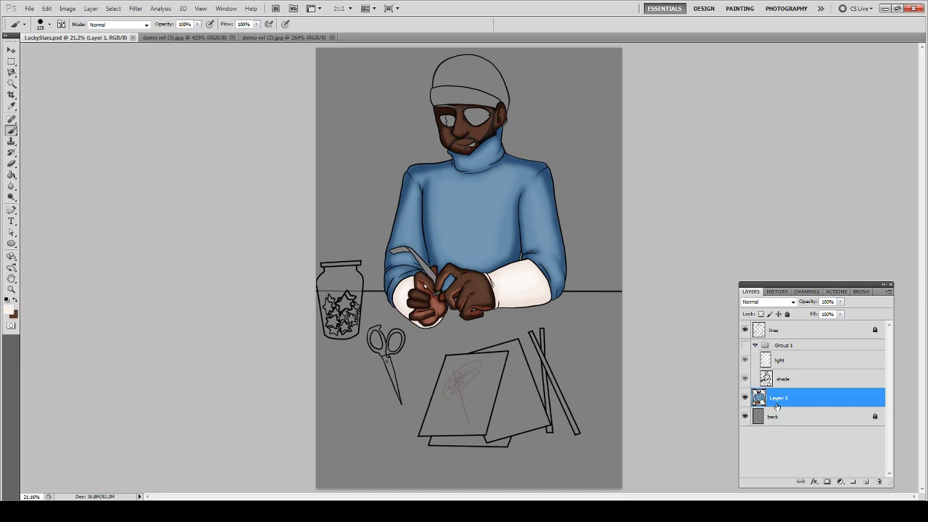
# - Create a new layer above the back layer and sample the dark beanie color from demo ref (3).jpg for LuckyStars.psd
pyautogui.click(785, 420)
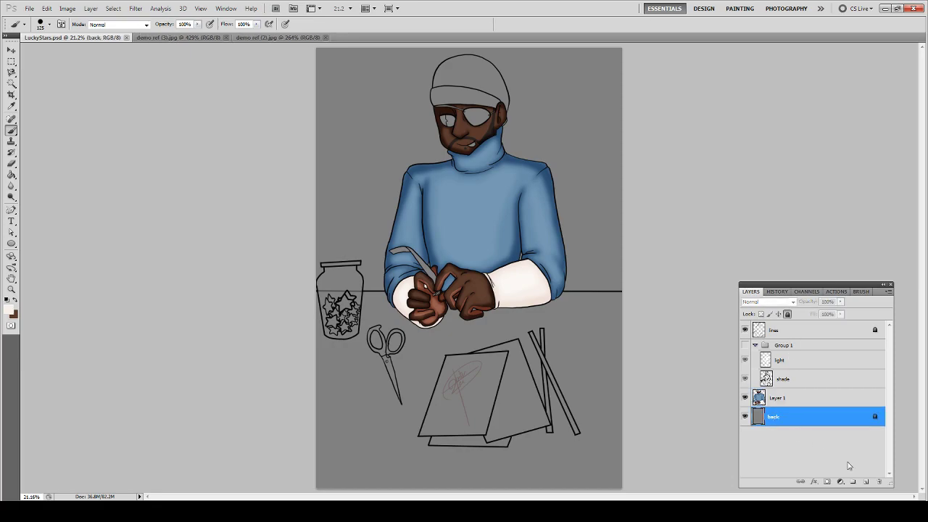
pyautogui.click(866, 483)
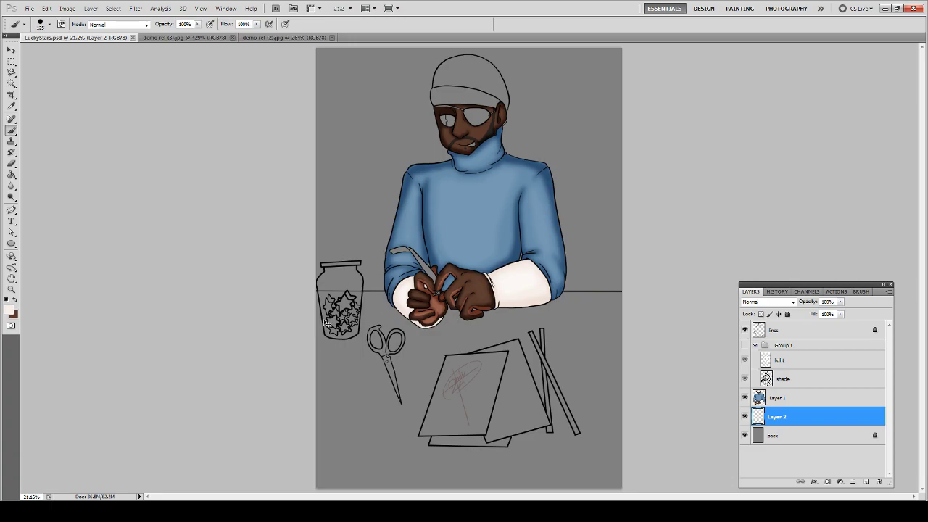
pyautogui.click(181, 38)
pyautogui.moveTo(423, 198); pyautogui.dragTo(359, 315)
pyautogui.keyDown('alt'); pyautogui.click(448, 230); pyautogui.keyUp('alt')
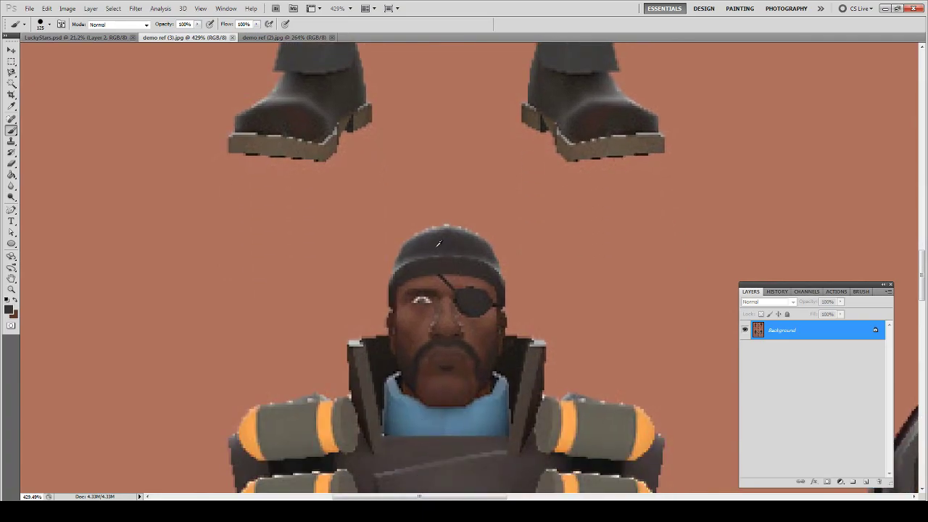
pyautogui.click(63, 38)
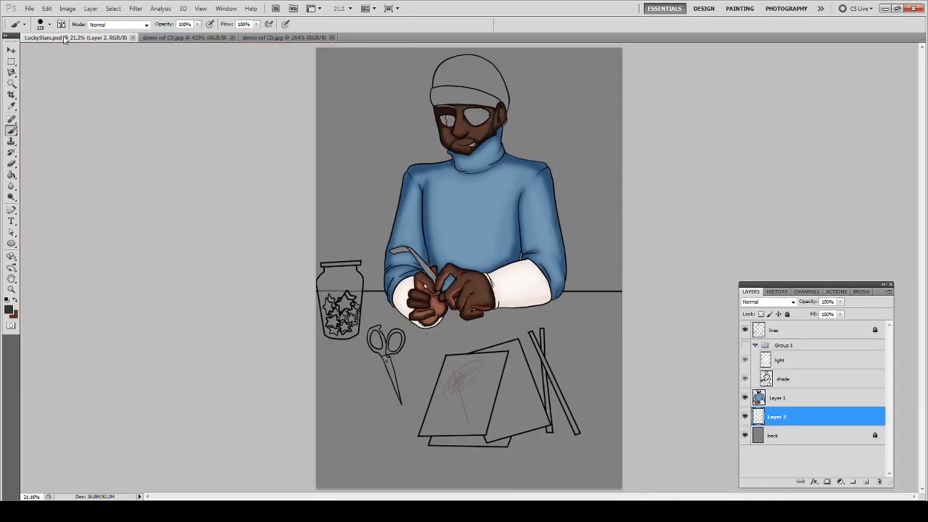
# - Paint the whole beanie, its folded brim, the eyepatch and its strap with the sampled dark gray on Layer 2
pyautogui.press('z')
pyautogui.moveTo(362, 22); pyautogui.dragTo(362, 24)
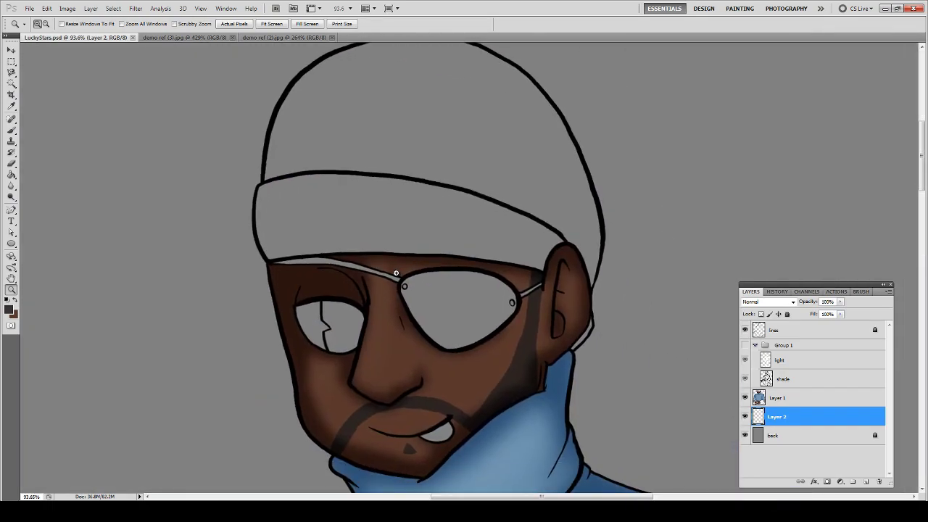
pyautogui.press('b')
pyautogui.moveTo(446, 112)
pyautogui.mouseDown()
pyautogui.moveTo(416, 129)
pyautogui.moveTo(390, 105)
pyautogui.moveTo(307, 151)
pyautogui.moveTo(338, 77)
pyautogui.moveTo(248, 194)
pyautogui.moveTo(225, 187)
pyautogui.moveTo(239, 230)
pyautogui.moveTo(232, 220)
pyautogui.moveTo(330, 257)
pyautogui.moveTo(388, 314)
pyautogui.moveTo(403, 270)
pyautogui.moveTo(432, 305)
pyautogui.moveTo(461, 294)
pyautogui.moveTo(476, 248)
pyautogui.moveTo(429, 224)
pyautogui.moveTo(385, 105)
pyautogui.moveTo(348, 80)
pyautogui.moveTo(335, 53)
pyautogui.moveTo(282, 85)
pyautogui.moveTo(245, 168)
pyautogui.moveTo(240, 153)
pyautogui.moveTo(250, 129)
pyautogui.moveTo(283, 82)
pyautogui.moveTo(317, 61)
pyautogui.moveTo(273, 74)
pyautogui.moveTo(246, 137)
pyautogui.mouseUp()
pyautogui.moveTo(288, 86)
pyautogui.mouseDown()
pyautogui.moveTo(357, 69)
pyautogui.moveTo(422, 171)
pyautogui.moveTo(275, 184)
pyautogui.moveTo(300, 213)
pyautogui.moveTo(441, 206)
pyautogui.moveTo(515, 261)
pyautogui.moveTo(513, 190)
pyautogui.moveTo(484, 119)
pyautogui.moveTo(447, 75)
pyautogui.moveTo(377, 50)
pyautogui.mouseUp()
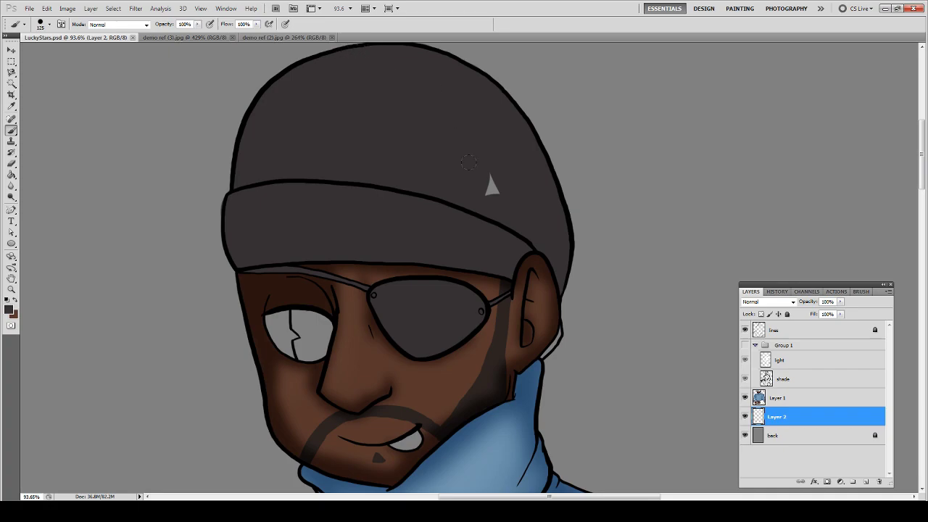
pyautogui.moveTo(490, 191); pyautogui.dragTo(493, 177)
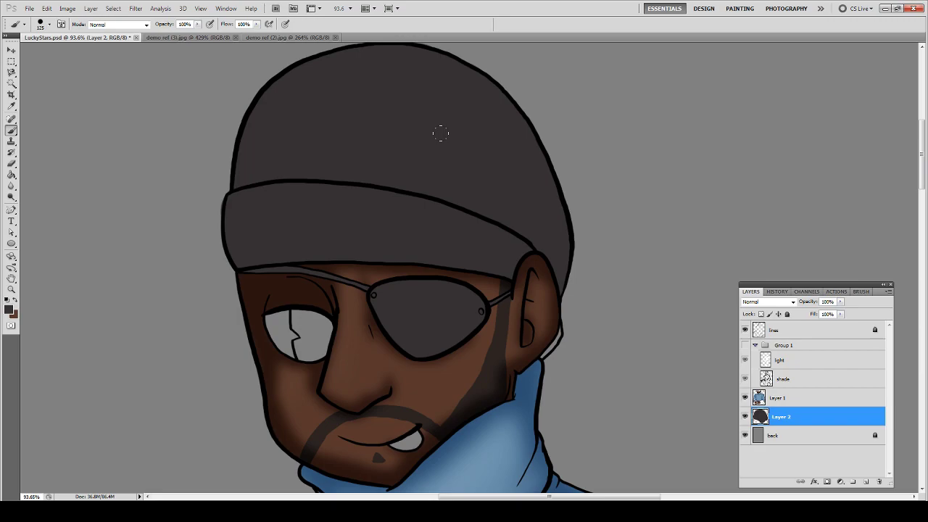
pyautogui.moveTo(508, 239); pyautogui.dragTo(460, 130)
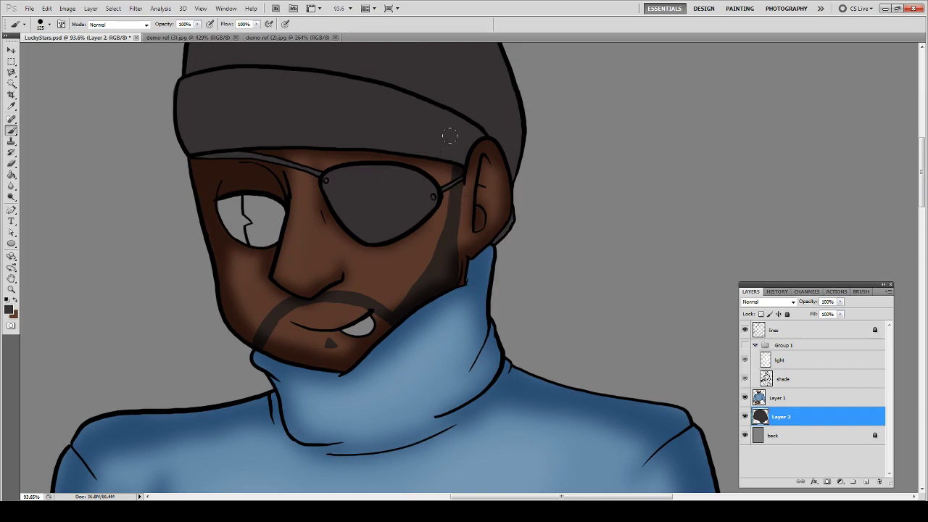
pyautogui.moveTo(447, 122); pyautogui.dragTo(493, 239)
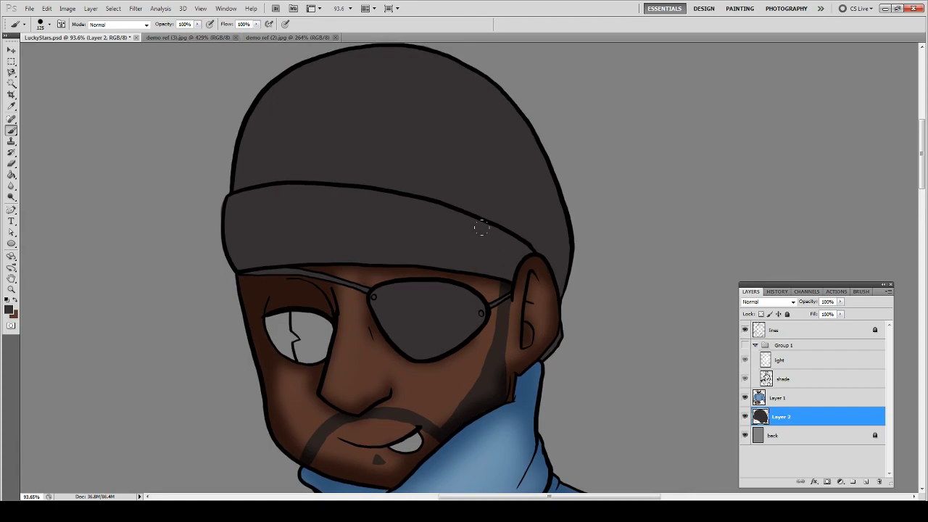
# - Duplicate the Group 1 light and shade layers again and clip the copies directly above the beanie's Layer 2
pyautogui.click(809, 362)
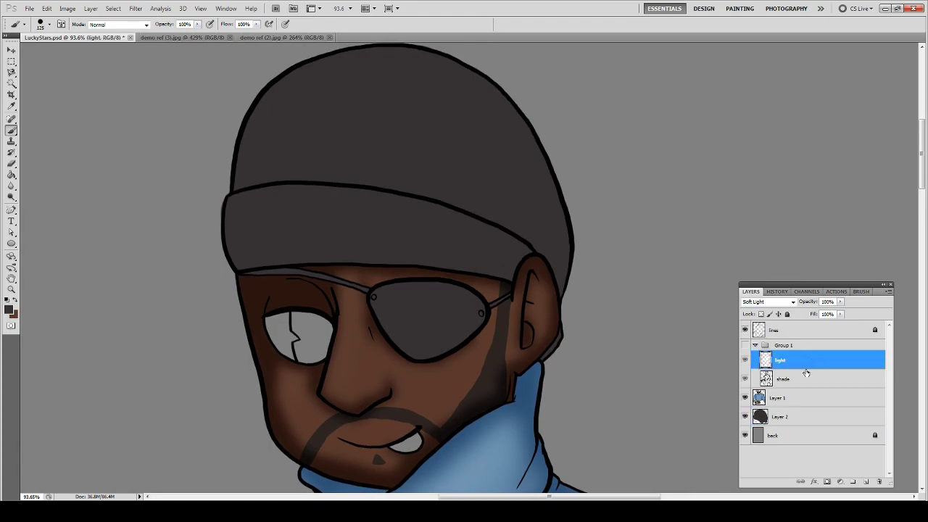
pyautogui.keyDown('shift'); pyautogui.click(810, 372); pyautogui.keyUp('shift')
pyautogui.rightClick(810, 372)
pyautogui.click(822, 182)
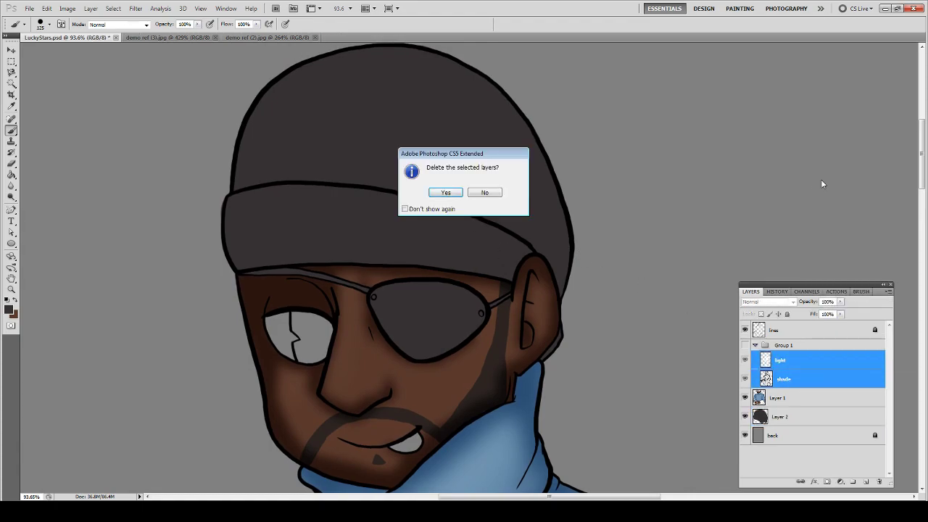
pyautogui.click(498, 192)
pyautogui.rightClick(820, 362)
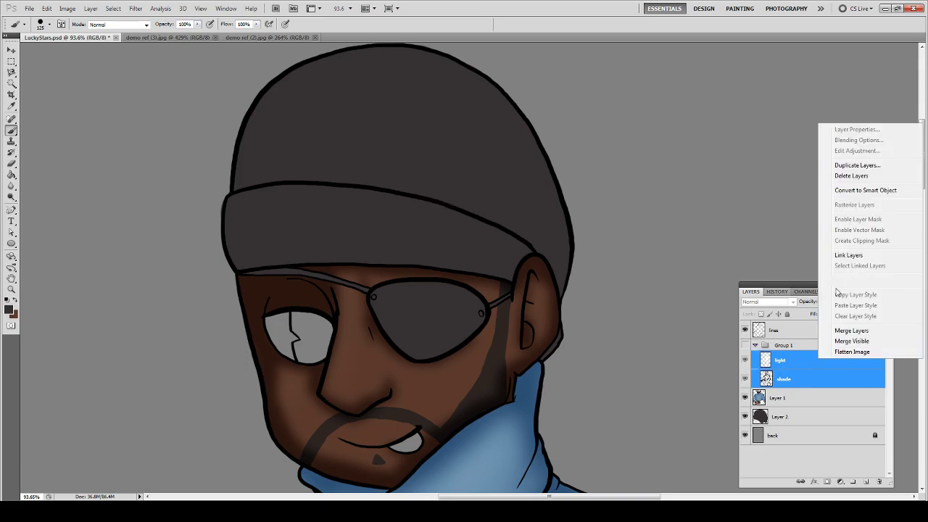
pyautogui.click(837, 168)
pyautogui.press('Return')
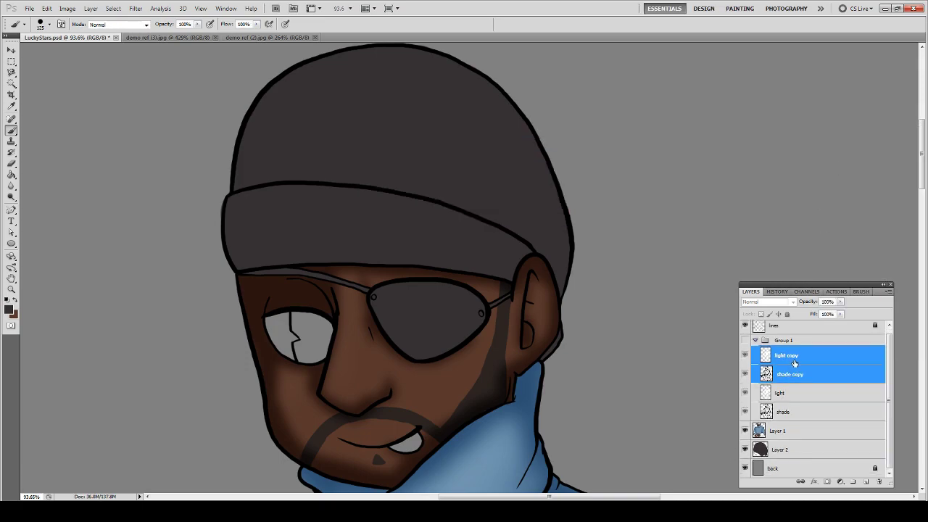
pyautogui.moveTo(795, 373); pyautogui.dragTo(780, 437)
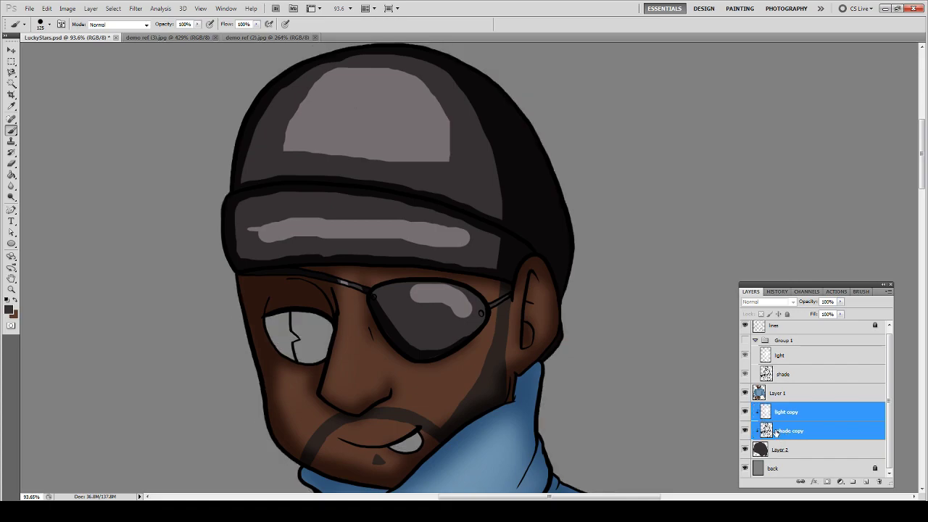
pyautogui.hotkey('ctrl', 'alt', 'g')
# - Soften the beanie and eyepatch shadows by applying a 15.0 pixel Gaussian Blur to the shade copy layer
pyautogui.click(779, 432)
pyautogui.hotkey('shift', 'alt', 'f')
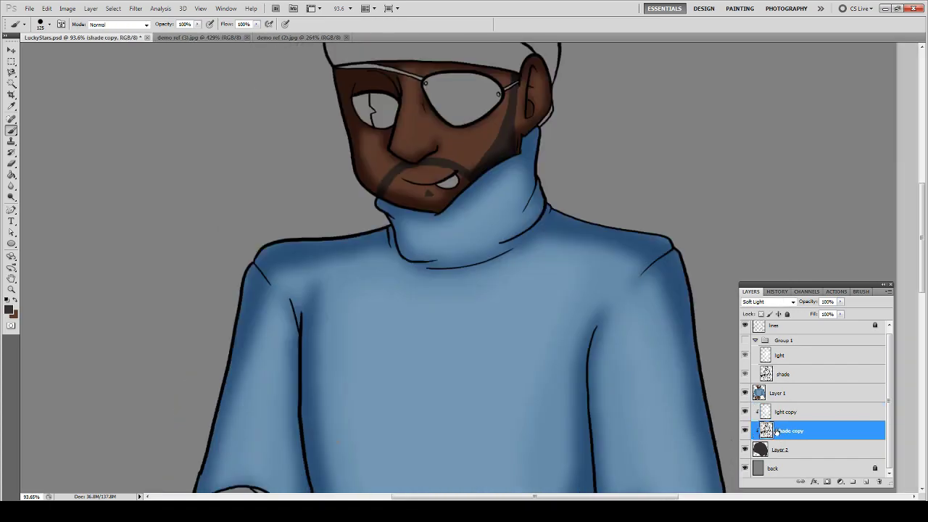
pyautogui.hotkey('ctrl', '0')
pyautogui.press('z')
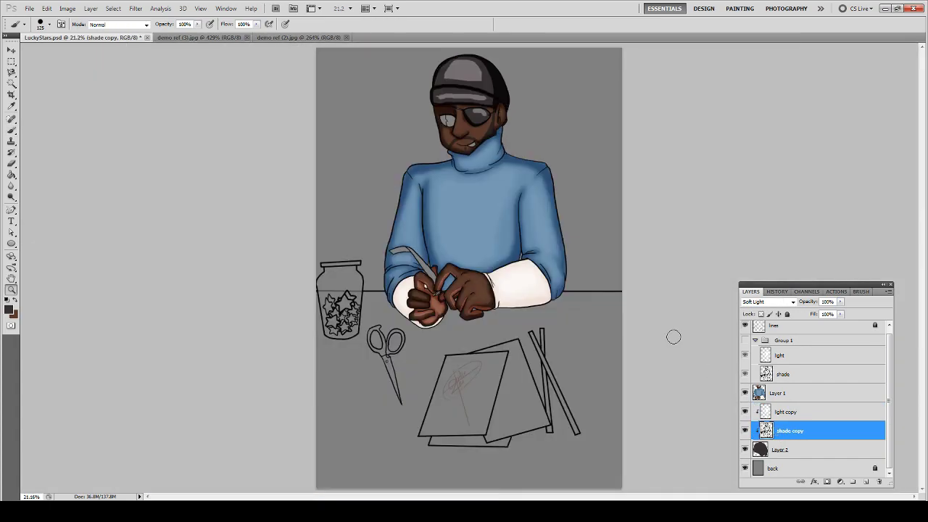
pyautogui.moveTo(543, 165); pyautogui.dragTo(398, 44)
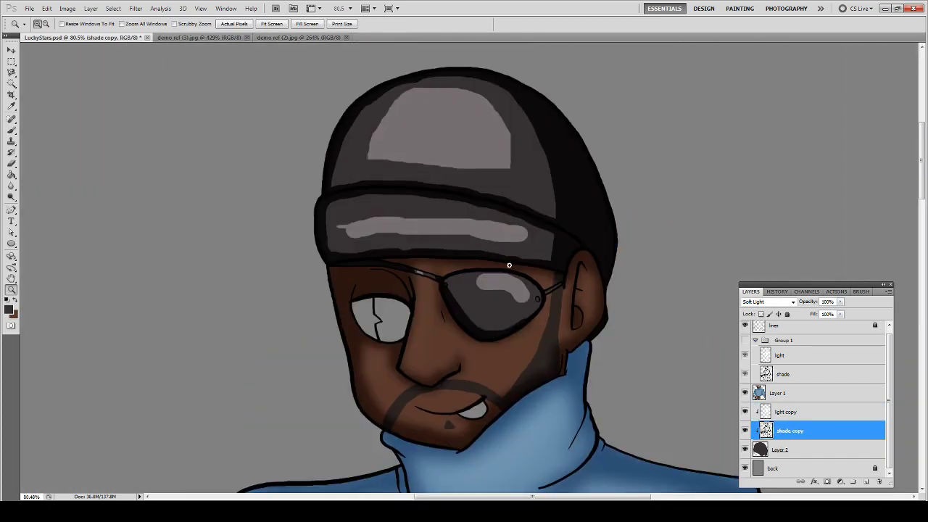
pyautogui.moveTo(509, 265); pyautogui.dragTo(471, 278)
pyautogui.click(142, 12)
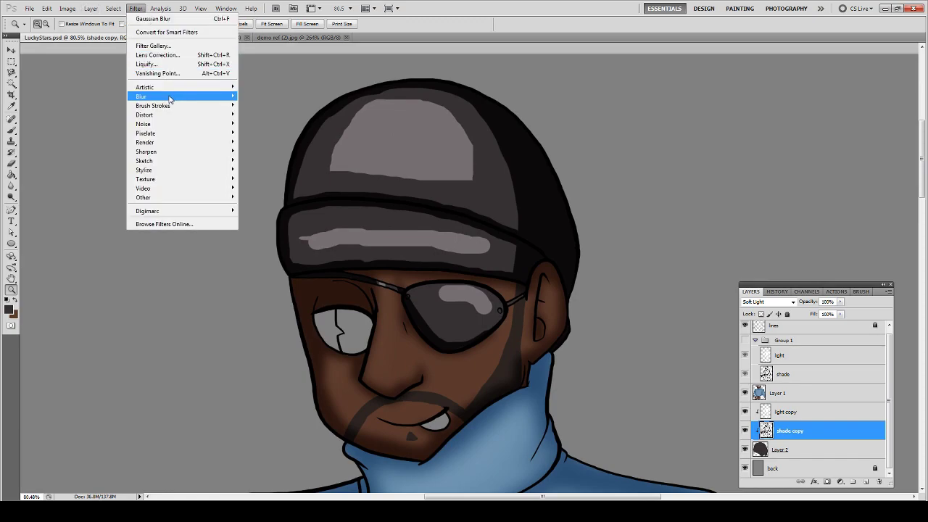
pyautogui.moveTo(171, 100)
pyautogui.click(94, 132)
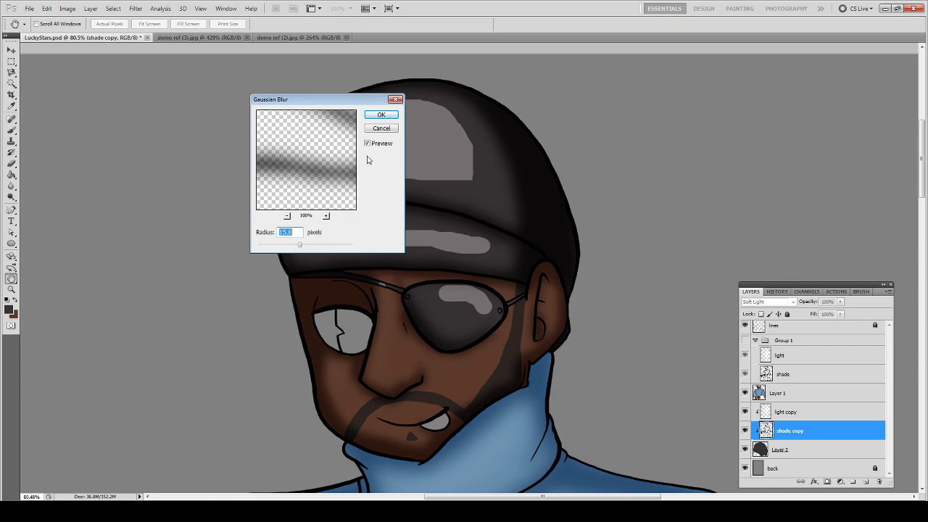
pyautogui.click(380, 115)
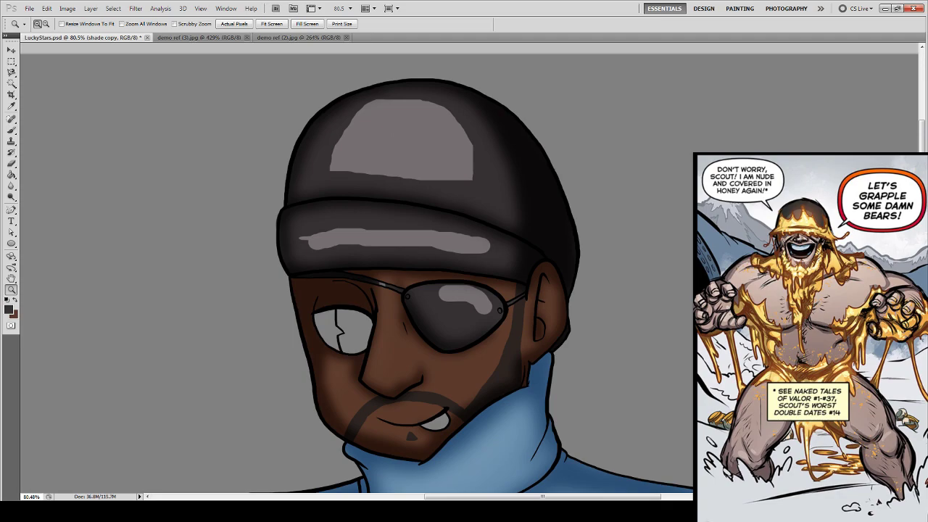
# - Lower the opacity of the shade copy layer and set the light copy layer's opacity to 25%
pyautogui.hotkey('ctrl', 'z')
pyautogui.hotkey('ctrl', 'z')
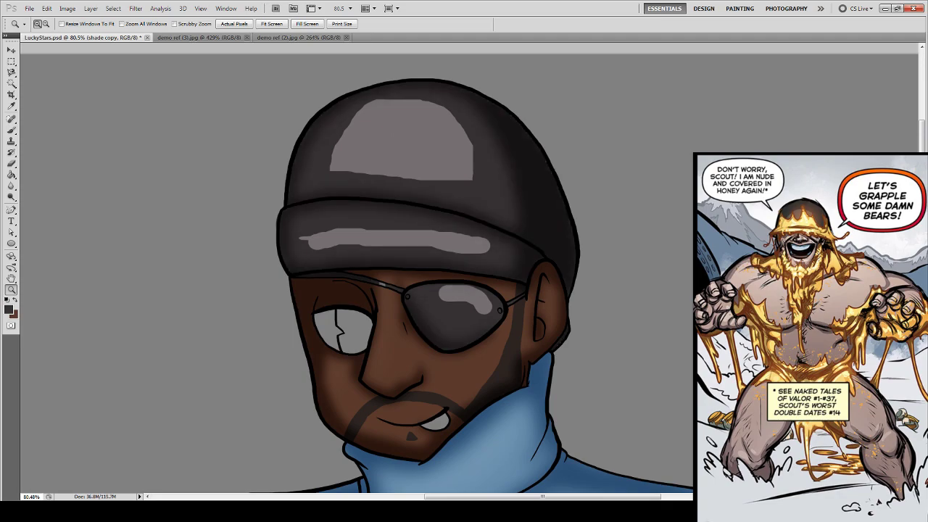
pyautogui.hotkey('alt', ']')
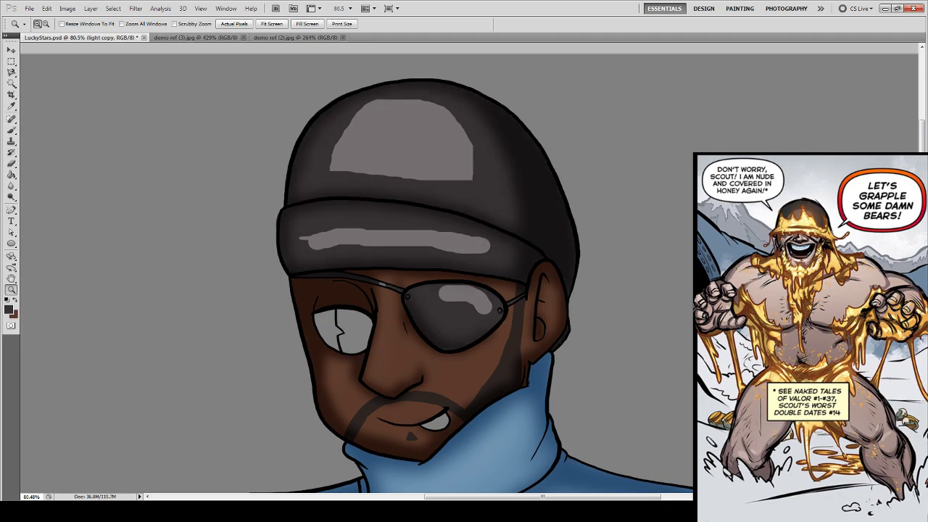
pyautogui.press('1')
pyautogui.press('3')
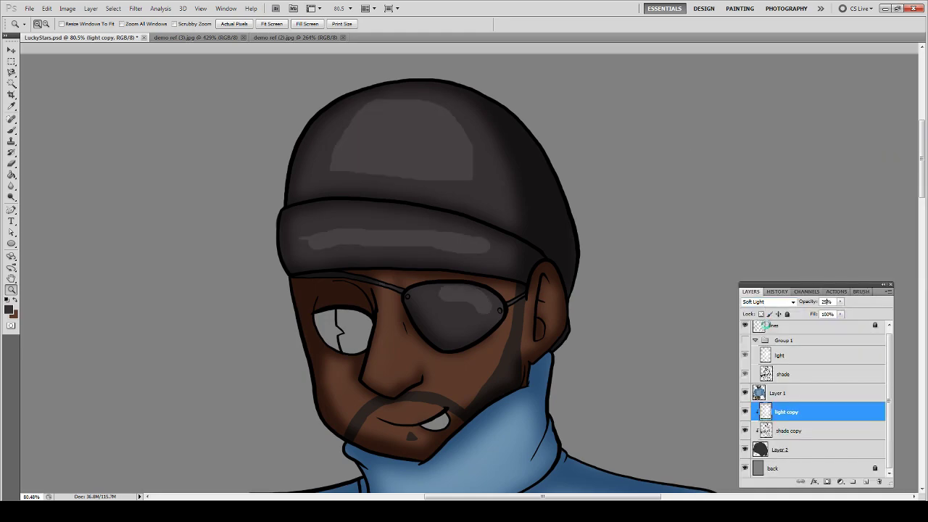
# - Repeat the last Gaussian Blur on the beanie's light copy layer and set its opacity to 10%
pyautogui.hotkey('ctrl', 'f')
pyautogui.moveTo(832, 302); pyautogui.dragTo(793, 303)
pyautogui.write('10')
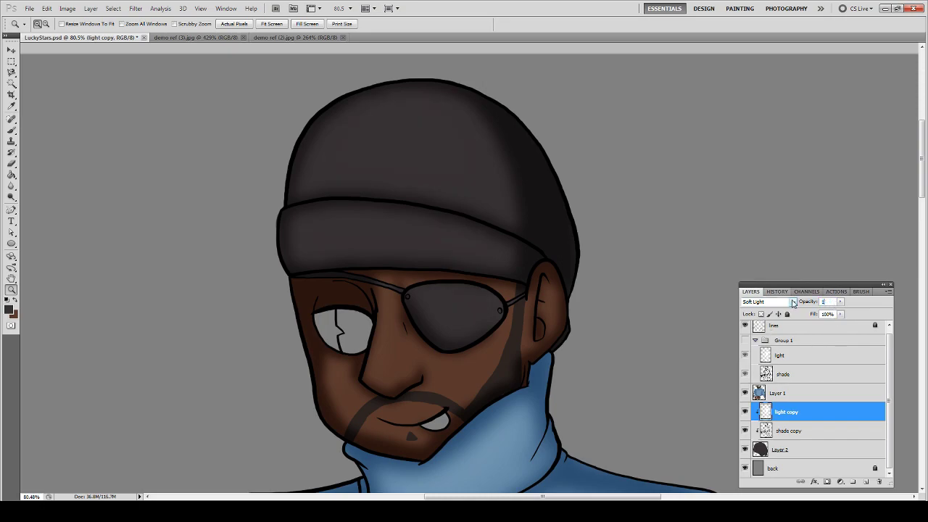
# - Set the beanie's shade copy layer to 50% opacity
pyautogui.click(808, 431)
pyautogui.click(825, 301)
pyautogui.write('50')
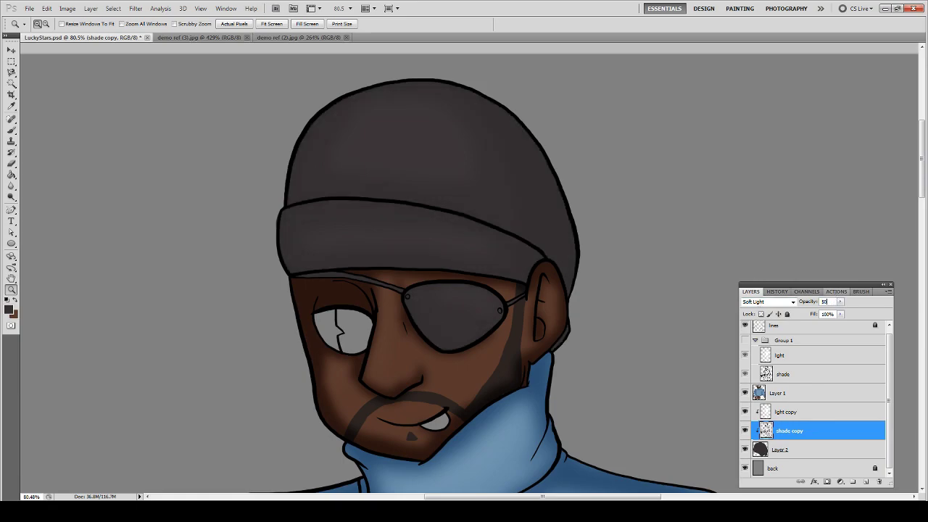
pyautogui.hotkey('ctrl', '0')
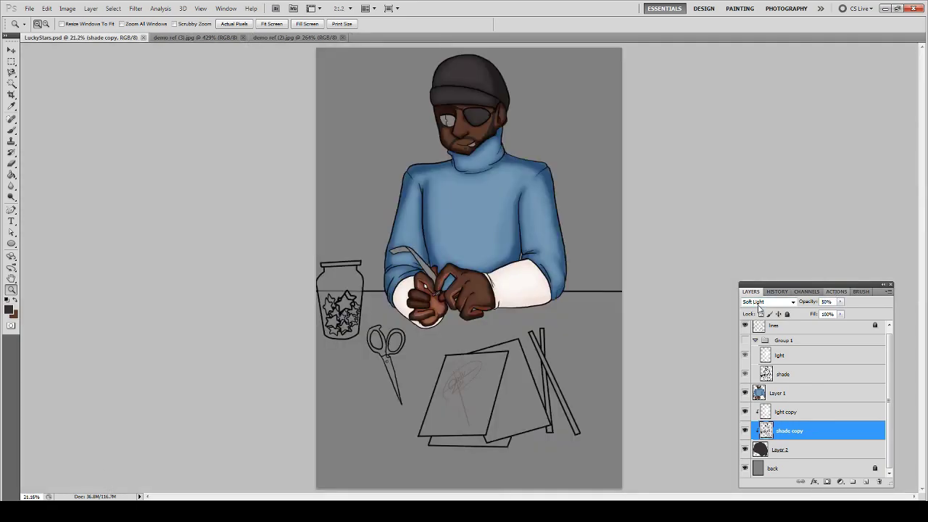
# - Merge the beanie's Layer 2 and its clipped copies into Layer 1, and add a new layer directly above the back layer
pyautogui.click(789, 456)
pyautogui.hotkey('ctrl', 'e')
pyautogui.hotkey('ctrl', 'e')
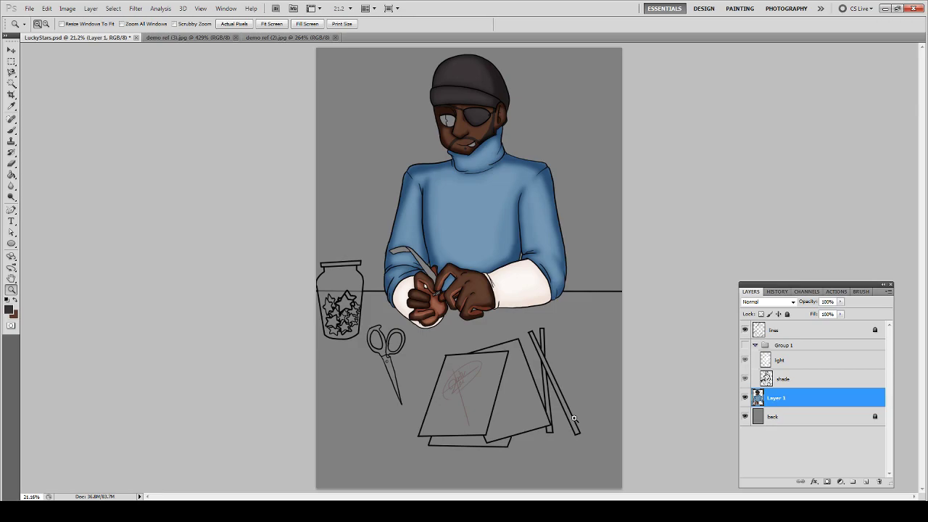
pyautogui.click(772, 417)
pyautogui.click(867, 483)
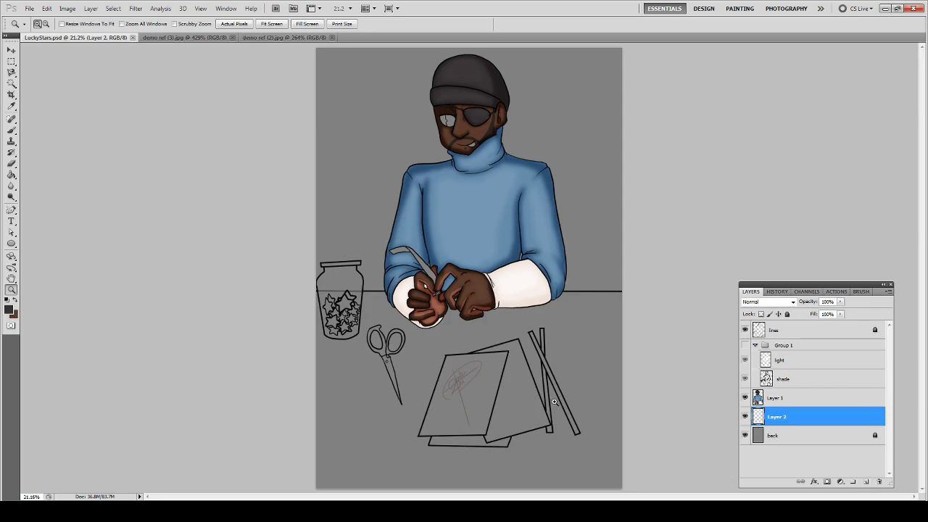
# - Reset the colors to default and sample the brown of the iris from demo ref (2).jpg as the foreground color
pyautogui.click(249, 38)
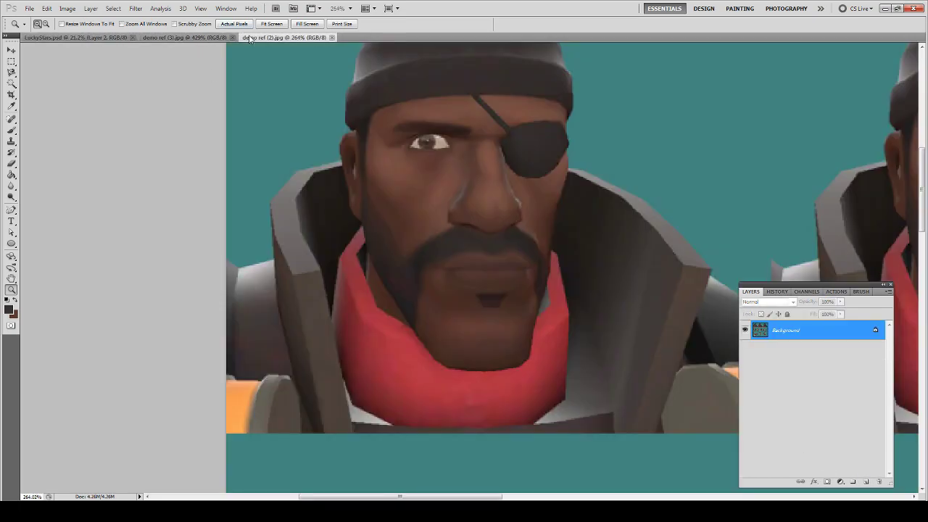
pyautogui.press('b')
pyautogui.press('d')
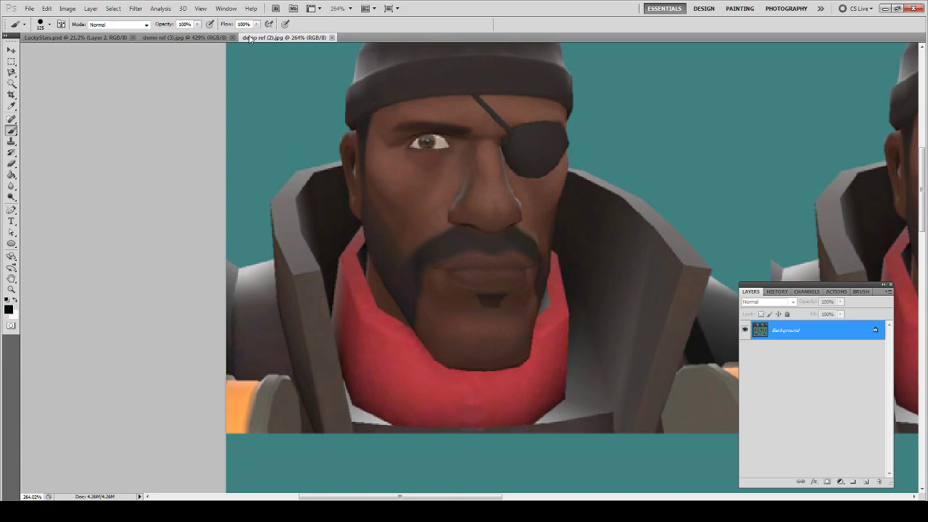
pyautogui.keyDown('alt'); pyautogui.click(424, 138); pyautogui.keyUp('alt')
pyautogui.click(101, 37)
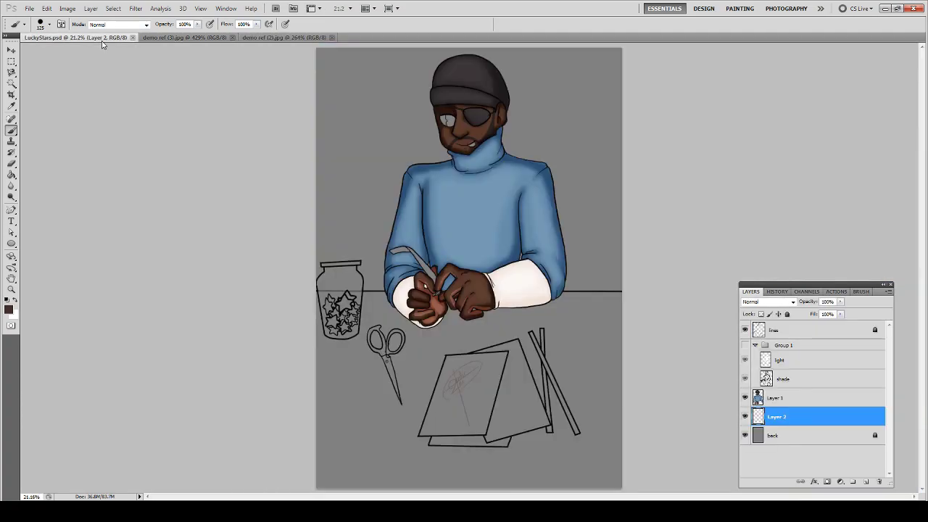
# - Touch up the eyepatch strap above the open eye on Layer 1 with the Clone Stamp, using the strap's own gray
pyautogui.press('z')
pyautogui.moveTo(411, 92); pyautogui.dragTo(542, 169)
pyautogui.moveTo(209, 135); pyautogui.dragTo(297, 191)
pyautogui.moveTo(358, 152); pyautogui.dragTo(364, 329)
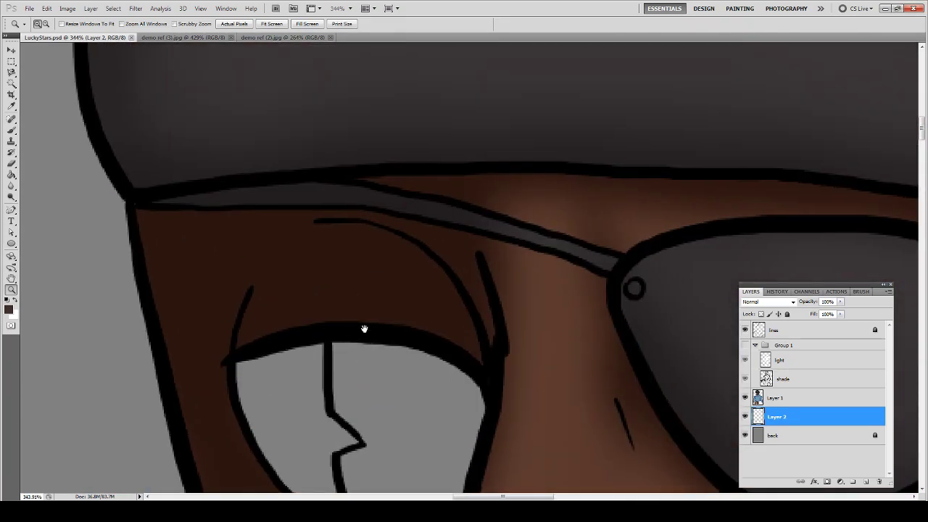
pyautogui.click(779, 401)
pyautogui.press('s')
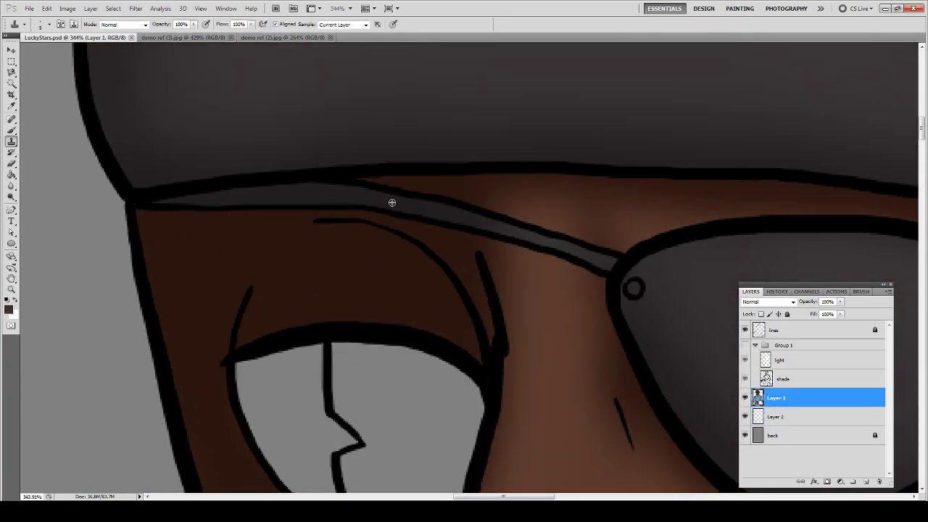
pyautogui.keyDown('alt'); pyautogui.click(392, 203); pyautogui.keyUp('alt')
pyautogui.moveTo(402, 210); pyautogui.dragTo(404, 213)
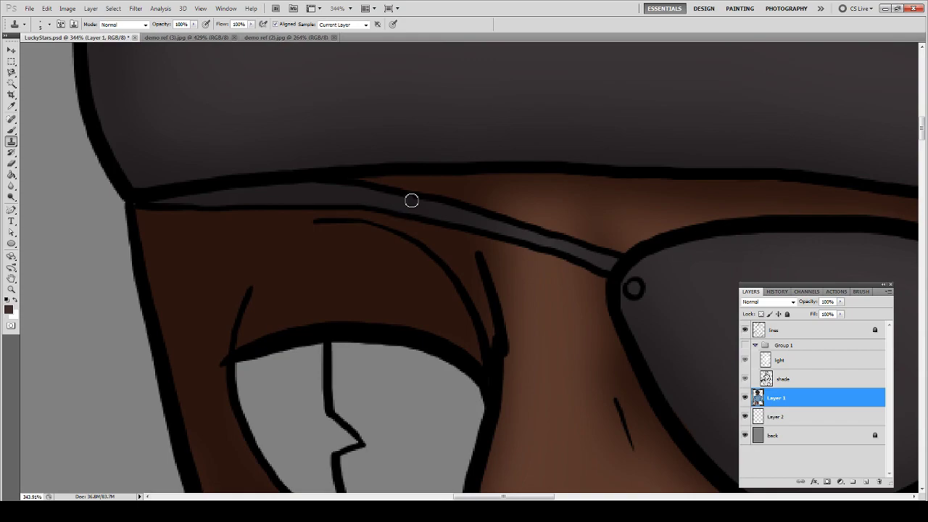
pyautogui.hotkey('ctrl', '0')
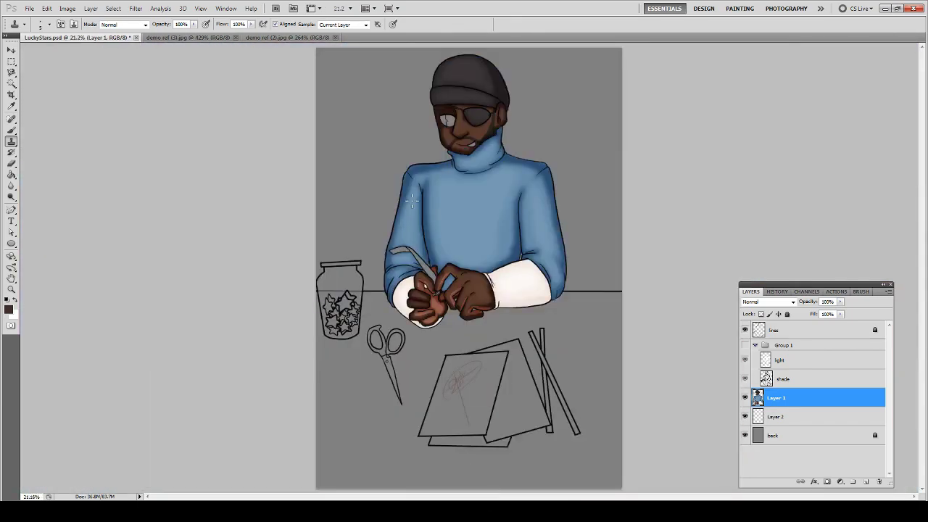
# - Paint the whole uncovered eye white on Layer 2
pyautogui.click(812, 418)
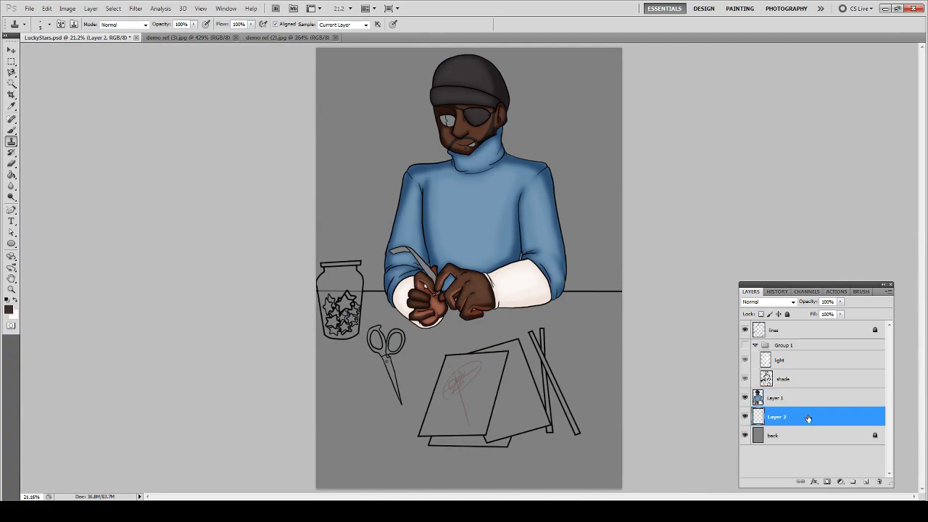
pyautogui.press('z')
pyautogui.moveTo(408, 88); pyautogui.dragTo(528, 173)
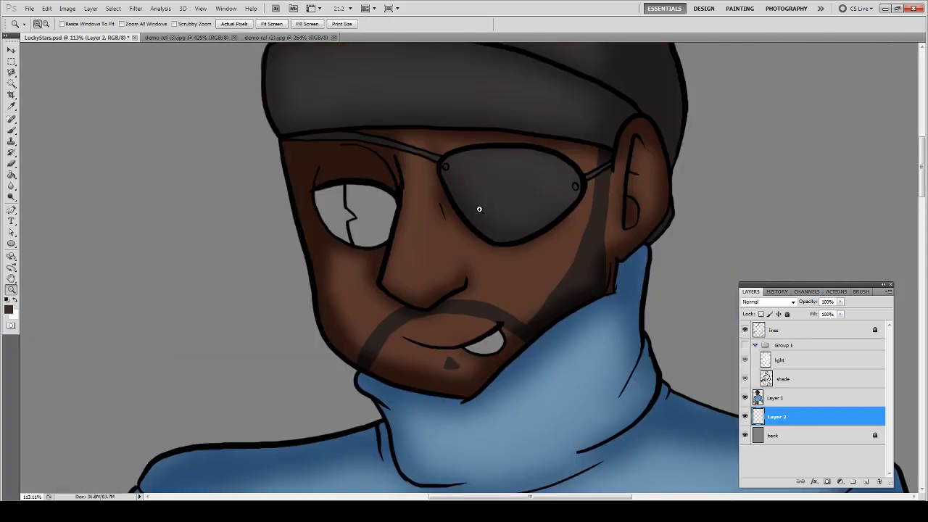
pyautogui.press('x')
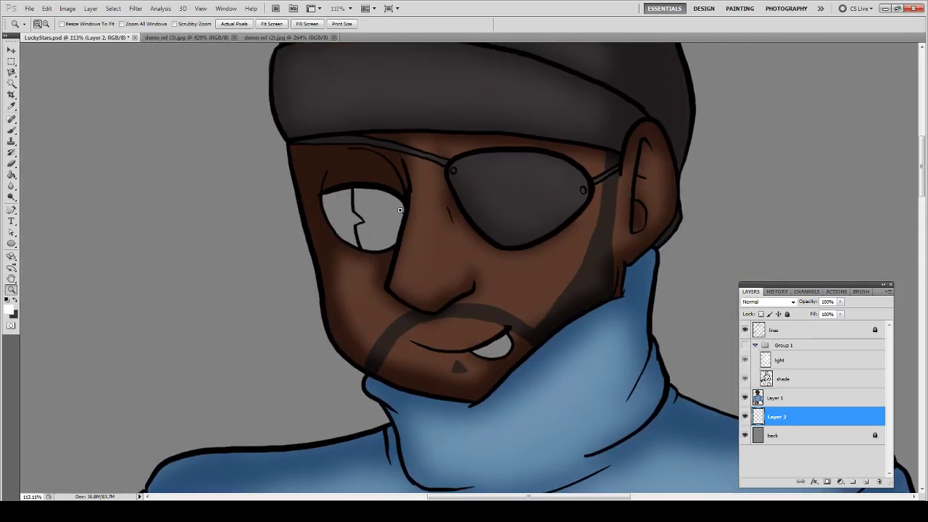
pyautogui.press('b')
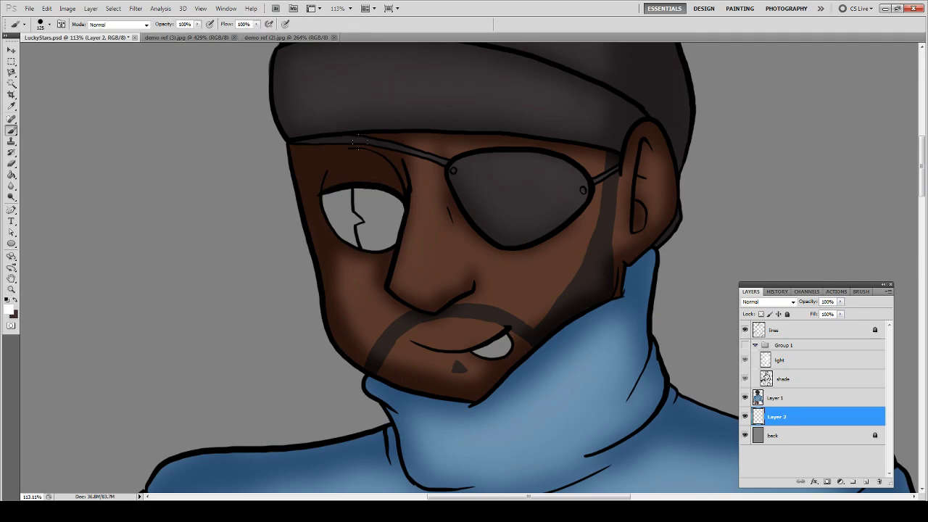
pyautogui.moveTo(377, 174)
pyautogui.mouseDown()
pyautogui.moveTo(395, 214)
pyautogui.moveTo(340, 217)
pyautogui.mouseUp()
pyautogui.press('[')
pyautogui.press('[')
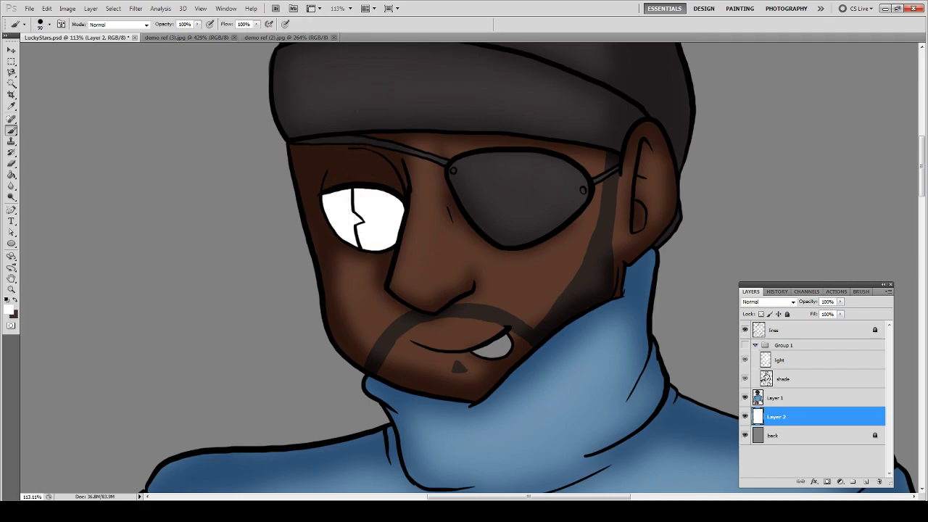
# - Add an unclipped layer above Layer 2 and paint the eye's iris on it in the sampled dark brown with a smaller brush
pyautogui.press('[')
pyautogui.press('[')
pyautogui.press('[')
pyautogui.press('[')
pyautogui.press('[')
pyautogui.click(865, 482)
pyautogui.hotkey('ctrl', 'alt', 'g')
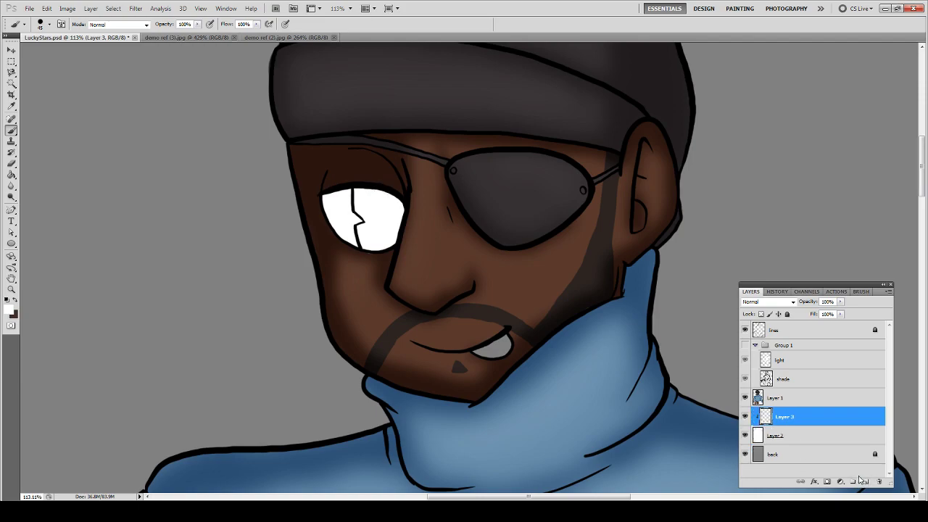
pyautogui.hotkey('ctrl', 'alt', 'g')
pyautogui.press('x')
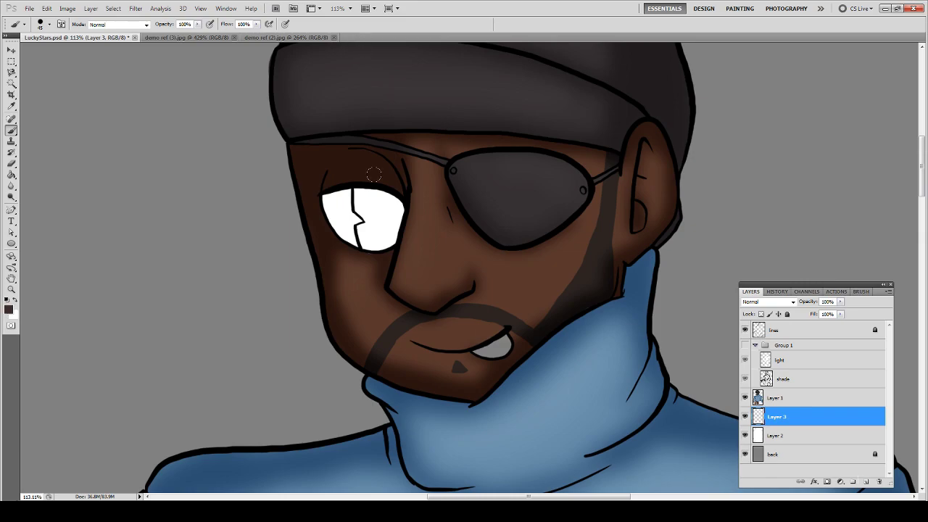
pyautogui.click(377, 216)
pyautogui.moveTo(373, 212)
pyautogui.mouseDown()
pyautogui.moveTo(362, 181)
pyautogui.moveTo(385, 221)
pyautogui.moveTo(379, 185)
pyautogui.moveTo(360, 177)
pyautogui.moveTo(392, 224)
pyautogui.moveTo(392, 204)
pyautogui.moveTo(396, 222)
pyautogui.moveTo(385, 236)
pyautogui.moveTo(366, 230)
pyautogui.moveTo(371, 255)
pyautogui.moveTo(374, 243)
pyautogui.moveTo(385, 248)
pyautogui.moveTo(392, 240)
pyautogui.moveTo(389, 227)
pyautogui.moveTo(355, 228)
pyautogui.moveTo(368, 224)
pyautogui.moveTo(371, 248)
pyautogui.mouseUp()
pyautogui.press('[')
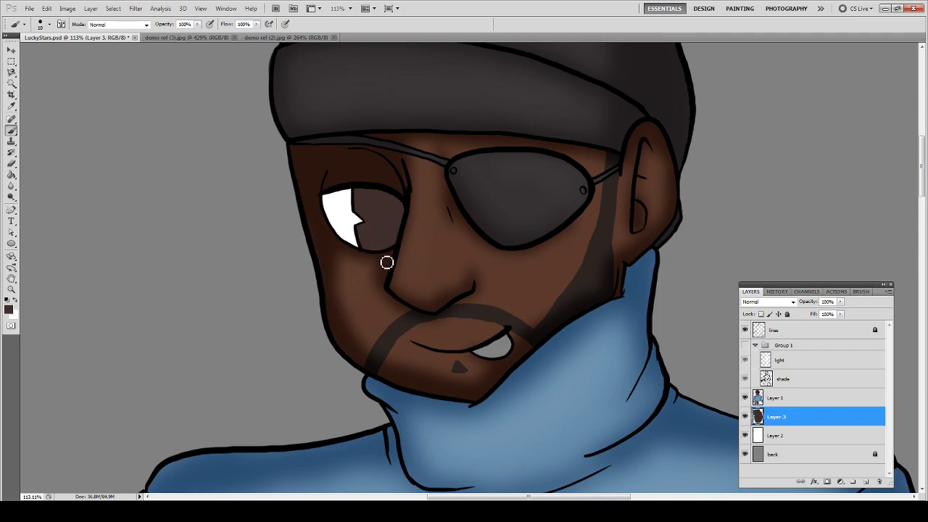
# - Duplicate the Group 1 light and shade layers and clip the copies directly above the iris's Layer 3
pyautogui.click(802, 357)
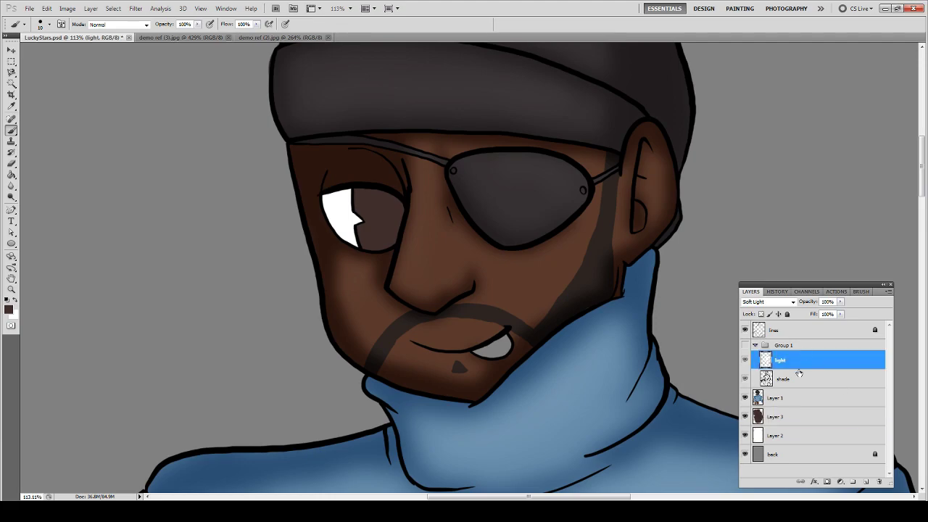
pyautogui.keyDown('shift'); pyautogui.click(801, 374); pyautogui.keyUp('shift')
pyautogui.rightClick(801, 374)
pyautogui.click(845, 172)
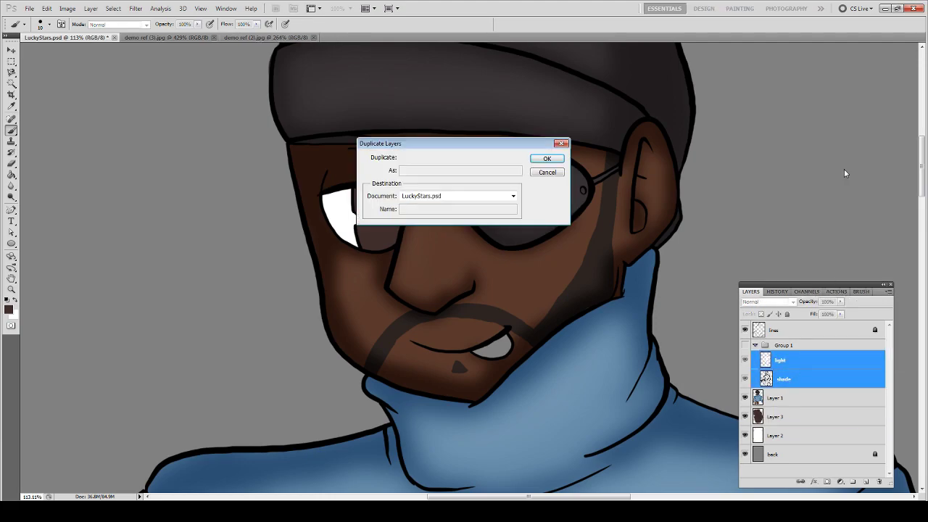
pyautogui.press('Return')
pyautogui.scroll(-1, 779, 370)
pyautogui.moveTo(779, 370); pyautogui.dragTo(773, 421)
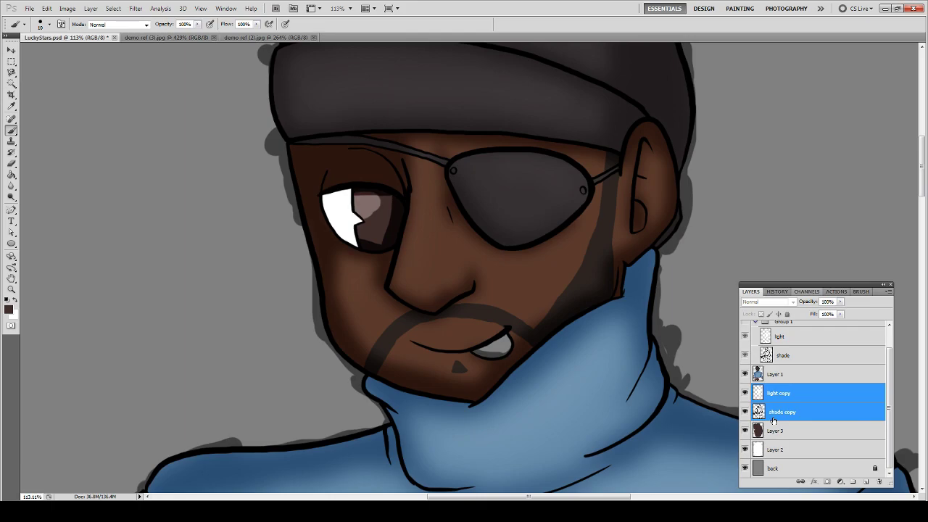
pyautogui.hotkey('ctrl', 'alt', 'g')
# - Soften the iris shadow by applying an 8 pixel Gaussian Blur to the shade copy layer
pyautogui.click(783, 414)
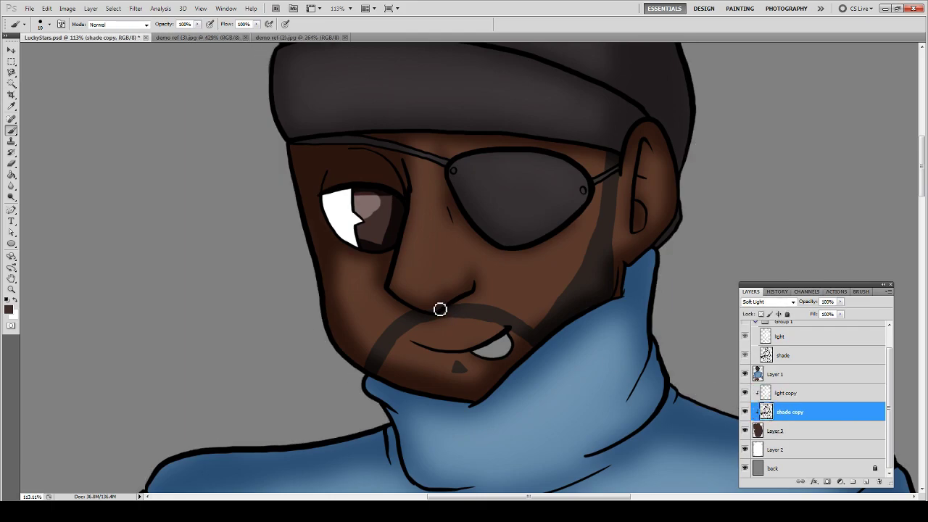
pyautogui.hotkey('ctrl', '0')
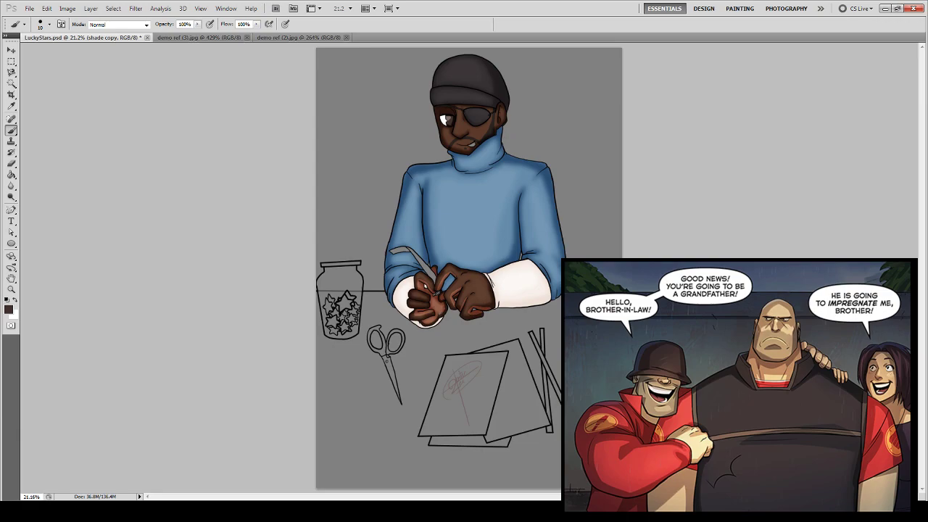
pyautogui.press('z')
pyautogui.click(548, 229)
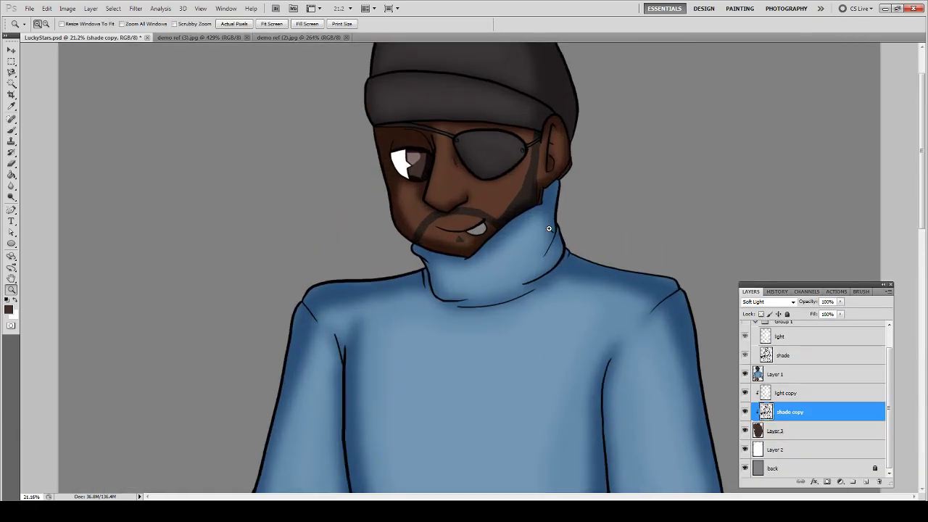
pyautogui.moveTo(549, 229); pyautogui.dragTo(548, 229)
pyautogui.moveTo(443, 240); pyautogui.dragTo(484, 267)
pyautogui.click(136, 8)
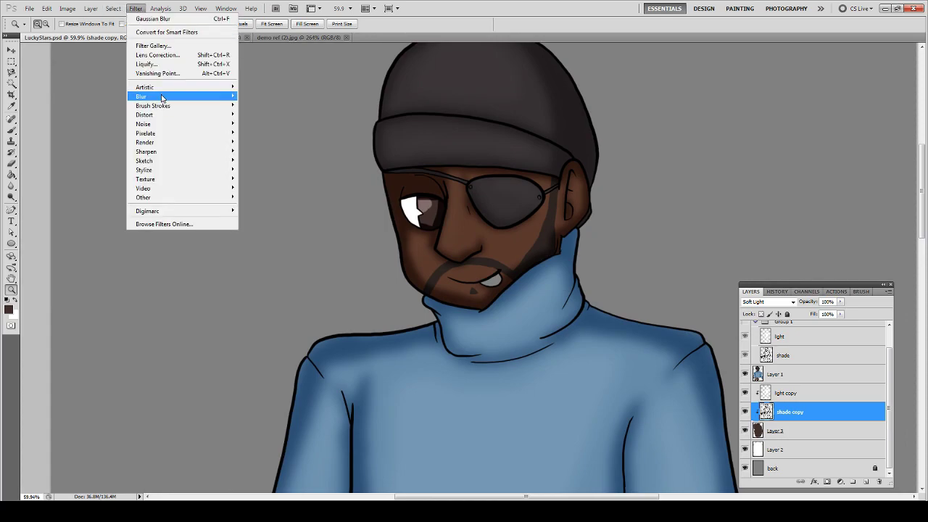
pyautogui.moveTo(181, 93)
pyautogui.click(98, 134)
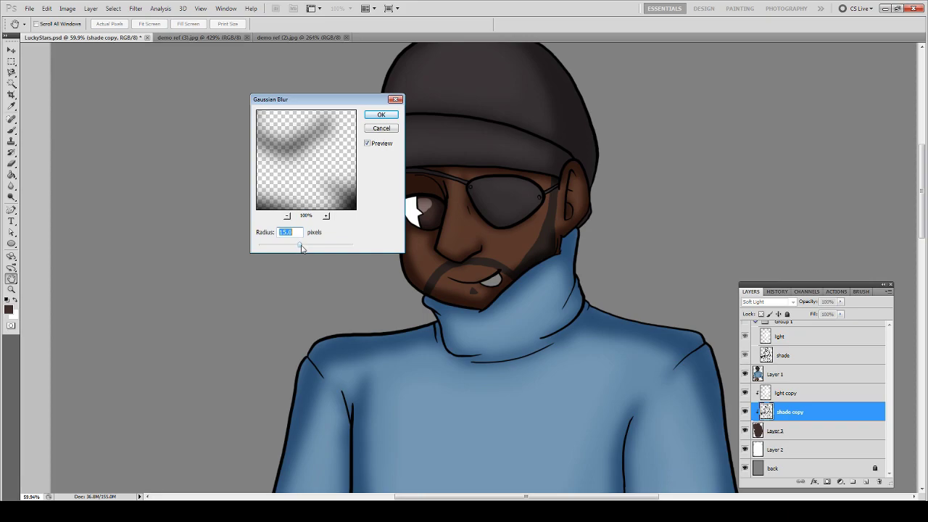
pyautogui.moveTo(301, 249)
pyautogui.mouseDown()
pyautogui.moveTo(290, 249)
pyautogui.moveTo(300, 248)
pyautogui.mouseUp()
pyautogui.write('8')
pyautogui.press('Return')
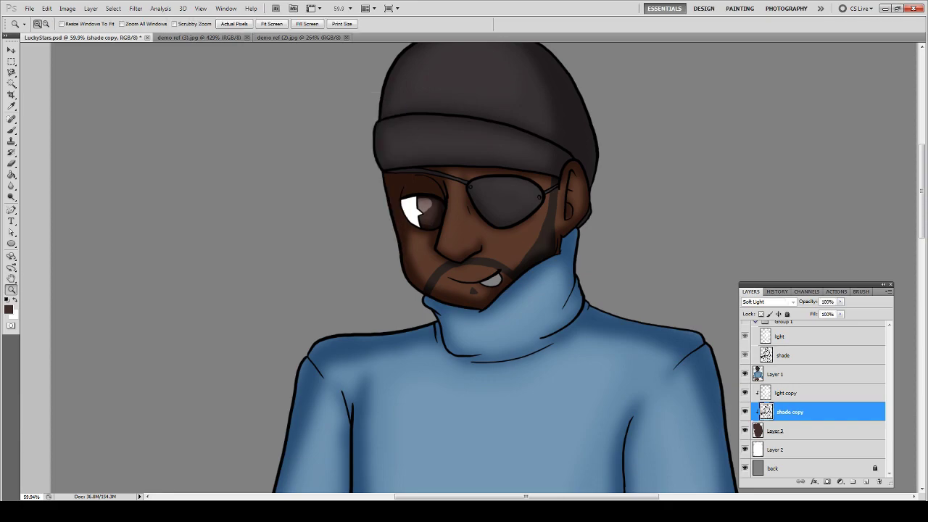
# - Repeat the Gaussian Blur on the iris's light copy layer and set its opacity to 50%
pyautogui.click(800, 392)
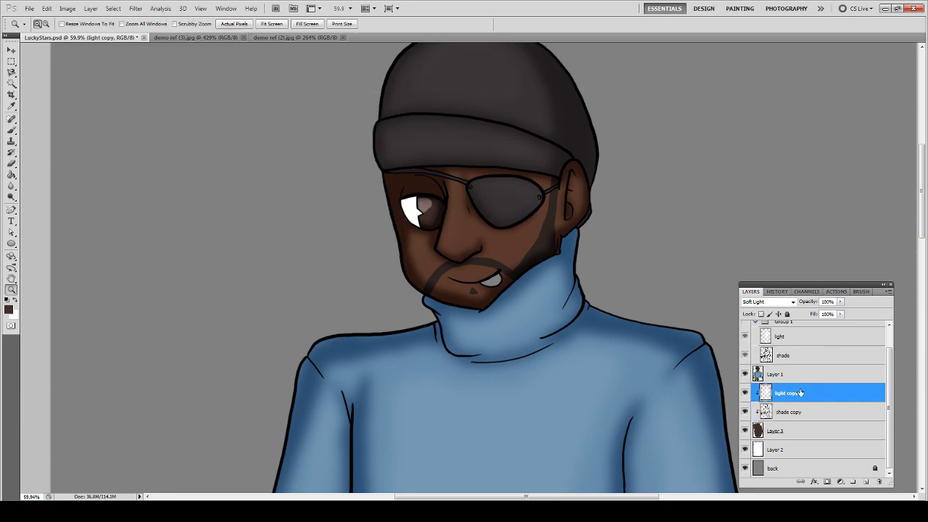
pyautogui.hotkey('ctrl', 'f')
pyautogui.click(827, 301)
pyautogui.write('50')
# - Merge the iris layer with its clipped copies and the white eye layer, and merge the result into Layer 1
pyautogui.click(780, 431)
pyautogui.hotkey('ctrl', 'e')
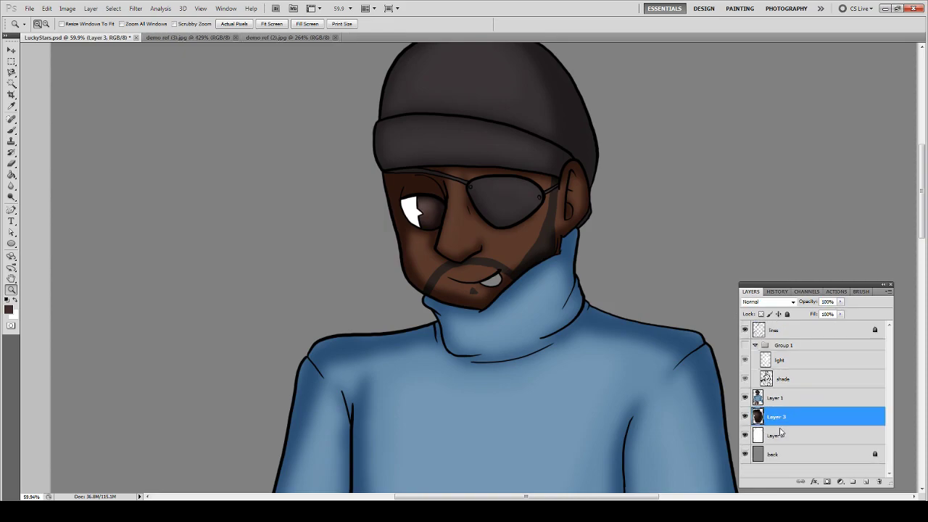
pyautogui.hotkey('ctrl', 'e')
pyautogui.keyDown('shift'); pyautogui.click(767, 398); pyautogui.keyUp('shift')
pyautogui.hotkey('ctrl', 'e')
pyautogui.hotkey('ctrl', '0')
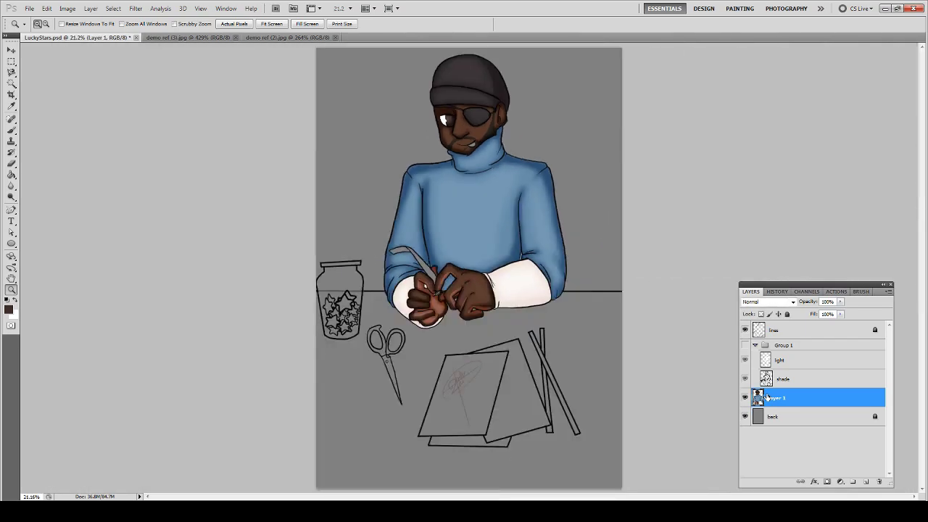
# - Add a new layer directly above the back layer and save the document
pyautogui.click(812, 417)
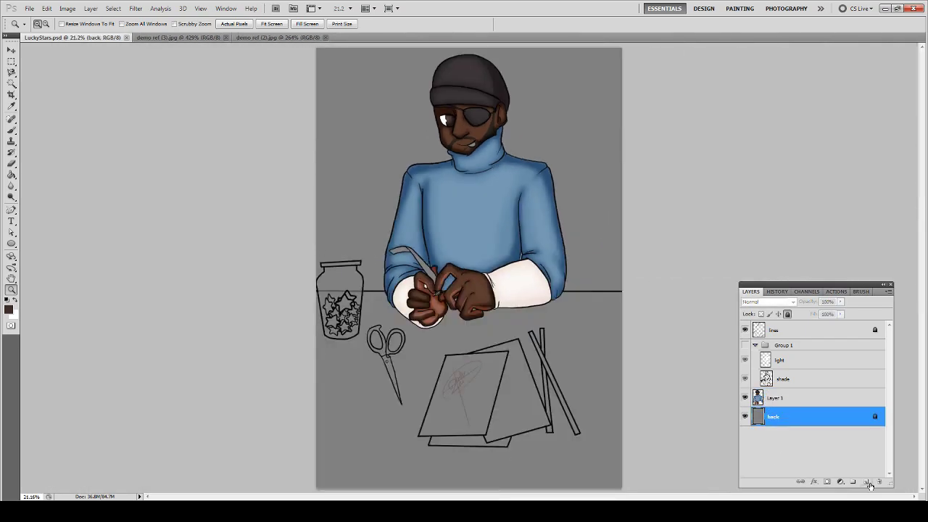
pyautogui.click(867, 482)
pyautogui.hotkey('ctrl', 's')
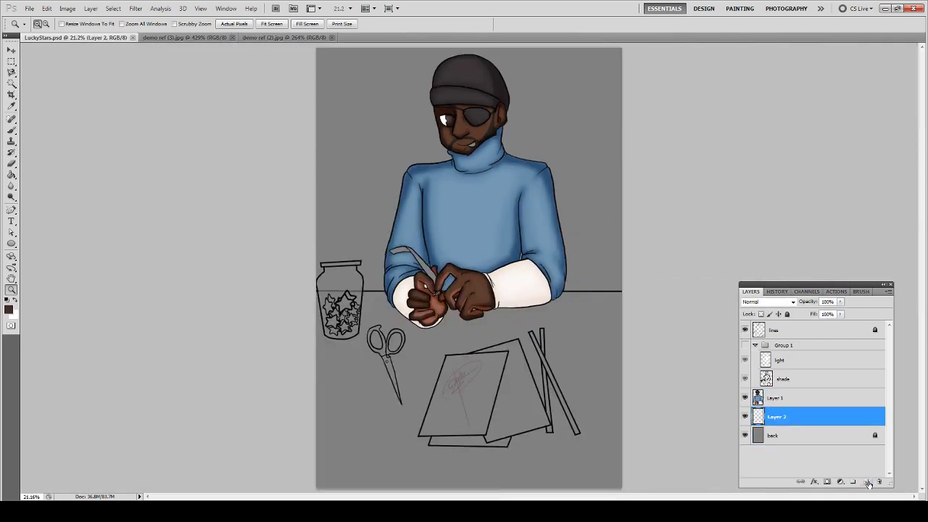
# - Load the pink tongue color as the foreground color by playing the saved tongue color action
pyautogui.press('x')
pyautogui.press('x')
pyautogui.press('x')
pyautogui.click(15, 301)
pyautogui.click(835, 293)
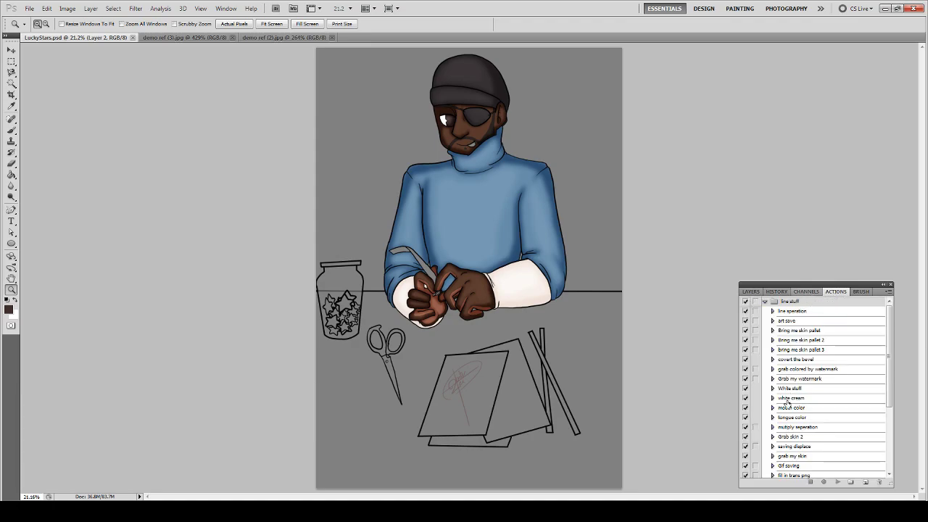
pyautogui.click(787, 401)
pyautogui.click(790, 418)
pyautogui.click(837, 481)
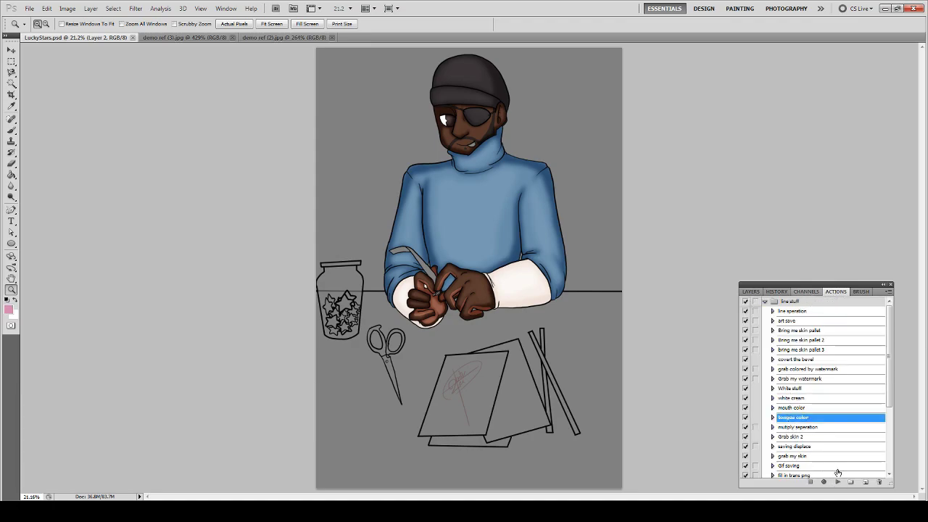
pyautogui.click(751, 292)
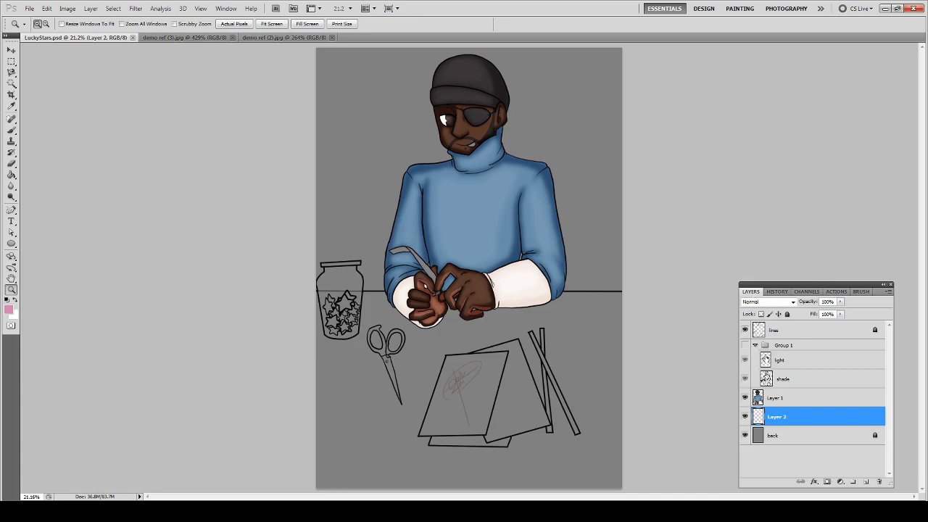
# - Paint the tongue in the open corner of the mouth pink on Layer 2
pyautogui.moveTo(454, 127); pyautogui.dragTo(521, 199)
pyautogui.press('v')
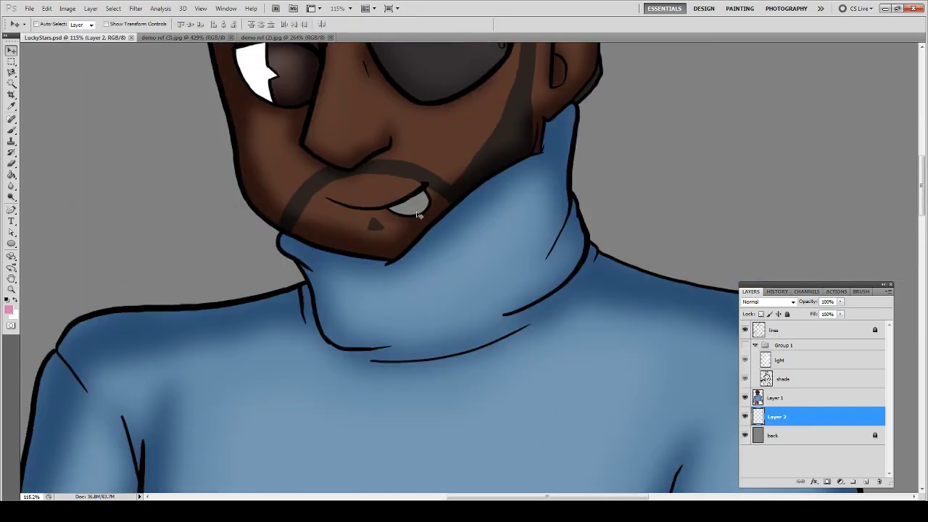
pyautogui.press('b')
pyautogui.moveTo(416, 205)
pyautogui.mouseDown()
pyautogui.moveTo(392, 218)
pyautogui.moveTo(425, 208)
pyautogui.moveTo(396, 216)
pyautogui.mouseUp()
# - Touch up the beard's edge along the turtleneck collar on Layer 1 with the Clone Stamp
pyautogui.hotkey('alt', ']')
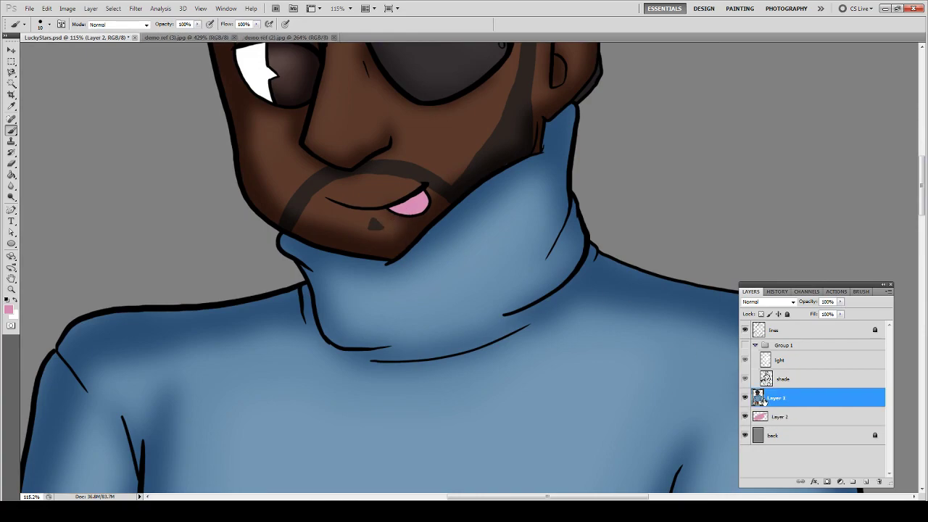
pyautogui.press('z')
pyautogui.moveTo(487, 103); pyautogui.dragTo(604, 209)
pyautogui.press('s')
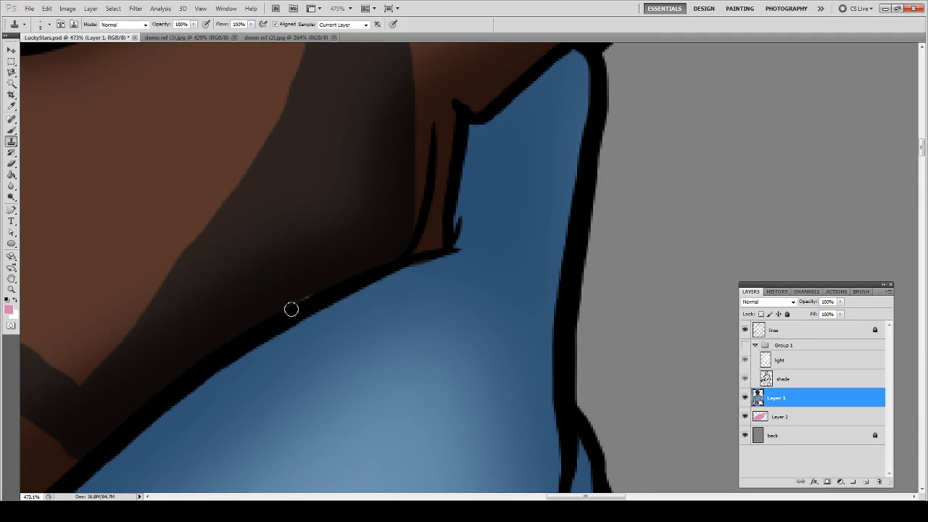
pyautogui.hotkey('ctrl', '0')
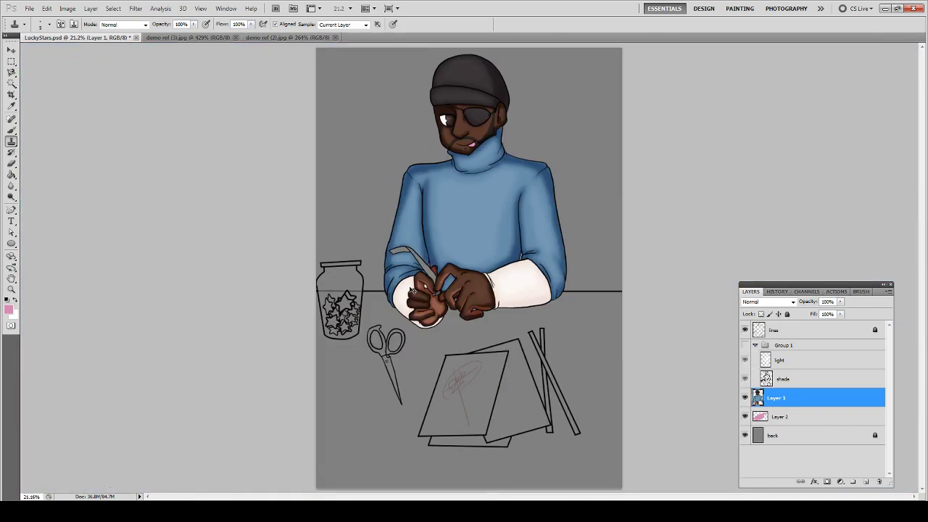
# - Duplicate the light and shade layers, move the copies directly above Layer 2 and clip them to it
pyautogui.click(793, 364)
pyautogui.keyDown('shift'); pyautogui.click(796, 381); pyautogui.keyUp('shift')
pyautogui.rightClick(798, 383)
pyautogui.click(818, 189)
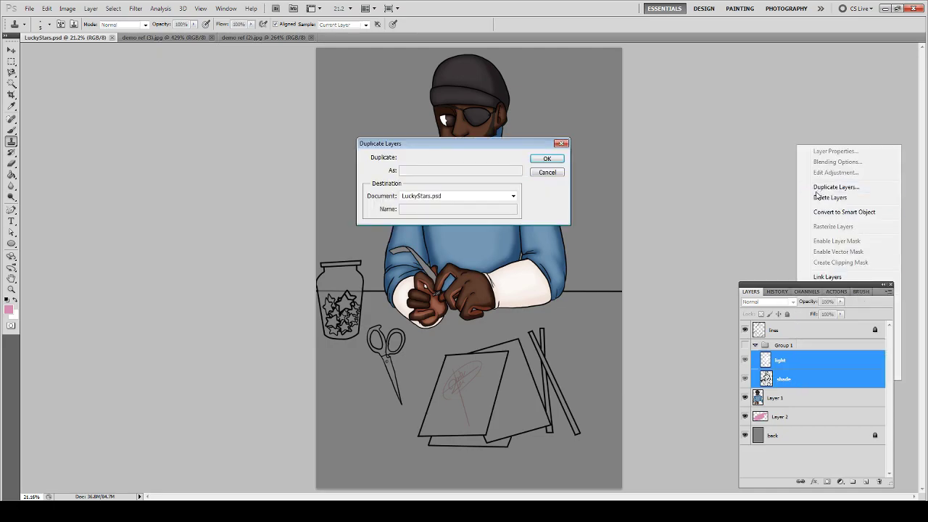
pyautogui.press('Return')
pyautogui.moveTo(796, 371); pyautogui.dragTo(788, 453)
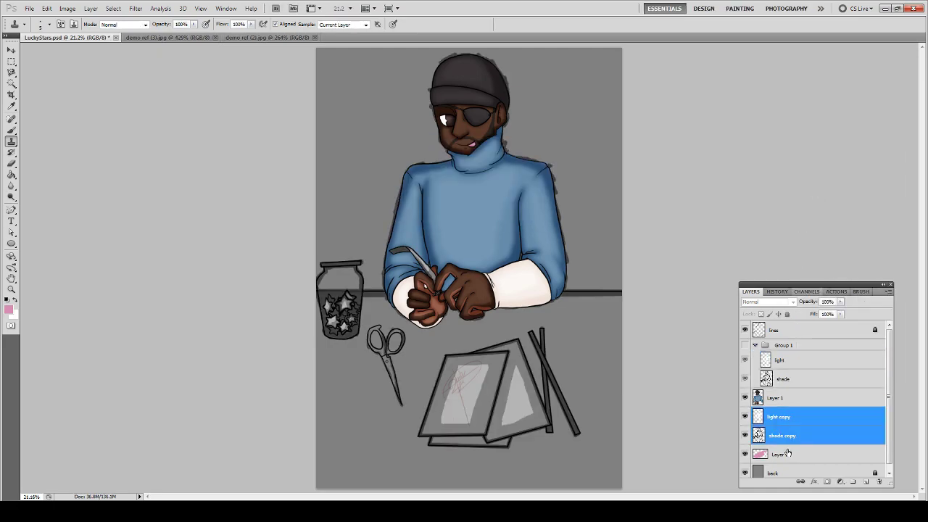
pyautogui.hotkey('ctrl', 'alt', 'g')
# - Soften the clipped shade copy and light copy layers over the tongue, check the tongue's shading, and save the document
pyautogui.click(788, 436)
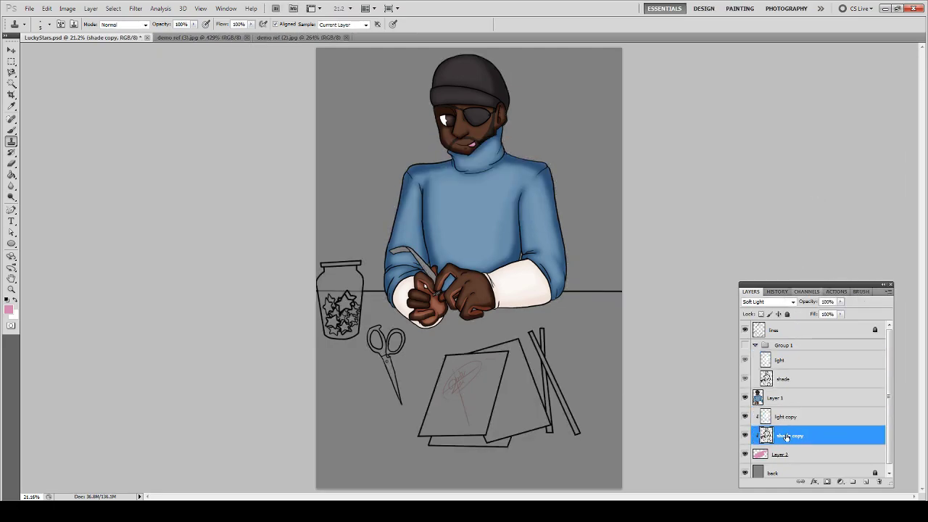
pyautogui.press('z')
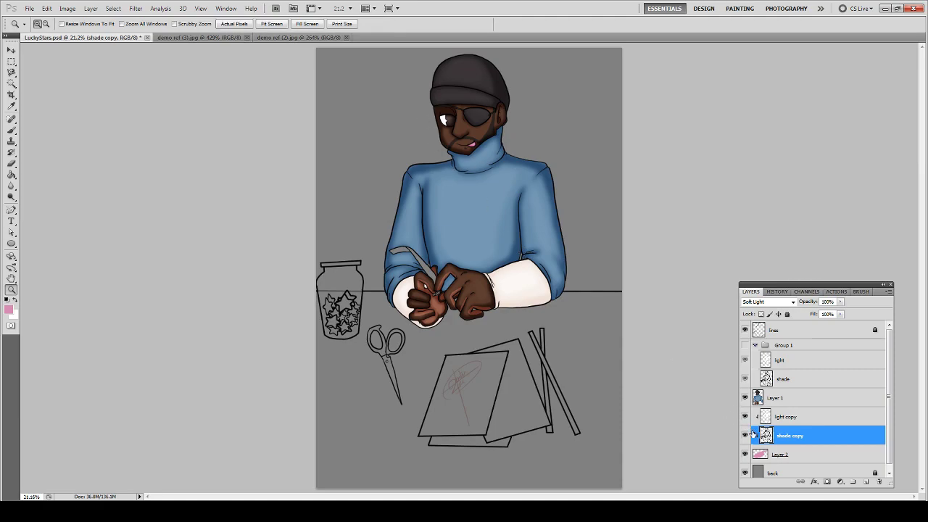
pyautogui.click(806, 419)
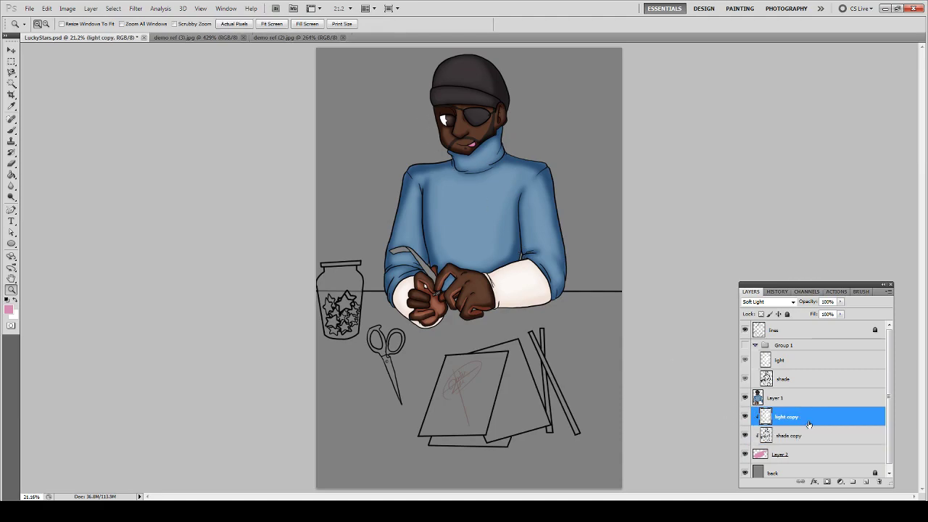
pyautogui.moveTo(435, 121); pyautogui.dragTo(503, 170)
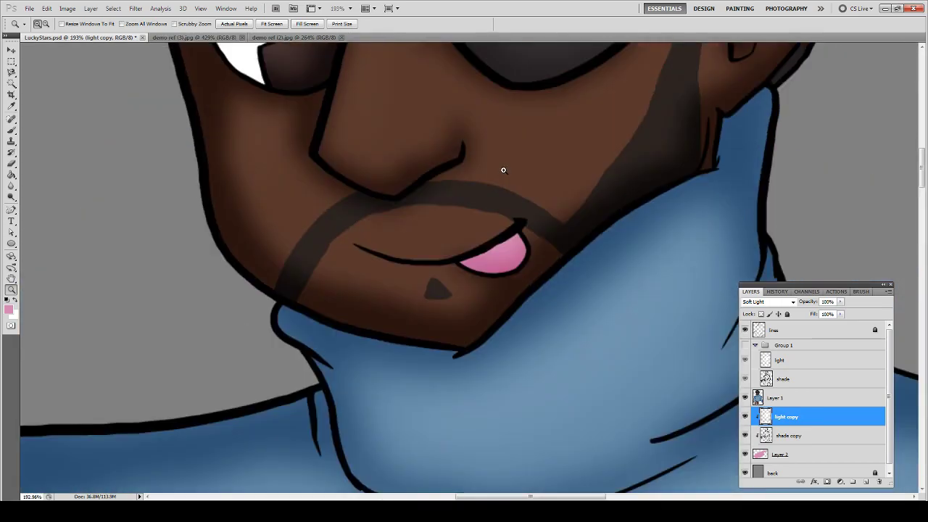
pyautogui.hotkey('ctrl', '0')
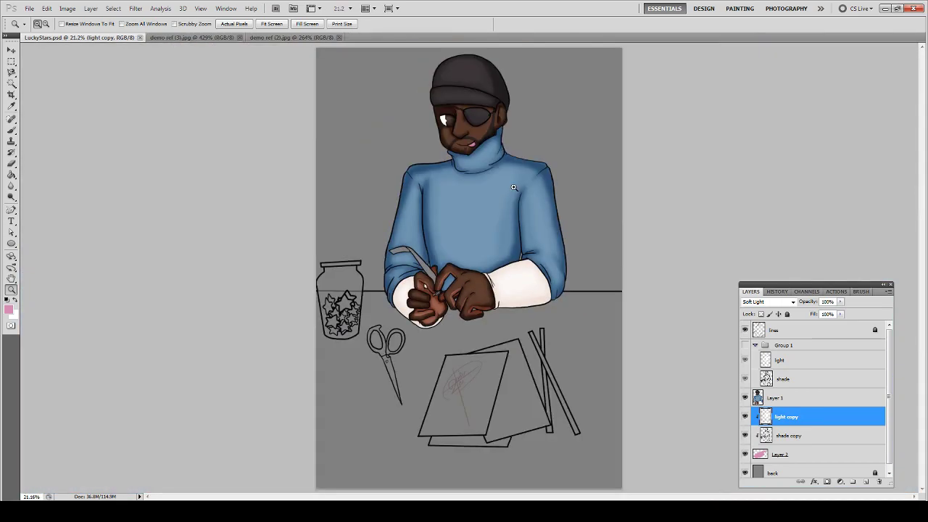
# - Select Layer 2 and set light gray as the foreground color and dark blue as the background color
pyautogui.click(776, 455)
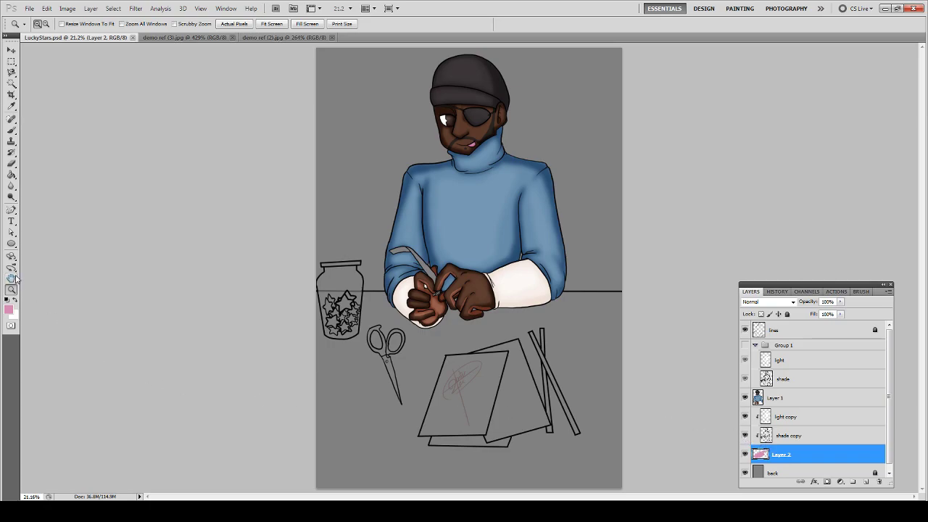
pyautogui.click(10, 308)
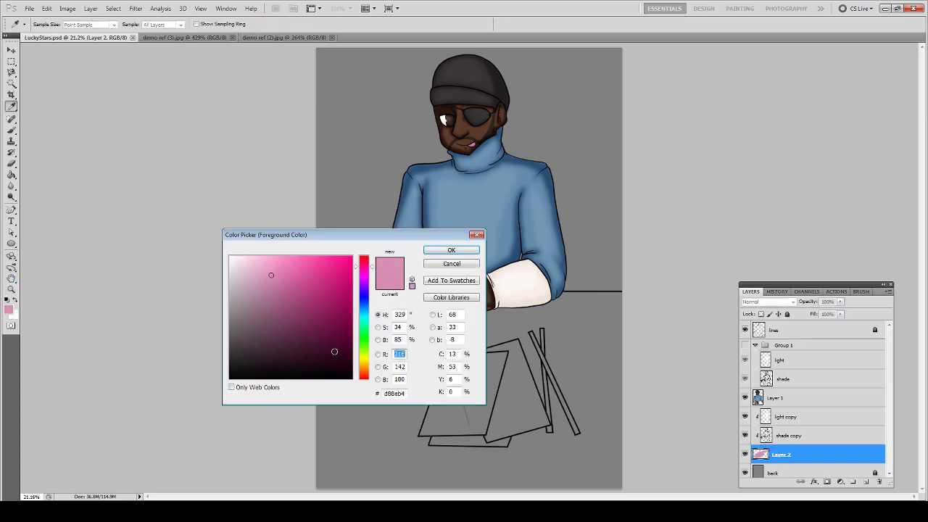
pyautogui.click(365, 298)
pyautogui.moveTo(279, 306); pyautogui.dragTo(307, 305)
pyautogui.press('Return')
pyautogui.press('z')
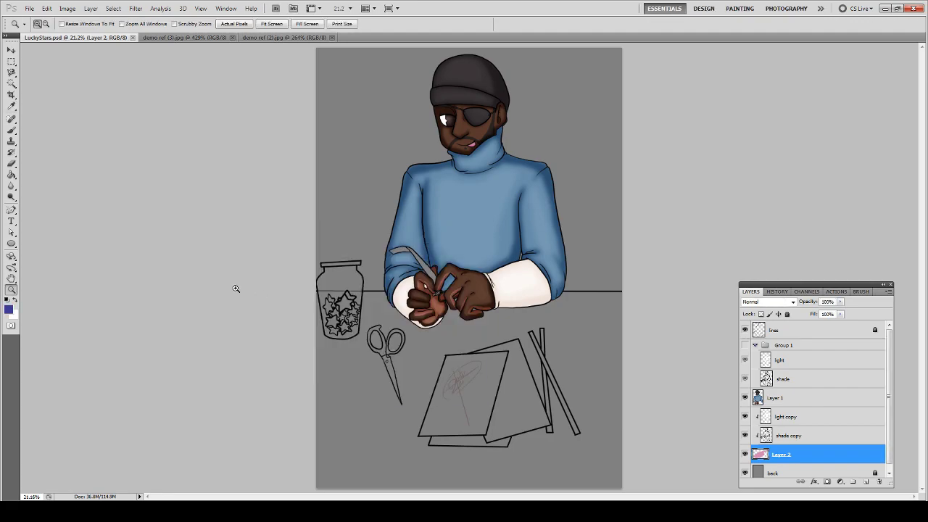
pyautogui.click(16, 299)
pyautogui.click(9, 310)
pyautogui.moveTo(242, 297); pyautogui.dragTo(189, 284)
# - Color the scissors' blades light gray on Layer 2, including the pivot screw and the small gap below the handles
pyautogui.moveTo(343, 298); pyautogui.dragTo(402, 359)
pyautogui.press('b')
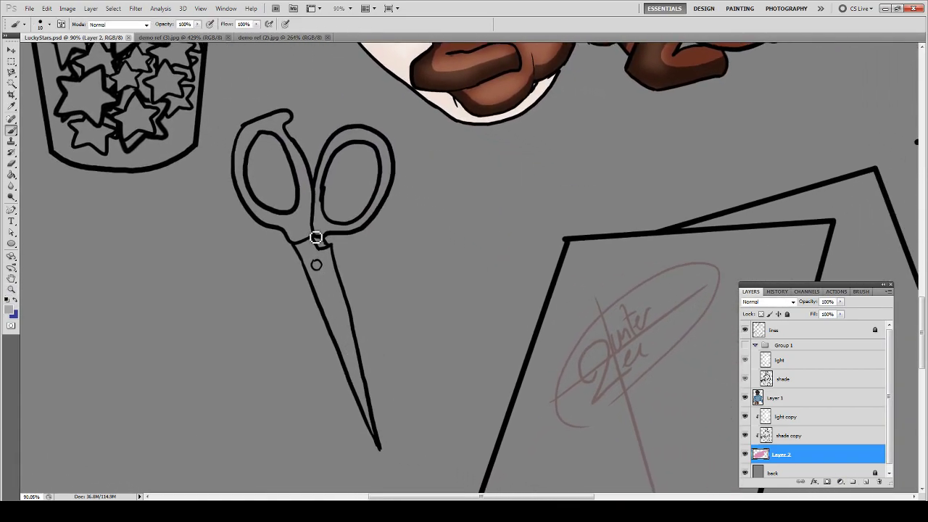
pyautogui.moveTo(303, 251); pyautogui.dragTo(379, 441)
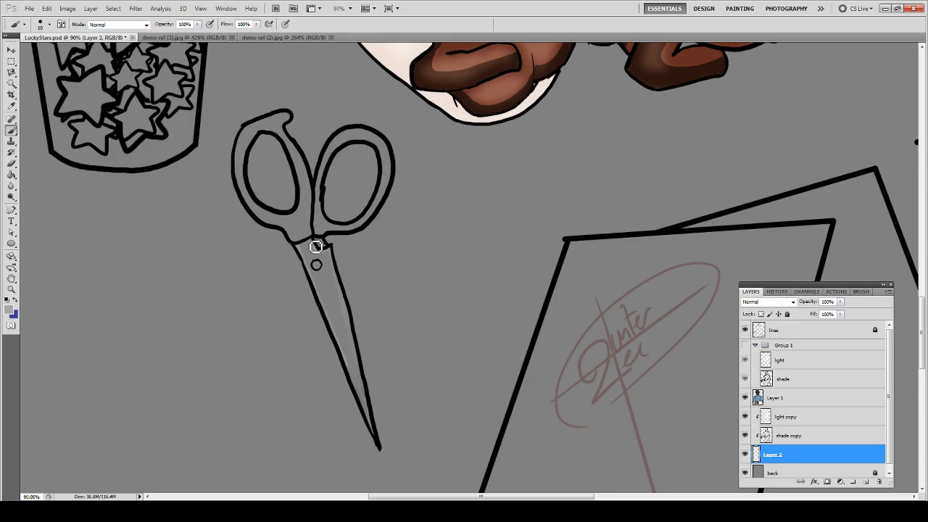
pyautogui.press('g')
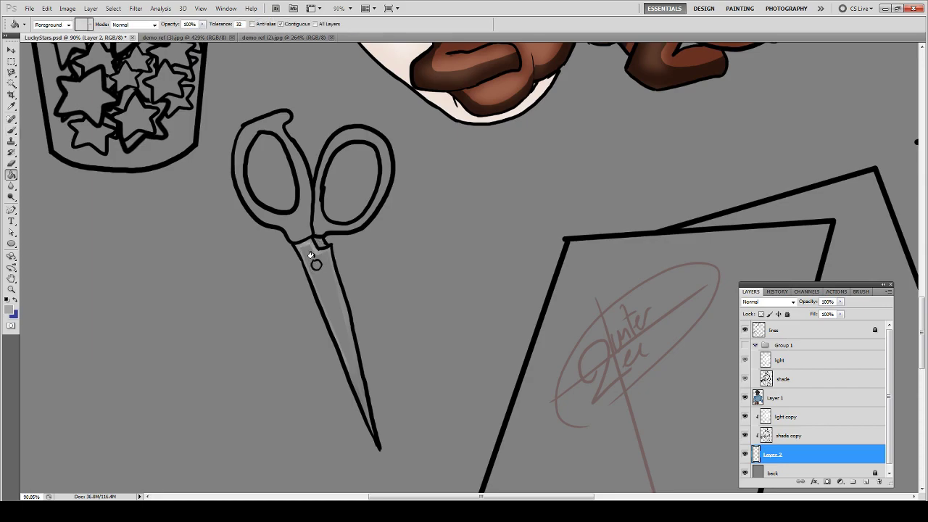
pyautogui.click(315, 264)
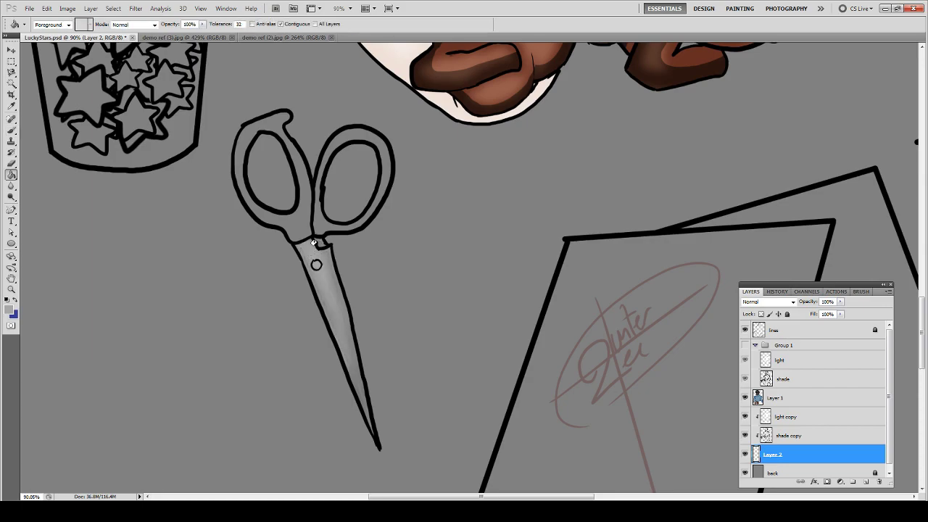
pyautogui.press('b')
pyautogui.moveTo(326, 244); pyautogui.dragTo(319, 251)
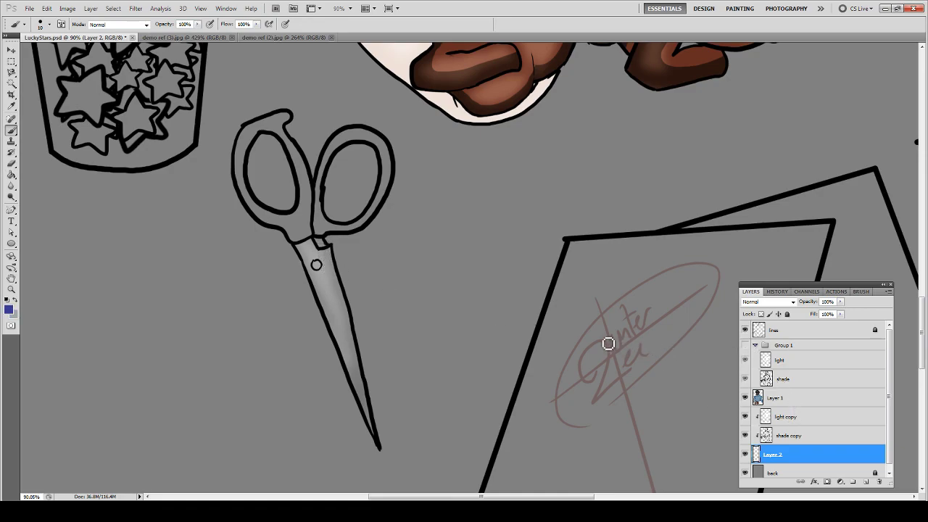
# - Paint both scissor handles dark blue on Layer 2, filling the rings up to their outlines
pyautogui.press('x')
pyautogui.moveTo(259, 127)
pyautogui.mouseDown()
pyautogui.moveTo(245, 149)
pyautogui.moveTo(252, 133)
pyautogui.moveTo(292, 119)
pyautogui.moveTo(258, 131)
pyautogui.moveTo(240, 152)
pyautogui.moveTo(243, 144)
pyautogui.moveTo(249, 136)
pyautogui.moveTo(248, 149)
pyautogui.moveTo(266, 131)
pyautogui.moveTo(249, 150)
pyautogui.moveTo(246, 179)
pyautogui.moveTo(243, 155)
pyautogui.moveTo(242, 189)
pyautogui.moveTo(240, 157)
pyautogui.moveTo(259, 216)
pyautogui.moveTo(274, 230)
pyautogui.moveTo(267, 218)
pyautogui.moveTo(295, 237)
pyautogui.moveTo(292, 229)
pyautogui.moveTo(307, 233)
pyautogui.moveTo(314, 229)
pyautogui.moveTo(296, 238)
pyautogui.moveTo(309, 229)
pyautogui.moveTo(310, 206)
pyautogui.moveTo(282, 220)
pyautogui.moveTo(293, 230)
pyautogui.moveTo(307, 197)
pyautogui.mouseUp()
pyautogui.press(']')
pyautogui.moveTo(284, 137)
pyautogui.mouseDown()
pyautogui.moveTo(266, 129)
pyautogui.moveTo(279, 136)
pyautogui.moveTo(272, 129)
pyautogui.moveTo(284, 121)
pyautogui.moveTo(304, 201)
pyautogui.moveTo(297, 154)
pyautogui.moveTo(310, 193)
pyautogui.moveTo(308, 179)
pyautogui.moveTo(303, 241)
pyautogui.moveTo(318, 227)
pyautogui.moveTo(319, 238)
pyautogui.moveTo(344, 231)
pyautogui.moveTo(325, 224)
pyautogui.moveTo(337, 148)
pyautogui.moveTo(321, 187)
pyautogui.moveTo(342, 143)
pyautogui.mouseUp()
pyautogui.press('[')
pyautogui.press('e')
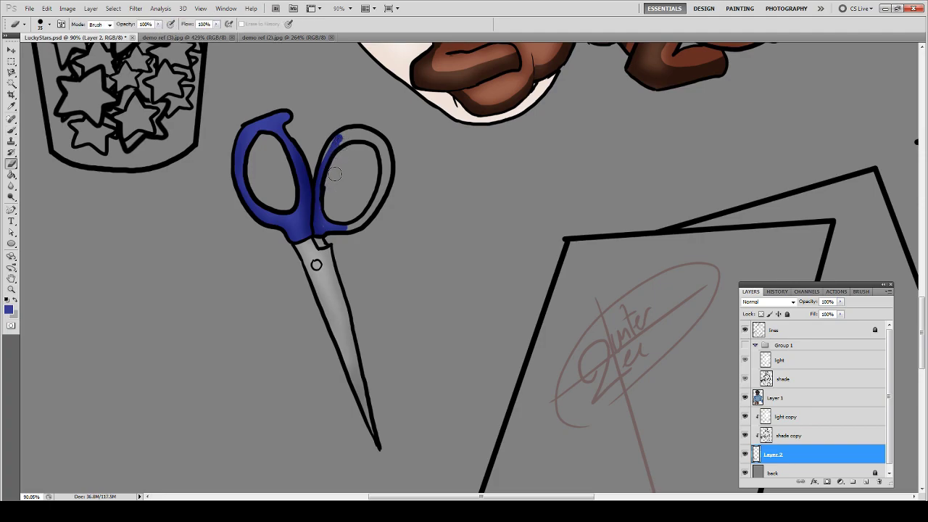
pyautogui.press('b')
pyautogui.moveTo(332, 168)
pyautogui.mouseDown()
pyautogui.moveTo(327, 159)
pyautogui.moveTo(354, 132)
pyautogui.moveTo(378, 142)
pyautogui.moveTo(339, 149)
pyautogui.moveTo(377, 141)
pyautogui.moveTo(358, 137)
pyautogui.mouseUp()
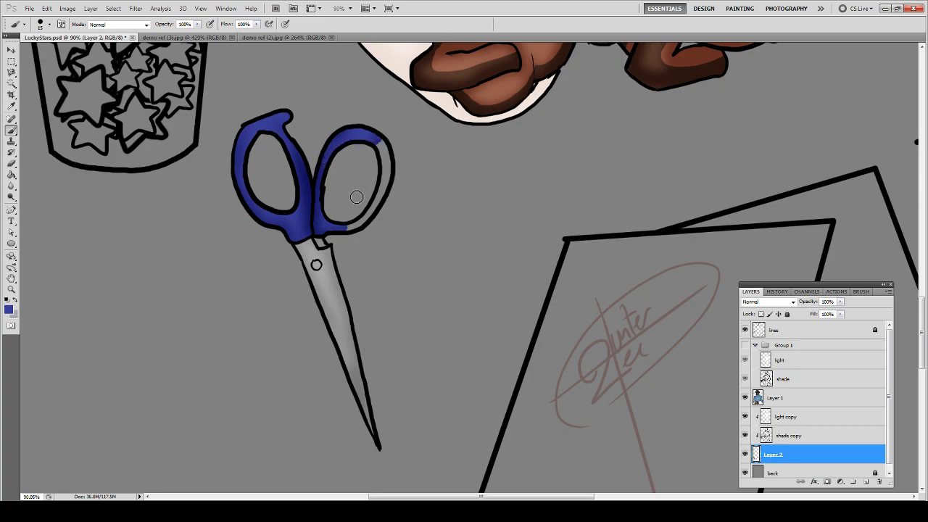
pyautogui.moveTo(333, 232)
pyautogui.mouseDown()
pyautogui.moveTo(382, 207)
pyautogui.moveTo(392, 156)
pyautogui.moveTo(384, 144)
pyautogui.moveTo(384, 196)
pyautogui.moveTo(358, 232)
pyautogui.moveTo(389, 185)
pyautogui.moveTo(388, 147)
pyautogui.mouseUp()
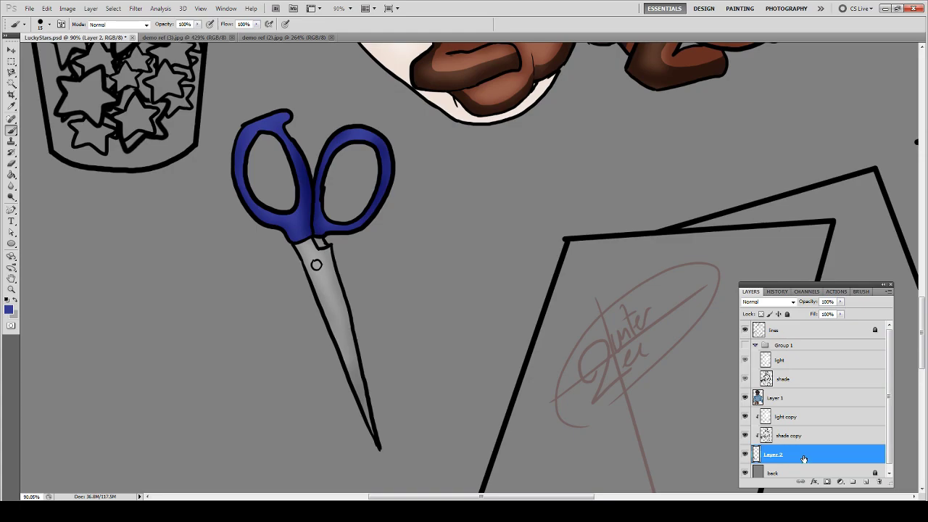
# - Merge Layer 2 and its clipped light and shade copies into Layer 1, and save the document
pyautogui.hotkey('ctrl', 'e')
pyautogui.keyDown('shift'); pyautogui.click(776, 399); pyautogui.keyUp('shift')
pyautogui.hotkey('ctrl', 'e')
pyautogui.hotkey('ctrl', '0')
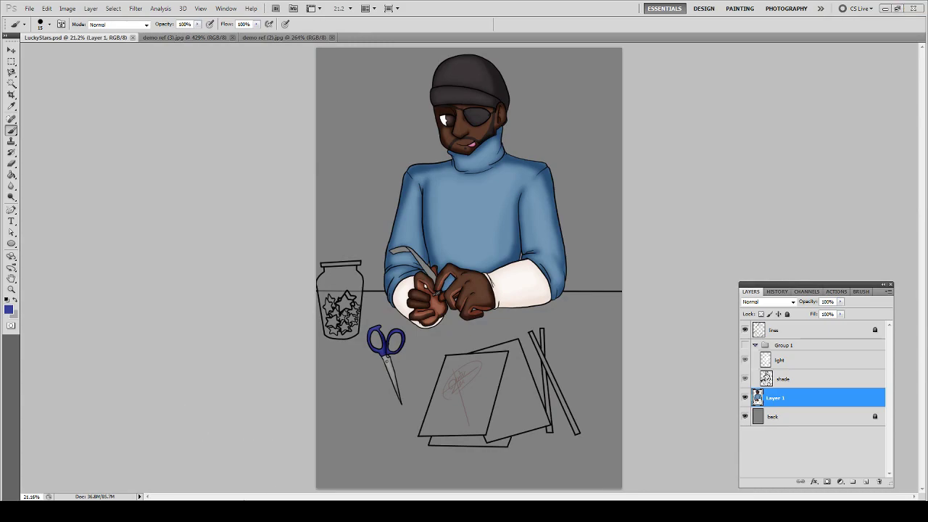
# - Switch to Windows Explorer and open the skin and color pallets folder in the art library
pyautogui.click(241, 511)
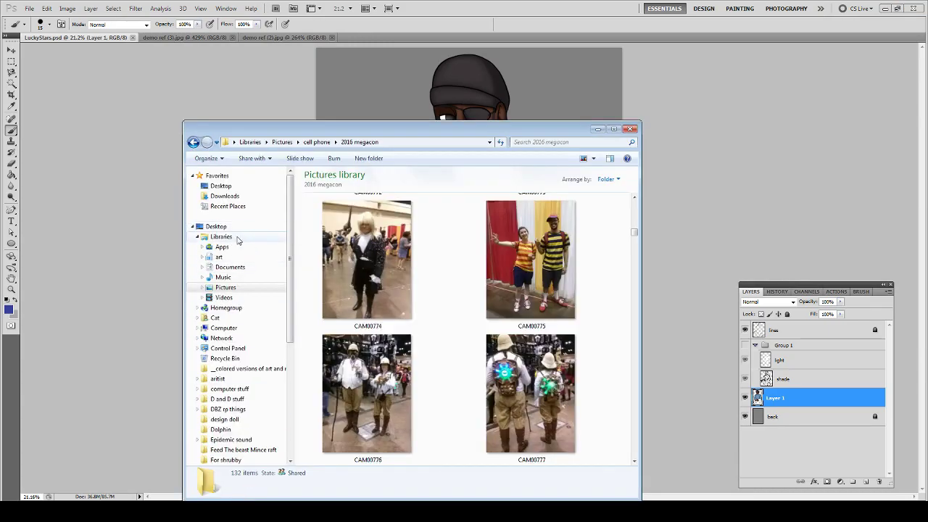
pyautogui.click(219, 260)
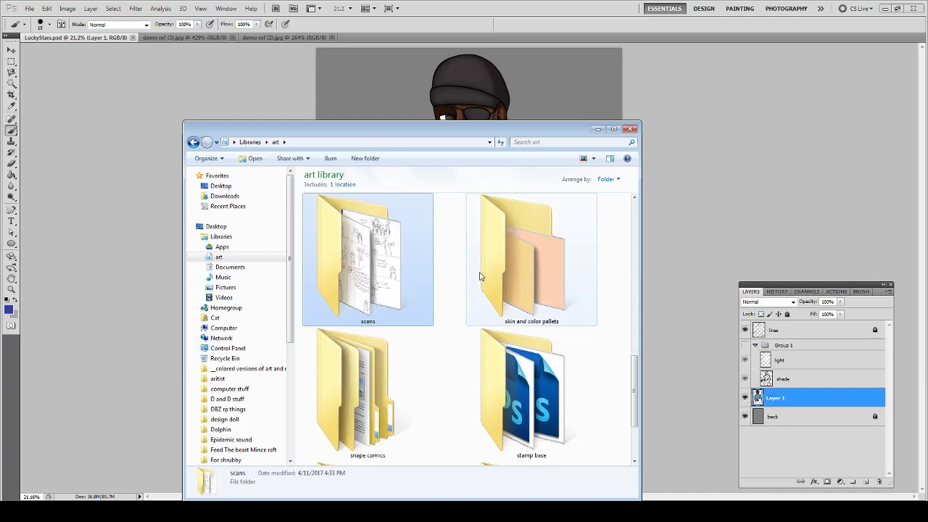
pyautogui.click(483, 276)
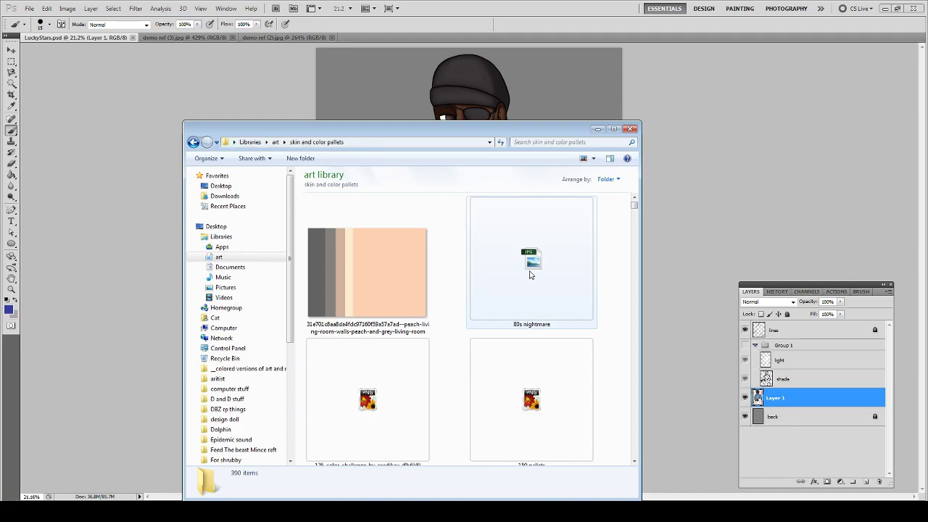
# - Browse the skin and color pallets folder and jump to the palettes whose names start with "pas"
pyautogui.scroll(-5, 530, 274)
pyautogui.click(530, 274)
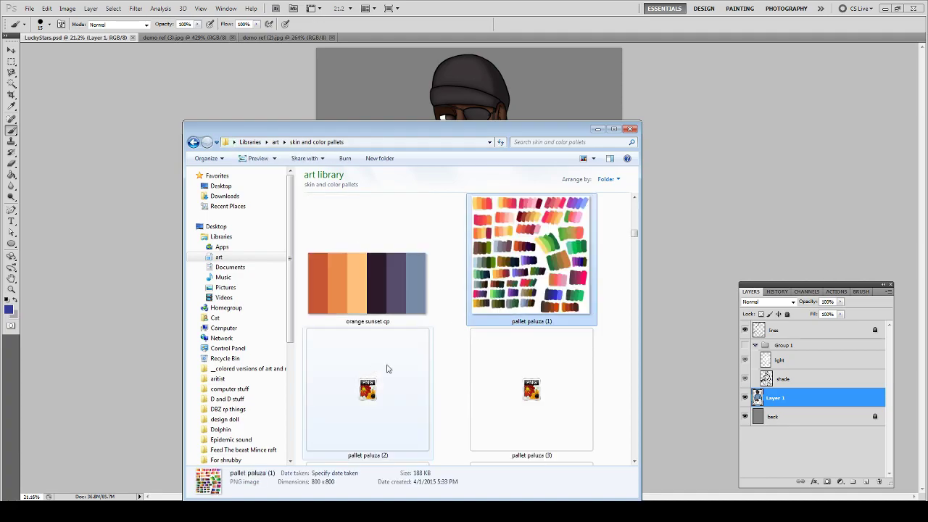
pyautogui.scroll(-8, 408, 367)
pyautogui.scroll(-10, 410, 367)
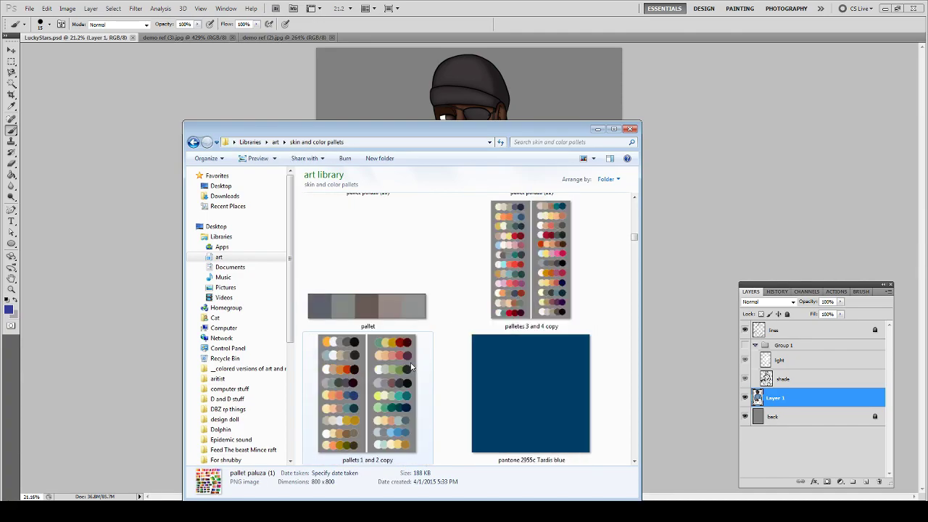
pyautogui.press('Right')
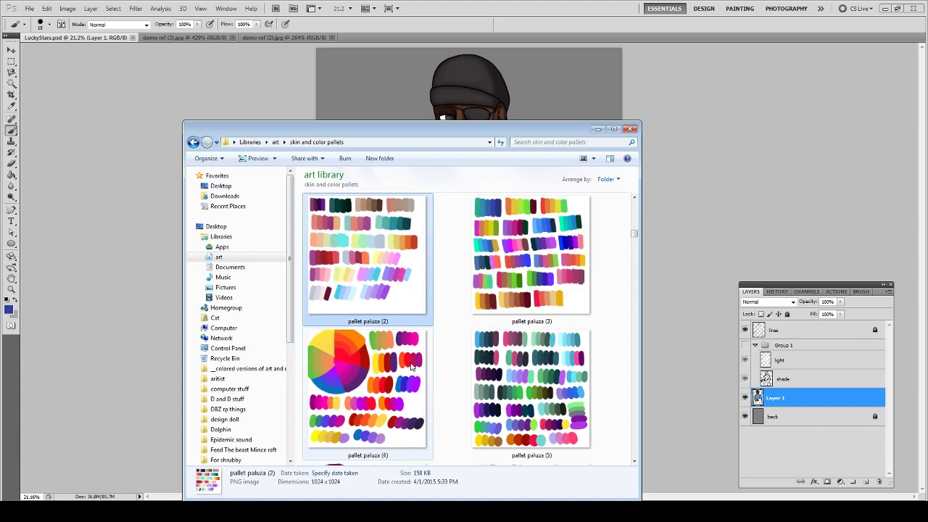
pyautogui.write('pas')
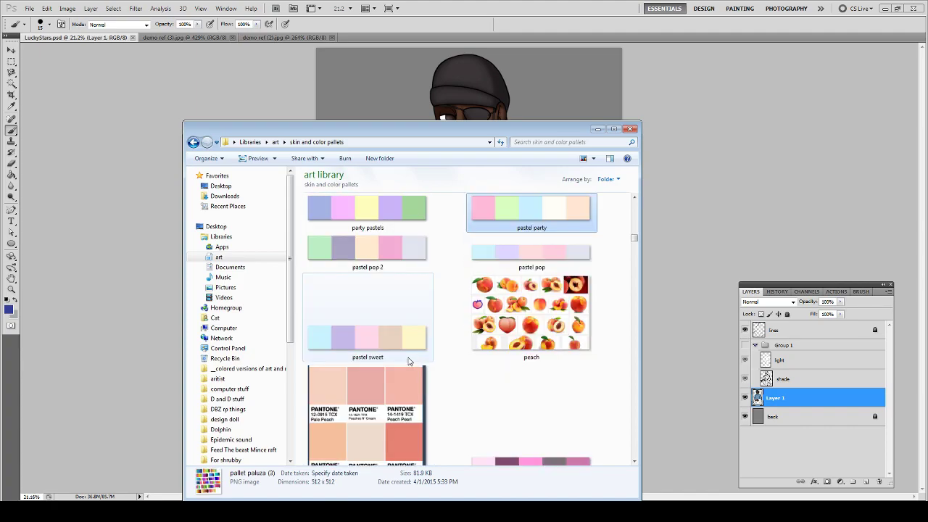
# - Compare the pastel palette thumbnails, including party pastels, pastel party, pastel pop, pastel pop 2, pastel sweet and pink pastel
pyautogui.scroll(1, 415, 353)
pyautogui.scroll(-1, 428, 359)
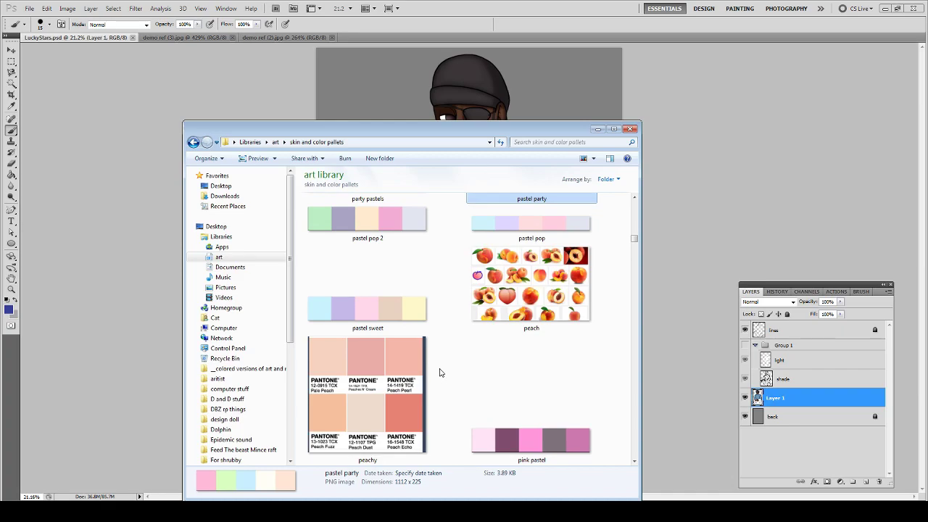
pyautogui.scroll(1, 440, 372)
pyautogui.scroll(-1, 439, 368)
pyautogui.scroll(2, 438, 369)
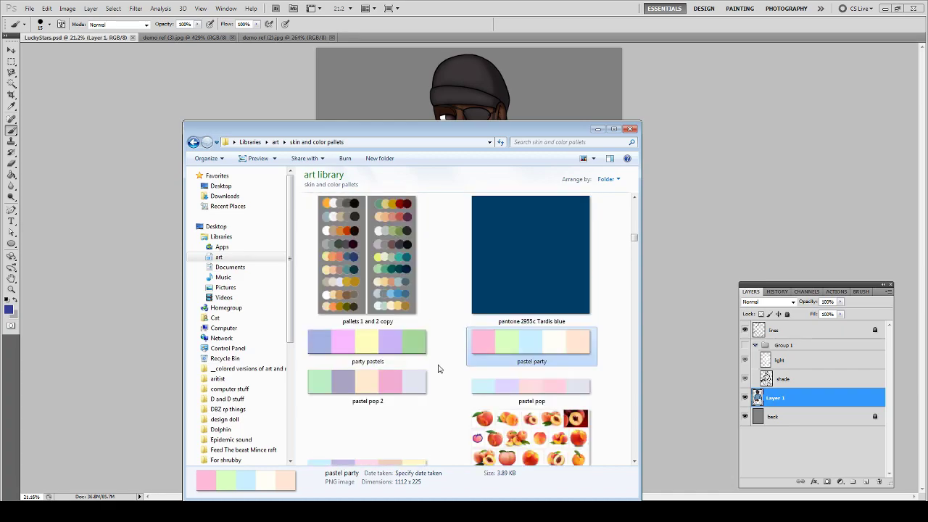
pyautogui.click(634, 462)
pyautogui.click(634, 462)
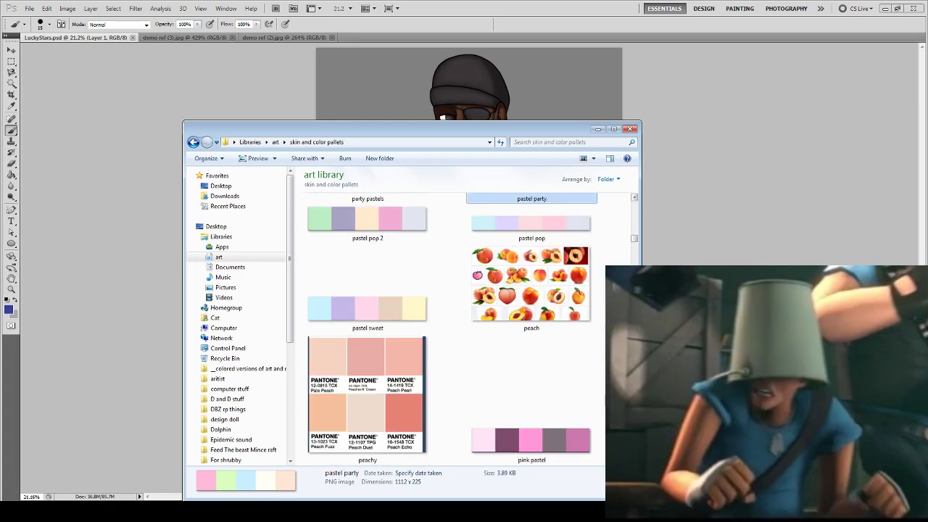
pyautogui.click(635, 198)
pyautogui.click(635, 199)
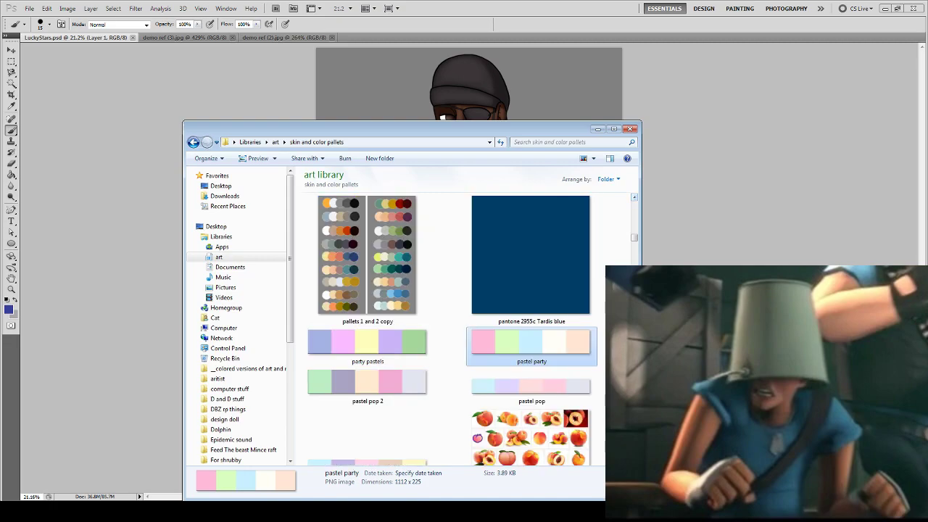
pyautogui.click(636, 462)
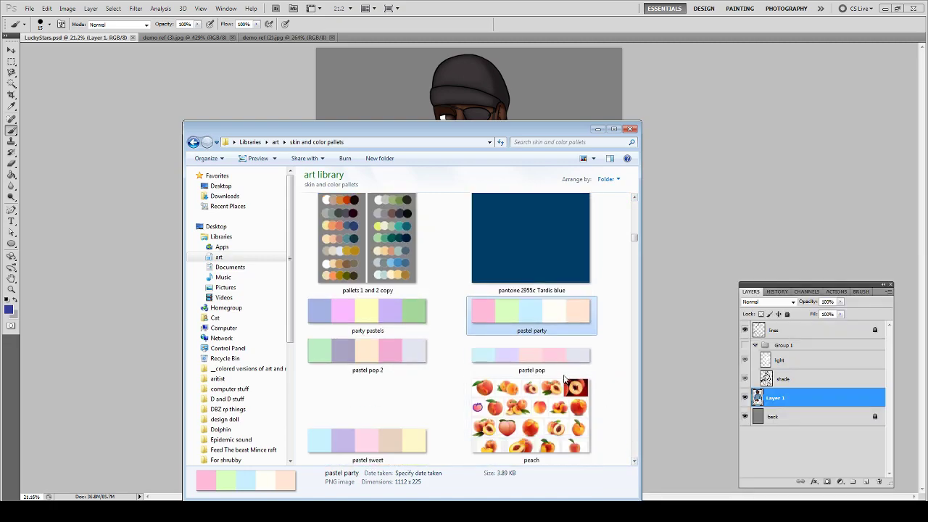
pyautogui.click(439, 315)
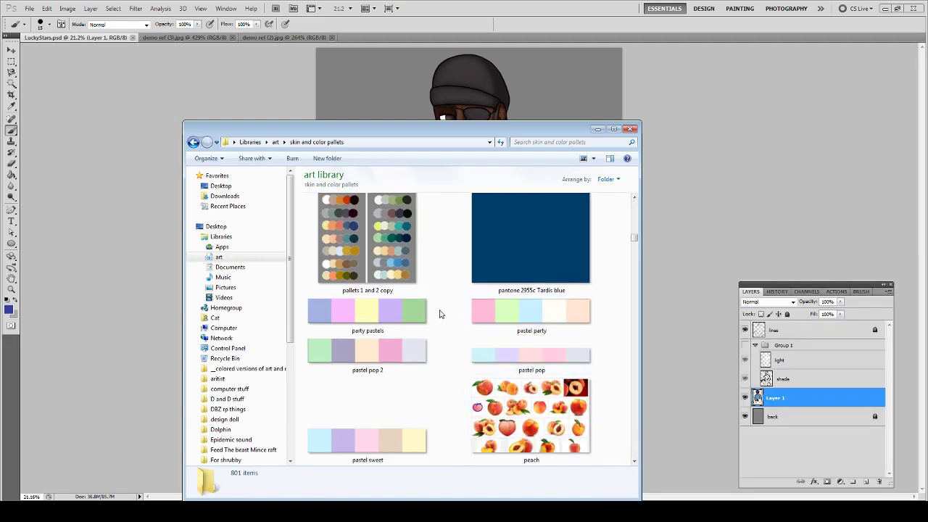
pyautogui.scroll(-4, 448, 313)
pyautogui.scroll(5, 449, 316)
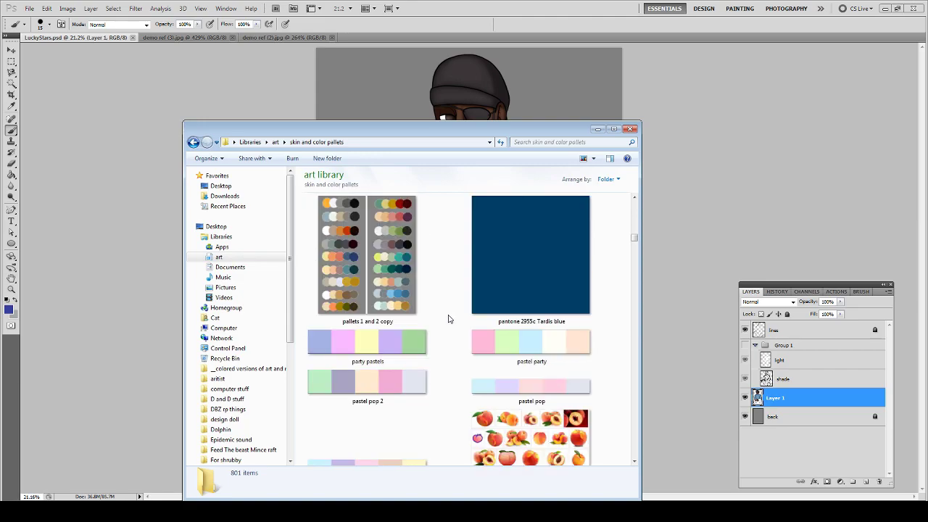
pyautogui.scroll(-3, 450, 318)
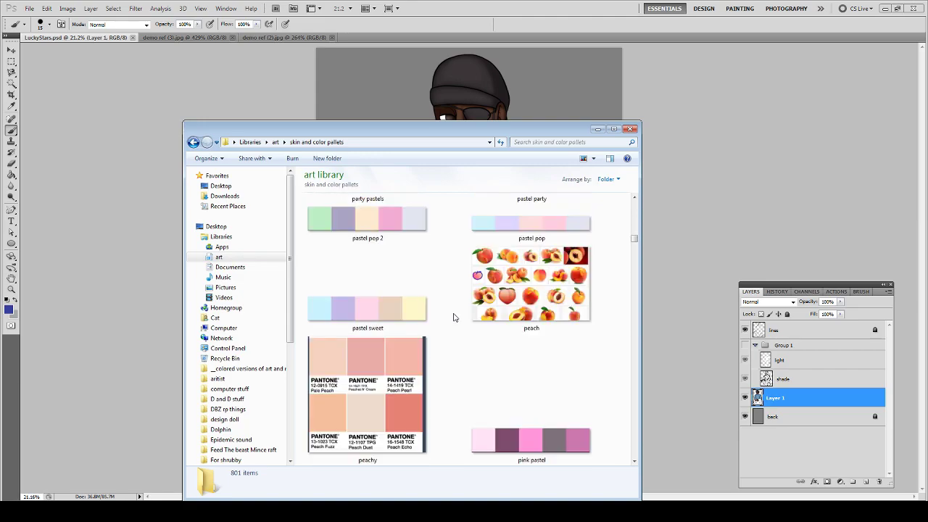
pyautogui.click(637, 199)
pyautogui.click(637, 199)
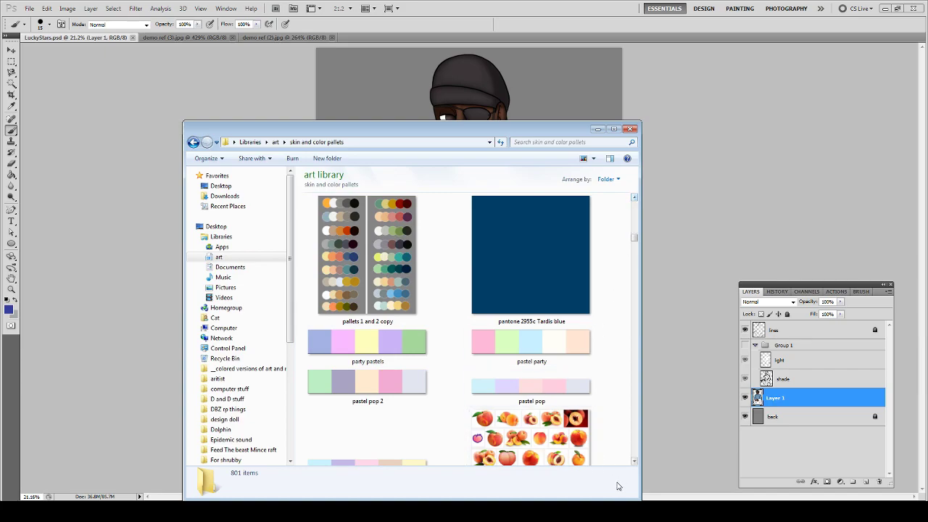
pyautogui.click(635, 462)
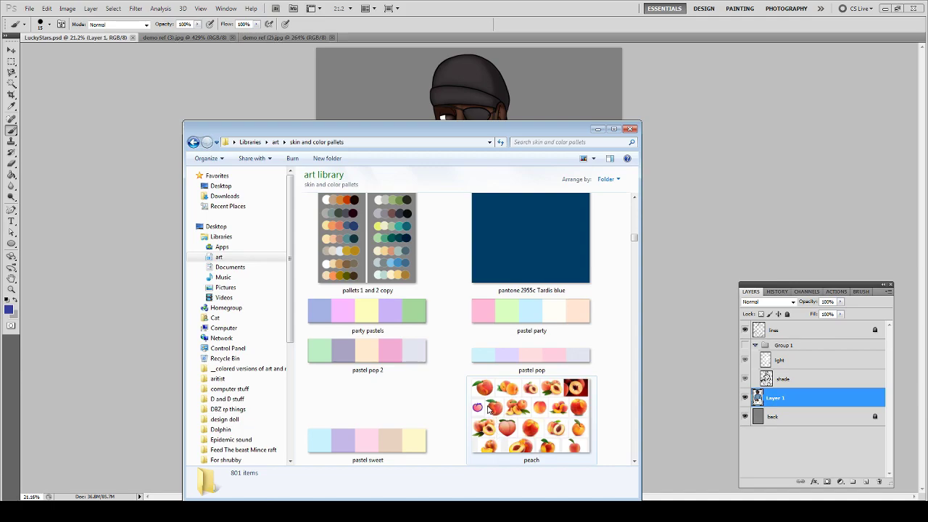
# - Open the party pastels and pastel party palettes in Photoshop and sample the pink from party pastels
pyautogui.click(335, 315)
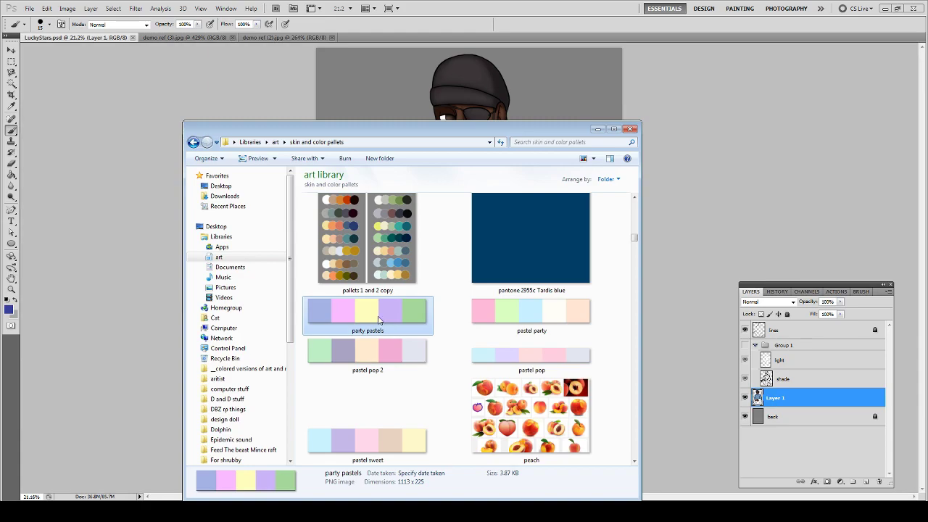
pyautogui.moveTo(613, 322); pyautogui.dragTo(331, 318)
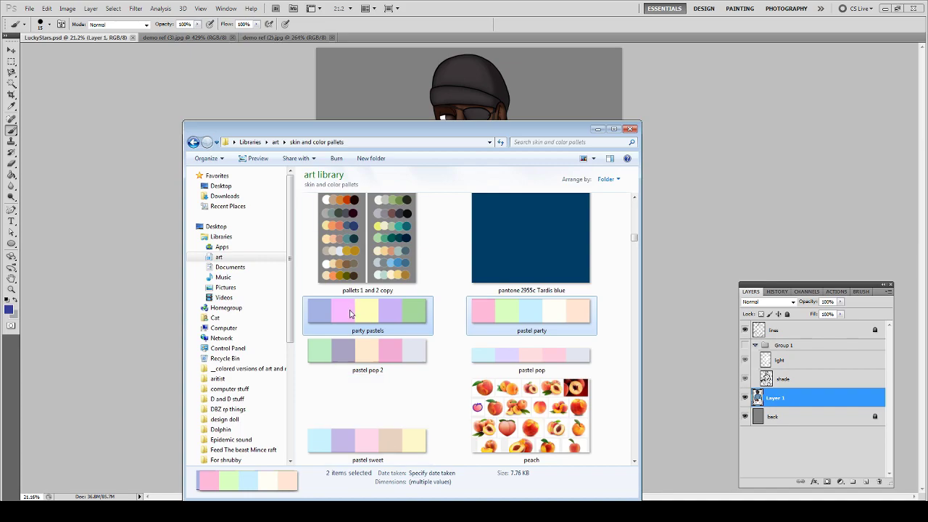
pyautogui.click(520, 27)
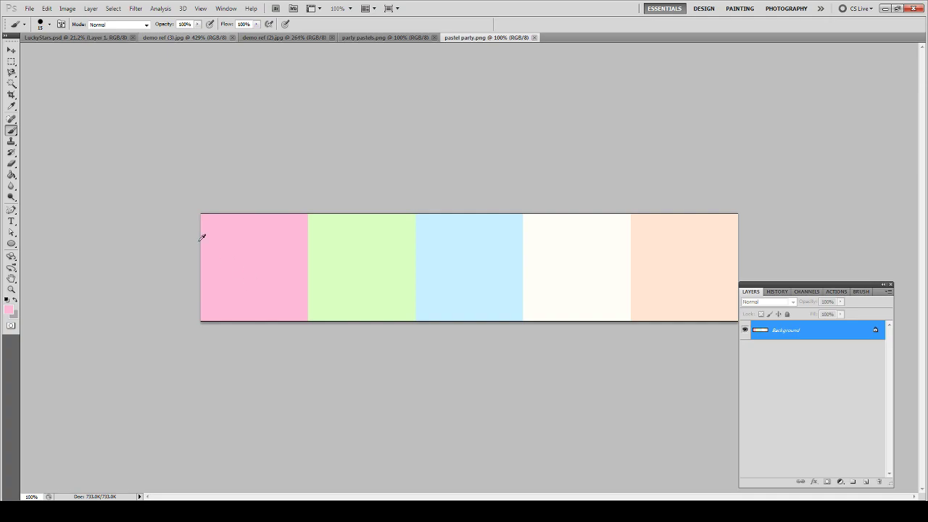
pyautogui.click(394, 39)
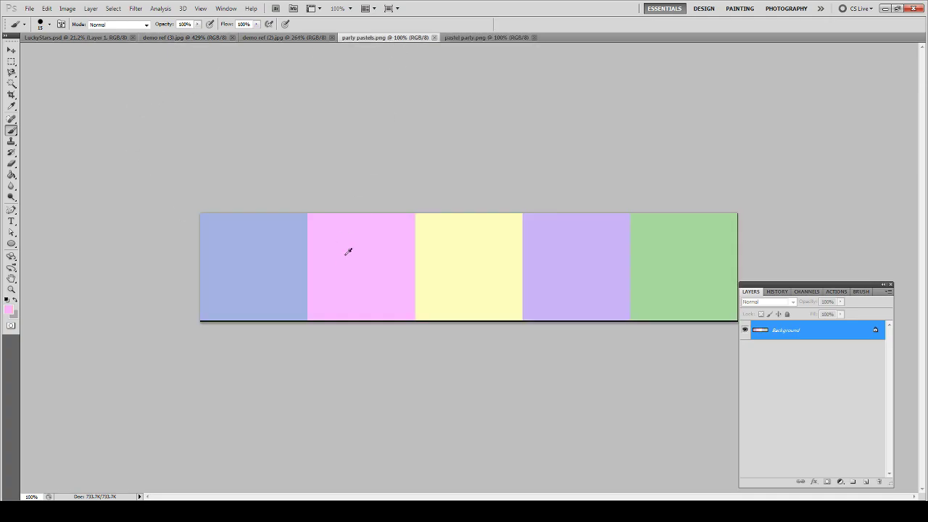
# - Return to LuckyStars.psd and create a new layer directly above the back layer
pyautogui.click(77, 39)
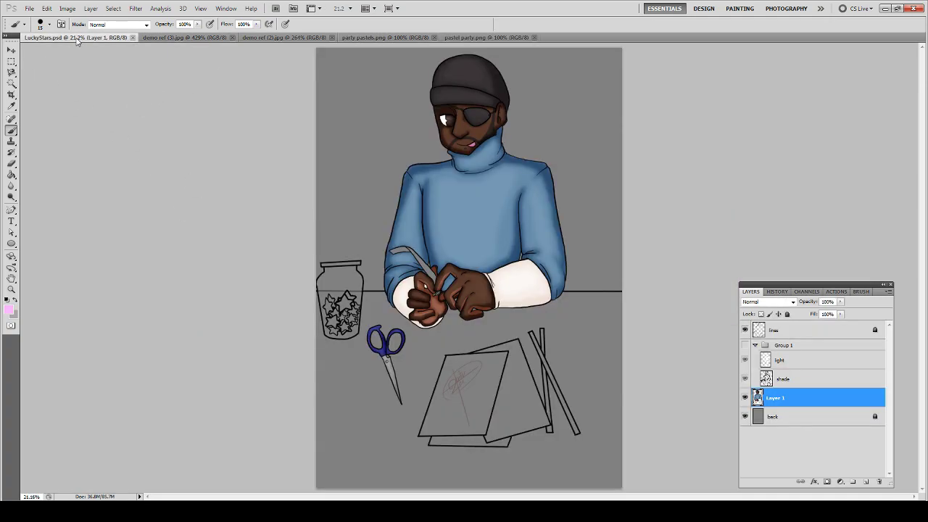
pyautogui.click(773, 418)
pyautogui.click(865, 483)
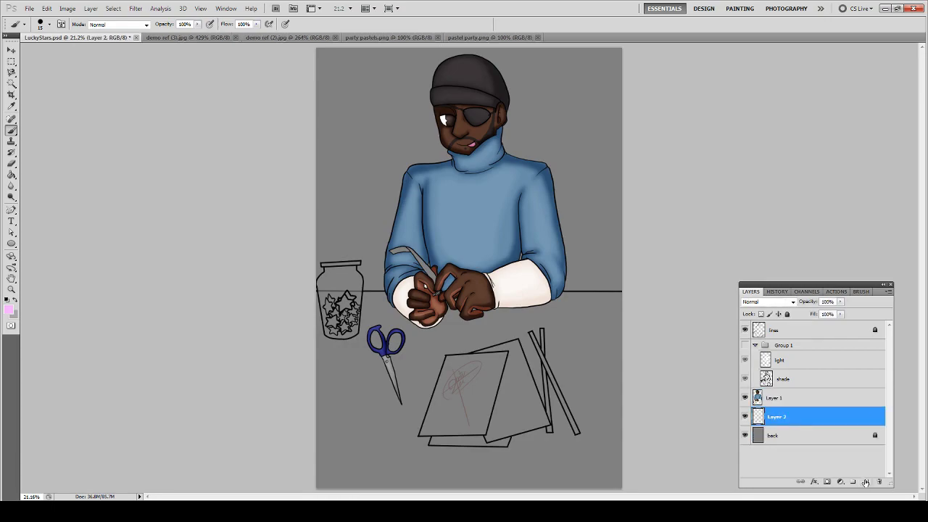
# - Paint the large top stars and the stars along the jar's right side pastel pink on Layer 2
pyautogui.press('z')
pyautogui.moveTo(397, 346); pyautogui.dragTo(397, 346)
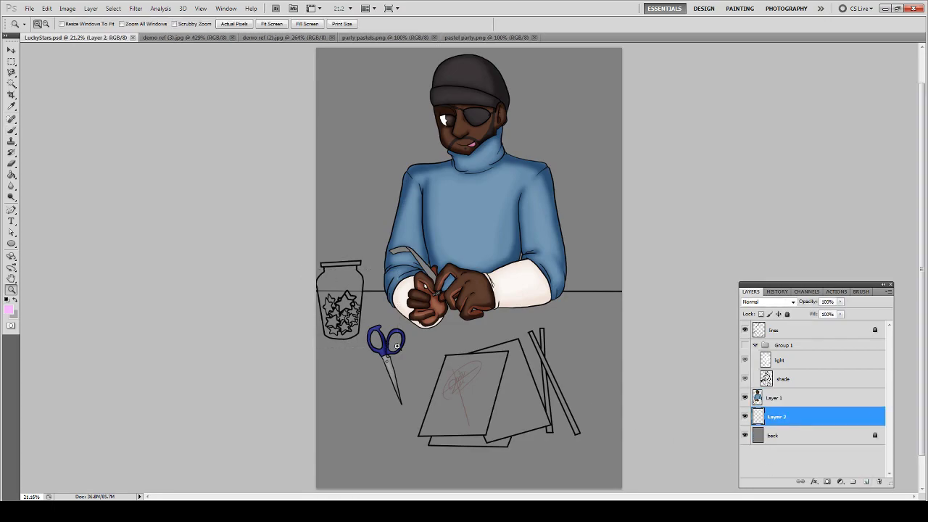
pyautogui.press('b')
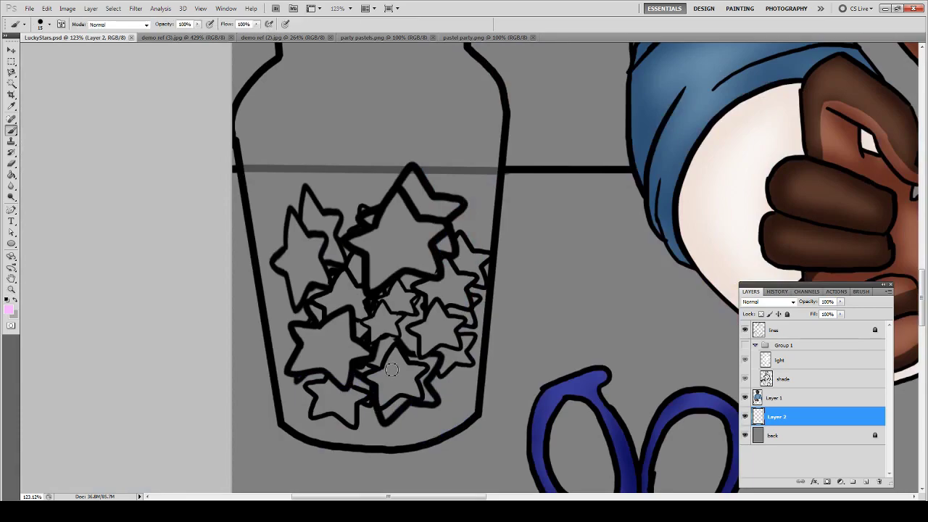
pyautogui.moveTo(398, 197)
pyautogui.mouseDown()
pyautogui.moveTo(382, 238)
pyautogui.moveTo(366, 213)
pyautogui.moveTo(381, 218)
pyautogui.moveTo(416, 176)
pyautogui.moveTo(434, 215)
pyautogui.moveTo(461, 208)
pyautogui.moveTo(443, 219)
pyautogui.moveTo(447, 205)
pyautogui.moveTo(425, 191)
pyautogui.moveTo(443, 217)
pyautogui.moveTo(415, 189)
pyautogui.moveTo(387, 248)
pyautogui.moveTo(372, 256)
pyautogui.moveTo(355, 243)
pyautogui.moveTo(389, 231)
pyautogui.moveTo(416, 235)
pyautogui.moveTo(419, 245)
pyautogui.moveTo(439, 228)
pyautogui.moveTo(452, 250)
pyautogui.moveTo(428, 221)
pyautogui.moveTo(434, 276)
pyautogui.moveTo(407, 259)
pyautogui.moveTo(428, 271)
pyautogui.moveTo(401, 233)
pyautogui.moveTo(423, 249)
pyautogui.moveTo(414, 217)
pyautogui.moveTo(412, 235)
pyautogui.moveTo(396, 226)
pyautogui.moveTo(372, 264)
pyautogui.moveTo(375, 290)
pyautogui.moveTo(417, 259)
pyautogui.moveTo(381, 287)
pyautogui.moveTo(393, 257)
pyautogui.mouseUp()
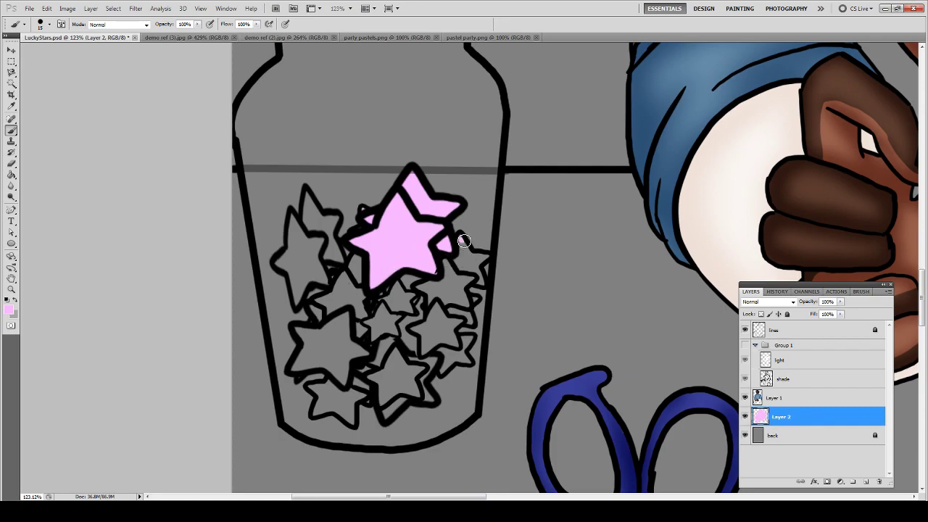
pyautogui.moveTo(460, 240)
pyautogui.mouseDown()
pyautogui.moveTo(473, 272)
pyautogui.moveTo(488, 258)
pyautogui.moveTo(476, 262)
pyautogui.moveTo(485, 285)
pyautogui.moveTo(463, 264)
pyautogui.moveTo(467, 275)
pyautogui.moveTo(464, 245)
pyautogui.moveTo(476, 268)
pyautogui.moveTo(482, 261)
pyautogui.moveTo(466, 278)
pyautogui.moveTo(465, 301)
pyautogui.moveTo(477, 301)
pyautogui.moveTo(465, 304)
pyautogui.moveTo(462, 285)
pyautogui.moveTo(471, 323)
pyautogui.moveTo(443, 311)
pyautogui.moveTo(457, 295)
pyautogui.moveTo(445, 255)
pyautogui.moveTo(463, 291)
pyautogui.moveTo(438, 317)
pyautogui.moveTo(423, 291)
pyautogui.moveTo(439, 283)
pyautogui.moveTo(452, 296)
pyautogui.moveTo(449, 310)
pyautogui.moveTo(414, 334)
pyautogui.moveTo(443, 310)
pyautogui.moveTo(426, 354)
pyautogui.moveTo(448, 343)
pyautogui.moveTo(459, 349)
pyautogui.moveTo(457, 317)
pyautogui.moveTo(443, 342)
pyautogui.moveTo(432, 338)
pyautogui.moveTo(446, 328)
pyautogui.moveTo(452, 344)
pyautogui.moveTo(471, 341)
pyautogui.moveTo(462, 354)
pyautogui.moveTo(466, 344)
pyautogui.moveTo(470, 364)
pyautogui.moveTo(445, 371)
pyautogui.moveTo(454, 271)
pyautogui.mouseUp()
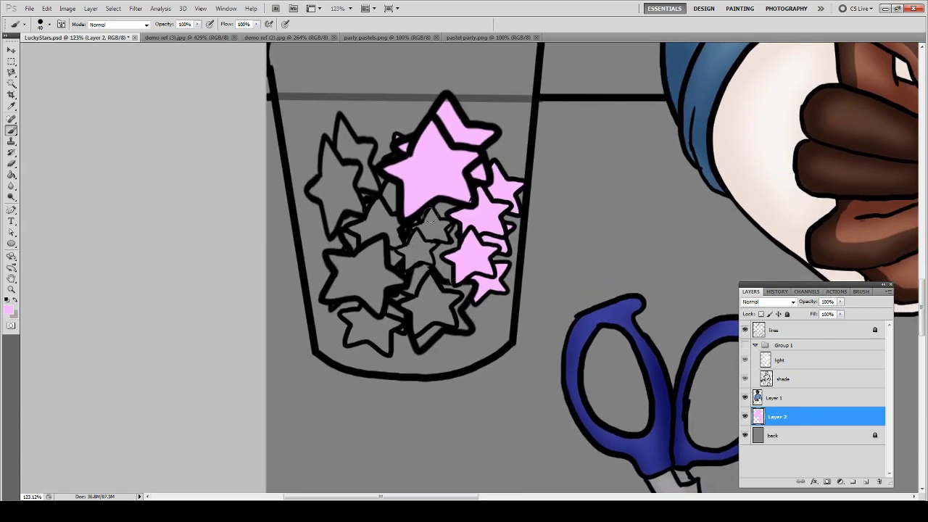
# - Paint the small middle stars and the bottom row of stars in the jar pastel pink on Layer 2
pyautogui.moveTo(430, 215)
pyautogui.mouseDown()
pyautogui.moveTo(417, 240)
pyautogui.moveTo(427, 274)
pyautogui.moveTo(441, 285)
pyautogui.moveTo(455, 276)
pyautogui.moveTo(441, 315)
pyautogui.moveTo(419, 327)
pyautogui.moveTo(397, 262)
pyautogui.mouseUp()
pyautogui.moveTo(394, 296)
pyautogui.mouseDown()
pyautogui.moveTo(384, 322)
pyautogui.moveTo(392, 272)
pyautogui.mouseUp()
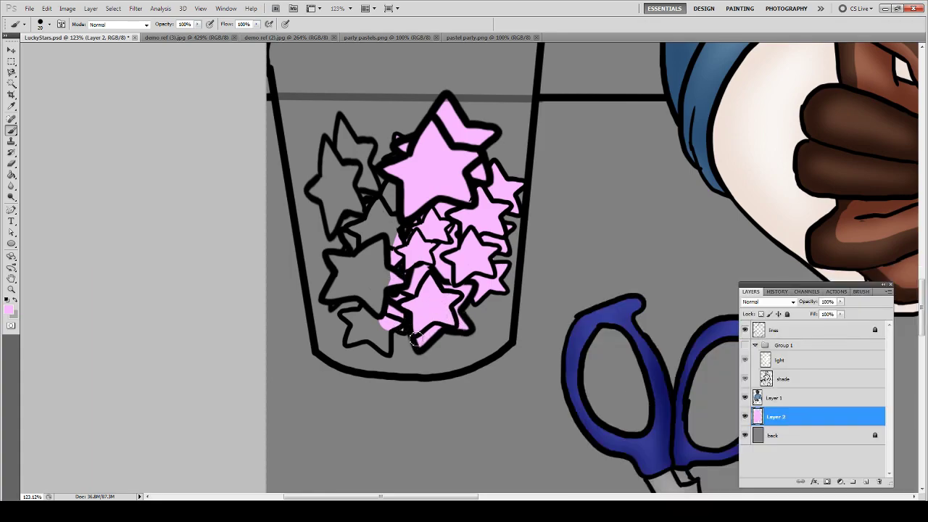
pyautogui.moveTo(385, 327)
pyautogui.mouseDown()
pyautogui.moveTo(384, 348)
pyautogui.moveTo(351, 339)
pyautogui.moveTo(355, 318)
pyautogui.moveTo(367, 328)
pyautogui.mouseUp()
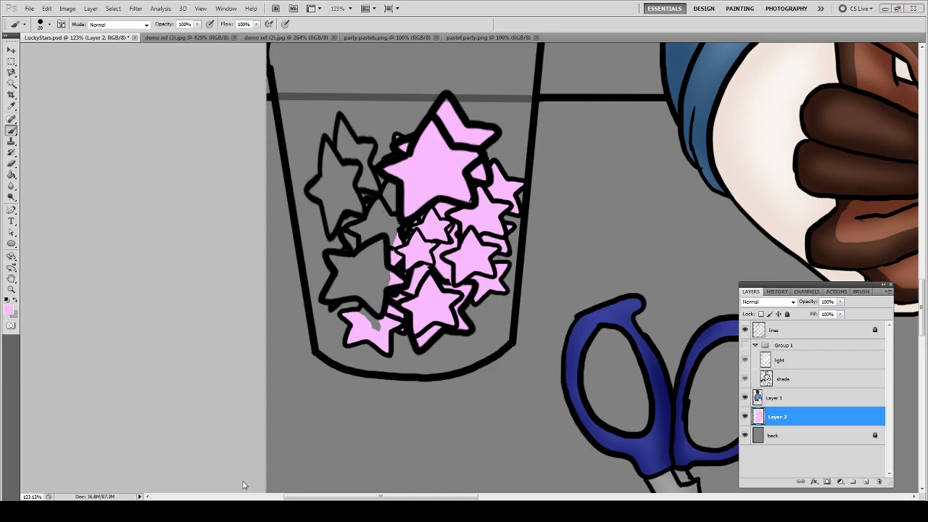
# - Switch to the tf2 ref folder, view the tf2winter13 page from the 10 a smissmas story comic, and close the viewer
pyautogui.hotkey('alt', 'Tab')
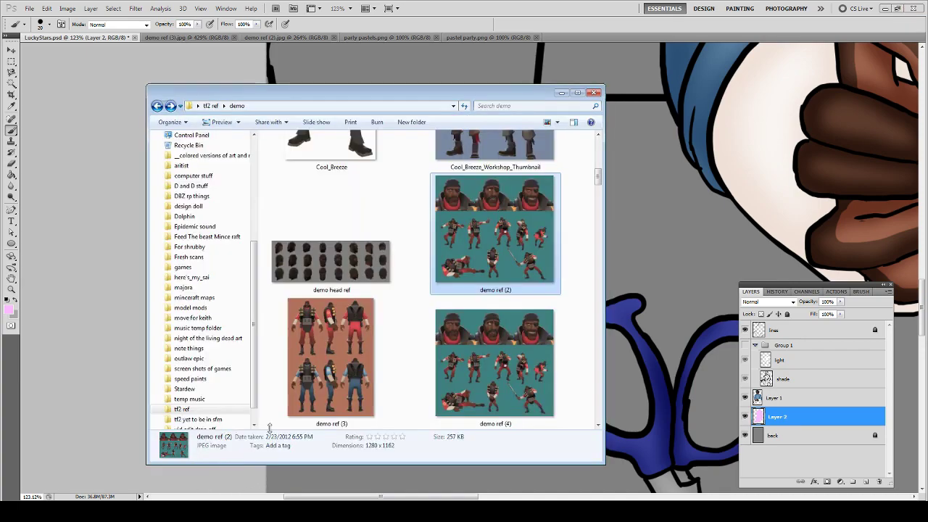
pyautogui.click(224, 106)
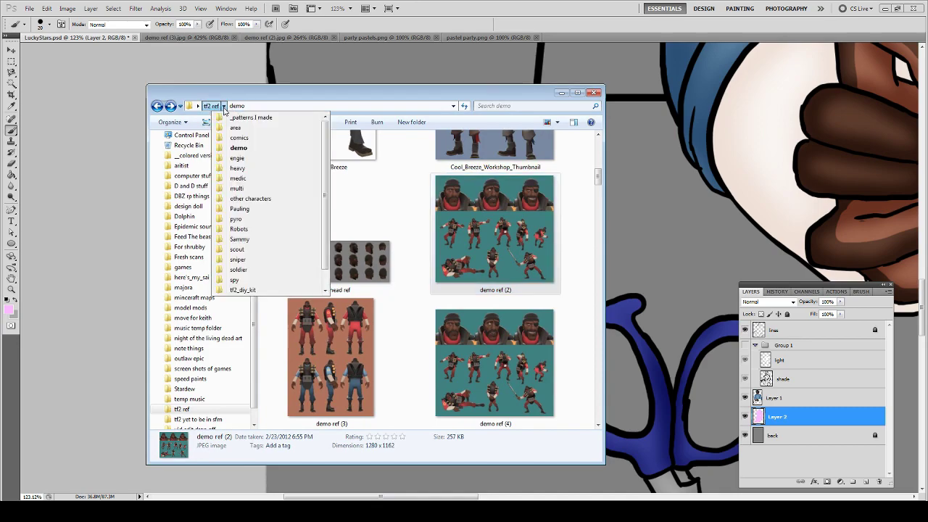
pyautogui.click(268, 137)
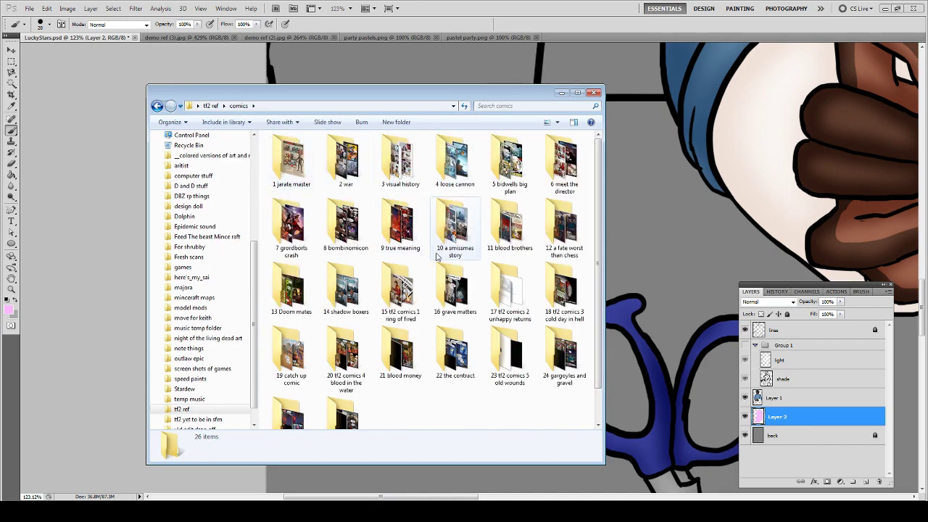
pyautogui.click(457, 243)
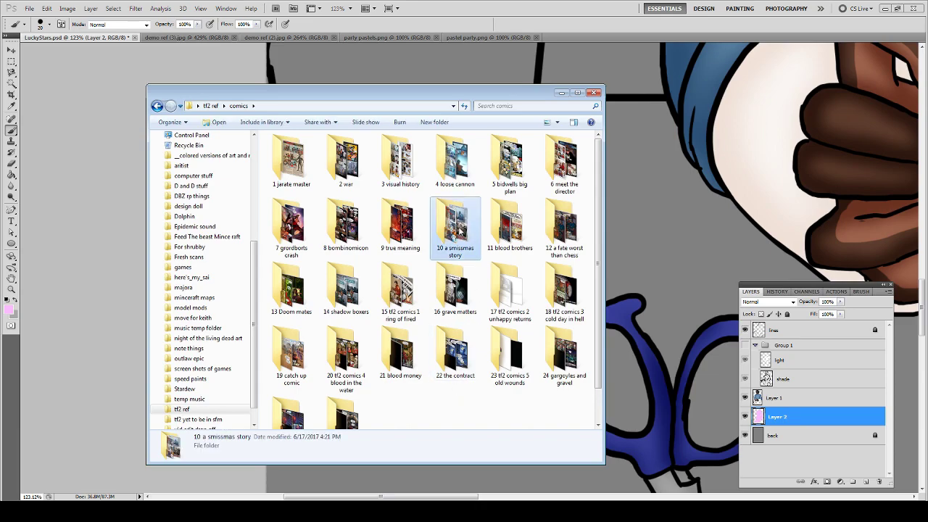
pyautogui.doubleClick(457, 243)
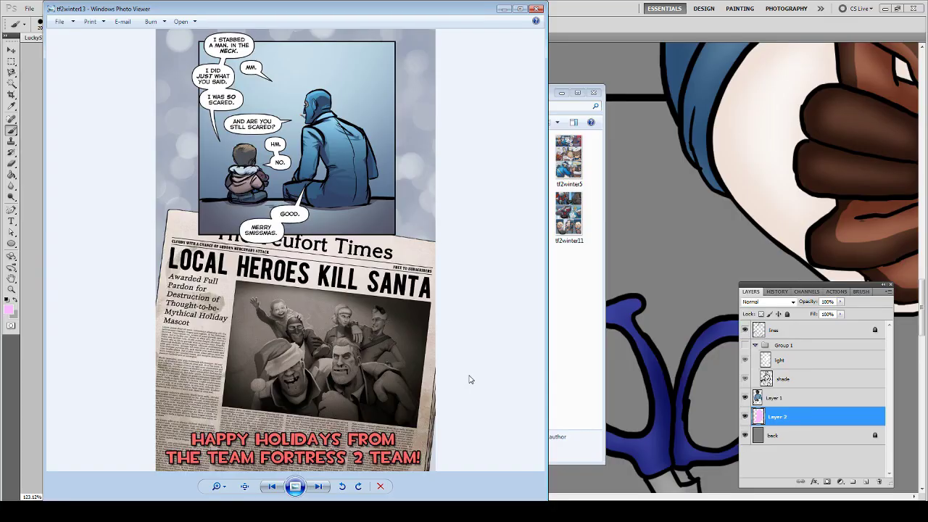
pyautogui.press('Right')
pyautogui.press('Left')
pyautogui.click(537, 8)
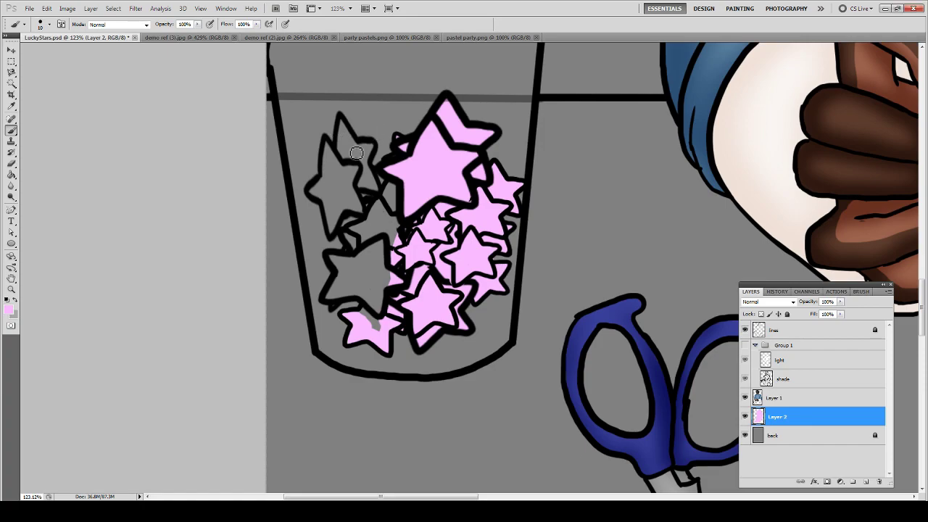
# - Paint the two upper-left stars in the jar pastel pink on Layer 2, and view and close the Heavy Balloonicorn image
pyautogui.moveTo(344, 129)
pyautogui.mouseDown()
pyautogui.moveTo(348, 131)
pyautogui.moveTo(344, 152)
pyautogui.moveTo(357, 178)
pyautogui.moveTo(372, 150)
pyautogui.moveTo(355, 151)
pyautogui.moveTo(351, 138)
pyautogui.moveTo(360, 155)
pyautogui.moveTo(367, 151)
pyautogui.moveTo(381, 193)
pyautogui.moveTo(360, 188)
pyautogui.moveTo(369, 182)
pyautogui.moveTo(333, 148)
pyautogui.moveTo(329, 198)
pyautogui.moveTo(314, 193)
pyautogui.moveTo(331, 179)
pyautogui.moveTo(324, 190)
pyautogui.moveTo(329, 156)
pyautogui.moveTo(339, 178)
pyautogui.moveTo(338, 168)
pyautogui.moveTo(353, 168)
pyautogui.moveTo(348, 190)
pyautogui.moveTo(361, 212)
pyautogui.moveTo(347, 182)
pyautogui.moveTo(365, 216)
pyautogui.moveTo(345, 216)
pyautogui.moveTo(333, 236)
pyautogui.moveTo(331, 209)
pyautogui.moveTo(317, 194)
pyautogui.moveTo(335, 206)
pyautogui.moveTo(325, 193)
pyautogui.moveTo(334, 190)
pyautogui.moveTo(334, 217)
pyautogui.moveTo(345, 183)
pyautogui.mouseUp()
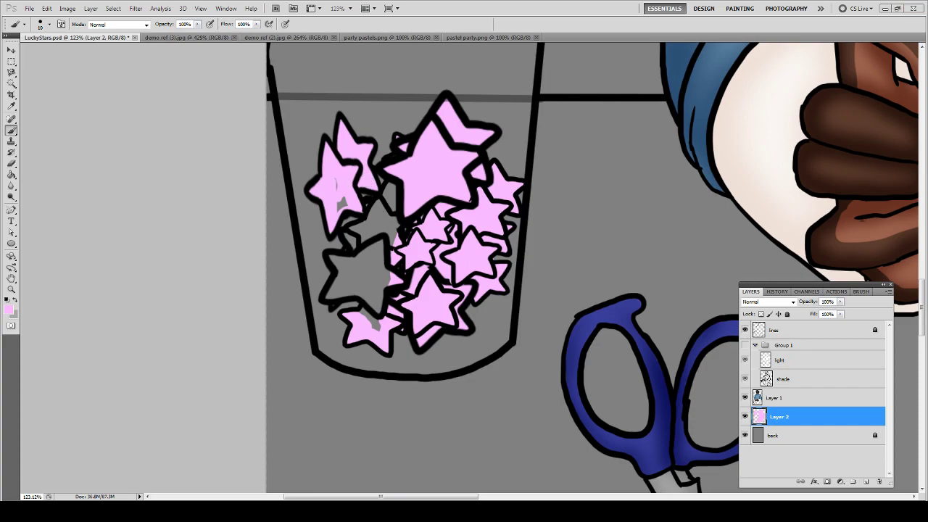
pyautogui.hotkey('alt', 'Tab')
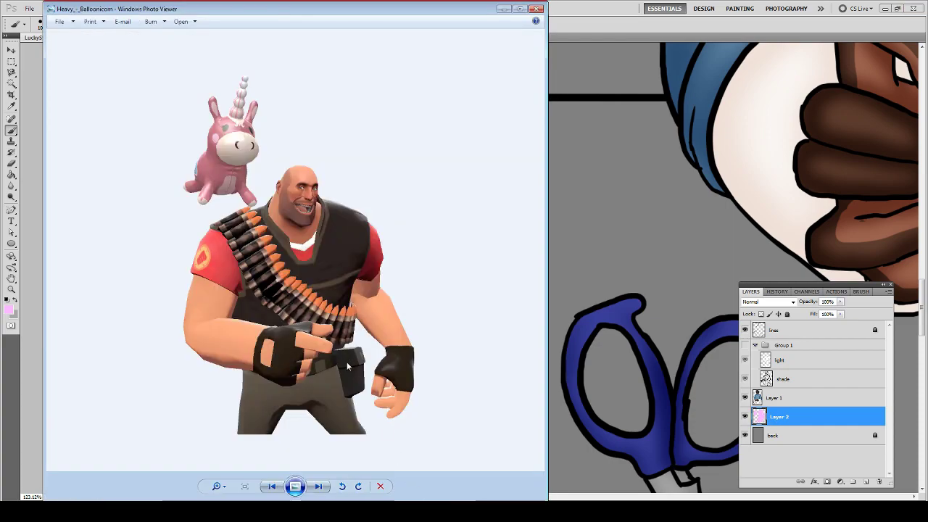
pyautogui.click(536, 9)
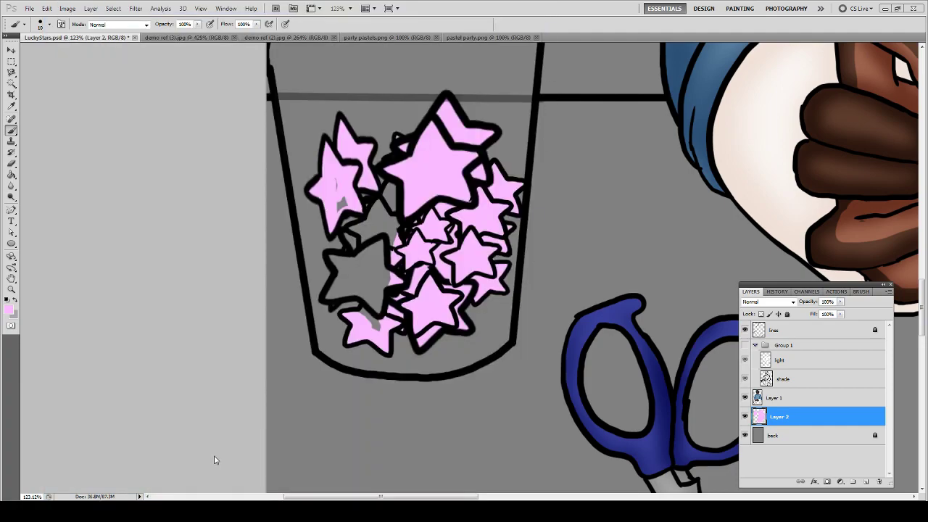
# - Switch to the file browser, go up to the comics folder, and open the 26 tf2 comic 6 the naked and the dead folder
pyautogui.hotkey('alt', 'Tab')
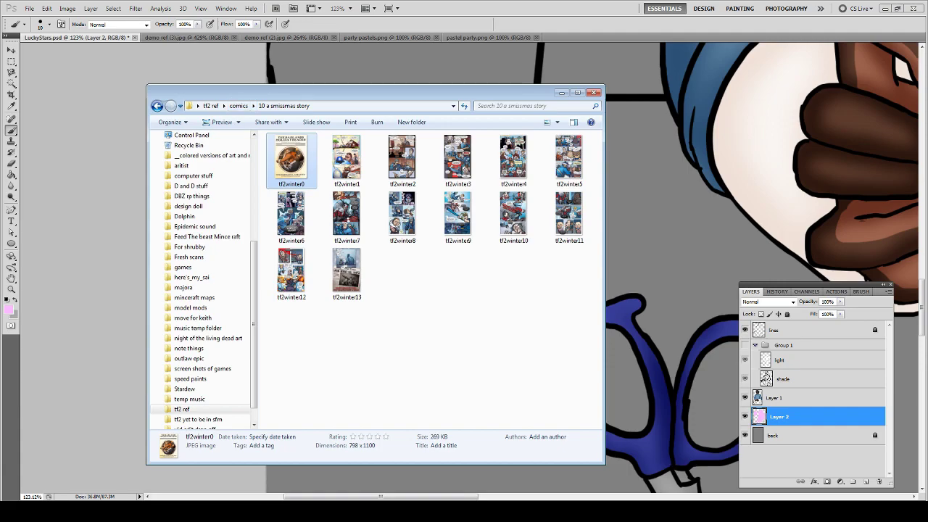
pyautogui.hotkey('alt', 'Tab')
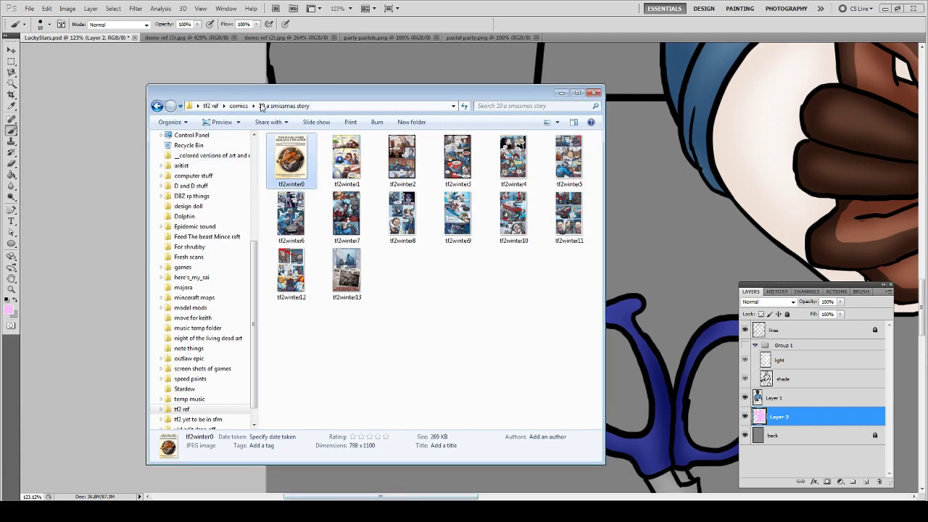
pyautogui.click(238, 106)
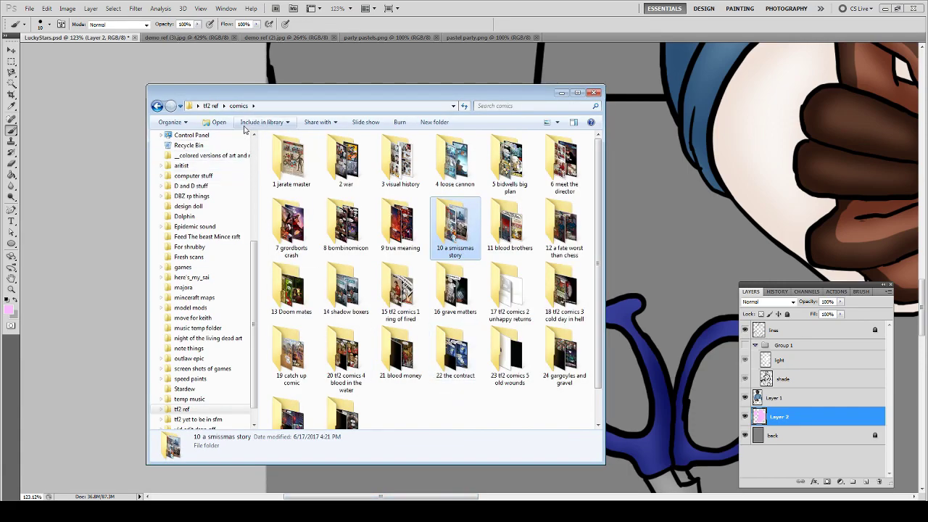
pyautogui.click(253, 106)
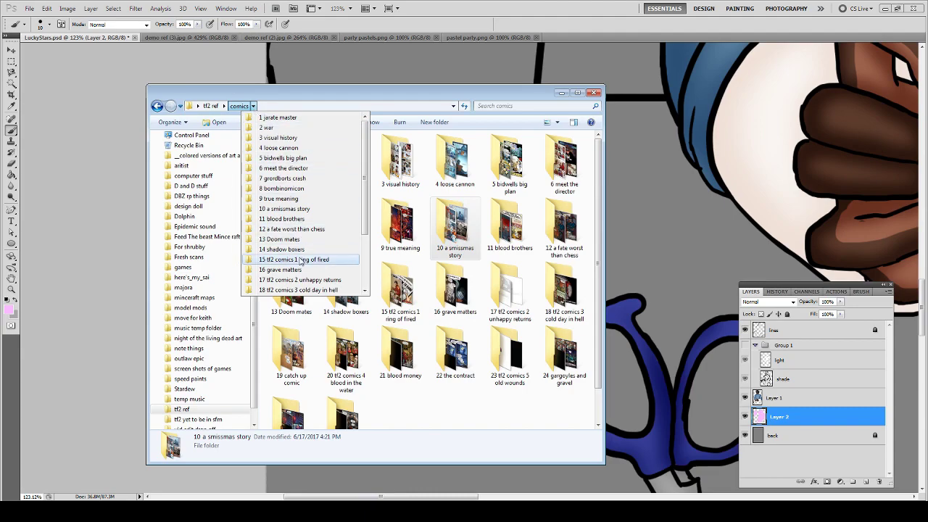
pyautogui.click(421, 405)
pyautogui.click(350, 410)
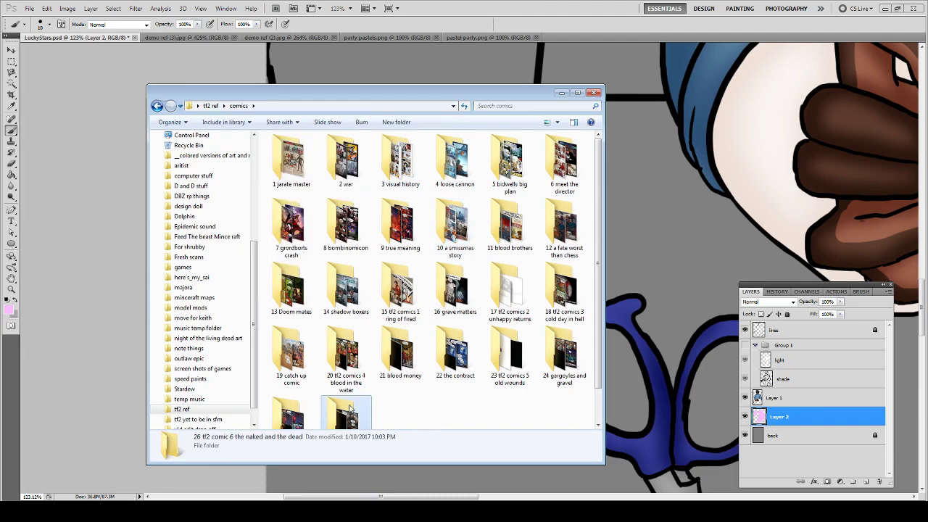
pyautogui.doubleClick(343, 388)
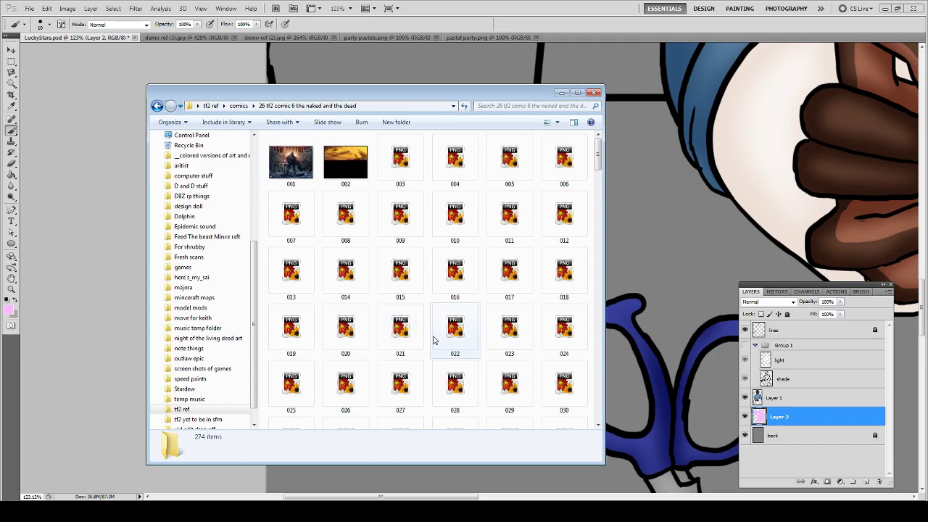
# - Browse the comic page thumbnails to image 169, view it and image 170, and return to the LuckyStars canvas in Photoshop
pyautogui.scroll(-5, 434, 340)
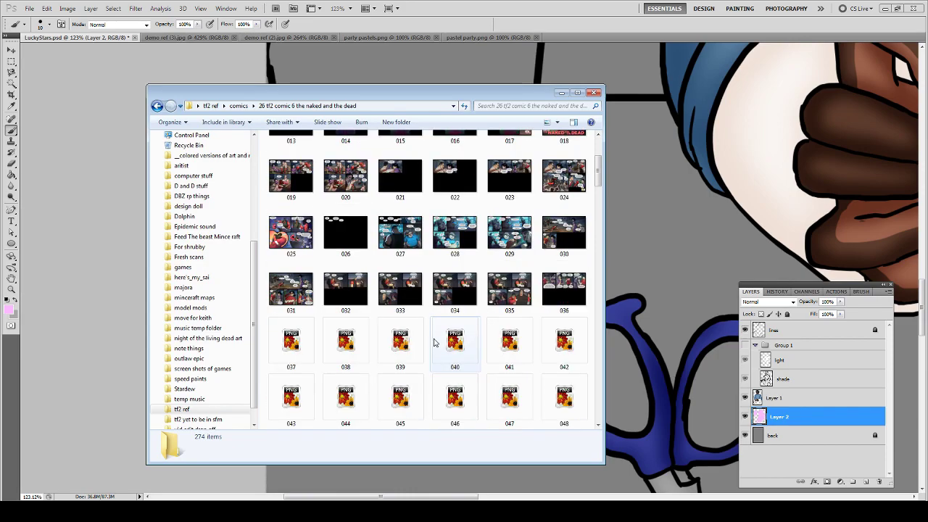
pyautogui.scroll(-3, 434, 341)
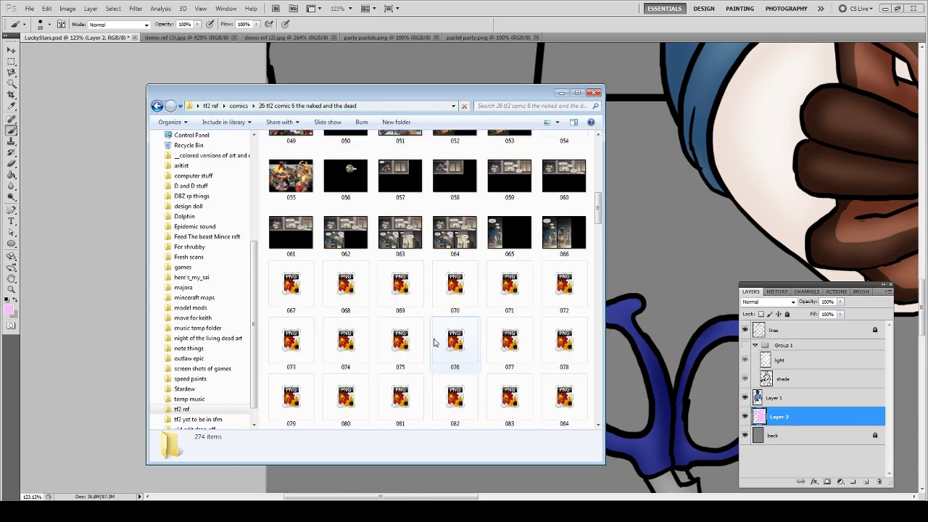
pyautogui.scroll(-3, 433, 341)
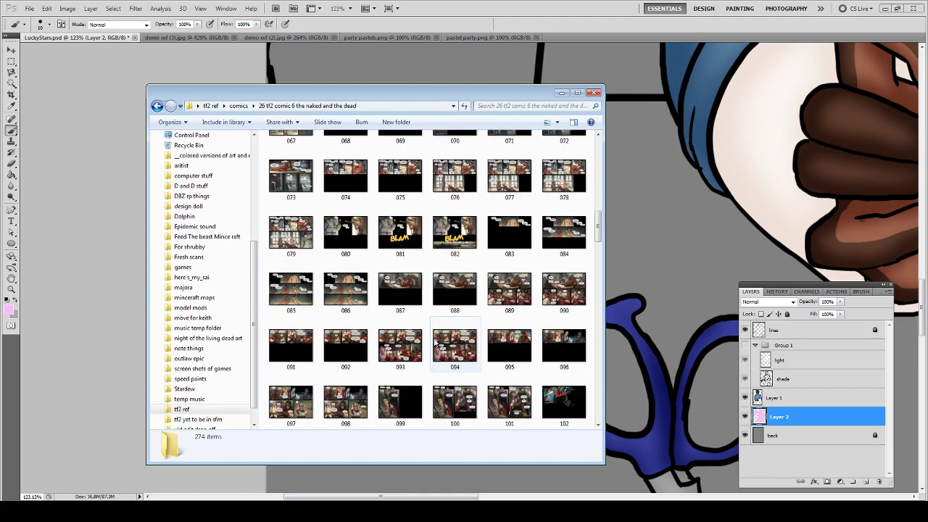
pyautogui.scroll(-1, 434, 341)
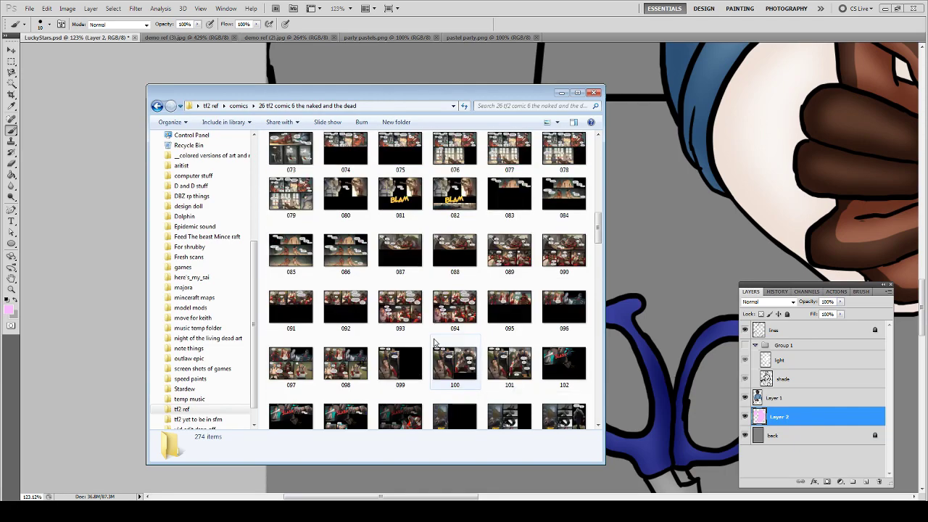
pyautogui.scroll(-2, 434, 340)
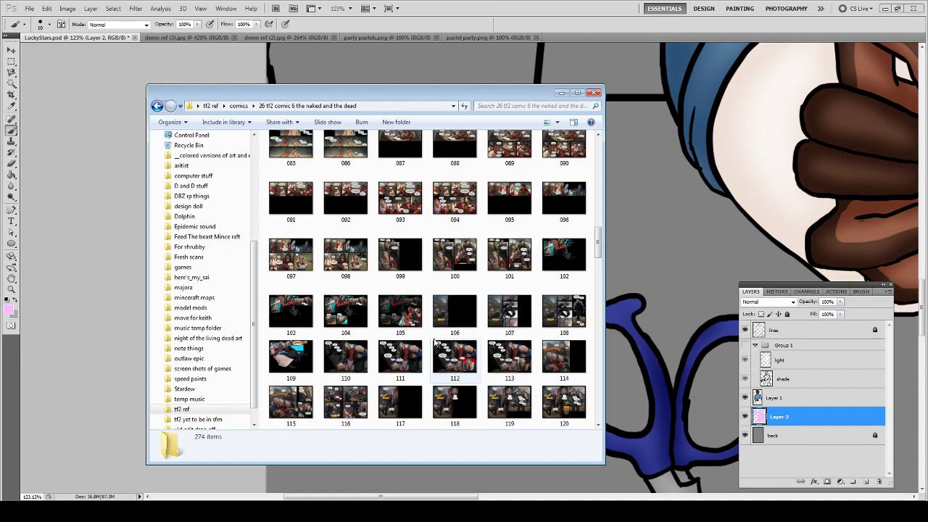
pyautogui.scroll(-3, 433, 341)
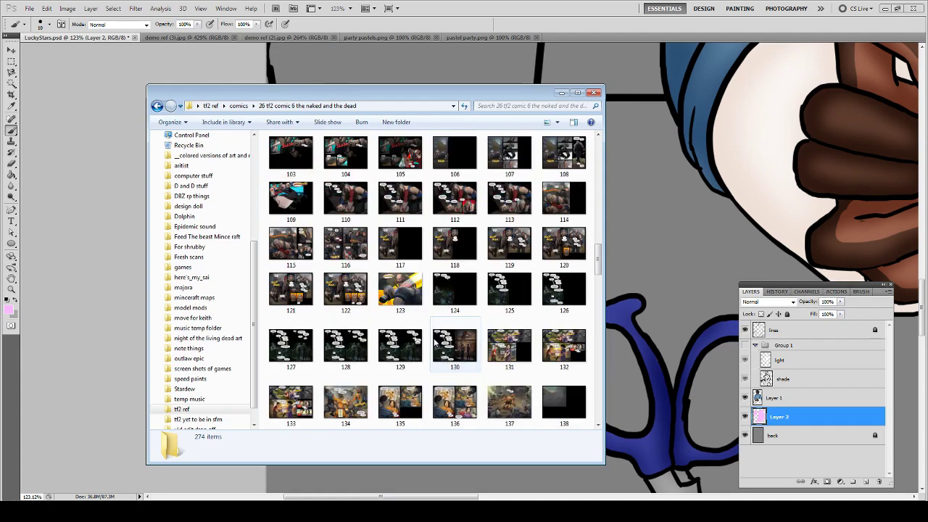
pyautogui.scroll(-3, 434, 343)
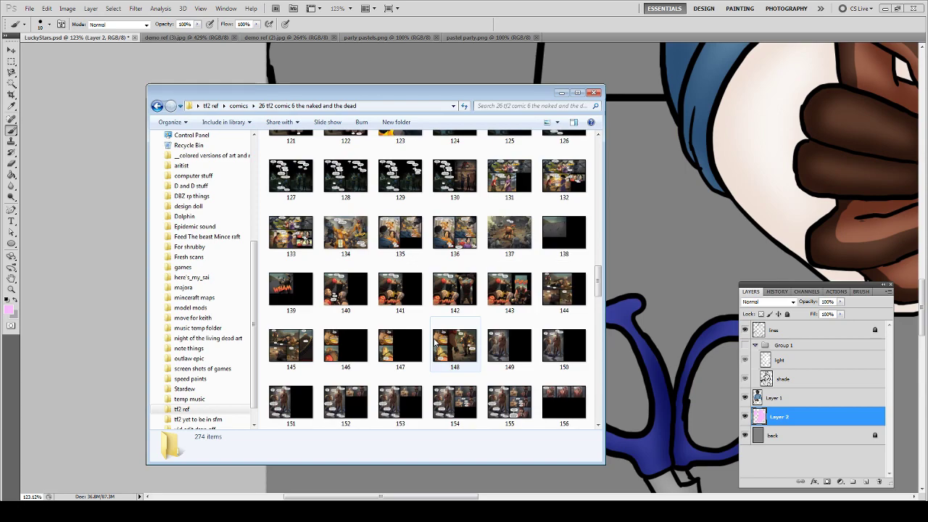
pyautogui.scroll(-3, 435, 346)
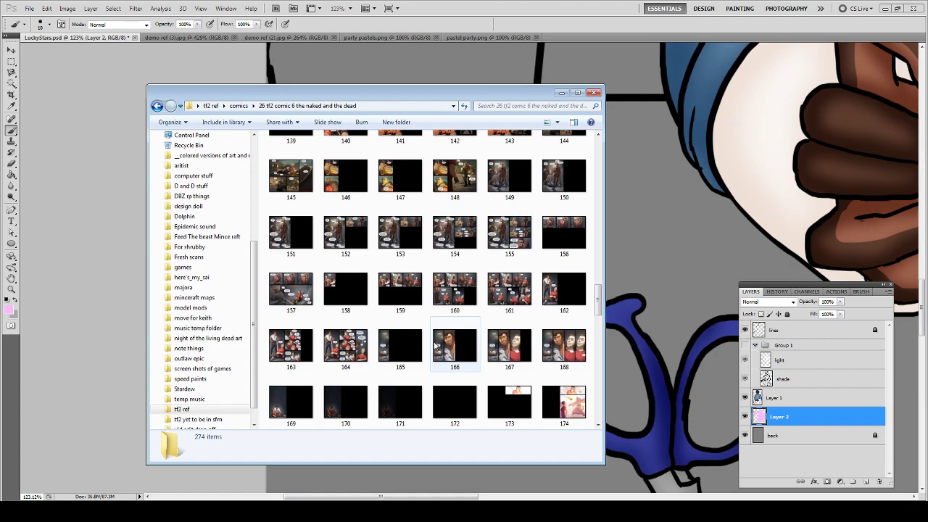
pyautogui.scroll(-3, 435, 347)
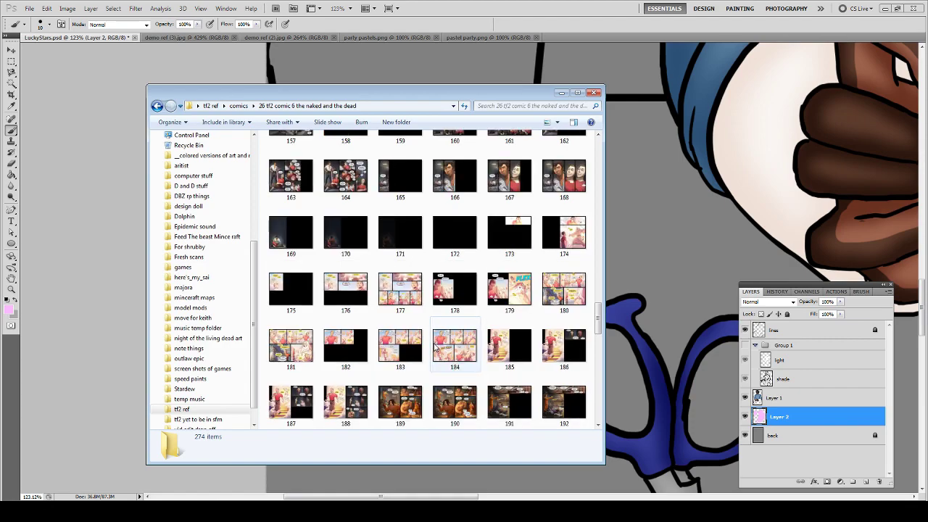
pyautogui.click(286, 243)
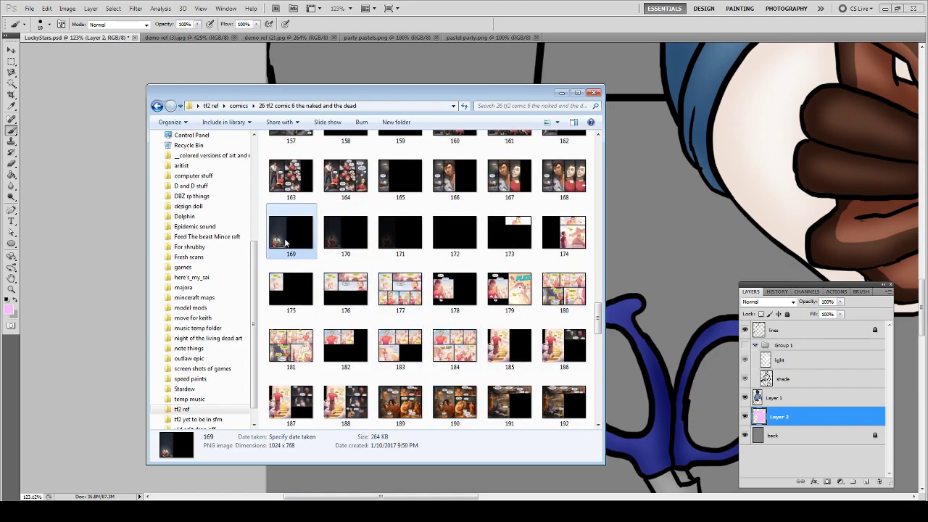
pyautogui.doubleClick(287, 244)
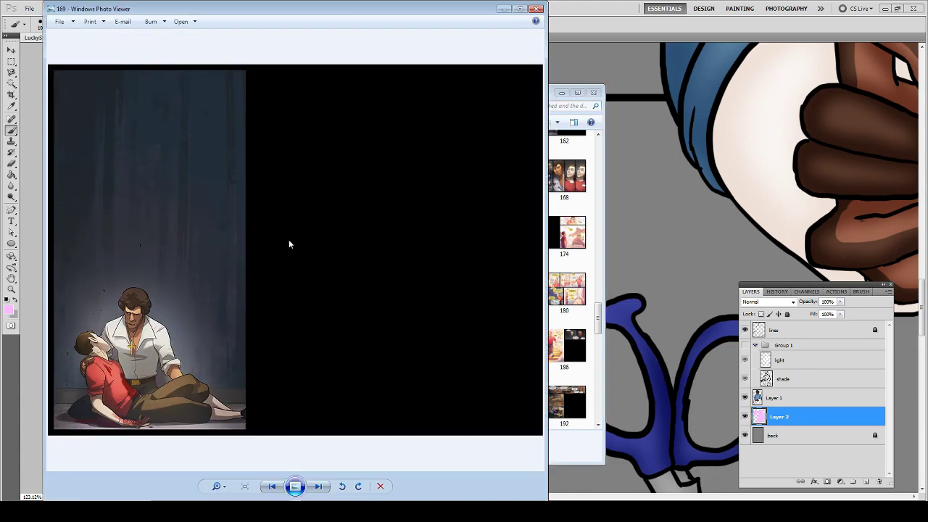
pyautogui.press('Right')
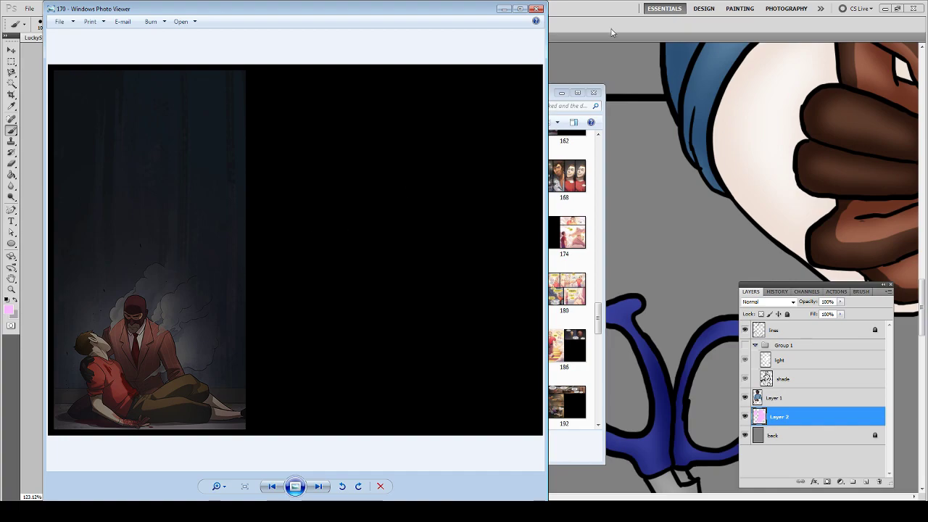
pyautogui.click(607, 6)
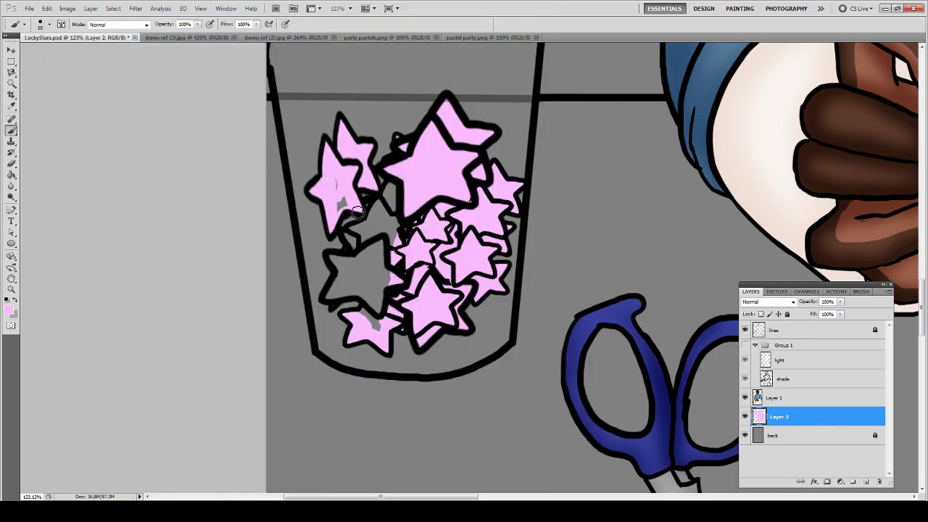
# - Fill the gaps in the upper-left star and paint the star below it pastel pink on Layer 2, and view and close a reference image
pyautogui.moveTo(349, 182); pyautogui.dragTo(338, 209)
pyautogui.moveTo(392, 196)
pyautogui.mouseDown()
pyautogui.moveTo(385, 210)
pyautogui.moveTo(397, 194)
pyautogui.moveTo(392, 222)
pyautogui.moveTo(356, 236)
pyautogui.moveTo(380, 207)
pyautogui.moveTo(370, 228)
pyautogui.moveTo(385, 212)
pyautogui.moveTo(354, 242)
pyautogui.moveTo(367, 253)
pyautogui.moveTo(360, 239)
pyautogui.mouseUp()
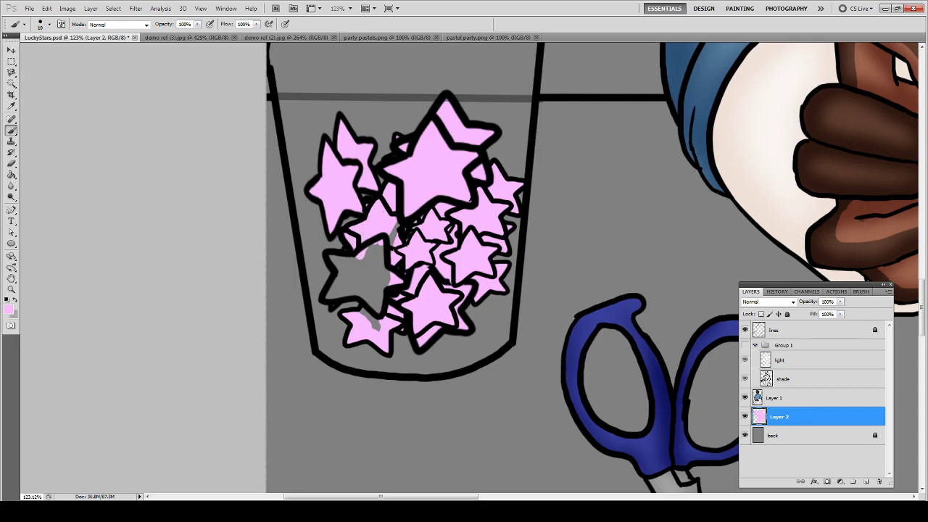
pyautogui.hotkey('alt', 'Tab')
pyautogui.scroll(5, 150, 306)
pyautogui.moveTo(147, 338); pyautogui.dragTo(367, 199)
pyautogui.click(537, 9)
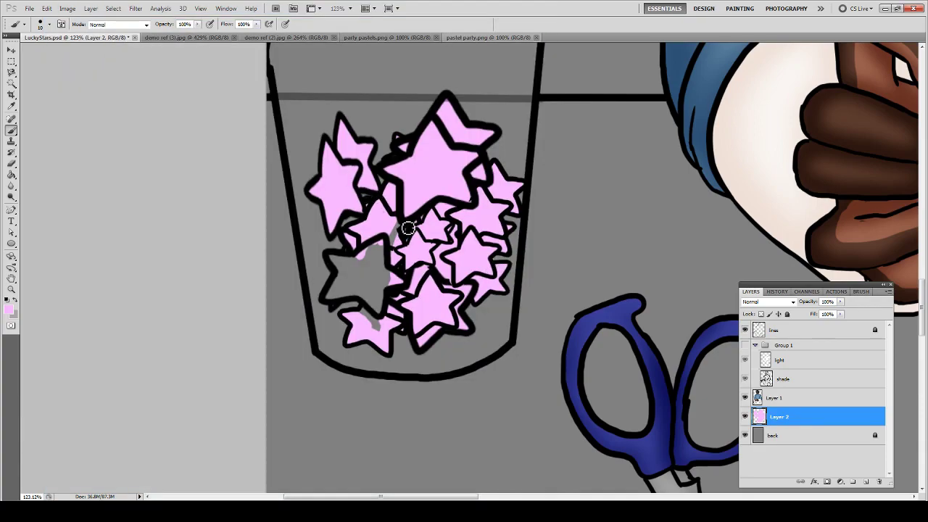
# - Paint the points and outer edges of the large lower-left star in the jar pastel pink on Layer 2
pyautogui.moveTo(385, 247); pyautogui.dragTo(387, 273)
pyautogui.moveTo(333, 262)
pyautogui.mouseDown()
pyautogui.moveTo(347, 255)
pyautogui.moveTo(344, 277)
pyautogui.mouseUp()
pyautogui.press('e')
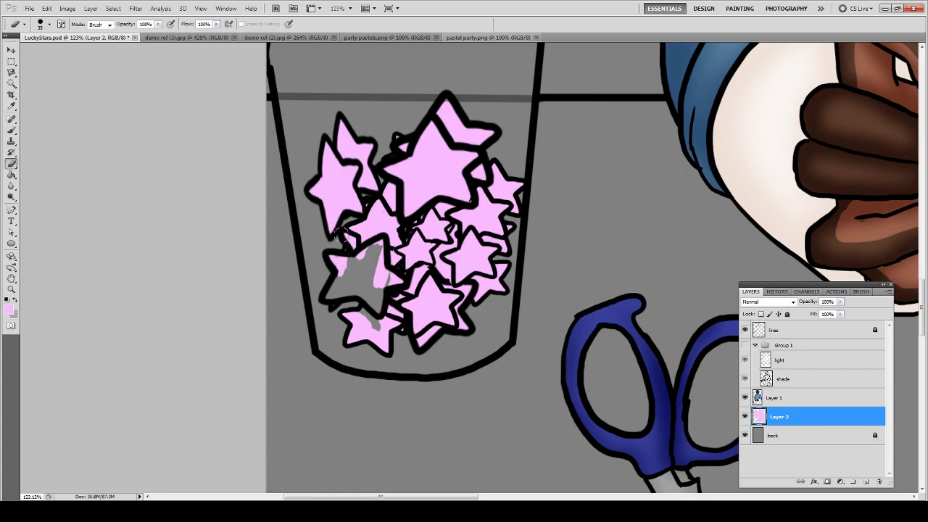
pyautogui.press('b')
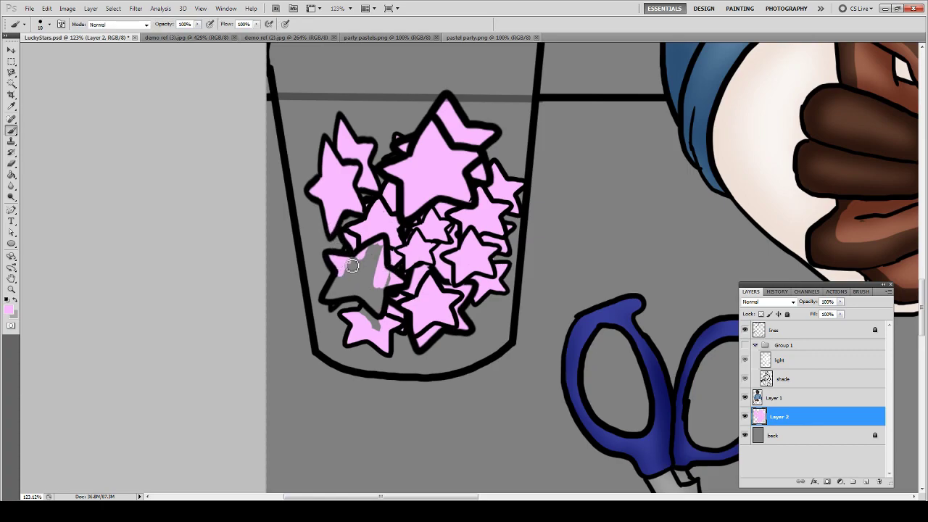
pyautogui.moveTo(346, 265)
pyautogui.mouseDown()
pyautogui.moveTo(341, 301)
pyautogui.moveTo(336, 295)
pyautogui.mouseUp()
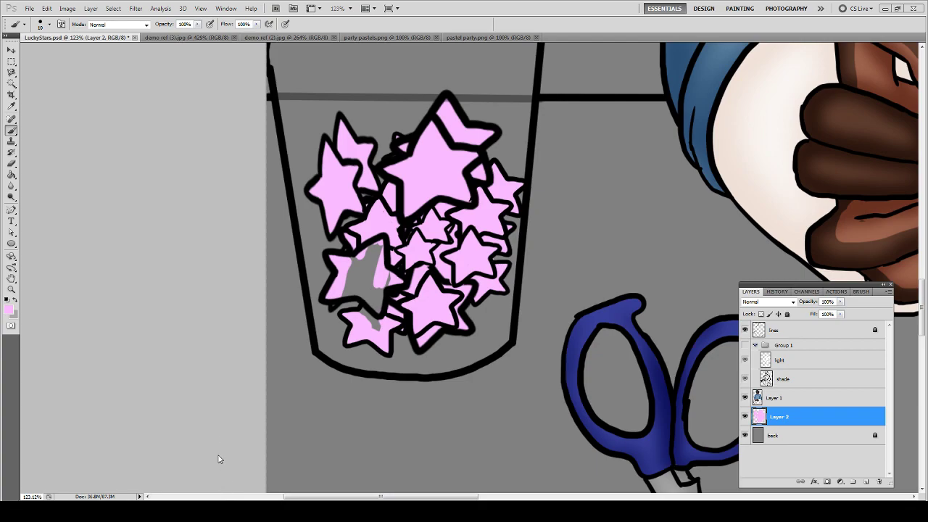
# - Switch to the comic page folder and open image 170 in Windows Photo Viewer
pyautogui.hotkey('alt', 'Tab')
pyautogui.doubleClick(346, 229)
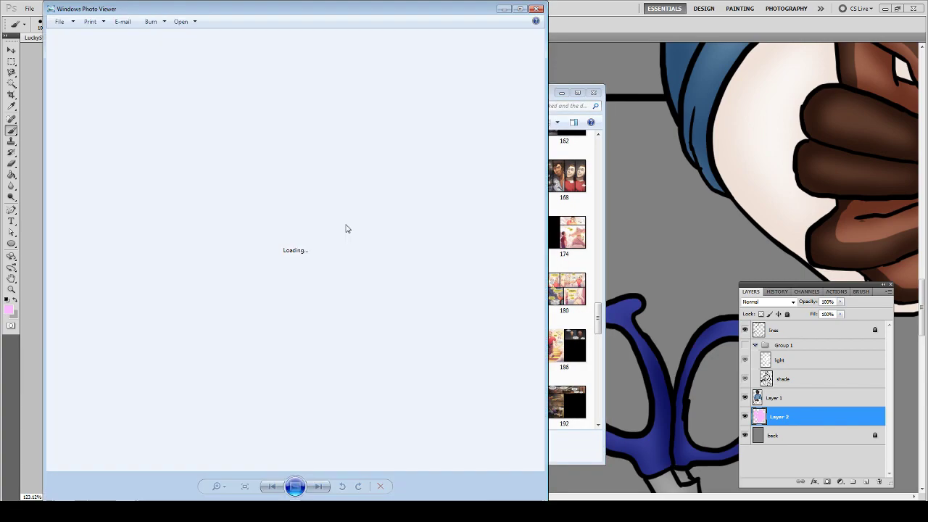
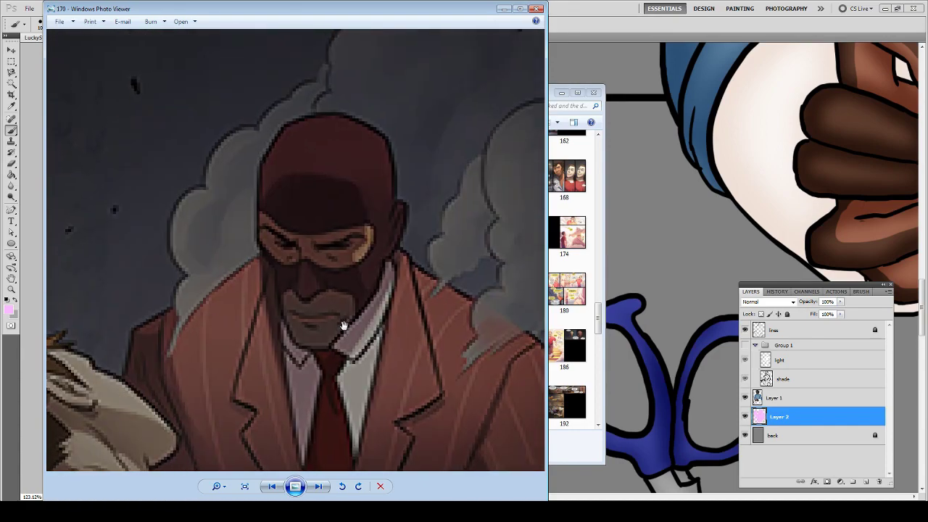
# - Close the reference image and fill the remaining gray center of the large lower-left star in the jar with pastel pink on Layer 2
pyautogui.click(534, 10)
pyautogui.click(652, 234)
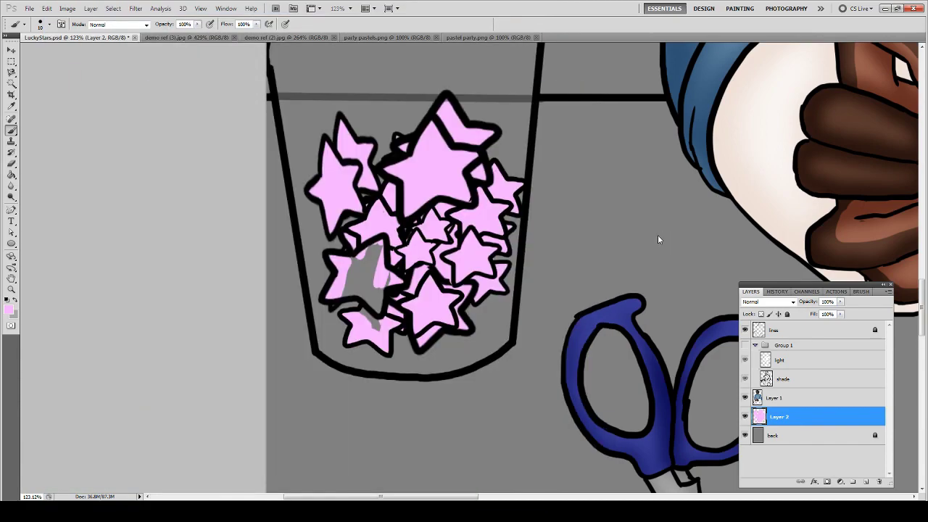
pyautogui.press('e')
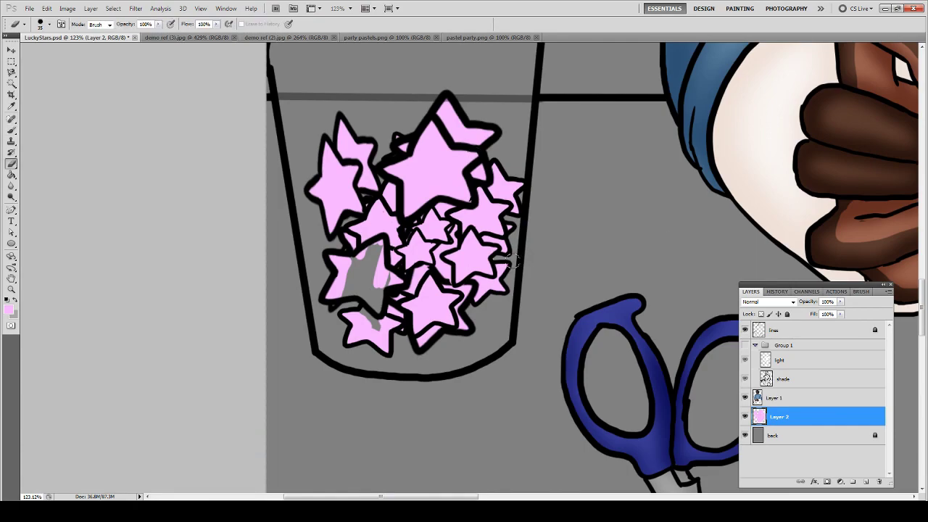
pyautogui.press('b')
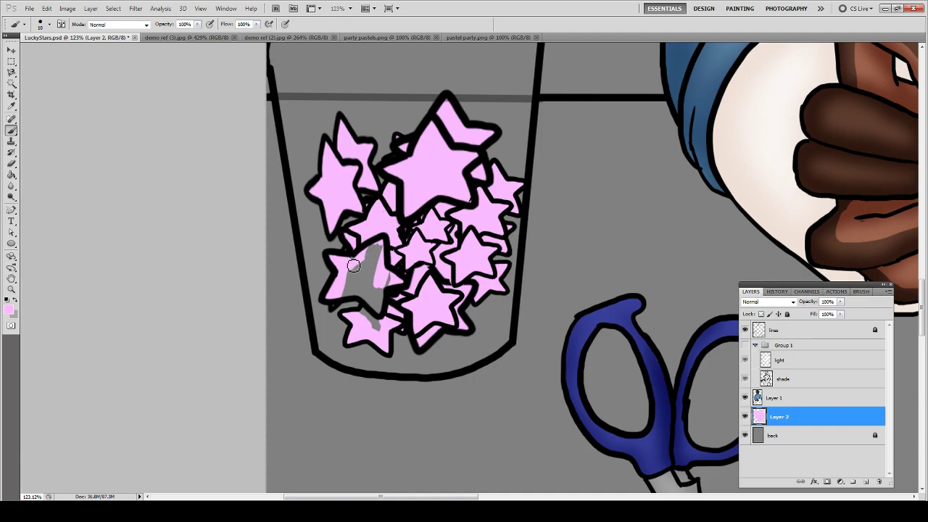
pyautogui.moveTo(353, 265)
pyautogui.mouseDown()
pyautogui.moveTo(344, 300)
pyautogui.moveTo(363, 295)
pyautogui.moveTo(383, 313)
pyautogui.moveTo(380, 320)
pyautogui.moveTo(369, 307)
pyautogui.moveTo(367, 327)
pyautogui.moveTo(387, 289)
pyautogui.moveTo(387, 302)
pyautogui.moveTo(383, 295)
pyautogui.moveTo(372, 304)
pyautogui.moveTo(346, 299)
pyautogui.moveTo(367, 259)
pyautogui.moveTo(364, 290)
pyautogui.moveTo(378, 264)
pyautogui.moveTo(393, 267)
pyautogui.moveTo(393, 276)
pyautogui.moveTo(376, 298)
pyautogui.moveTo(358, 285)
pyautogui.moveTo(366, 303)
pyautogui.moveTo(389, 265)
pyautogui.mouseUp()
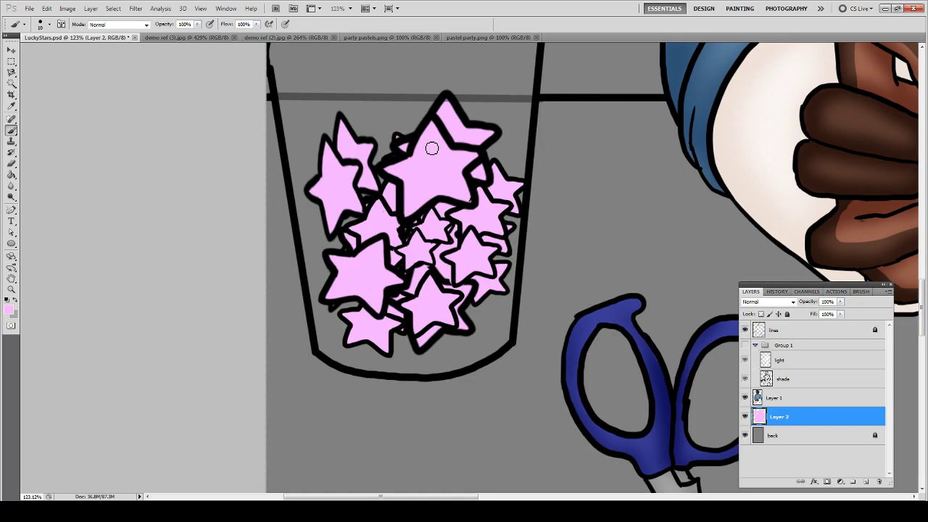
# - Paint the folded paper strip held in the character's hands pastel pink on Layer 2, including the small knot between the fingers
pyautogui.hotkey('ctrl', '0')
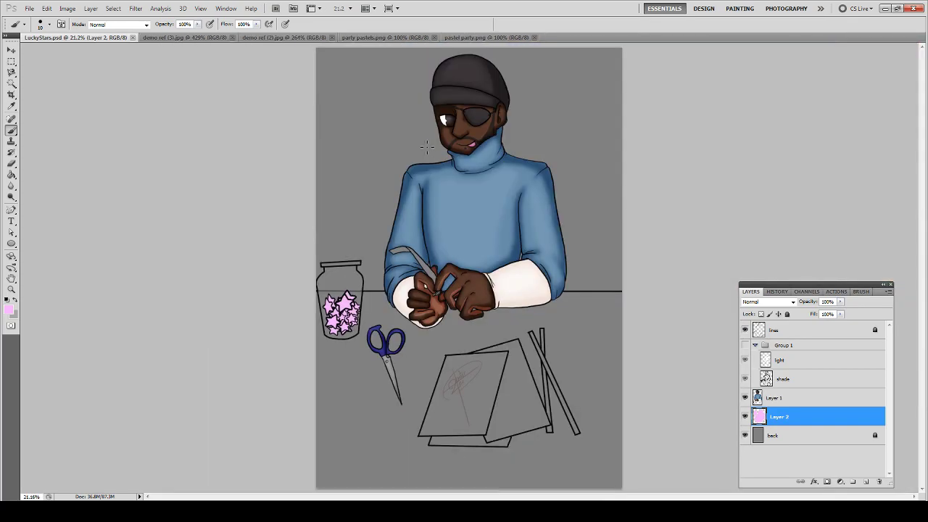
pyautogui.press('z')
pyautogui.moveTo(476, 311); pyautogui.dragTo(472, 317)
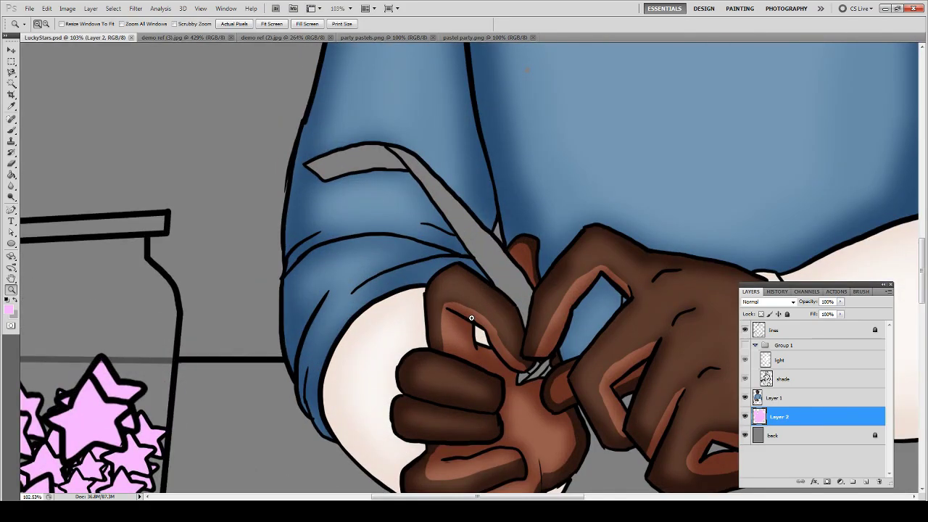
pyautogui.press('b')
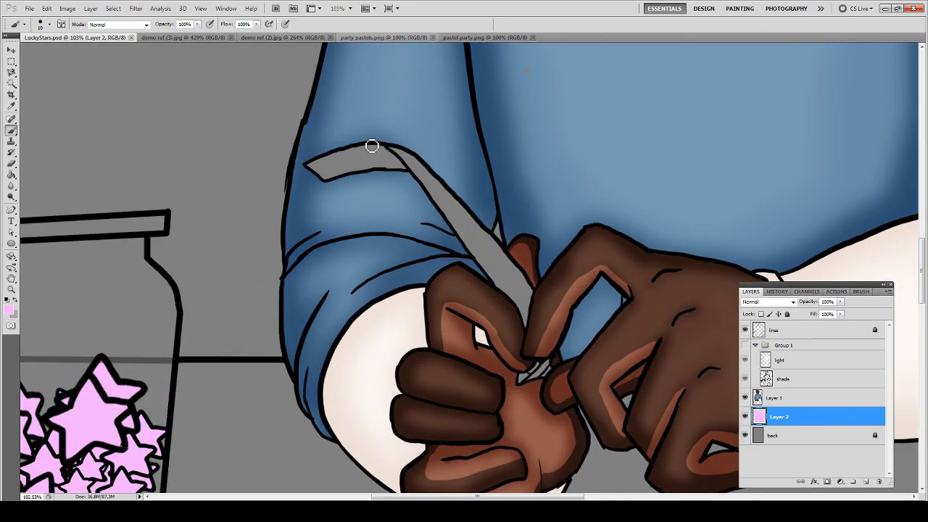
pyautogui.moveTo(464, 236)
pyautogui.mouseDown()
pyautogui.moveTo(401, 141)
pyautogui.moveTo(333, 184)
pyautogui.moveTo(312, 163)
pyautogui.mouseUp()
pyautogui.moveTo(382, 155); pyautogui.dragTo(377, 189)
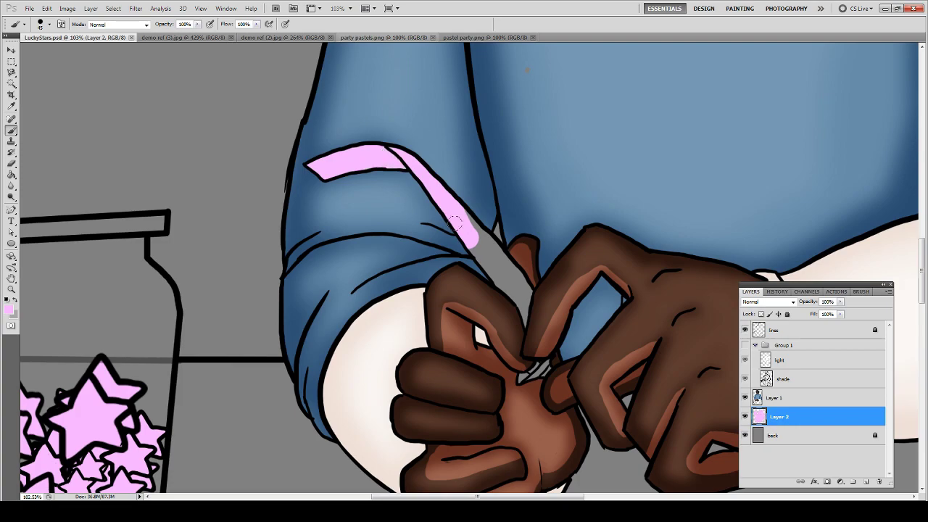
pyautogui.moveTo(455, 223)
pyautogui.mouseDown()
pyautogui.moveTo(507, 302)
pyautogui.moveTo(454, 209)
pyautogui.moveTo(528, 327)
pyautogui.moveTo(479, 243)
pyautogui.mouseUp()
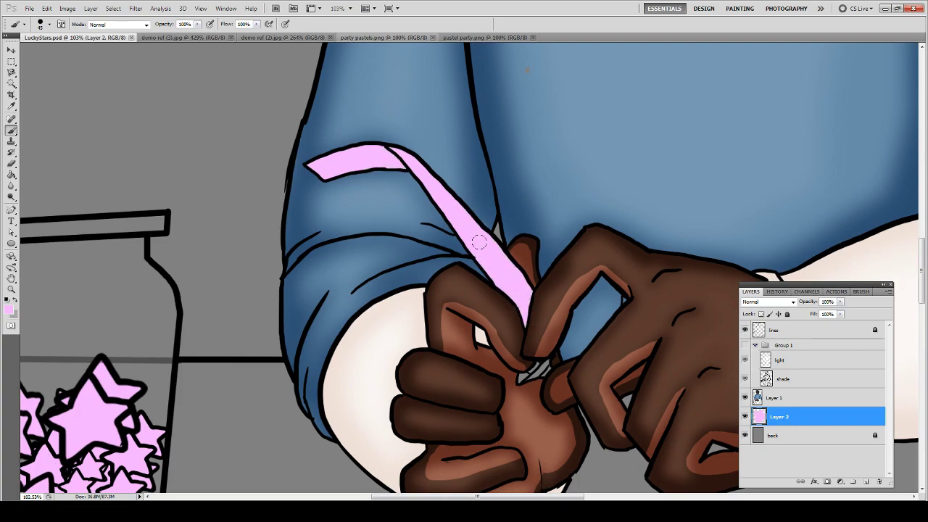
pyautogui.moveTo(530, 377)
pyautogui.mouseDown()
pyautogui.moveTo(477, 244)
pyautogui.moveTo(478, 254)
pyautogui.mouseUp()
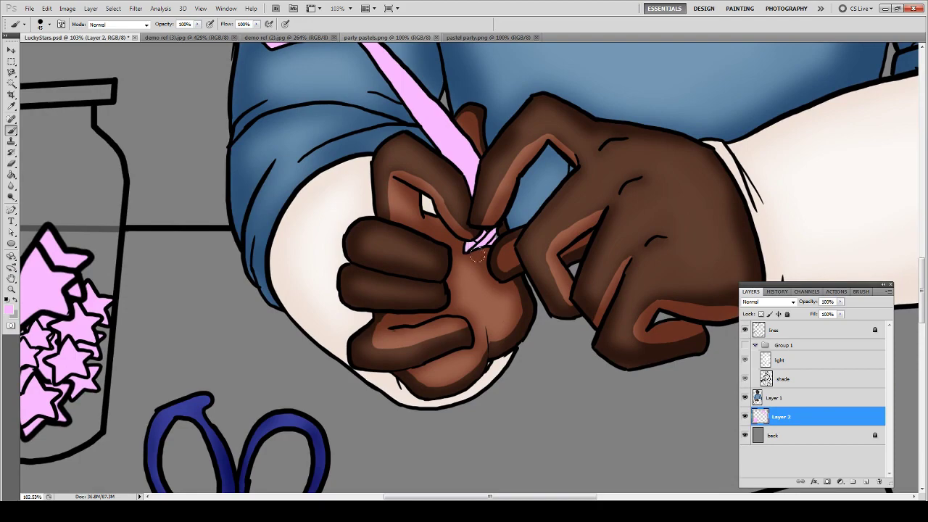
# - Paint the front diagonal paper strip beside the sheets on the table pastel pink along its full length
pyautogui.moveTo(533, 312); pyautogui.dragTo(425, 114)
pyautogui.moveTo(634, 433); pyautogui.dragTo(503, 200)
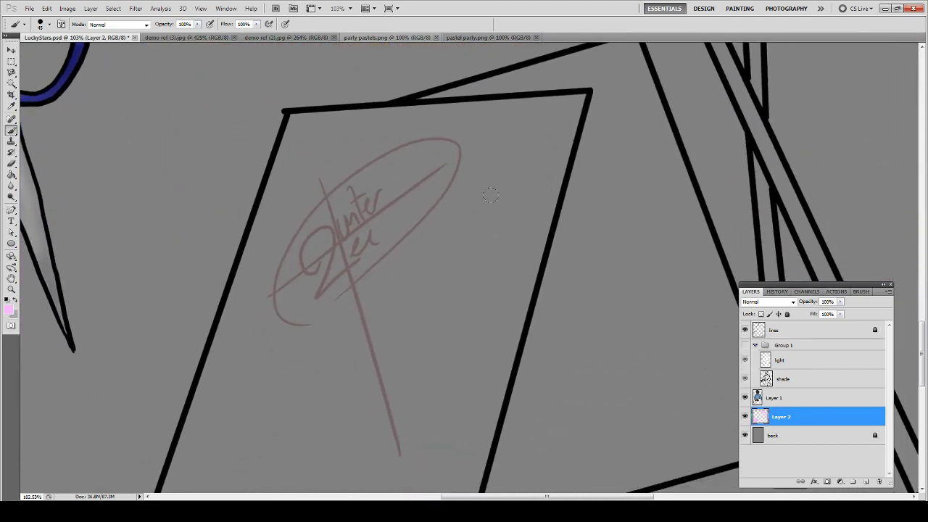
pyautogui.hotkey('ctrl', '0')
pyautogui.press('z')
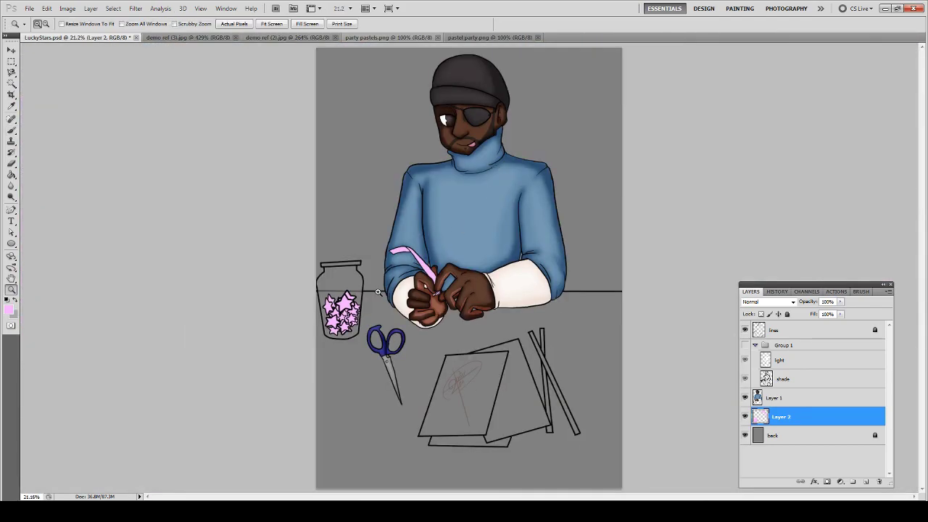
pyautogui.moveTo(378, 292); pyautogui.dragTo(643, 480)
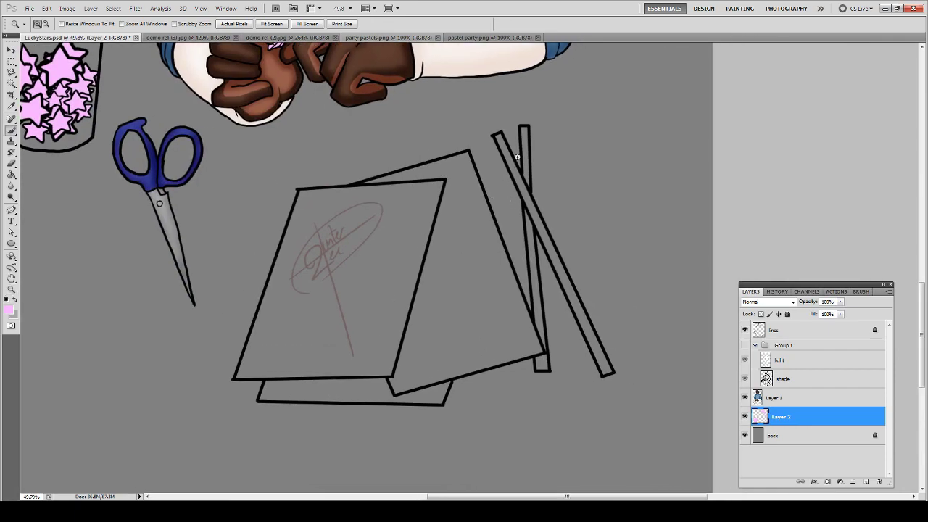
pyautogui.press('b')
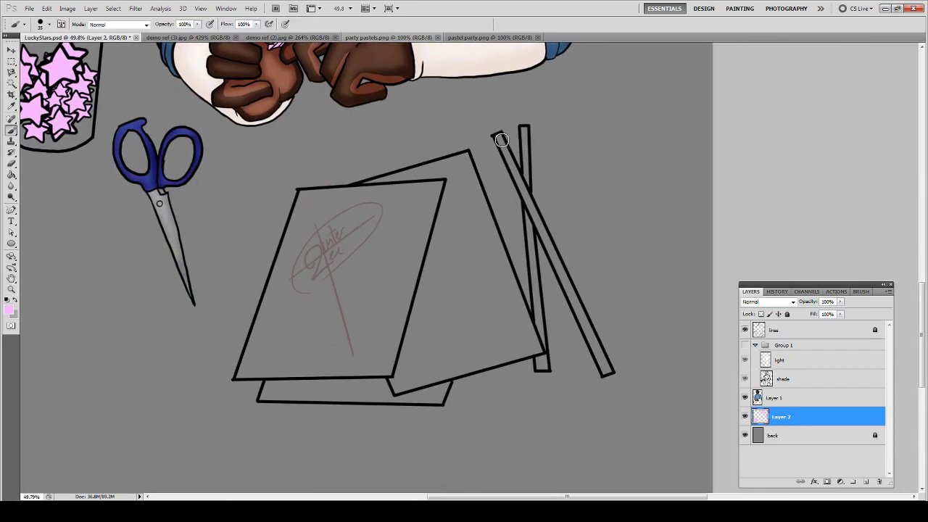
pyautogui.click(499, 138)
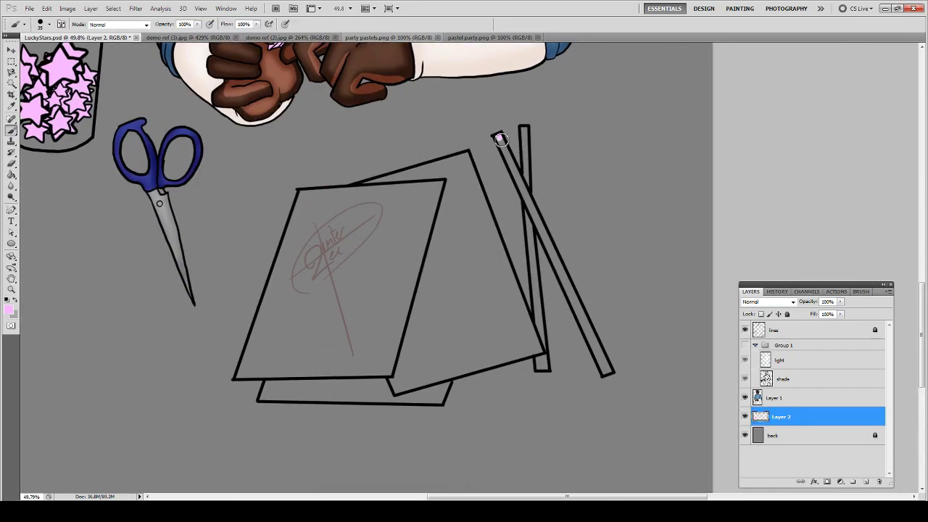
pyautogui.keyDown('shift'); pyautogui.click(608, 373); pyautogui.keyUp('shift')
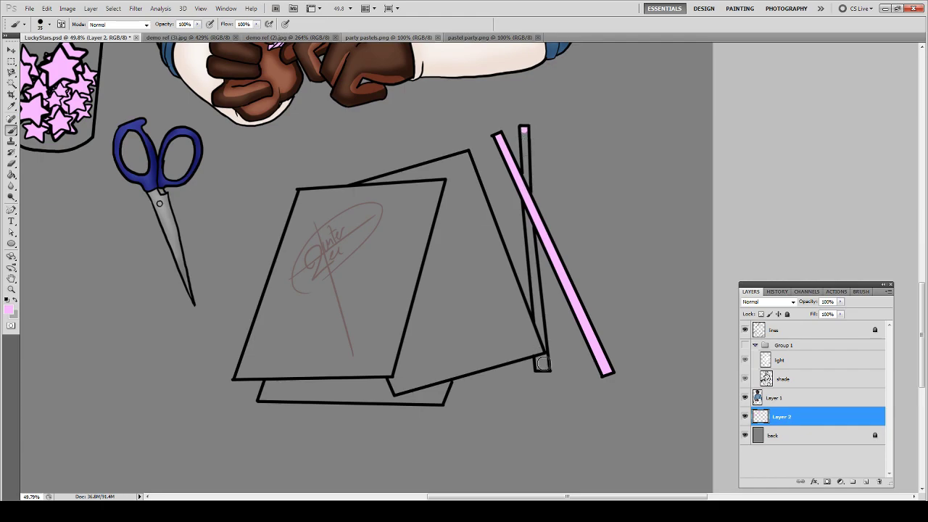
# - Paint the near-vertical paper strip behind the diagonal one pastel pink, undoing and repeating strokes until it follows the outline
pyautogui.keyDown('shift'); pyautogui.click(541, 368); pyautogui.keyUp('shift')
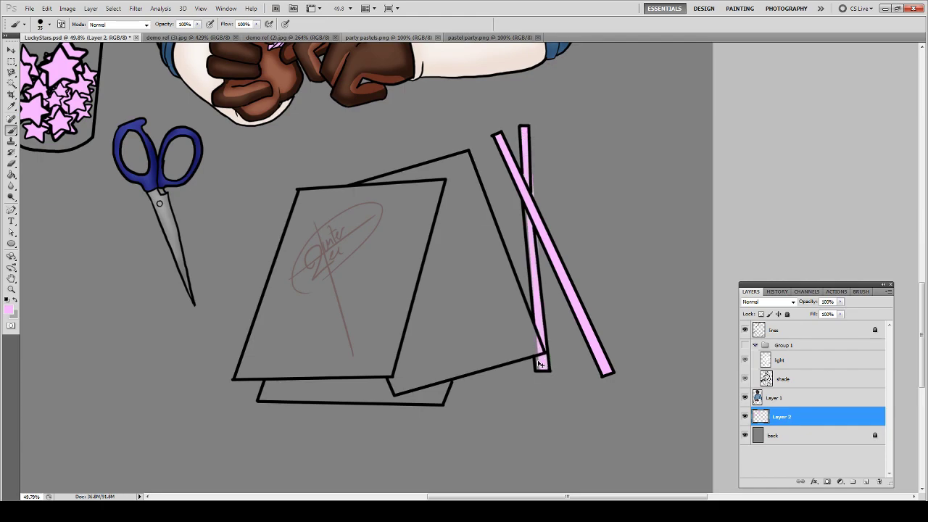
pyautogui.hotkey('ctrl', 'z')
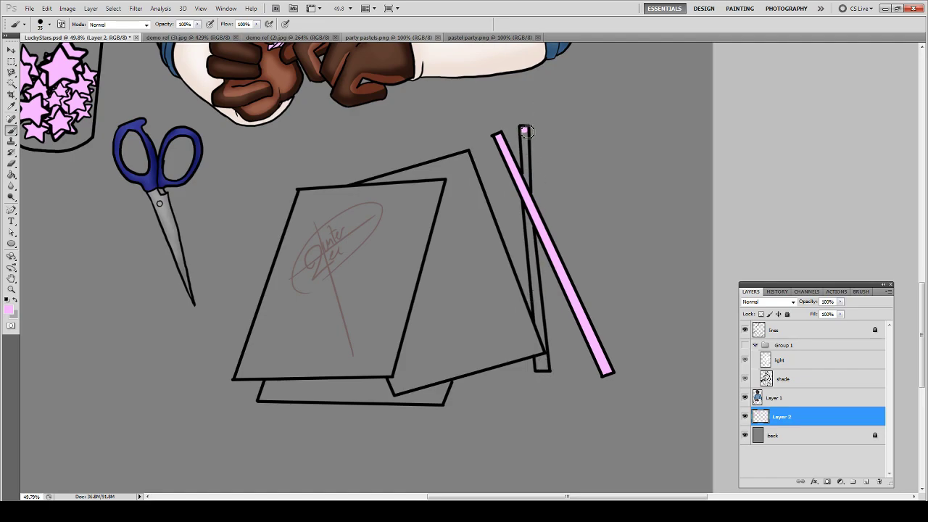
pyautogui.keyDown('shift'); pyautogui.click(544, 369); pyautogui.keyUp('shift')
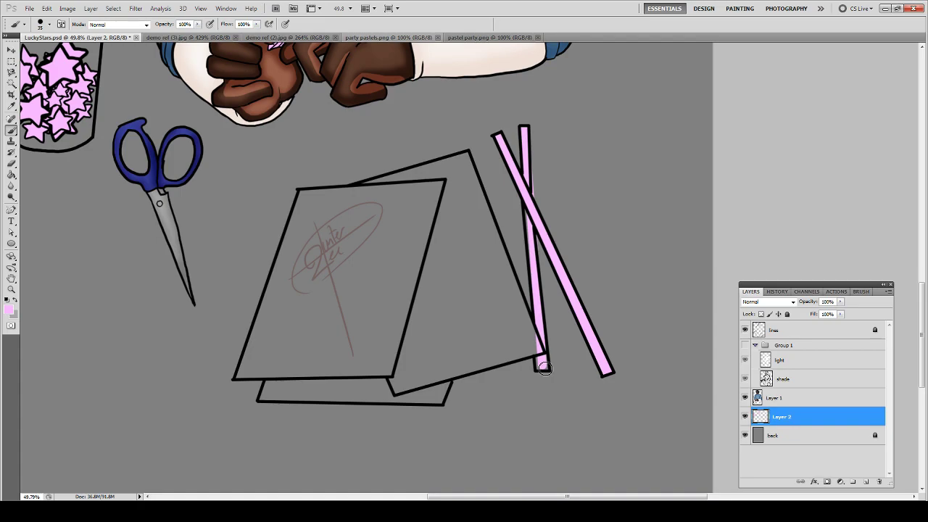
pyautogui.hotkey('ctrl', 'z')
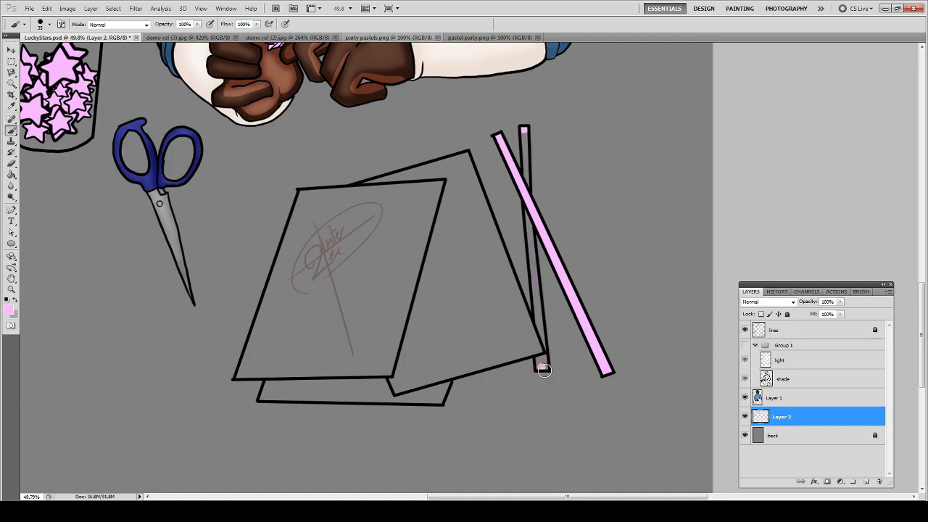
pyautogui.keyDown('shift'); pyautogui.click(526, 133); pyautogui.keyUp('shift')
pyautogui.press('e')
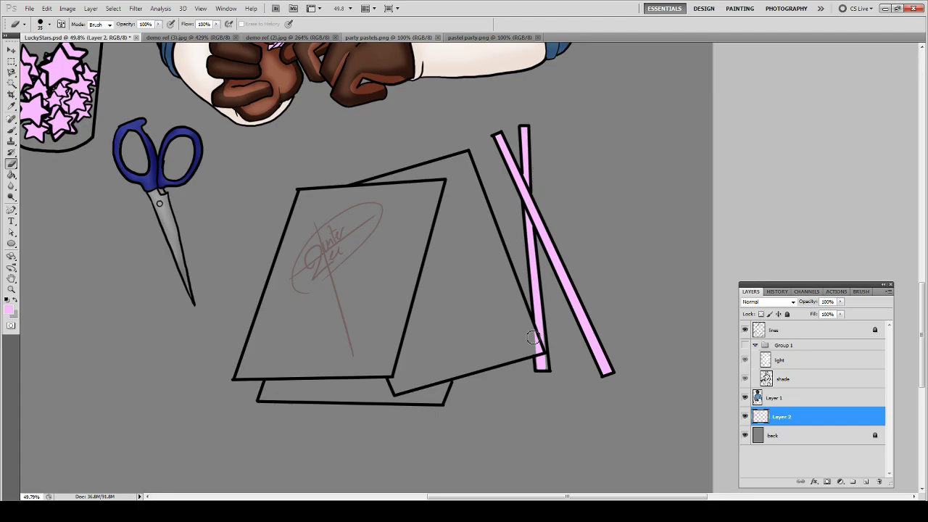
pyautogui.press('v')
pyautogui.press('b')
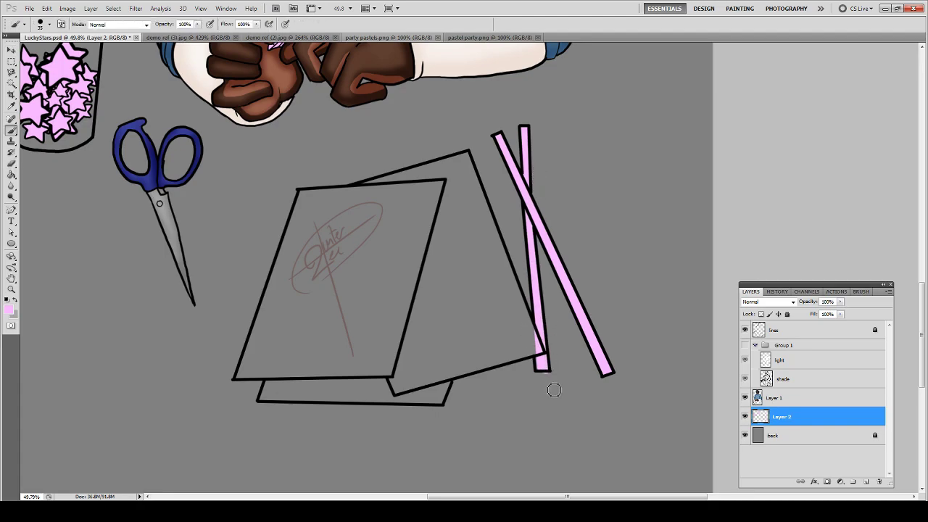
pyautogui.press('e')
pyautogui.press('b')
# - Outline the tilted rear paper sheet in pastel pink, fill its interior with the Paint Bucket, and erase overspill along its upper edge
pyautogui.keyDown('shift'); pyautogui.click(398, 391); pyautogui.keyUp('shift')
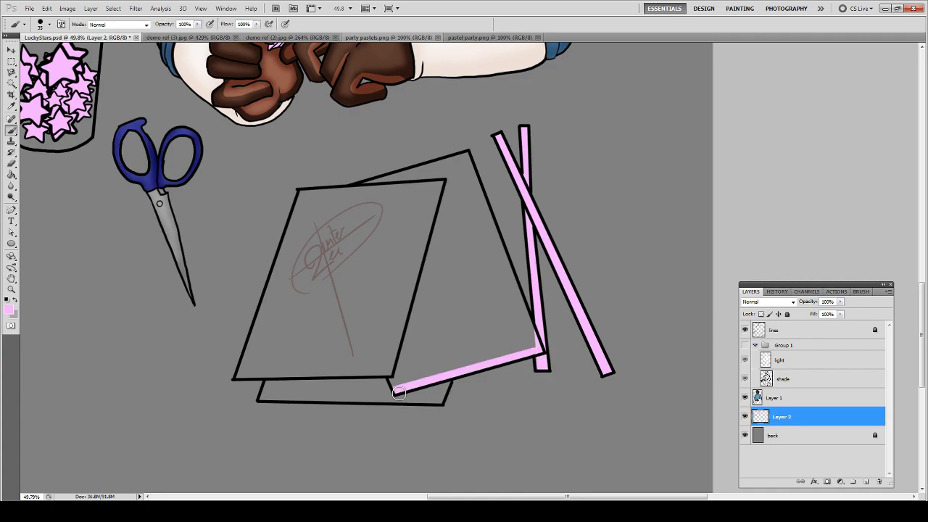
pyautogui.keyDown('shift'); pyautogui.click(333, 189); pyautogui.keyUp('shift')
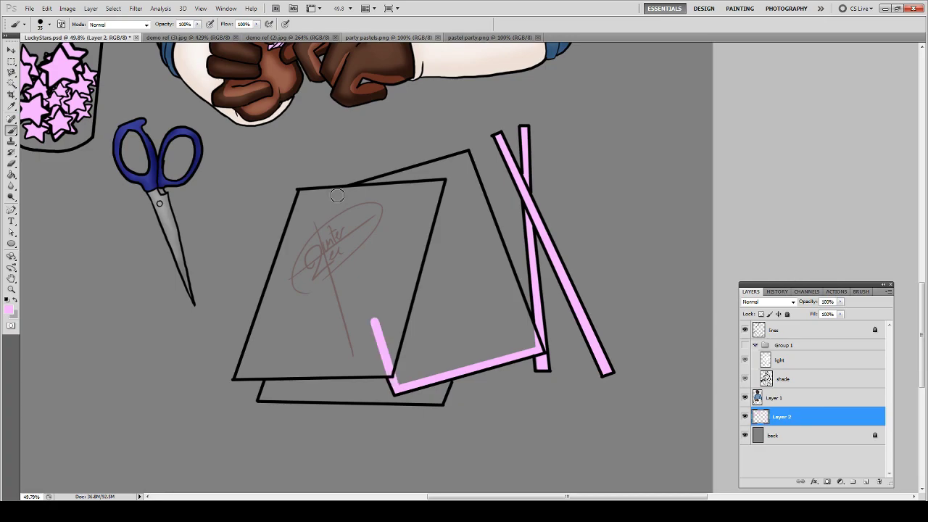
pyautogui.keyDown('shift'); pyautogui.click(470, 154); pyautogui.keyUp('shift')
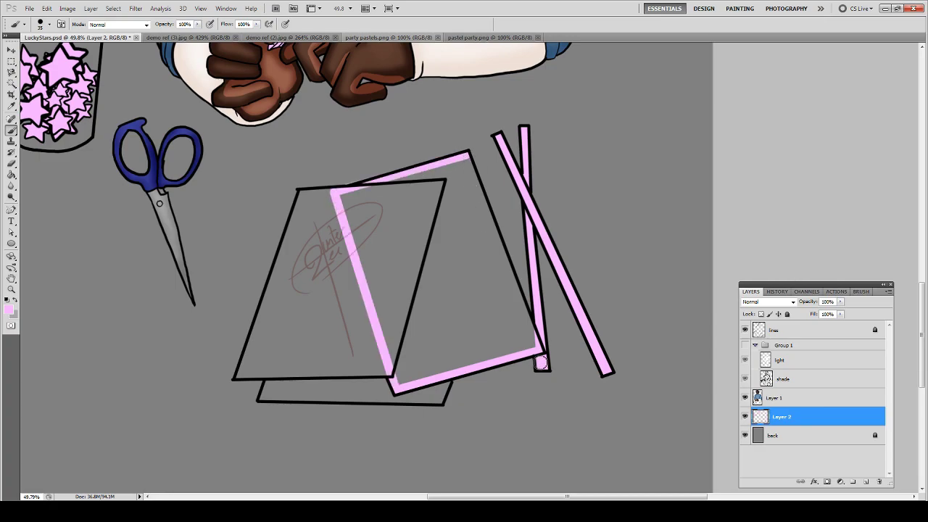
pyautogui.keyDown('shift'); pyautogui.click(540, 353); pyautogui.keyUp('shift')
pyautogui.press('g')
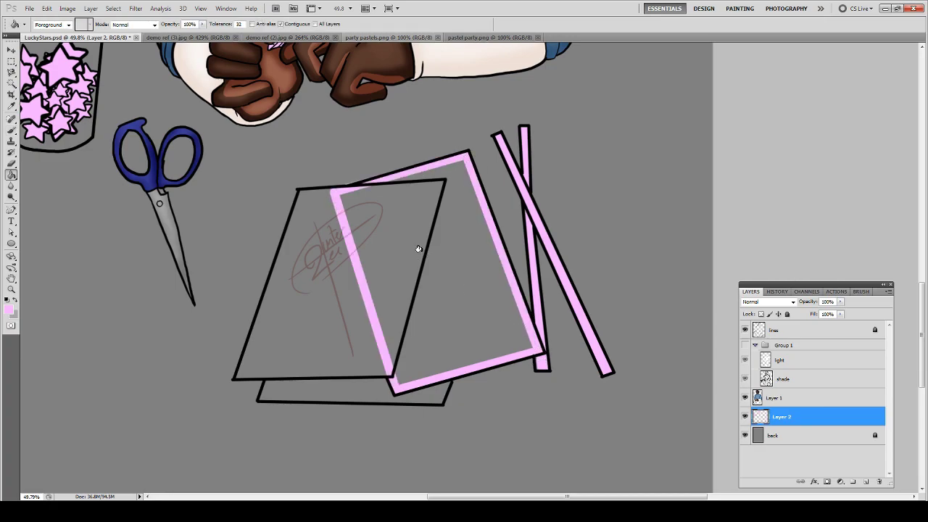
pyautogui.click(418, 250)
pyautogui.press('b')
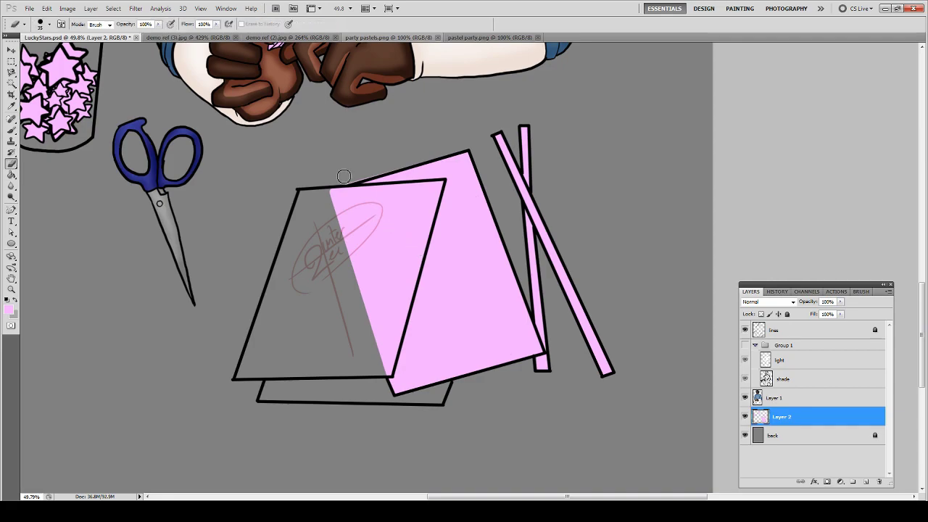
pyautogui.click(339, 186)
pyautogui.keyDown('shift'); pyautogui.click(469, 151); pyautogui.keyUp('shift')
# - Outline the uncolored part of the front paper sheet in pastel pink, erase overspill along its slanted edge, and fill the interior
pyautogui.press('b')
pyautogui.moveTo(332, 194); pyautogui.dragTo(299, 193)
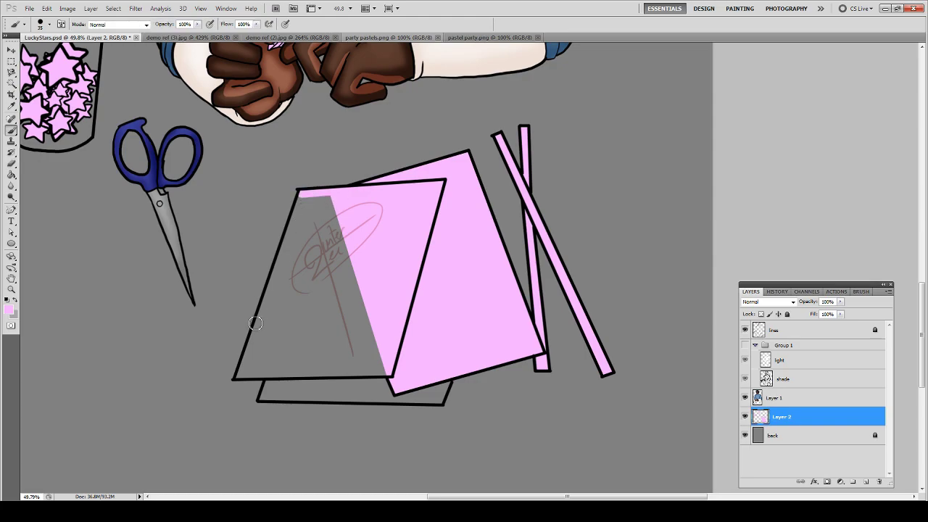
pyautogui.keyDown('shift'); pyautogui.click(240, 379); pyautogui.keyUp('shift')
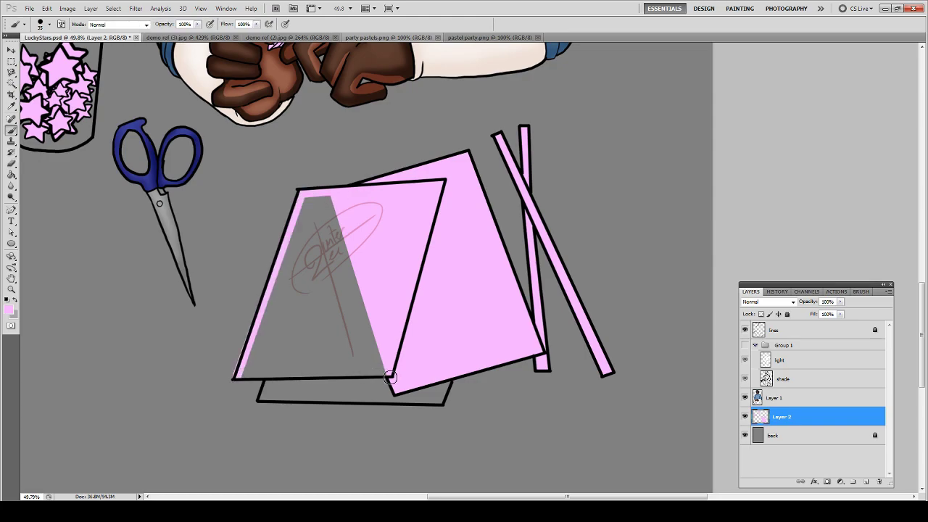
pyautogui.keyDown('shift'); pyautogui.click(386, 373); pyautogui.keyUp('shift')
pyautogui.press('e')
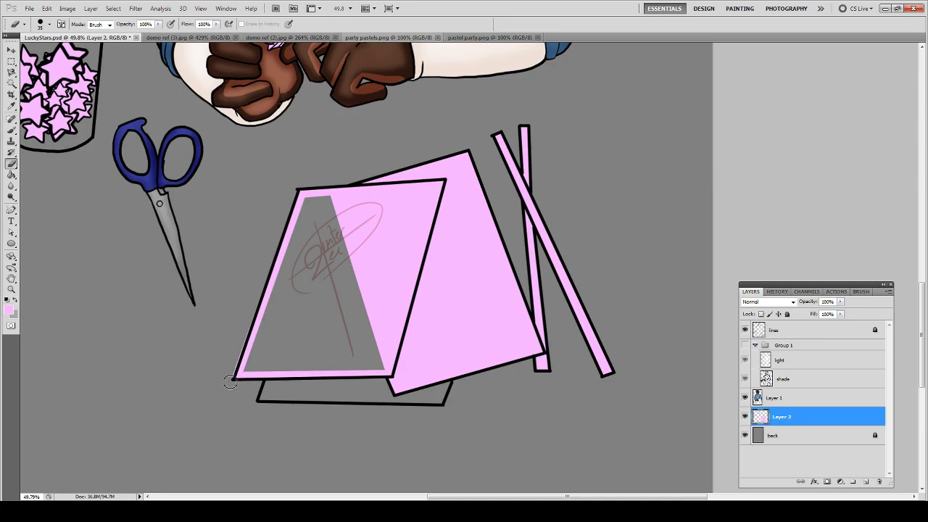
pyautogui.click(230, 381)
pyautogui.keyDown('shift'); pyautogui.click(296, 190); pyautogui.keyUp('shift')
pyautogui.press('g')
pyautogui.click(301, 290)
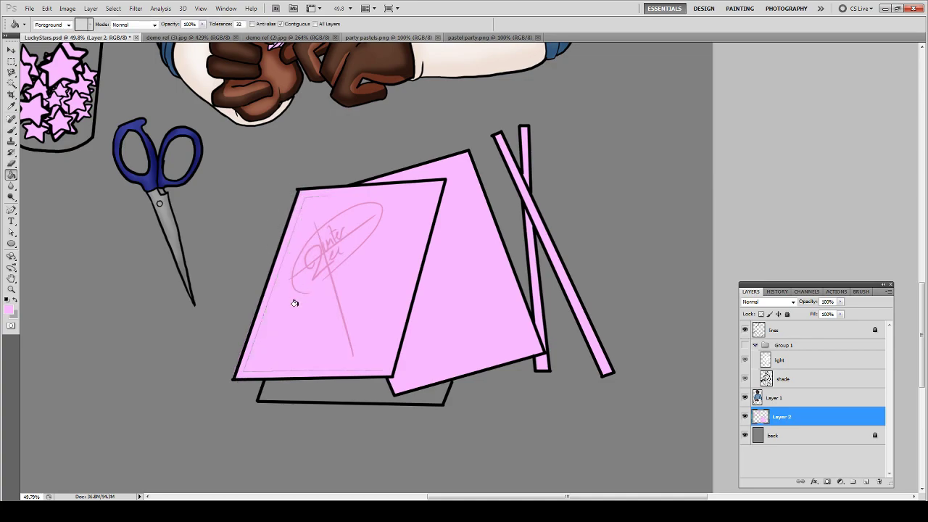
pyautogui.click(293, 320)
# - Outline the visible part of the bottommost paper sheet in pastel pink and fill its interior with the Paint Bucket
pyautogui.press('b')
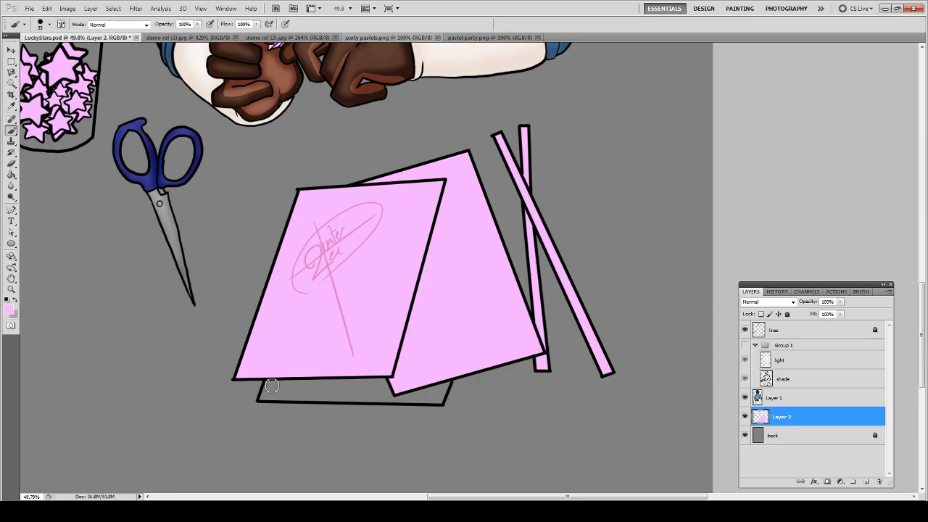
pyautogui.click(269, 383)
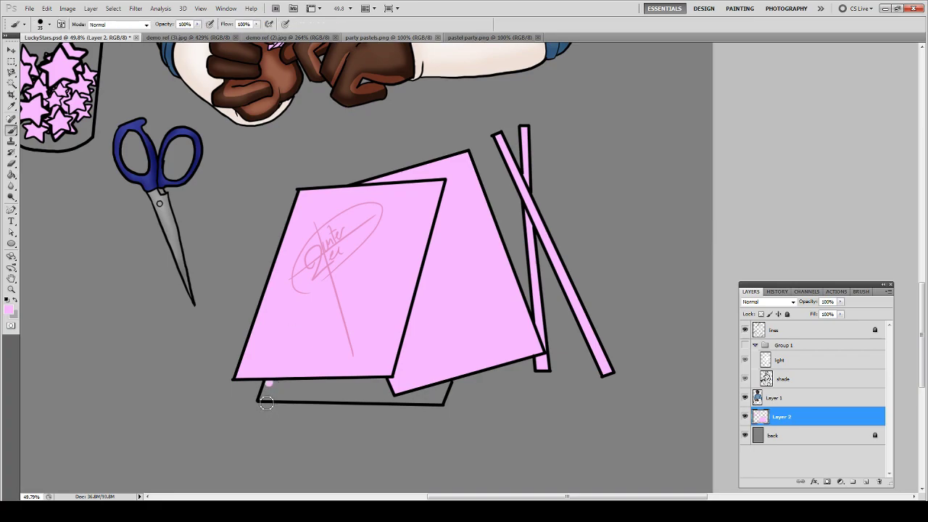
pyautogui.keyDown('shift'); pyautogui.click(443, 399); pyautogui.keyUp('shift')
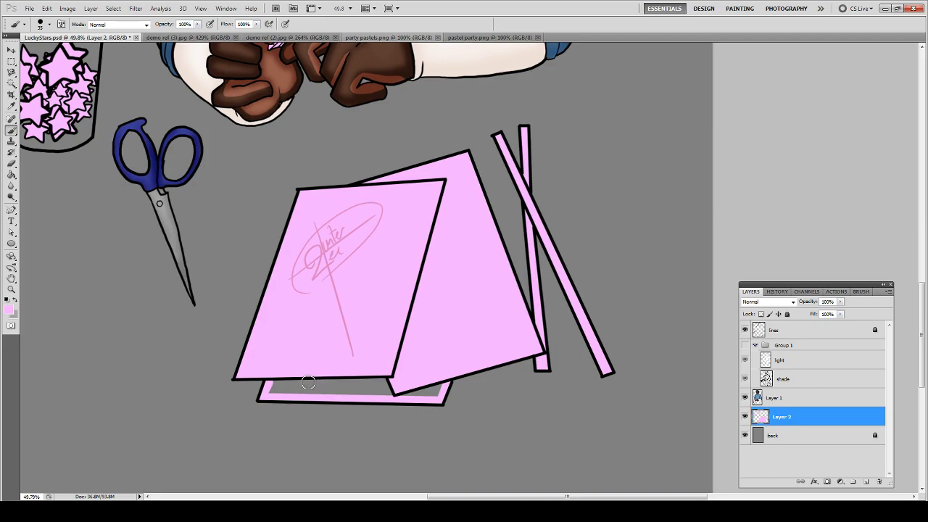
pyautogui.hotkey('ctrl', 'z')
pyautogui.press('g')
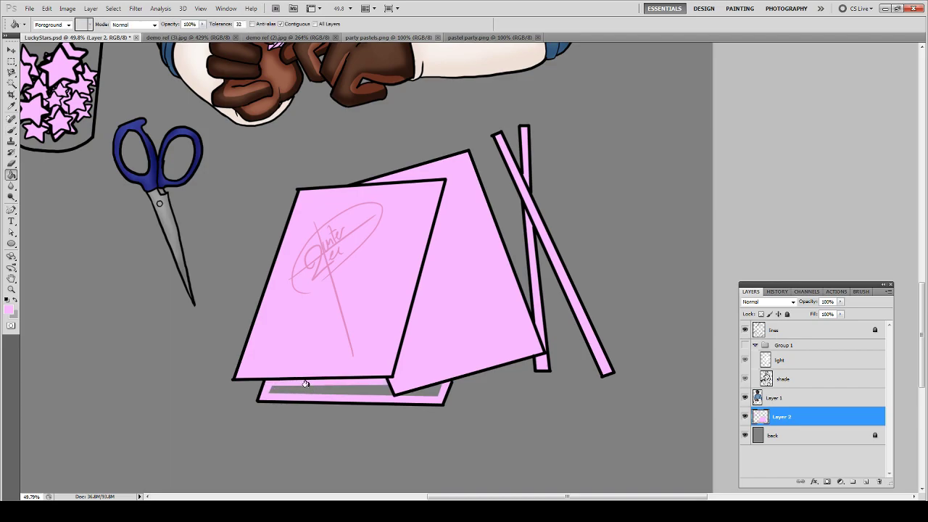
pyautogui.click(310, 392)
pyautogui.click(310, 392)
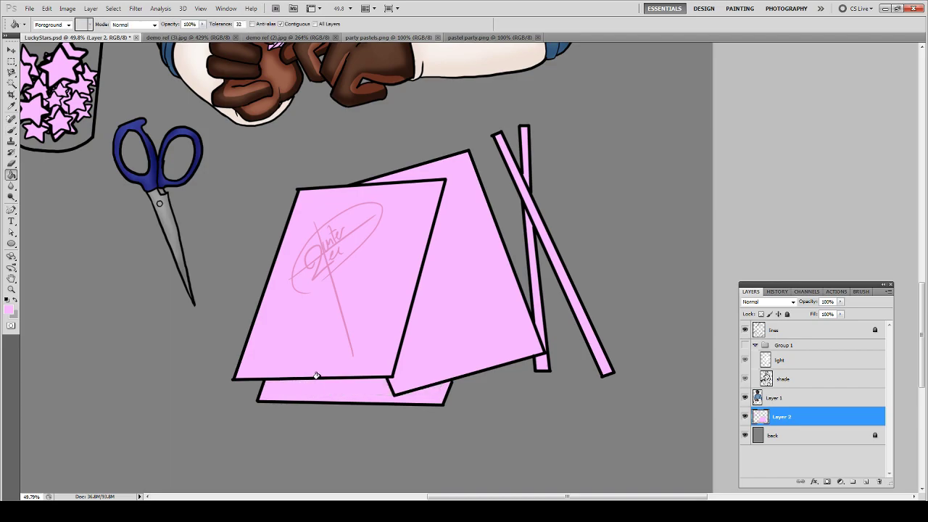
# - Sample the light green from pastel party.png and return to the LuckyStars drawing
pyautogui.hotkey('ctrl', '0')
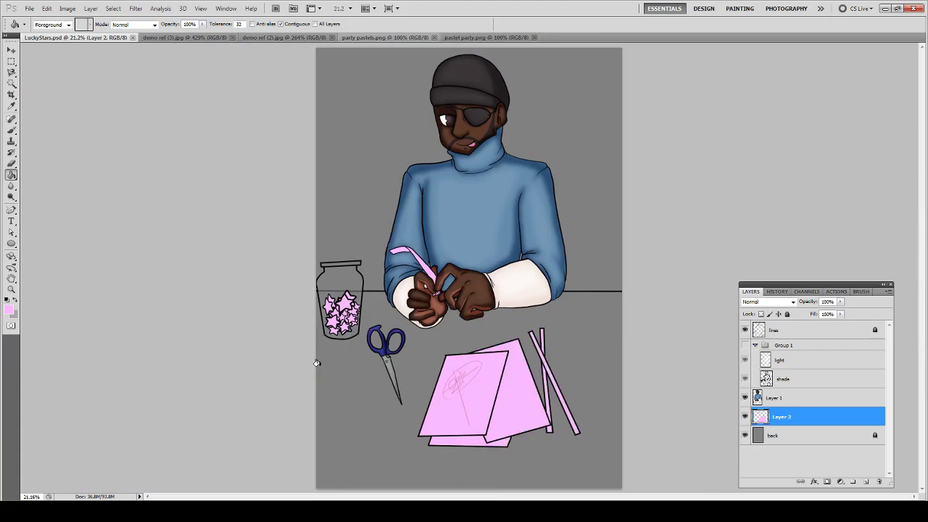
pyautogui.click(409, 39)
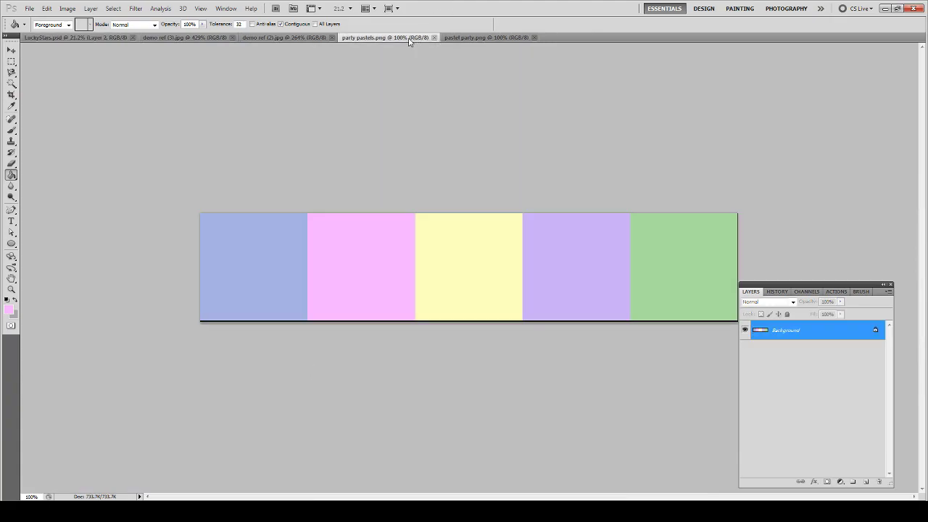
pyautogui.click(456, 39)
pyautogui.press('b')
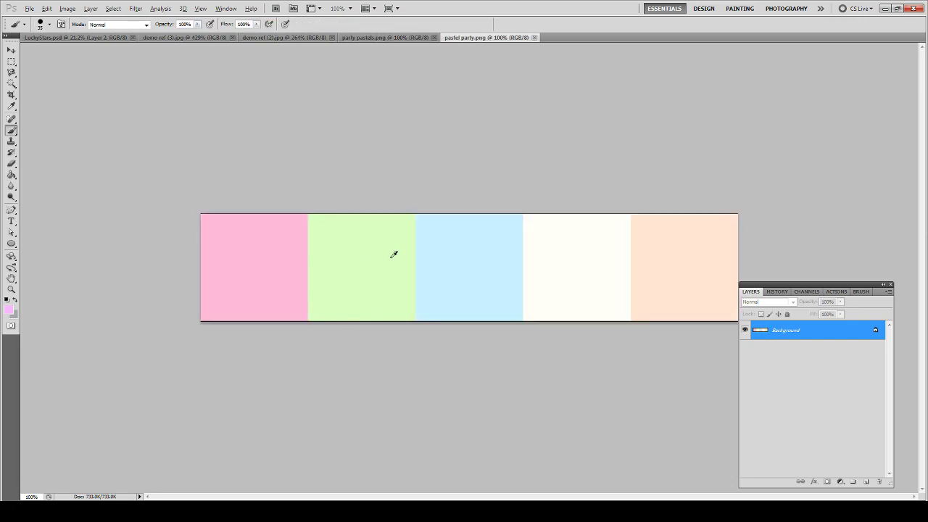
pyautogui.click(92, 37)
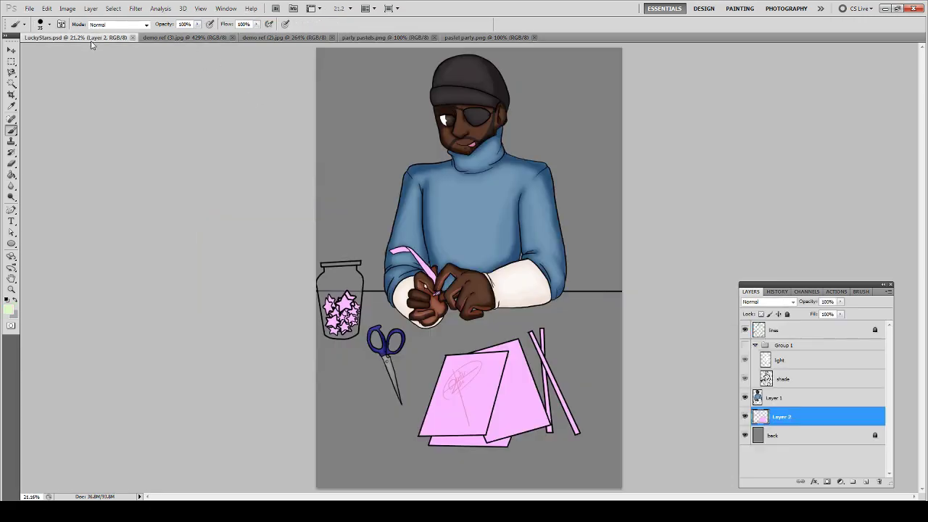
# - Add a new layer above Layer 2 and clip it to Layer 2
pyautogui.click(853, 482)
pyautogui.hotkey('ctrl', 'alt', 'g')
pyautogui.press('z')
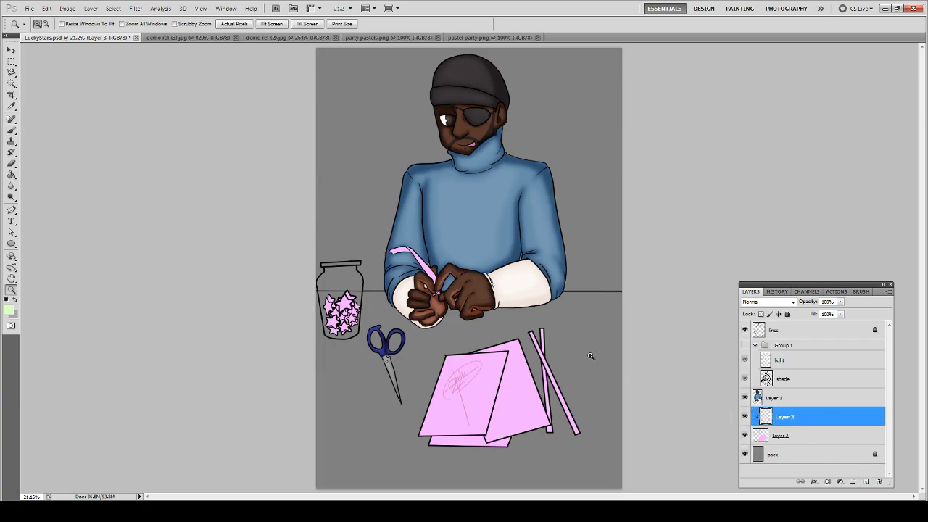
pyautogui.click(243, 490)
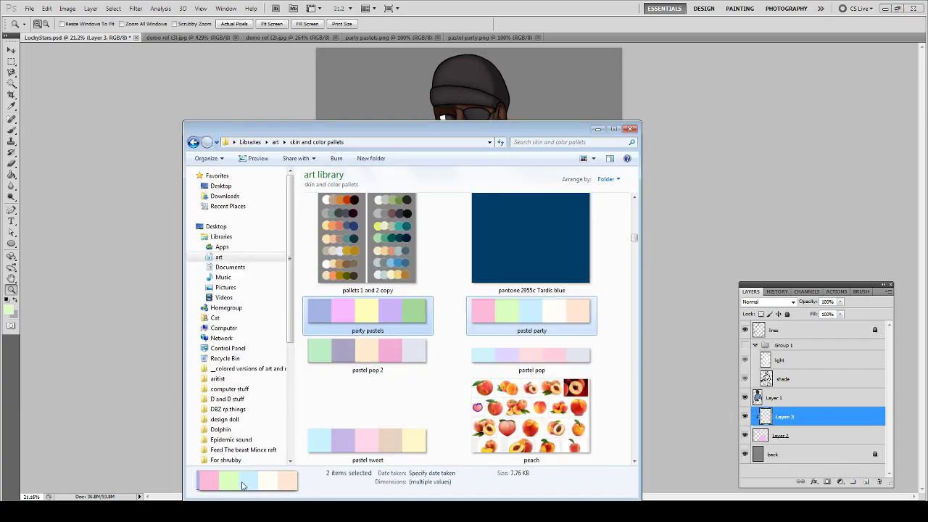
pyautogui.click(286, 143)
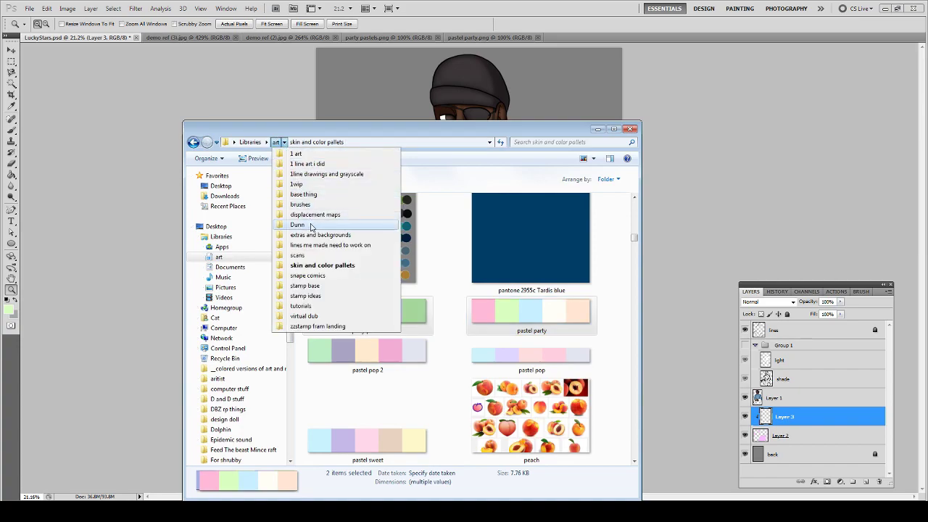
pyautogui.click(439, 4)
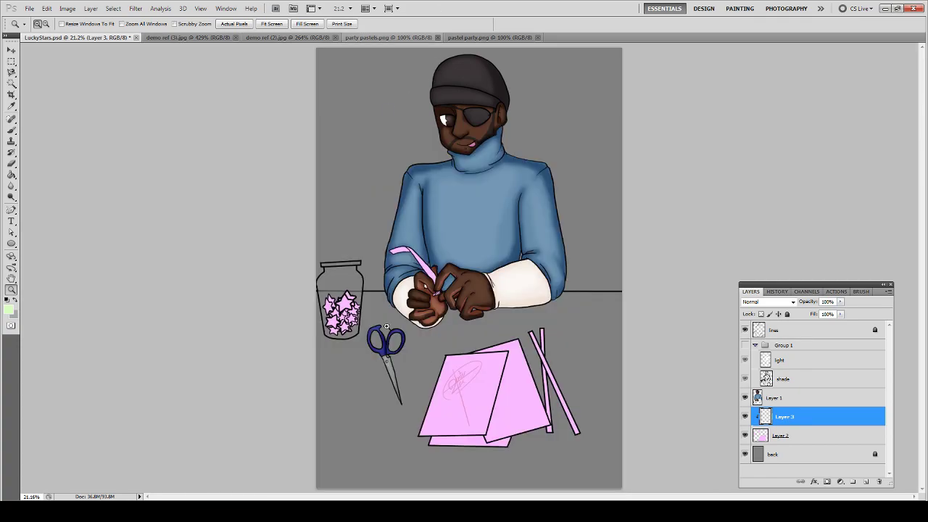
# - Paint the two partly hidden stars at the upper left and upper right of the jar's pile light green
pyautogui.click(397, 355)
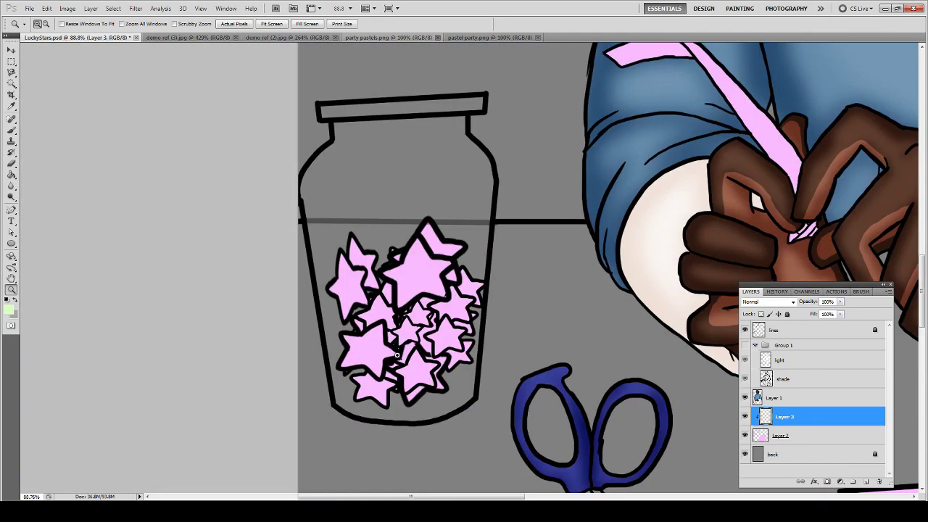
pyautogui.press('b')
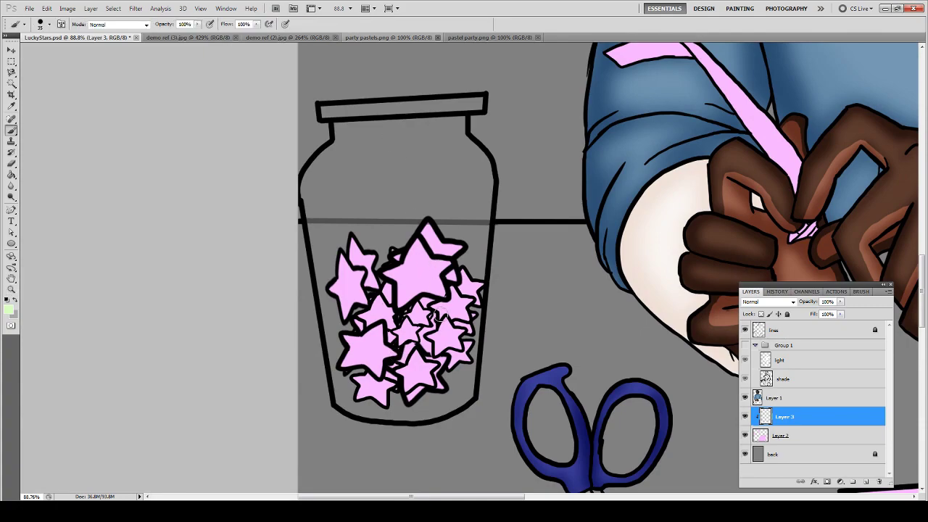
pyautogui.press(']')
pyautogui.moveTo(354, 250)
pyautogui.mouseDown()
pyautogui.moveTo(354, 242)
pyautogui.moveTo(354, 261)
pyautogui.moveTo(375, 257)
pyautogui.moveTo(374, 289)
pyautogui.moveTo(362, 265)
pyautogui.mouseUp()
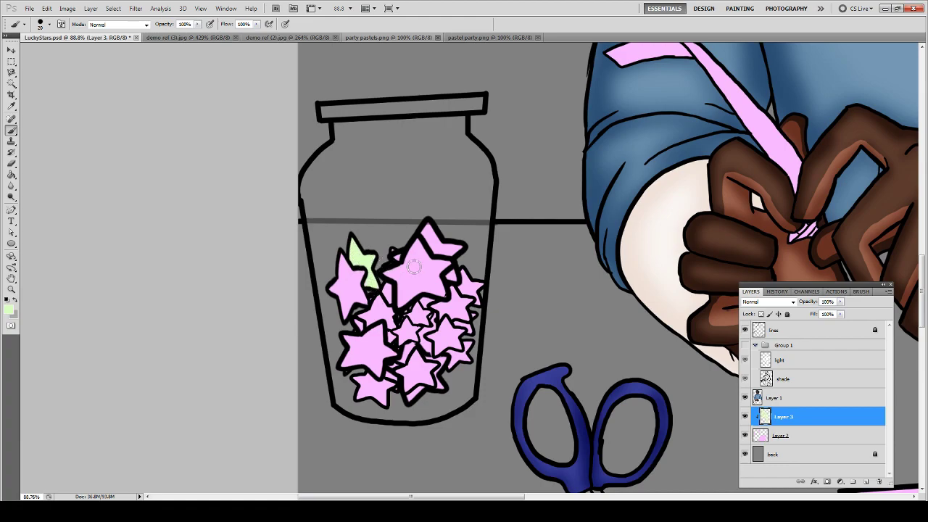
pyautogui.moveTo(468, 285)
pyautogui.mouseDown()
pyautogui.moveTo(469, 277)
pyautogui.moveTo(483, 292)
pyautogui.moveTo(477, 308)
pyautogui.mouseUp()
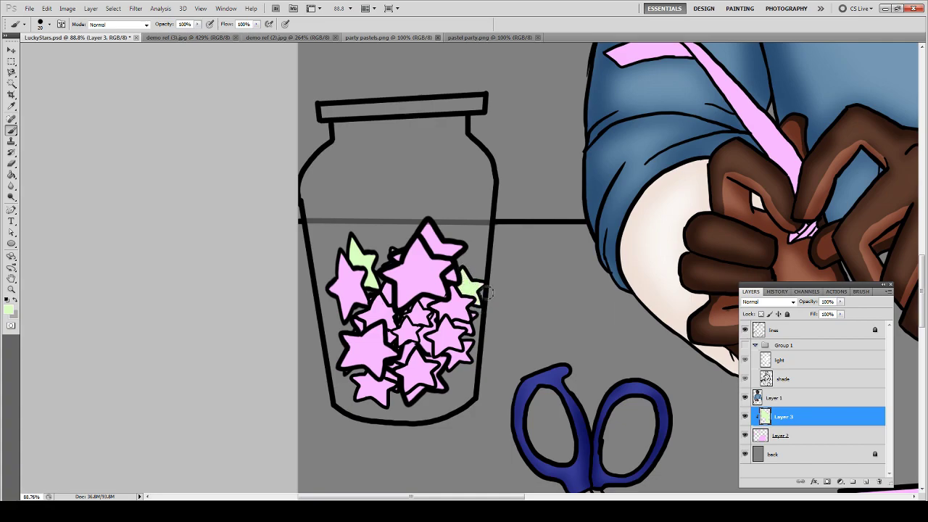
# - Close the reference images demo ref (2).jpg and demo ref (3).jpg
pyautogui.press('space')
pyautogui.moveTo(545, 325); pyautogui.dragTo(270, 87)
pyautogui.moveTo(571, 237); pyautogui.dragTo(375, 187)
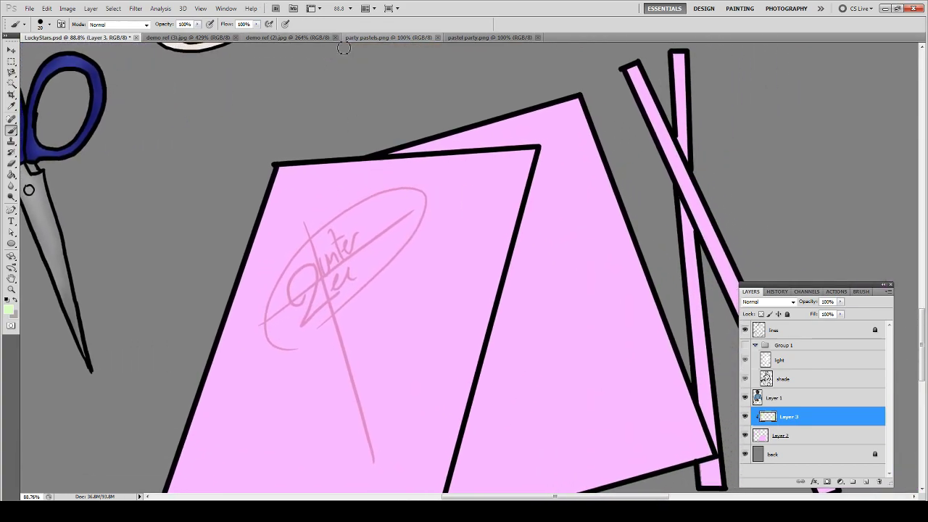
pyautogui.click(386, 36)
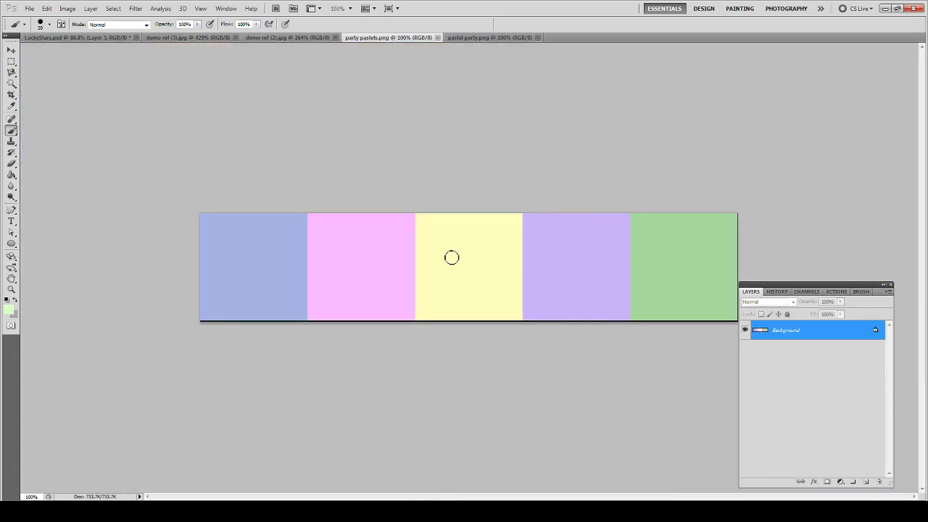
pyautogui.click(284, 37)
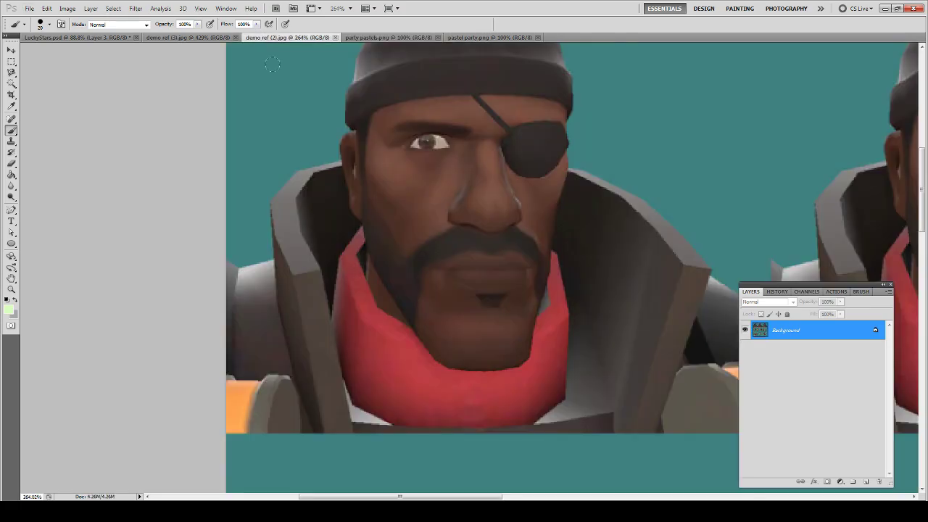
pyautogui.click(335, 37)
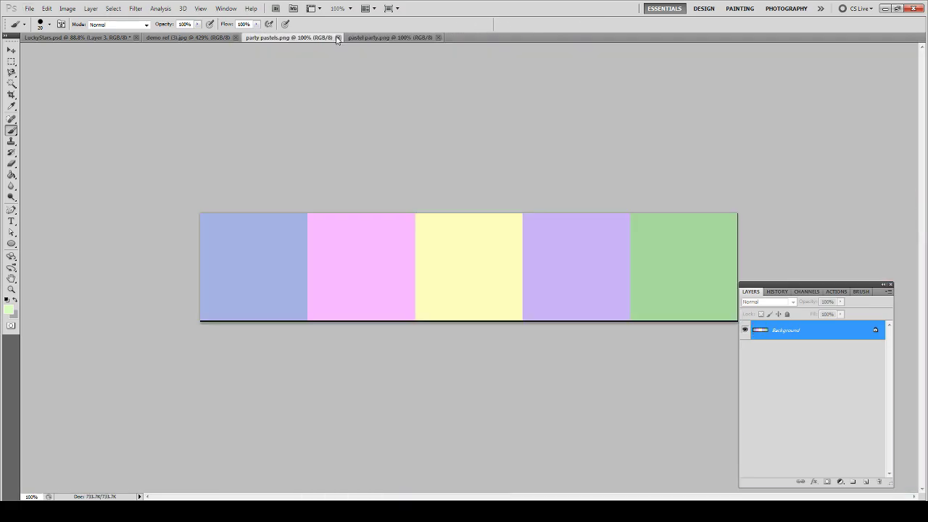
pyautogui.click(196, 38)
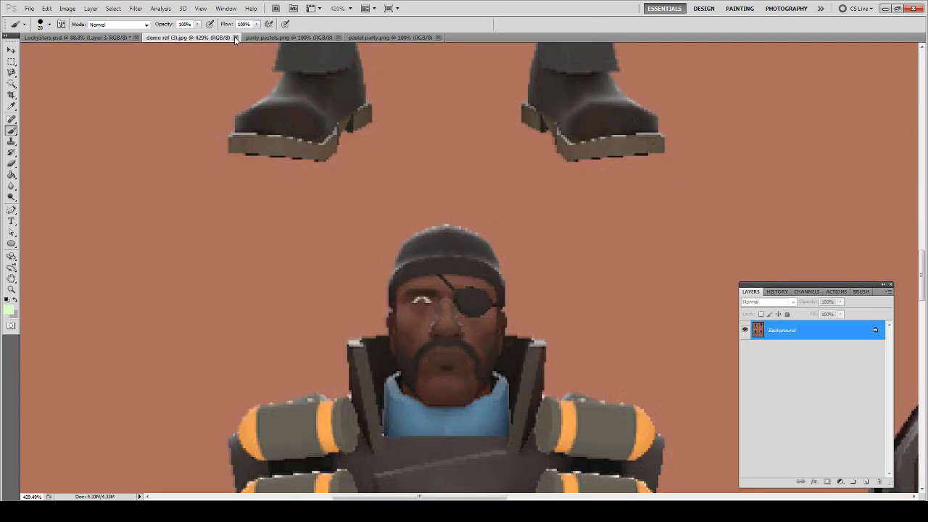
pyautogui.click(236, 38)
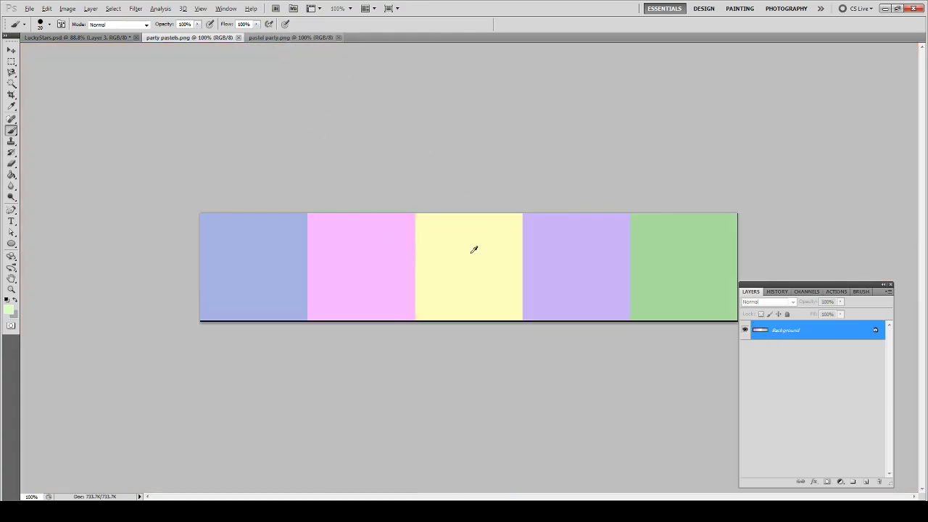
# - Outline the front paper sheet in the periwinkle blue from party pastels.png and fill its interior with the Paint Bucket
pyautogui.click(99, 37)
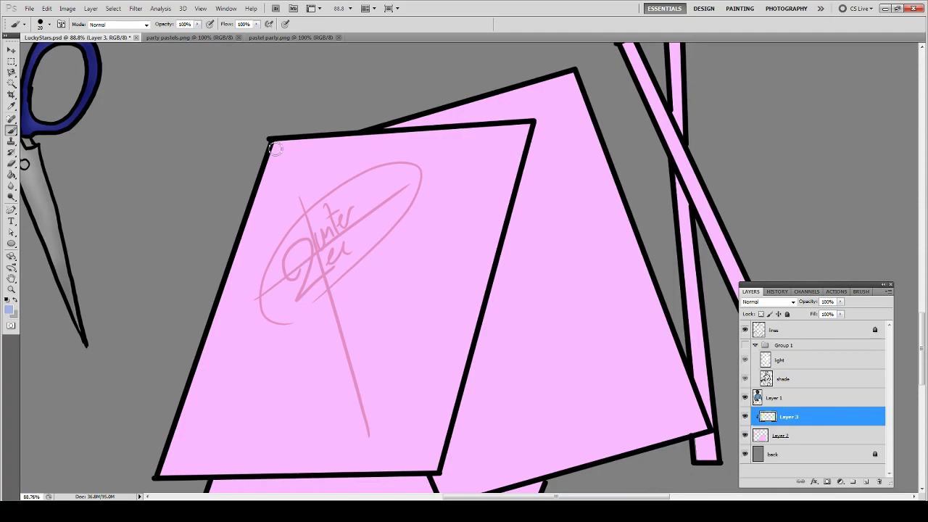
pyautogui.keyDown('shift'); pyautogui.click(526, 127); pyautogui.keyUp('shift')
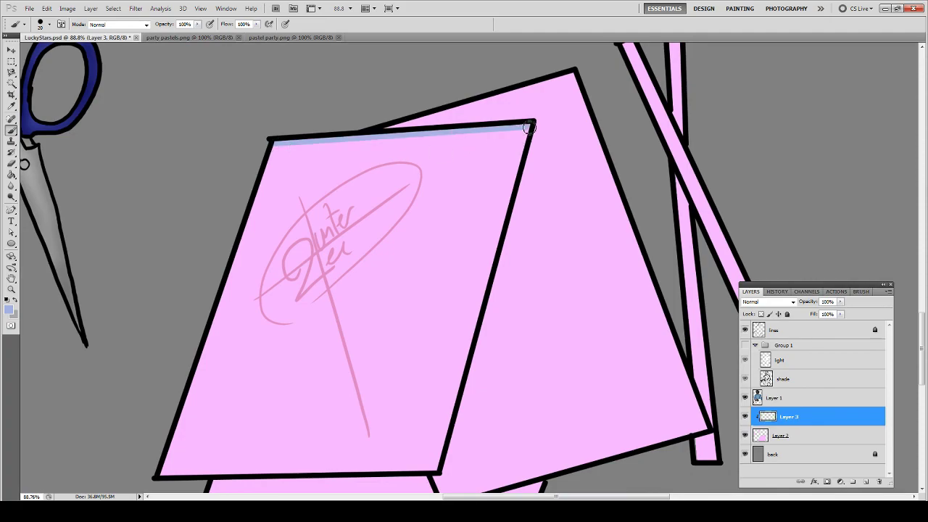
pyautogui.keyDown('shift'); pyautogui.click(437, 472); pyautogui.keyUp('shift')
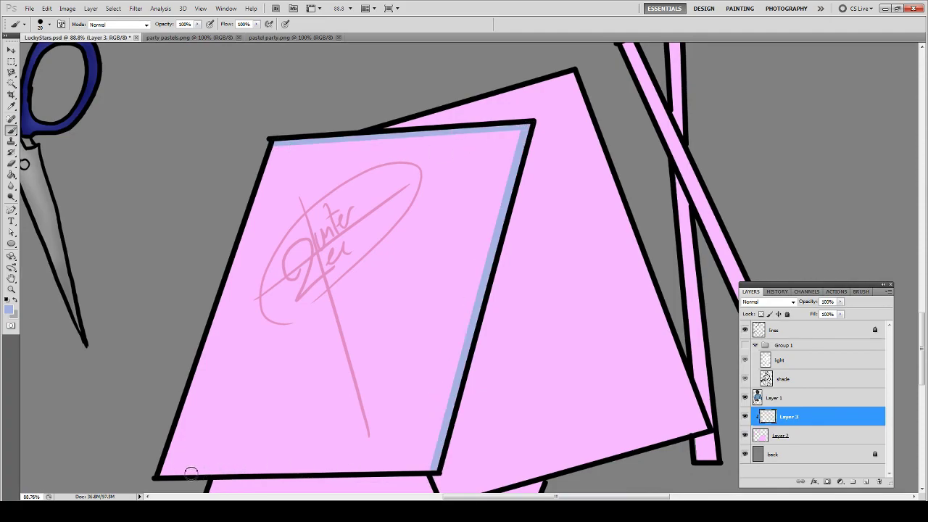
pyautogui.keyDown('shift'); pyautogui.click(158, 473); pyautogui.keyUp('shift')
pyautogui.keyDown('shift'); pyautogui.click(280, 147); pyautogui.keyUp('shift')
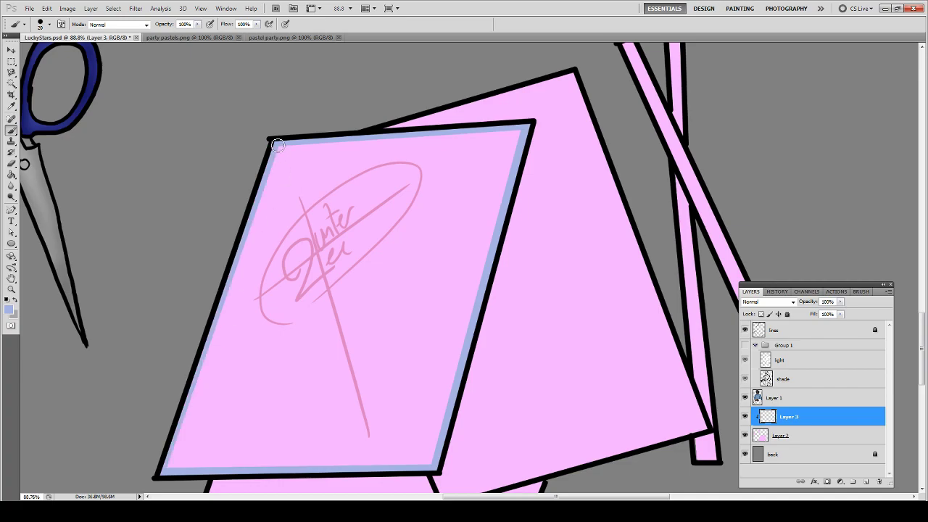
pyautogui.press('g')
pyautogui.click(319, 219)
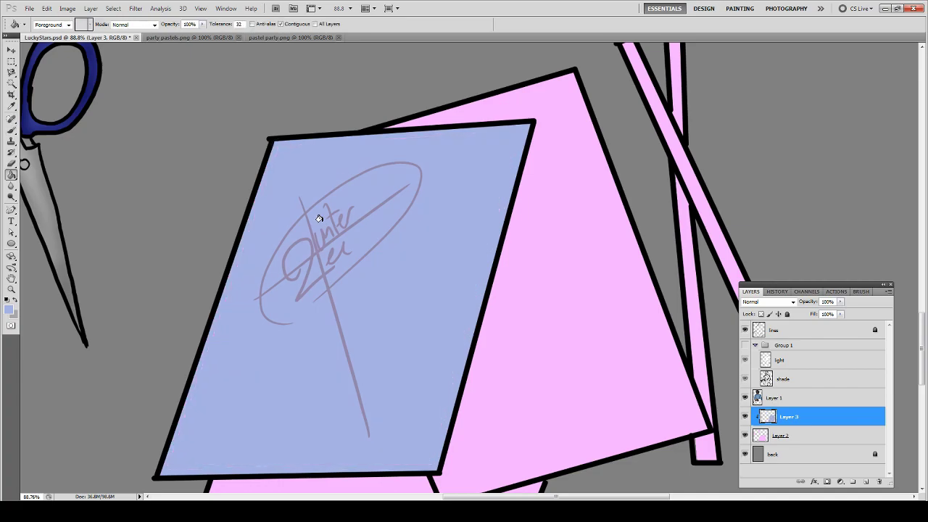
# - Sample the pale blue from pastel party.png for the Brush and return to the LuckyStars drawing
pyautogui.moveTo(628, 293); pyautogui.dragTo(652, 246)
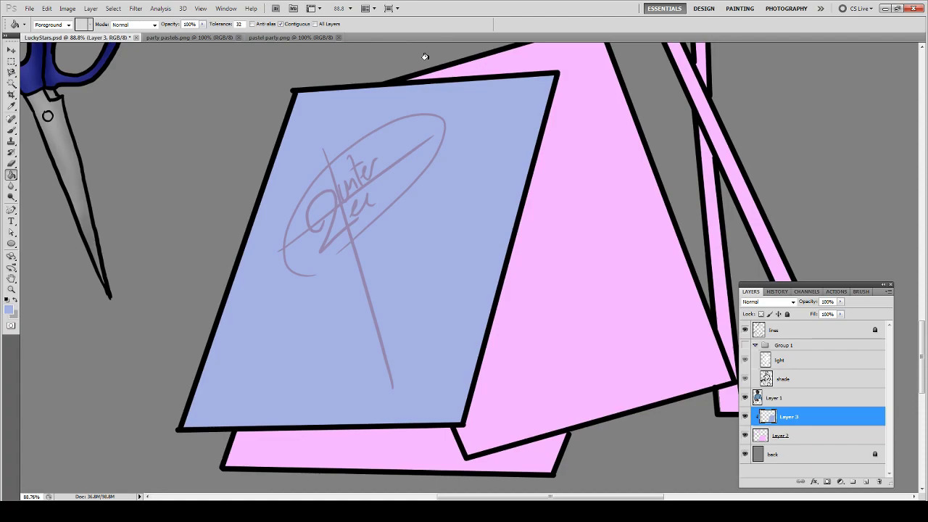
pyautogui.click(305, 38)
pyautogui.press('b')
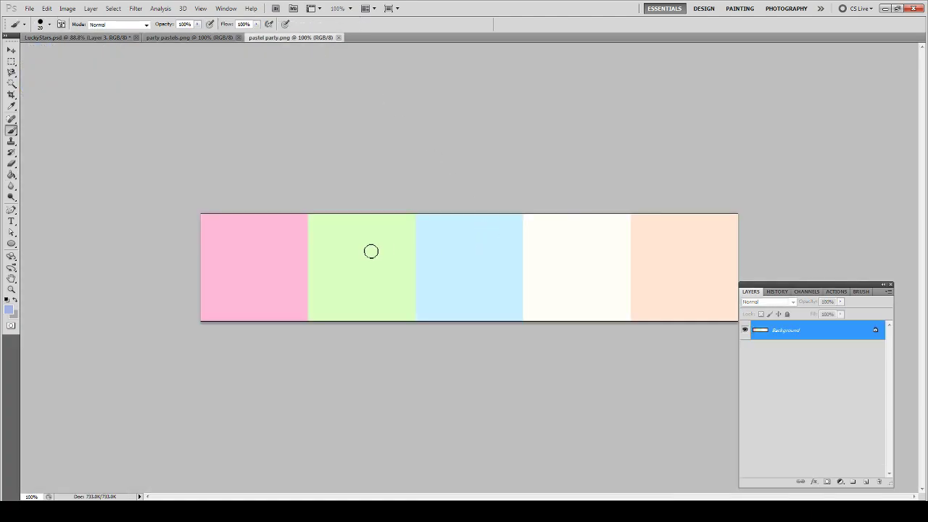
pyautogui.click(141, 36)
# - Outline the visible part of the bottommost paper sheet in pale blue and fill both enclosed areas with the Paint Bucket
pyautogui.moveTo(230, 465)
pyautogui.mouseDown()
pyautogui.moveTo(249, 422)
pyautogui.moveTo(245, 352)
pyautogui.moveTo(256, 340)
pyautogui.moveTo(451, 337)
pyautogui.mouseUp()
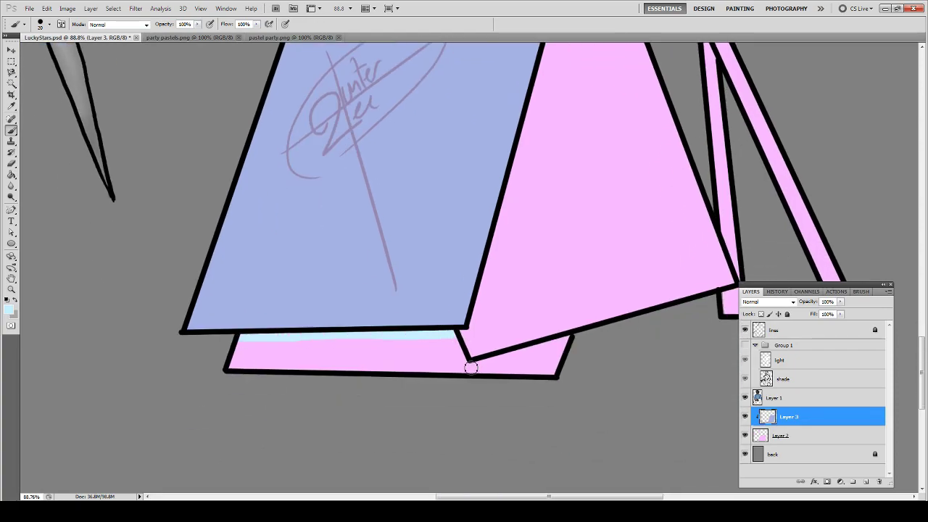
pyautogui.keyDown('shift'); pyautogui.click(471, 365); pyautogui.keyUp('shift')
pyautogui.keyDown('shift'); pyautogui.click(570, 342); pyautogui.keyUp('shift')
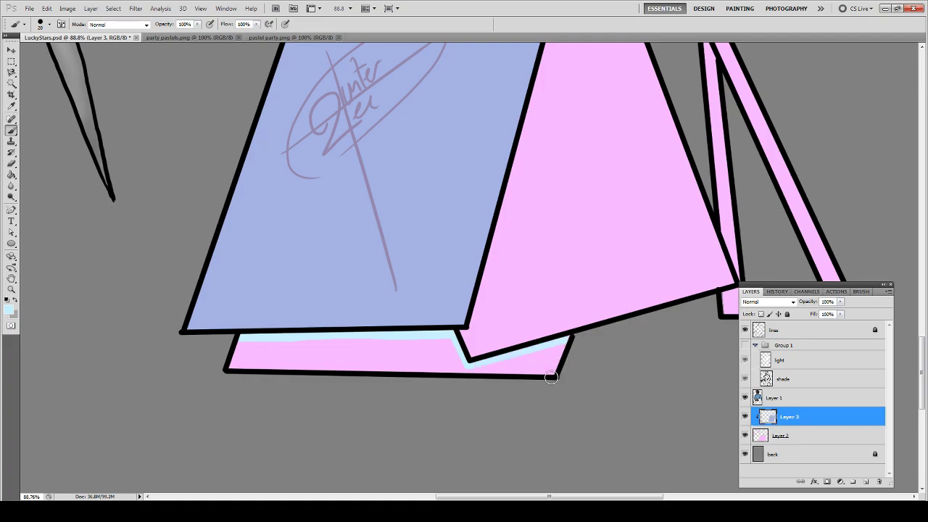
pyautogui.keyDown('shift'); pyautogui.click(230, 374); pyautogui.keyUp('shift')
pyautogui.keyDown('shift'); pyautogui.click(241, 338); pyautogui.keyUp('shift')
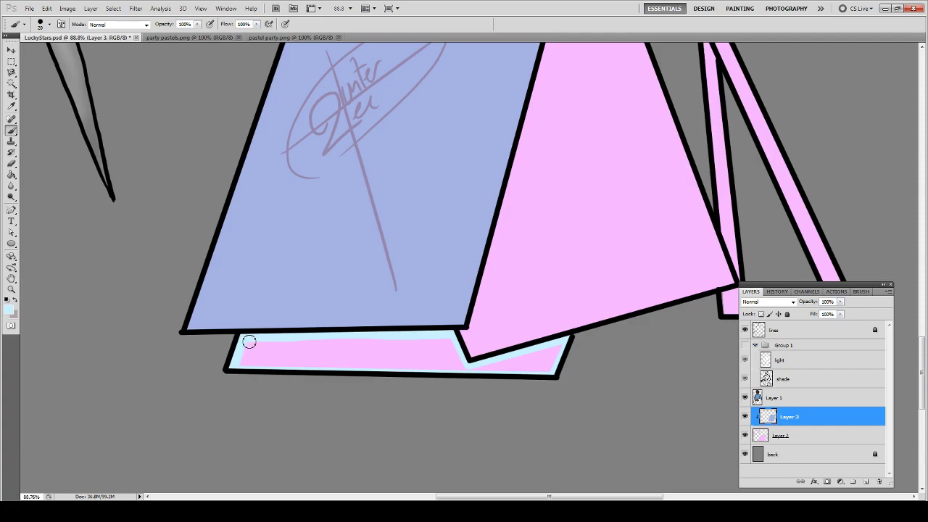
pyautogui.press('g')
pyautogui.click(312, 355)
pyautogui.click(532, 372)
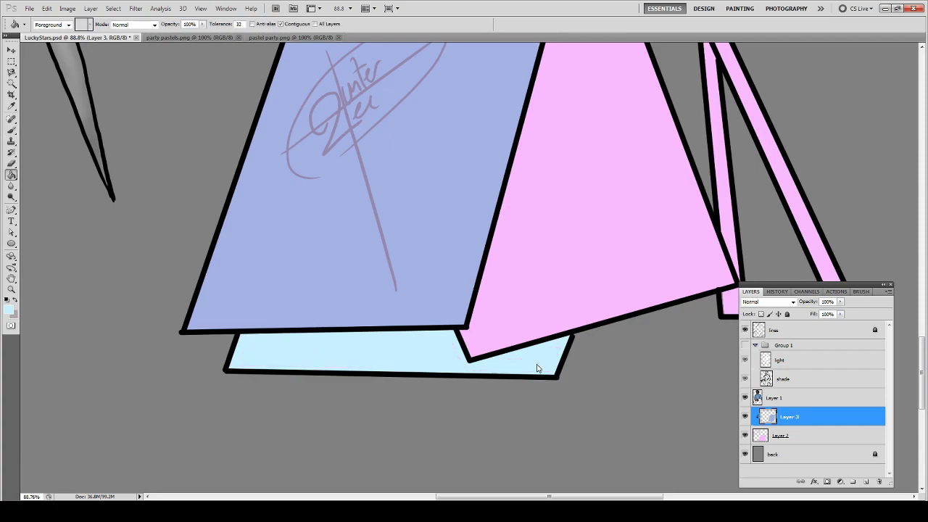
# - Paint the upper-left tip of the star hidden behind the lower middle star in the jar pale blue, and clean up the overspill
pyautogui.press('v')
pyautogui.moveTo(232, 231); pyautogui.dragTo(414, 458)
pyautogui.moveTo(250, 200); pyautogui.dragTo(432, 358)
pyautogui.moveTo(327, 296); pyautogui.dragTo(341, 310)
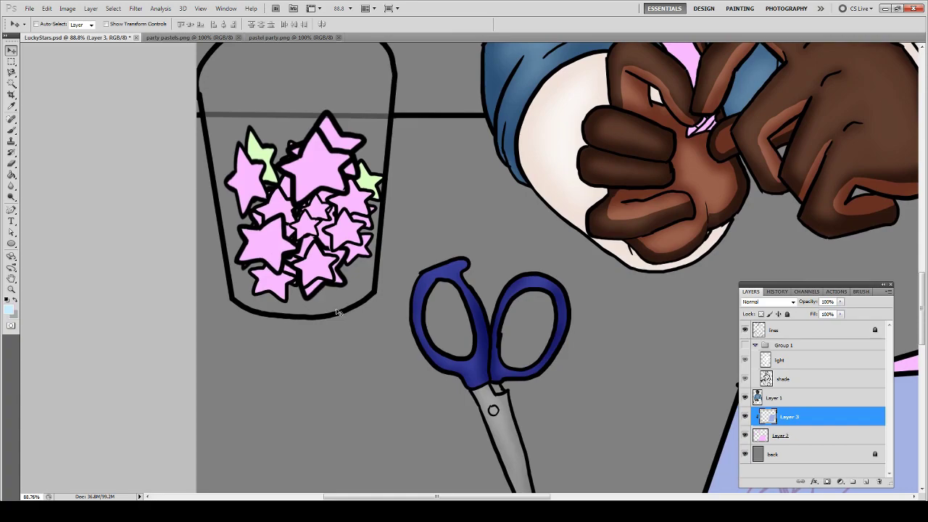
pyautogui.press('b')
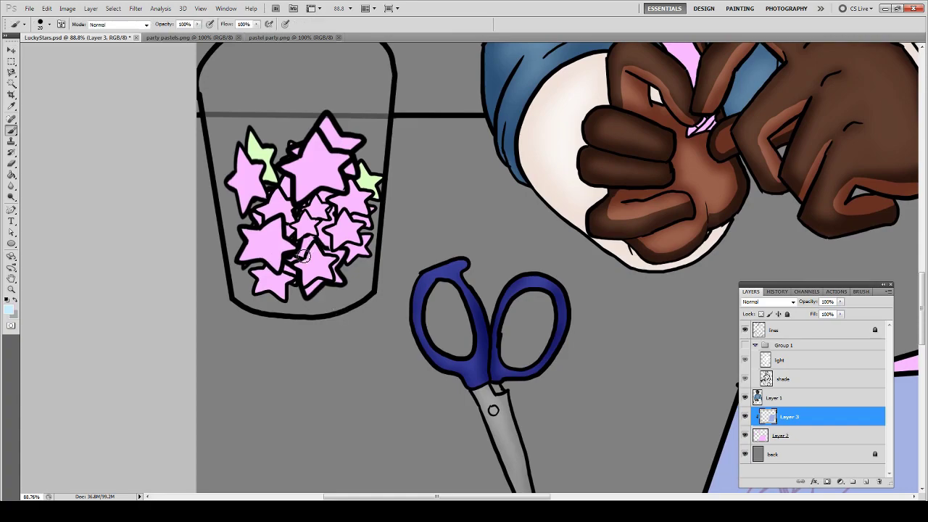
pyautogui.moveTo(305, 255); pyautogui.dragTo(307, 248)
pyautogui.press('e')
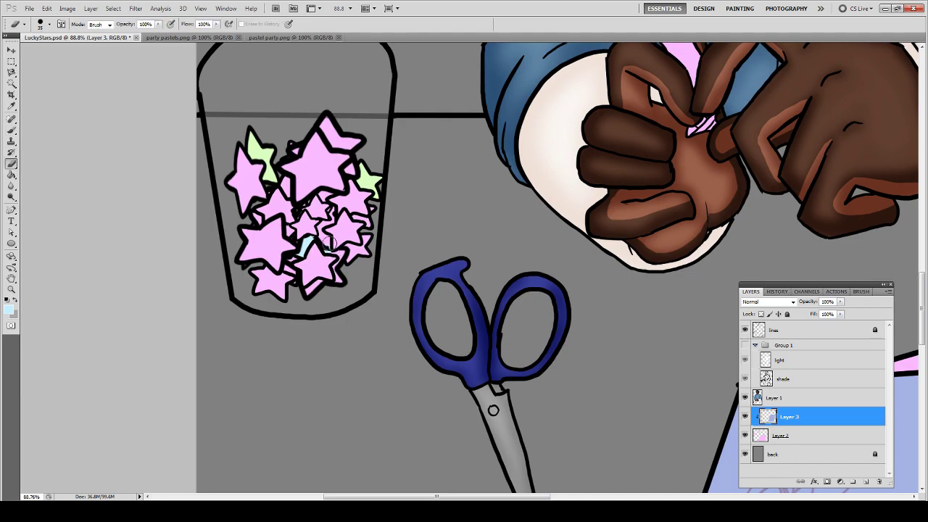
# - Set the Brush to 100% opacity and paint the remaining parts of the star behind the lower middle star and the rightmost hidden star pale blue
pyautogui.press('b')
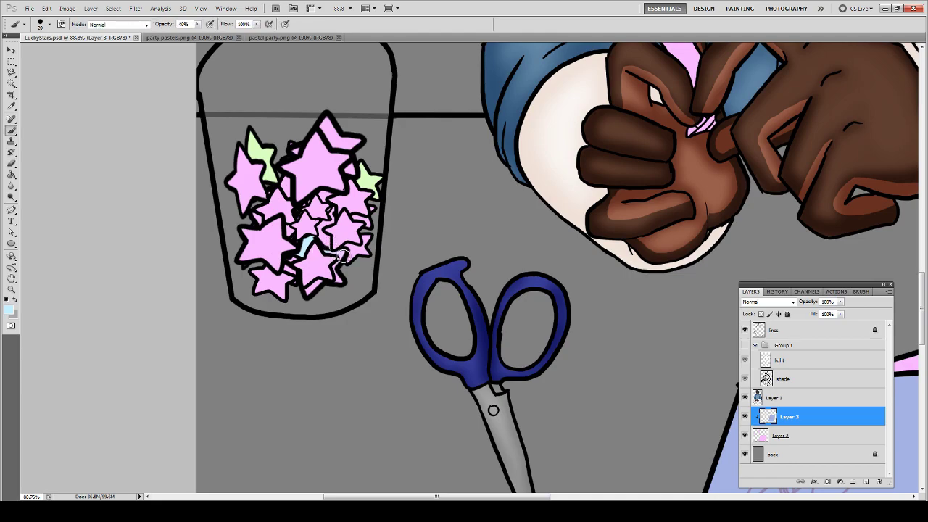
pyautogui.click(197, 26)
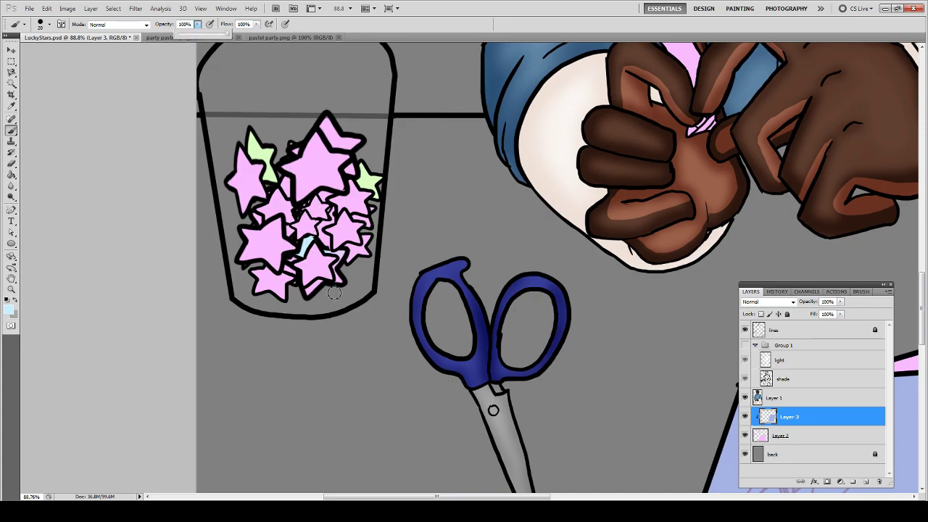
pyautogui.click(328, 254)
pyautogui.moveTo(324, 254); pyautogui.dragTo(339, 259)
pyautogui.press('e')
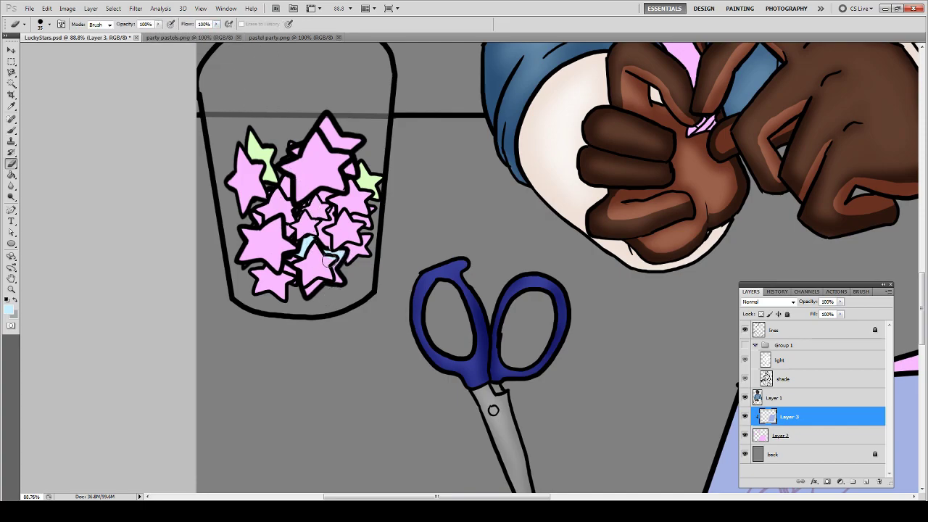
pyautogui.press('b')
pyautogui.moveTo(337, 272)
pyautogui.mouseDown()
pyautogui.moveTo(342, 290)
pyautogui.moveTo(311, 295)
pyautogui.moveTo(324, 285)
pyautogui.mouseUp()
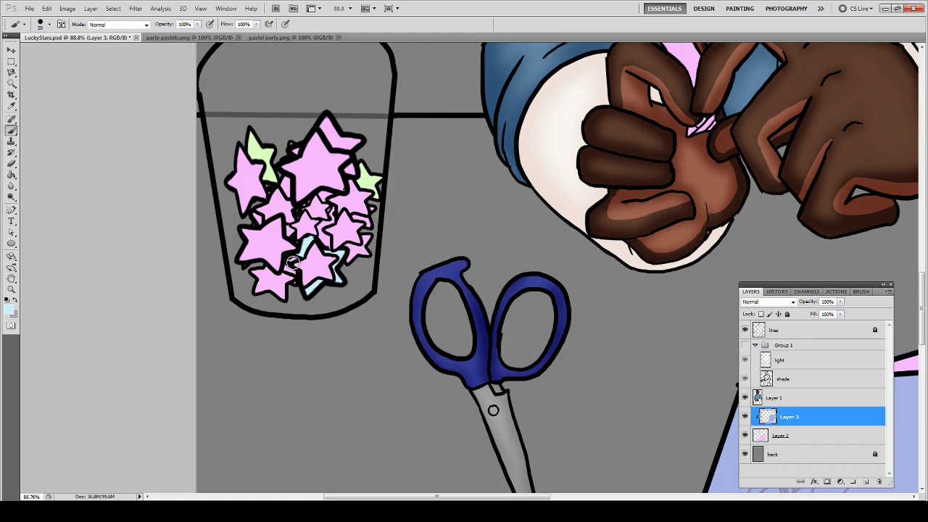
pyautogui.press('e')
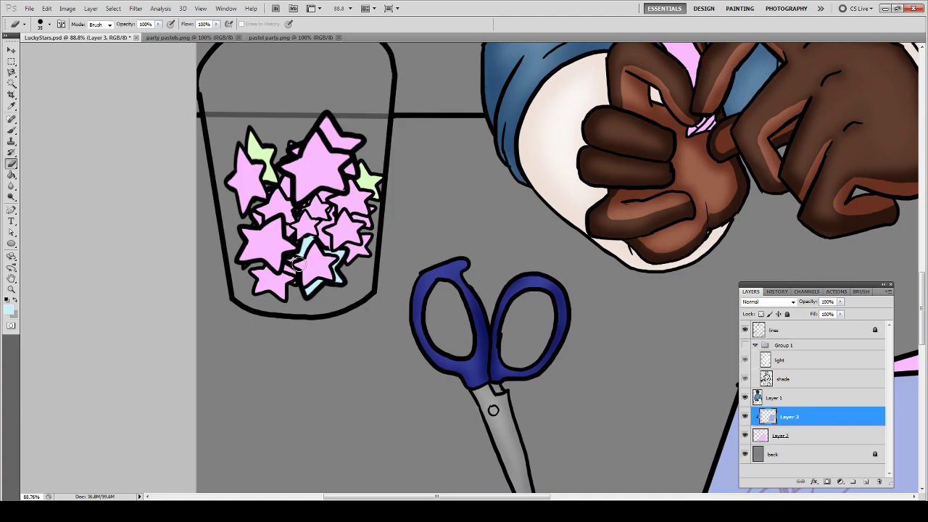
pyautogui.press('b')
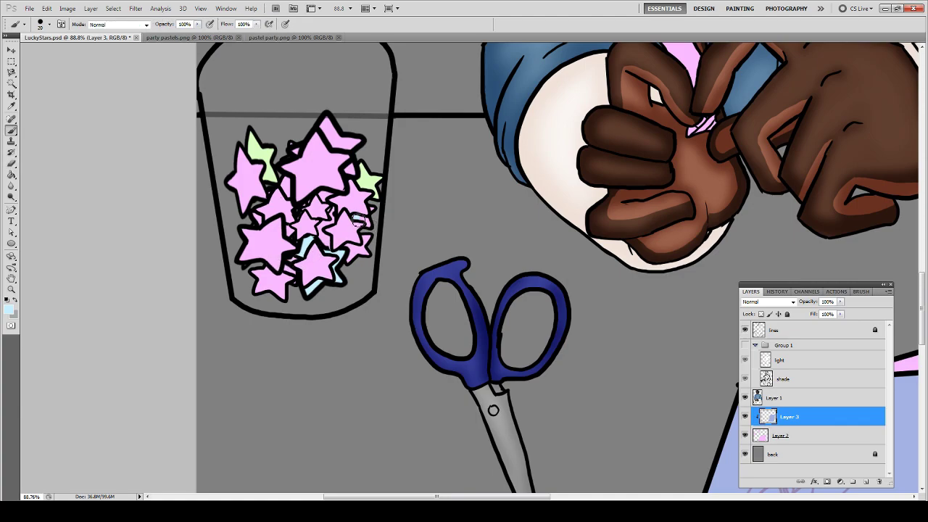
pyautogui.moveTo(358, 221)
pyautogui.mouseDown()
pyautogui.moveTo(373, 229)
pyautogui.moveTo(372, 211)
pyautogui.mouseUp()
# - Sample the periwinkle blue from party pastels.png, paint the small central star in the LuckyStars jar with it, and touch up the edges
pyautogui.click(266, 38)
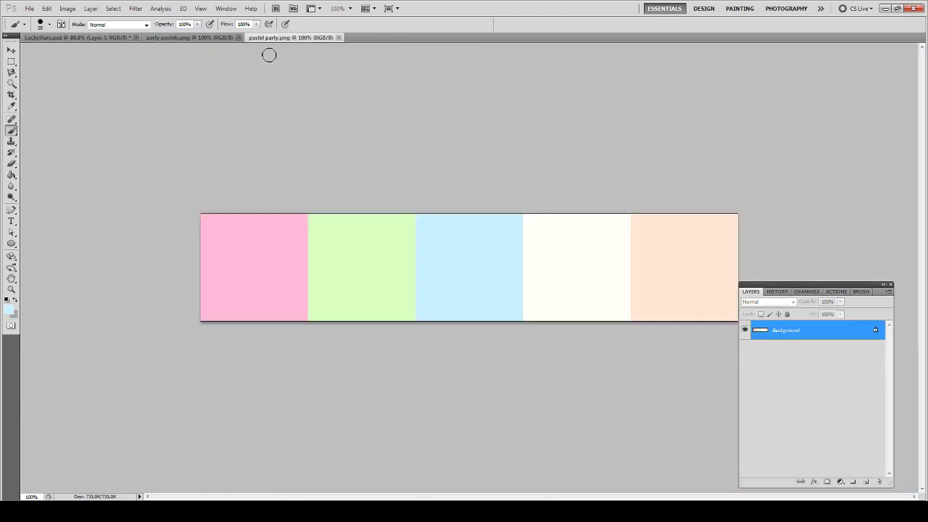
pyautogui.click(214, 38)
pyautogui.keyDown('alt'); pyautogui.click(262, 247); pyautogui.keyUp('alt')
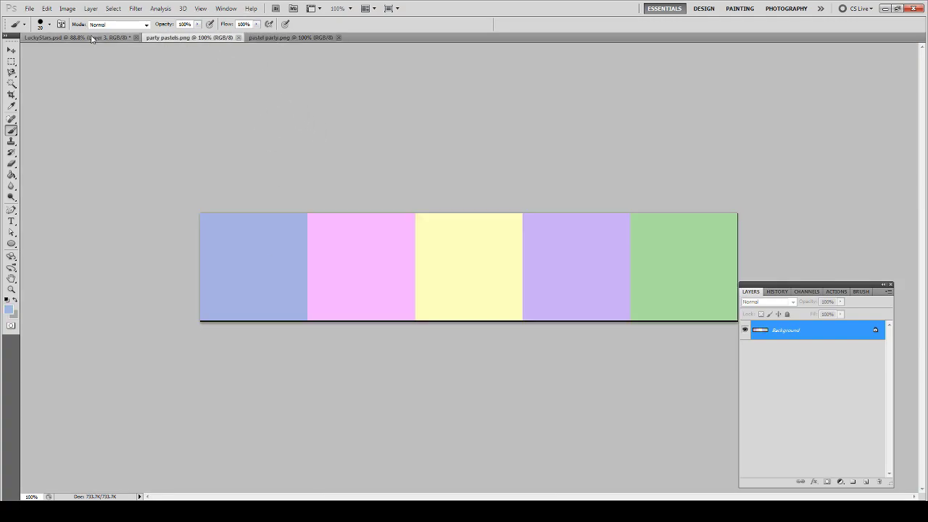
pyautogui.click(91, 38)
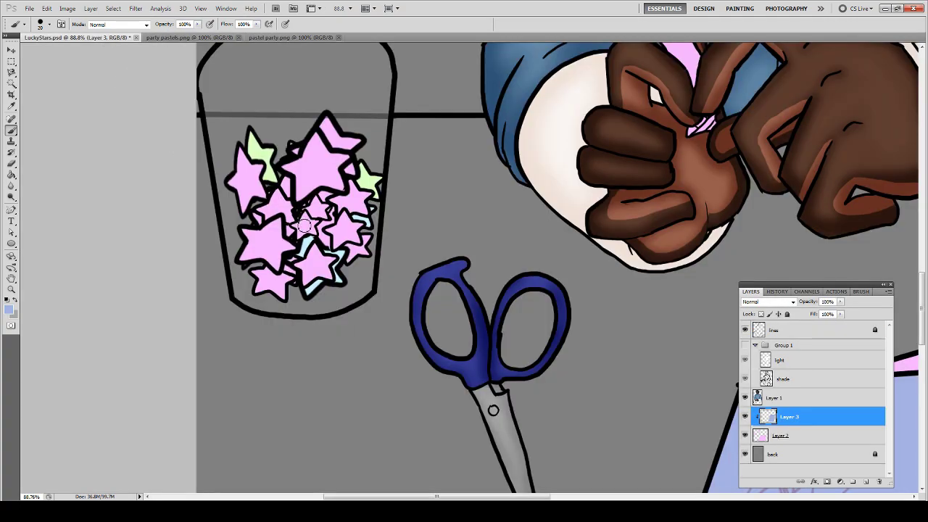
pyautogui.moveTo(308, 218)
pyautogui.mouseDown()
pyautogui.moveTo(297, 231)
pyautogui.moveTo(311, 225)
pyautogui.moveTo(318, 235)
pyautogui.moveTo(304, 236)
pyautogui.mouseUp()
pyautogui.press('e')
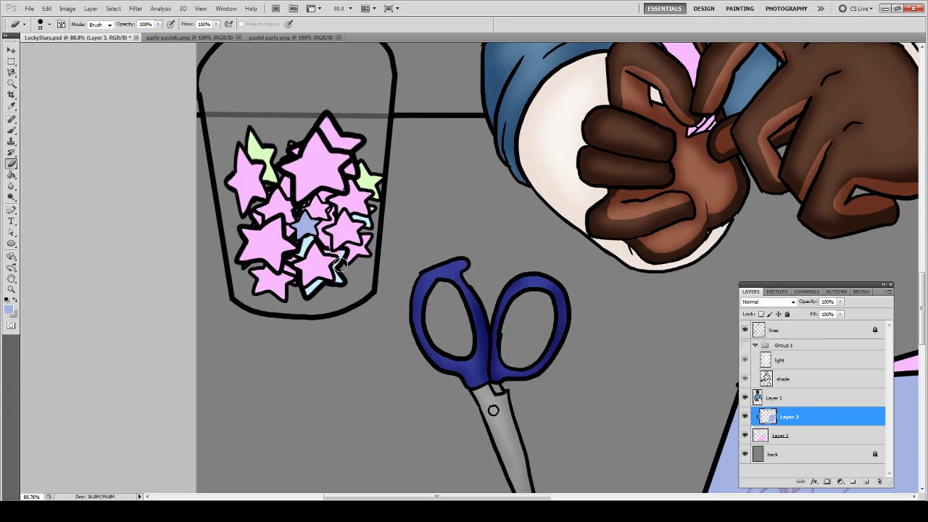
pyautogui.press('s')
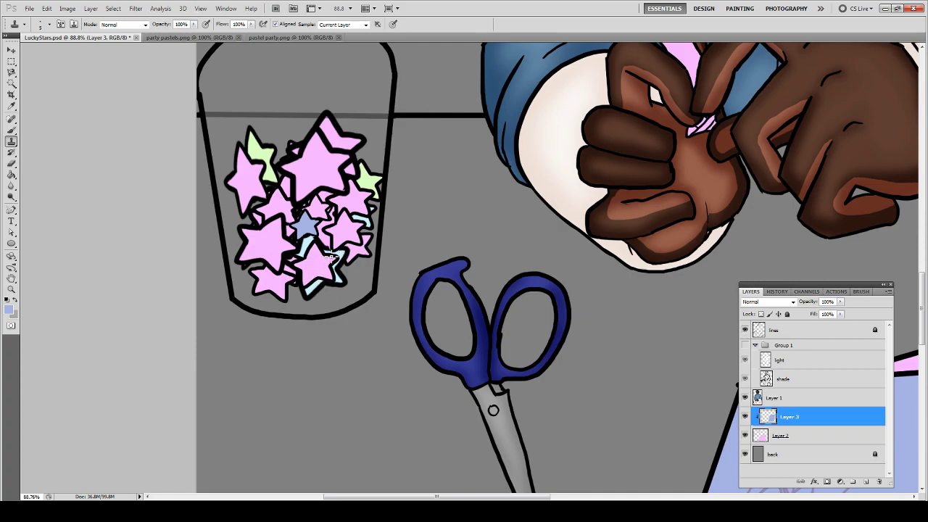
pyautogui.press('b')
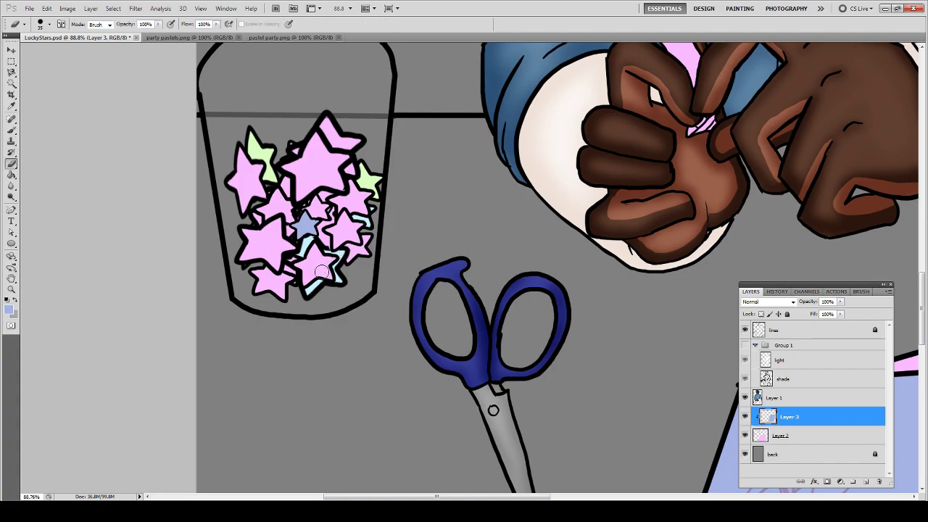
# - Sample the pale yellow from party pastels.png for the Brush and return to the jar of stars in the LuckyStars drawing
pyautogui.hotkey('ctrl', '0')
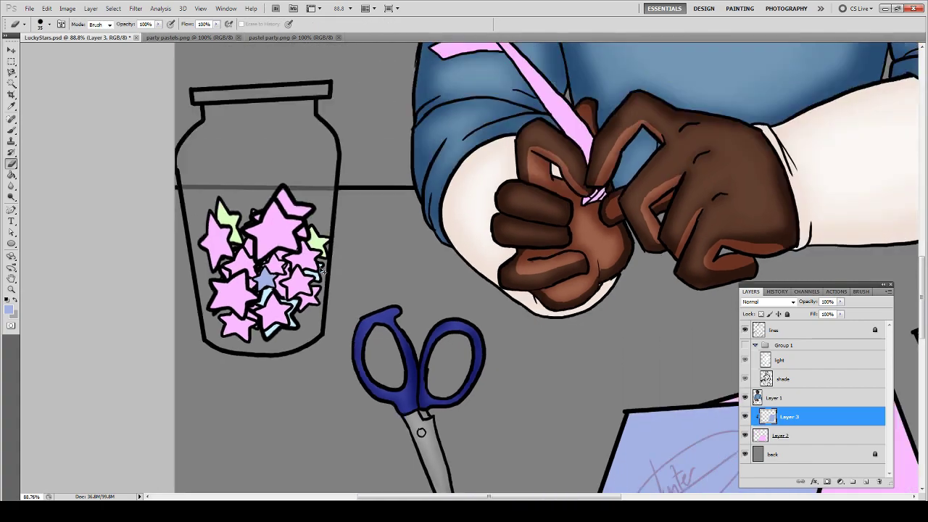
pyautogui.click(208, 37)
pyautogui.press('b')
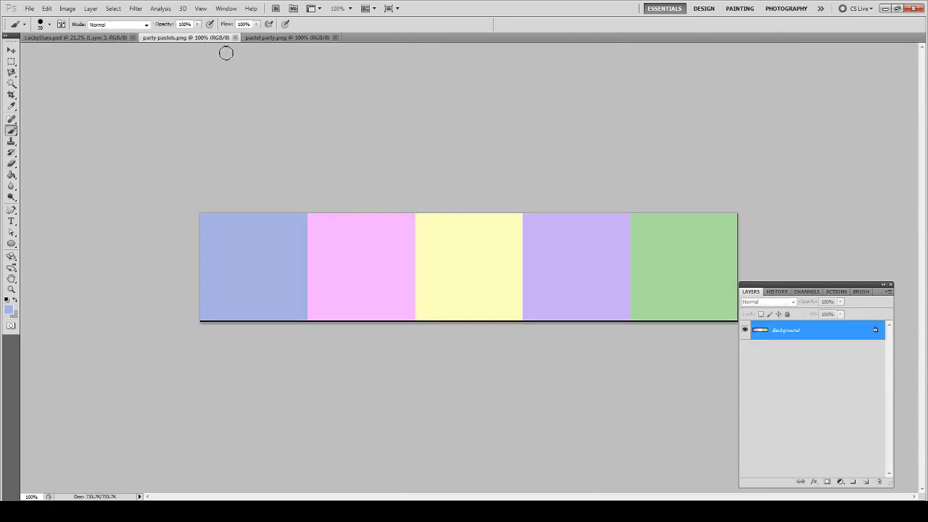
pyautogui.click(77, 37)
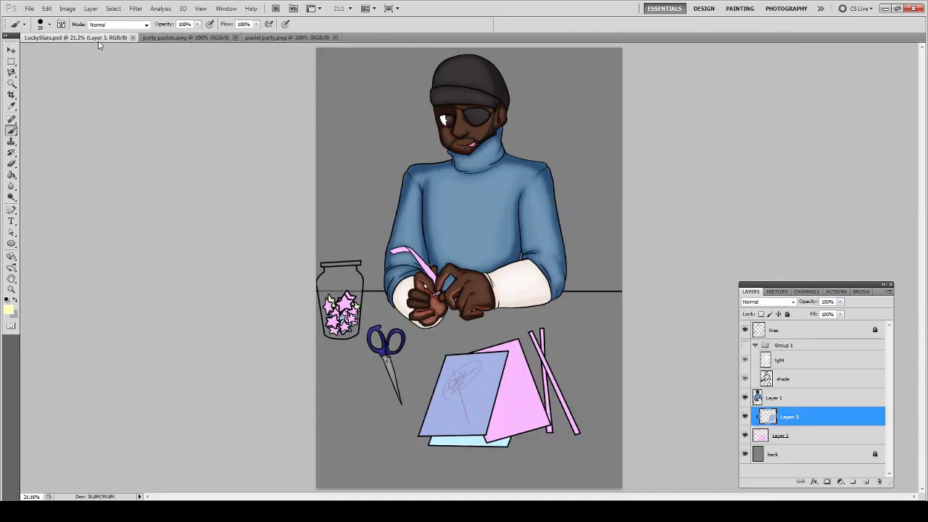
pyautogui.press('z')
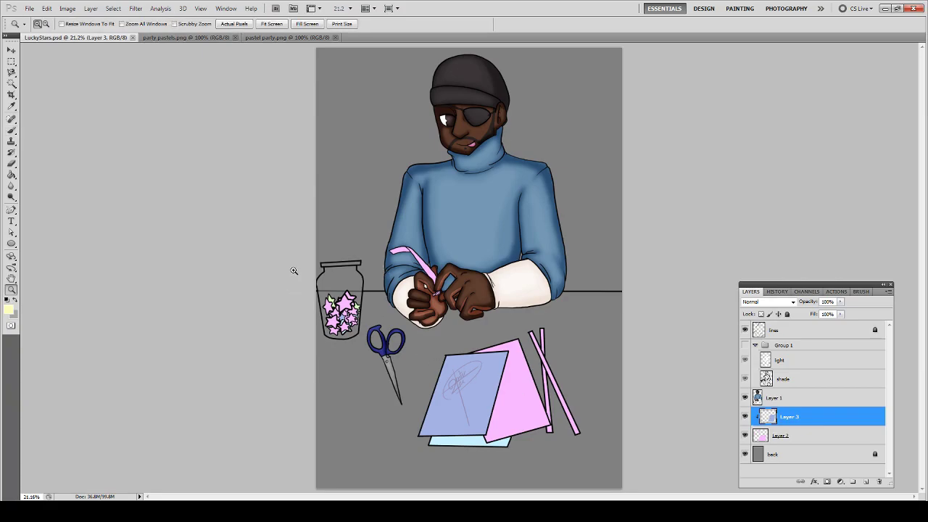
pyautogui.moveTo(293, 271); pyautogui.dragTo(419, 357)
pyautogui.press('space')
pyautogui.moveTo(441, 304); pyautogui.dragTo(555, 317)
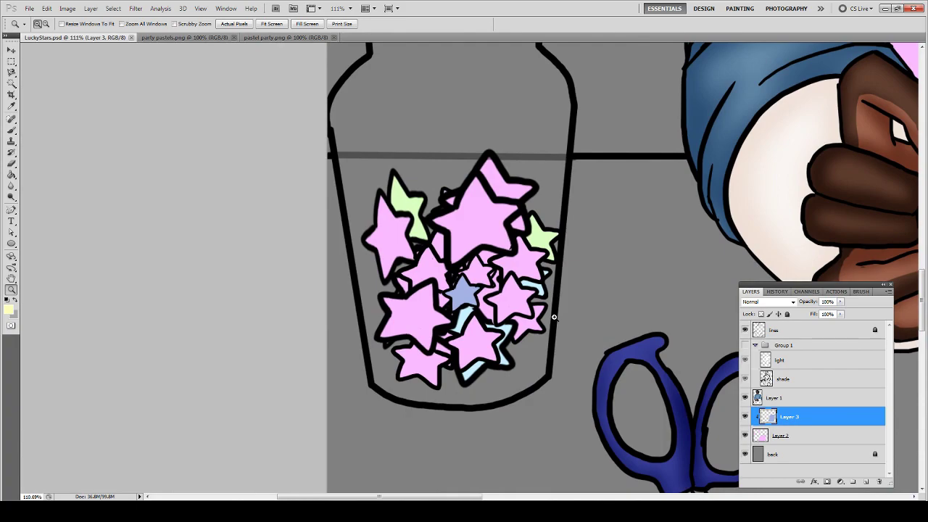
# - Try pale yellow strokes on the leftmost pink star and across the large upper star, undoing each one
pyautogui.press('b')
pyautogui.hotkey('ctrl', 'z')
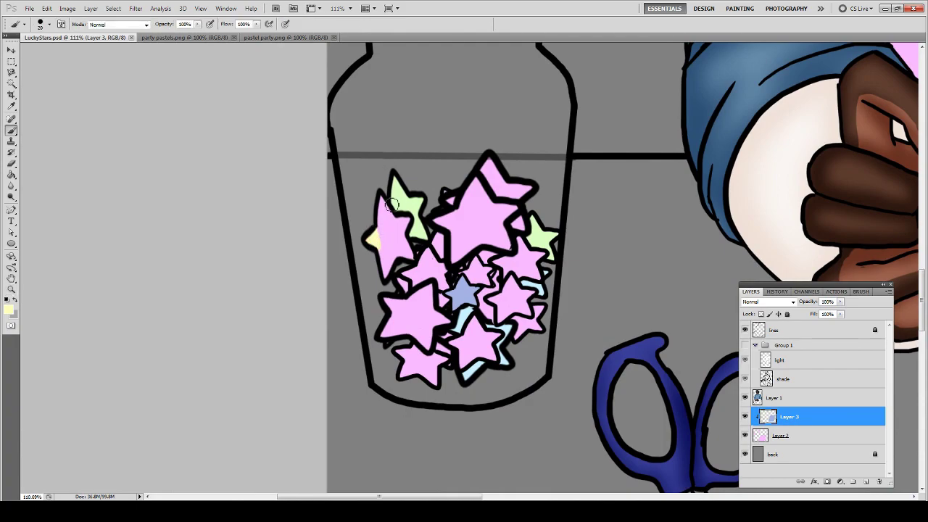
pyautogui.moveTo(465, 194); pyautogui.dragTo(496, 180)
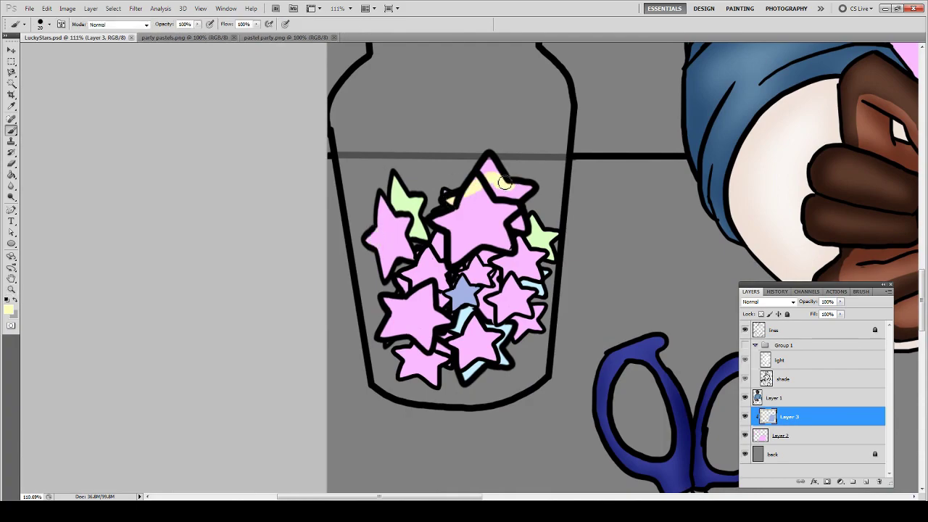
pyautogui.hotkey('ctrl', 'z')
# - Switch to Chrome, load wiki.teamfortress.com/wiki/Main_Page in a new tab, and open the Spy class article
pyautogui.hotkey('alt', 'Tab')
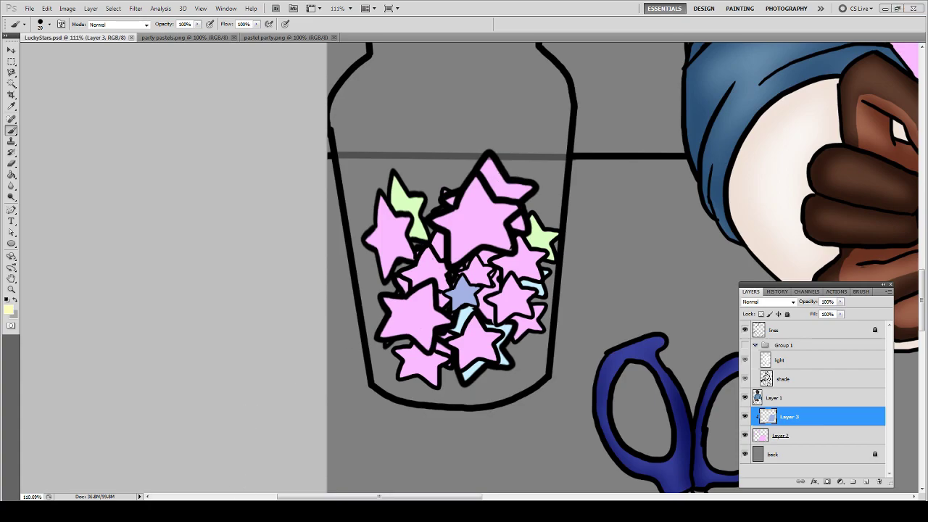
pyautogui.click(524, 15)
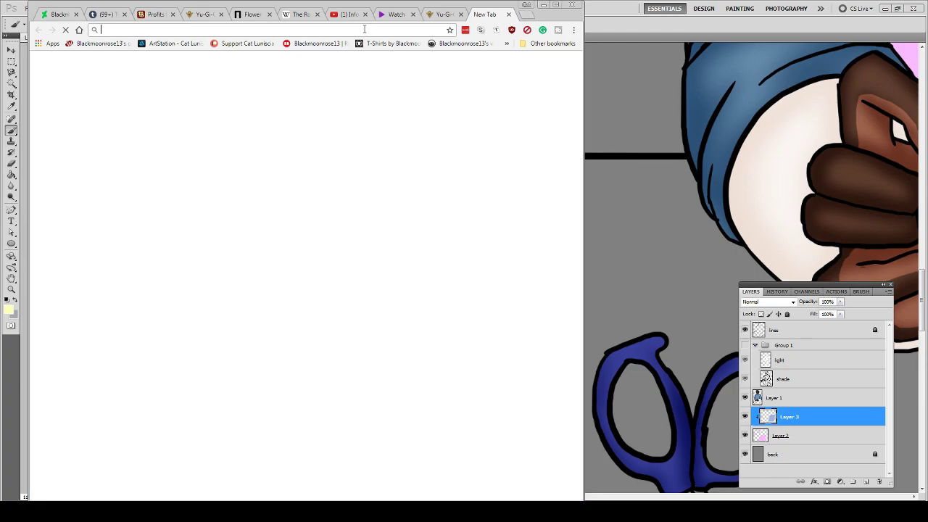
pyautogui.write('tf')
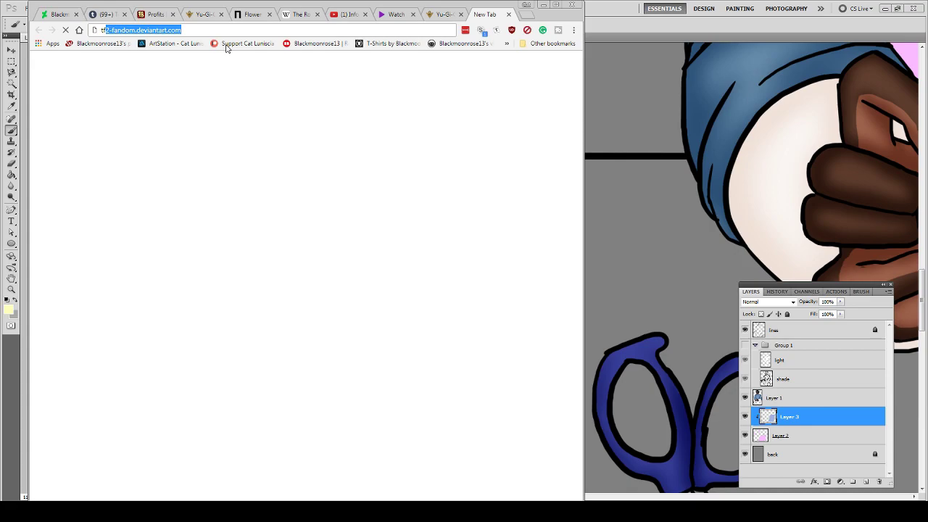
pyautogui.press('BackSpace')
pyautogui.press('BackSpace')
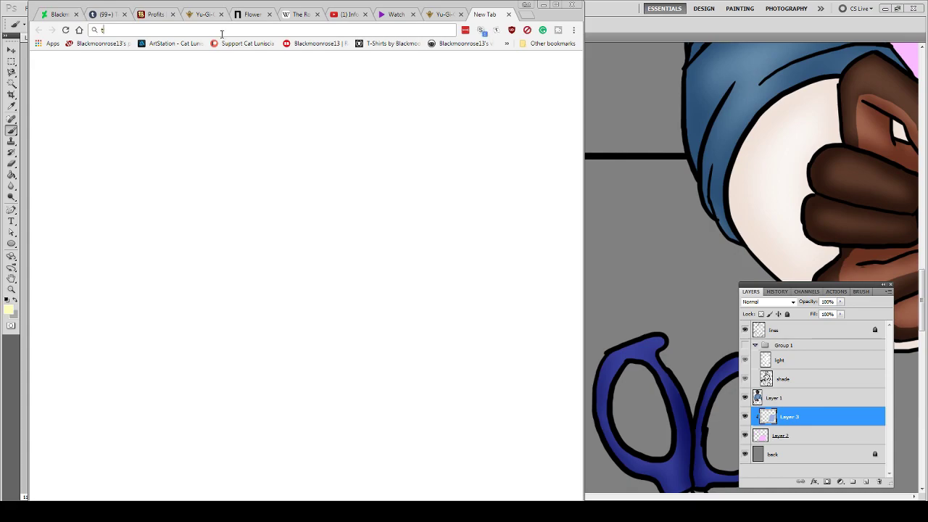
pyautogui.write('ea')
pyautogui.click(193, 64)
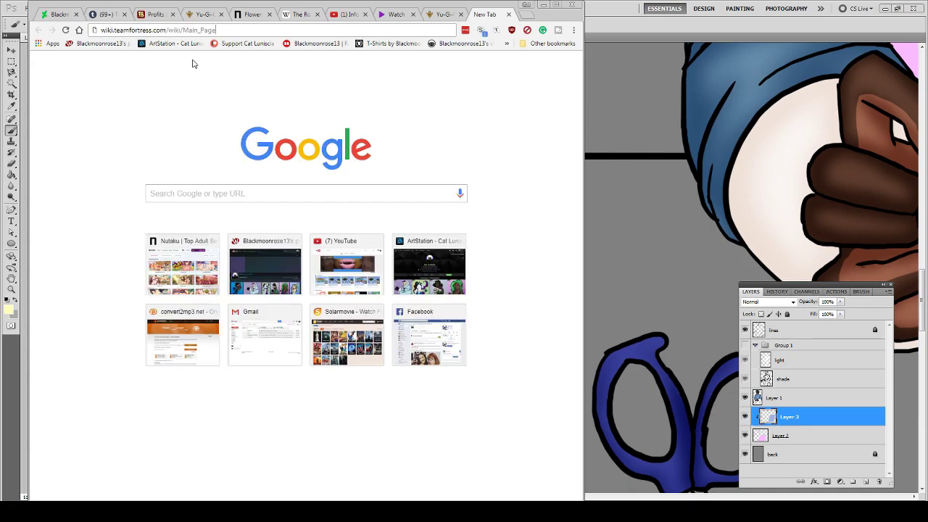
pyautogui.press('Return')
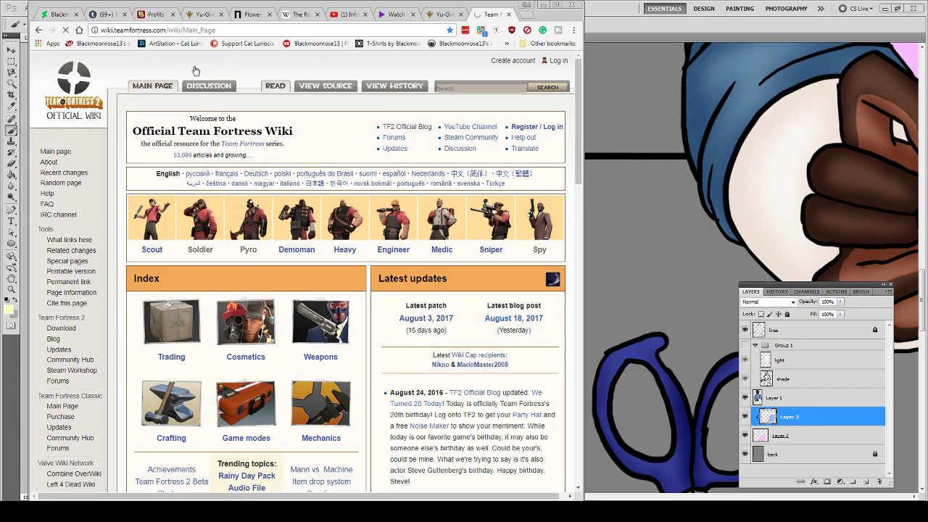
pyautogui.click(538, 251)
# - Look through the Spy article from the basic information and weapon tables to the item sets and cosmetic items section
pyautogui.scroll(-10, 446, 316)
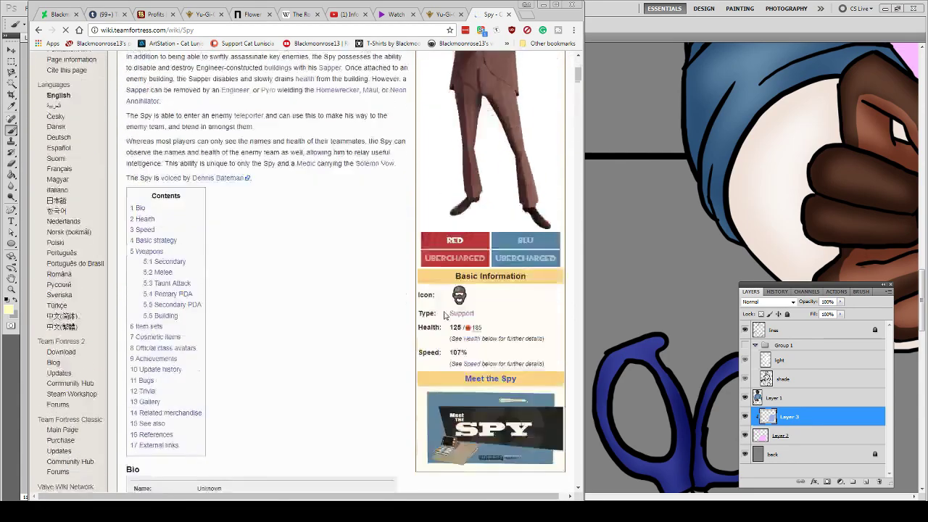
pyautogui.scroll(-5, 446, 317)
pyautogui.scroll(11, 445, 308)
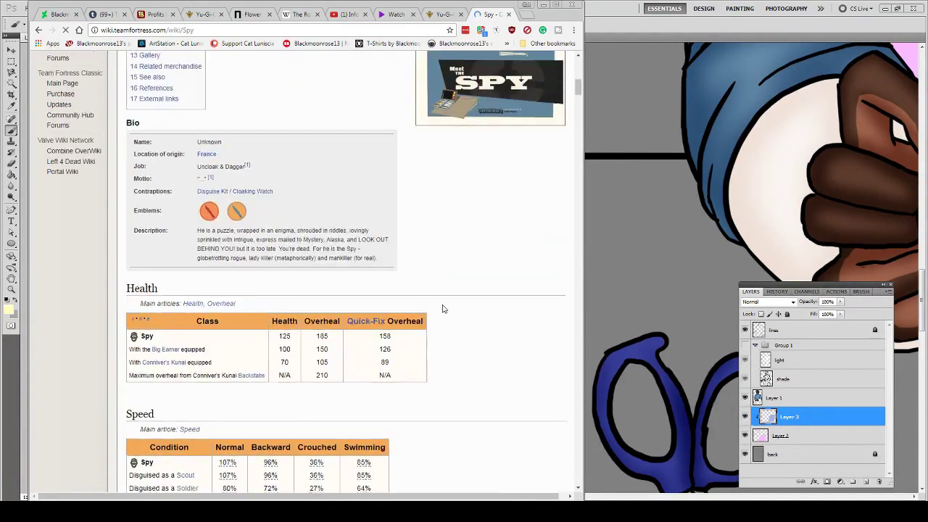
pyautogui.scroll(1, 444, 305)
pyautogui.scroll(-10, 445, 305)
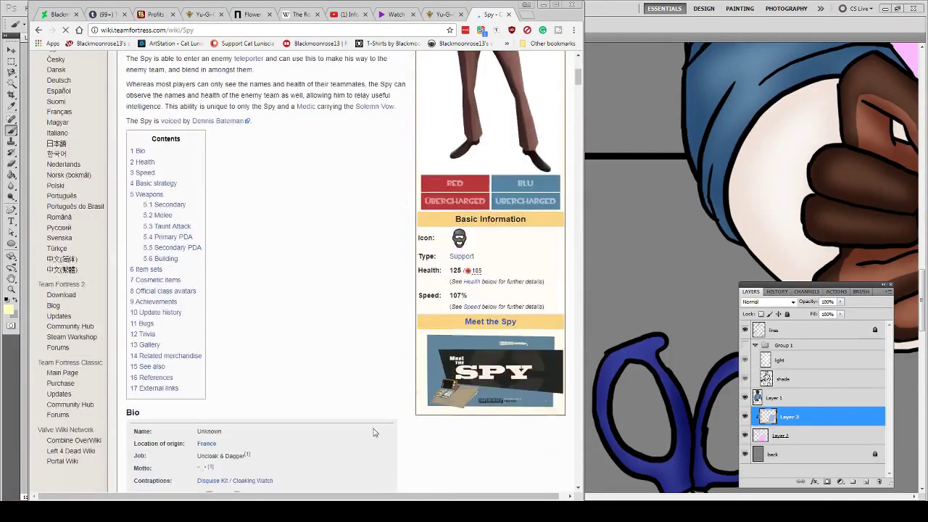
pyautogui.scroll(-15, 374, 433)
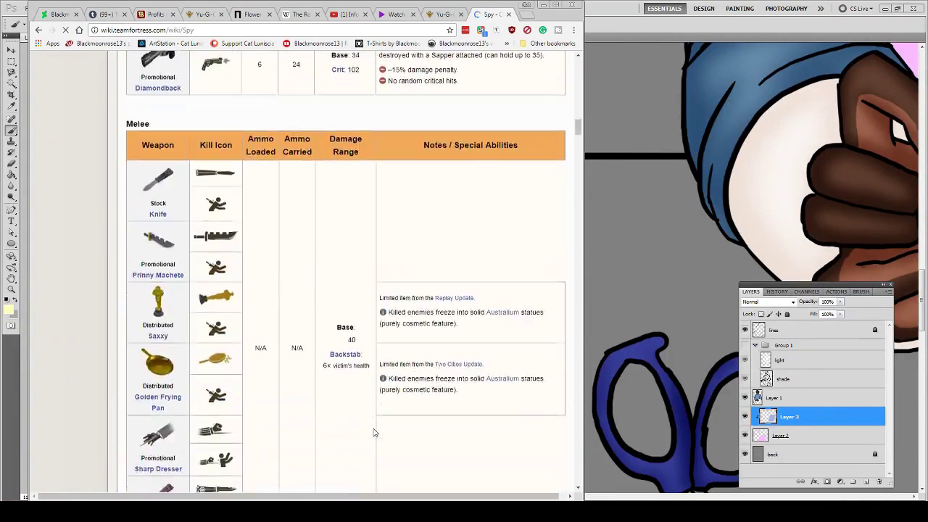
pyautogui.scroll(-20, 372, 432)
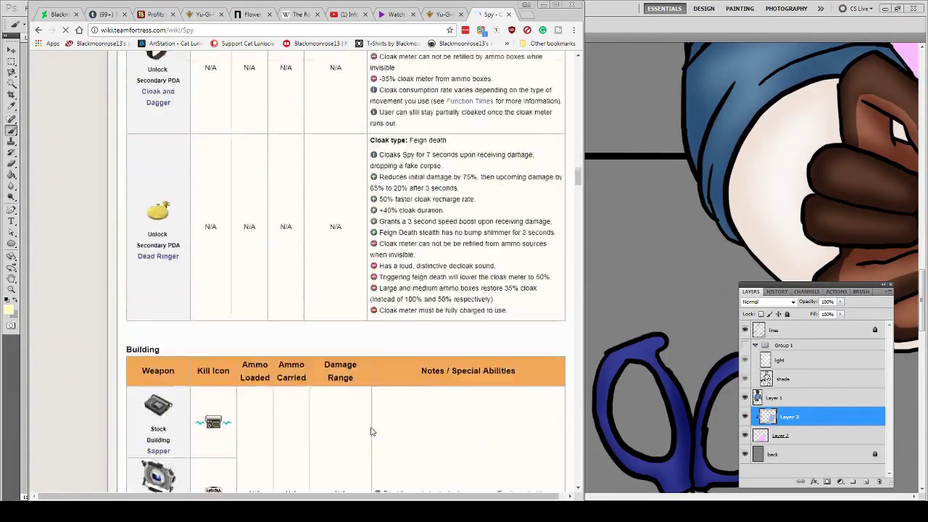
pyautogui.scroll(-7, 372, 433)
pyautogui.scroll(3, 372, 433)
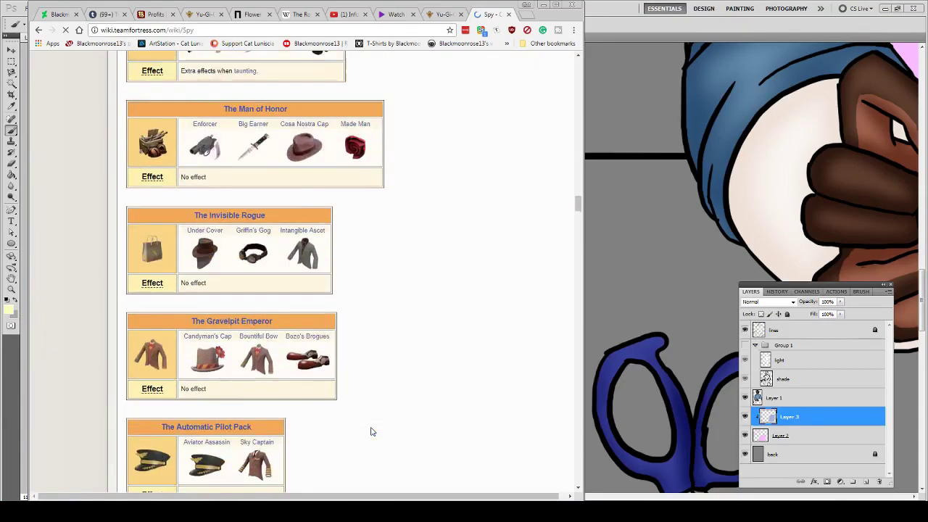
pyautogui.scroll(-7, 372, 432)
pyautogui.scroll(2, 456, 348)
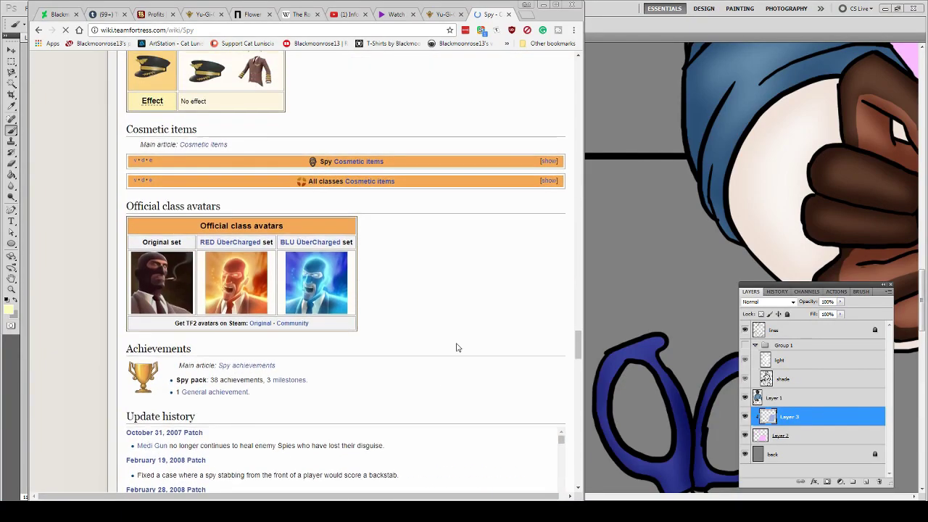
# - Expand the Spy cosmetic items table and examine its listed items
pyautogui.click(547, 162)
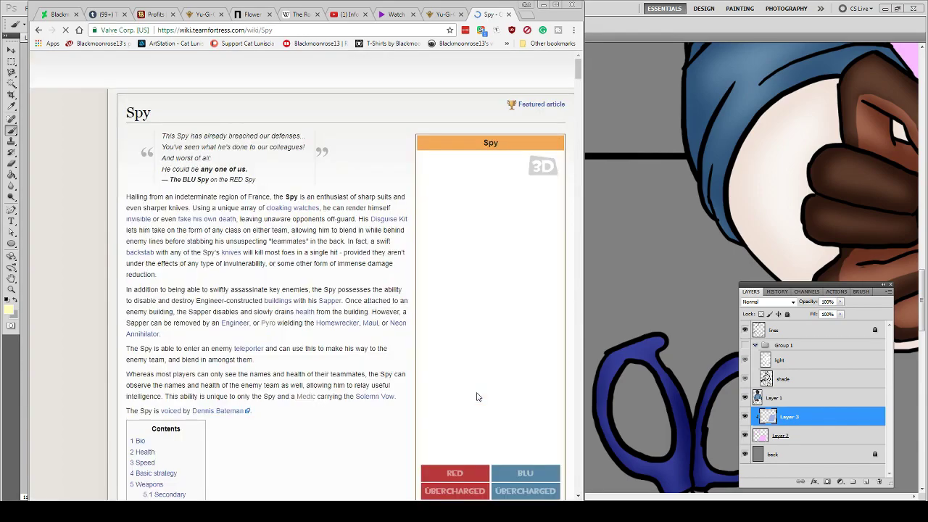
pyautogui.scroll(-5, 493, 362)
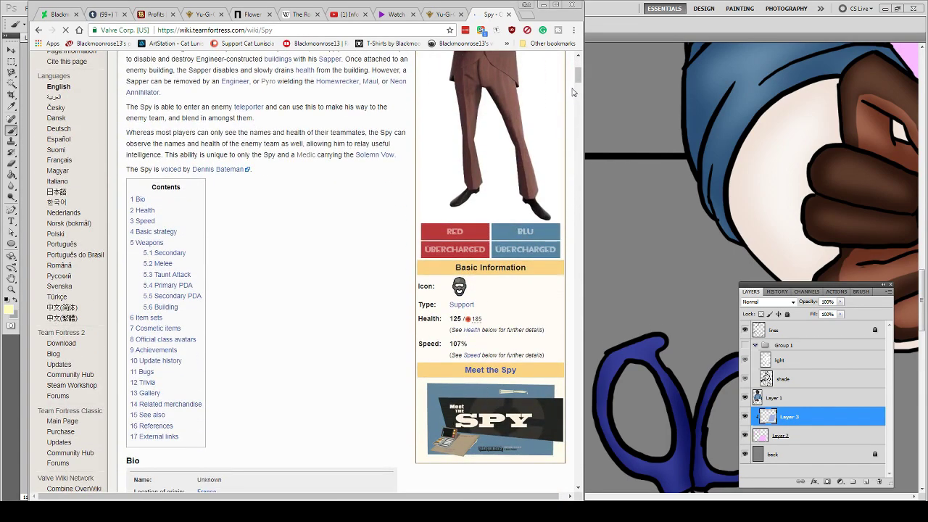
pyautogui.moveTo(578, 74); pyautogui.dragTo(578, 226)
pyautogui.scroll(1, 469, 283)
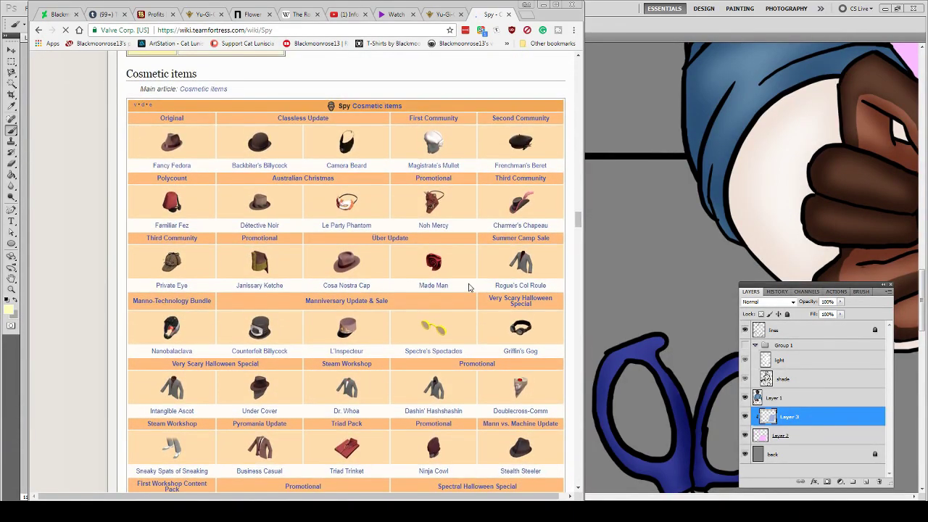
# - Look over the Spy article's cosmetic items, weapon tables and item sets, returning to the cosmetic items section
pyautogui.scroll(-2, 469, 288)
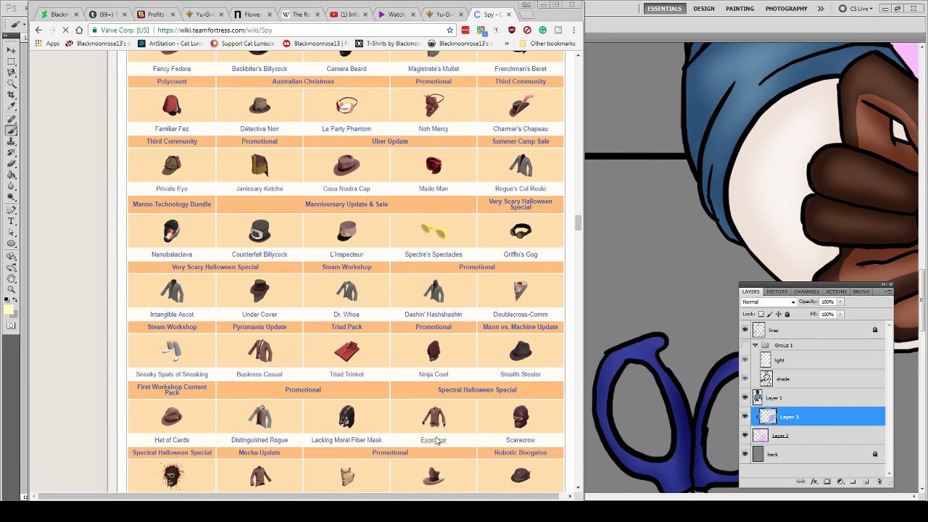
pyautogui.scroll(-10, 436, 440)
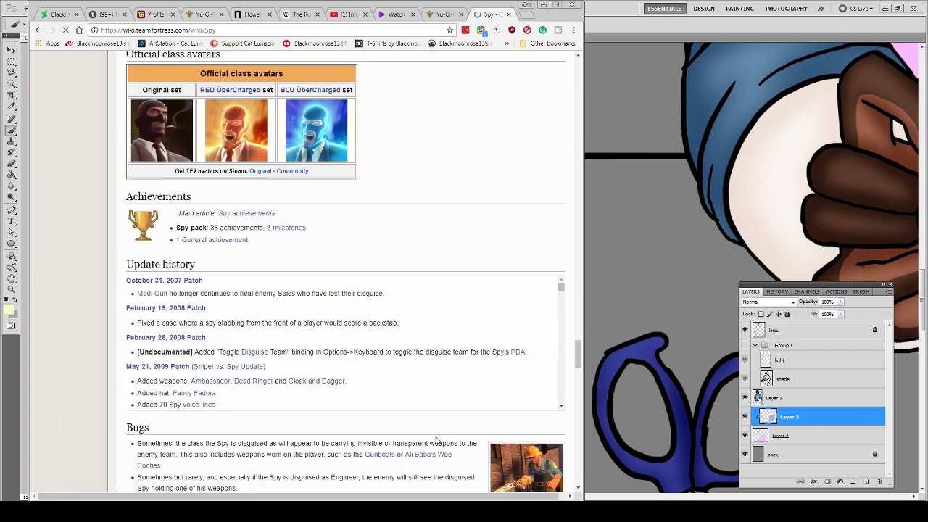
pyautogui.scroll(15, 436, 440)
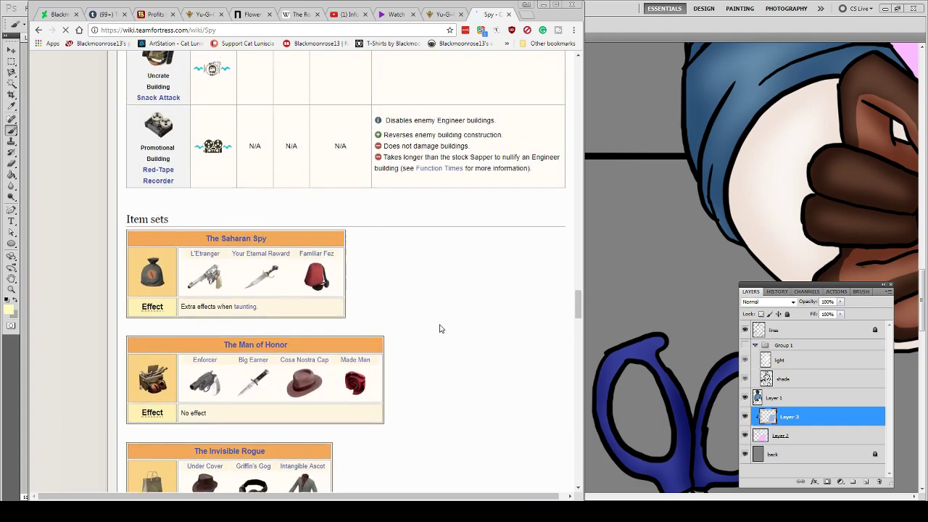
pyautogui.scroll(15, 440, 329)
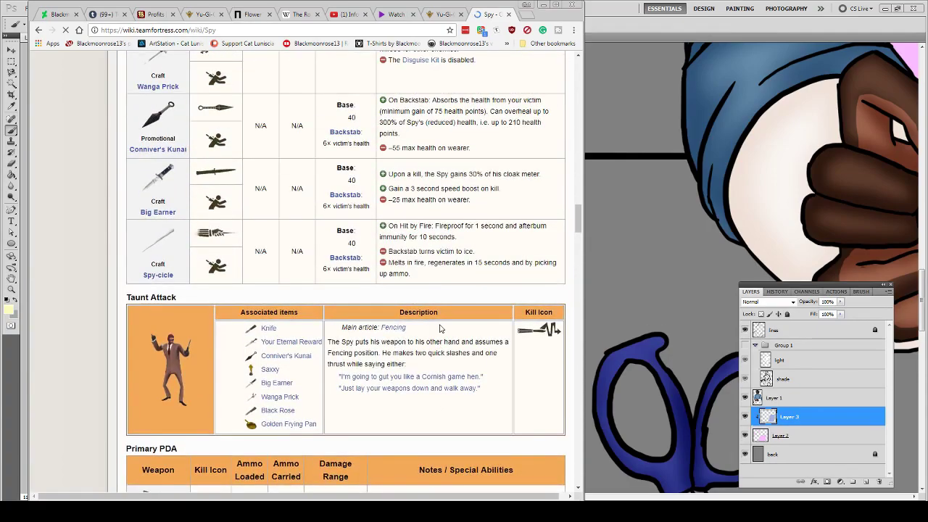
pyautogui.scroll(8, 440, 329)
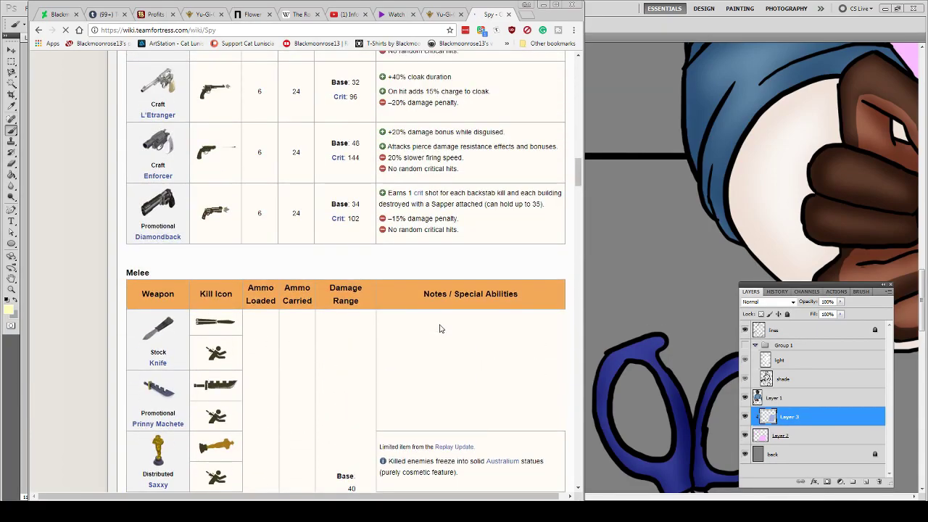
pyautogui.scroll(-6, 440, 329)
pyautogui.scroll(-15, 440, 329)
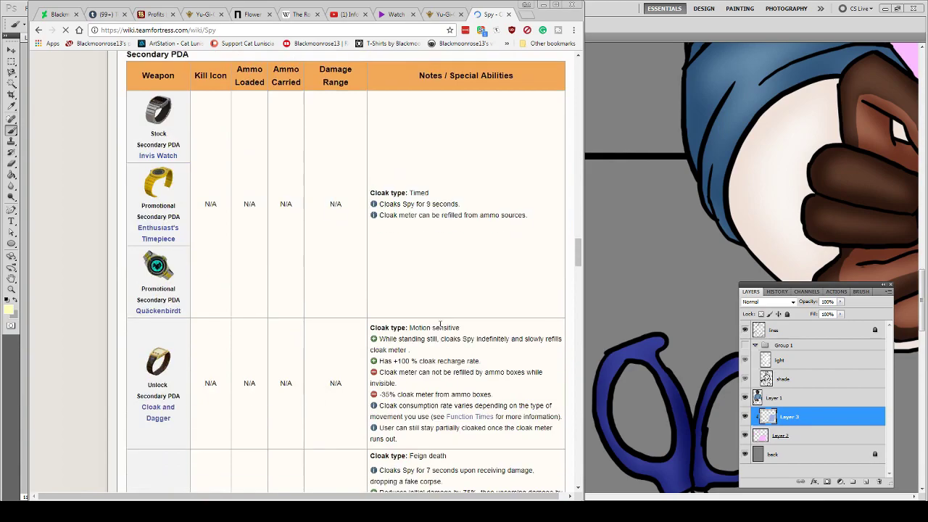
pyautogui.scroll(-15, 440, 329)
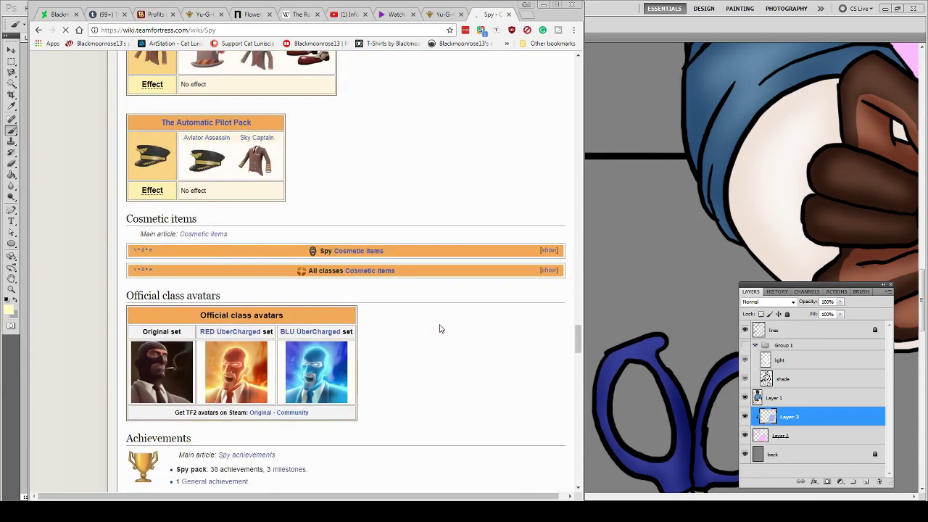
# - Expand the Spy cosmetic items table again and open the Exorcizor article in a new tab
pyautogui.click(549, 202)
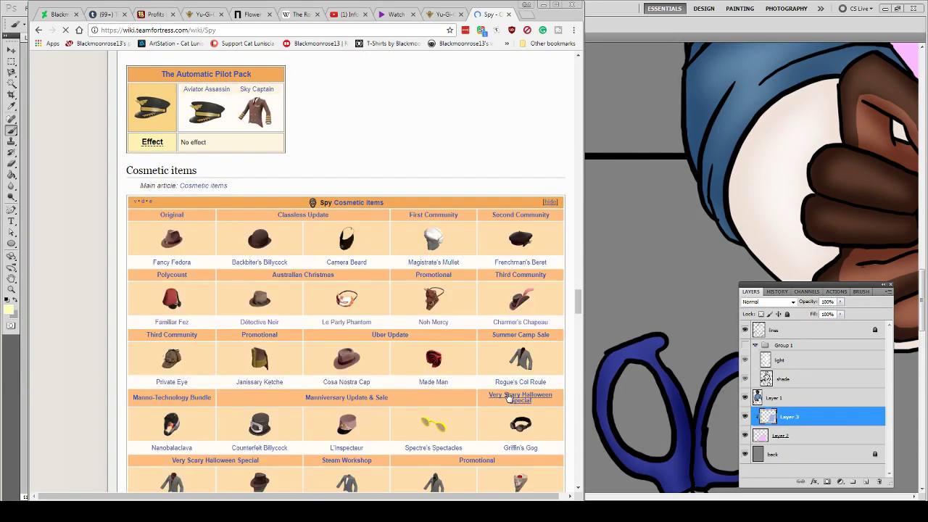
pyautogui.scroll(-1, 512, 396)
pyautogui.scroll(-2, 510, 398)
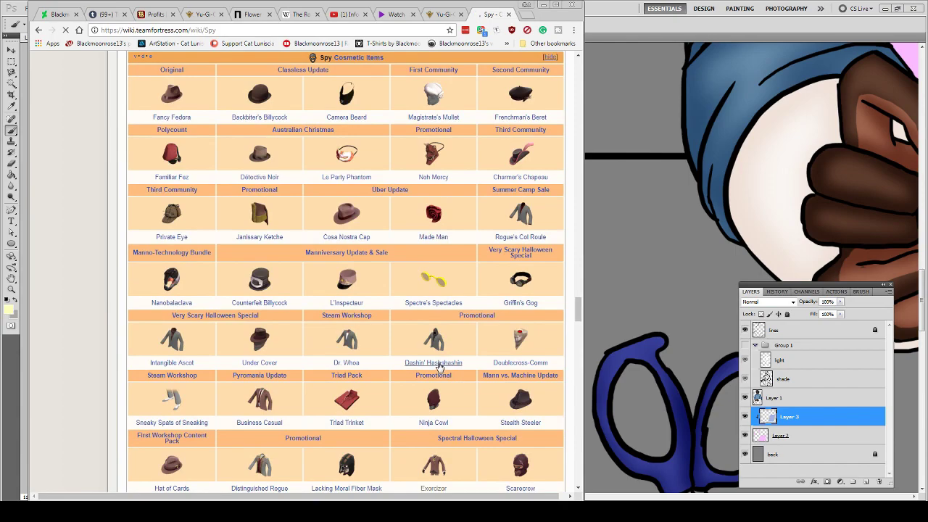
pyautogui.scroll(-1, 438, 366)
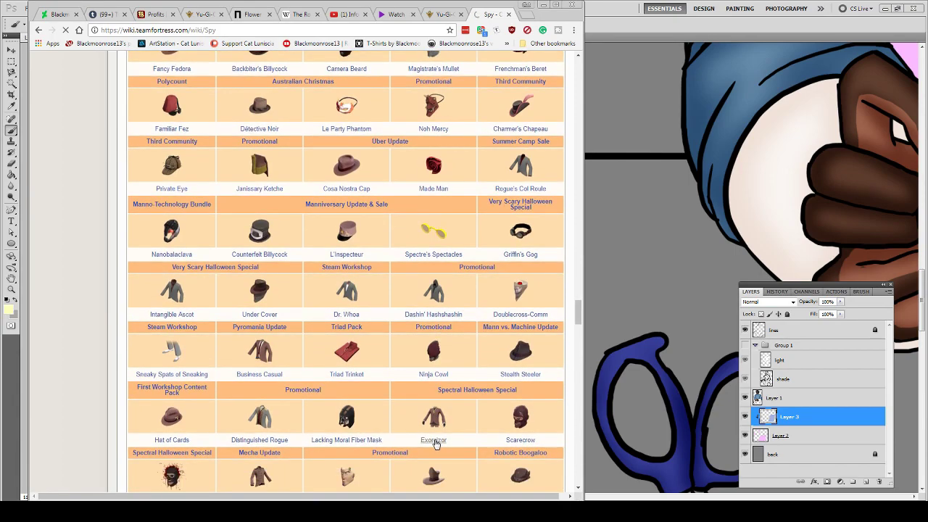
pyautogui.middleClick(434, 442)
pyautogui.click(488, 17)
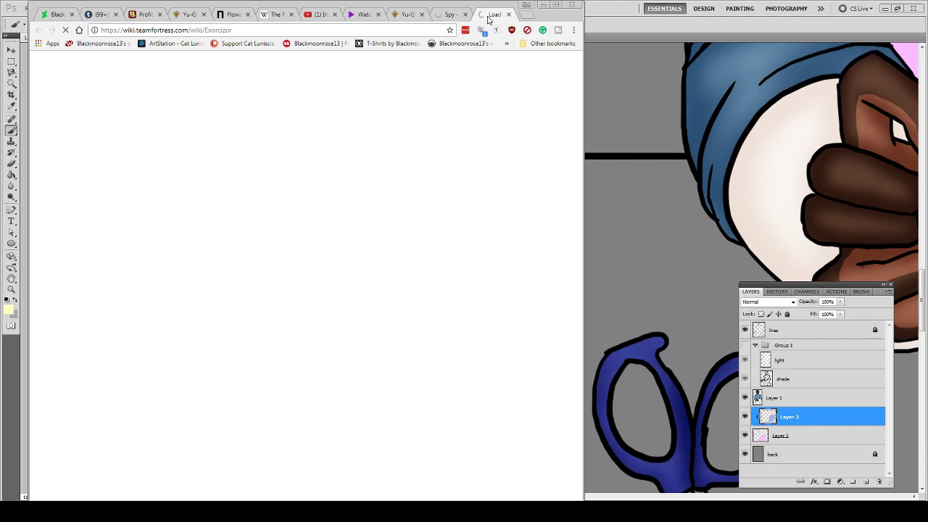
# - Switch to Photoshop and paint the lowest pink star and the star beside the small blue one pale yellow on Layer 3
pyautogui.click(601, 13)
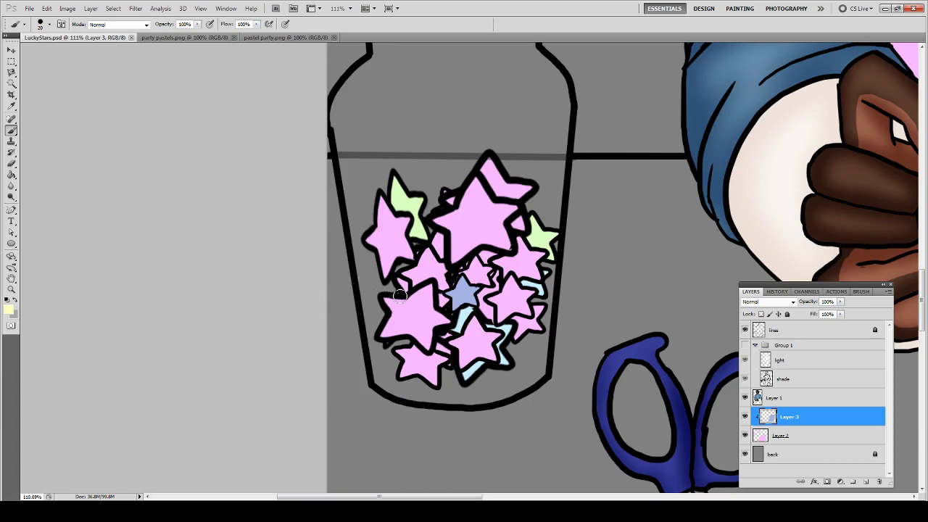
pyautogui.moveTo(398, 366)
pyautogui.mouseDown()
pyautogui.moveTo(414, 370)
pyautogui.moveTo(408, 350)
pyautogui.moveTo(440, 361)
pyautogui.moveTo(427, 372)
pyautogui.mouseUp()
pyautogui.press('e')
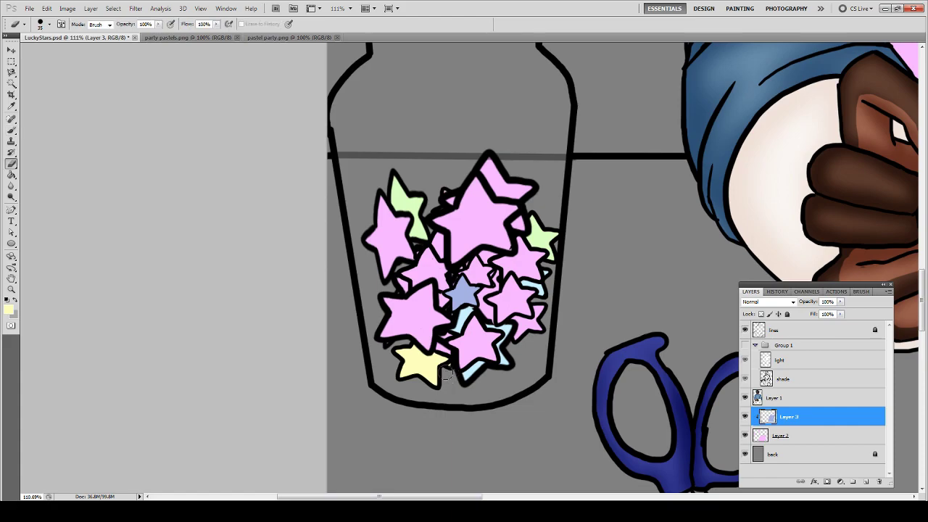
pyautogui.press('b')
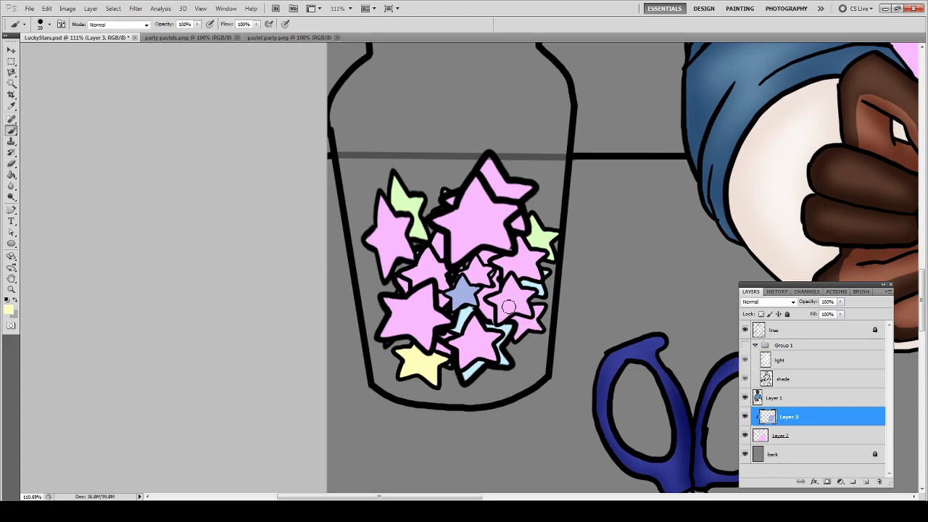
pyautogui.moveTo(508, 308)
pyautogui.mouseDown()
pyautogui.moveTo(497, 297)
pyautogui.moveTo(511, 283)
pyautogui.moveTo(534, 298)
pyautogui.moveTo(522, 303)
pyautogui.moveTo(527, 312)
pyautogui.moveTo(502, 319)
pyautogui.moveTo(503, 296)
pyautogui.moveTo(514, 310)
pyautogui.mouseUp()
# - Check the Exorcizor article in Chrome and return to the Photoshop drawing
pyautogui.hotkey('alt', 'Tab')
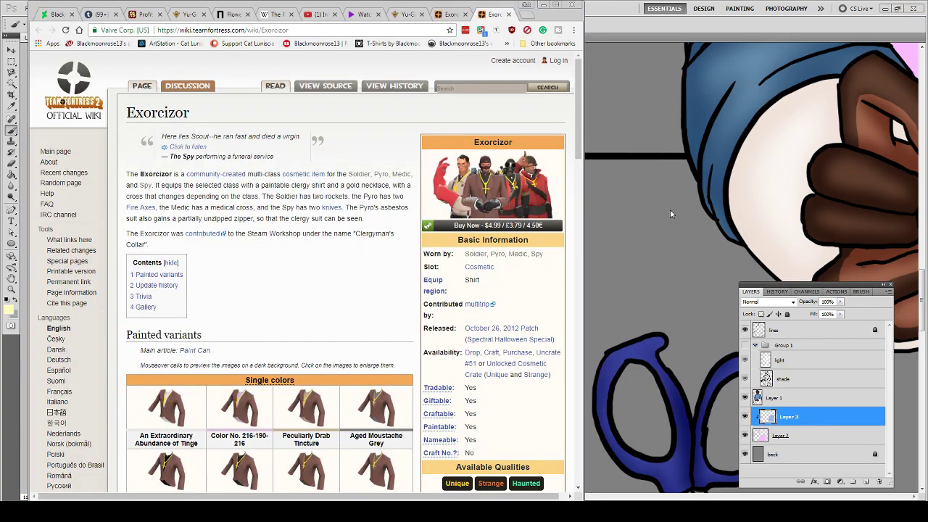
pyautogui.hotkey('alt', 'Tab')
# - Sample the peach swatch from pastel party.png and try it on the uppermost star in LuckyStars.psd, undoing the stroke
pyautogui.moveTo(621, 358); pyautogui.dragTo(480, 285)
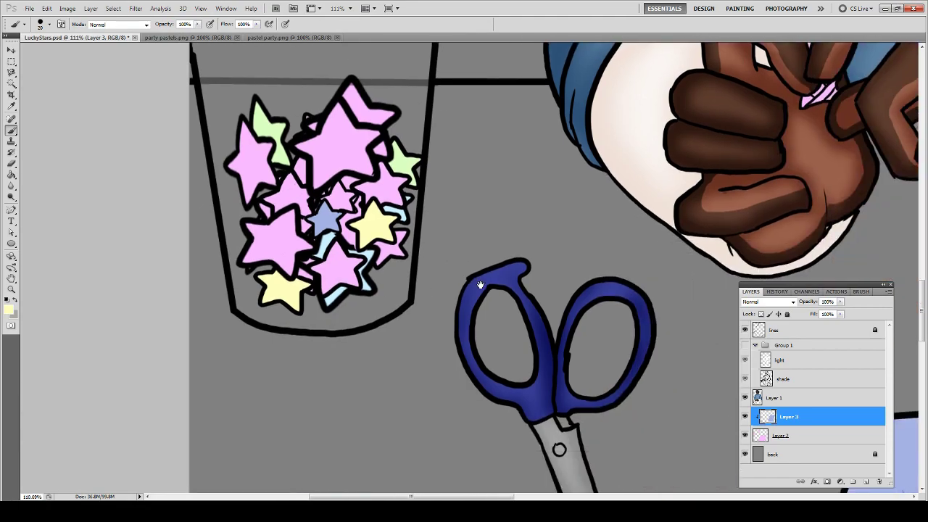
pyautogui.click(273, 37)
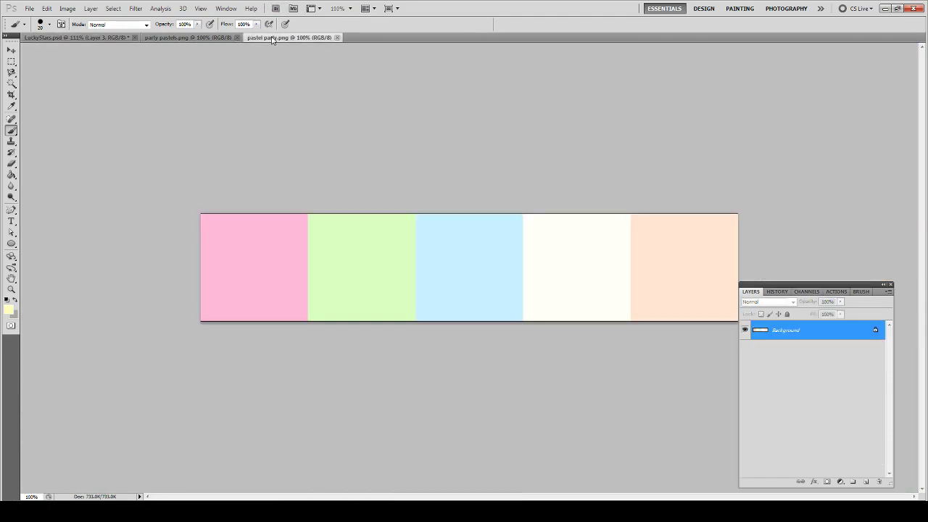
pyautogui.click(204, 39)
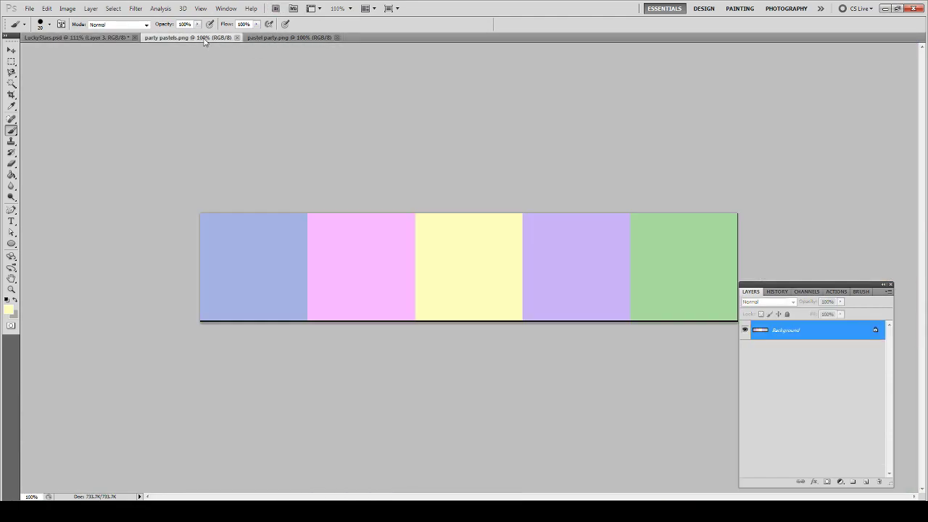
pyautogui.click(321, 39)
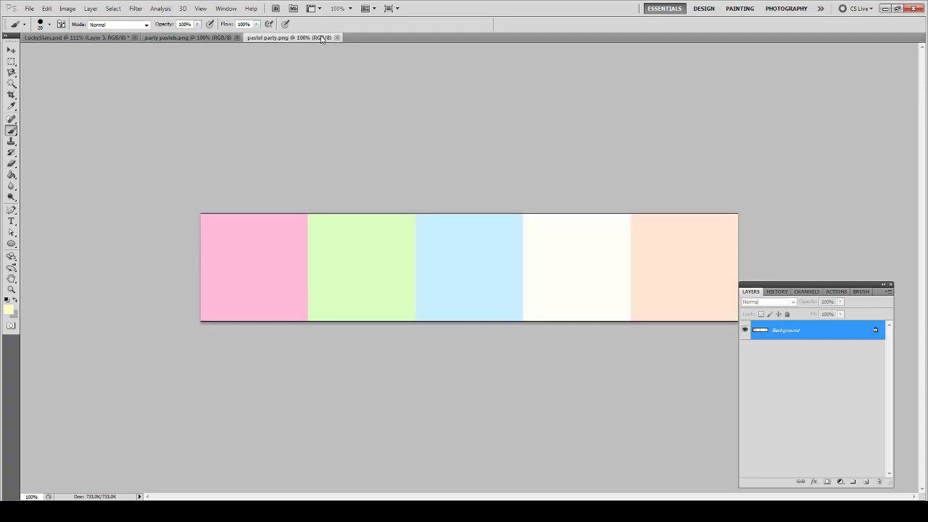
pyautogui.keyDown('alt'); pyautogui.click(673, 273); pyautogui.keyUp('alt')
pyautogui.click(115, 38)
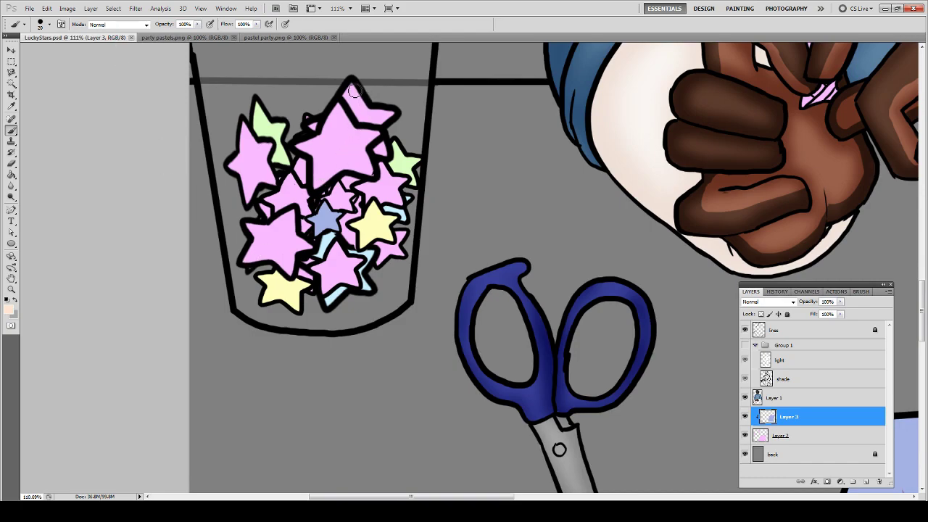
pyautogui.moveTo(351, 85); pyautogui.dragTo(363, 120)
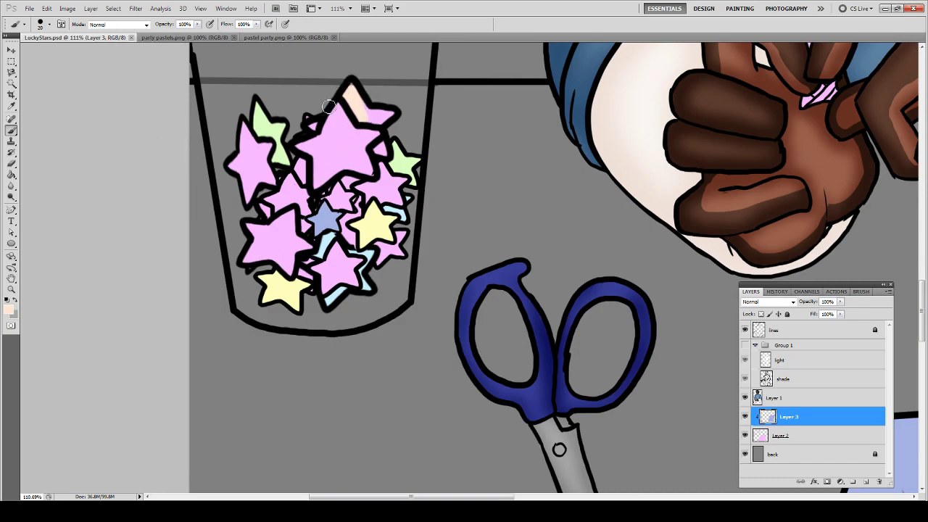
pyautogui.hotkey('ctrl', 'z')
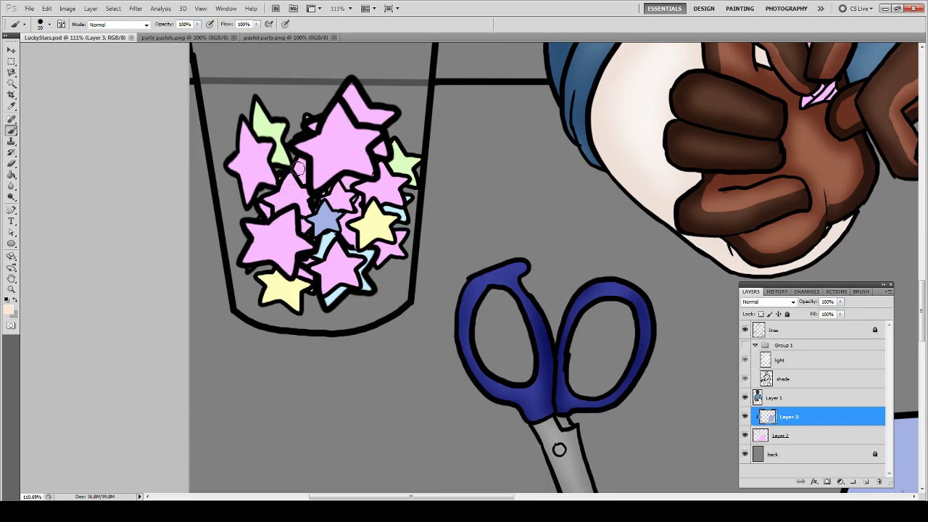
# - Paint the small star tip beside the large pink star and the small star above the blue one peach
pyautogui.moveTo(304, 178); pyautogui.dragTo(303, 168)
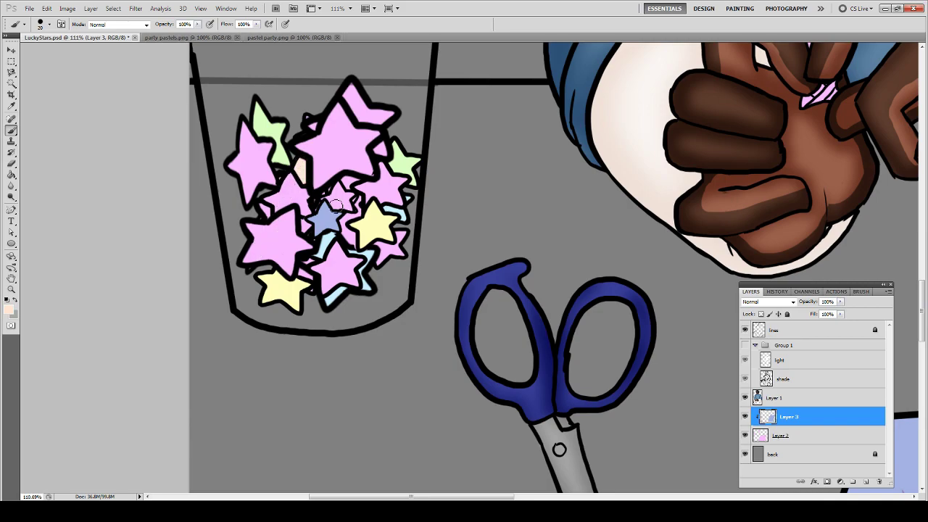
pyautogui.moveTo(335, 204)
pyautogui.mouseDown()
pyautogui.moveTo(351, 181)
pyautogui.moveTo(342, 191)
pyautogui.moveTo(351, 207)
pyautogui.moveTo(335, 200)
pyautogui.moveTo(357, 182)
pyautogui.moveTo(317, 207)
pyautogui.moveTo(327, 190)
pyautogui.mouseUp()
pyautogui.press('s')
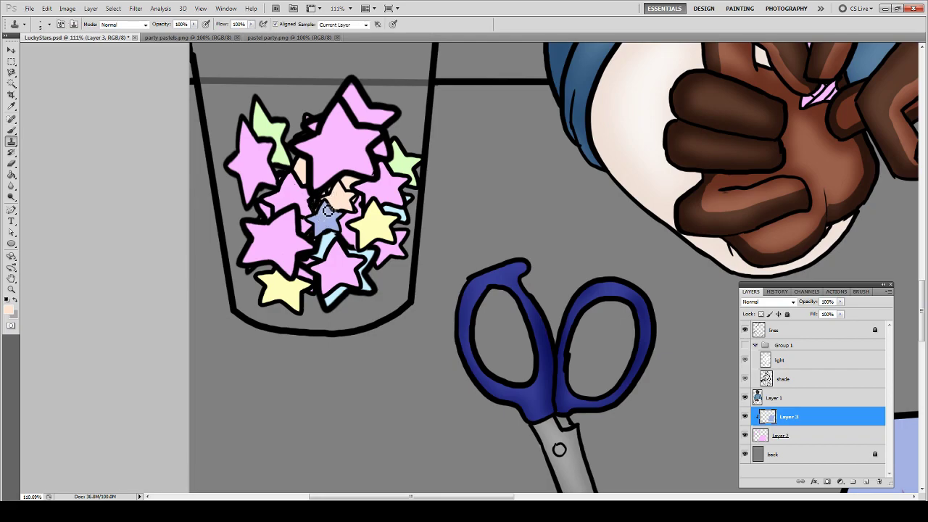
# - Fit the whole drawing in view and sample the periwinkle and pale blue colors from the paper sheets
pyautogui.hotkey('ctrl', '0')
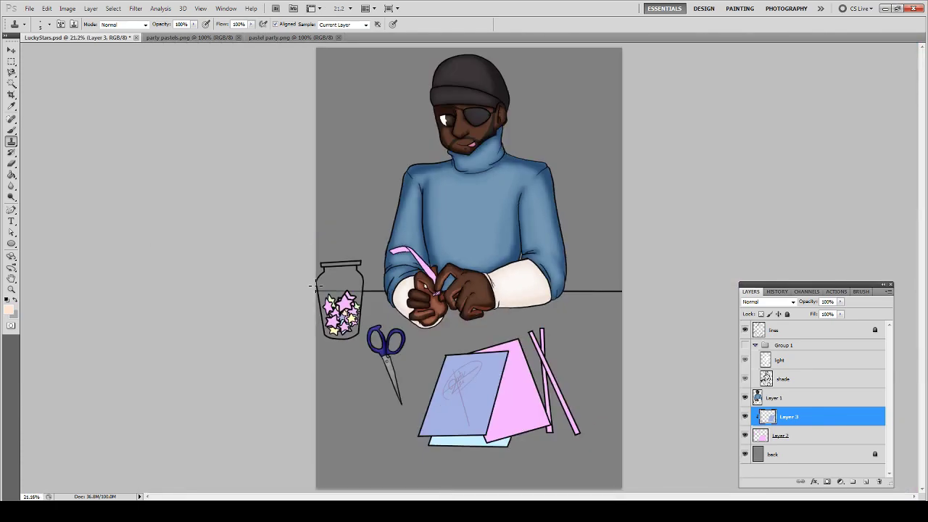
pyautogui.press('v')
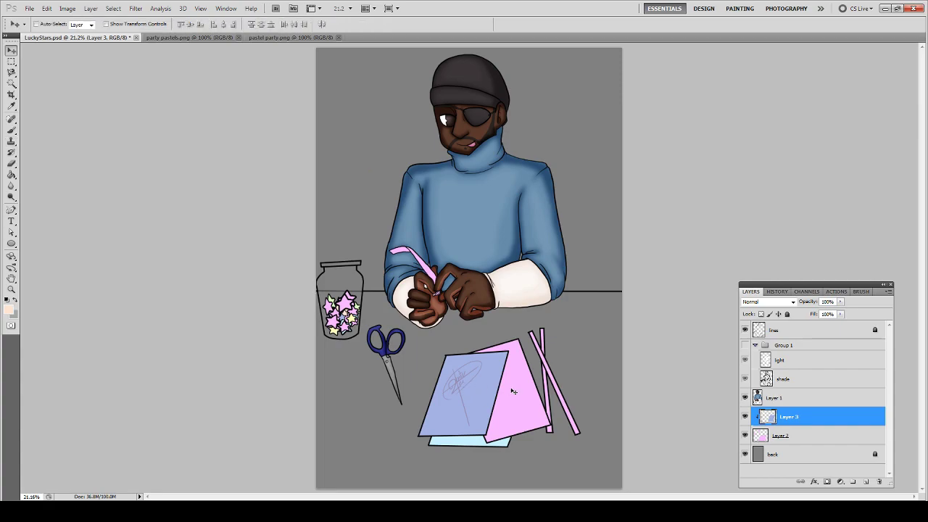
pyautogui.press('alt')
pyautogui.press('b')
pyautogui.keyDown('alt'); pyautogui.click(470, 403); pyautogui.keyUp('alt')
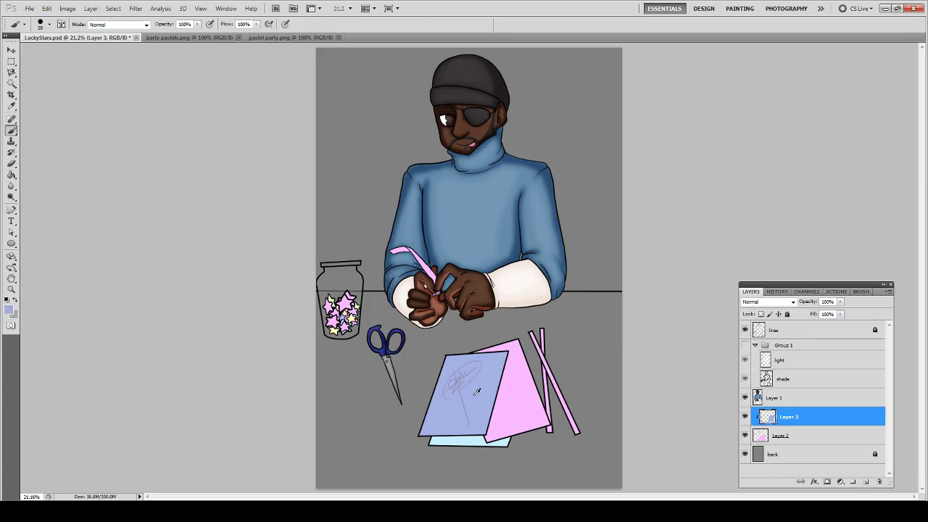
pyautogui.press('v')
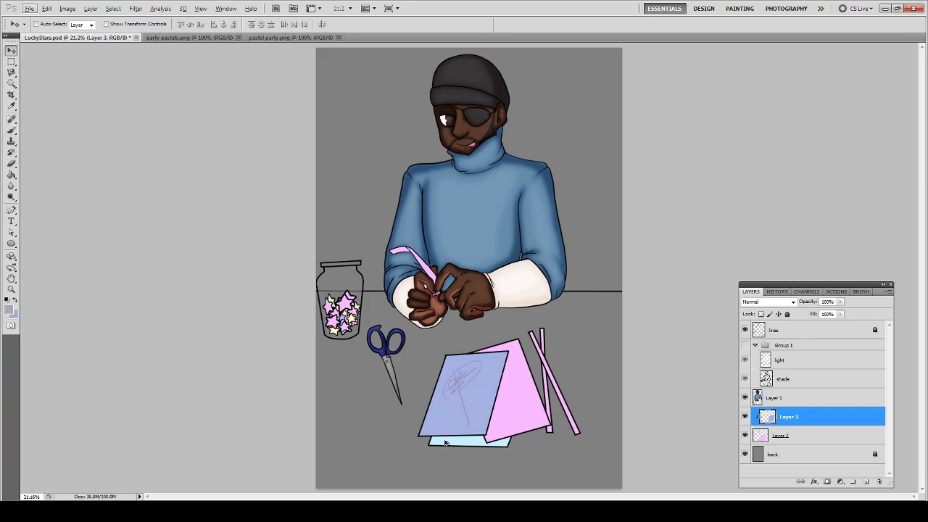
pyautogui.press('b')
pyautogui.keyDown('alt'); pyautogui.click(464, 438); pyautogui.keyUp('alt')
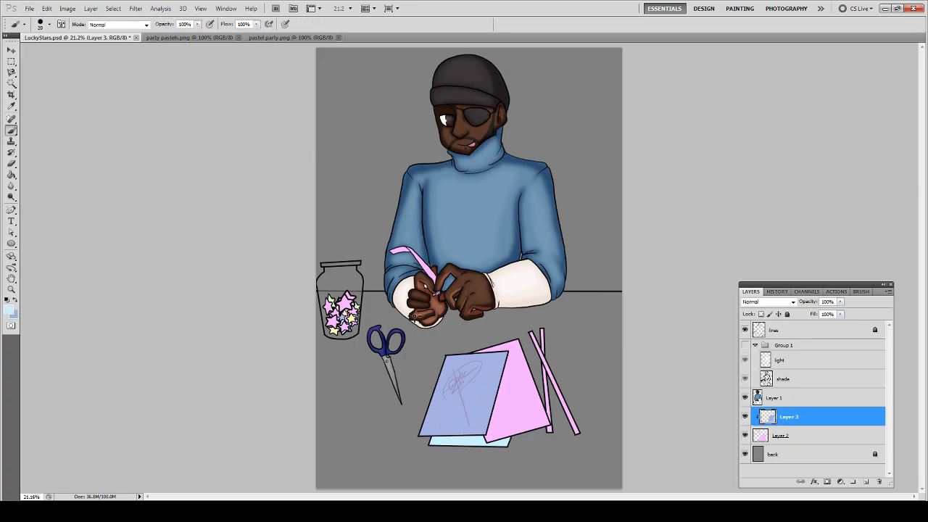
# - Sample the lavender swatch from party pastels.png and return to the jar and hands area of LuckyStars.psd
pyautogui.click(274, 37)
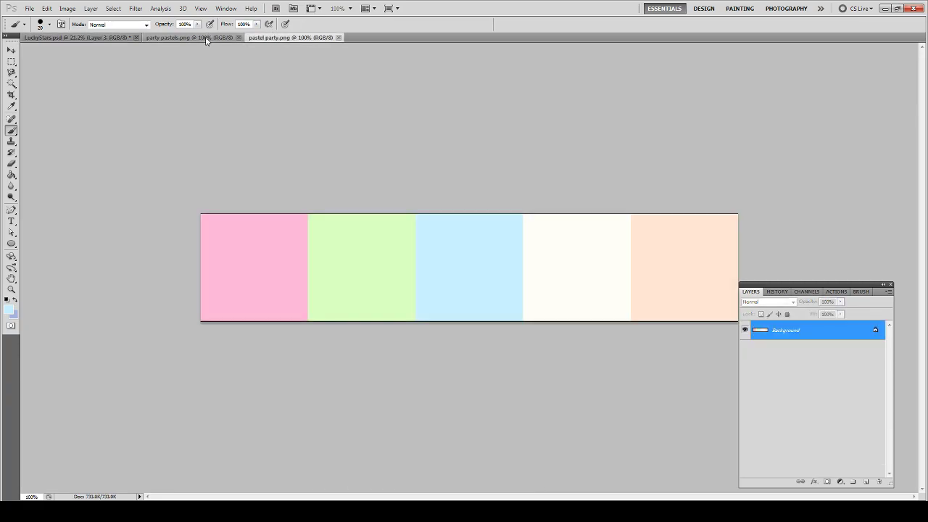
pyautogui.click(208, 37)
pyautogui.press('v')
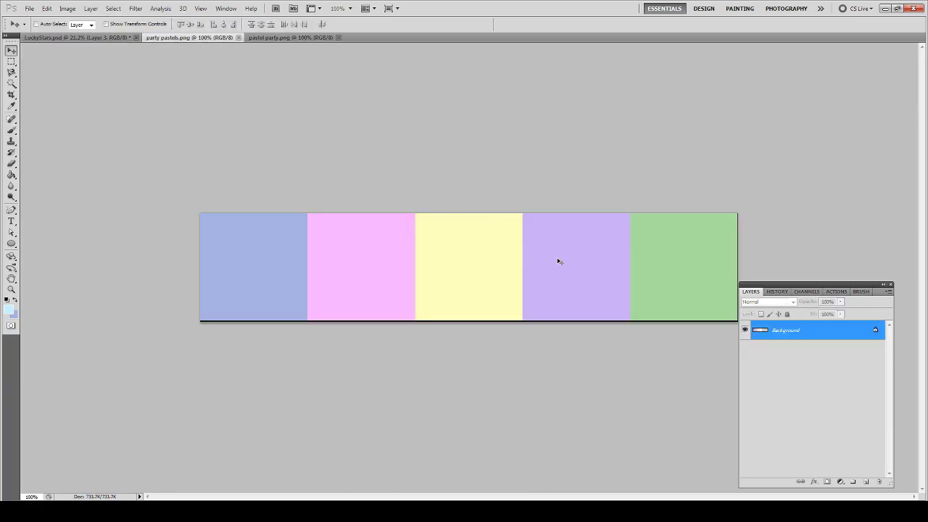
pyautogui.press('b')
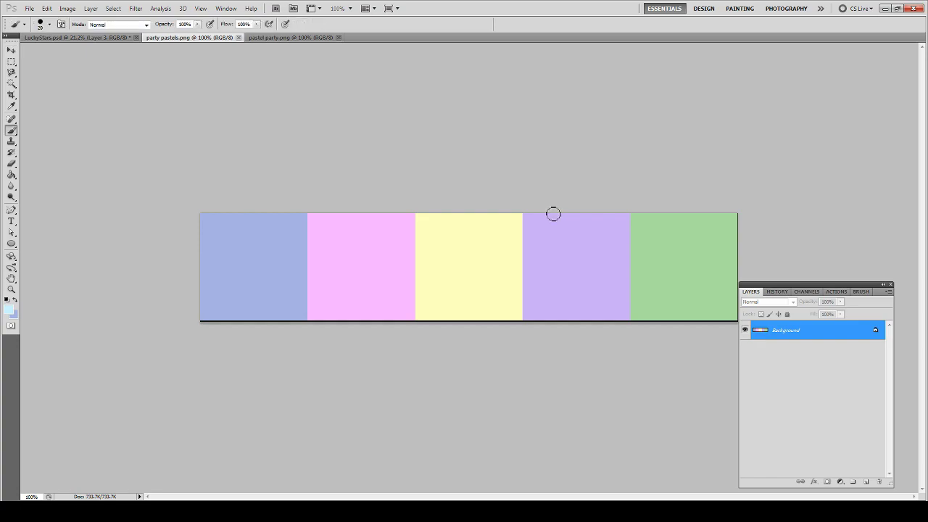
pyautogui.keyDown('alt'); pyautogui.click(566, 260); pyautogui.keyUp('alt')
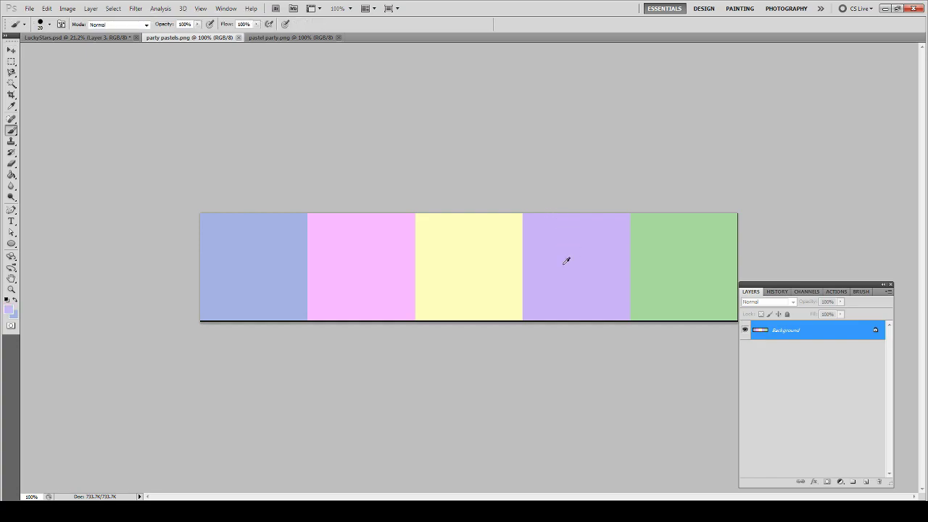
pyautogui.click(109, 38)
pyautogui.press('z')
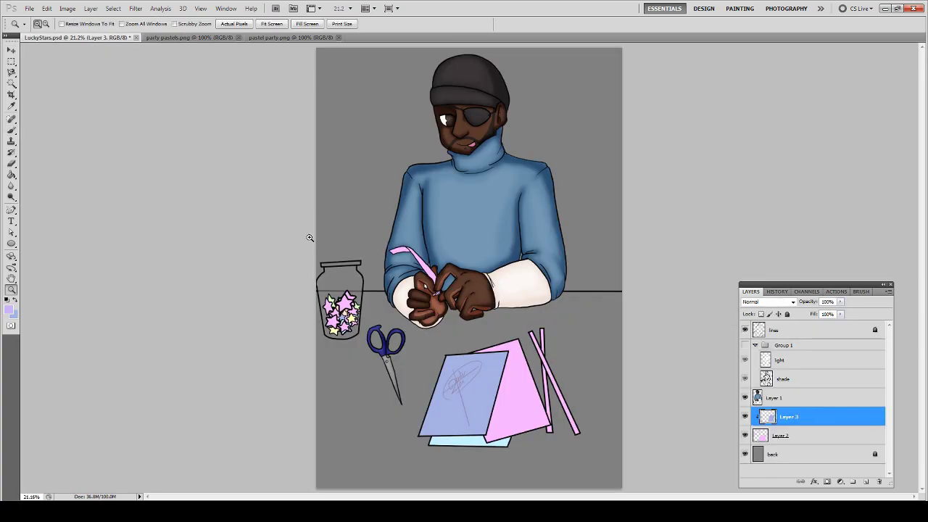
pyautogui.moveTo(342, 223); pyautogui.dragTo(559, 375)
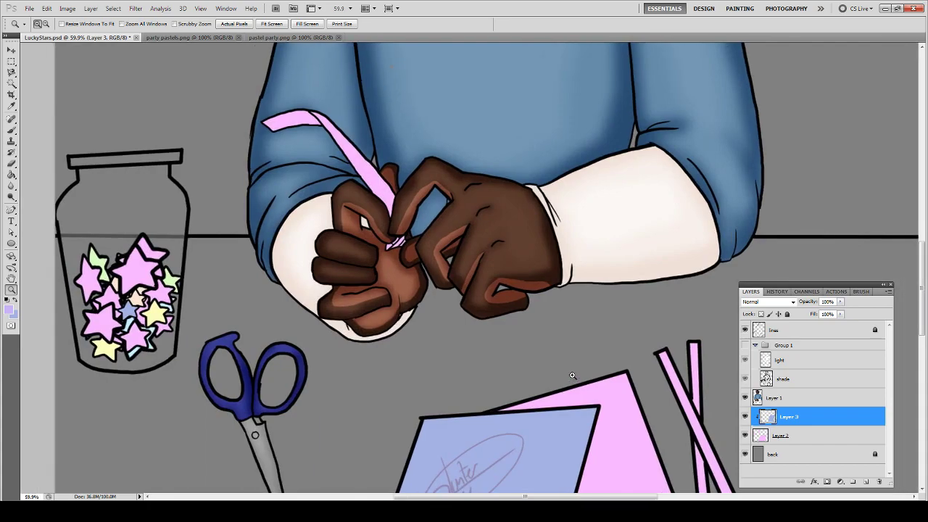
# - Paint the leftmost star, the star behind the large pink one and the lower-right star in the jar lavender
pyautogui.moveTo(425, 199); pyautogui.dragTo(408, 139)
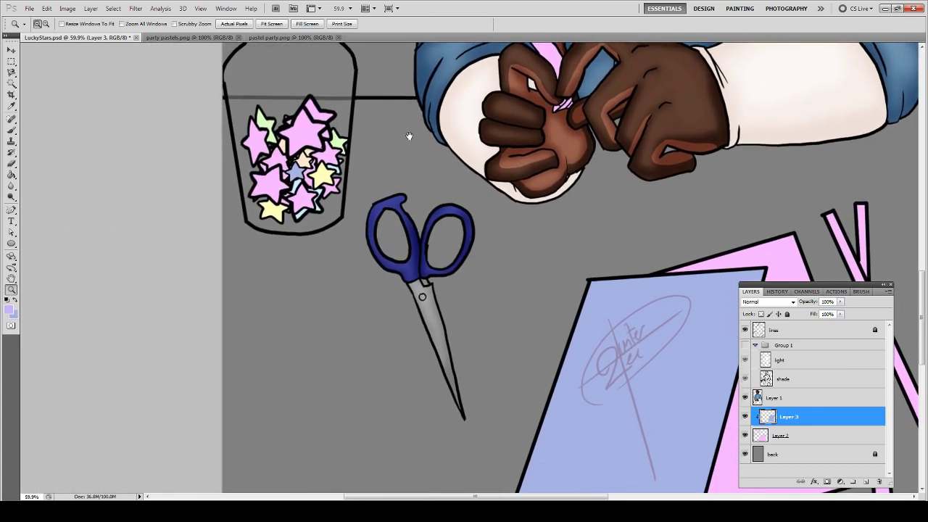
pyautogui.press('b')
pyautogui.moveTo(251, 123)
pyautogui.mouseDown()
pyautogui.moveTo(265, 137)
pyautogui.moveTo(257, 132)
pyautogui.moveTo(250, 142)
pyautogui.moveTo(255, 165)
pyautogui.moveTo(267, 154)
pyautogui.moveTo(259, 143)
pyautogui.mouseUp()
pyautogui.moveTo(332, 191); pyautogui.dragTo(333, 185)
pyautogui.moveTo(332, 143)
pyautogui.mouseDown()
pyautogui.moveTo(333, 120)
pyautogui.moveTo(310, 101)
pyautogui.moveTo(319, 105)
pyautogui.mouseUp()
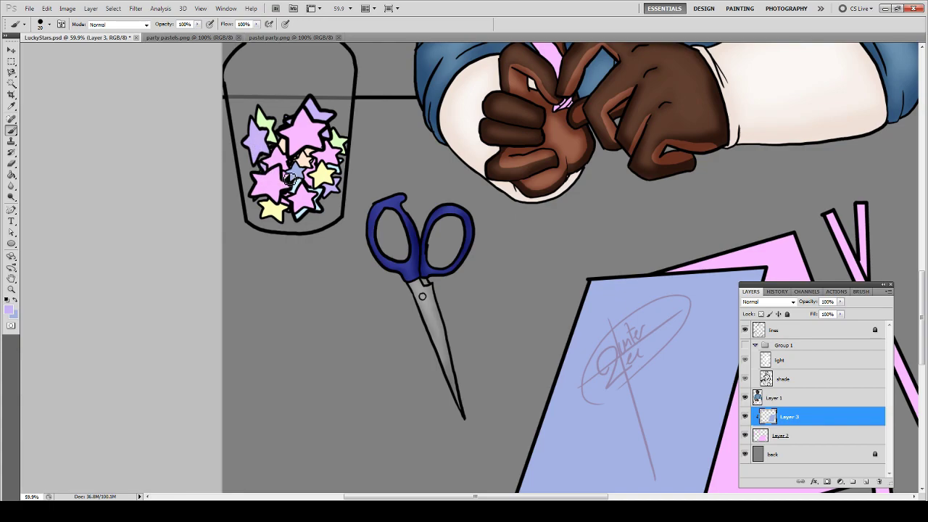
pyautogui.press('s')
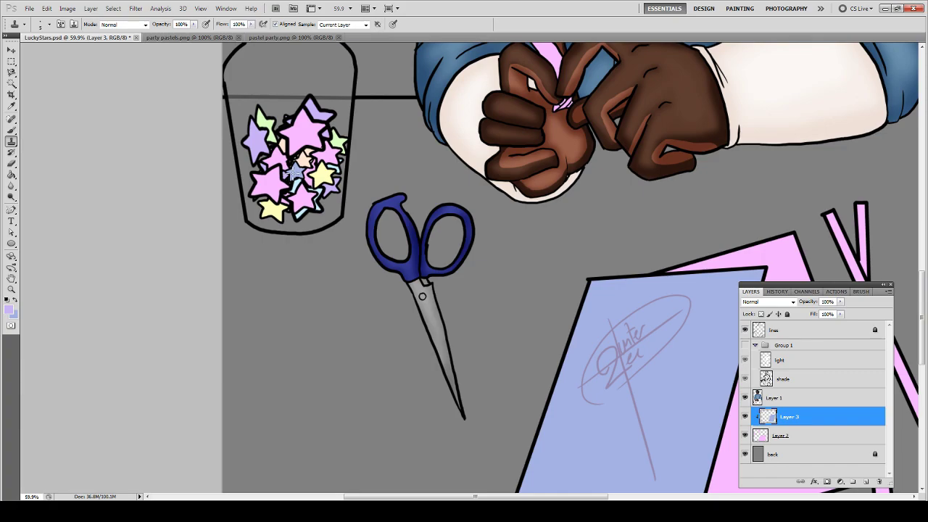
pyautogui.press('b')
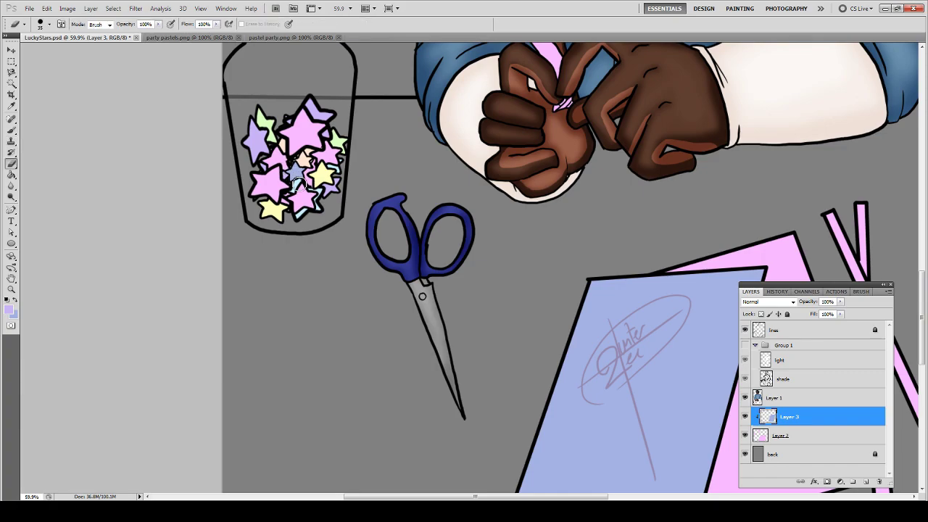
pyautogui.press('b')
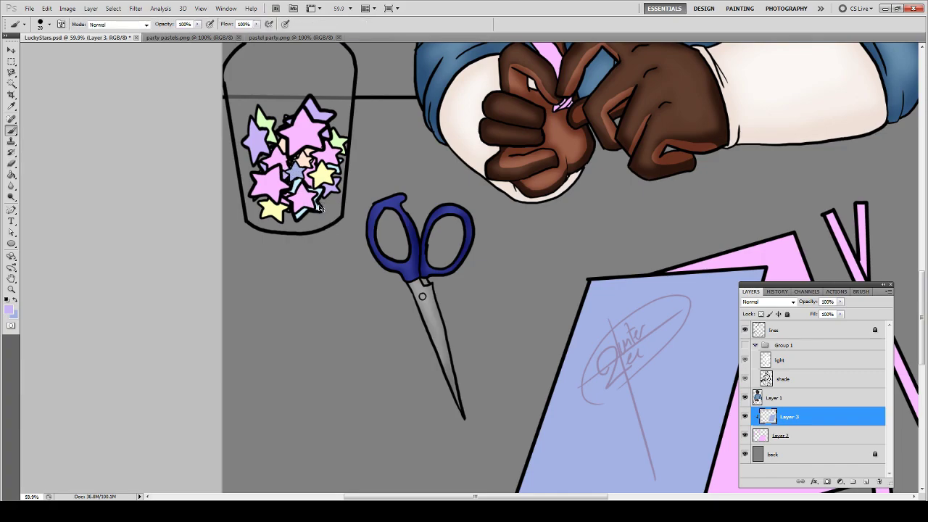
pyautogui.hotkey('ctrl', '0')
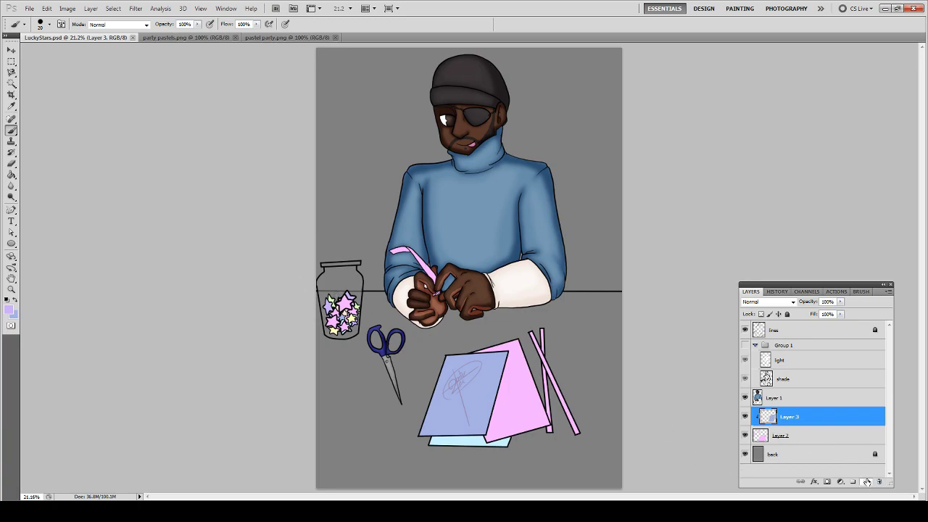
# - Add a new clipped layer above Layer 3 and reset the painting colors to black and white
pyautogui.click(867, 482)
pyautogui.press('d')
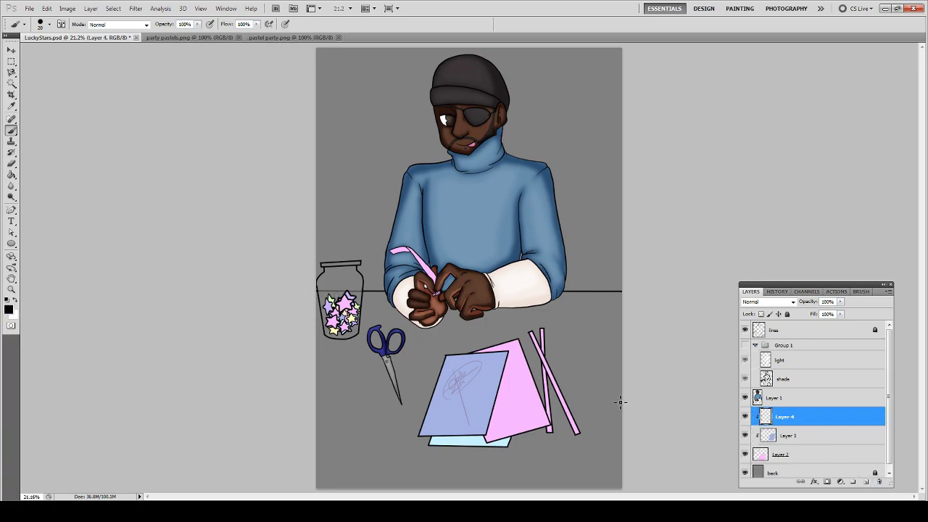
pyautogui.press('Return')
pyautogui.press('Return')
# - Choose a scattered 864 px speckle brush and make white the foreground color
pyautogui.rightClick(393, 315)
pyautogui.moveTo(494, 371); pyautogui.dragTo(494, 412)
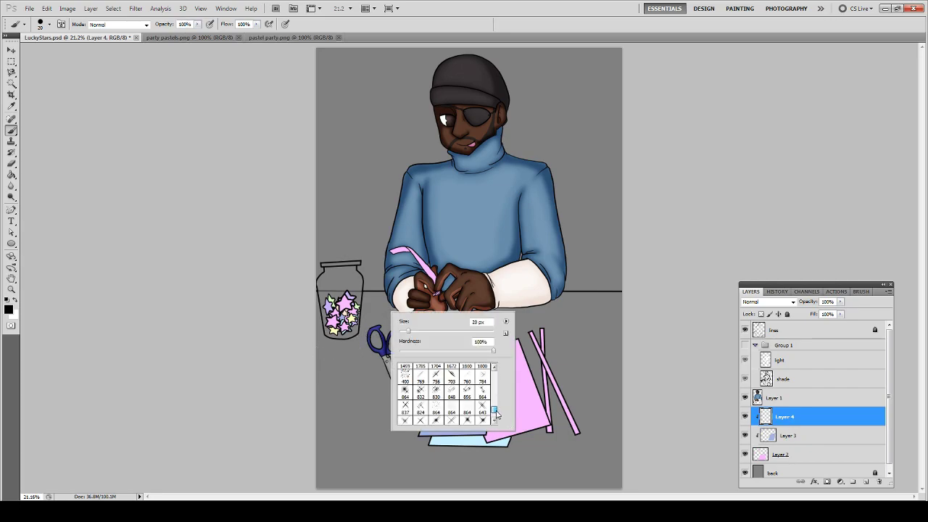
pyautogui.scroll(-1, 454, 404)
pyautogui.click(451, 390)
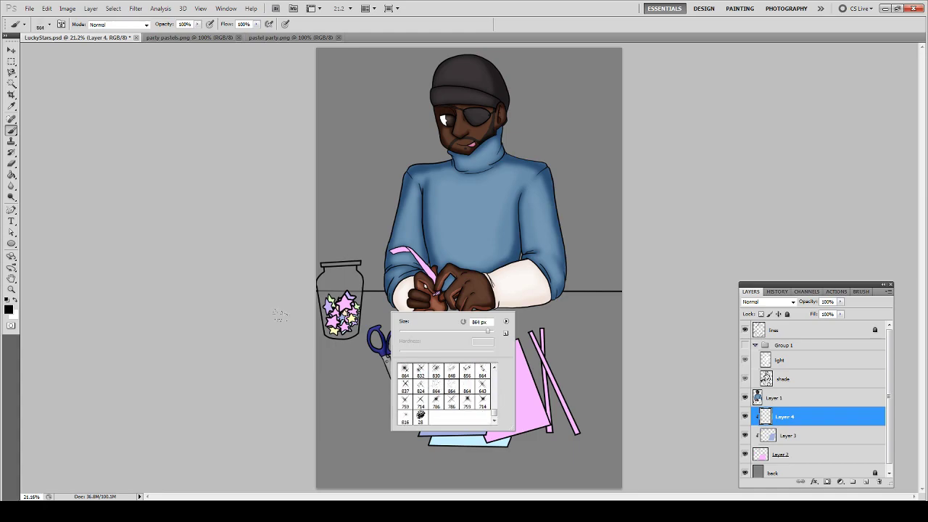
pyautogui.press('Return')
pyautogui.press('x')
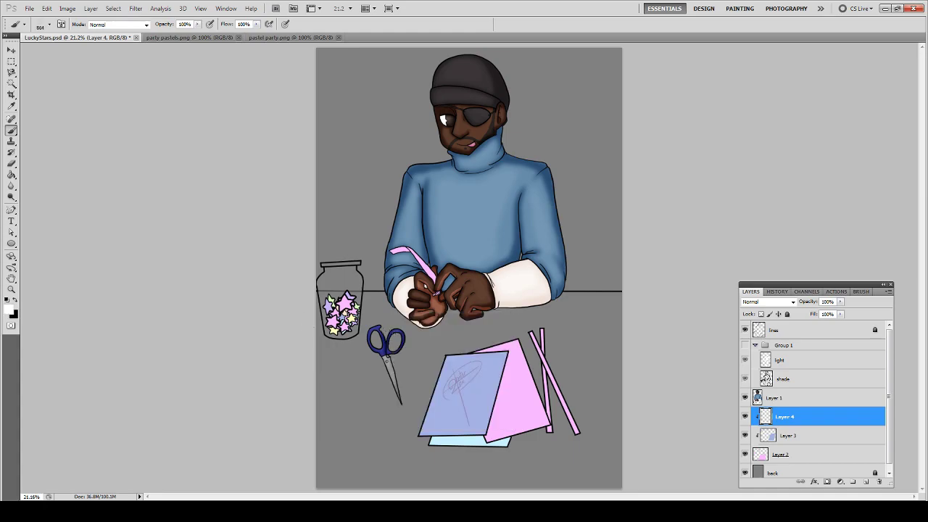
# - Stamp white glitter speckles over the paper stars in the jar with the speckle brush at 500 px
pyautogui.press('z')
pyautogui.moveTo(281, 234); pyautogui.dragTo(583, 420)
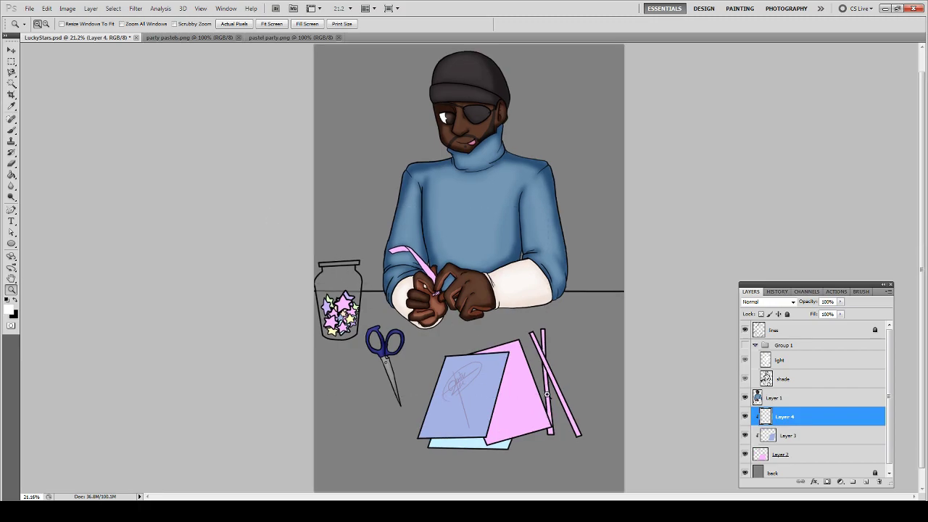
pyautogui.press('space')
pyautogui.moveTo(250, 261)
pyautogui.mouseDown()
pyautogui.moveTo(339, 305)
pyautogui.moveTo(459, 257)
pyautogui.mouseUp()
pyautogui.press('b')
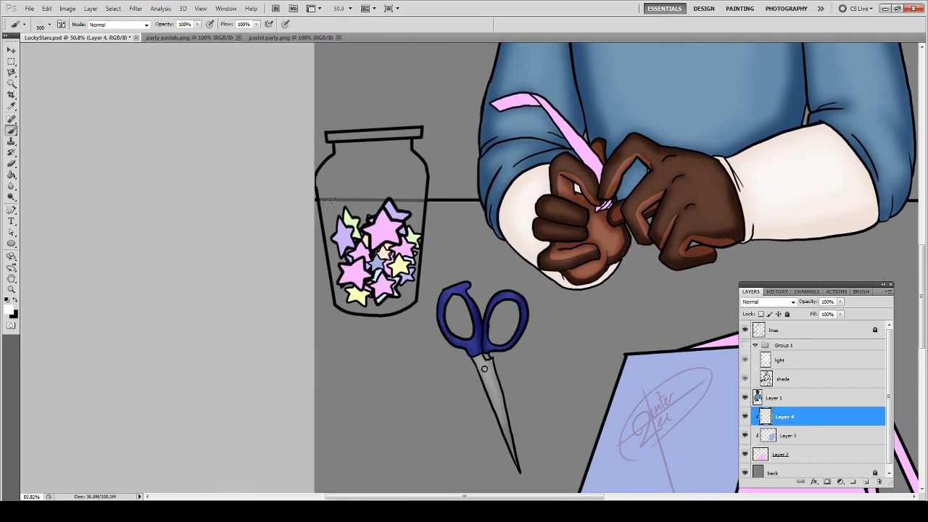
pyautogui.hotkey('ctrl', 'alt', 'g')
pyautogui.moveTo(576, 372); pyautogui.dragTo(393, 387)
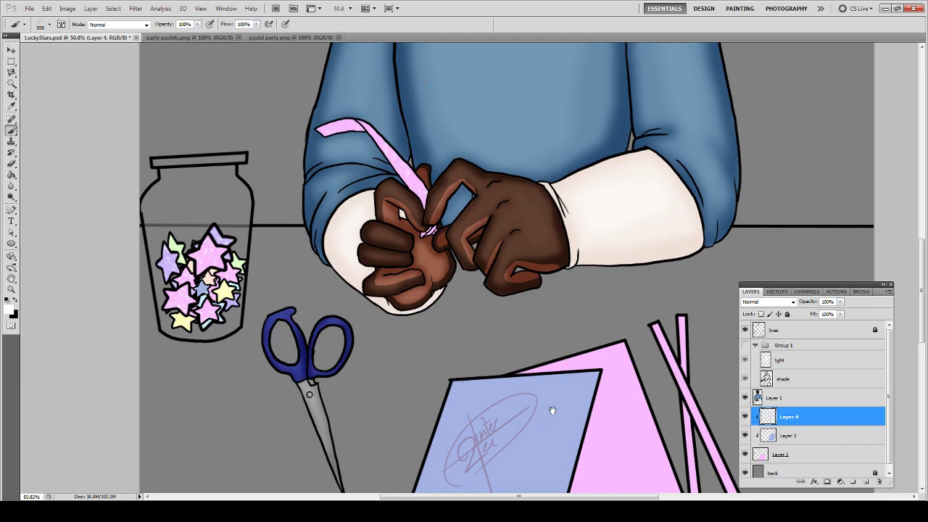
# - Brush white glitter speckles at 500 px across the periwinkle and pink paper sheets and the crossed paper strips
pyautogui.moveTo(553, 410); pyautogui.dragTo(481, 224)
pyautogui.moveTo(369, 277); pyautogui.dragTo(418, 208)
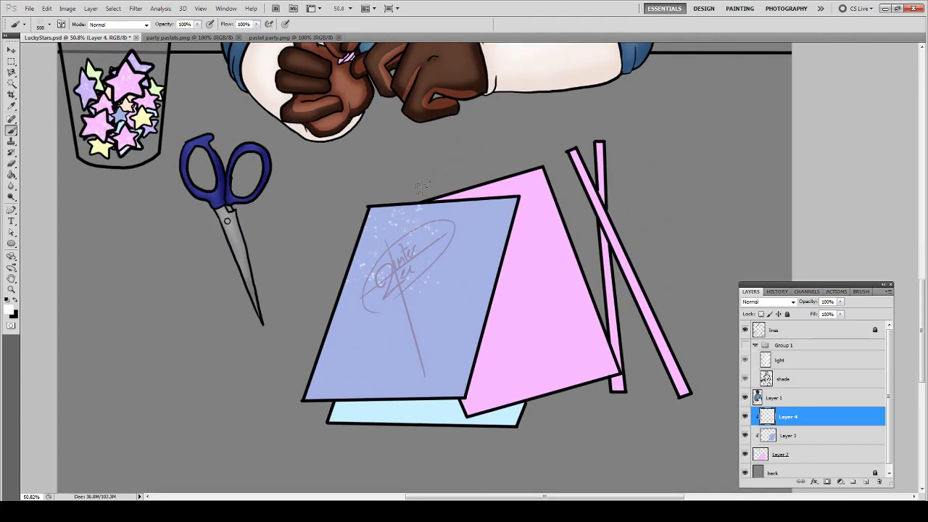
pyautogui.moveTo(428, 268); pyautogui.dragTo(500, 214)
pyautogui.moveTo(518, 254)
pyautogui.mouseDown()
pyautogui.moveTo(551, 327)
pyautogui.moveTo(537, 217)
pyautogui.moveTo(305, 349)
pyautogui.mouseUp()
pyautogui.moveTo(289, 269)
pyautogui.mouseDown()
pyautogui.moveTo(354, 256)
pyautogui.moveTo(422, 291)
pyautogui.mouseUp()
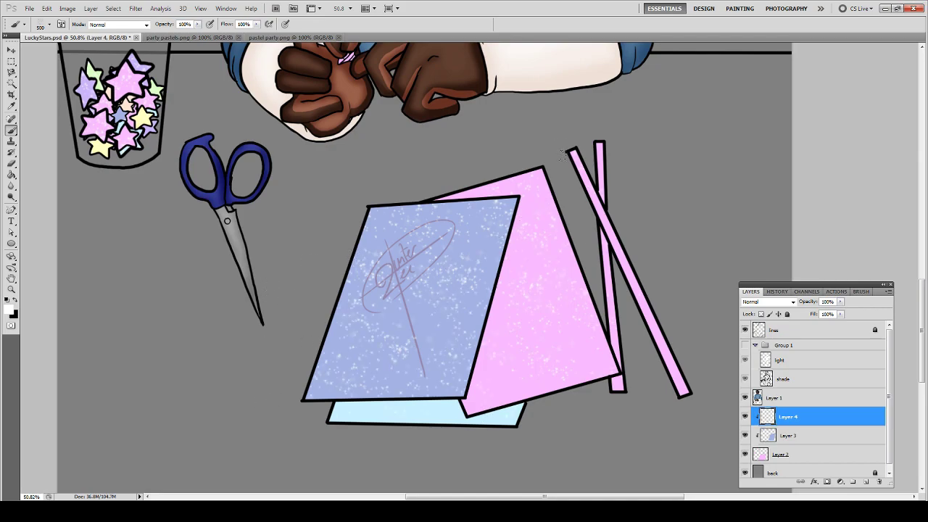
pyautogui.moveTo(562, 154); pyautogui.dragTo(620, 288)
pyautogui.moveTo(96, 287); pyautogui.dragTo(319, 332)
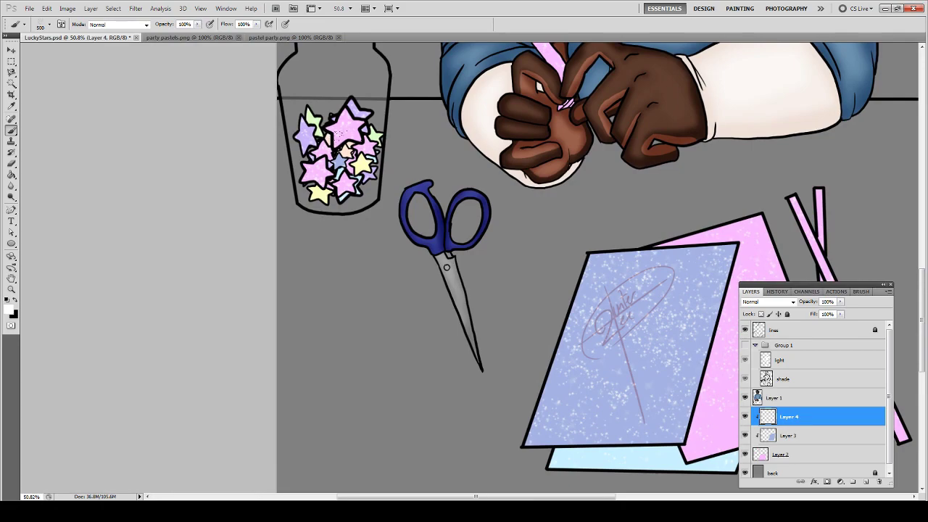
pyautogui.moveTo(428, 321); pyautogui.dragTo(359, 471)
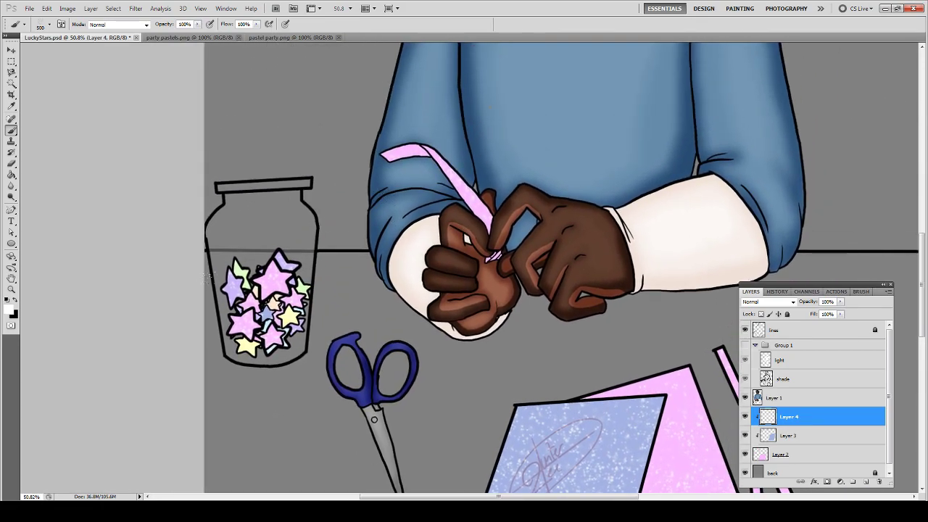
pyautogui.moveTo(409, 348); pyautogui.dragTo(349, 183)
# - Add a new layer clipped above Layer 4 and choose the other 864 px speckle brush
pyautogui.click(867, 482)
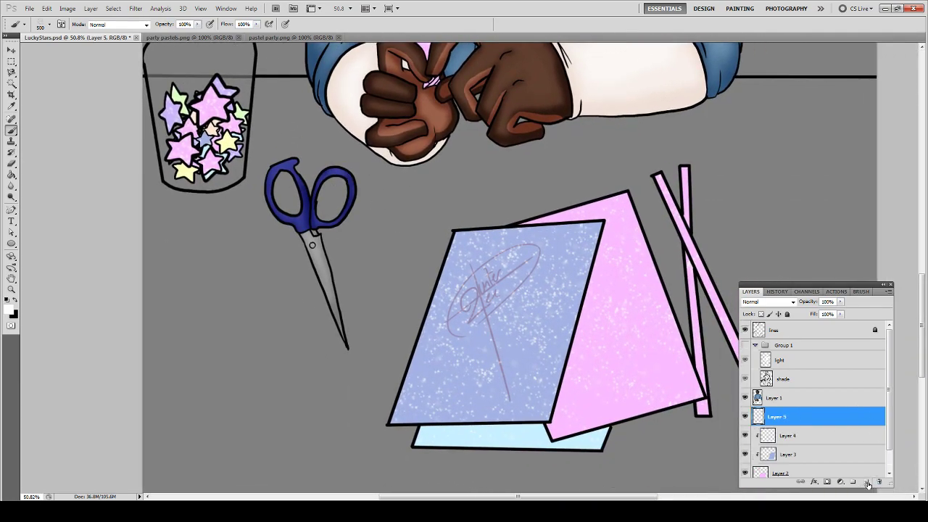
pyautogui.hotkey('ctrl', 'alt', 'g')
pyautogui.rightClick(395, 333)
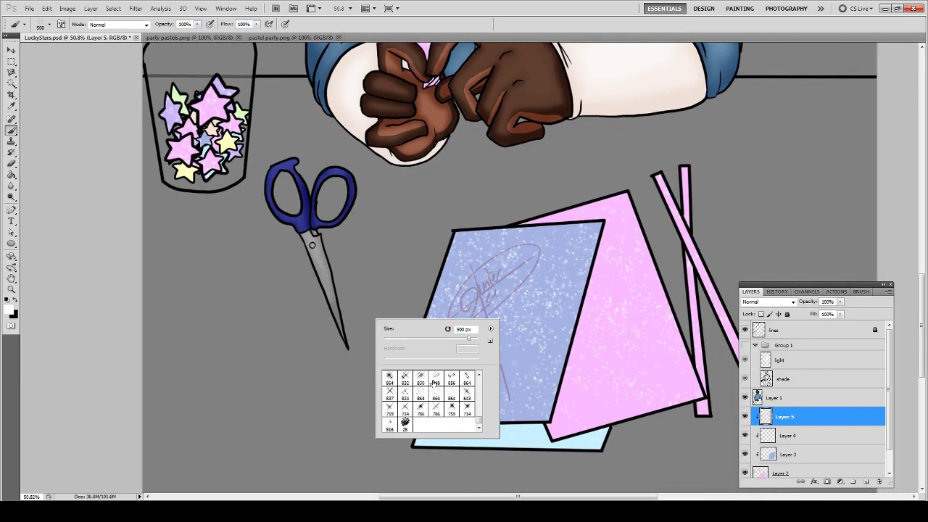
pyautogui.click(421, 396)
pyautogui.press('Return')
# - Dab a second layer of white sparkles onto the jar's stars with the speckle brush at 400 px
pyautogui.moveTo(317, 279); pyautogui.dragTo(519, 358)
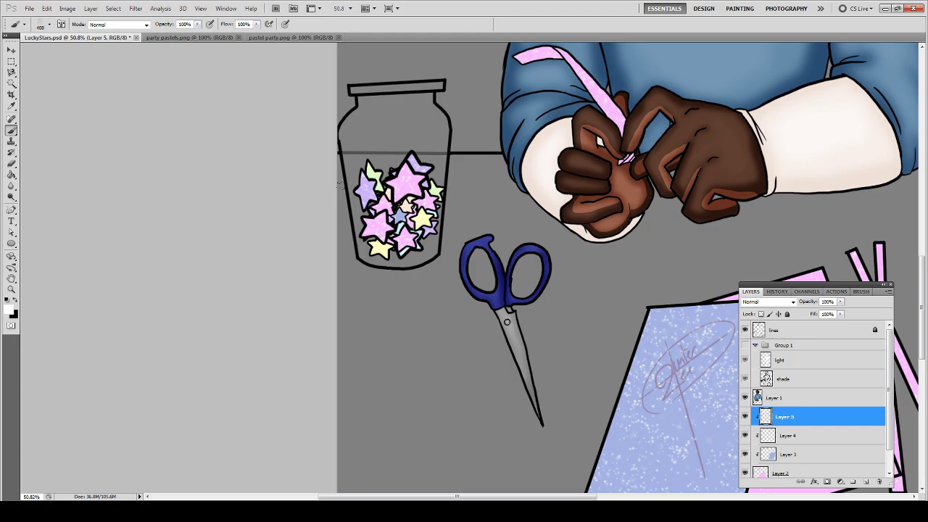
pyautogui.click(344, 178)
pyautogui.click(333, 171)
pyautogui.click(323, 163)
# - Sprinkle white sparkles at 400 px over the paper sheets and crossed strips, and save the drawing
pyautogui.moveTo(613, 227)
pyautogui.mouseDown()
pyautogui.moveTo(446, 293)
pyautogui.moveTo(438, 307)
pyautogui.mouseUp()
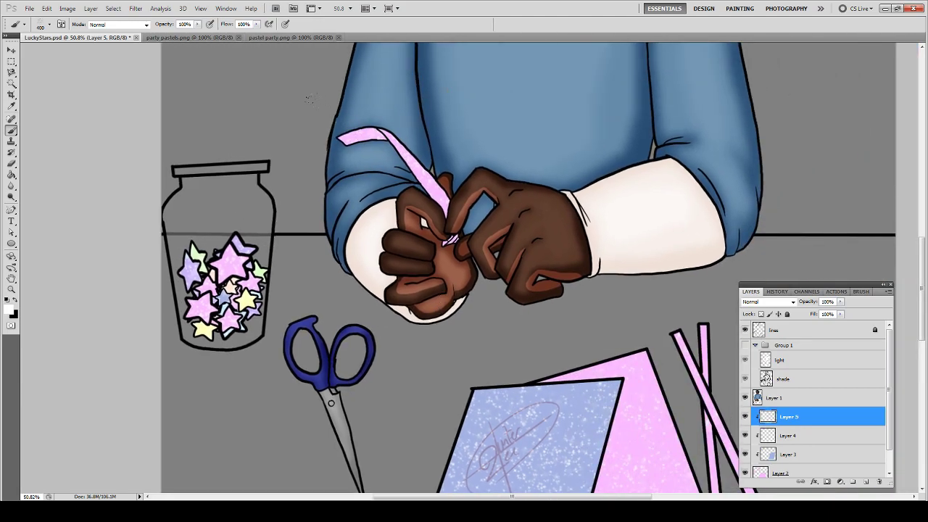
pyautogui.scroll(-10, 308, 99)
pyautogui.hscroll(4, 308, 98)
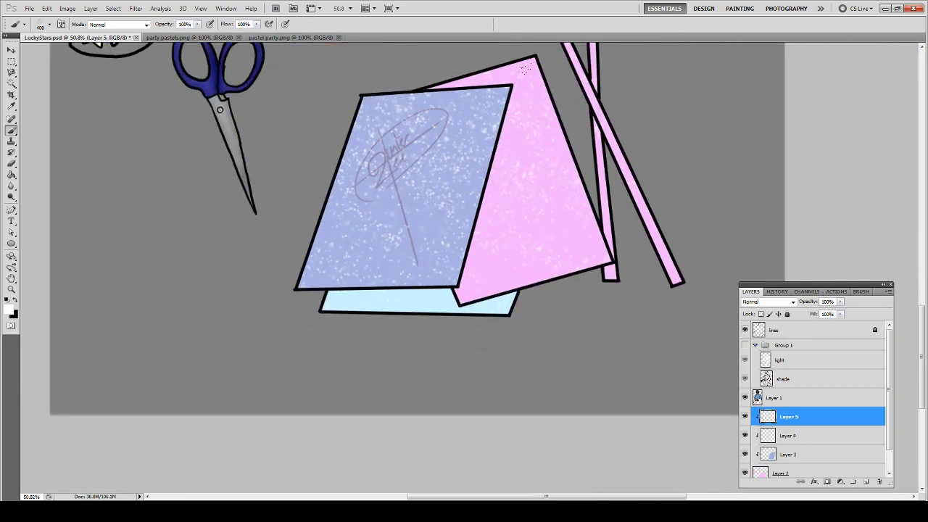
pyautogui.moveTo(525, 68)
pyautogui.mouseDown()
pyautogui.moveTo(410, 54)
pyautogui.moveTo(510, 120)
pyautogui.moveTo(497, 145)
pyautogui.moveTo(412, 172)
pyautogui.moveTo(298, 154)
pyautogui.moveTo(280, 242)
pyautogui.moveTo(376, 187)
pyautogui.mouseUp()
pyautogui.moveTo(320, 193)
pyautogui.mouseDown()
pyautogui.moveTo(493, 267)
pyautogui.moveTo(330, 282)
pyautogui.moveTo(544, 165)
pyautogui.mouseUp()
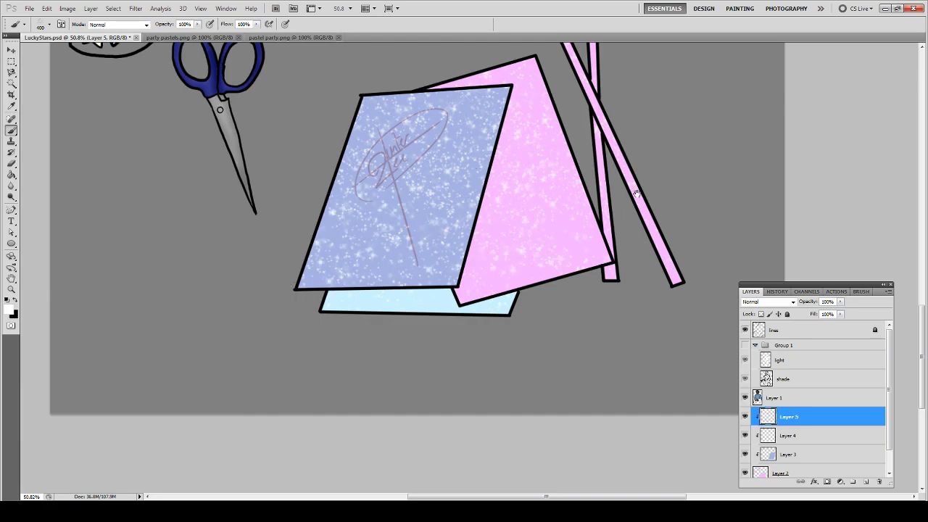
pyautogui.moveTo(637, 194); pyautogui.dragTo(516, 252)
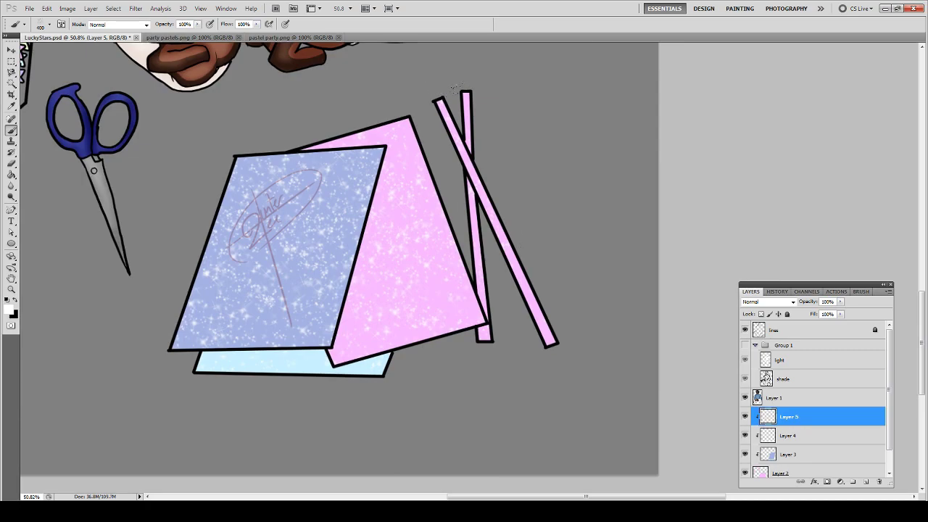
pyautogui.click(485, 200)
pyautogui.click(469, 322)
pyautogui.moveTo(233, 263); pyautogui.dragTo(435, 282)
pyautogui.hotkey('ctrl', '0')
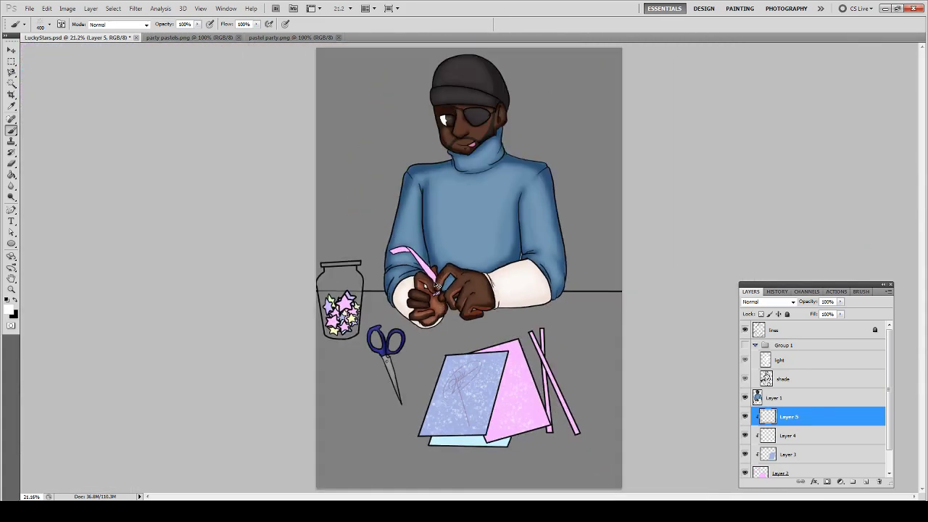
pyautogui.hotkey('ctrl', 's')
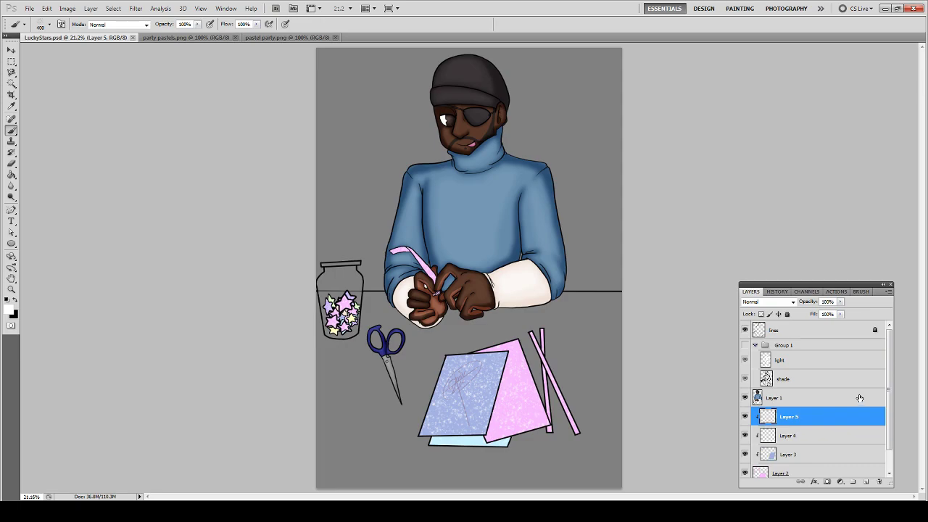
# - Duplicate the light and shade layers and move both copies below Layer 1, clipped to the paper layer
pyautogui.click(803, 377)
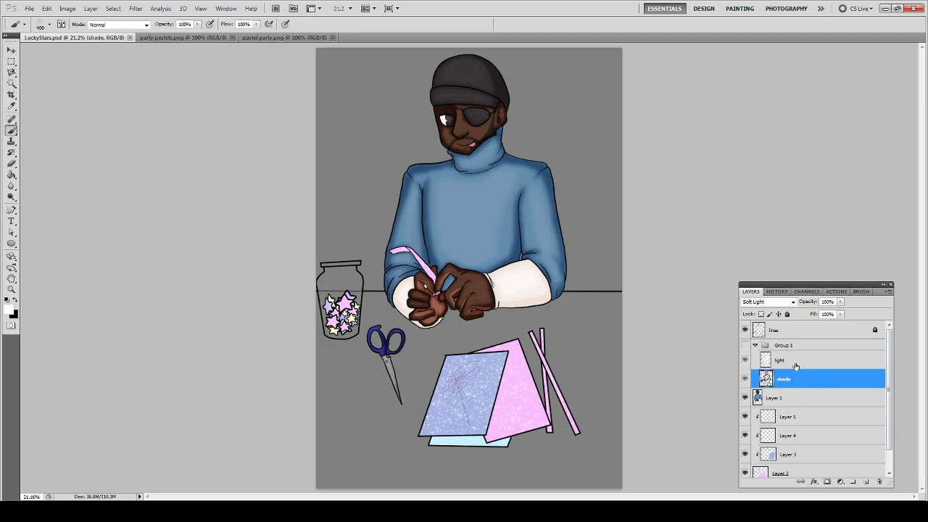
pyautogui.keyDown('shift'); pyautogui.click(796, 363); pyautogui.keyUp('shift')
pyautogui.rightClick(796, 362)
pyautogui.click(834, 168)
pyautogui.press('Return')
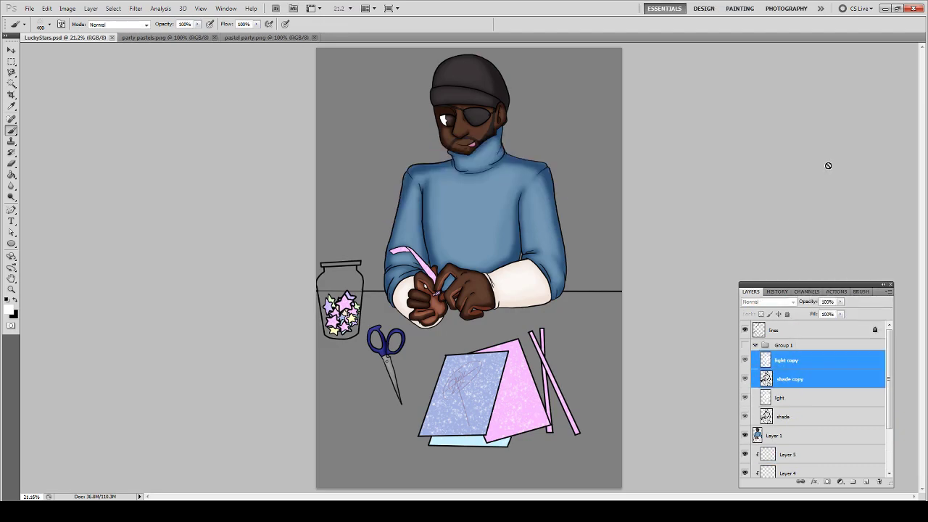
pyautogui.moveTo(805, 341); pyautogui.dragTo(797, 403)
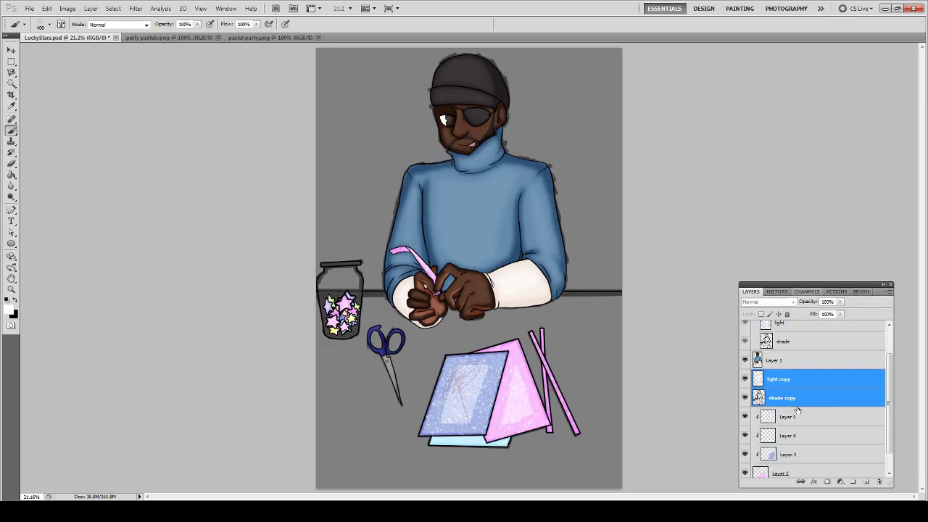
pyautogui.click(793, 403)
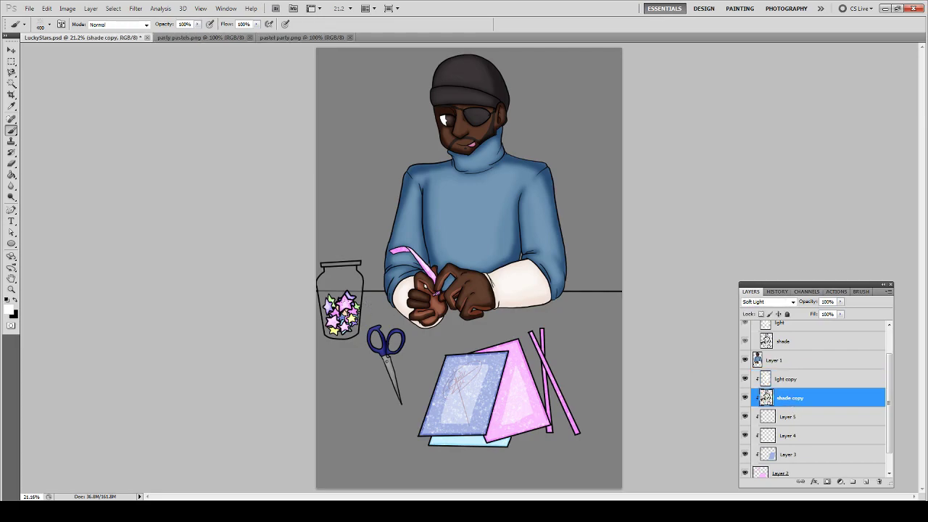
# - Switch to the 30 px hard round brush
pyautogui.rightClick(468, 364)
pyautogui.moveTo(551, 443); pyautogui.dragTo(552, 398)
pyautogui.doubleClick(460, 402)
# - Apply a Gaussian Blur with a 10-pixel radius to the shade copy layer and select the light copy layer
pyautogui.click(136, 9)
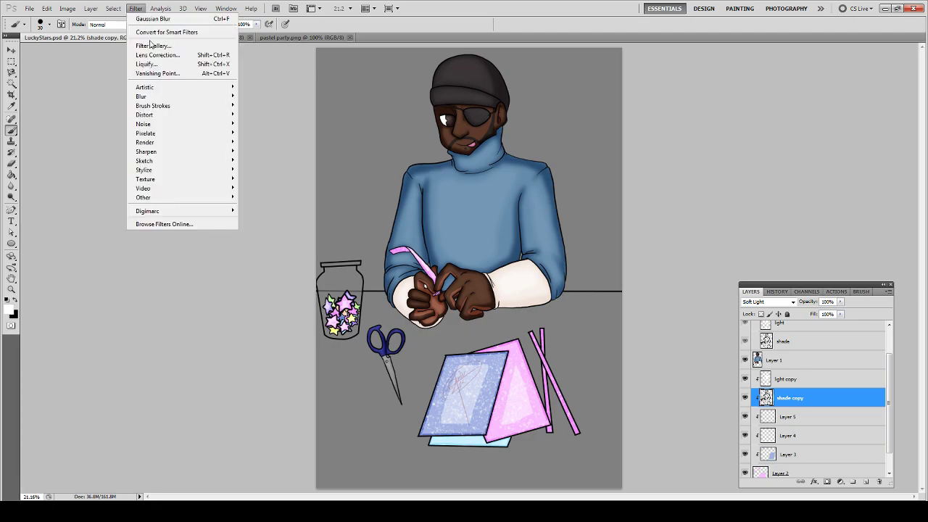
pyautogui.moveTo(145, 96)
pyautogui.click(110, 133)
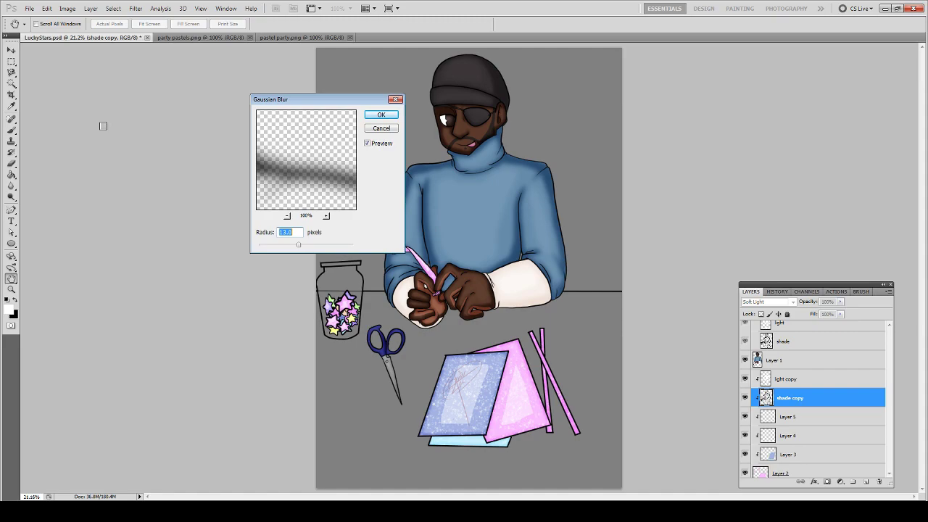
pyautogui.write('10')
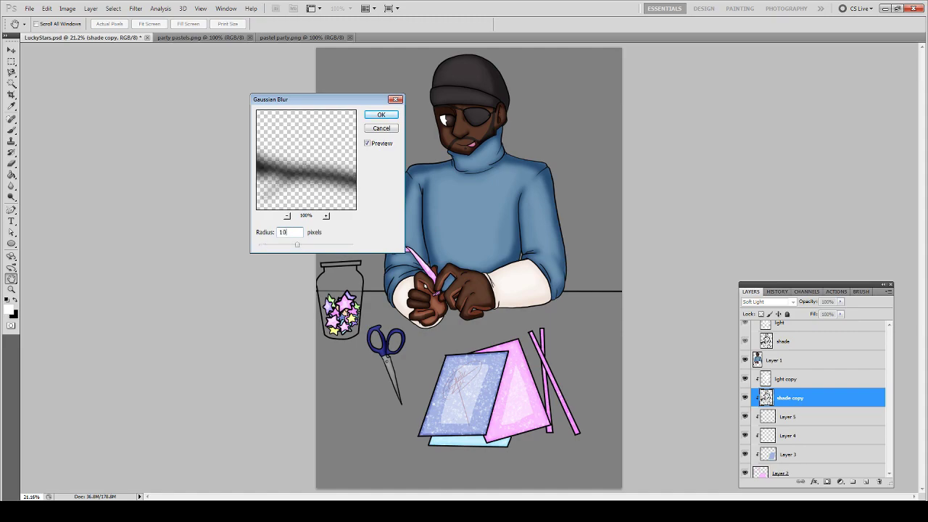
pyautogui.press('Return')
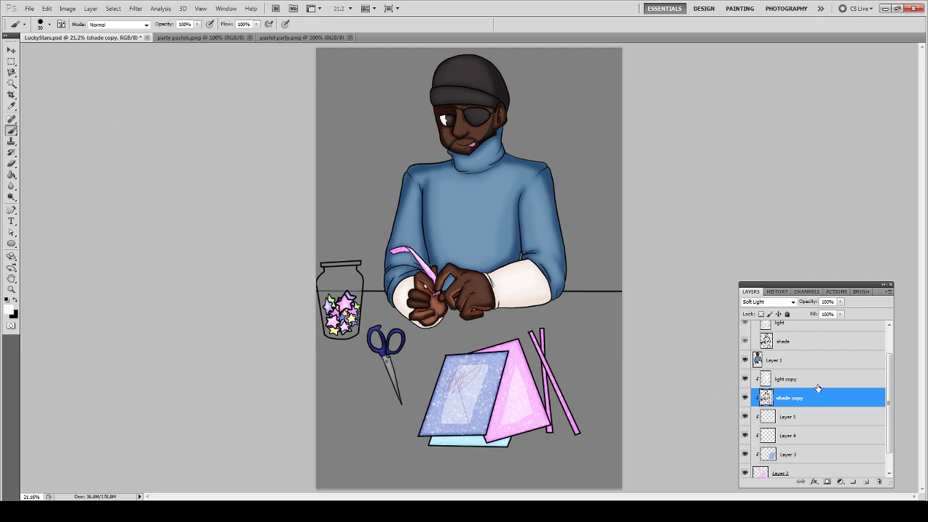
pyautogui.click(818, 377)
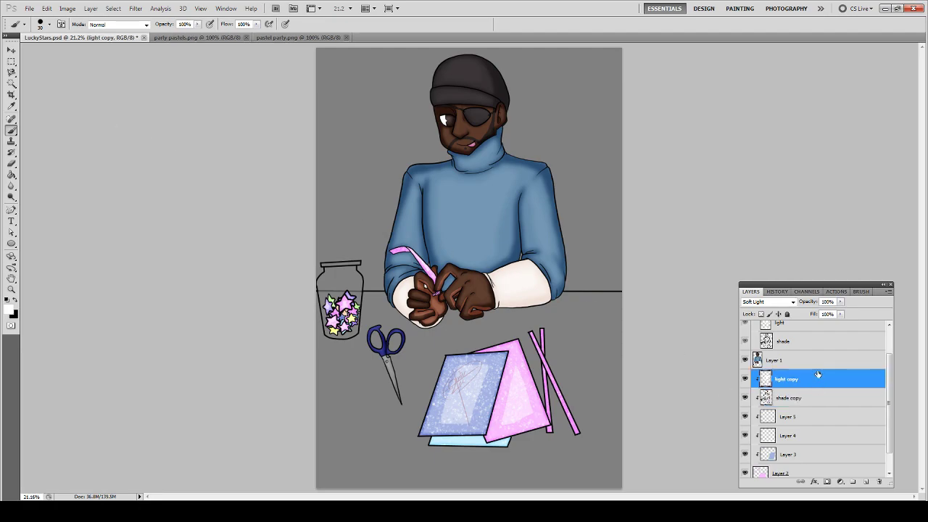
# - Lower the light copy layer's opacity to 50% and save the drawing
pyautogui.click(827, 301)
pyautogui.write('50')
pyautogui.hotkey('ctrl', 's')
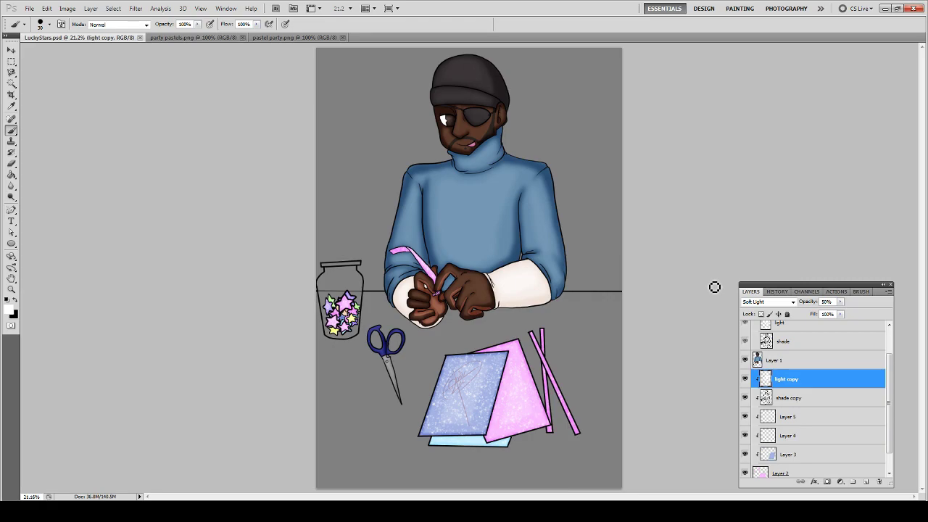
# - Merge Layer 2 and all layers clipped to it, merge the result with Layer 1, and save the drawing
pyautogui.scroll(-1, 804, 428)
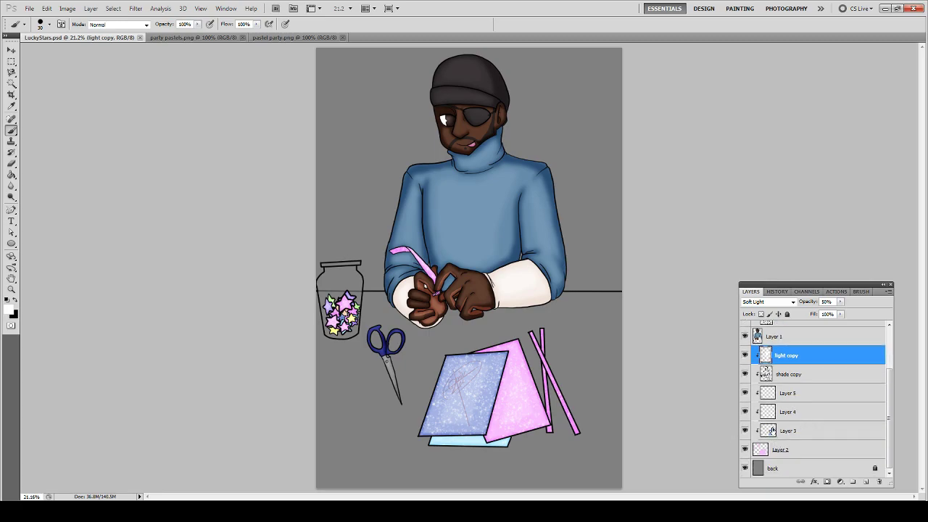
pyautogui.click(787, 451)
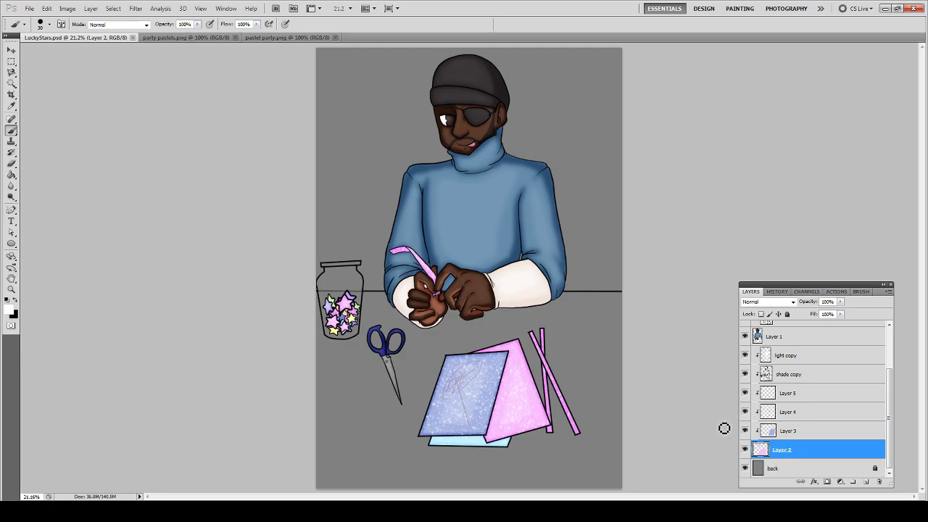
pyautogui.click(789, 396)
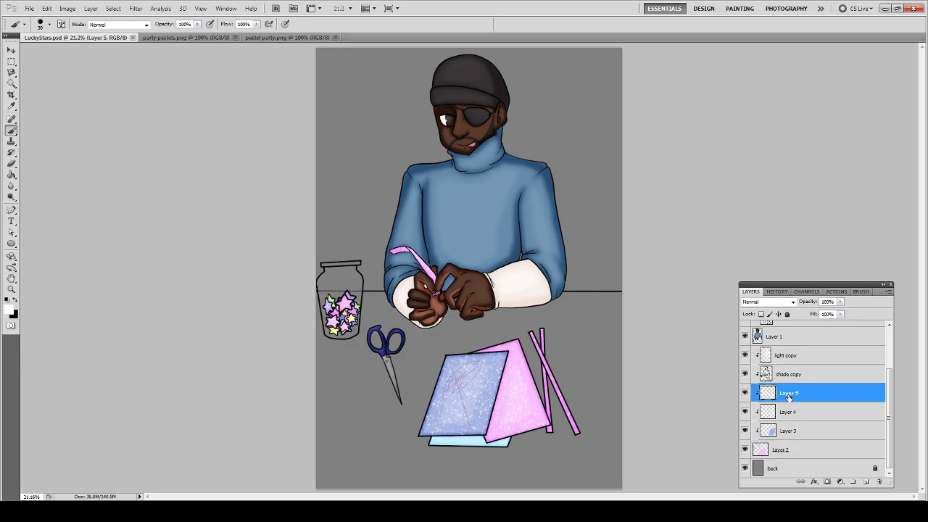
pyautogui.click(788, 451)
pyautogui.hotkey('ctrl', 'e')
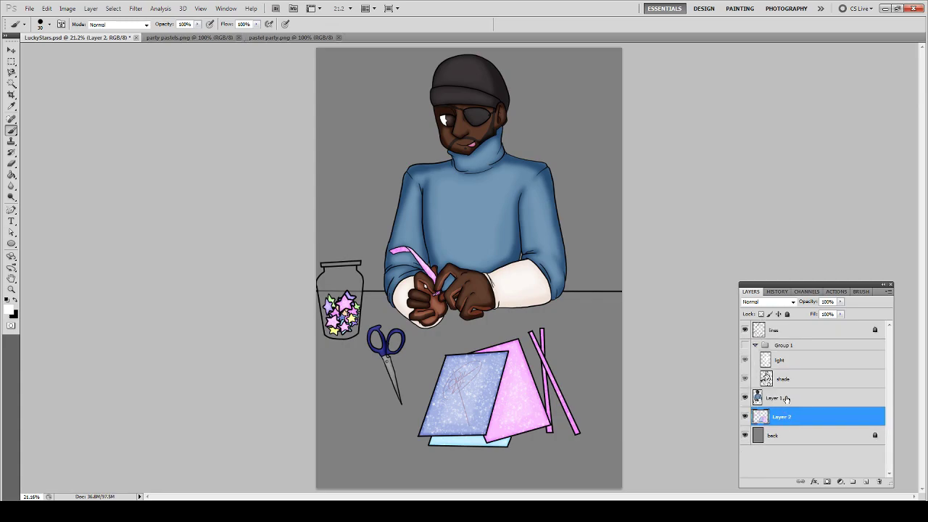
pyautogui.keyDown('shift'); pyautogui.click(788, 399); pyautogui.keyUp('shift')
pyautogui.hotkey('ctrl', 'e')
pyautogui.hotkey('ctrl', 's')
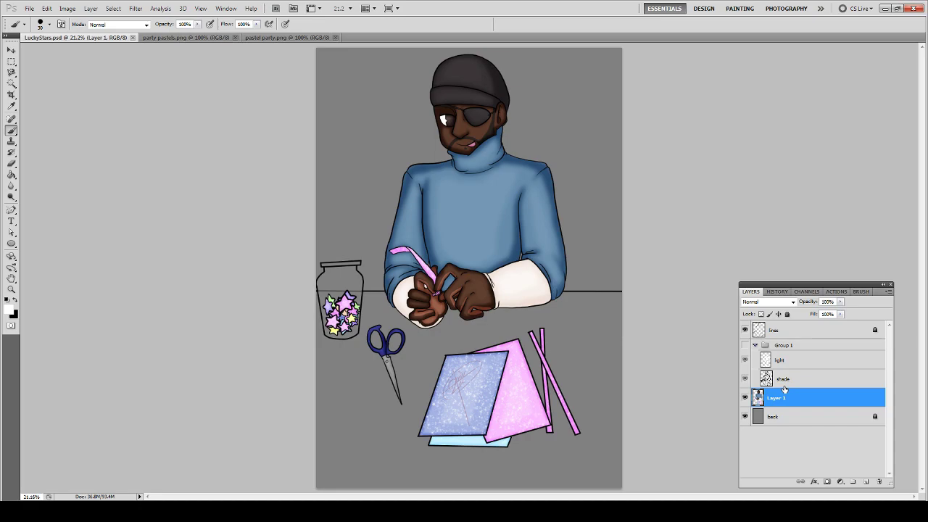
# - Create a new layer directly above the back layer and set the foreground color to tan #af9072
pyautogui.click(787, 420)
pyautogui.click(864, 483)
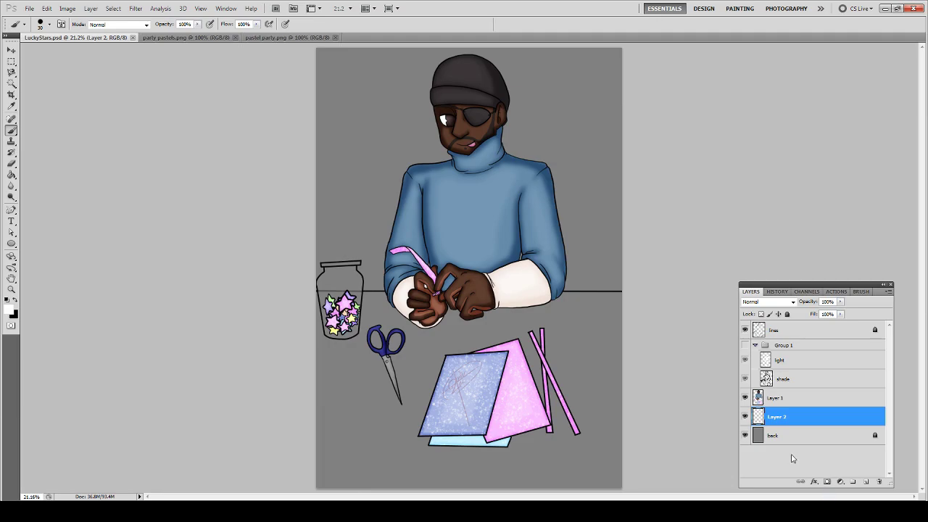
pyautogui.click(788, 435)
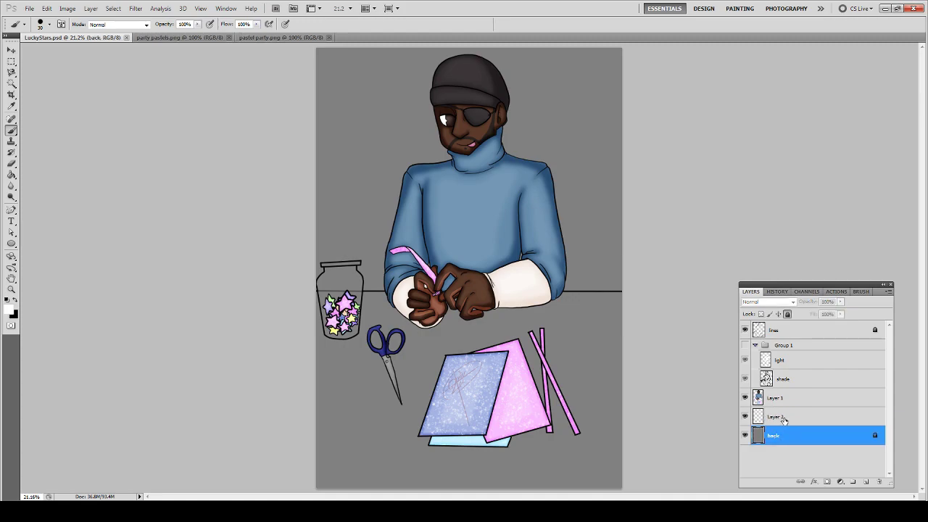
pyautogui.click(783, 420)
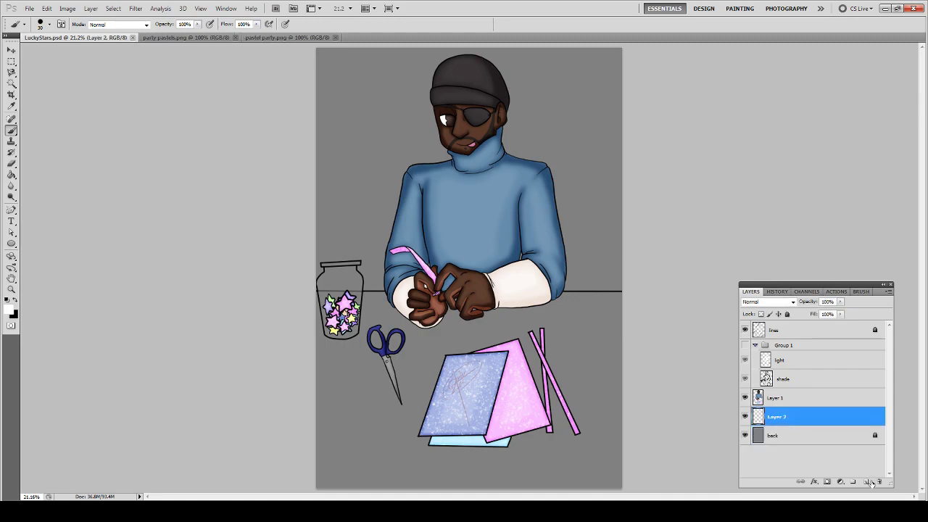
pyautogui.click(10, 310)
pyautogui.click(364, 364)
pyautogui.moveTo(367, 367); pyautogui.dragTo(367, 371)
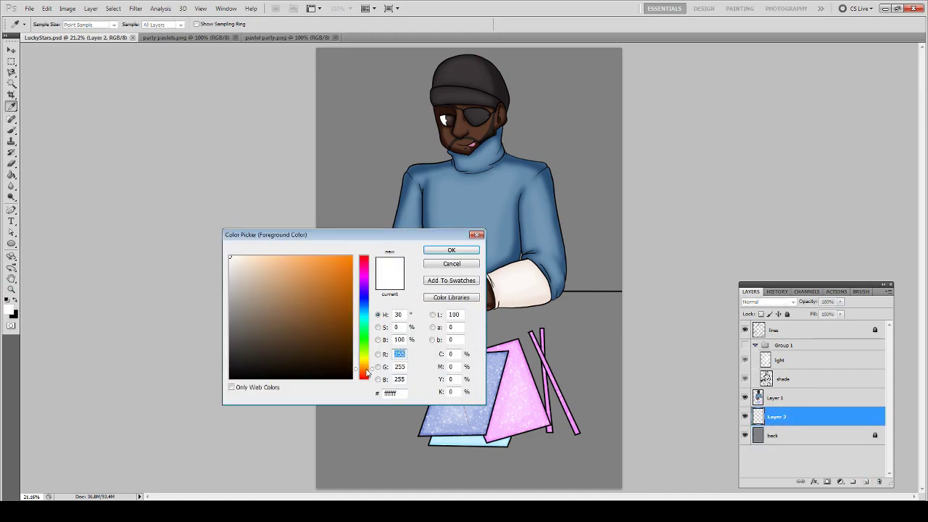
pyautogui.moveTo(237, 271); pyautogui.dragTo(272, 294)
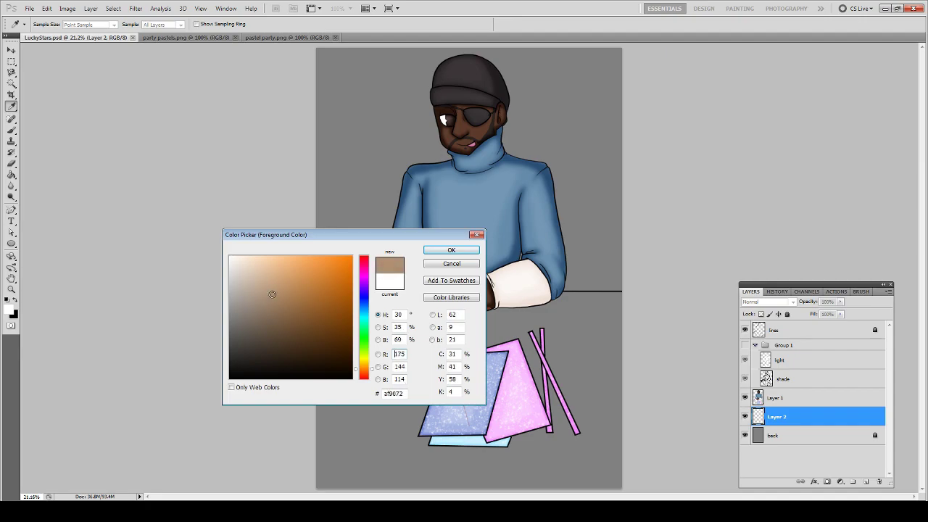
pyautogui.press('Return')
# - Fill a rectangular selection of the whole table area below the horizontal edge line with tan, and deselect
pyautogui.click(12, 62)
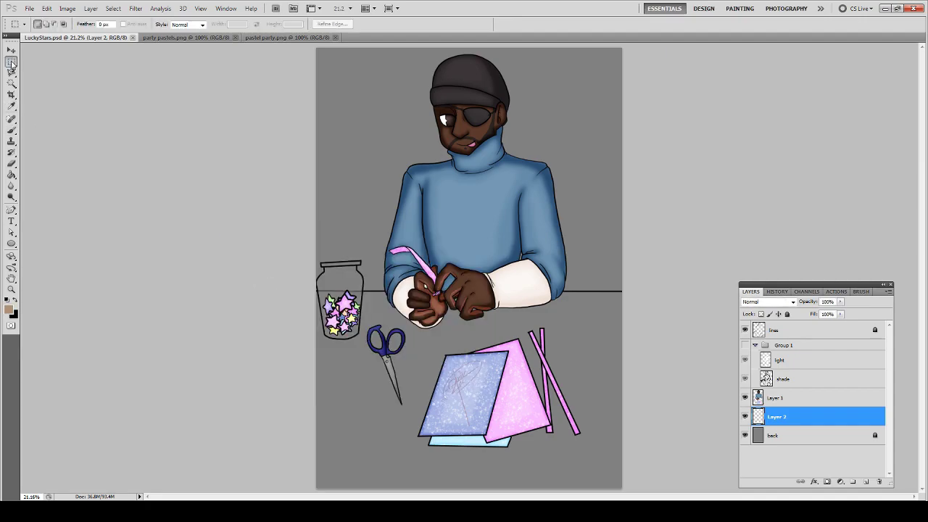
pyautogui.moveTo(634, 454); pyautogui.dragTo(633, 291)
pyautogui.press('g')
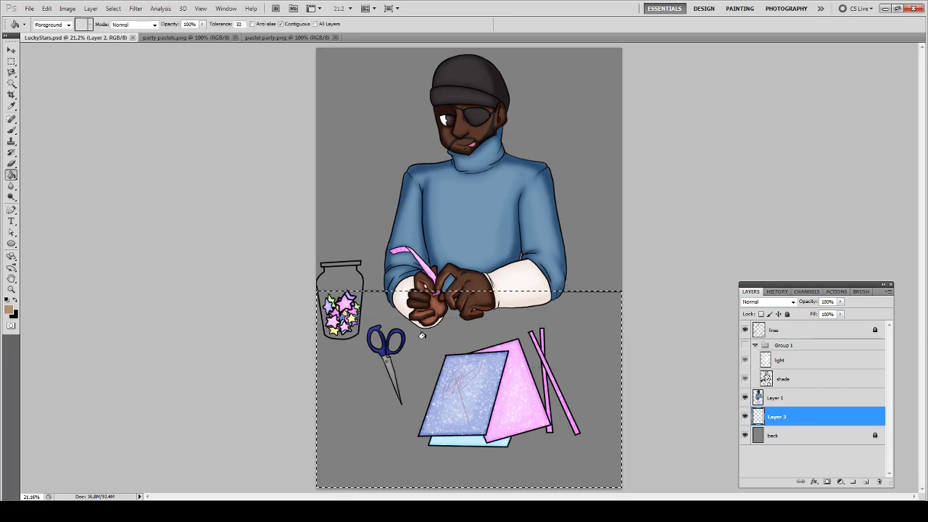
pyautogui.click(421, 348)
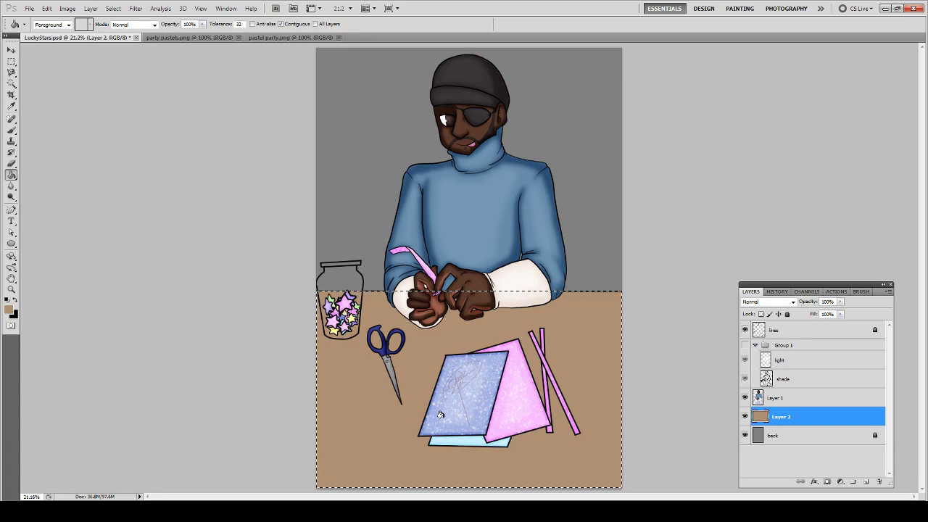
pyautogui.hotkey('ctrl', 'd')
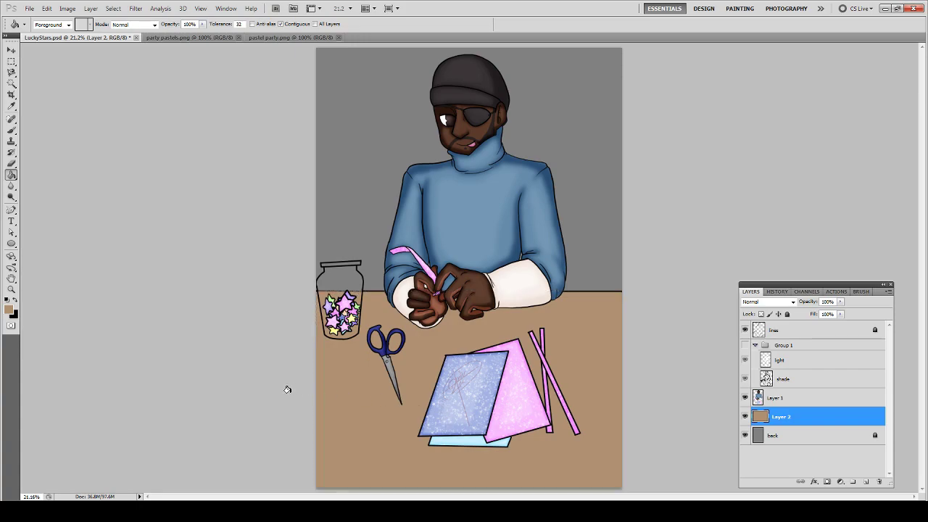
pyautogui.click(785, 380)
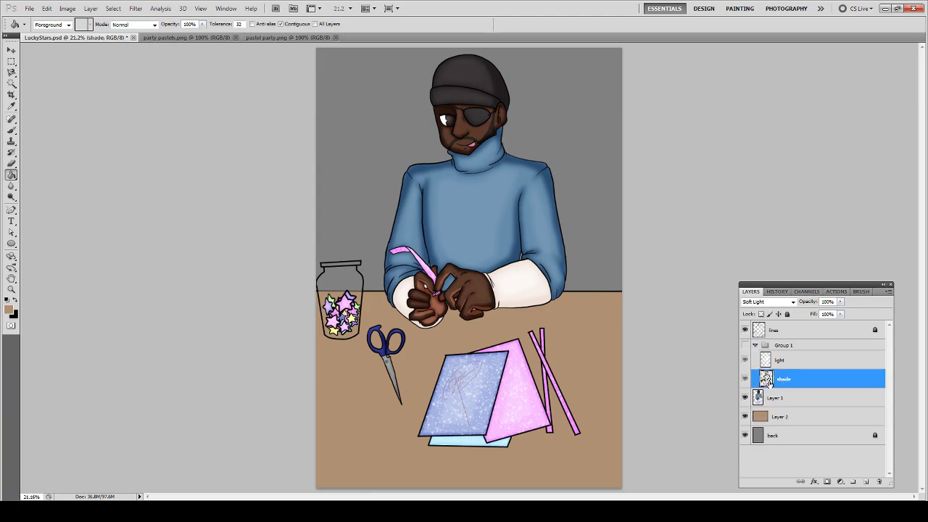
pyautogui.click(745, 346)
pyautogui.click(744, 346)
# - Create a new layer above the tan table layer, restore the default colors, and set the Gradient tool to a reflected Foreground to Transparent gradient
pyautogui.click(800, 417)
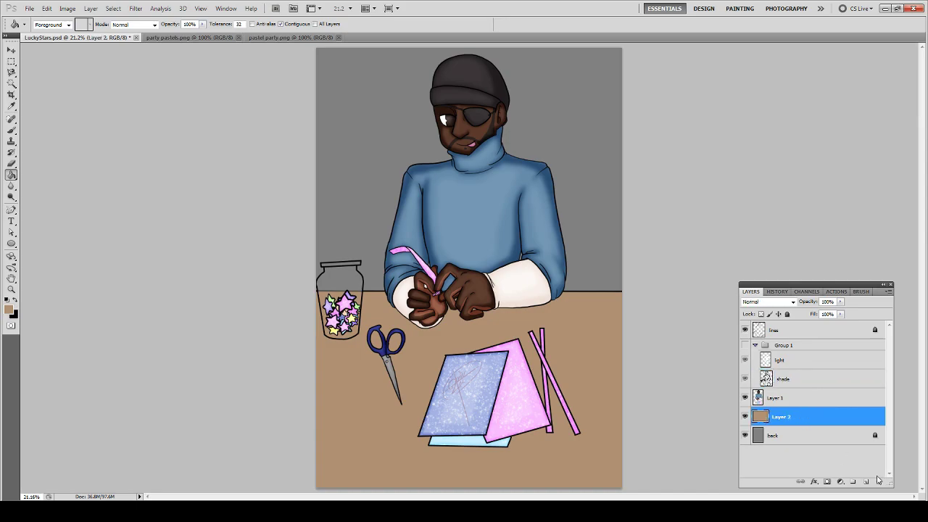
pyautogui.click(866, 481)
pyautogui.press('d')
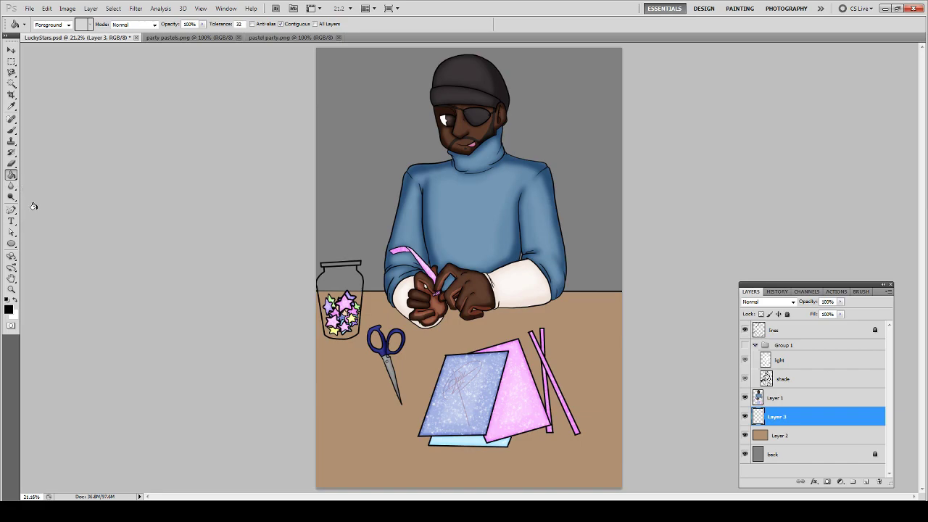
pyautogui.rightClick(12, 176)
pyautogui.click(34, 177)
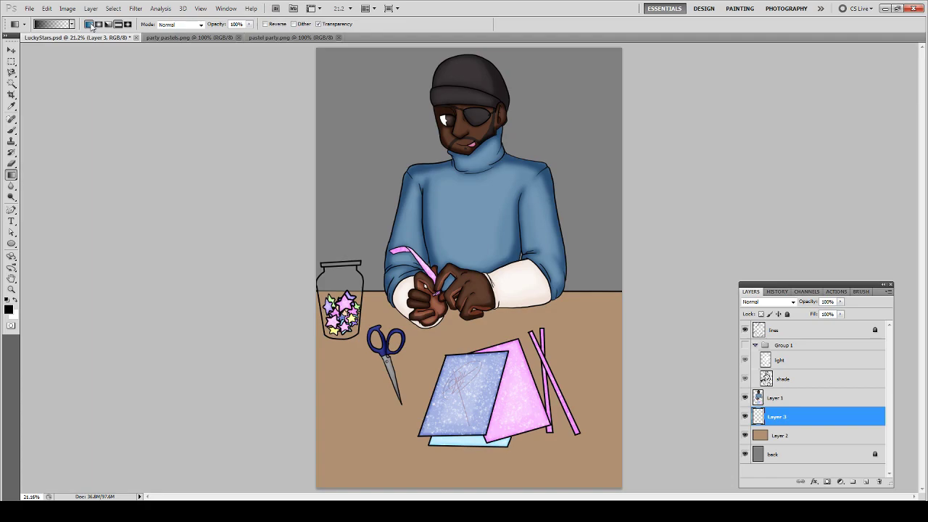
pyautogui.click(117, 25)
pyautogui.click(55, 25)
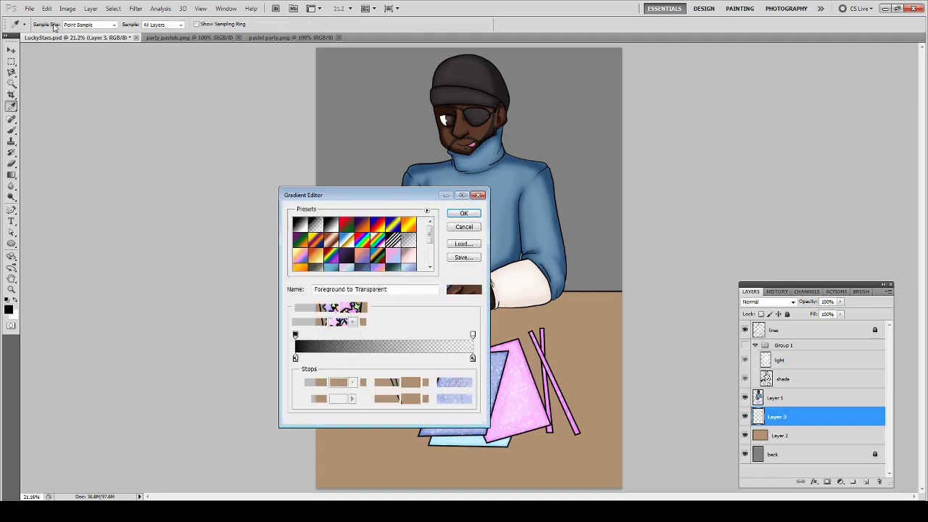
pyautogui.click(470, 227)
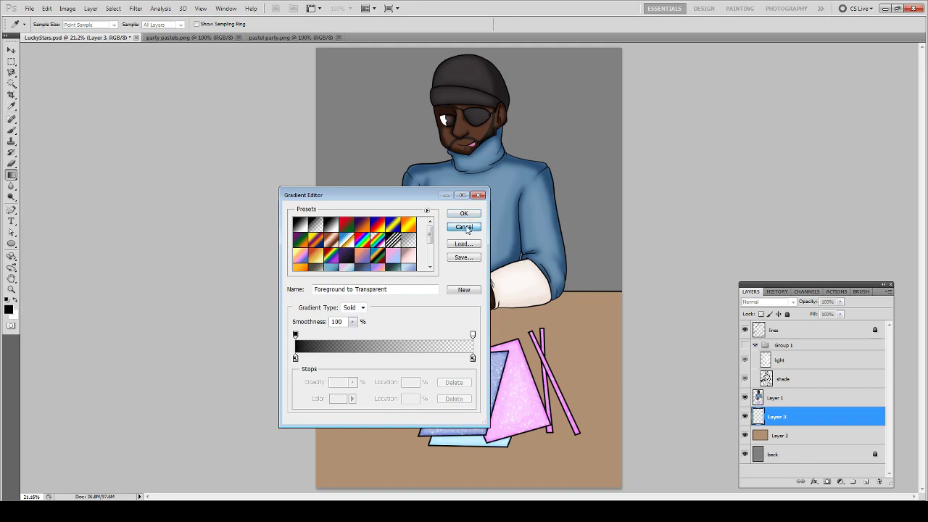
# - Draw a black reflected gradient from the table's back edge downward to about scissor-tip height, and hide its layer
pyautogui.moveTo(466, 221); pyautogui.dragTo(470, 369)
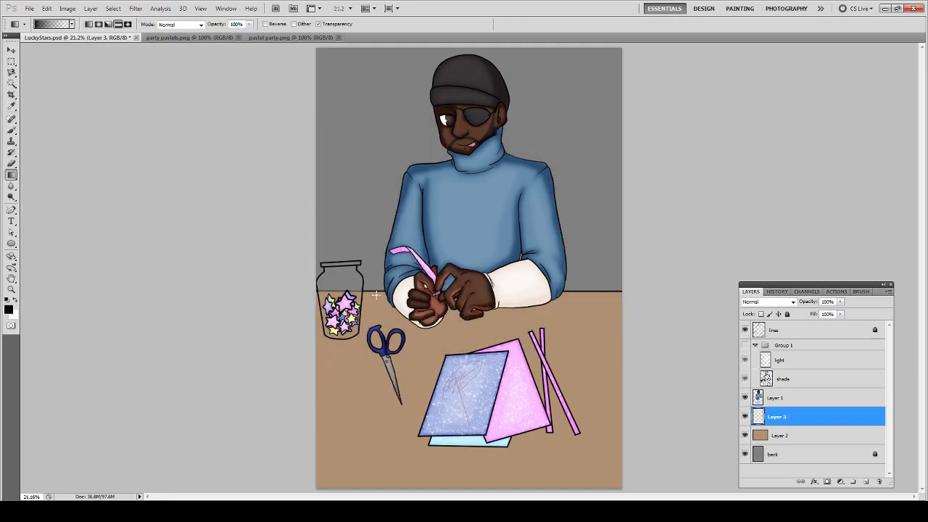
pyautogui.moveTo(375, 293); pyautogui.dragTo(383, 420)
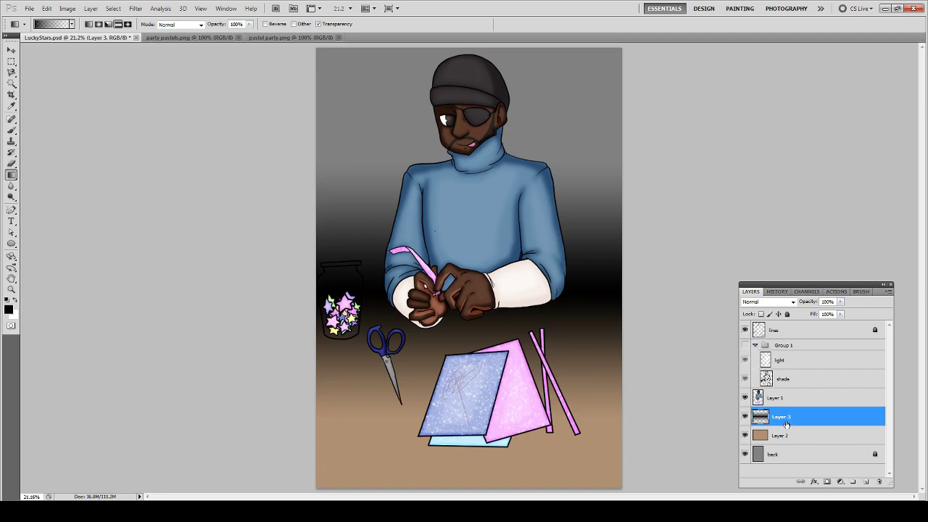
pyautogui.hotkey('ctrl', 'z')
pyautogui.hotkey('ctrl', 'z')
pyautogui.click(745, 417)
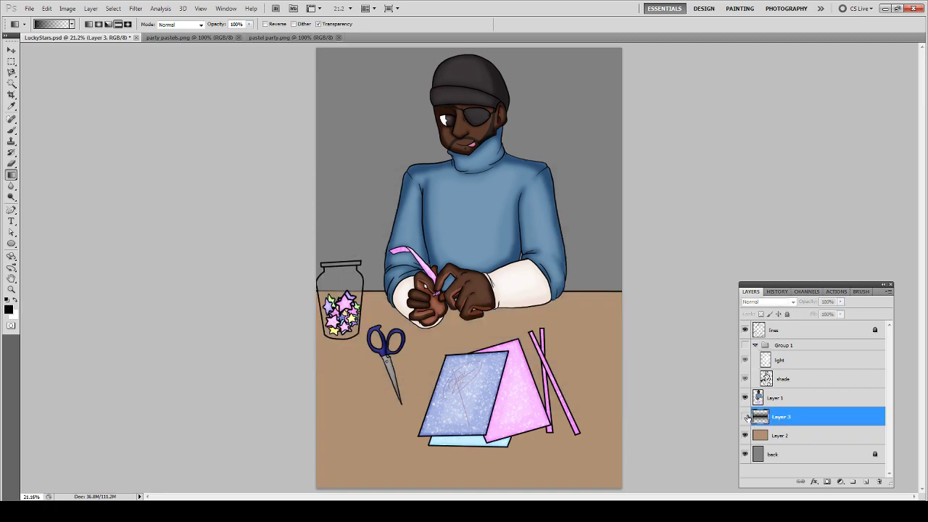
# - Create a new layer above the hidden gradient layer and set the foreground color to pale blue #c9deea
pyautogui.click(865, 482)
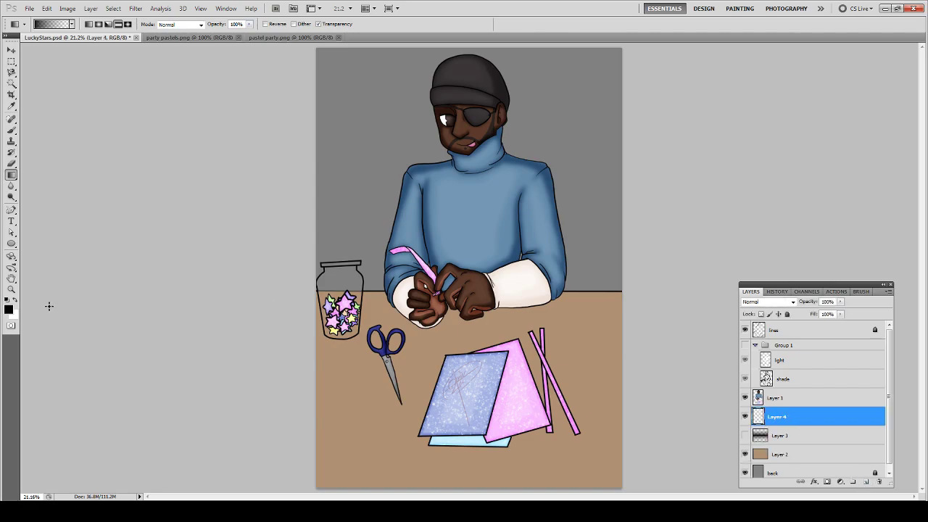
pyautogui.click(7, 311)
pyautogui.moveTo(365, 326); pyautogui.dragTo(362, 309)
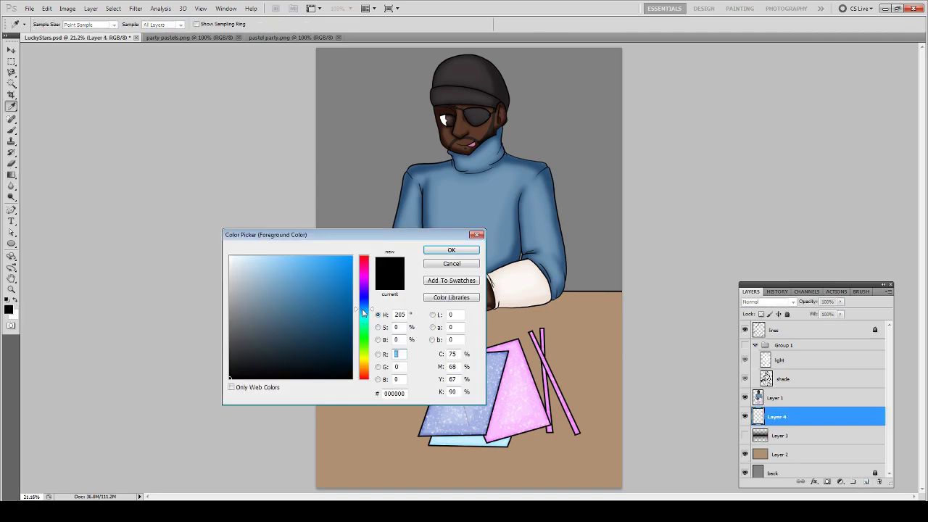
pyautogui.moveTo(243, 266); pyautogui.dragTo(248, 265)
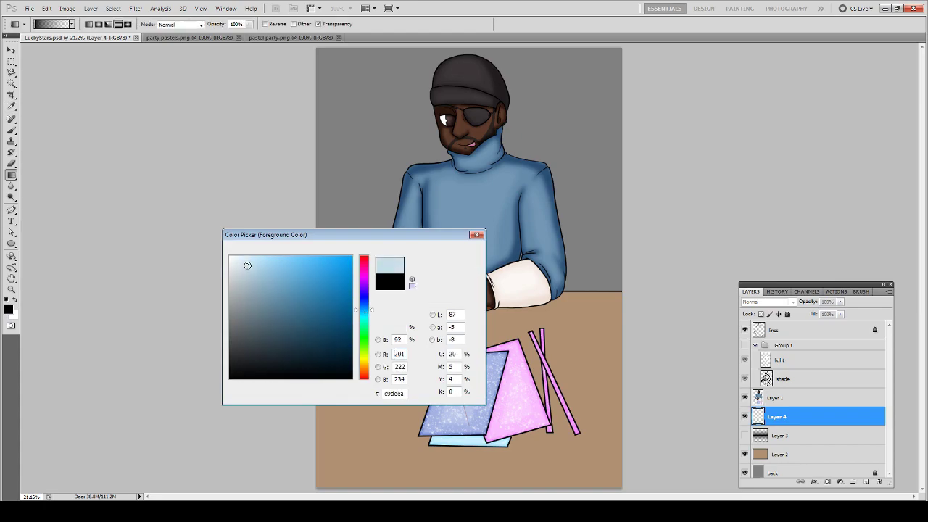
pyautogui.press('Return')
# - Paint the jar's lid and a patch of glass above the stars pale blue with the 30 px brush
pyautogui.press('z')
pyautogui.moveTo(413, 379); pyautogui.dragTo(395, 355)
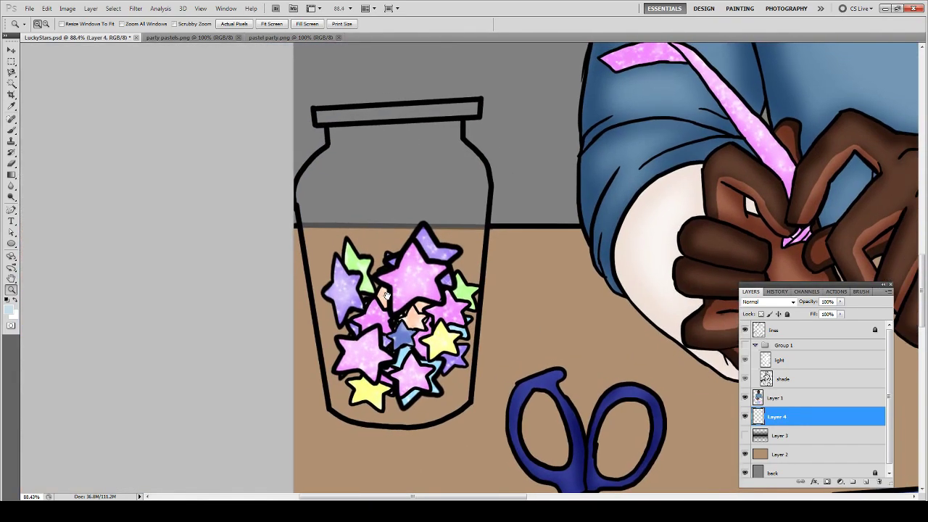
pyautogui.press('b')
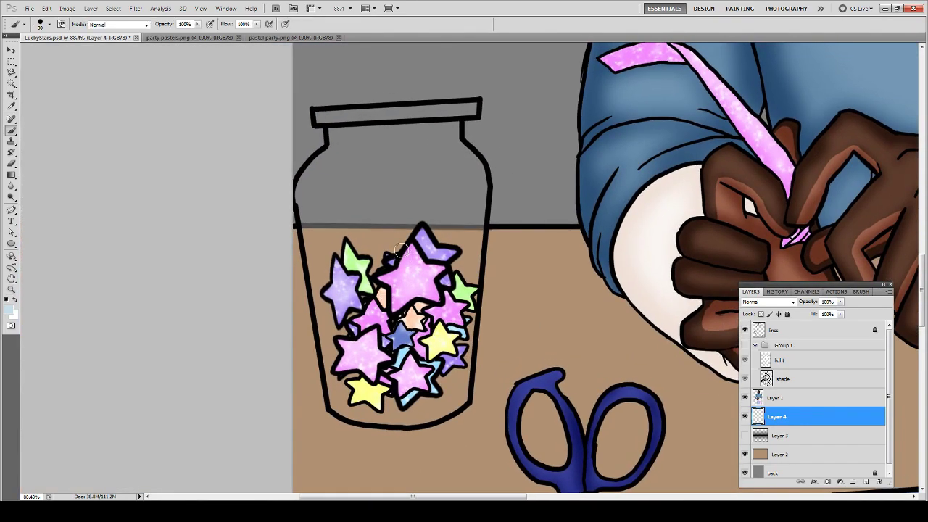
pyautogui.moveTo(412, 195)
pyautogui.mouseDown()
pyautogui.moveTo(375, 263)
pyautogui.moveTo(395, 210)
pyautogui.moveTo(363, 217)
pyautogui.moveTo(381, 211)
pyautogui.moveTo(369, 185)
pyautogui.mouseUp()
pyautogui.moveTo(328, 117); pyautogui.dragTo(320, 118)
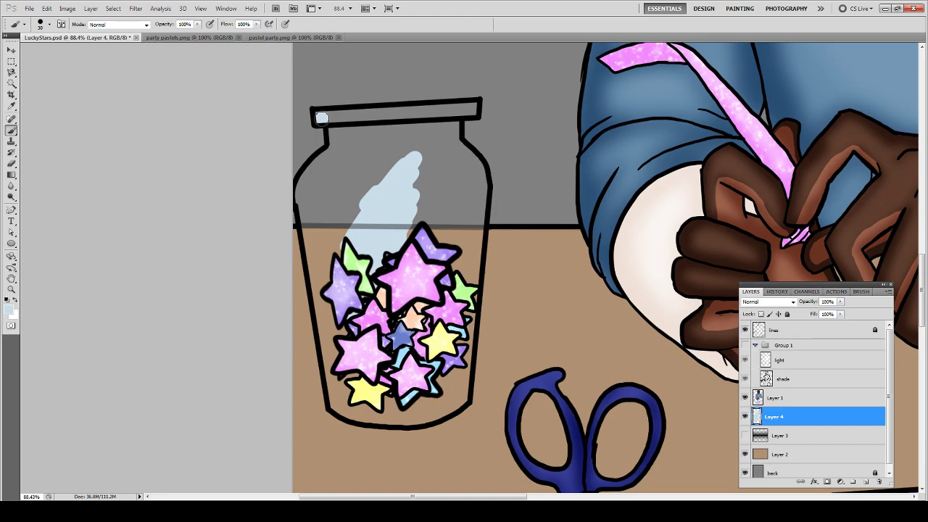
pyautogui.keyDown('shift'); pyautogui.click(475, 112); pyautogui.keyUp('shift')
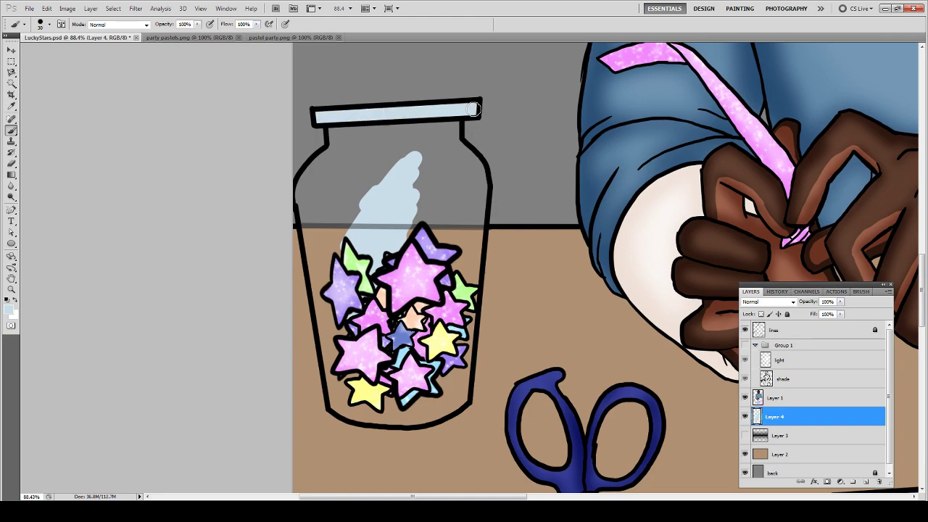
# - Paint the jar's left side, base and right edge, plus the upper glass around the neck, pale blue with the 30 px brush
pyautogui.moveTo(332, 132)
pyautogui.mouseDown()
pyautogui.moveTo(335, 161)
pyautogui.moveTo(316, 169)
pyautogui.moveTo(304, 203)
pyautogui.moveTo(308, 245)
pyautogui.mouseUp()
pyautogui.moveTo(311, 189)
pyautogui.mouseDown()
pyautogui.moveTo(327, 259)
pyautogui.moveTo(321, 206)
pyautogui.moveTo(342, 149)
pyautogui.moveTo(332, 217)
pyautogui.mouseUp()
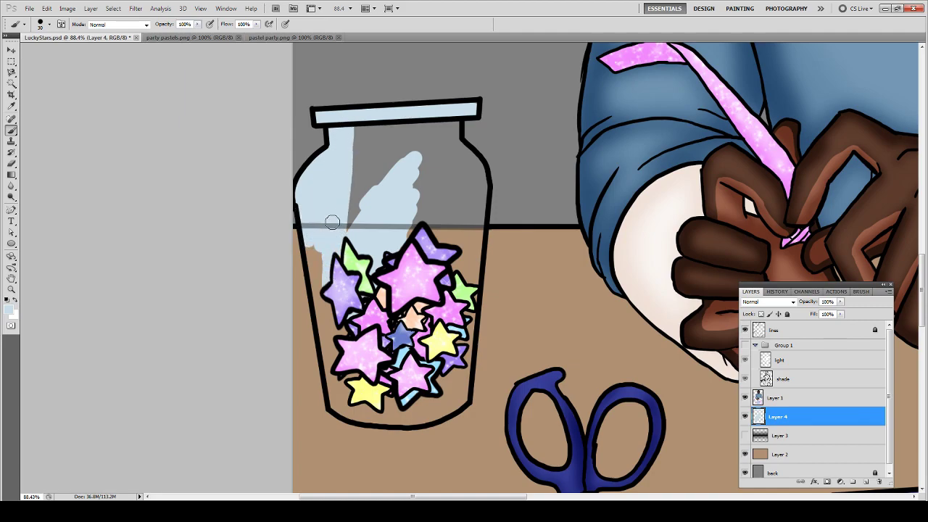
pyautogui.keyDown('shift'); pyautogui.click(335, 408); pyautogui.keyUp('shift')
pyautogui.moveTo(338, 407)
pyautogui.mouseDown()
pyautogui.moveTo(385, 421)
pyautogui.moveTo(358, 424)
pyautogui.moveTo(335, 407)
pyautogui.moveTo(375, 420)
pyautogui.moveTo(463, 397)
pyautogui.moveTo(385, 418)
pyautogui.moveTo(437, 419)
pyautogui.moveTo(464, 398)
pyautogui.mouseUp()
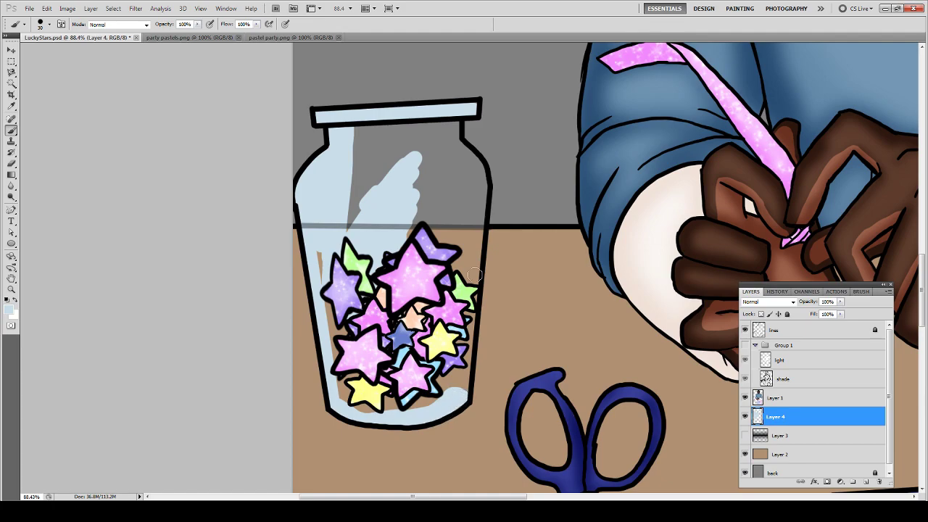
pyautogui.keyDown('shift'); pyautogui.click(481, 187); pyautogui.keyUp('shift')
pyautogui.moveTo(482, 187)
pyautogui.mouseDown()
pyautogui.moveTo(477, 161)
pyautogui.moveTo(481, 189)
pyautogui.moveTo(448, 123)
pyautogui.moveTo(368, 127)
pyautogui.moveTo(357, 143)
pyautogui.moveTo(384, 172)
pyautogui.moveTo(347, 217)
pyautogui.moveTo(344, 242)
pyautogui.moveTo(315, 266)
pyautogui.moveTo(347, 394)
pyautogui.moveTo(338, 382)
pyautogui.mouseUp()
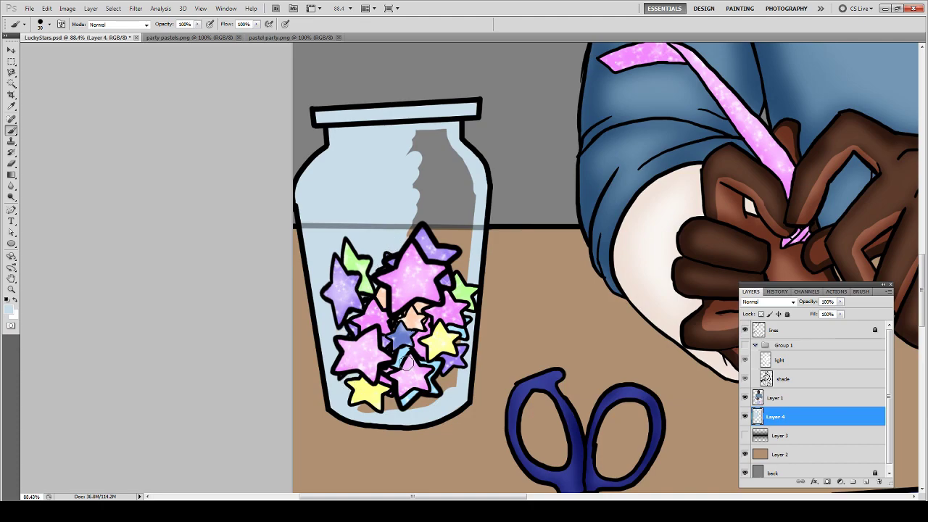
# - Fill the remaining gaps in the jar's right half and around the lower stars with pale blue
pyautogui.moveTo(463, 276); pyautogui.dragTo(470, 190)
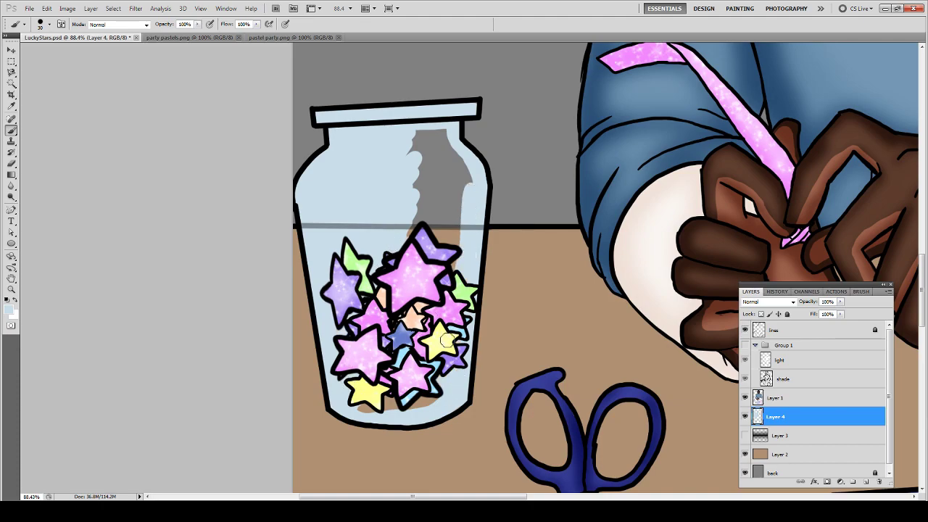
pyautogui.moveTo(430, 389)
pyautogui.mouseDown()
pyautogui.moveTo(430, 403)
pyautogui.moveTo(384, 415)
pyautogui.moveTo(367, 401)
pyautogui.mouseUp()
pyautogui.moveTo(420, 231)
pyautogui.mouseDown()
pyautogui.moveTo(424, 159)
pyautogui.moveTo(400, 165)
pyautogui.mouseUp()
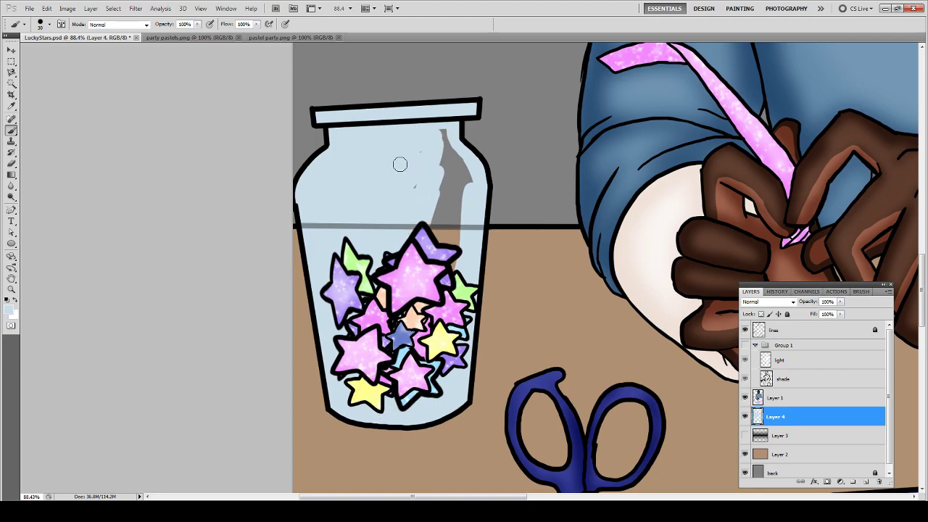
pyautogui.moveTo(439, 132); pyautogui.dragTo(470, 218)
pyautogui.moveTo(438, 164)
pyautogui.mouseDown()
pyautogui.moveTo(440, 303)
pyautogui.moveTo(454, 292)
pyautogui.moveTo(468, 192)
pyautogui.moveTo(452, 146)
pyautogui.moveTo(467, 231)
pyautogui.mouseUp()
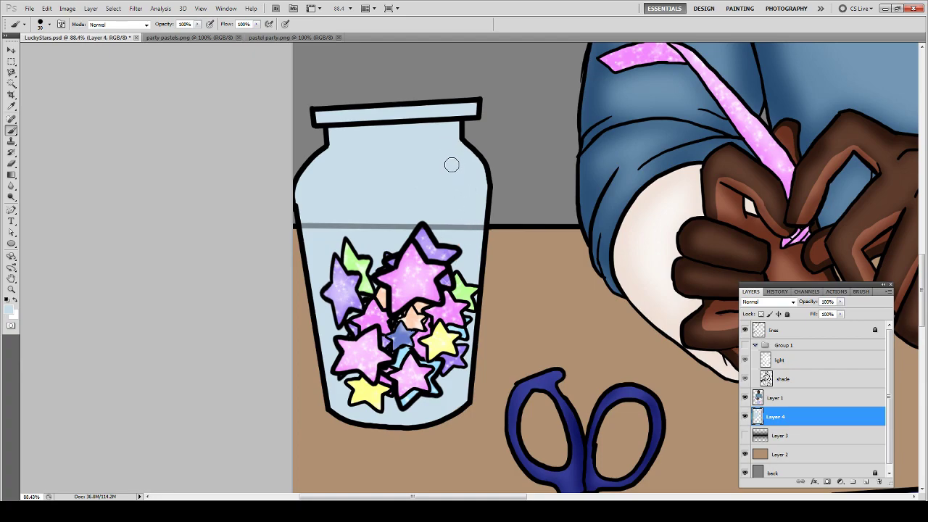
# - Hide Layer 1 and use a larger brush to fill the glass behind the stars with pale blue
pyautogui.moveTo(450, 161); pyautogui.dragTo(451, 270)
pyautogui.click(745, 397)
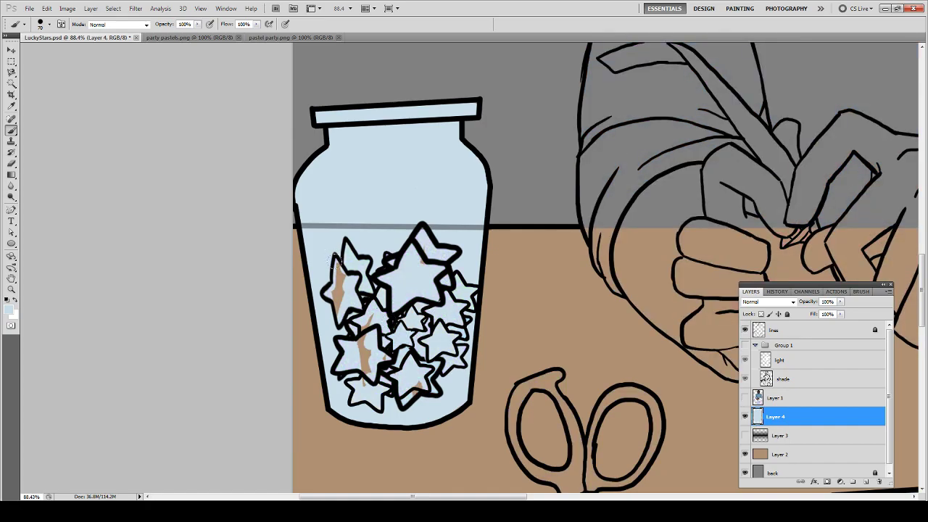
pyautogui.moveTo(336, 262)
pyautogui.mouseDown()
pyautogui.moveTo(336, 334)
pyautogui.moveTo(368, 371)
pyautogui.moveTo(363, 284)
pyautogui.moveTo(381, 351)
pyautogui.moveTo(413, 388)
pyautogui.mouseUp()
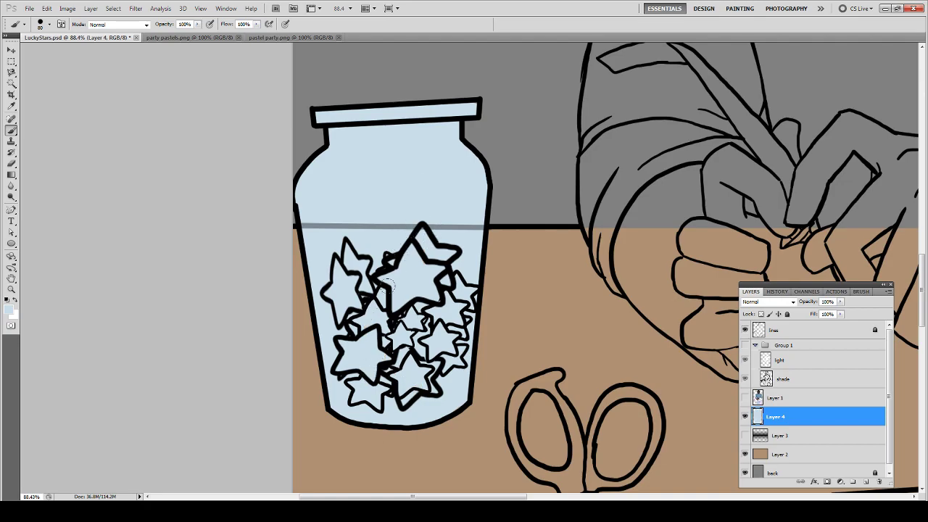
# - Duplicate the light and shade layers, move the copies directly above Layer 4, and clip them to it
pyautogui.click(785, 386)
pyautogui.keyDown('shift'); pyautogui.click(786, 366); pyautogui.keyUp('shift')
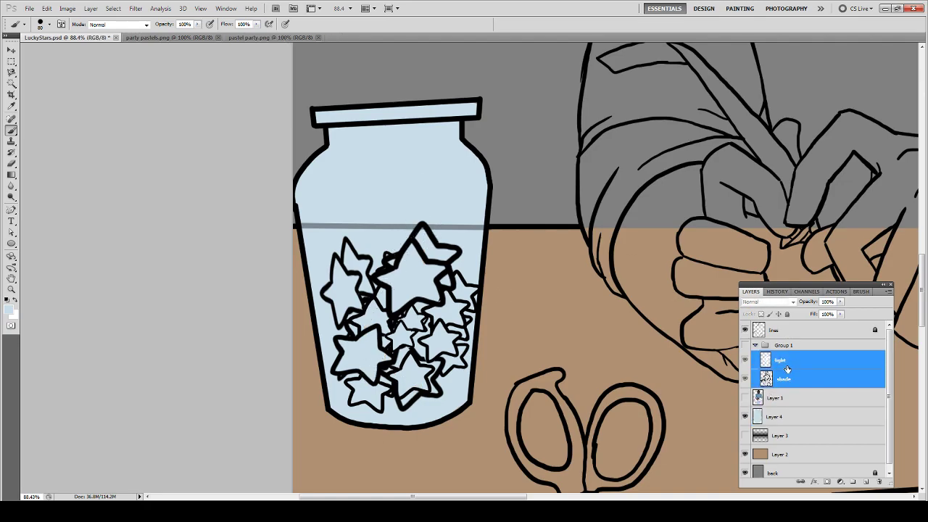
pyautogui.rightClick(789, 370)
pyautogui.click(827, 175)
pyautogui.press('Return')
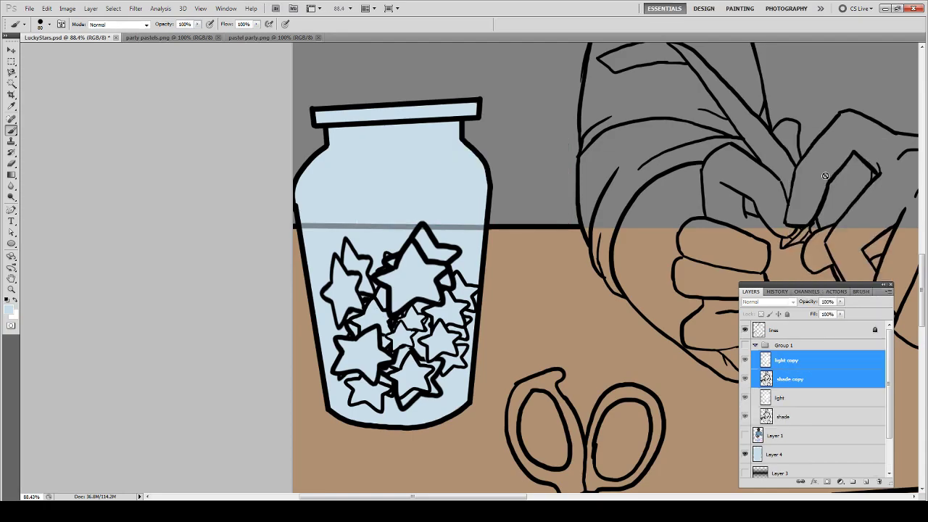
pyautogui.moveTo(791, 376); pyautogui.dragTo(789, 436)
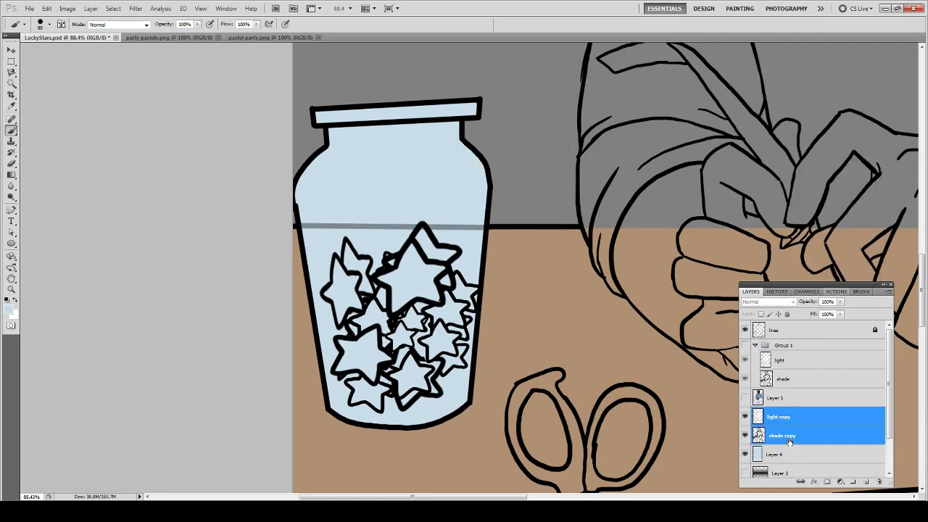
pyautogui.hotkey('ctrl', 'alt', 'g')
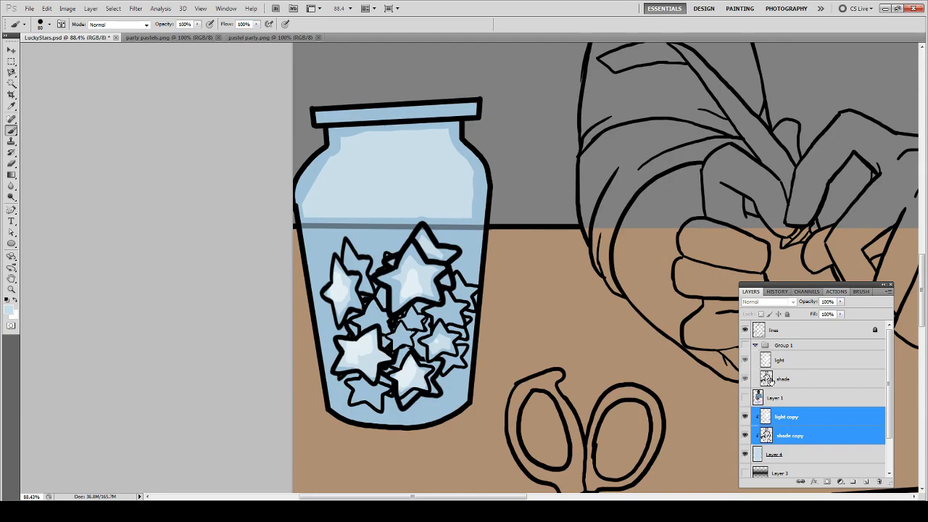
# - Soften the jar's shade copy and light copy layers, set light copy to 50% opacity, and save the file
pyautogui.click(781, 439)
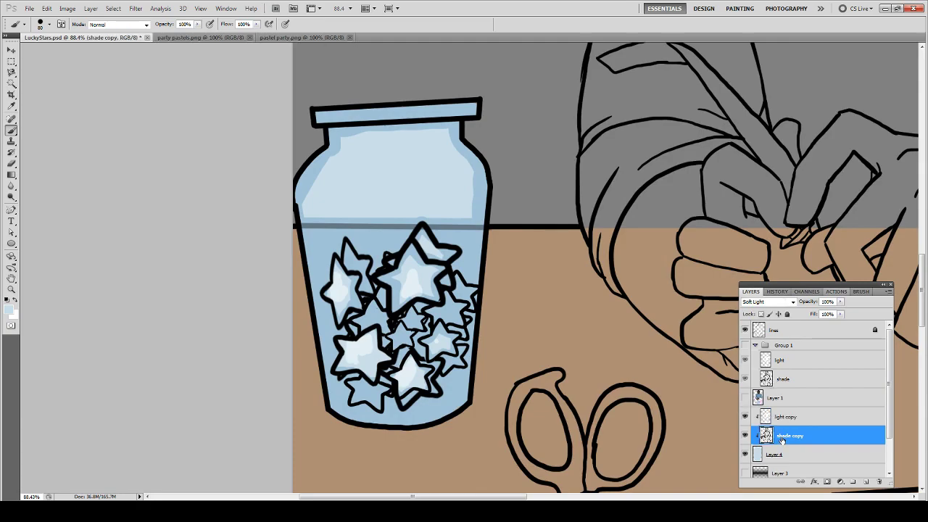
pyautogui.click(783, 418)
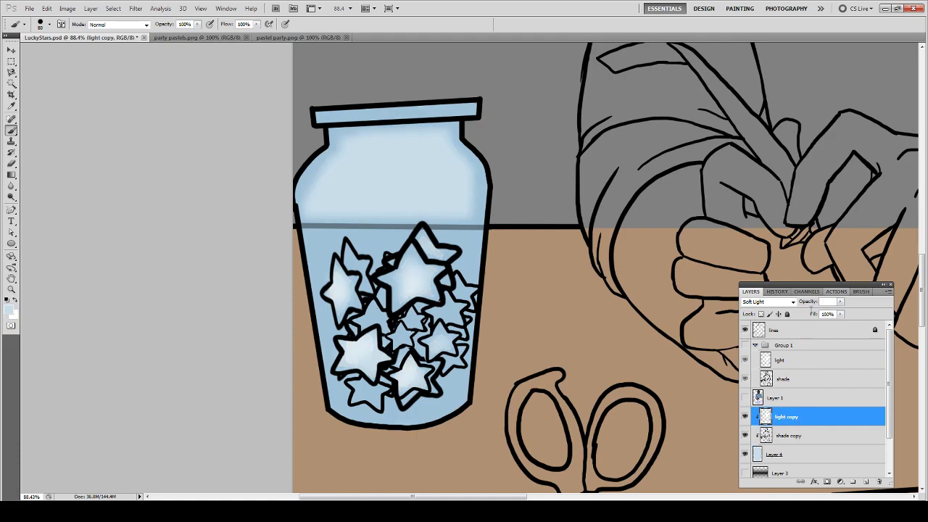
pyautogui.write('50')
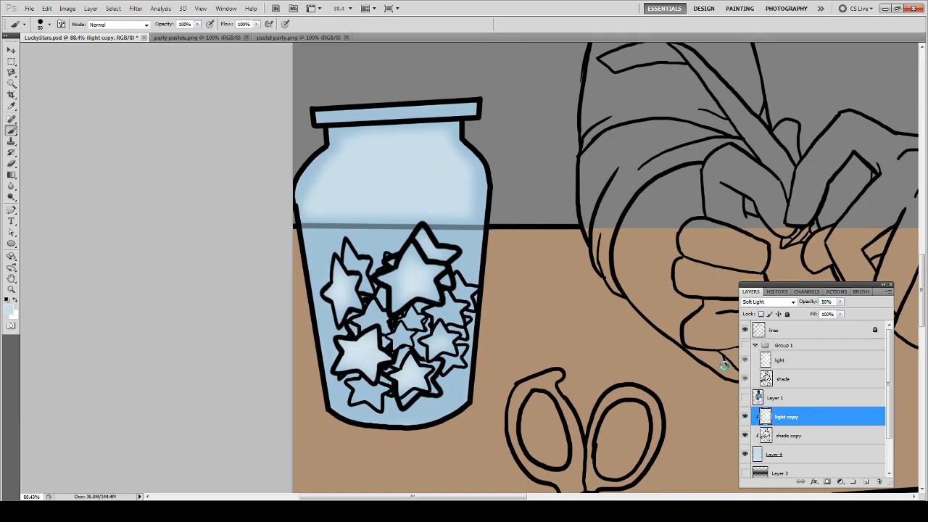
pyautogui.hotkey('ctrl', 's')
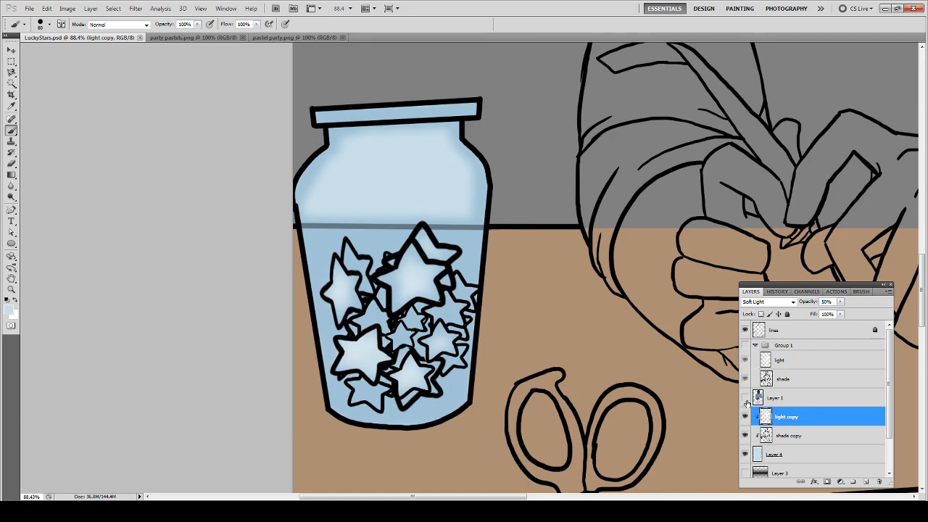
# - Show Layer 1 again and merge the clipped light copy and shade copy layers into Layer 4
pyautogui.click(745, 399)
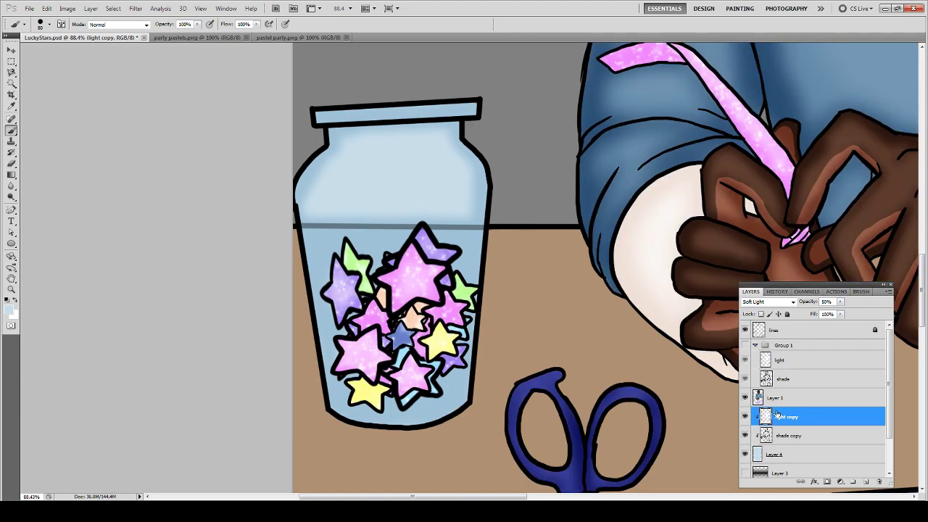
pyautogui.click(788, 457)
# - Duplicate Layer 4, place the copy above Layer 1, and set its opacity to 30%
pyautogui.rightClick(778, 422)
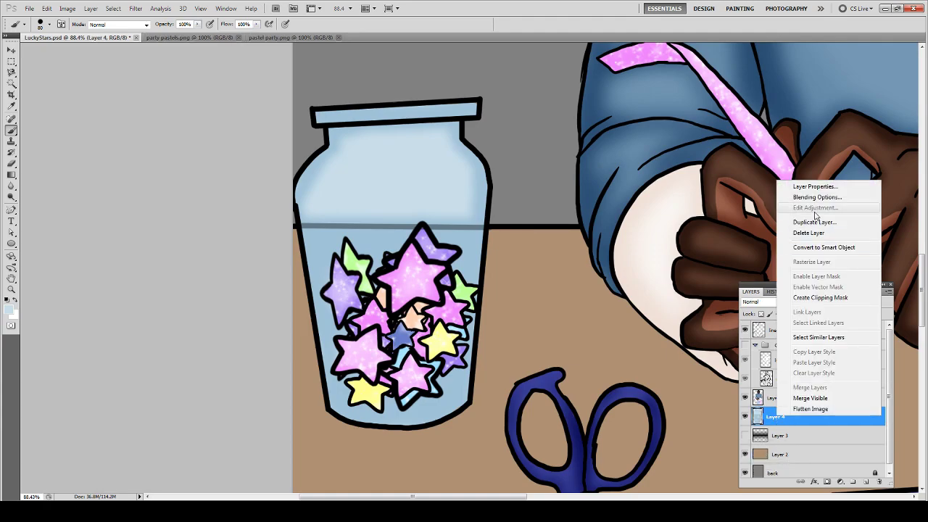
pyautogui.click(815, 222)
pyautogui.press('Return')
pyautogui.moveTo(769, 416)
pyautogui.mouseDown()
pyautogui.moveTo(764, 385)
pyautogui.moveTo(778, 414)
pyautogui.mouseUp()
pyautogui.click(841, 302)
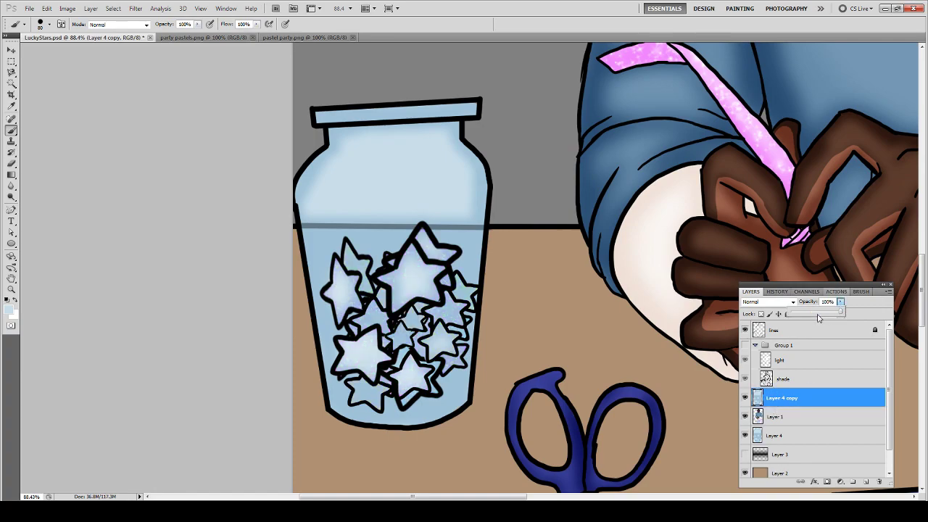
pyautogui.moveTo(843, 313); pyautogui.dragTo(808, 317)
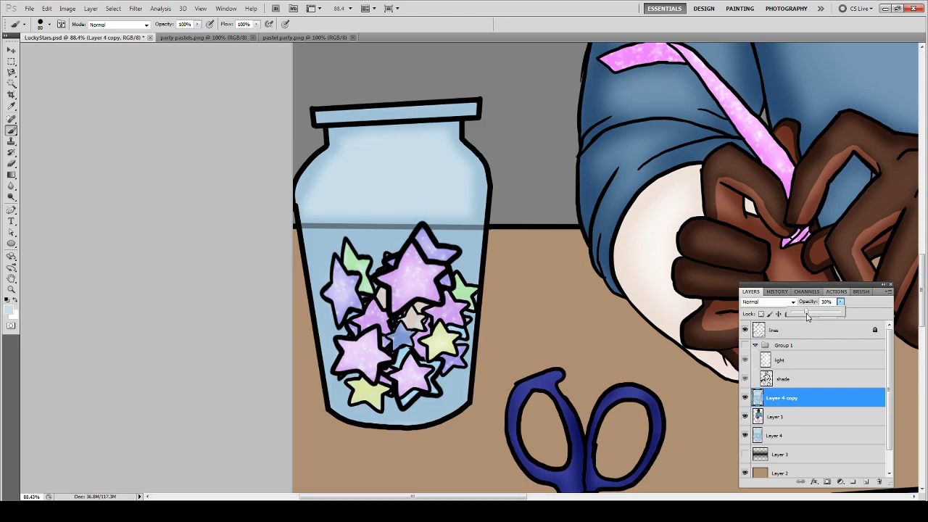
# - Set the opacity of the original jar glass on Layer 4 to 50%
pyautogui.click(783, 435)
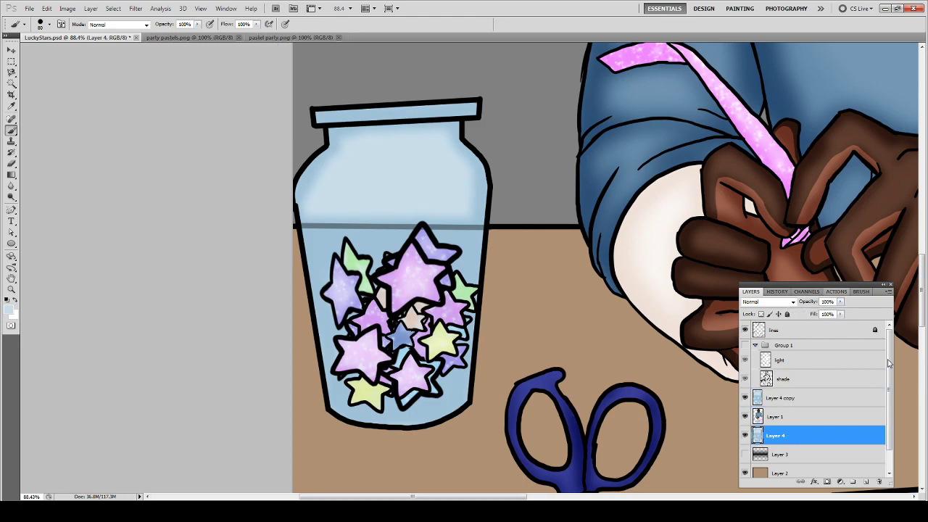
pyautogui.click(840, 301)
pyautogui.moveTo(826, 316)
pyautogui.mouseDown()
pyautogui.moveTo(808, 315)
pyautogui.moveTo(816, 313)
pyautogui.mouseUp()
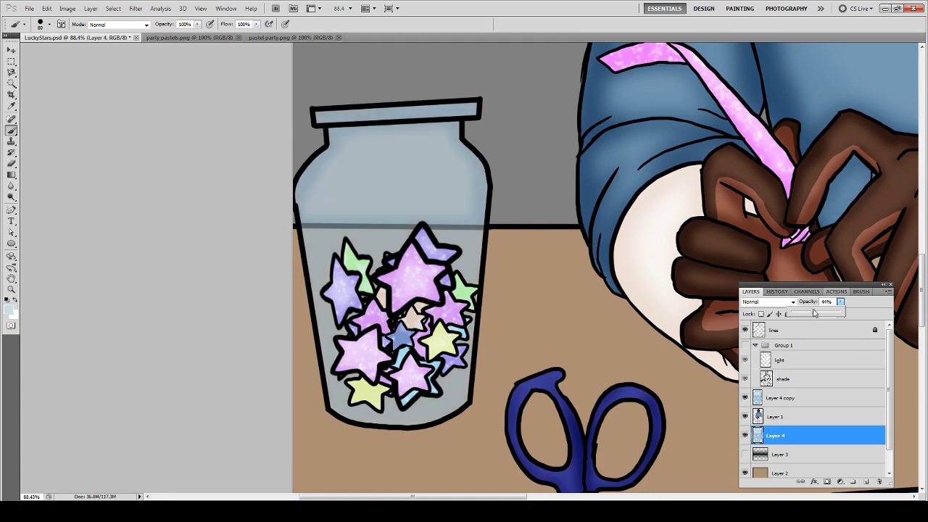
pyautogui.hotkey('ctrl', '0')
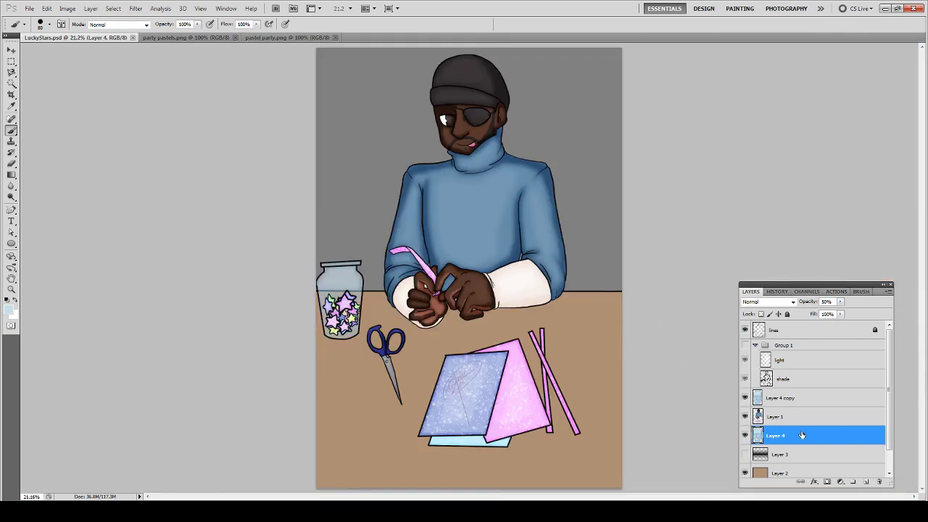
# - Merge Layer 4 copy, Layer 1 and Layer 4 into a single layer
pyautogui.scroll(-1, 802, 435)
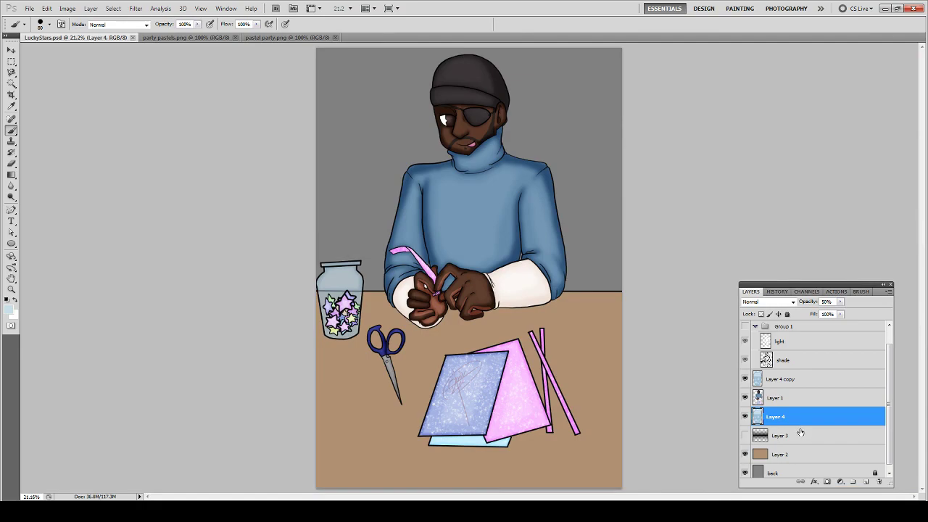
pyautogui.click(780, 380)
pyautogui.keyDown('shift'); pyautogui.click(784, 418); pyautogui.keyUp('shift')
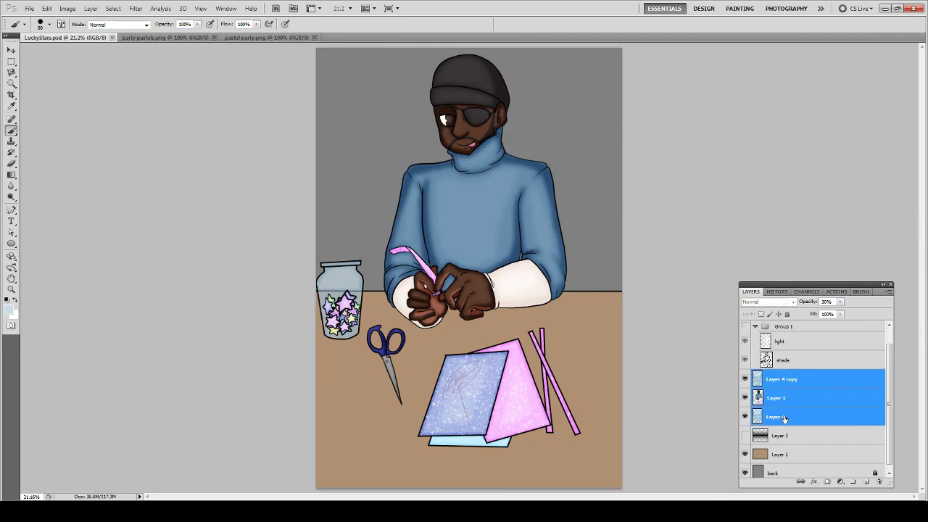
pyautogui.hotkey('ctrl', 'e')
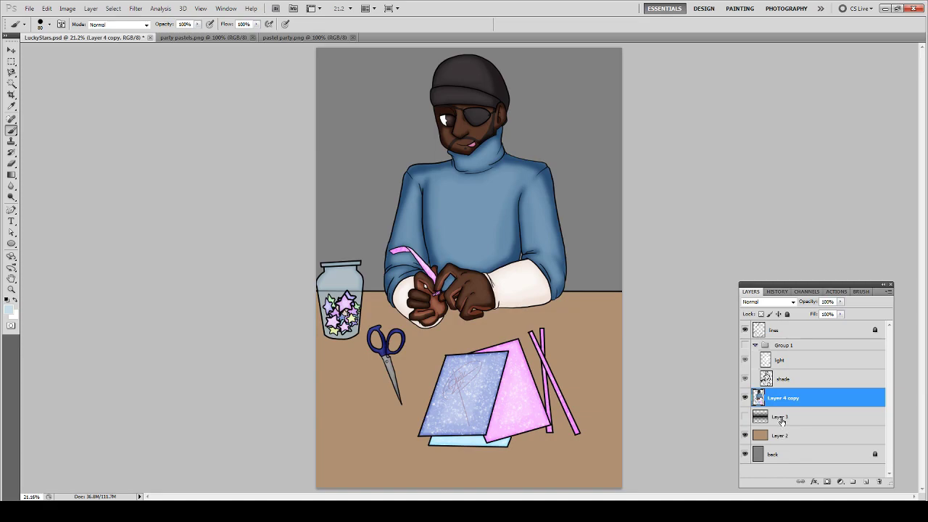
# - Create a new layer between the tan table and back layers, and shift the foreground color to pale green #d9eac9
pyautogui.click(782, 434)
pyautogui.keyDown('ctrl'); pyautogui.click(865, 481); pyautogui.keyUp('ctrl')
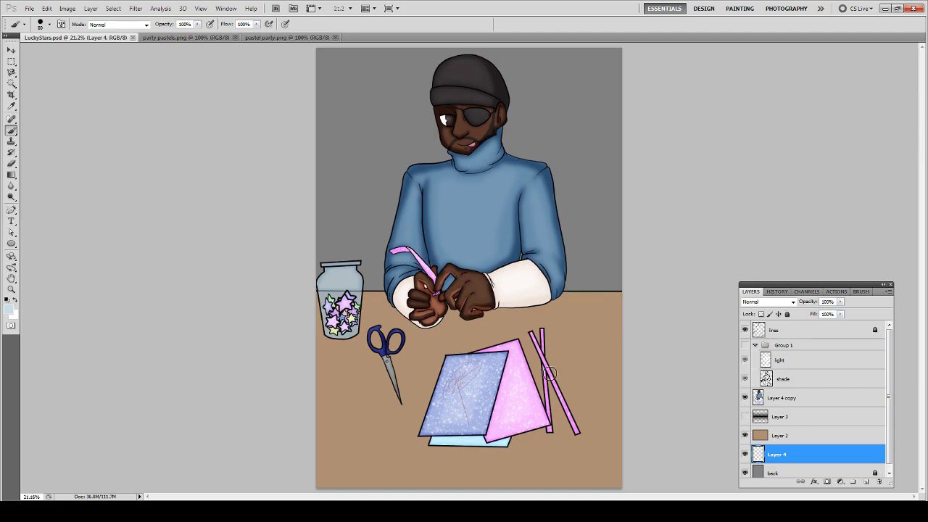
pyautogui.click(6, 312)
pyautogui.moveTo(368, 340); pyautogui.dragTo(368, 351)
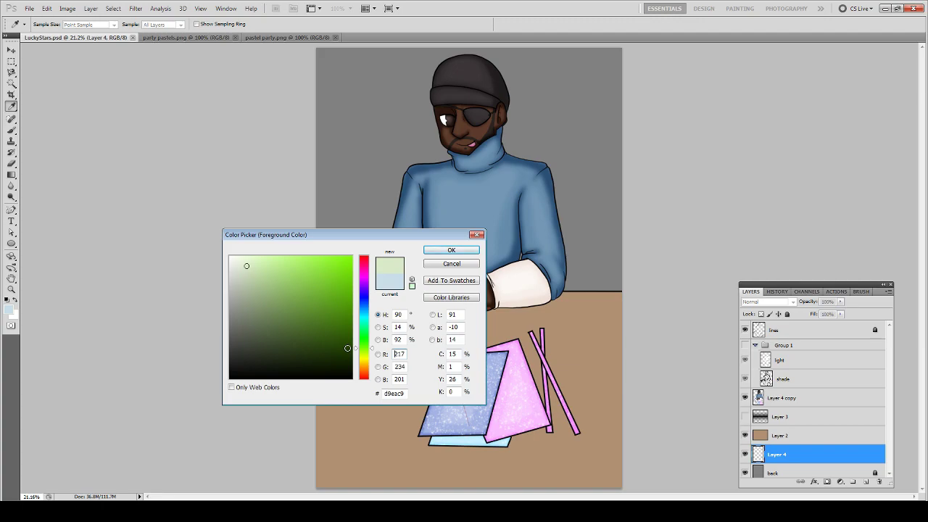
# - Choose the pale blue-grey #d3dadd as foreground colour and fill Layer 4 with it as the wall background
pyautogui.click(237, 278)
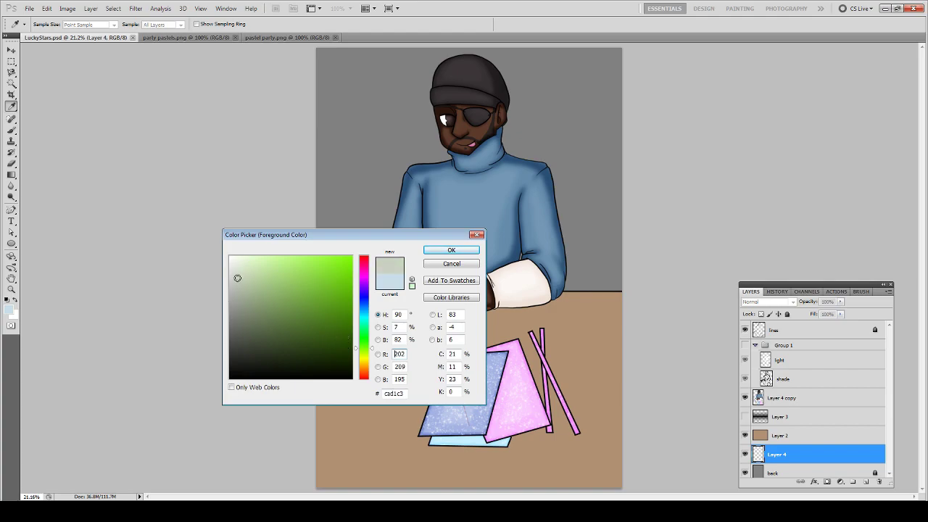
pyautogui.moveTo(237, 278); pyautogui.dragTo(234, 272)
pyautogui.click(395, 288)
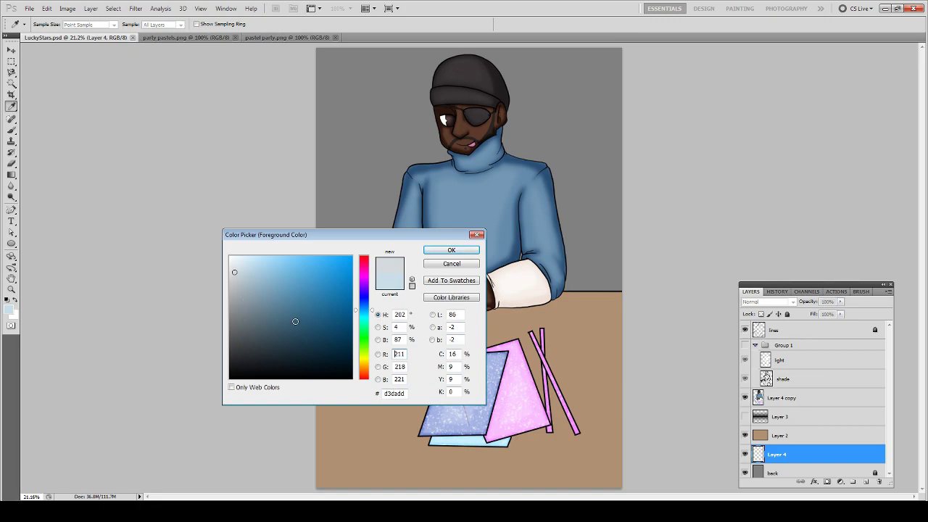
pyautogui.press('Return')
pyautogui.press('g')
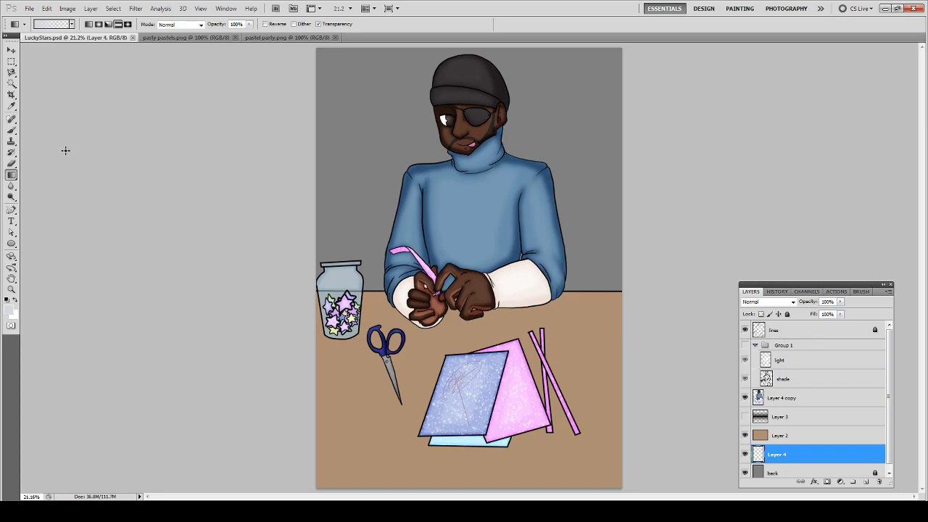
pyautogui.moveTo(19, 174); pyautogui.dragTo(44, 183)
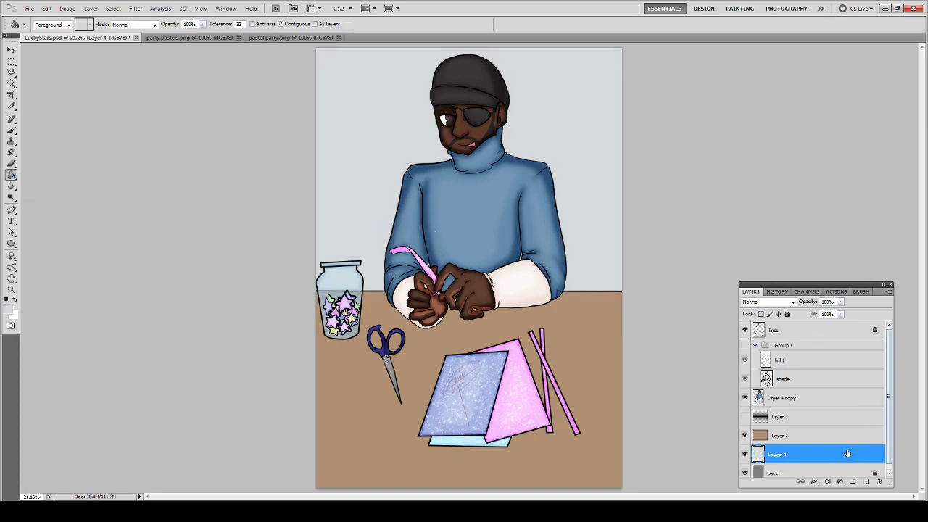
# - Retouch the orange speck on the blue sweater with the Clone Stamp, sampling Layer 4 copy onto a new layer above Layer 3
pyautogui.moveTo(789, 417); pyautogui.dragTo(881, 488)
pyautogui.click(865, 481)
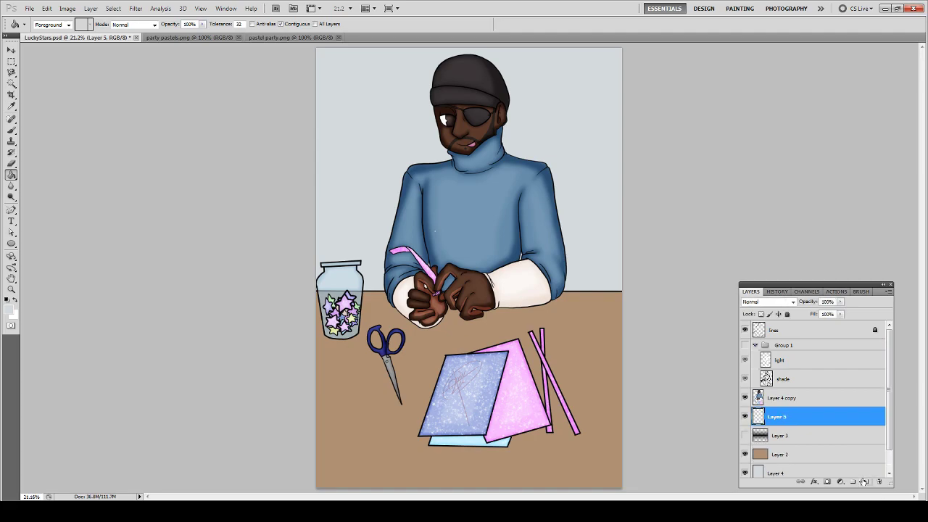
pyautogui.press('s')
pyautogui.scroll(5, 474, 264)
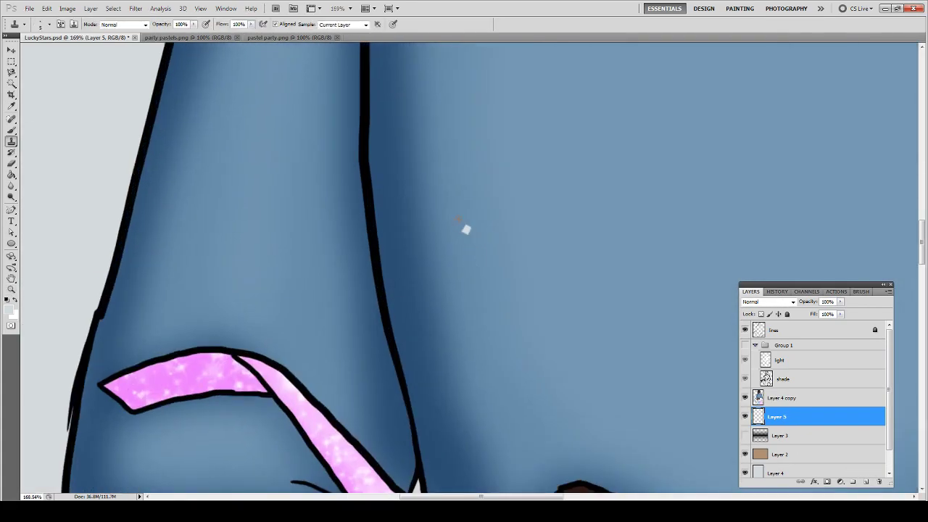
pyautogui.keyDown('alt'); pyautogui.click(582, 271); pyautogui.keyUp('alt')
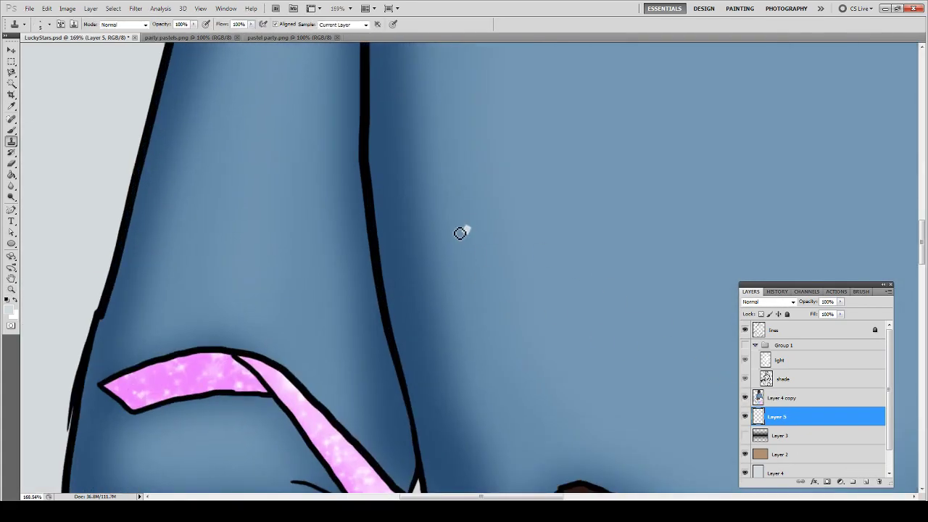
pyautogui.click(788, 400)
pyautogui.click(801, 419)
pyautogui.click(784, 399)
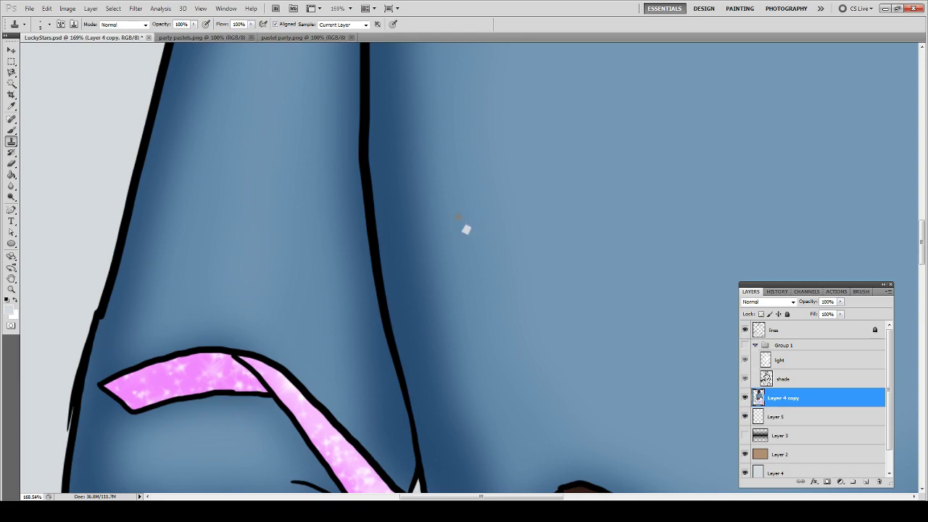
pyautogui.moveTo(475, 247)
pyautogui.mouseDown()
pyautogui.moveTo(466, 218)
pyautogui.moveTo(481, 236)
pyautogui.mouseUp()
pyautogui.hotkey('ctrl', 'z')
pyautogui.click(777, 419)
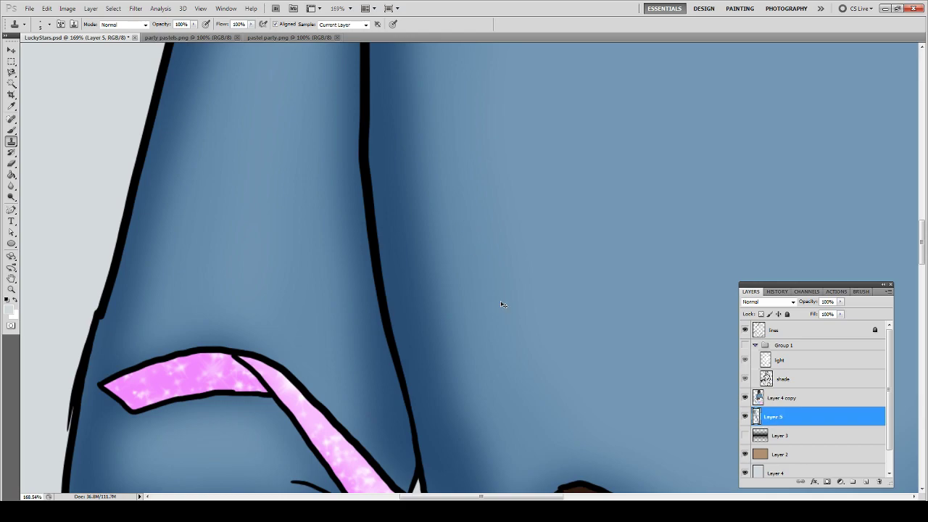
pyautogui.hotkey('ctrl', '0')
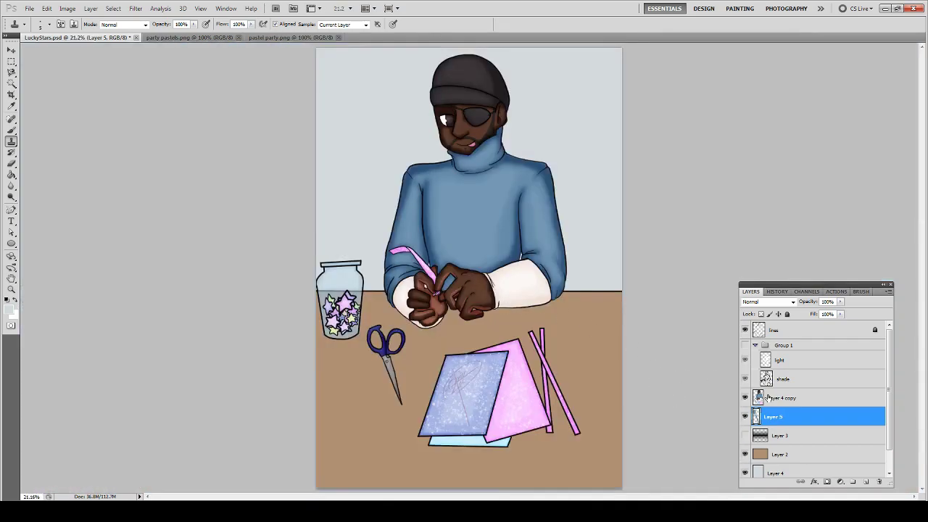
# - Add a new layer above Layer 4 copy and choose an 864 px sparkle brush tip
pyautogui.click(771, 397)
pyautogui.click(866, 482)
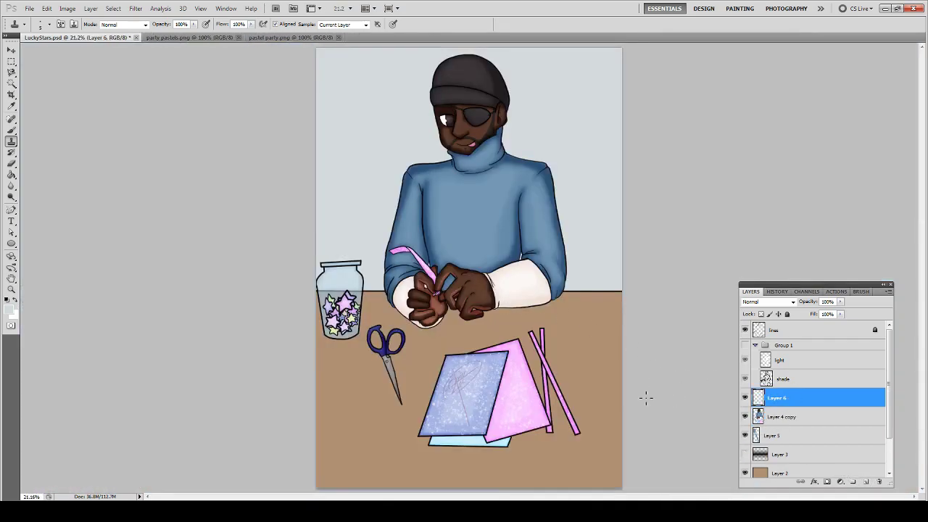
pyautogui.press('b')
pyautogui.rightClick(454, 284)
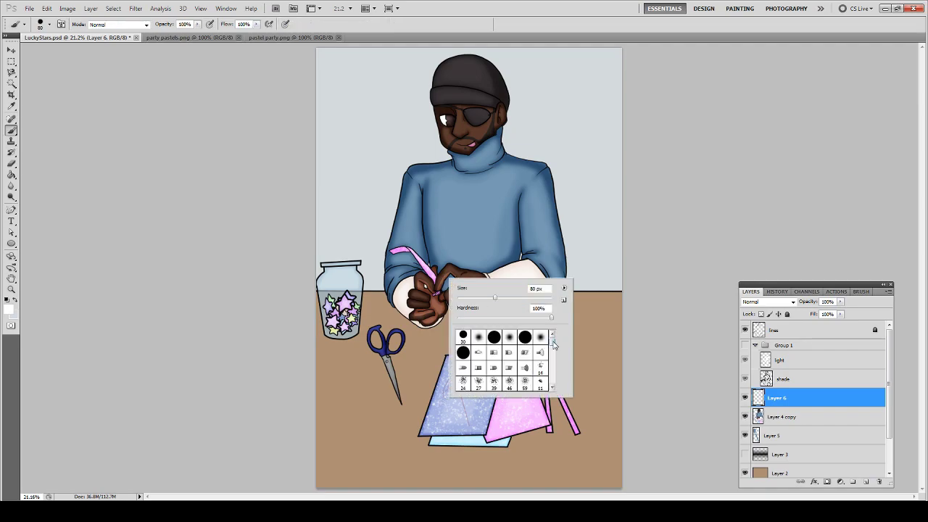
pyautogui.moveTo(554, 345); pyautogui.dragTo(565, 390)
pyautogui.click(508, 353)
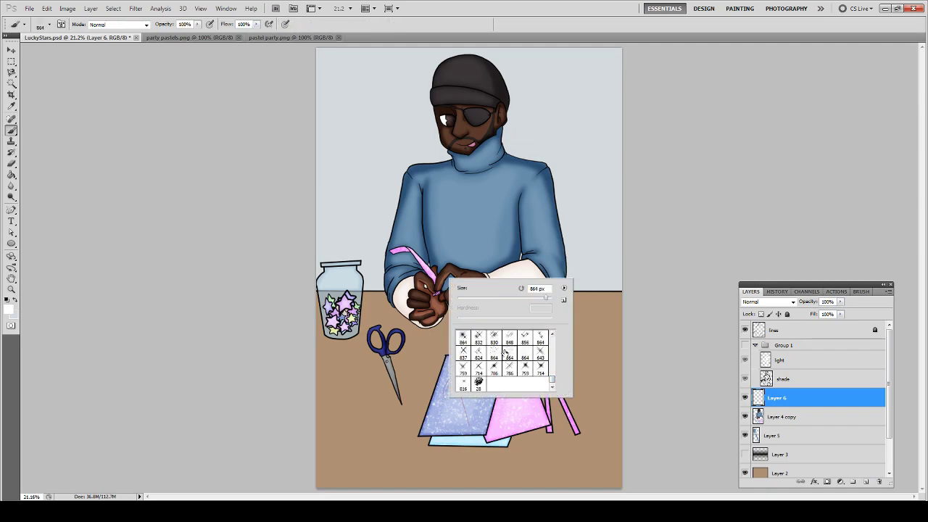
pyautogui.press('Return')
# - Paint white sparkles with a 70 px brush over the fingertips and thumb around the folded pink strip
pyautogui.hotkey('ctrl', 'space')
pyautogui.moveTo(405, 269); pyautogui.dragTo(469, 312)
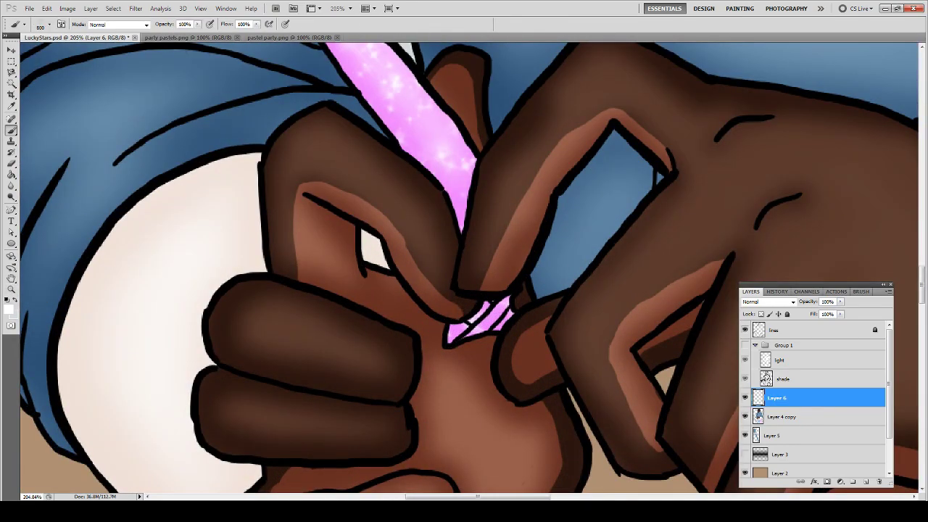
pyautogui.moveTo(424, 260); pyautogui.dragTo(461, 286)
pyautogui.moveTo(464, 245); pyautogui.dragTo(518, 289)
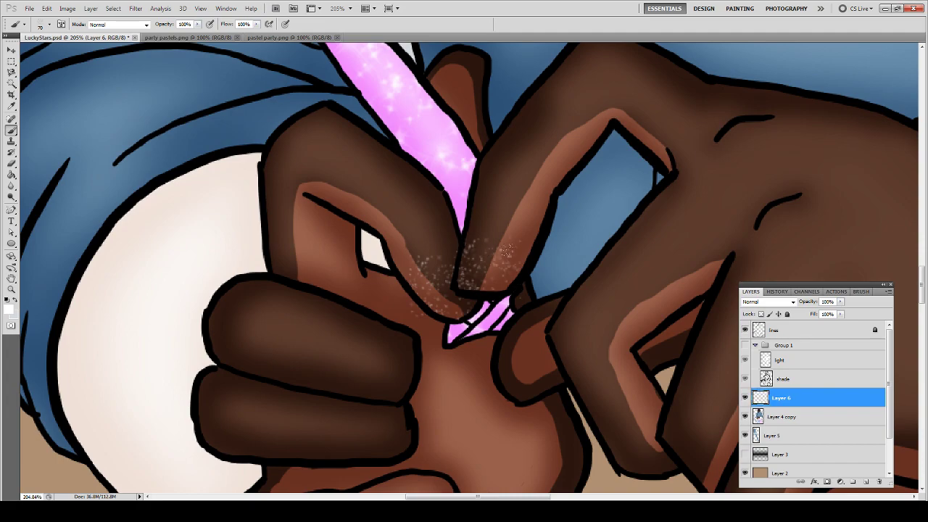
pyautogui.moveTo(506, 250); pyautogui.dragTo(555, 269)
pyautogui.moveTo(388, 274); pyautogui.dragTo(435, 323)
pyautogui.press('e')
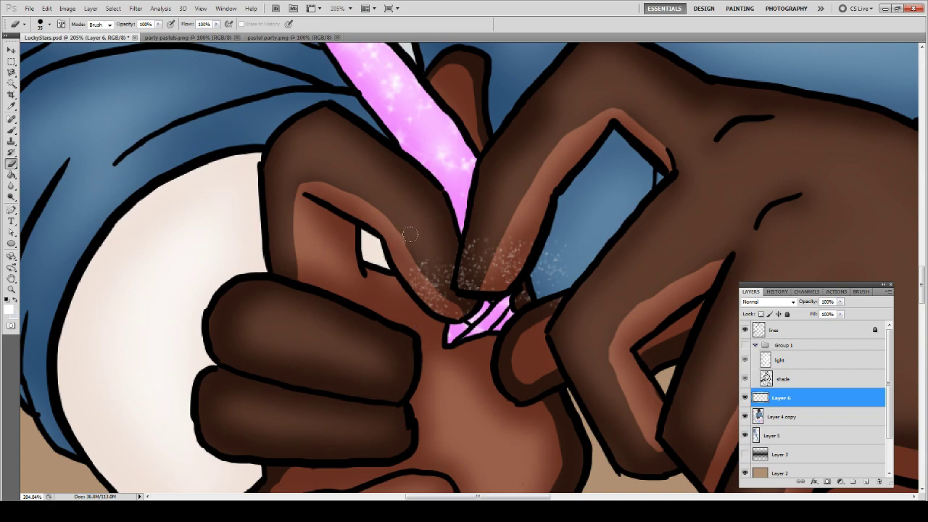
pyautogui.press('b')
pyautogui.click(515, 362)
pyautogui.click(525, 360)
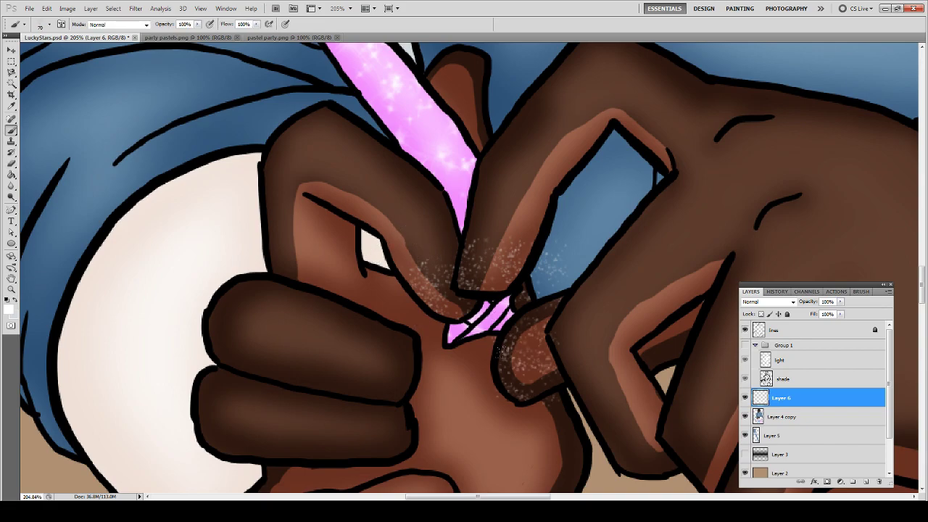
# - Extend the sparkles across the palm and curled finger beside the pink strip, trimming stray dots with the Eraser
pyautogui.press('e')
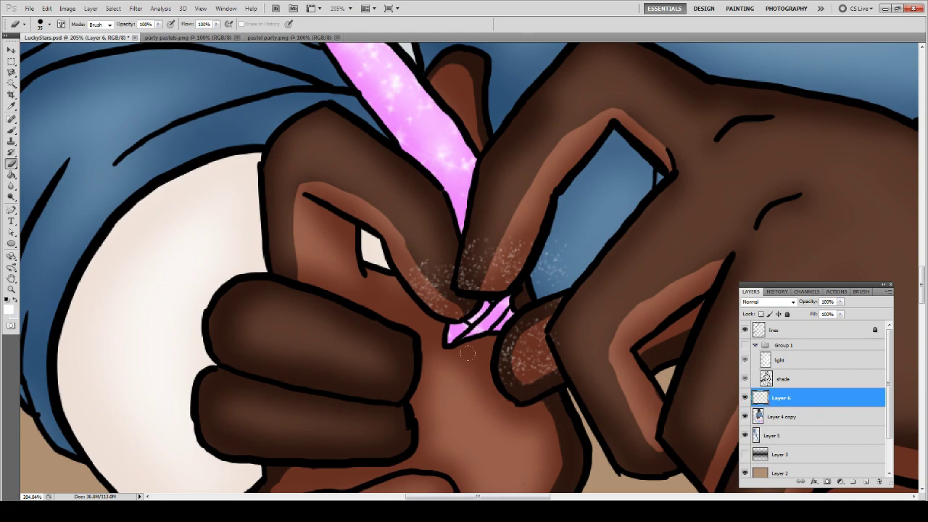
pyautogui.press('b')
pyautogui.moveTo(400, 308); pyautogui.dragTo(387, 318)
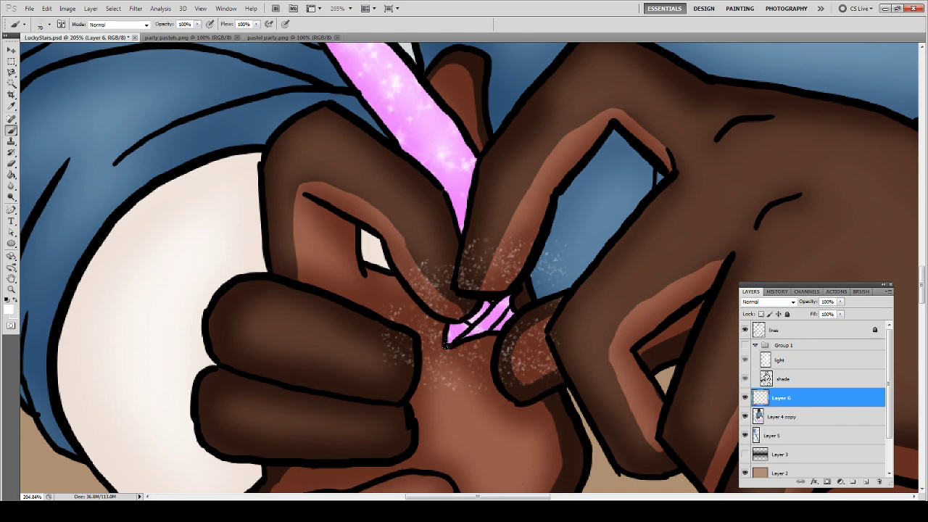
pyautogui.press('e')
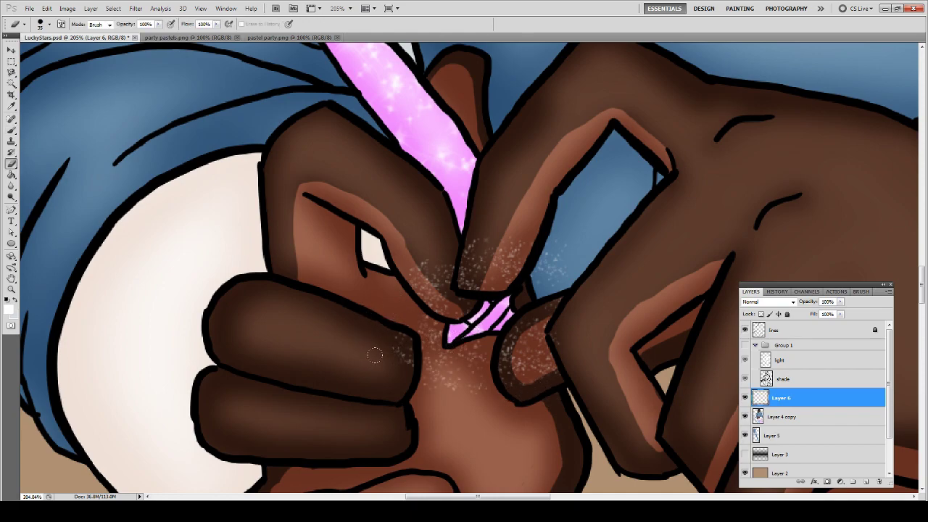
pyautogui.press('b')
pyautogui.click(389, 352)
pyautogui.click(380, 373)
pyautogui.press('e')
pyautogui.moveTo(364, 313)
pyautogui.mouseDown()
pyautogui.moveTo(382, 392)
pyautogui.moveTo(363, 321)
pyautogui.moveTo(409, 393)
pyautogui.moveTo(458, 367)
pyautogui.moveTo(475, 396)
pyautogui.mouseUp()
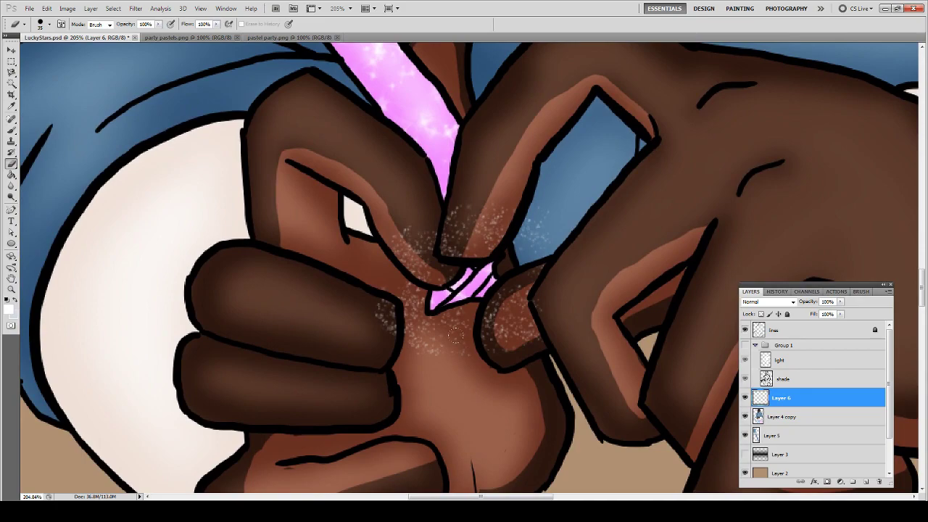
pyautogui.press('b')
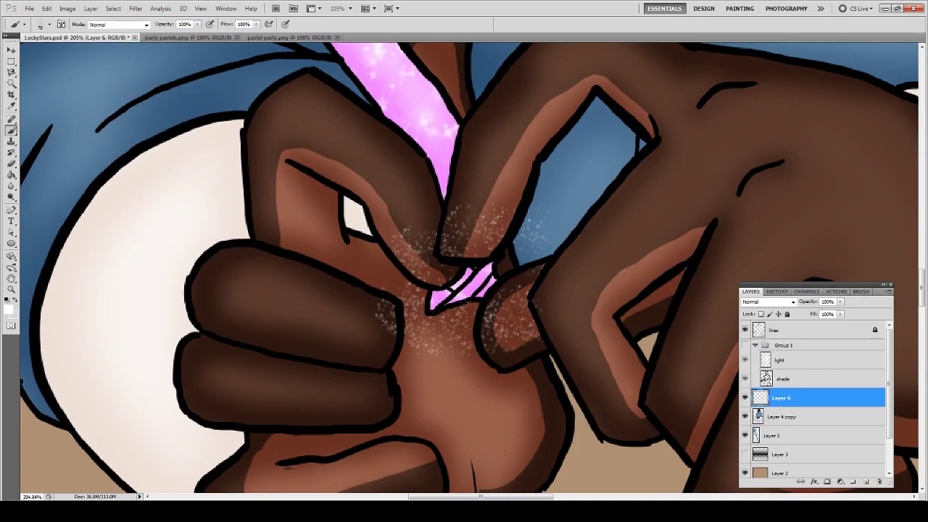
pyautogui.hotkey('ctrl', '0')
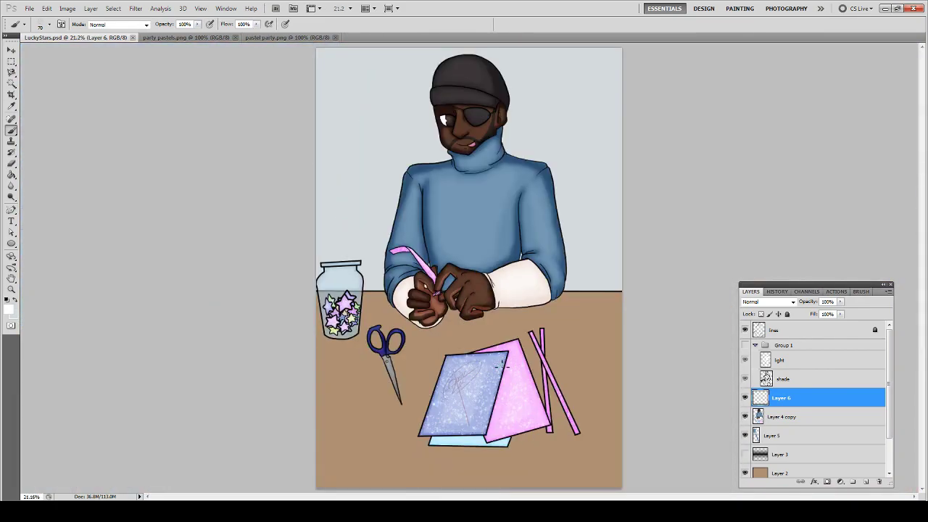
# - Erase the stray sparkles over the sweater gap between the fingers and delete the sparkle layer
pyautogui.press('z')
pyautogui.hotkey('ctrl', '1')
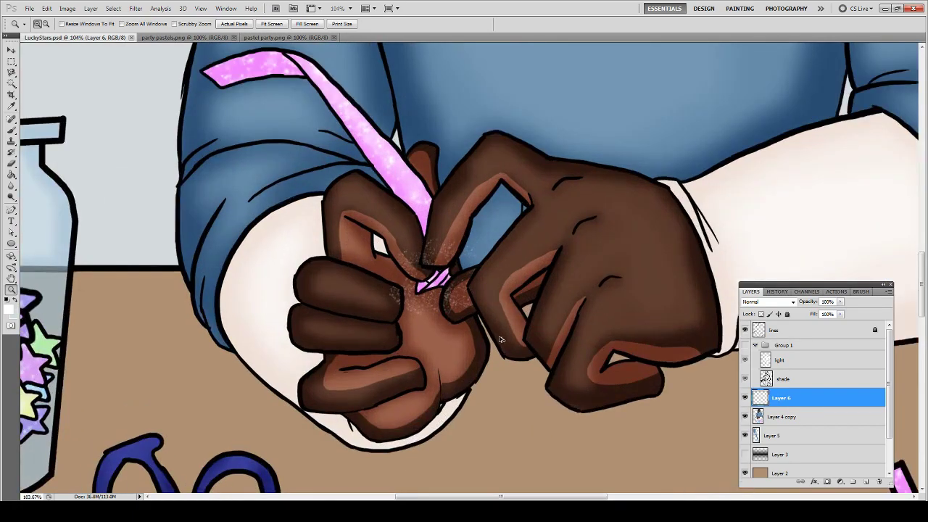
pyautogui.press('b')
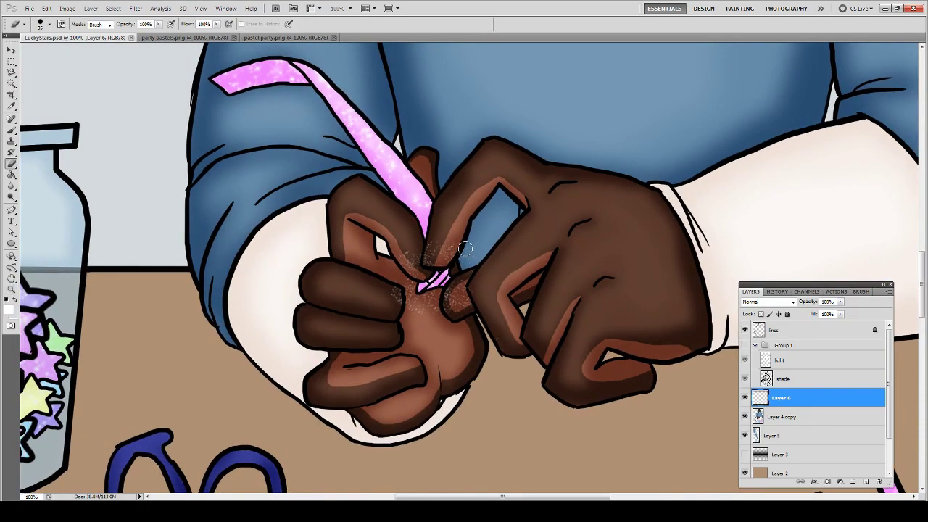
pyautogui.click(465, 263)
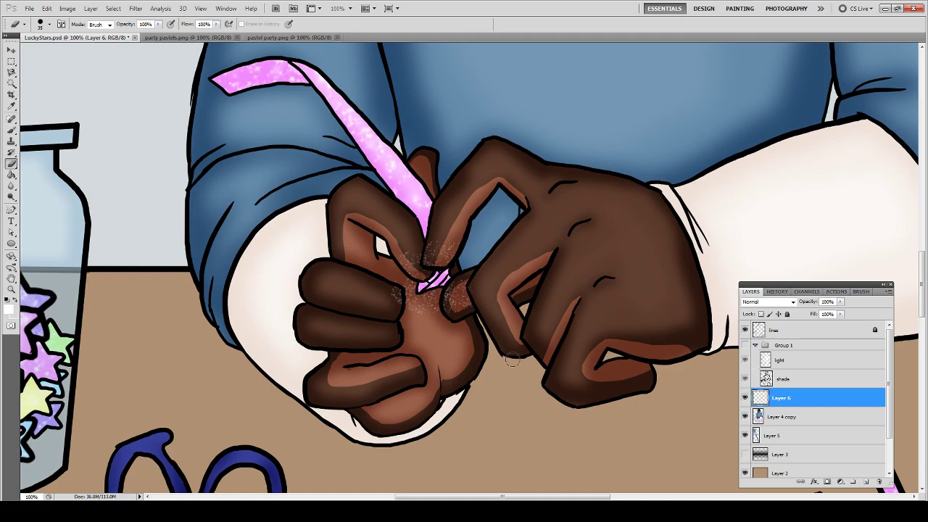
pyautogui.hotkey('ctrl', '0')
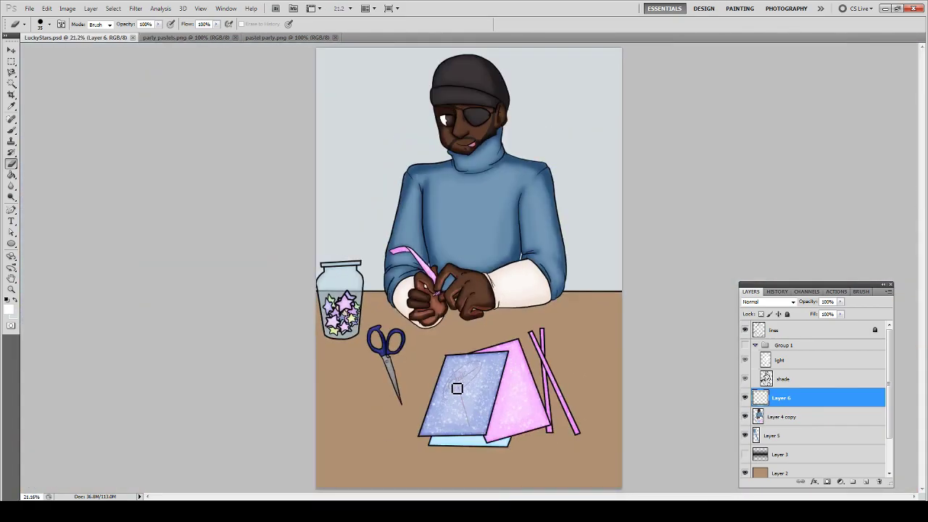
pyautogui.press('Delete')
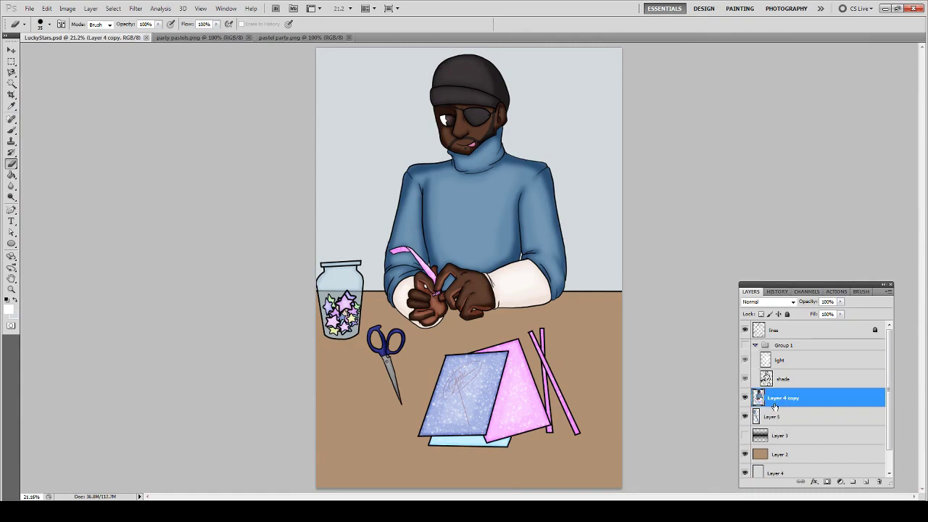
# - Merge Layer 4 copy down into Layer 5, and show the dark gradient on Layer 3 with Soft Light blending
pyautogui.hotkey('ctrl', 'e')
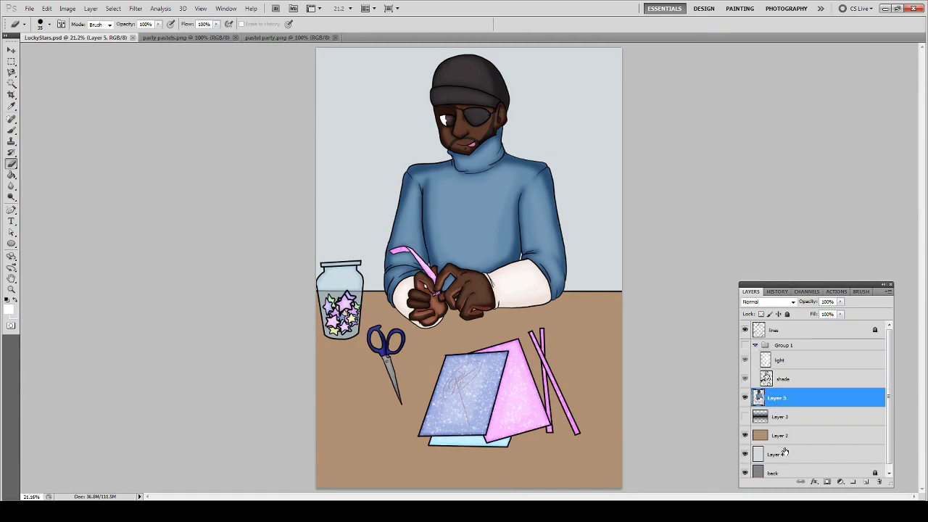
pyautogui.click(784, 453)
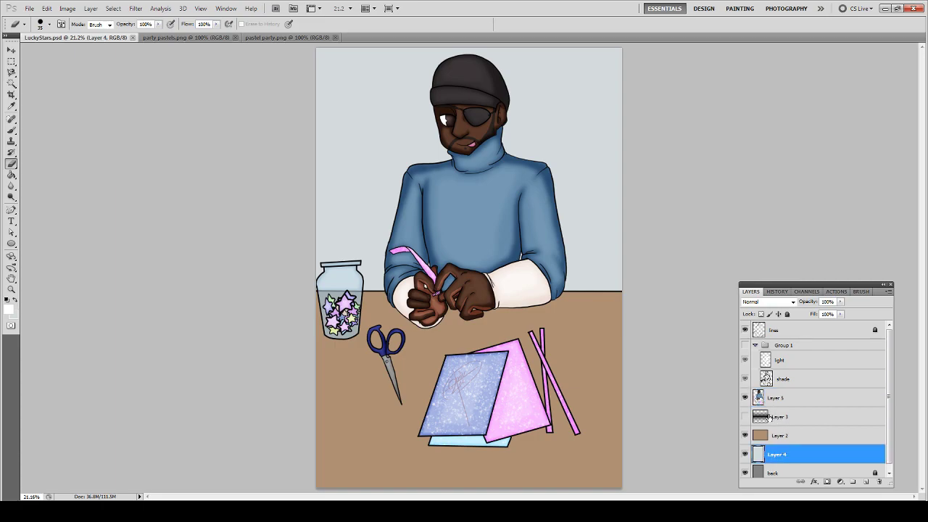
pyautogui.click(769, 419)
pyautogui.click(745, 418)
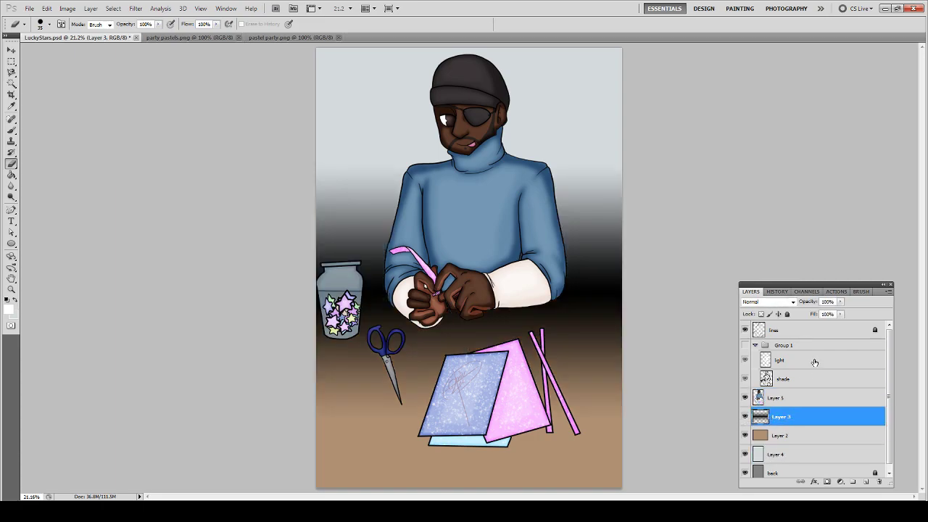
pyautogui.click(790, 303)
pyautogui.press('Return')
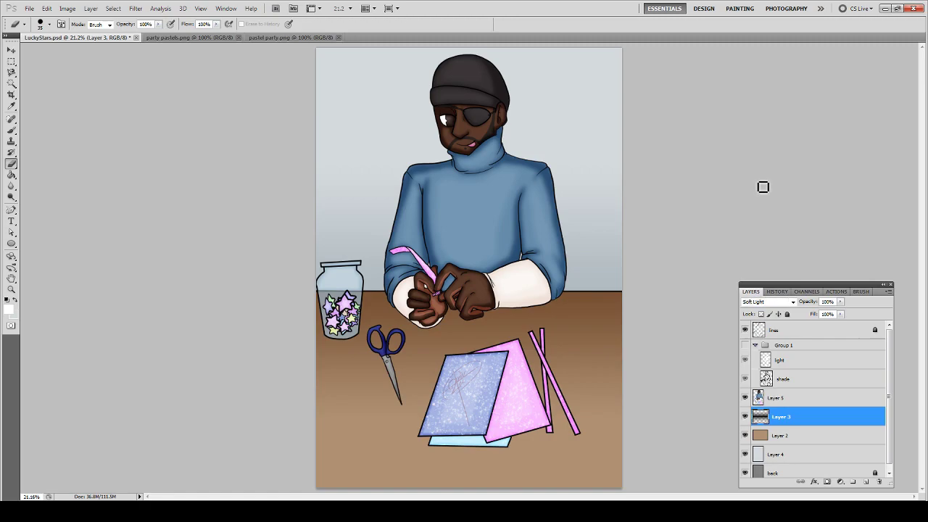
# - Add a new layer directly above Layer 4 and choose an 864 px sparkle brush tip
pyautogui.click(792, 458)
pyautogui.click(866, 482)
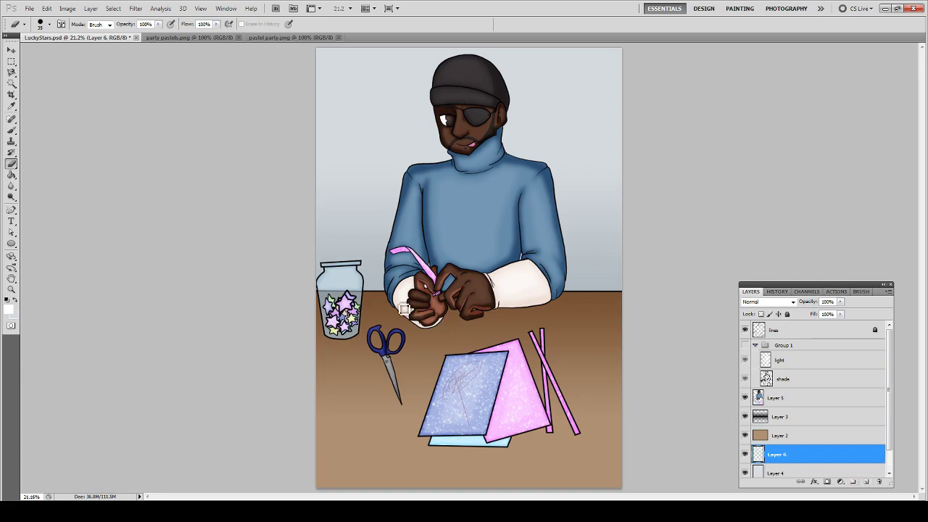
pyautogui.press('b')
pyautogui.rightClick(338, 101)
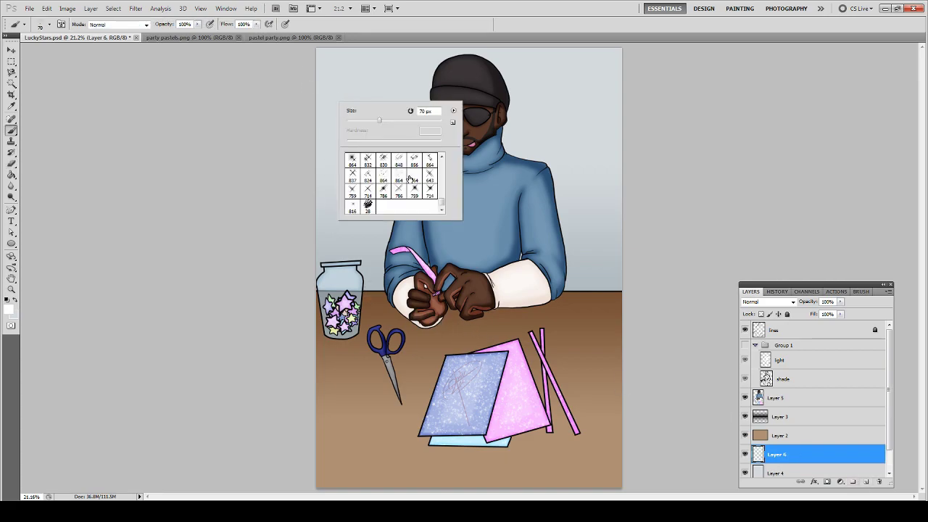
pyautogui.doubleClick(380, 170)
# - Paint scattered white sparkles across the pale wall on both sides of the man
pyautogui.moveTo(329, 101); pyautogui.dragTo(405, 51)
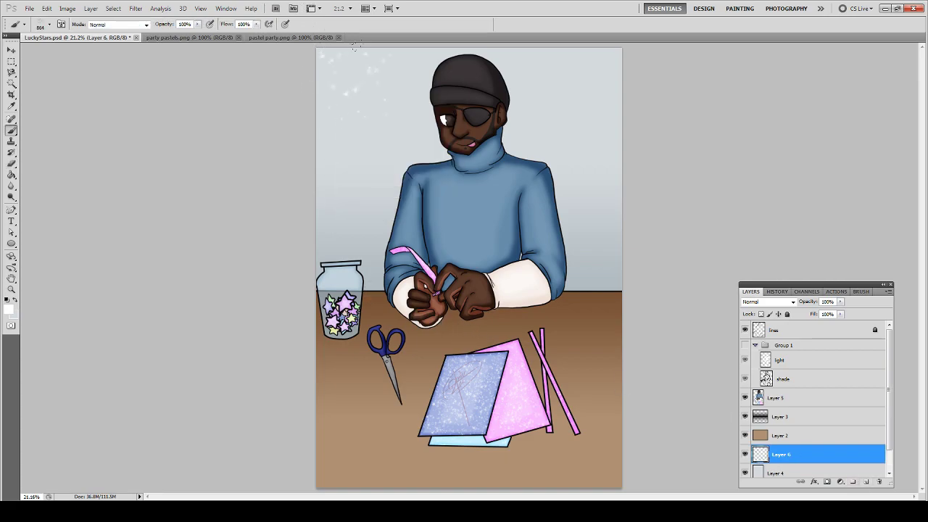
pyautogui.moveTo(476, 49); pyautogui.dragTo(604, 47)
pyautogui.moveTo(308, 127); pyautogui.dragTo(374, 129)
pyautogui.click(535, 130)
pyautogui.click(574, 138)
pyautogui.click(357, 204)
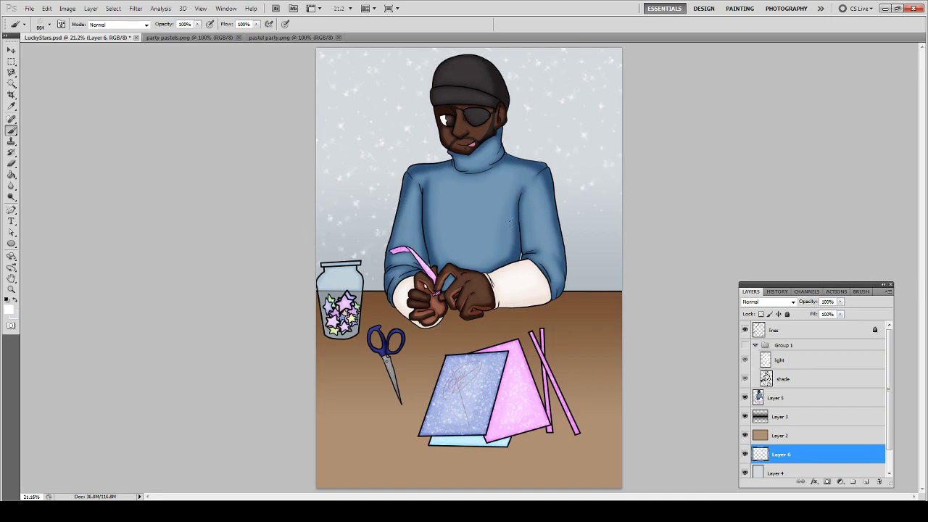
# - Add the last white sparkles to the lower wall and lower Layer 6's opacity to 67%
pyautogui.click(580, 239)
pyautogui.click(424, 286)
pyautogui.moveTo(840, 301)
pyautogui.mouseDown()
pyautogui.moveTo(839, 314)
pyautogui.moveTo(826, 312)
pyautogui.mouseUp()
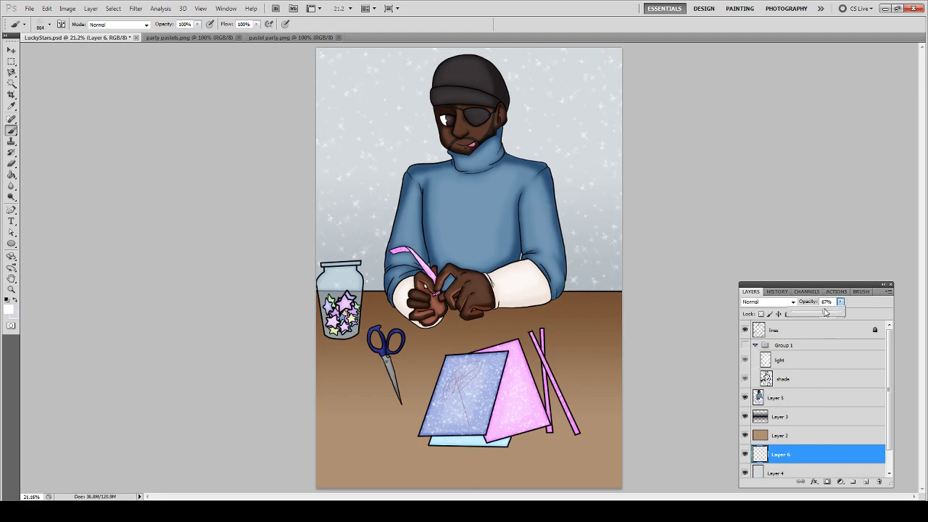
# - Add a new layer above Layer 5 and stamp white sparkles at 70 px on the iris of the man's uncovered eye
pyautogui.click(791, 399)
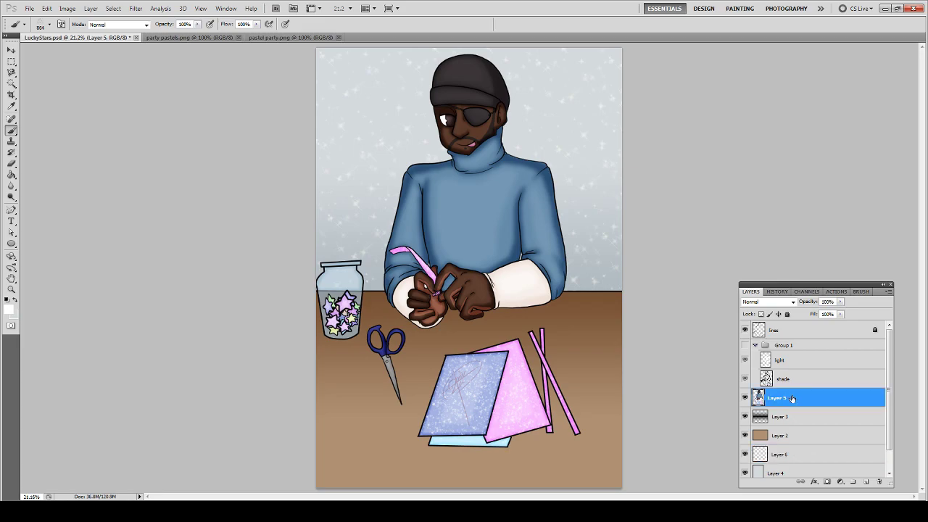
pyautogui.click(866, 481)
pyautogui.press('z')
pyautogui.moveTo(408, 103); pyautogui.dragTo(543, 167)
pyautogui.press('b')
pyautogui.moveTo(273, 222); pyautogui.dragTo(406, 269)
pyautogui.rightClick(406, 270)
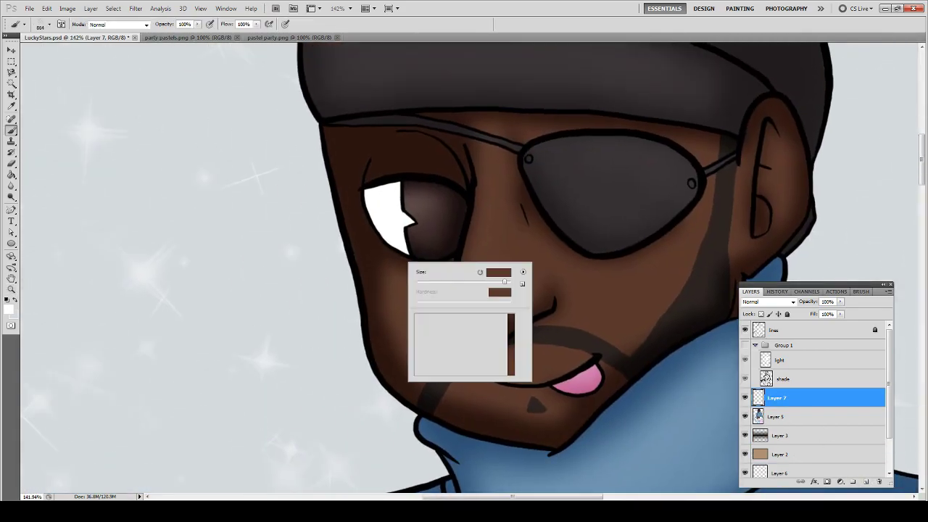
pyautogui.doubleClick(421, 321)
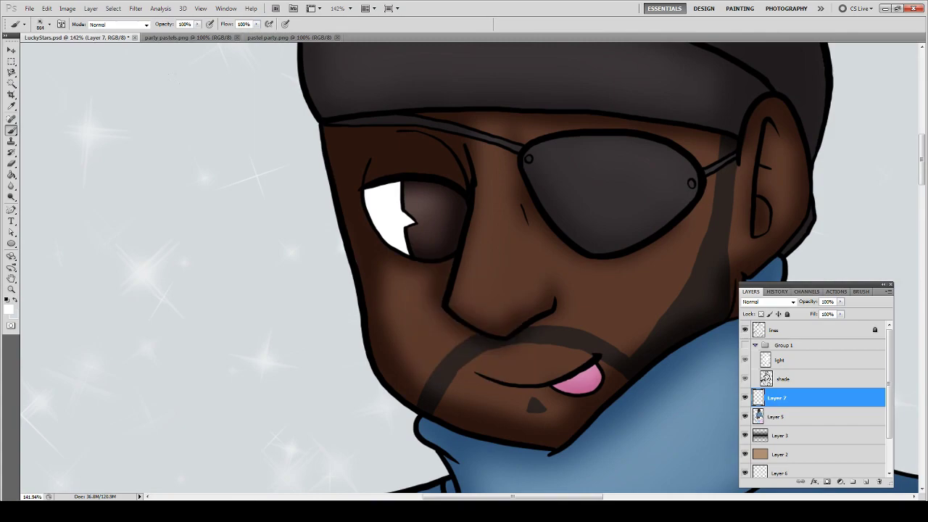
pyautogui.press('[')
pyautogui.press('[')
pyautogui.press('[')
pyautogui.press('[')
pyautogui.press('[')
pyautogui.press('[')
pyautogui.press('[')
pyautogui.press('[')
pyautogui.press('[')
pyautogui.press('[')
pyautogui.press('[')
pyautogui.press('[')
pyautogui.press('[')
pyautogui.press('[')
pyautogui.click(420, 206)
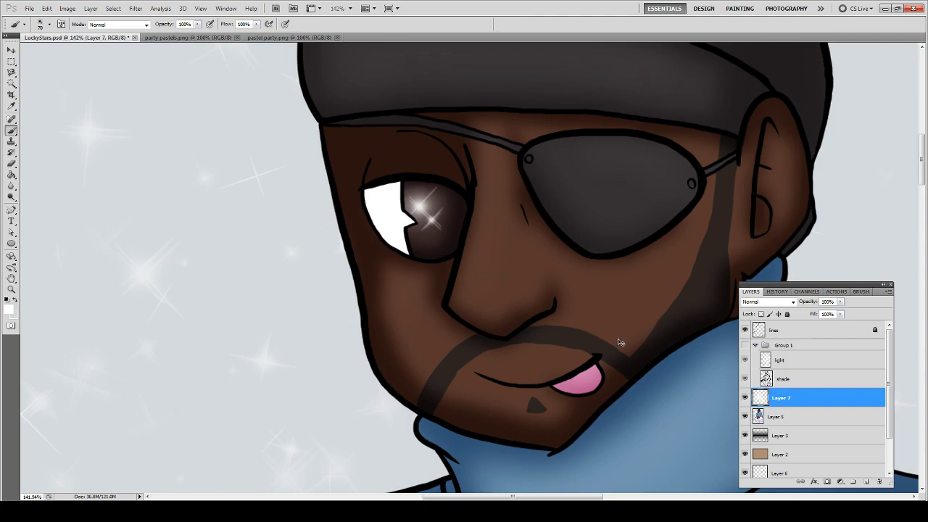
# - Lower the eye sparkle layer's opacity to 34%
pyautogui.hotkey('ctrl', '0')
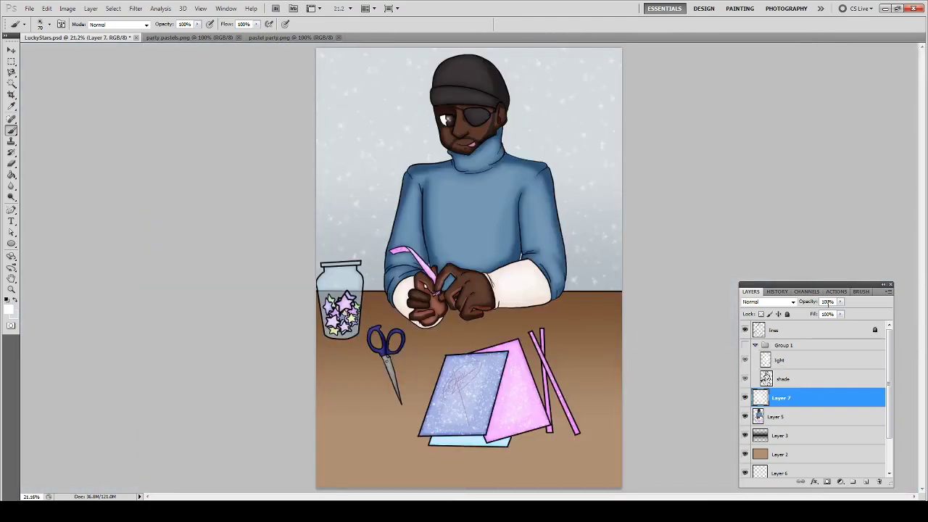
pyautogui.click(841, 301)
pyautogui.moveTo(841, 313); pyautogui.dragTo(809, 317)
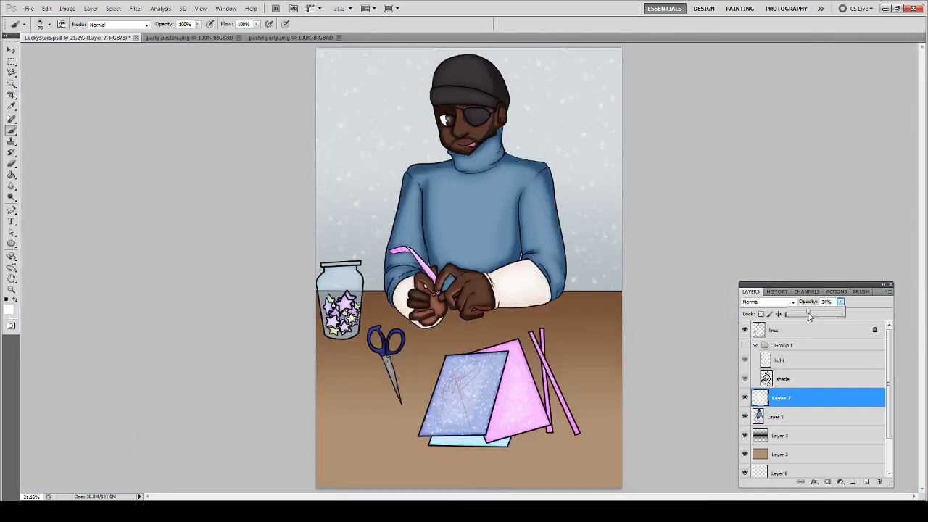
# - Try stamping white sparkles on both cheeks on a new layer, using the 830 px sparkle tip reduced to 90 px
pyautogui.press('z')
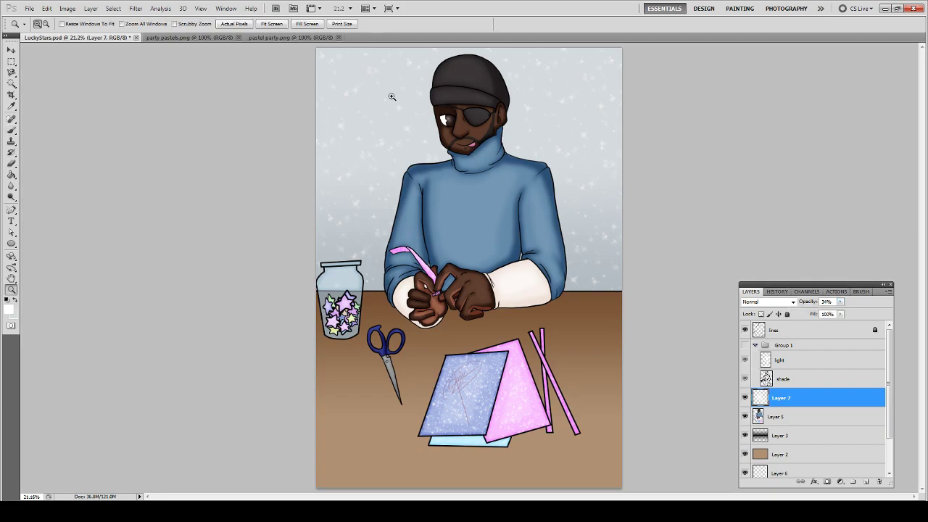
pyautogui.moveTo(393, 98); pyautogui.dragTo(548, 151)
pyautogui.press('b')
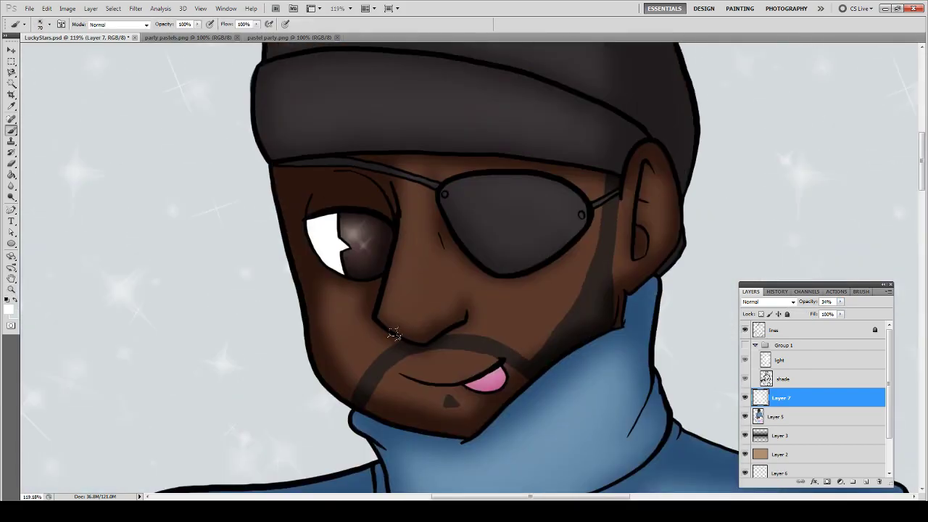
pyautogui.click(866, 482)
pyautogui.rightClick(378, 316)
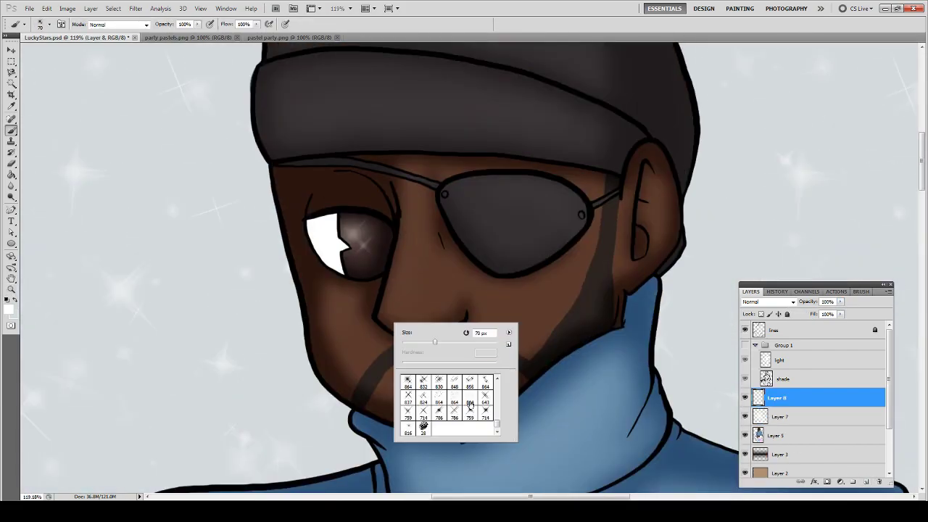
pyautogui.scroll(1, 433, 385)
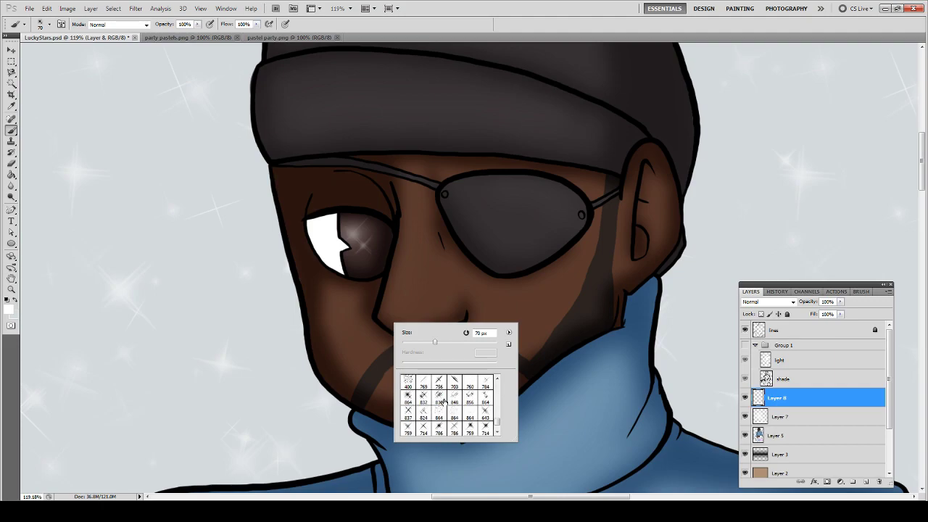
pyautogui.click(439, 397)
pyautogui.press('Return')
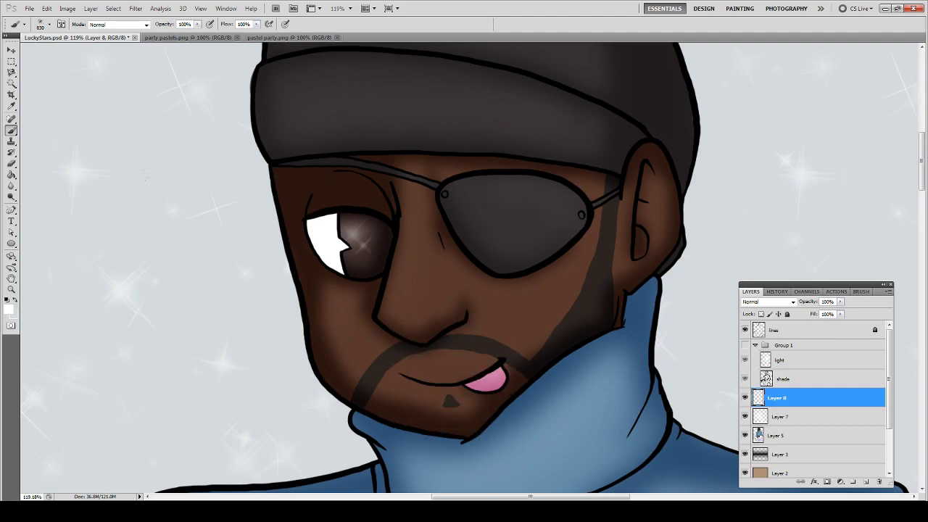
pyautogui.press('[')
pyautogui.press('[')
pyautogui.press('[')
pyautogui.click(332, 300)
pyautogui.click(513, 296)
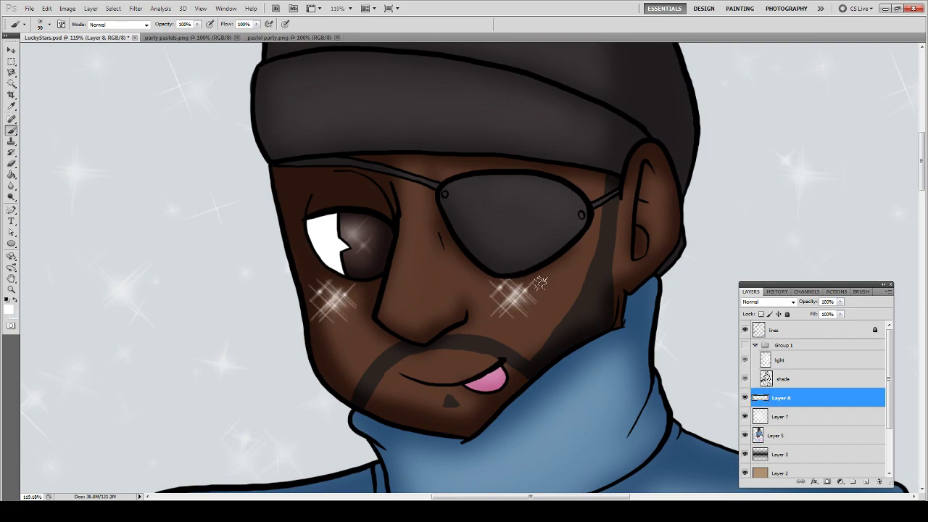
pyautogui.click(552, 293)
# - Try the cheek sparkle layer at 7% opacity, and delete that layer
pyautogui.click(841, 301)
pyautogui.moveTo(843, 314); pyautogui.dragTo(795, 316)
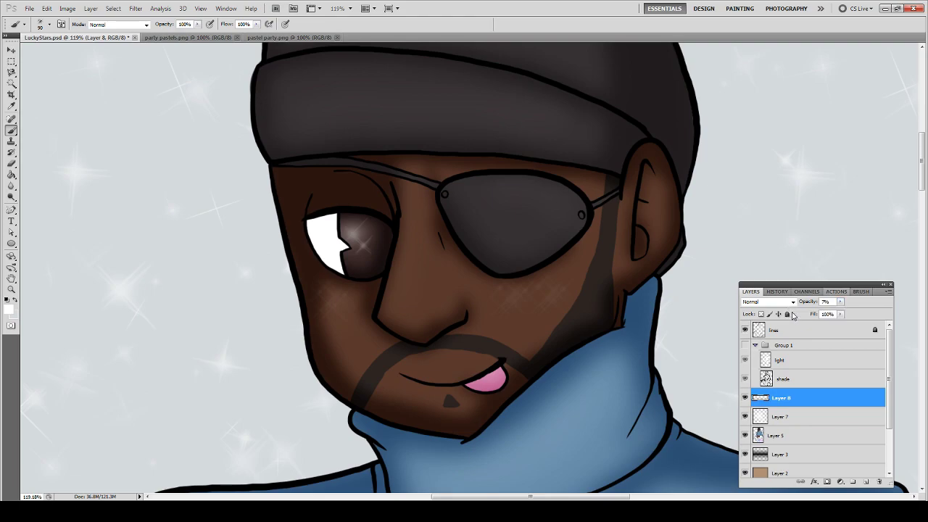
pyautogui.hotkey('ctrl', '0')
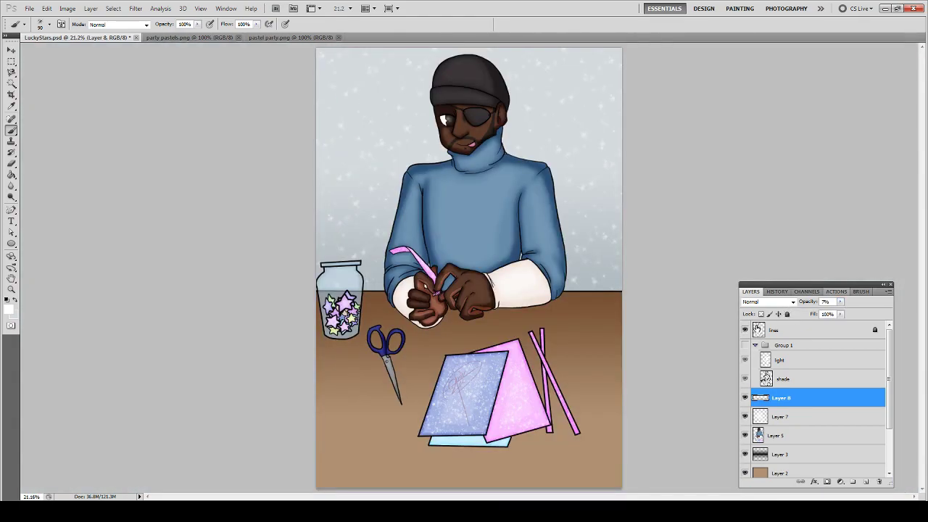
pyautogui.click(878, 481)
pyautogui.press('Return')
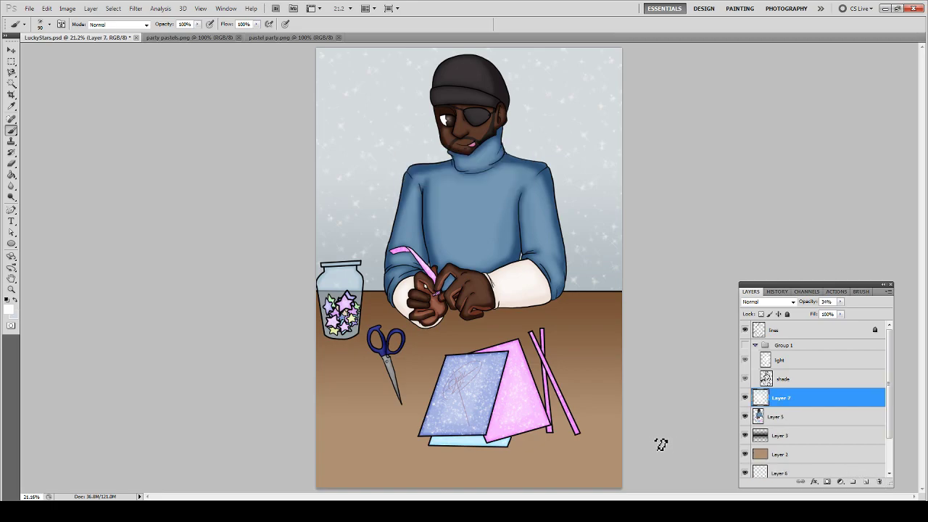
# - Add a new layer above Layer 4 and stamp another set of white sparkles across the wall with an 864 px sparkle tip
pyautogui.scroll(-2, 822, 461)
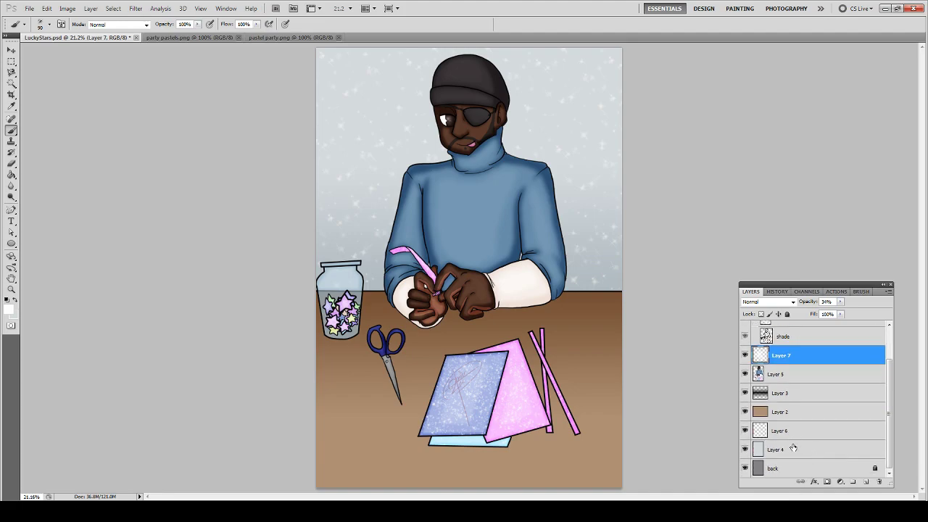
pyautogui.click(804, 447)
pyautogui.click(866, 482)
pyautogui.rightClick(379, 237)
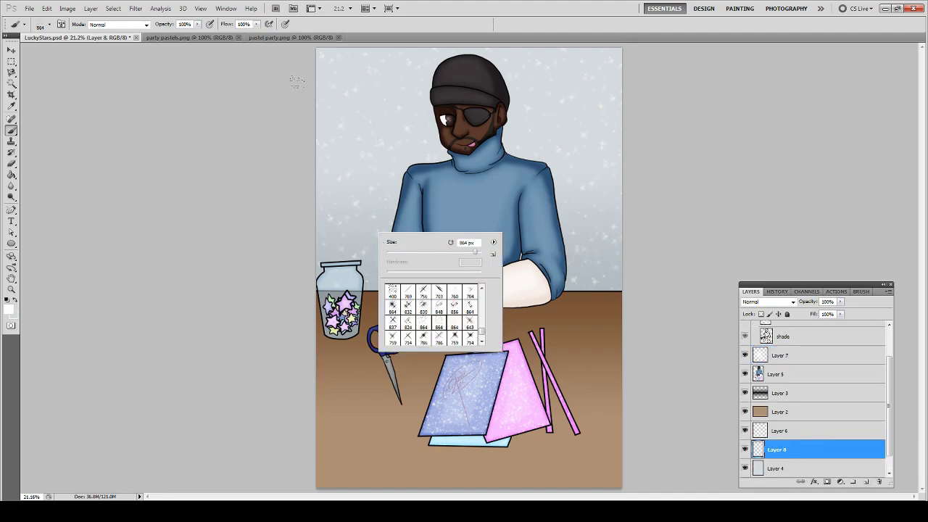
pyautogui.click(319, 50)
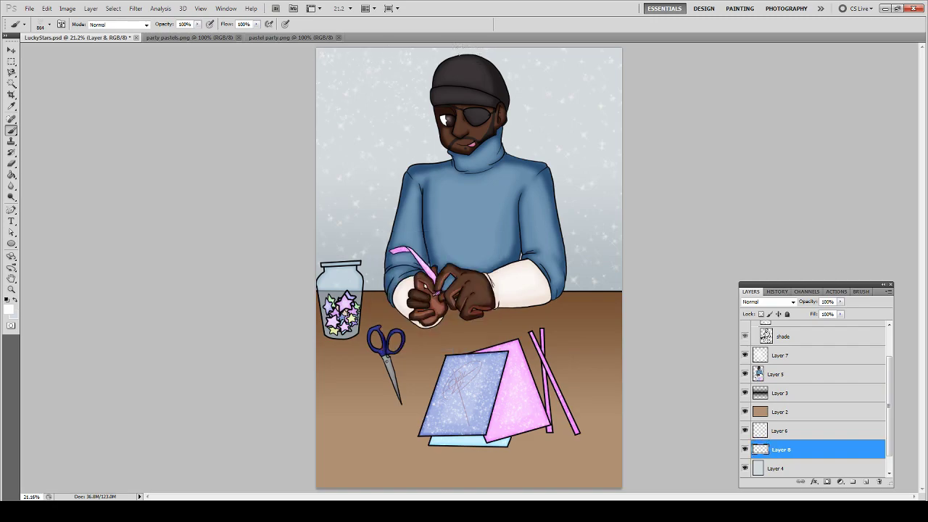
pyautogui.click(459, 49)
pyautogui.hotkey('ctrl', 'z')
pyautogui.click(487, 50)
pyautogui.moveTo(514, 51); pyautogui.dragTo(613, 44)
pyautogui.click(334, 150)
pyautogui.click(309, 128)
pyautogui.moveTo(308, 274); pyautogui.dragTo(575, 269)
# - Lower the new wall sparkle layer's opacity to 52%
pyautogui.click(840, 302)
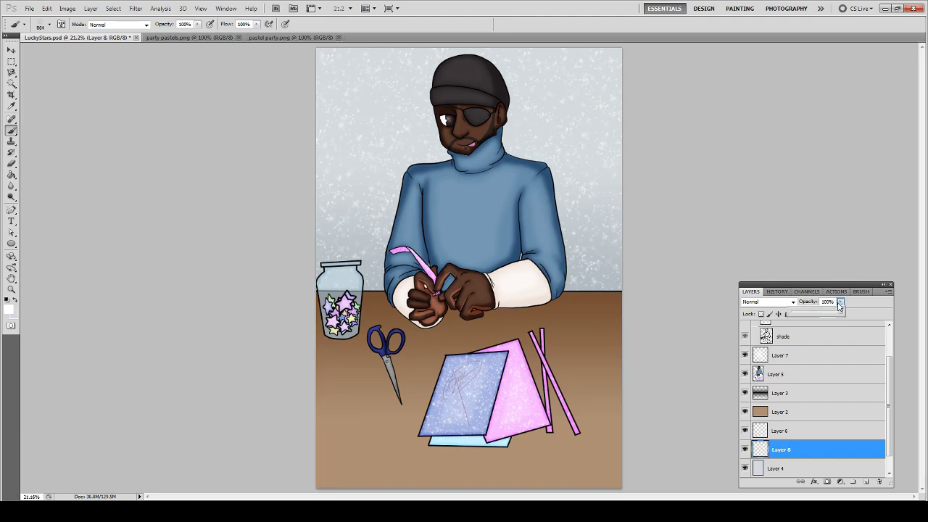
pyautogui.moveTo(839, 312); pyautogui.dragTo(819, 317)
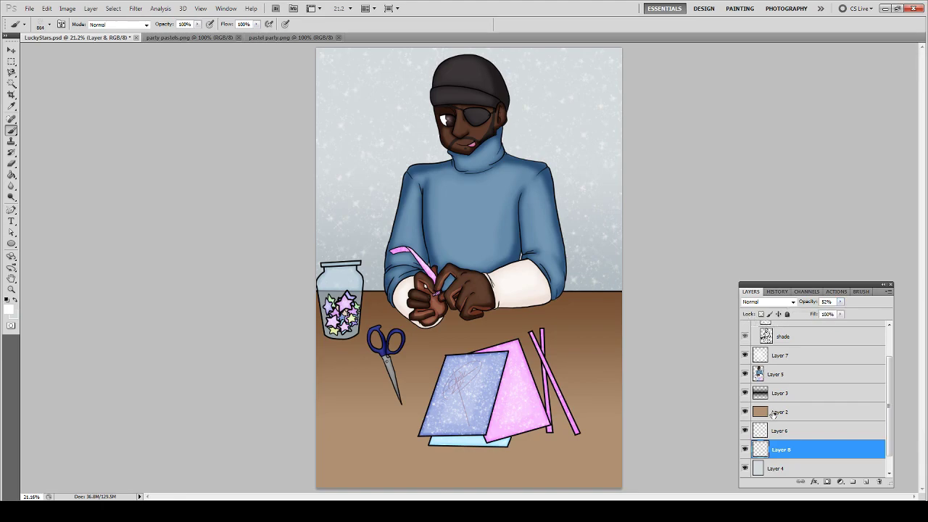
pyautogui.click(866, 481)
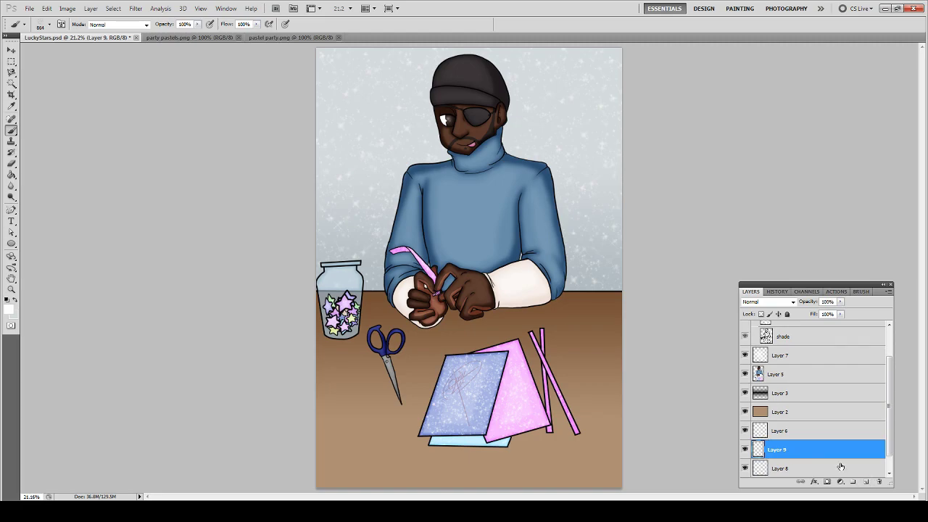
pyautogui.hotkey('ctrl', 'z')
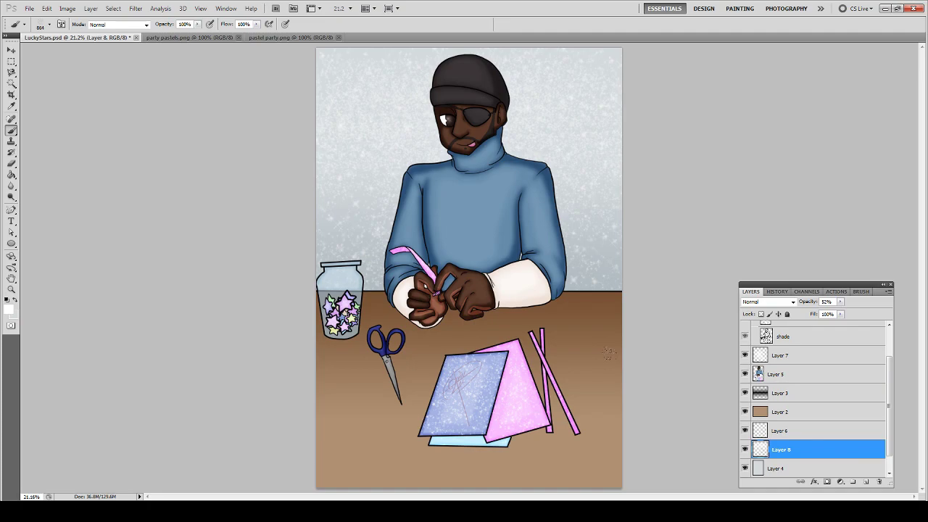
pyautogui.hotkey('ctrl', 'alt', 'z')
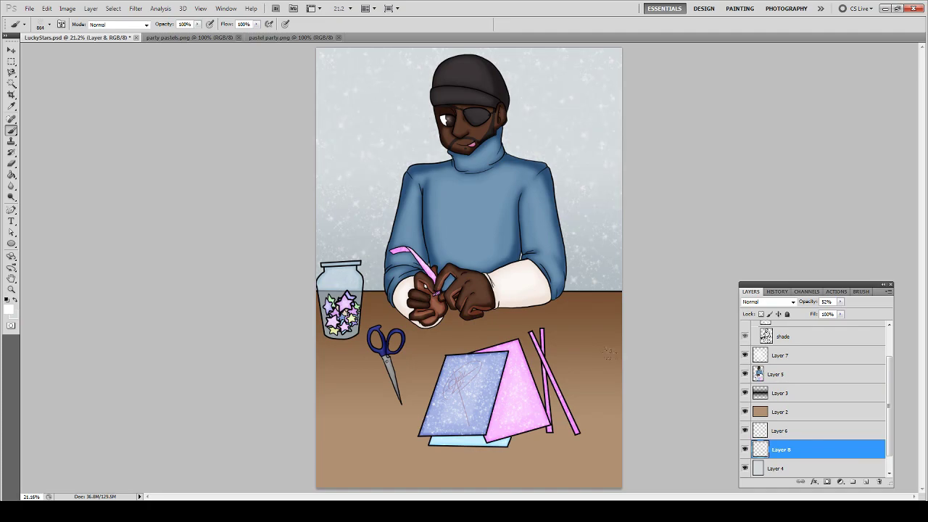
# - Choose the 30 px hard round brush tip with 100% hardness and switch to the OBS window
pyautogui.rightClick(521, 300)
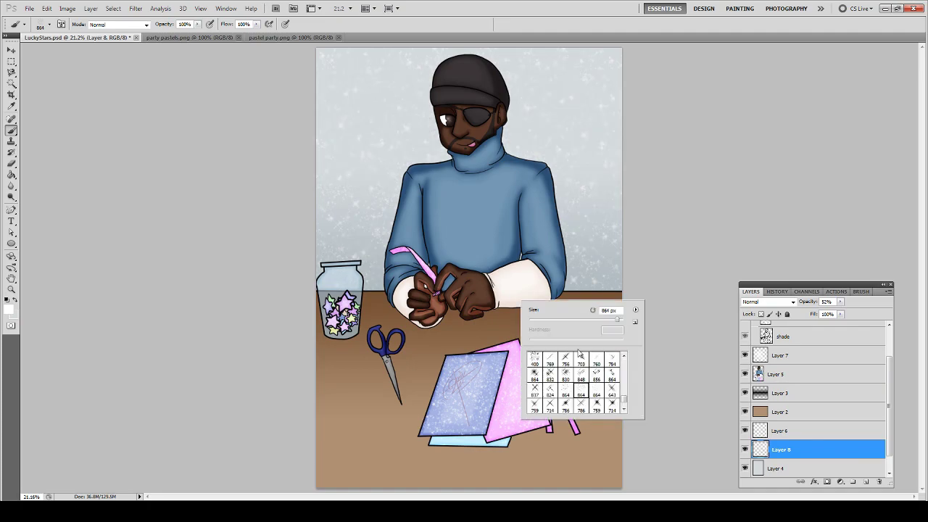
pyautogui.moveTo(625, 400); pyautogui.dragTo(625, 355)
pyautogui.click(535, 358)
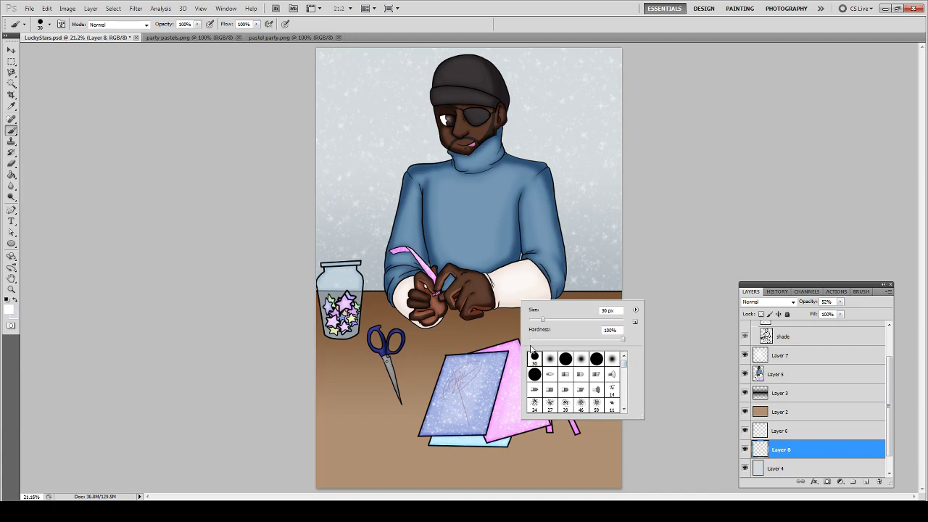
pyautogui.press('Return')
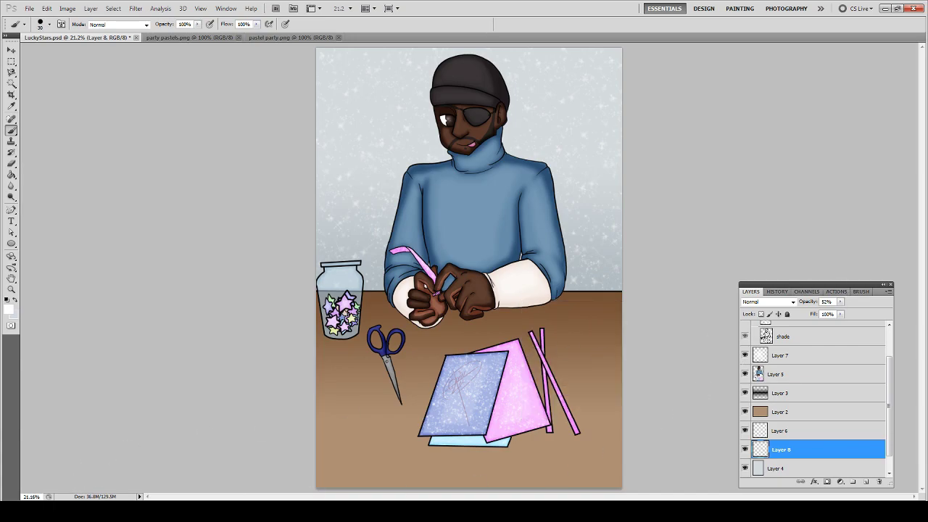
pyautogui.click(73, 511)
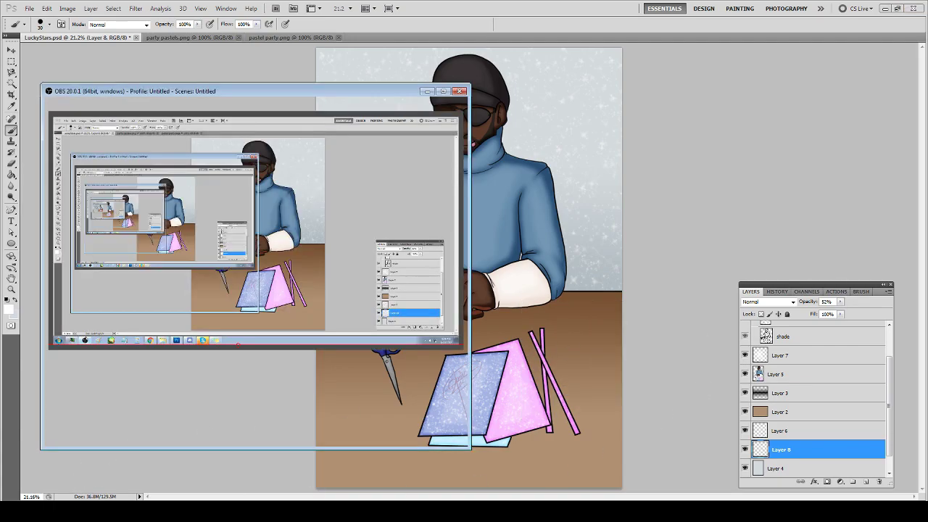